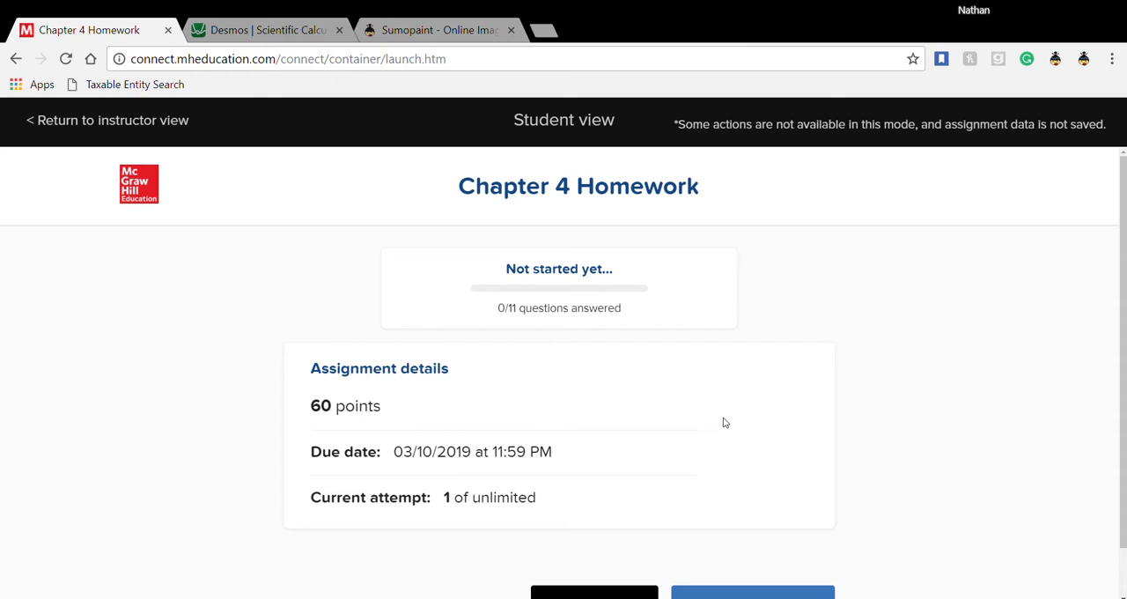
# - Start the Chapter 4 Homework assignment and look over the Need-to-Know 4.1 content in question 1
pyautogui.scroll(-1, 724, 423)
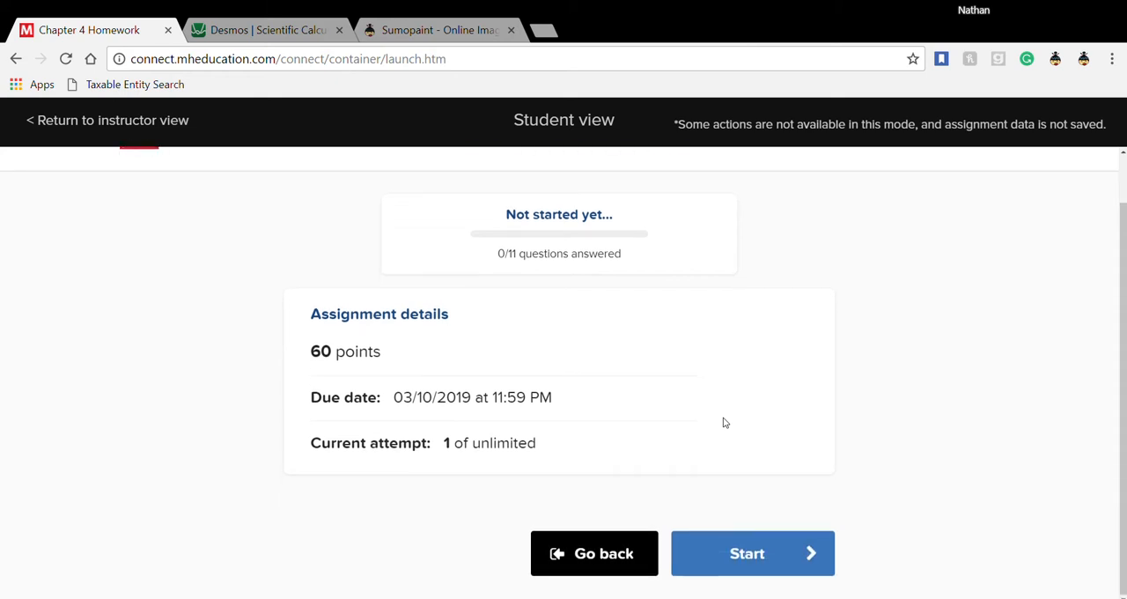
pyautogui.click(744, 550)
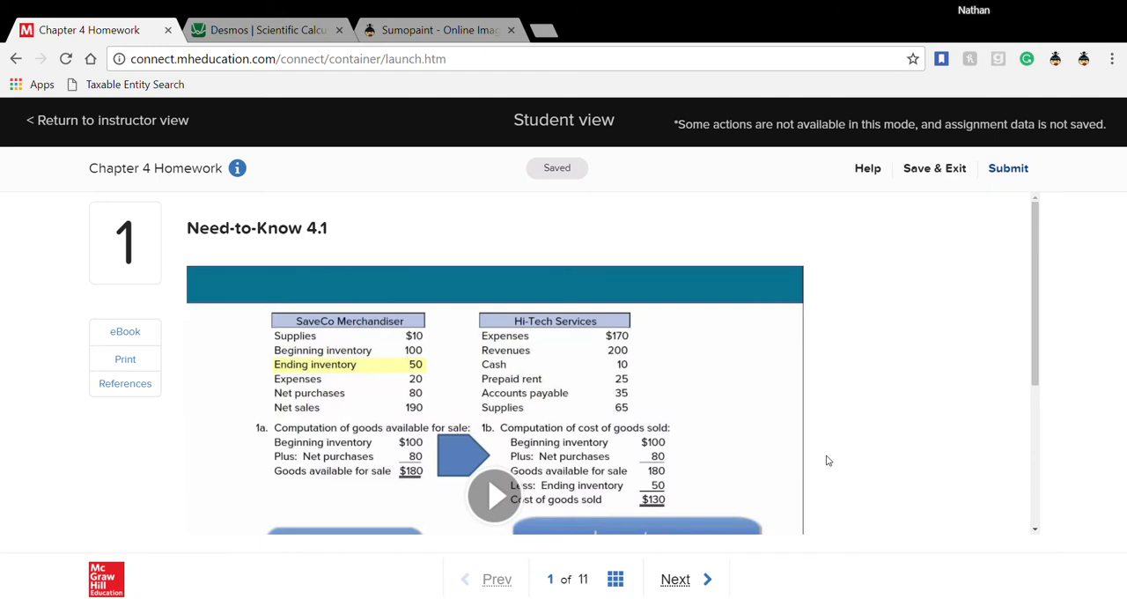
pyautogui.scroll(-2, 826, 460)
pyautogui.scroll(-1, 826, 460)
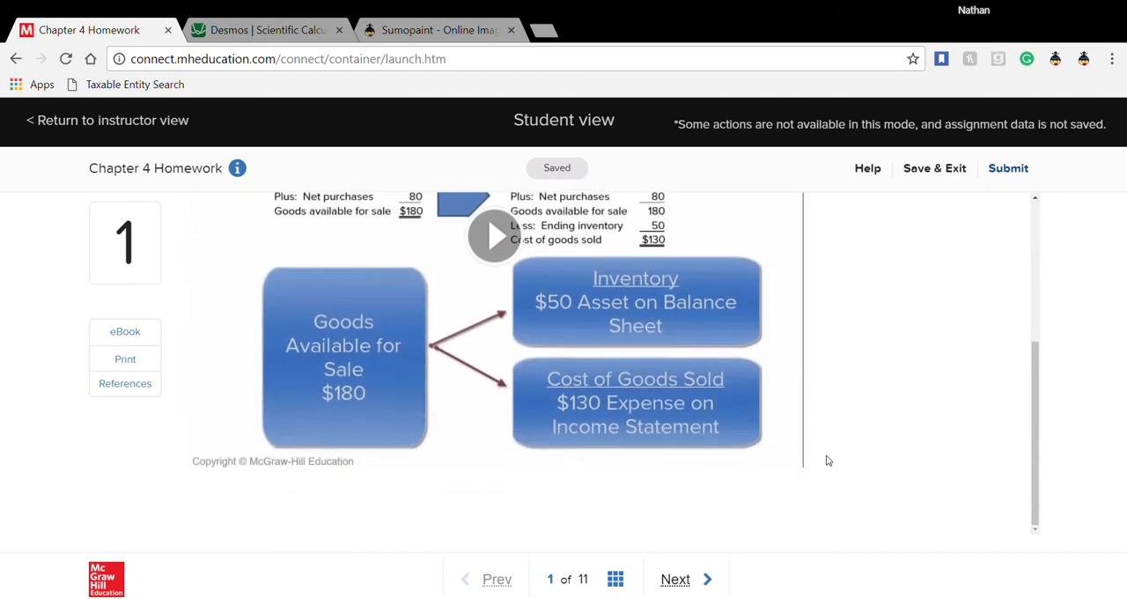
pyautogui.scroll(3, 826, 460)
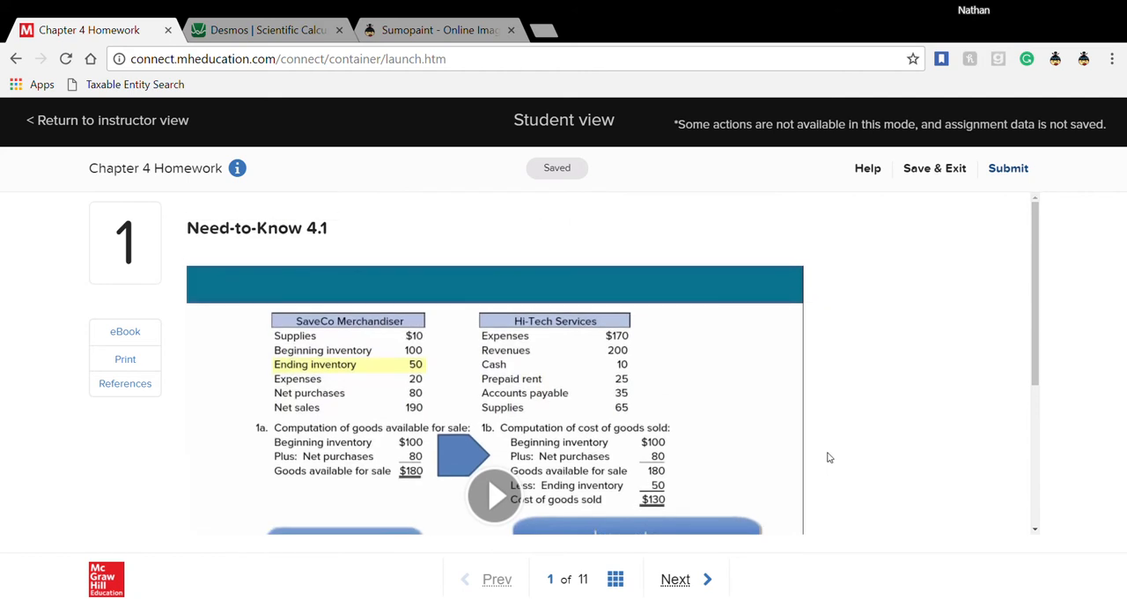
# - Advance to question 6, QS 4-4 Computing net invoice amounts, and view its hint before returning to the question
pyautogui.click(679, 585)
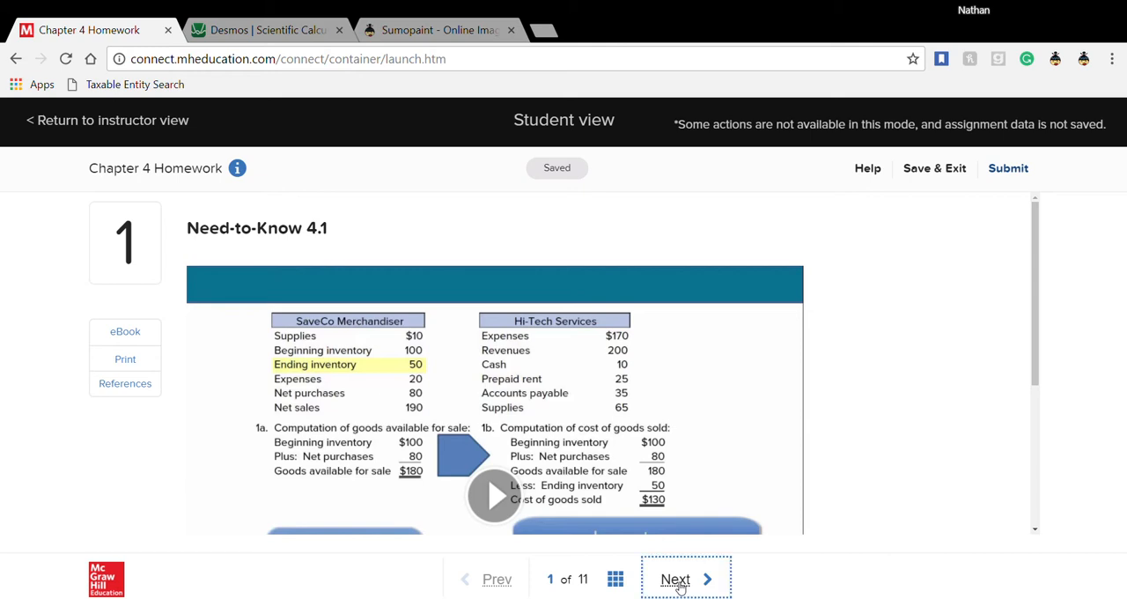
pyautogui.click(679, 586)
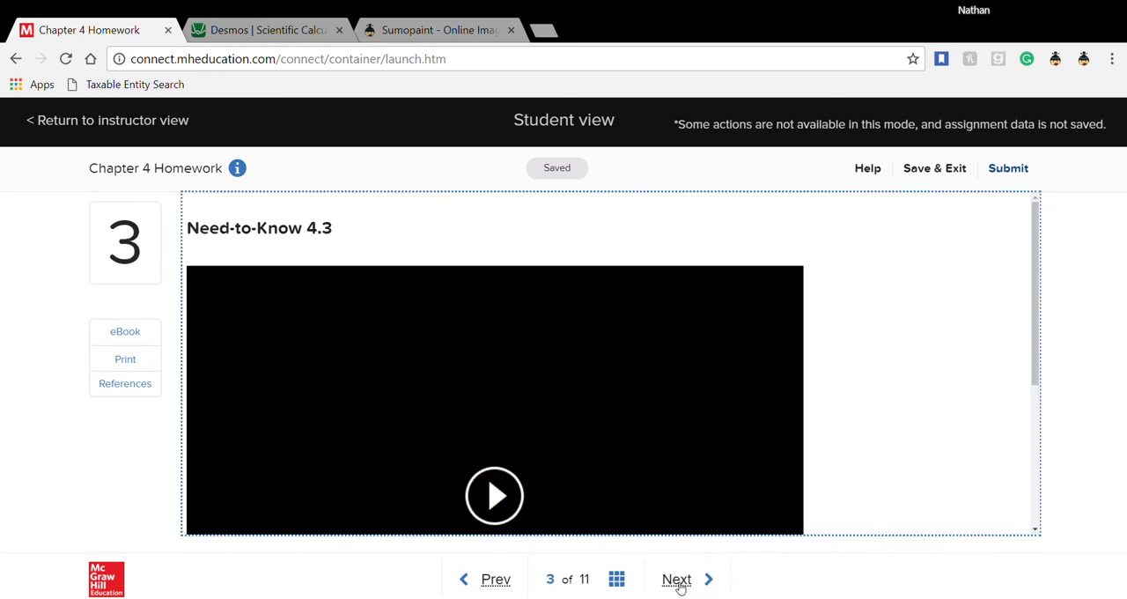
pyautogui.click(679, 586)
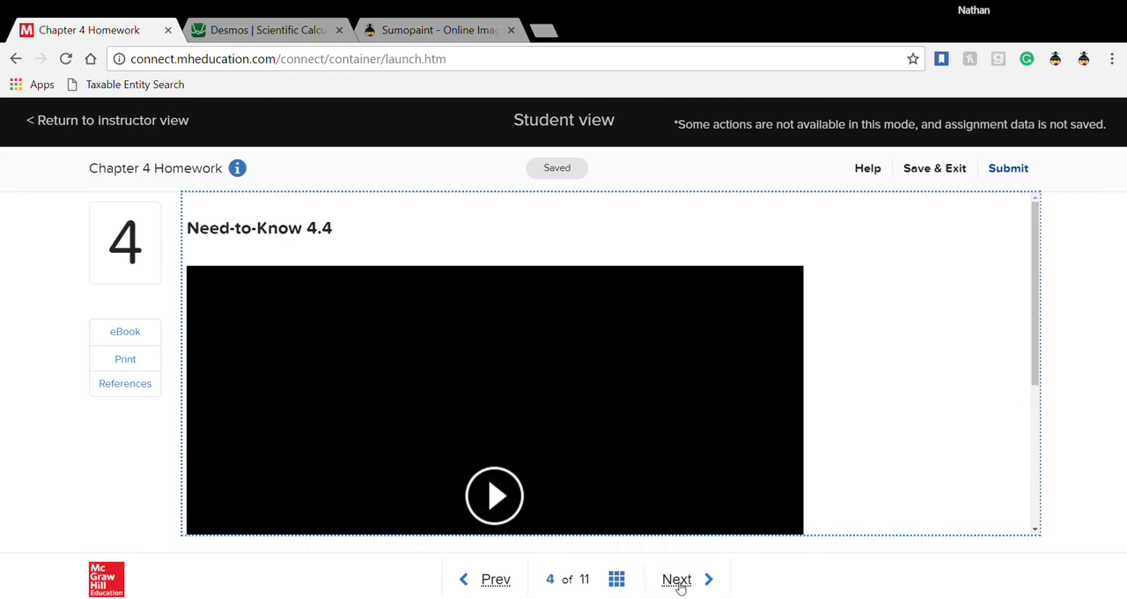
pyautogui.click(679, 586)
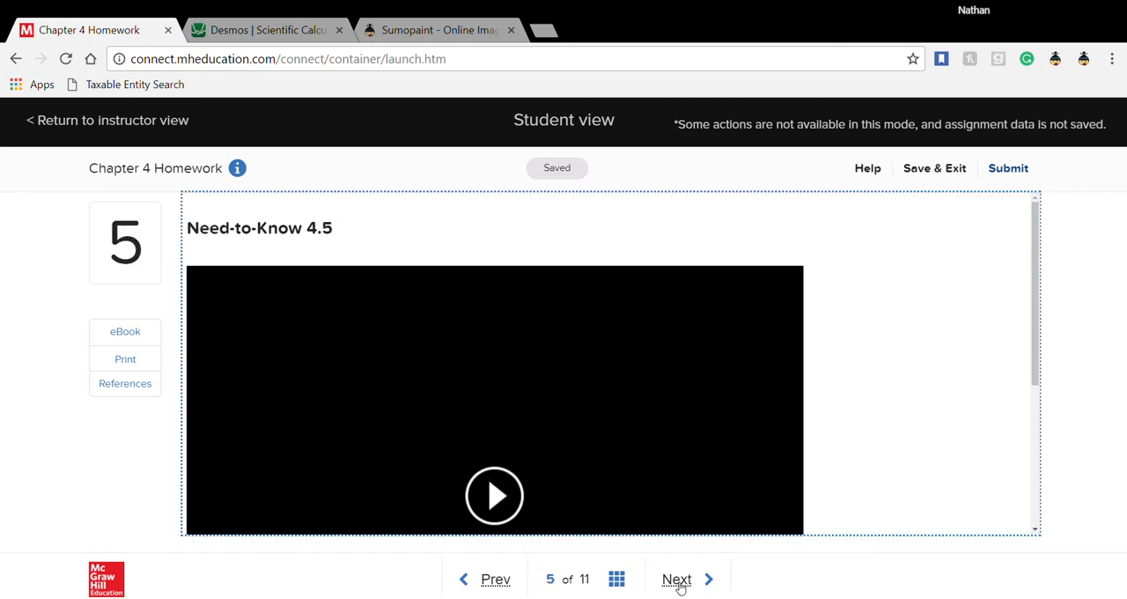
pyautogui.click(679, 586)
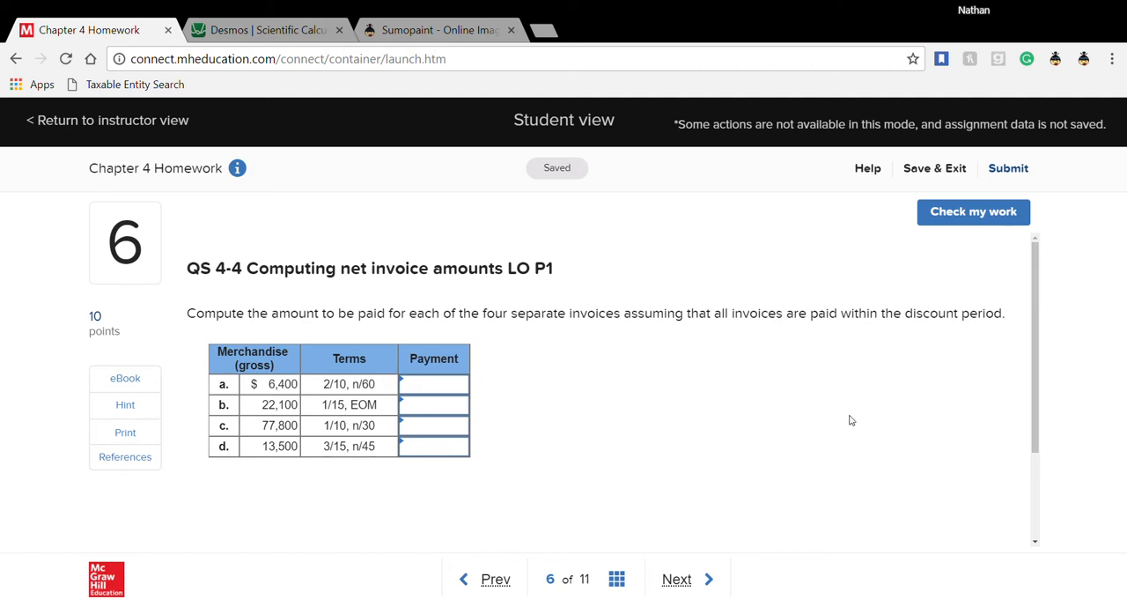
pyautogui.click(121, 412)
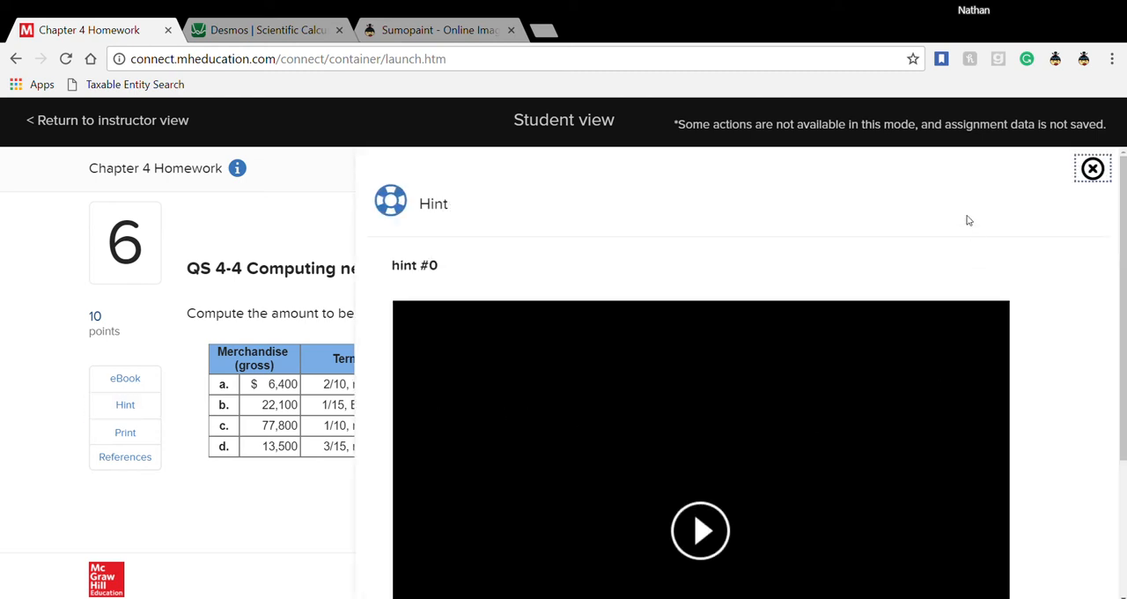
pyautogui.click(1095, 171)
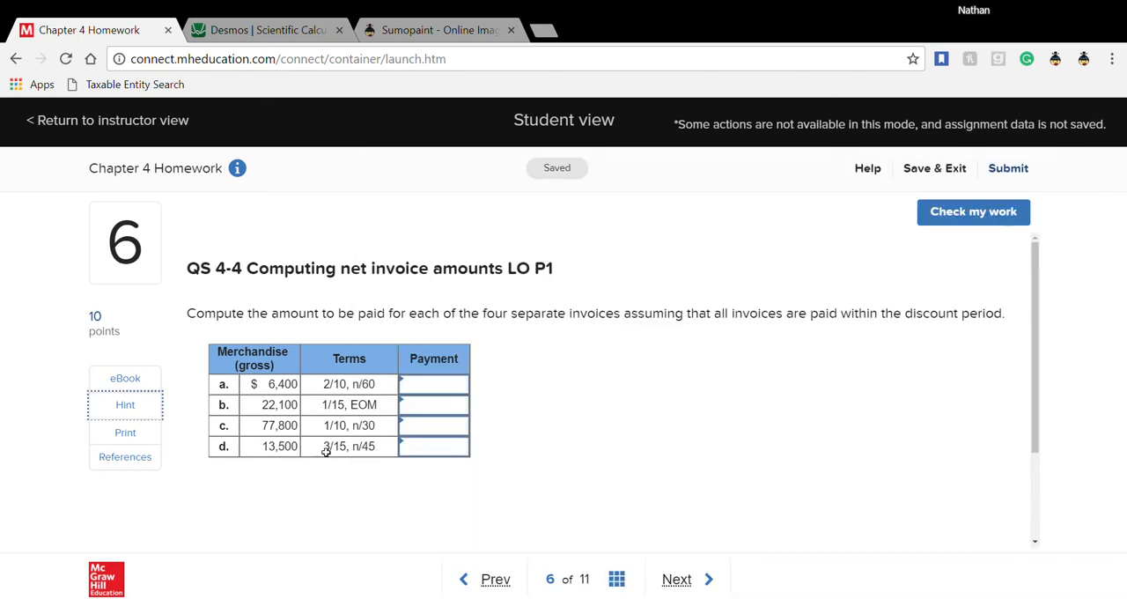
# - Switch to the Desmos scientific calculator, clear its previous calculation, and compute 6400 × .98 for invoice a
pyautogui.click(270, 31)
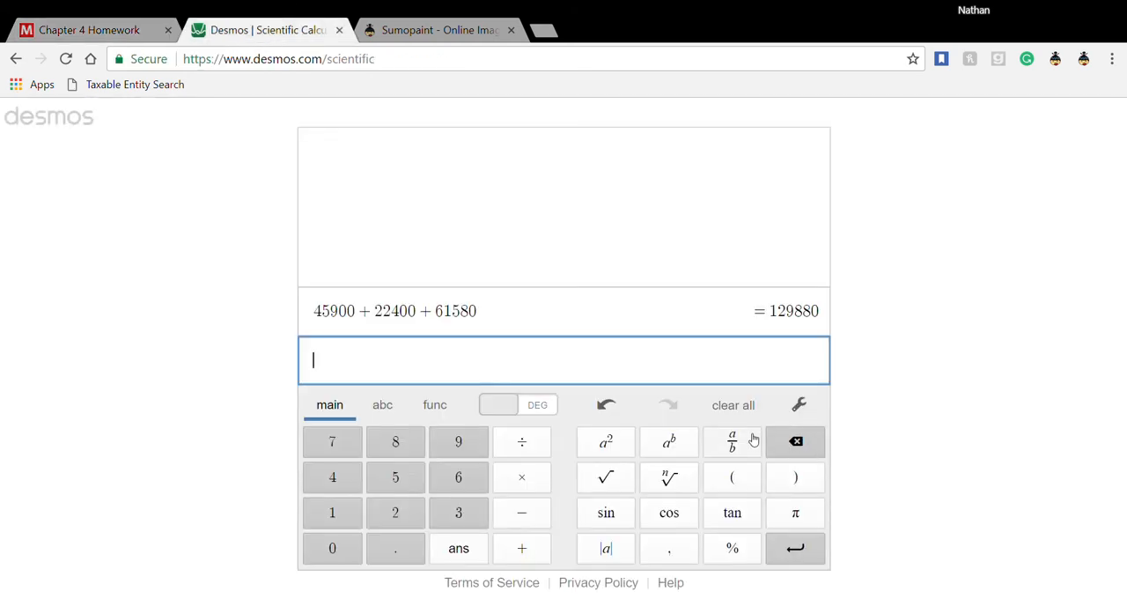
pyautogui.click(715, 410)
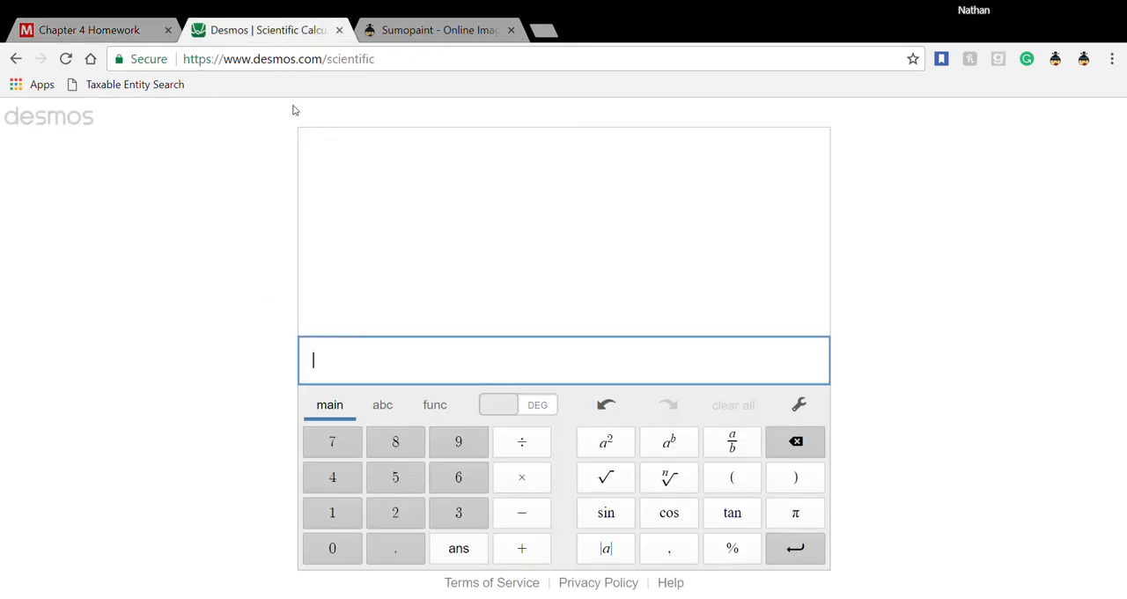
pyautogui.click(88, 29)
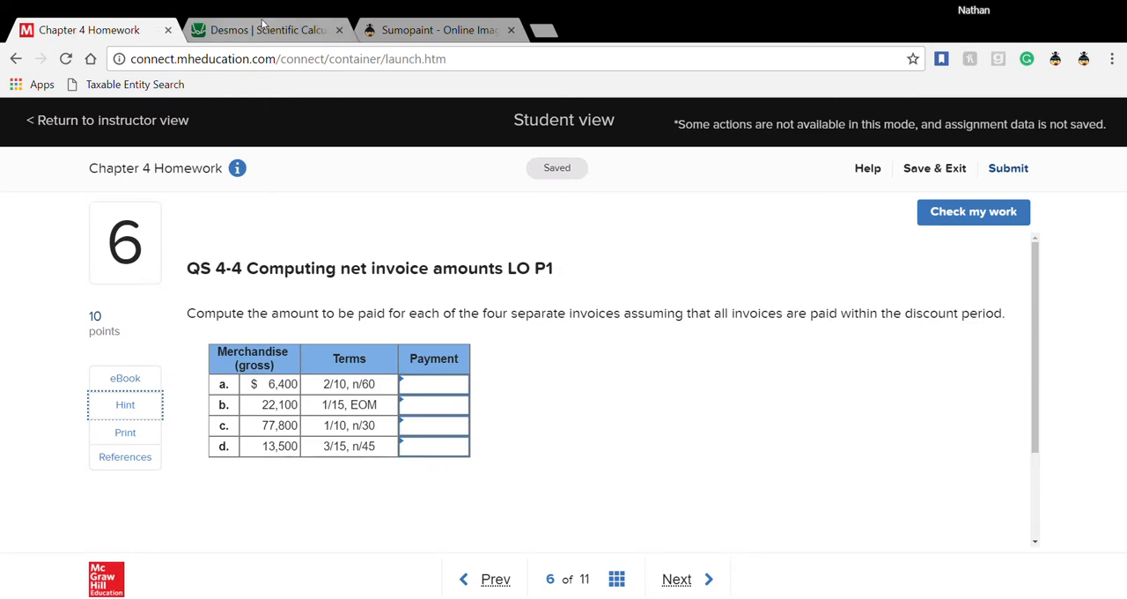
pyautogui.click(247, 26)
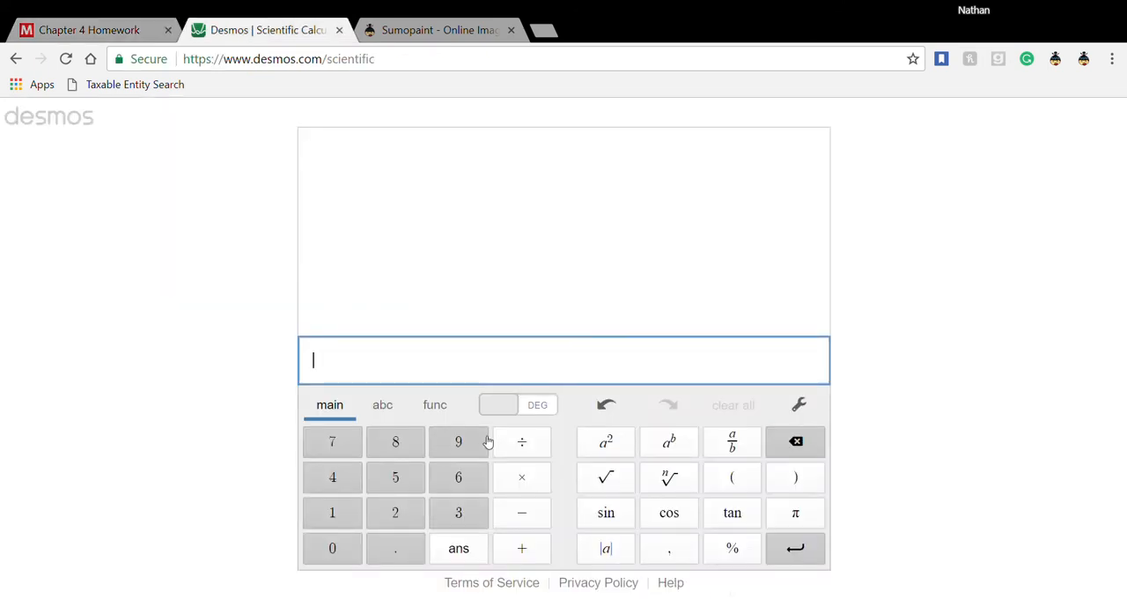
pyautogui.write('6')
pyautogui.write('400')
pyautogui.write('*')
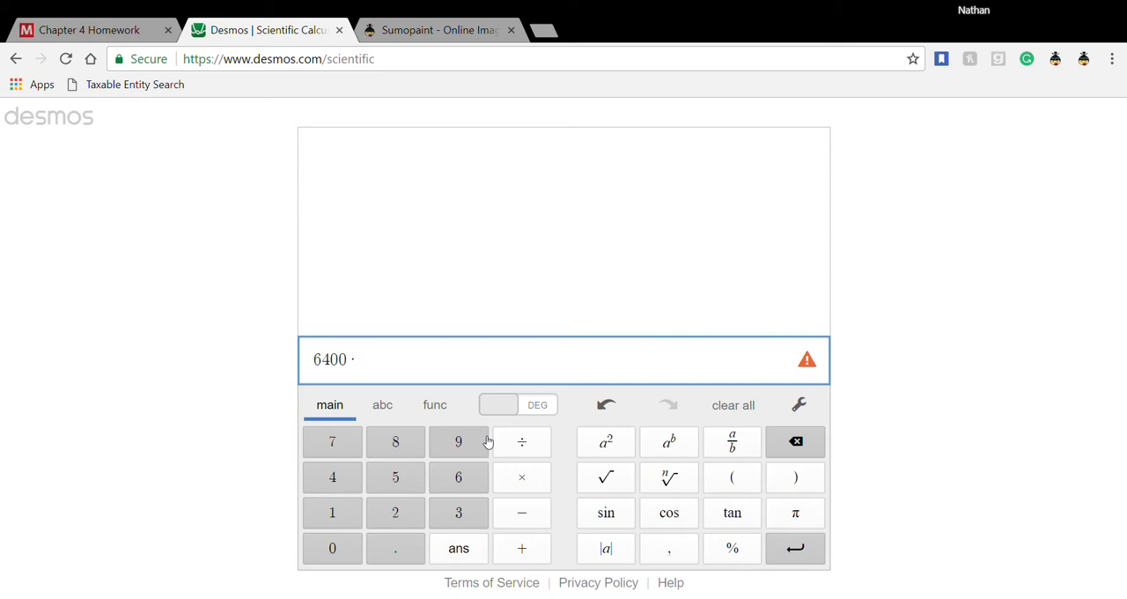
pyautogui.write('.98')
pyautogui.press('Return')
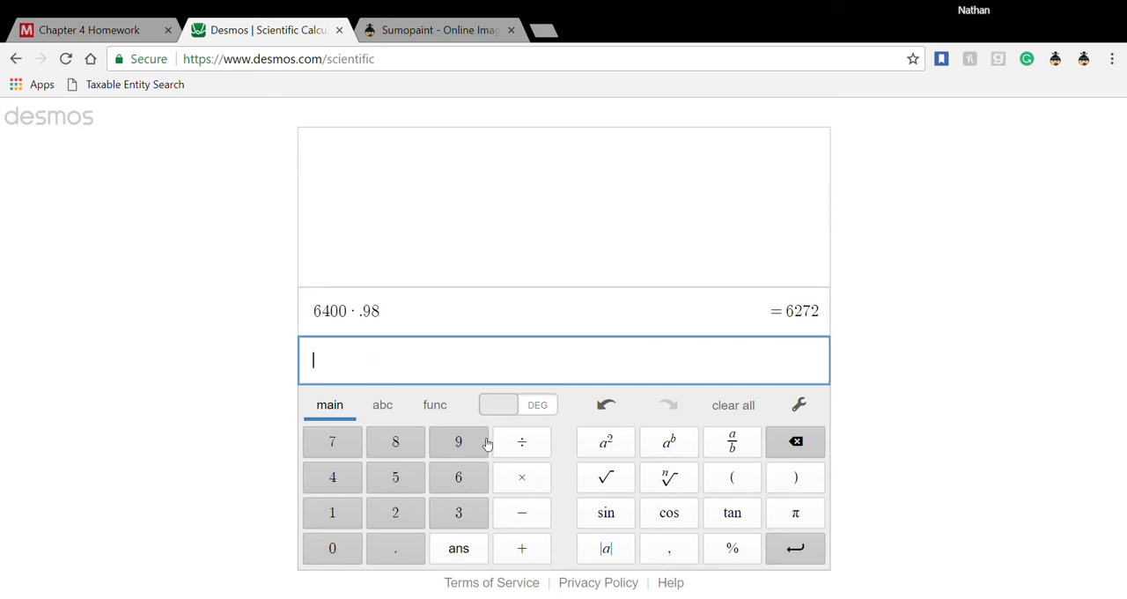
# - Switch back to the homework, enter 6272 as invoice a's payment, and check the work before returning to the question
pyautogui.click(94, 35)
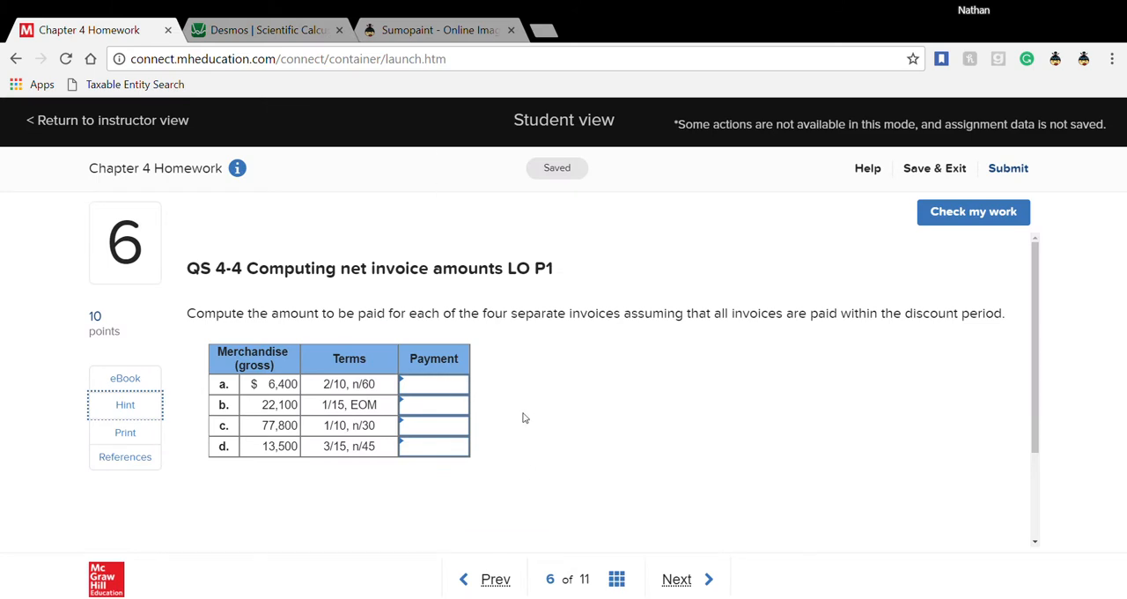
pyautogui.click(448, 391)
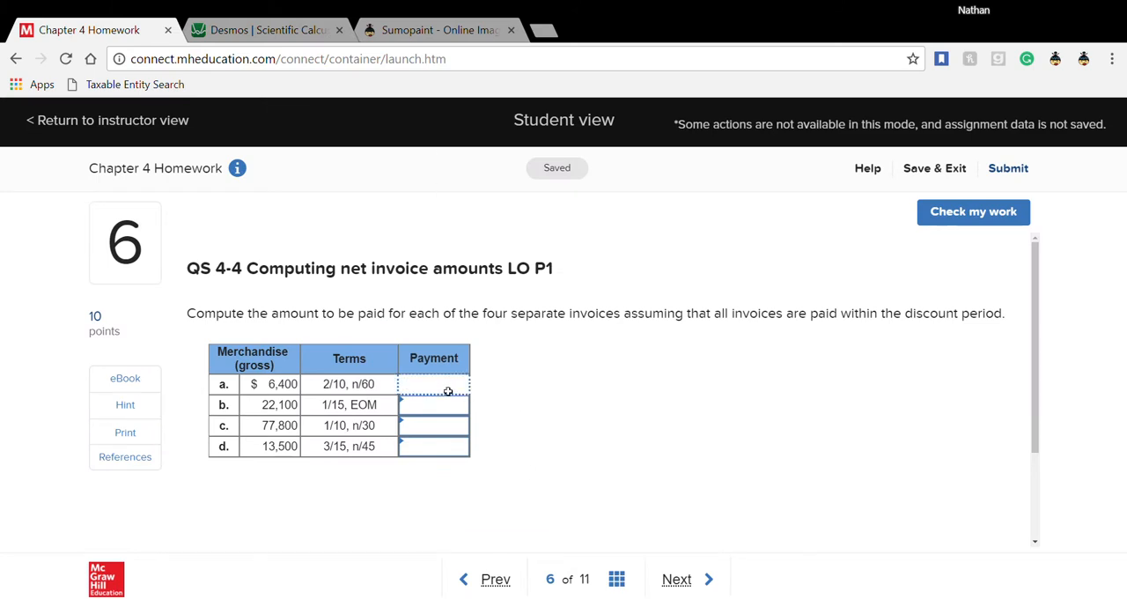
pyautogui.write('6272')
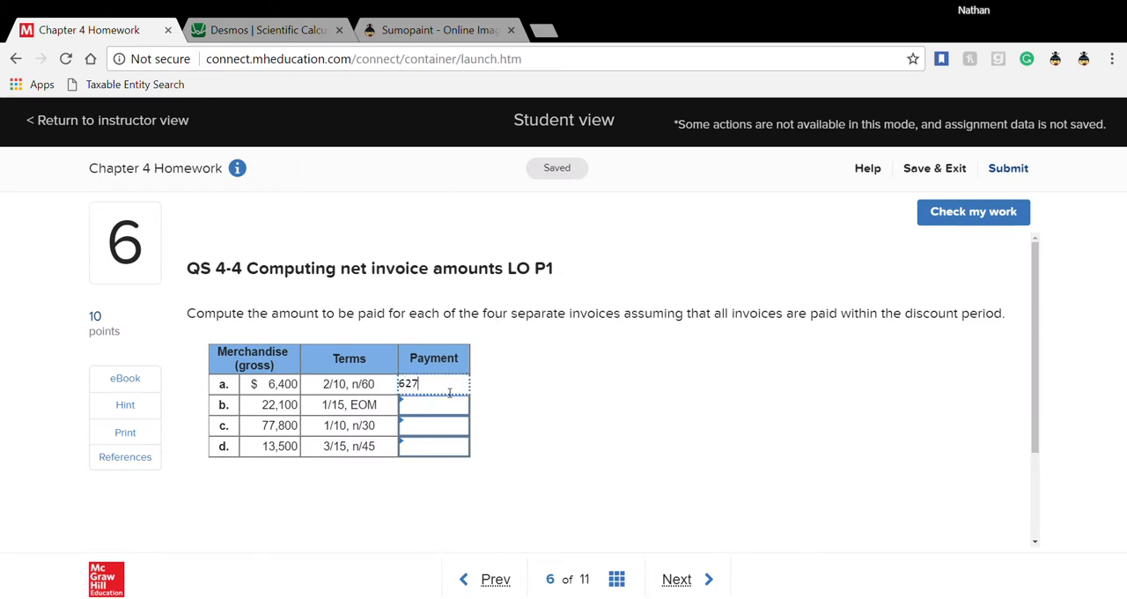
pyautogui.click(442, 406)
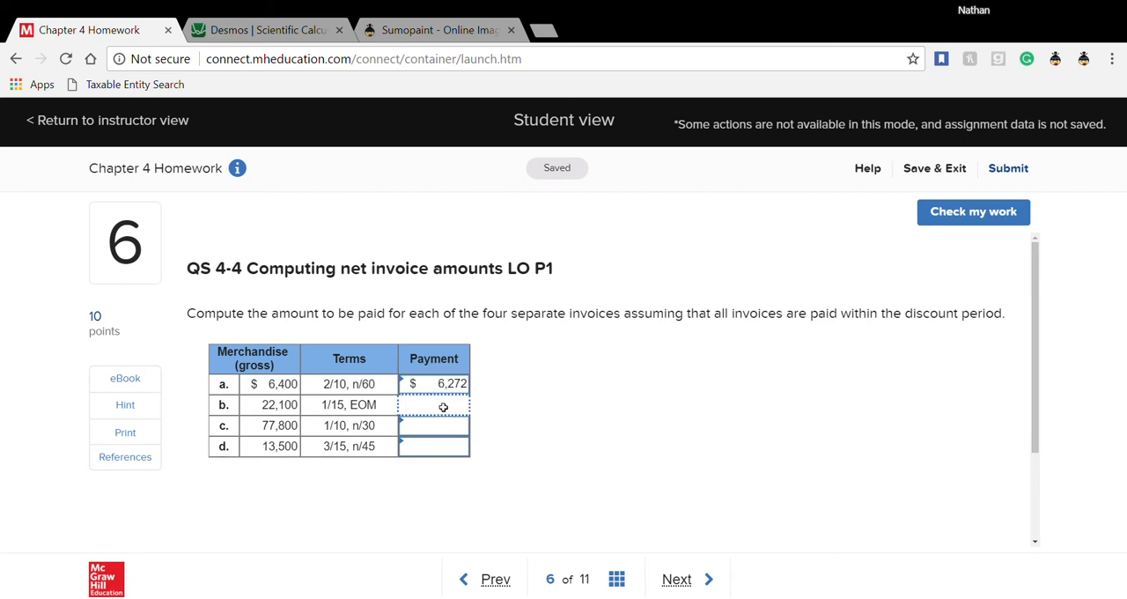
pyautogui.click(944, 211)
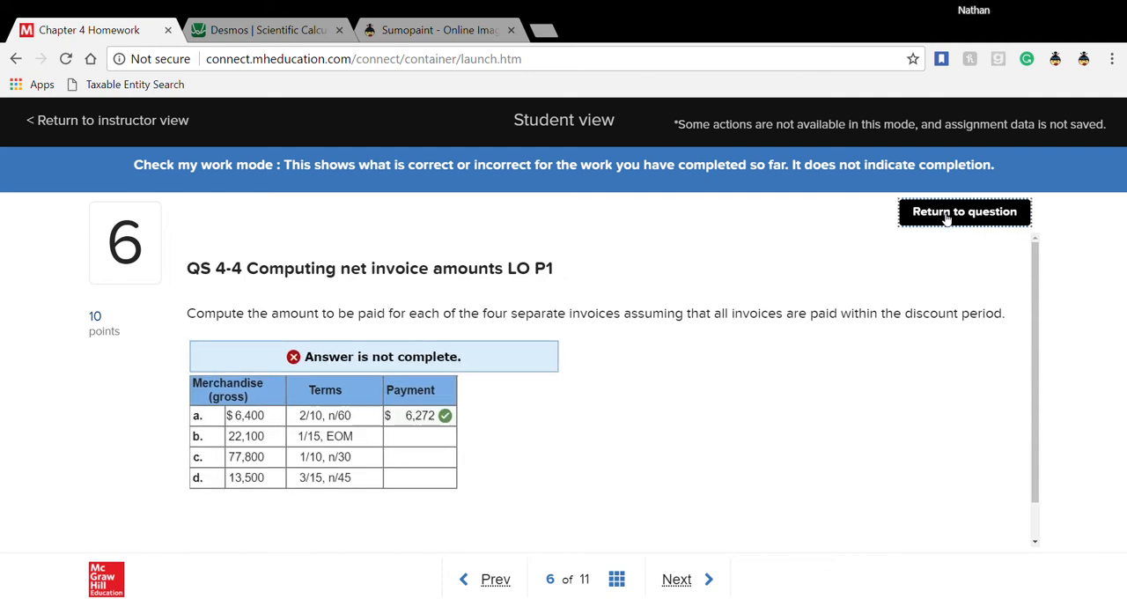
pyautogui.click(947, 215)
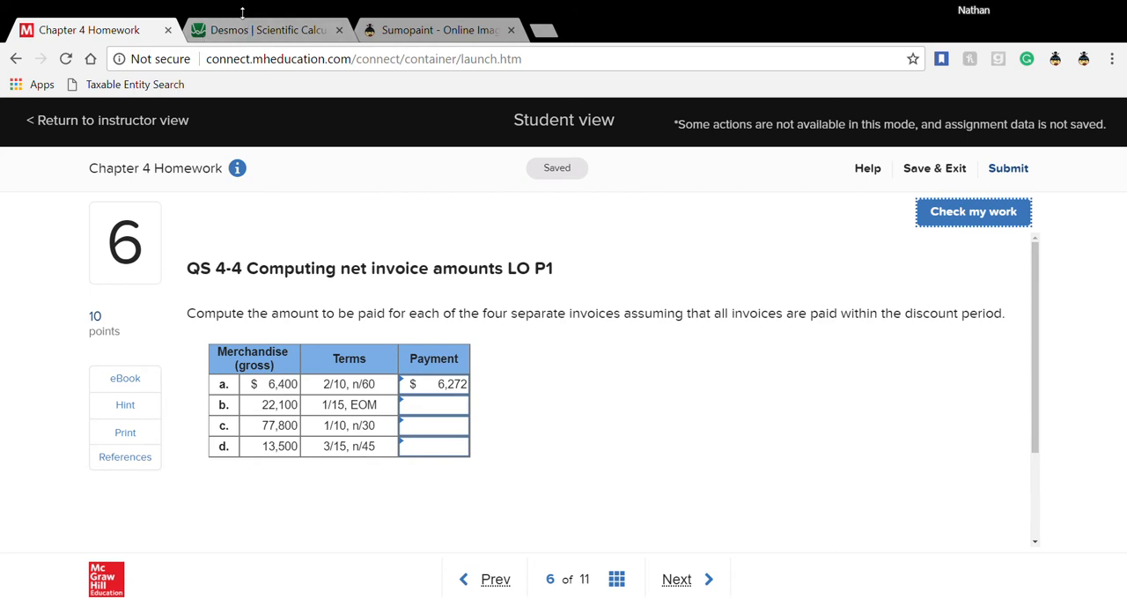
# - Compute invoice b's net amount in the Desmos calculator as 22100 × .99
pyautogui.click(261, 34)
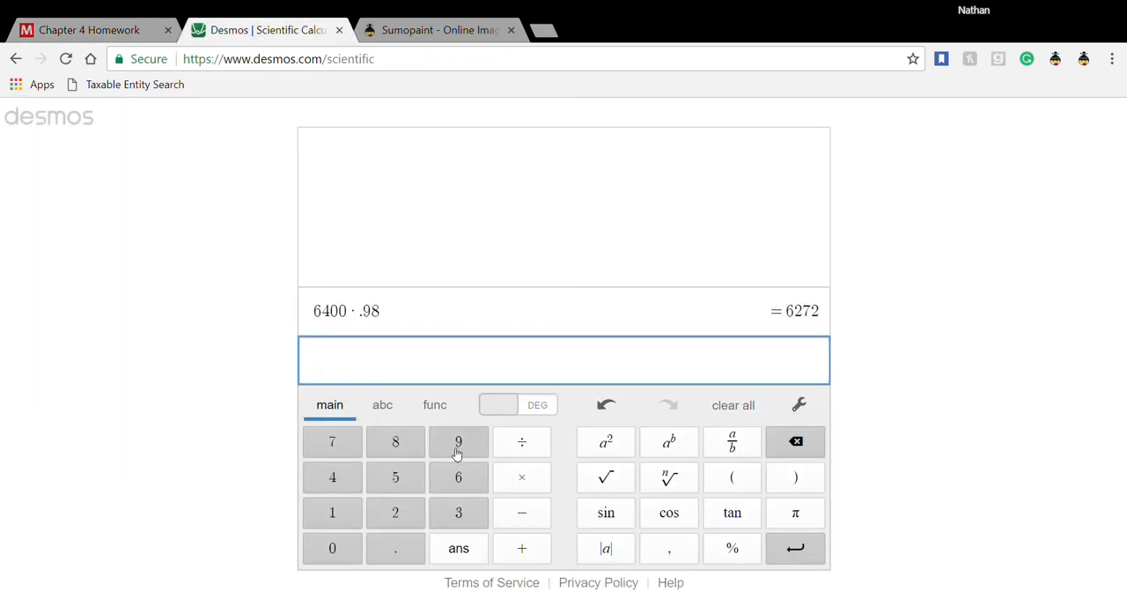
pyautogui.click(75, 32)
pyautogui.click(256, 24)
pyautogui.write('22100')
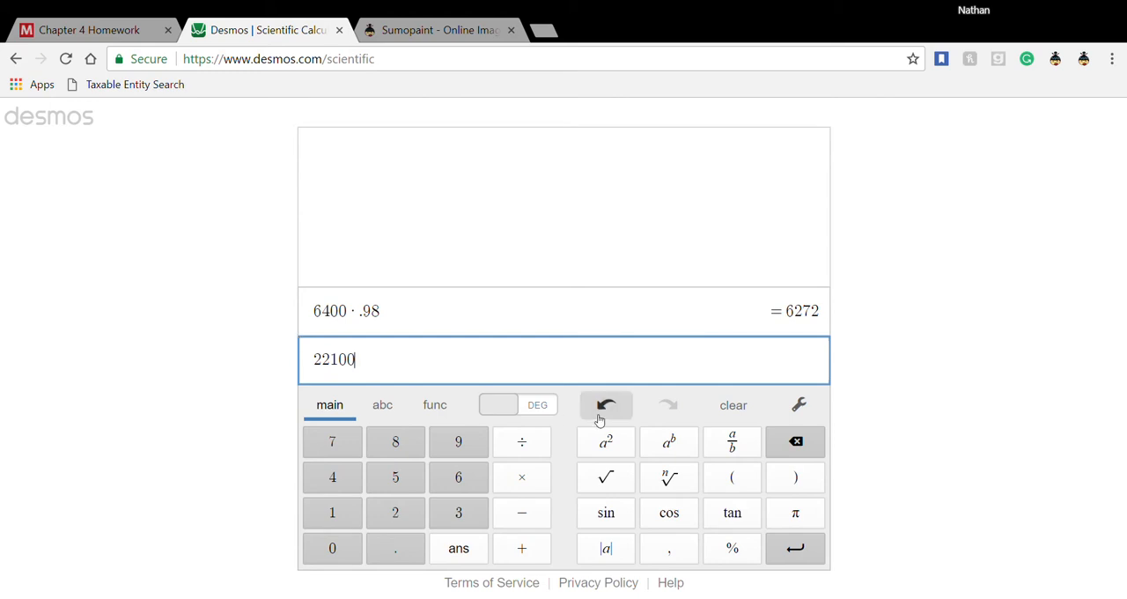
pyautogui.write('*')
pyautogui.write('.99')
pyautogui.press('Return')
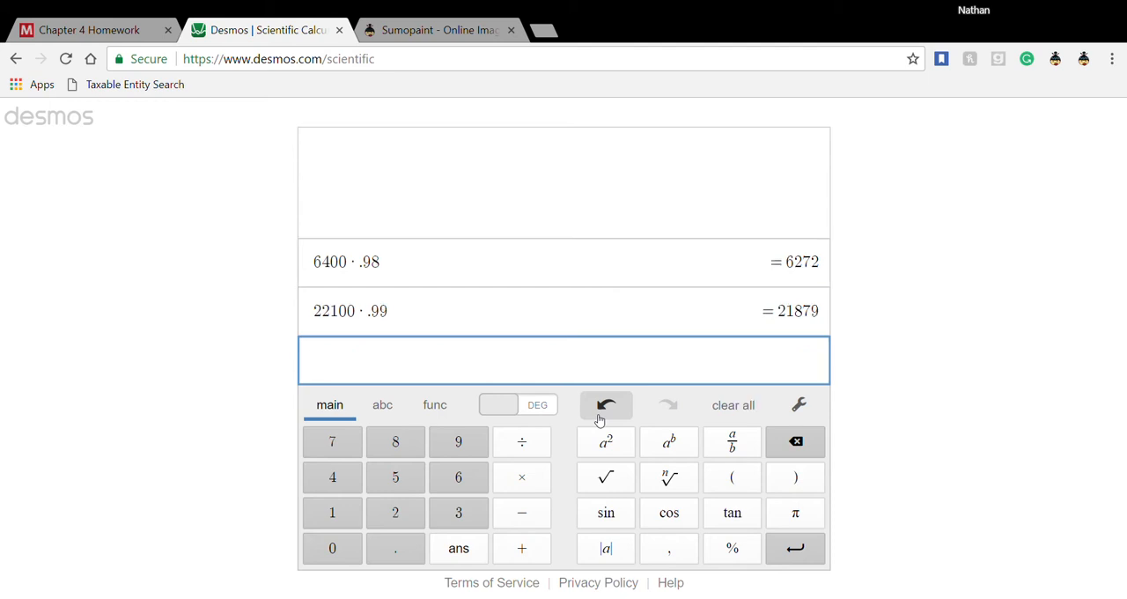
# - Switch back to the homework and enter 21879 as the payment for invoice b
pyautogui.click(135, 37)
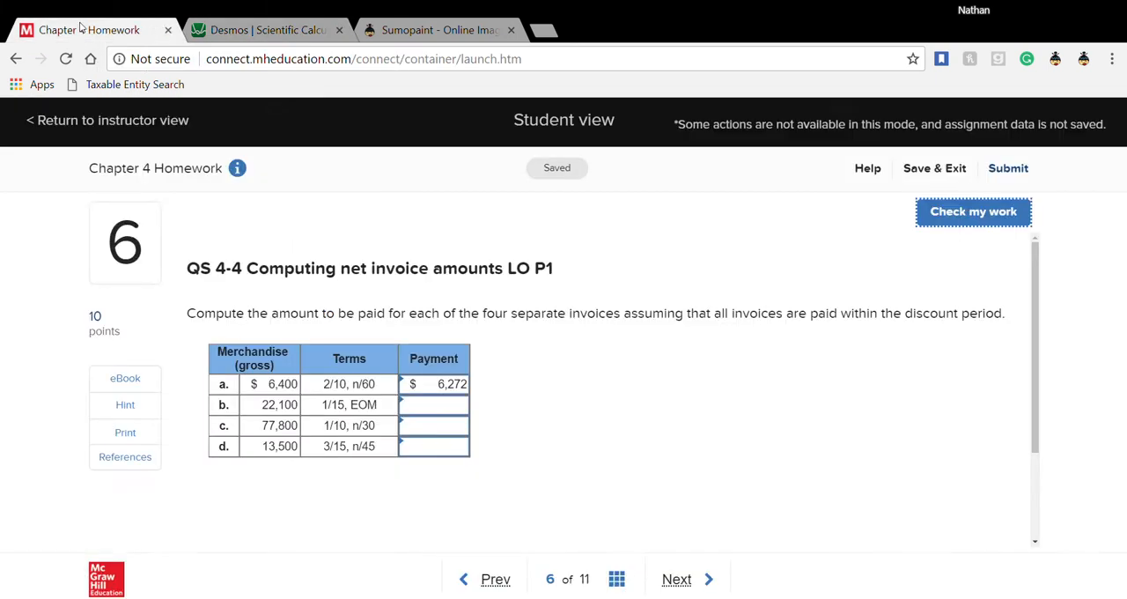
pyautogui.click(427, 404)
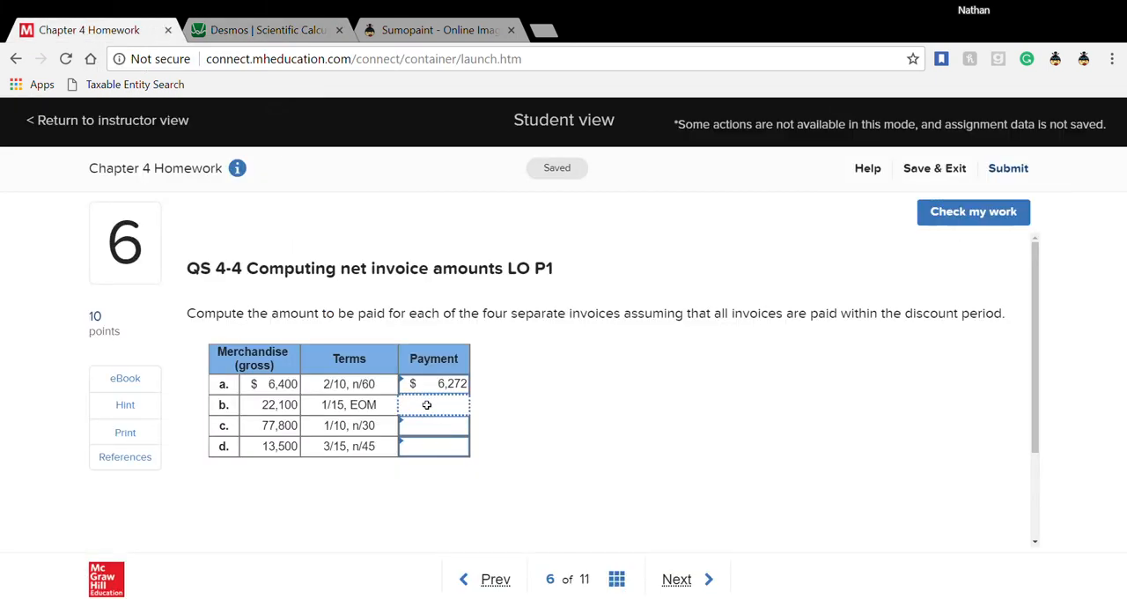
pyautogui.write('21879')
pyautogui.click(451, 431)
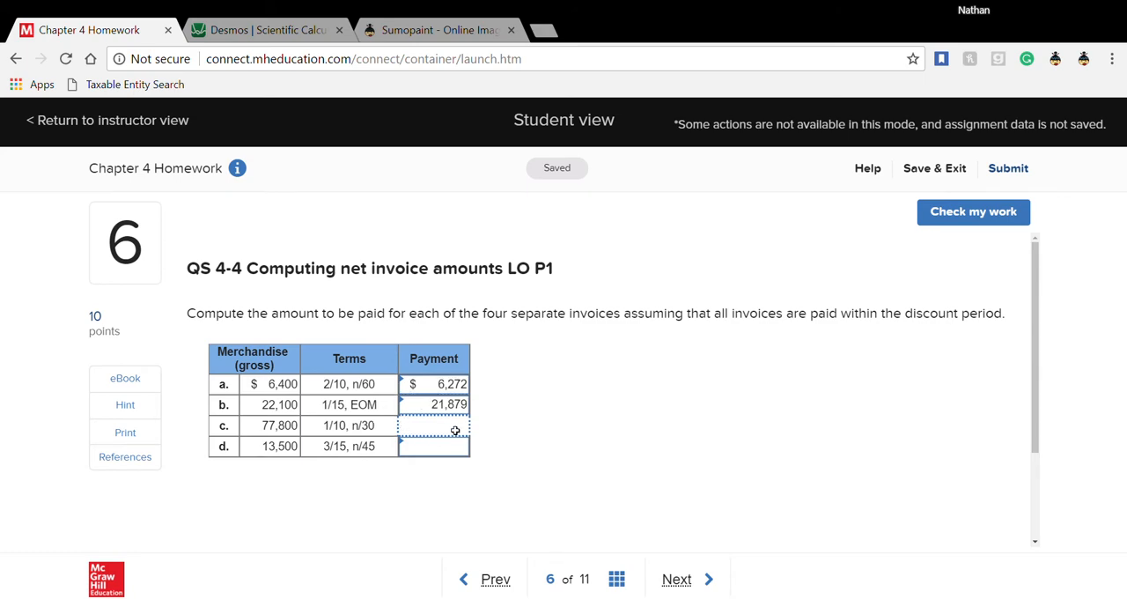
# - Compute invoice c's net amount in the Desmos calculator as 77800 × .99, rechecking its gross amount in the homework
pyautogui.click(245, 35)
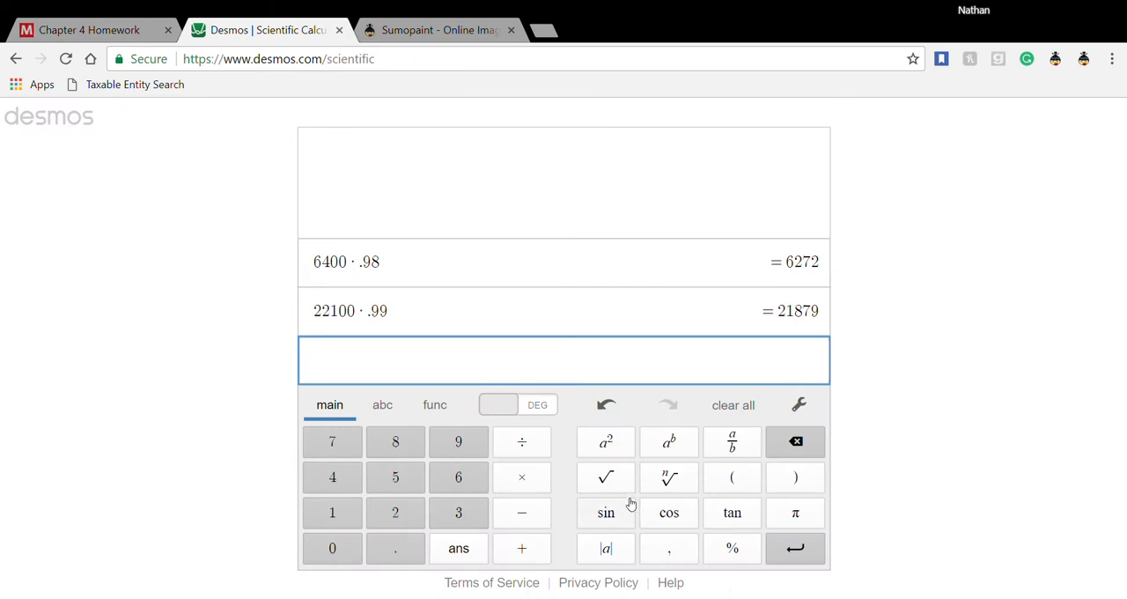
pyautogui.write('77')
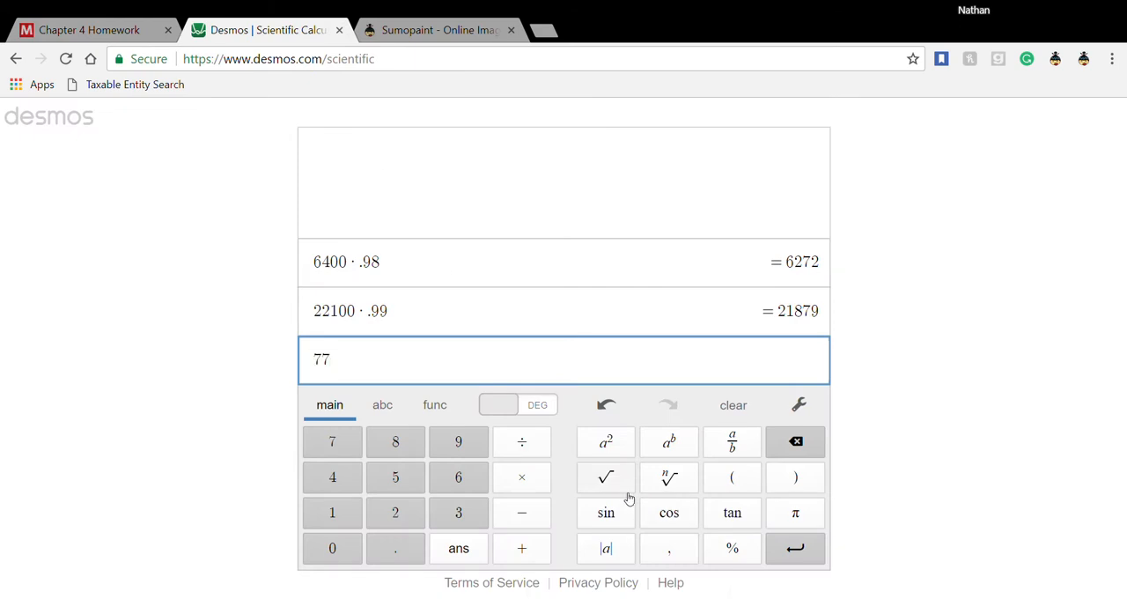
pyautogui.click(137, 35)
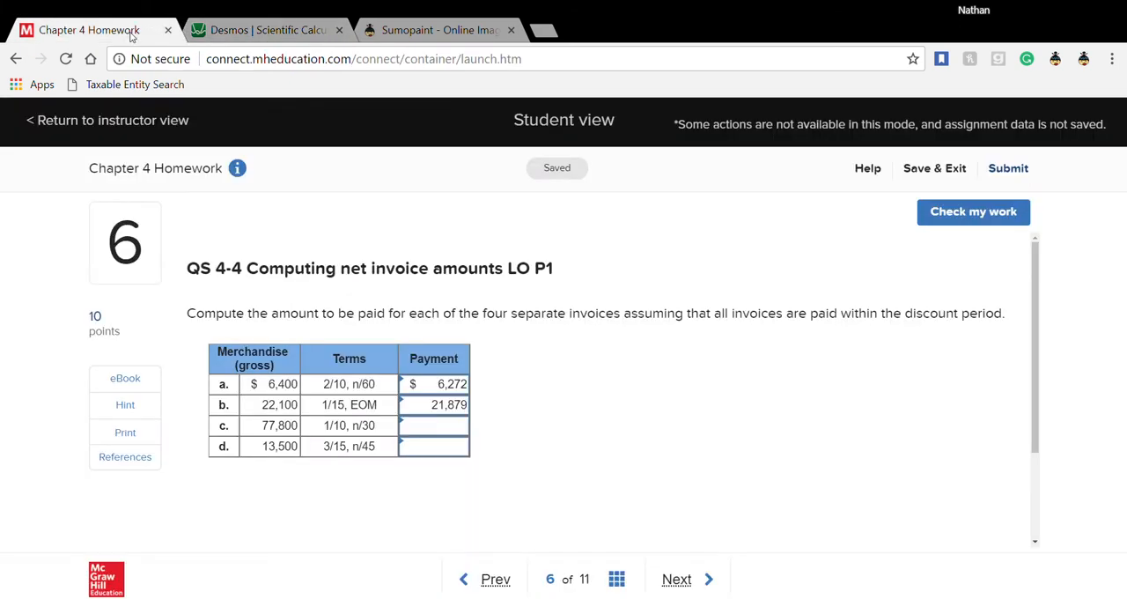
pyautogui.click(274, 36)
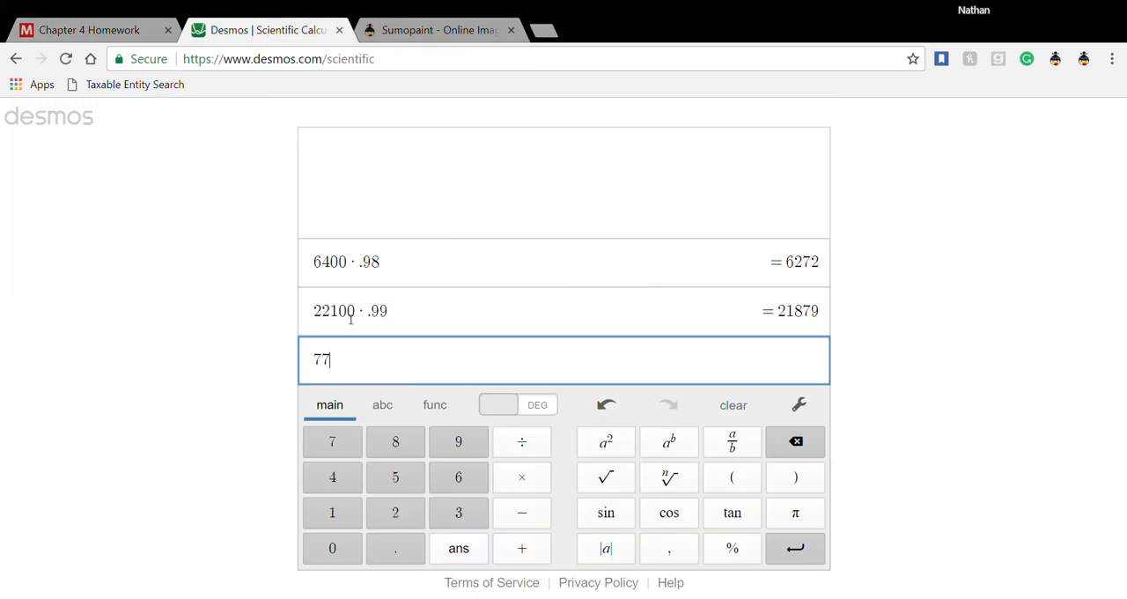
pyautogui.write('800')
pyautogui.write('*.9')
pyautogui.write('99')
pyautogui.press('Return')
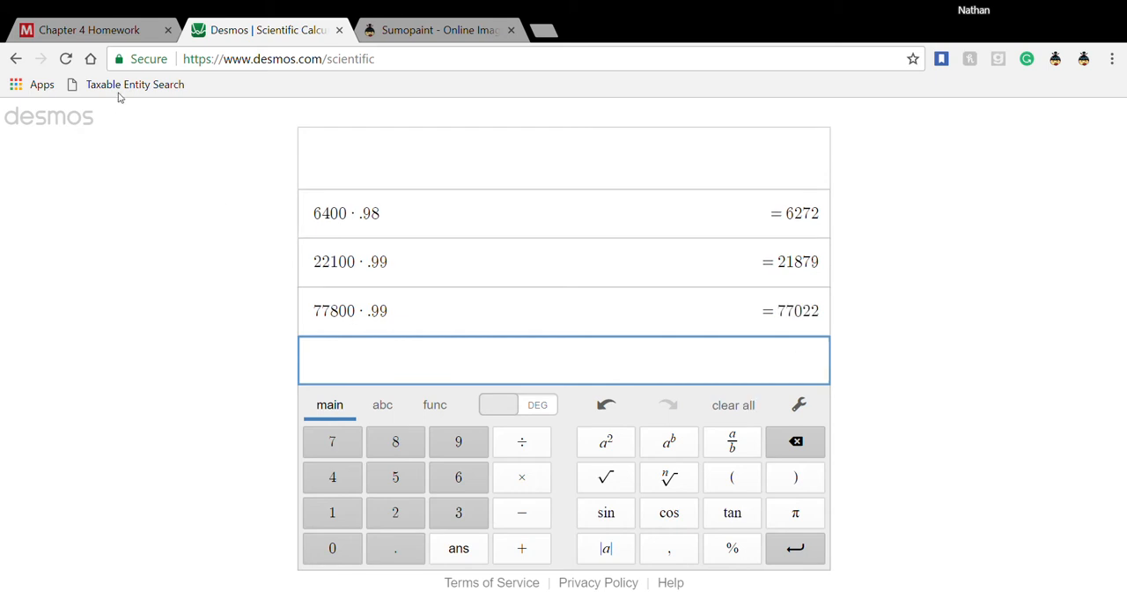
# - Switch back to the homework and enter 77022 as the payment for invoice c
pyautogui.click(104, 26)
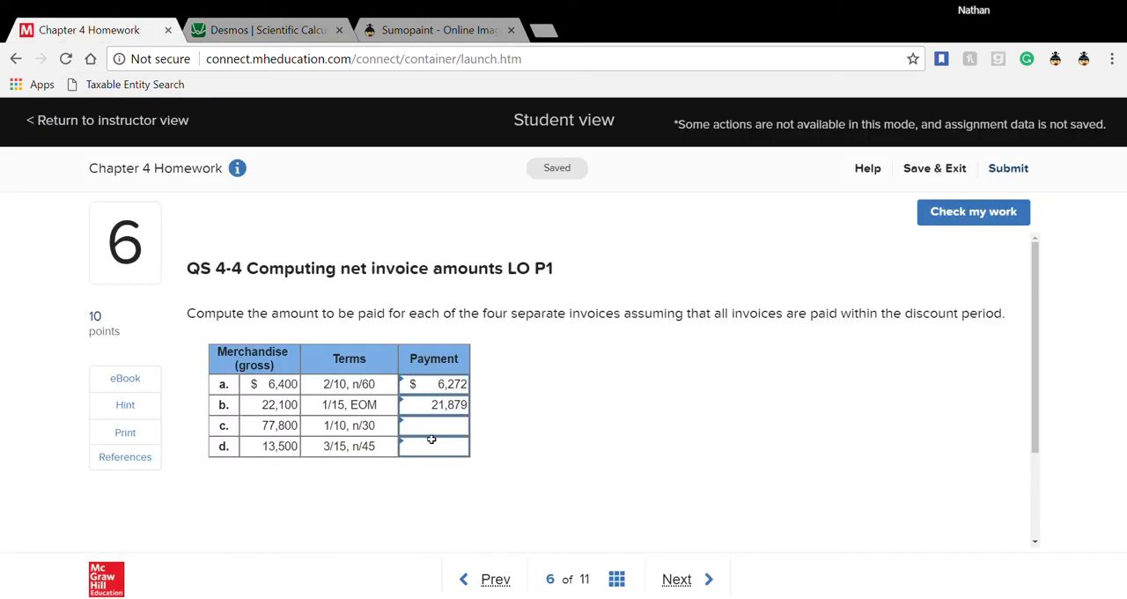
pyautogui.click(436, 431)
pyautogui.write('77022')
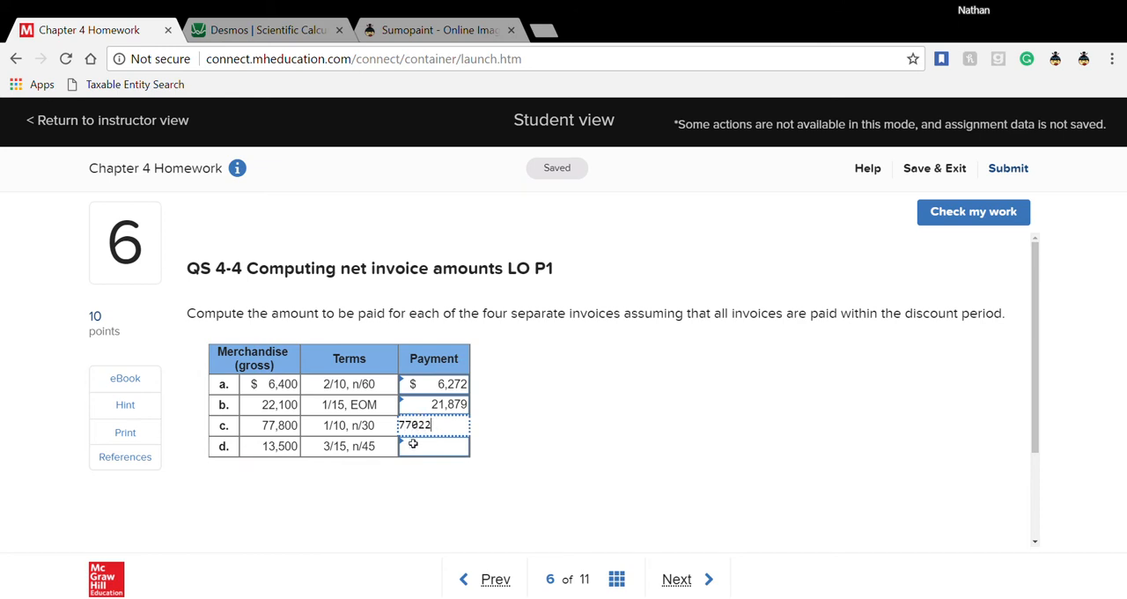
pyautogui.click(414, 453)
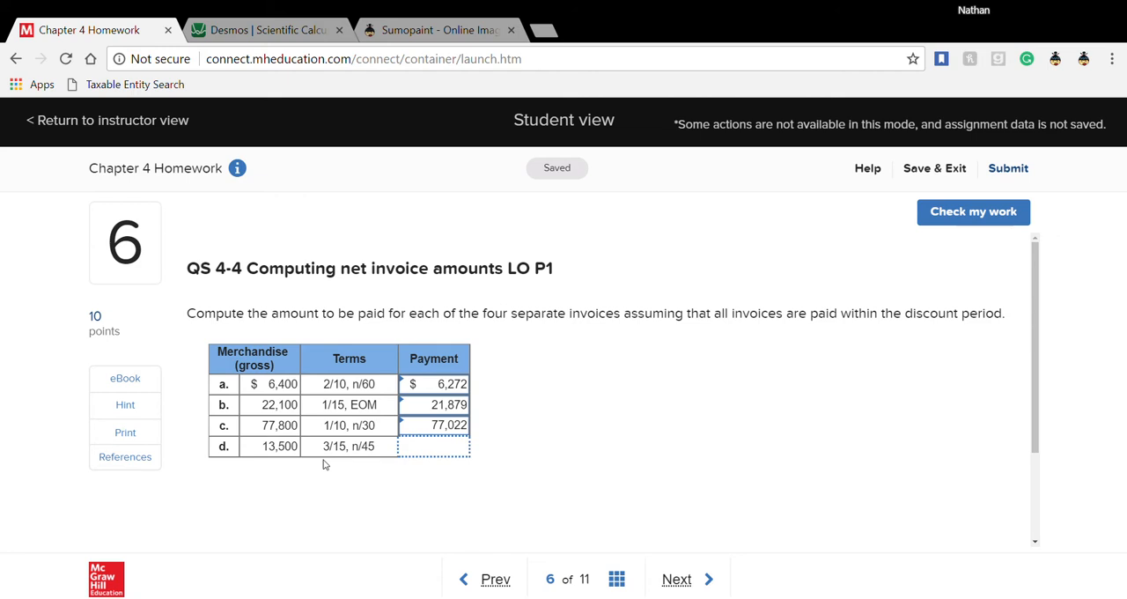
# - Compute invoice d's net amount in the Desmos calculator as 13500 × .97, rechecking its gross amount in the homework
pyautogui.click(264, 30)
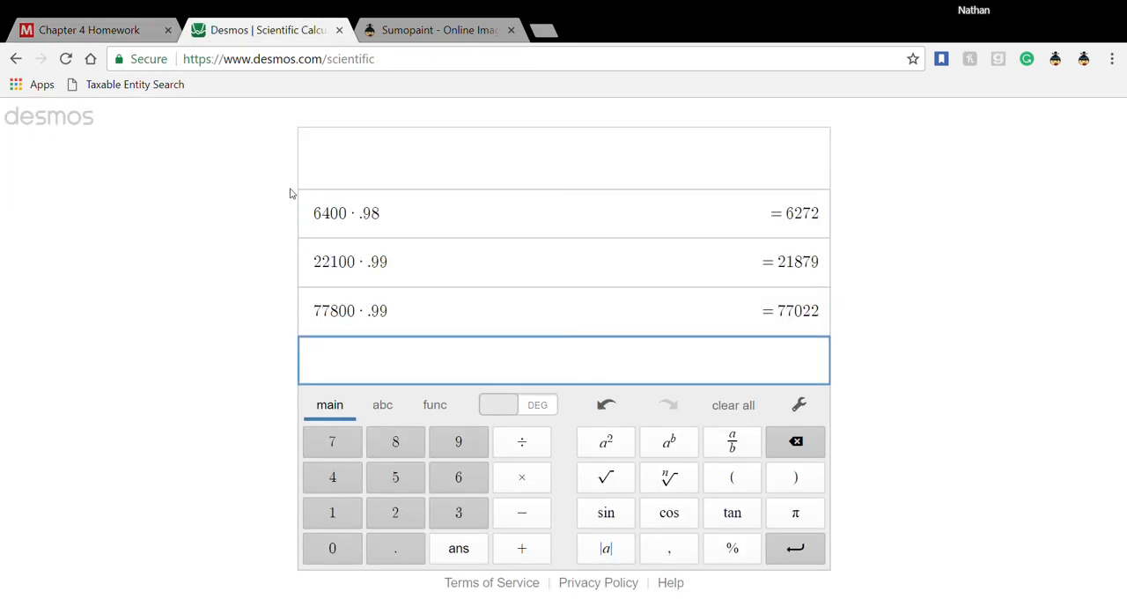
pyautogui.click(107, 30)
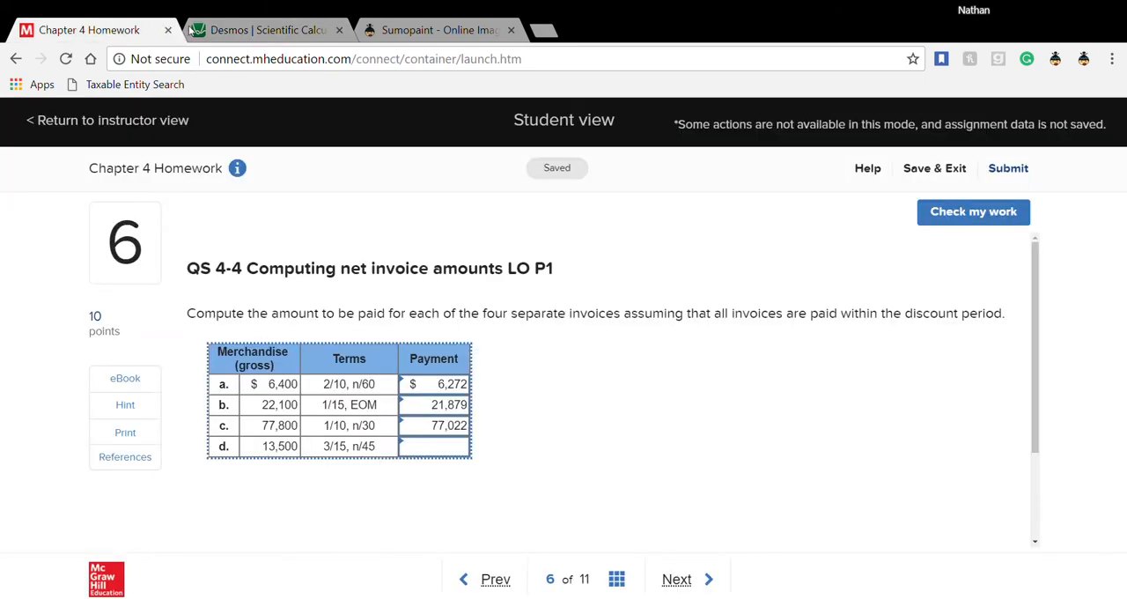
pyautogui.click(244, 31)
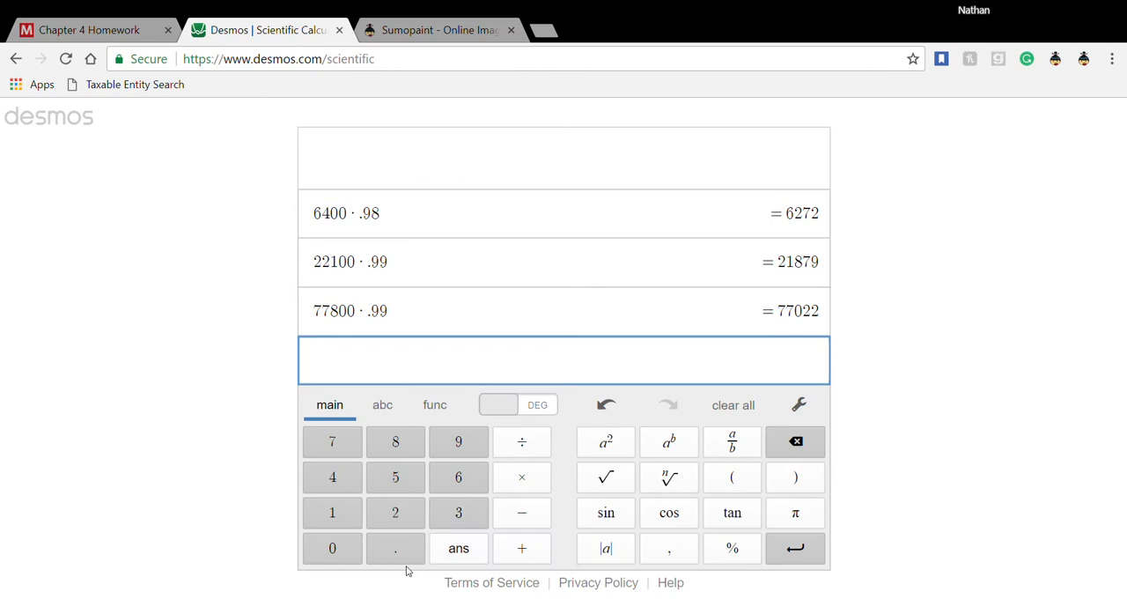
pyautogui.write('13500')
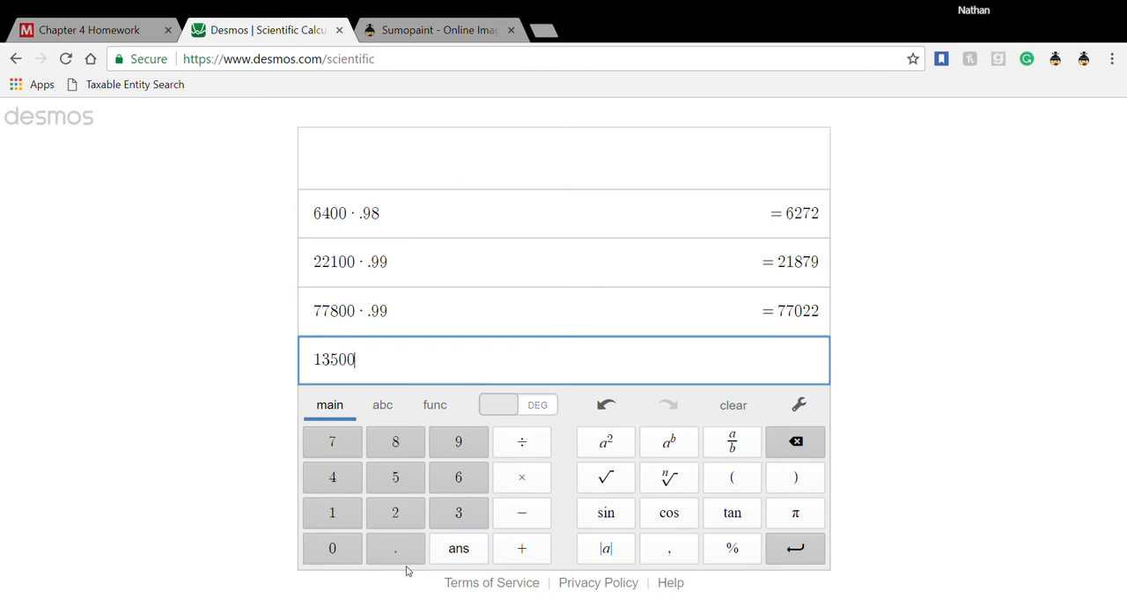
pyautogui.write('*')
pyautogui.write('.97')
pyautogui.press('Return')
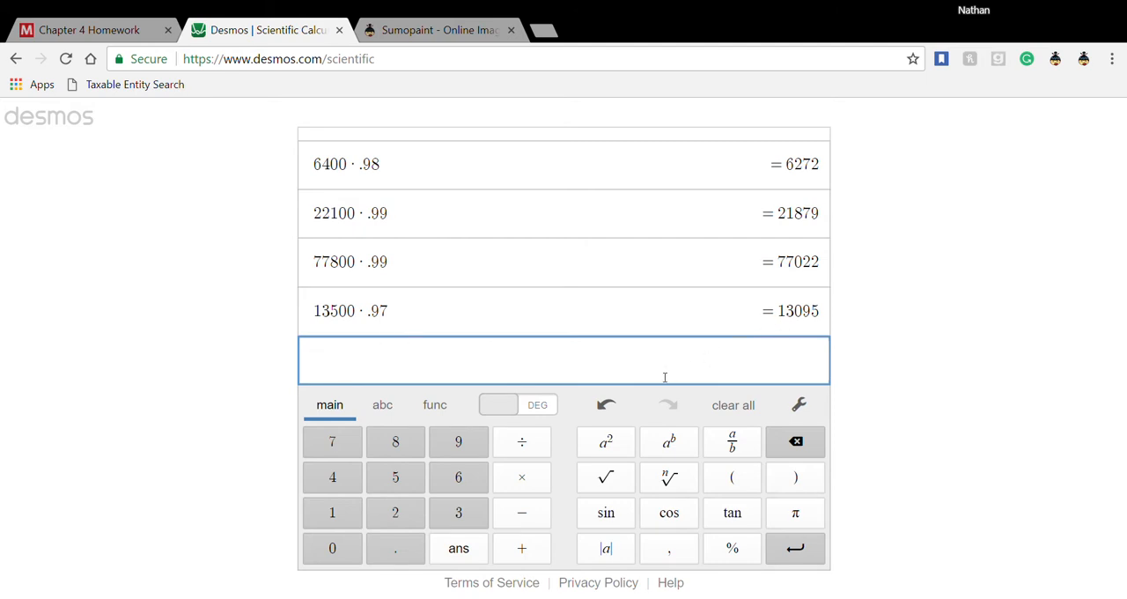
# - Switch back to the homework, enter 13095 as the payment for invoice d, and check the work for question 6
pyautogui.click(110, 30)
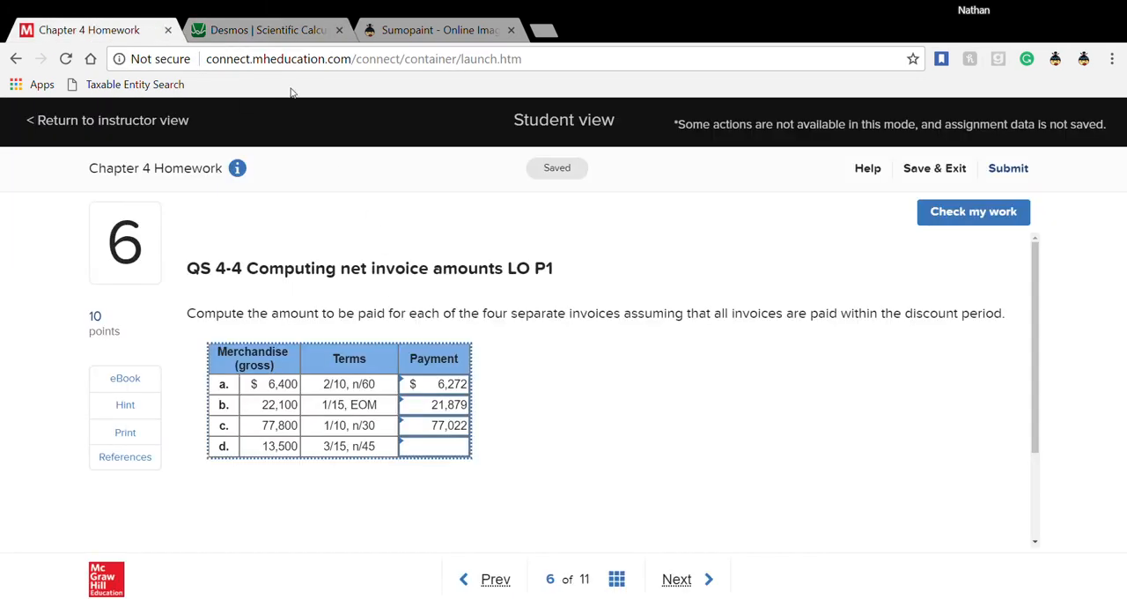
pyautogui.click(267, 34)
pyautogui.click(50, 36)
pyautogui.click(465, 446)
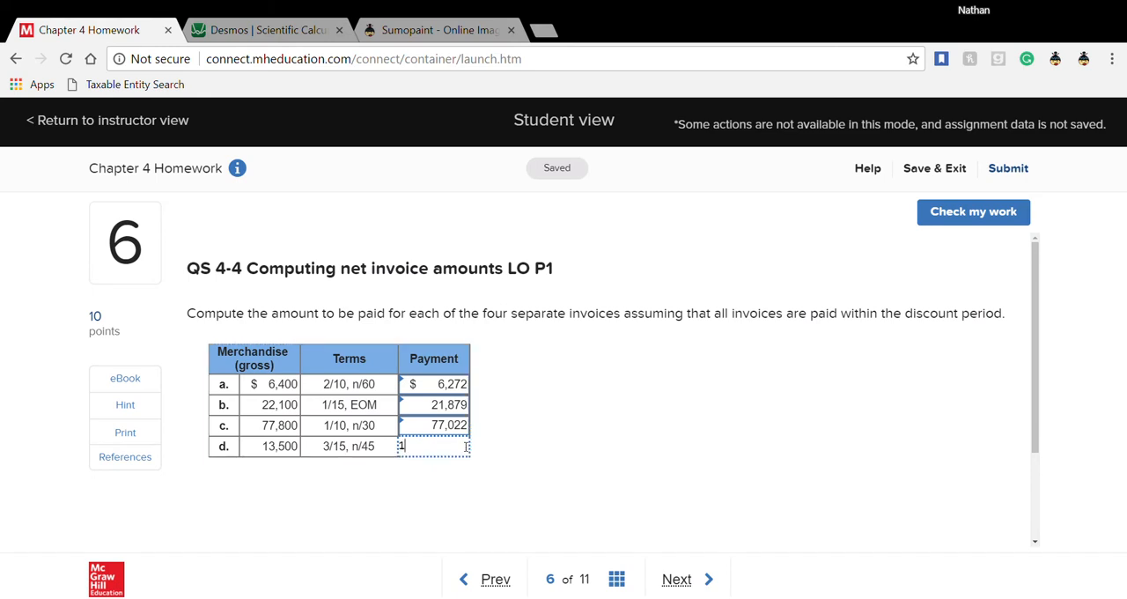
pyautogui.write('13095')
pyautogui.click(490, 425)
pyautogui.click(953, 220)
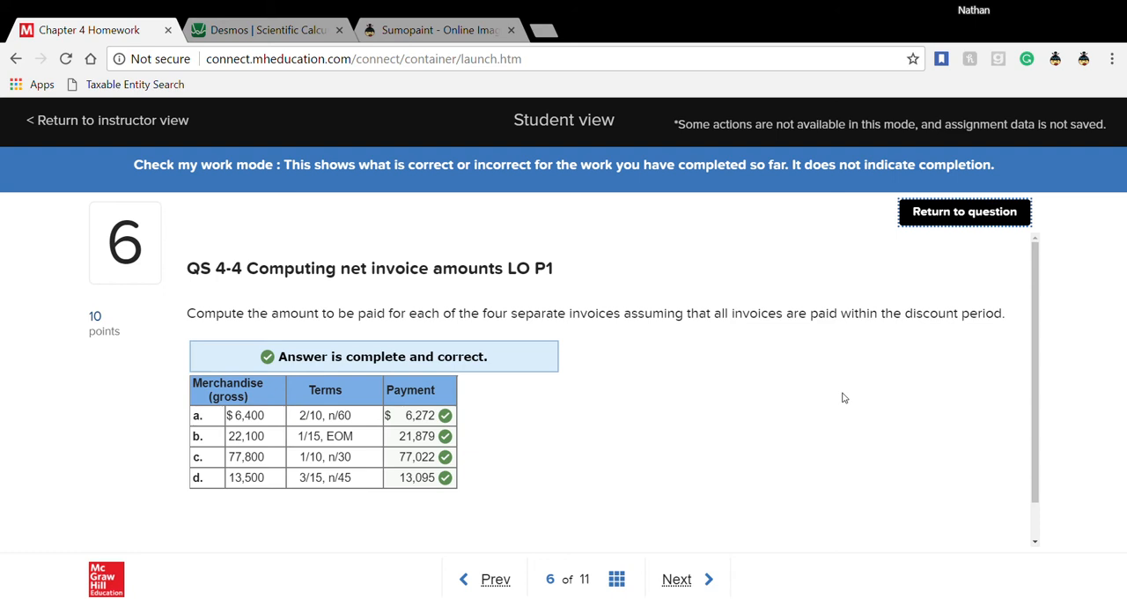
# - Go to question 7 and compute the November 5 purchase cost in the Desmos calculator as 1350 × 20
pyautogui.click(675, 583)
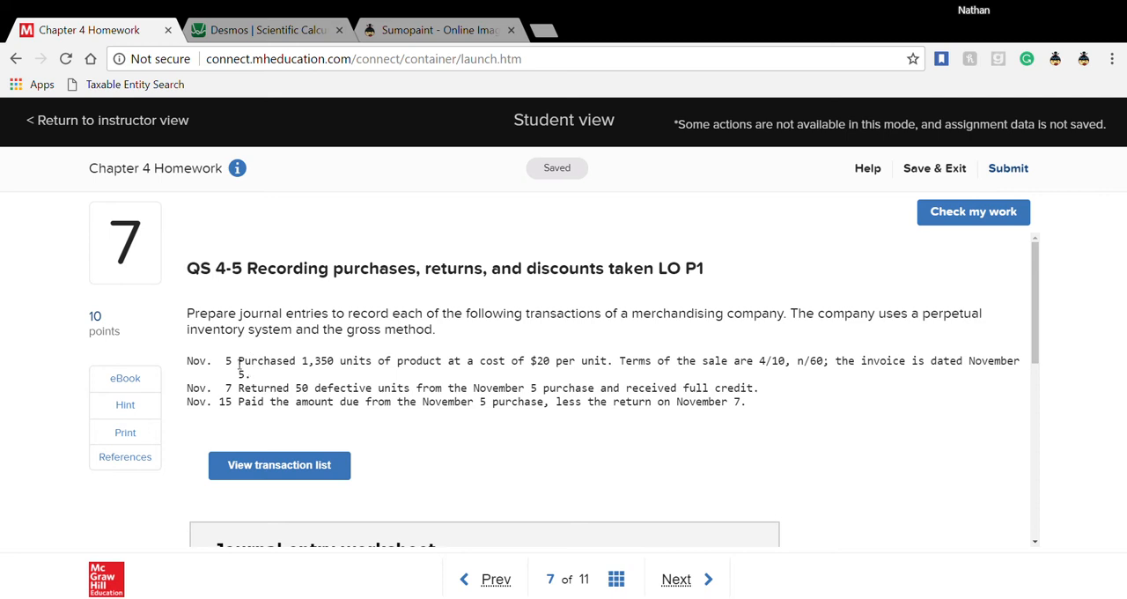
pyautogui.moveTo(238, 361); pyautogui.dragTo(302, 364)
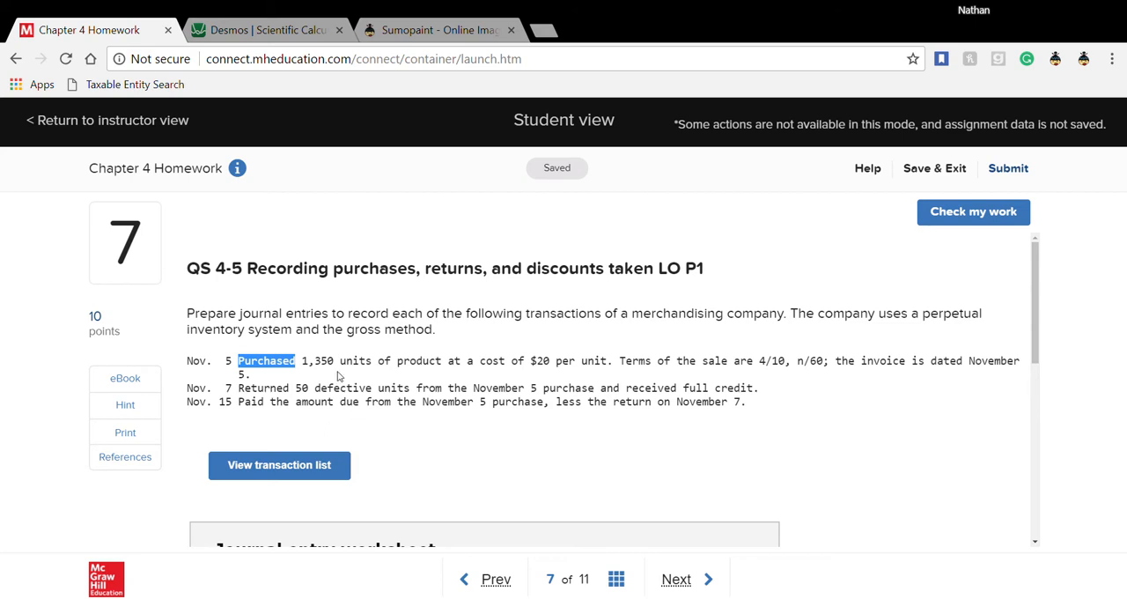
pyautogui.click(264, 33)
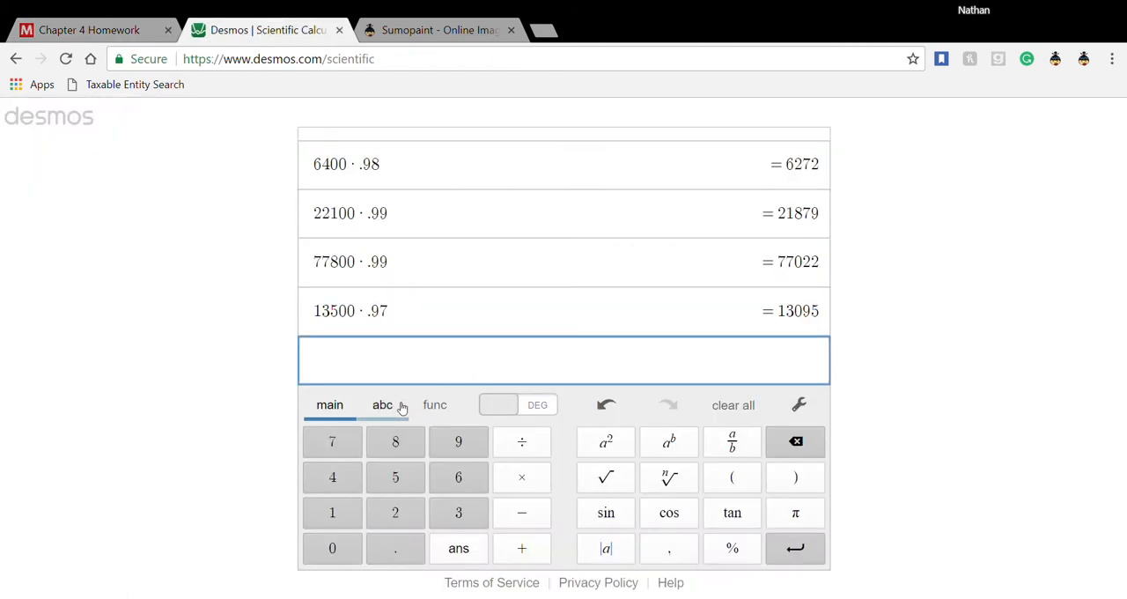
pyautogui.write('1350')
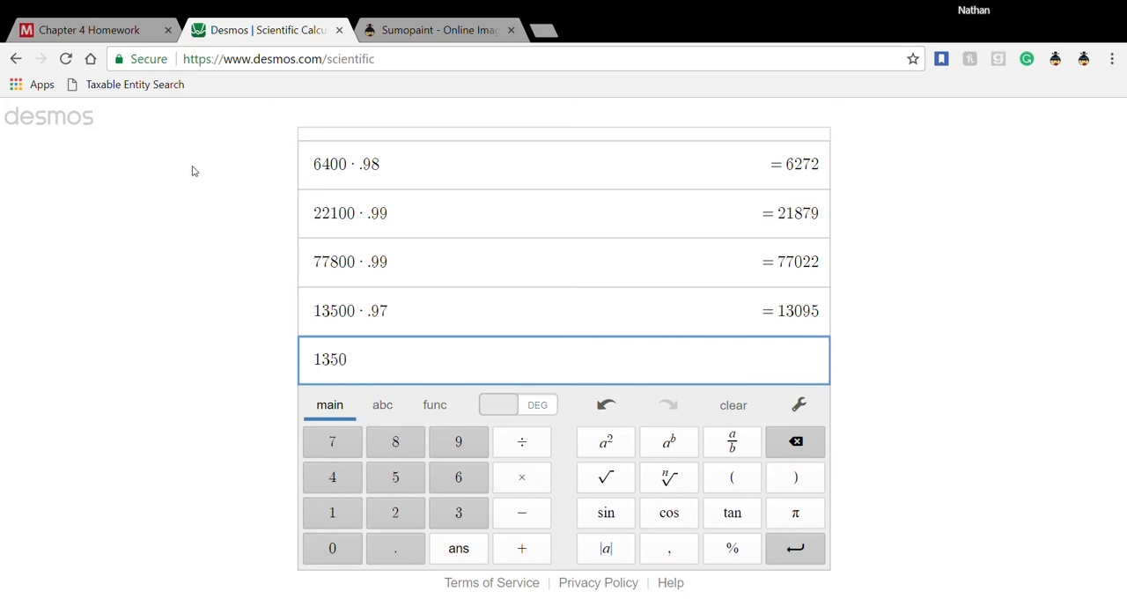
pyautogui.click(123, 30)
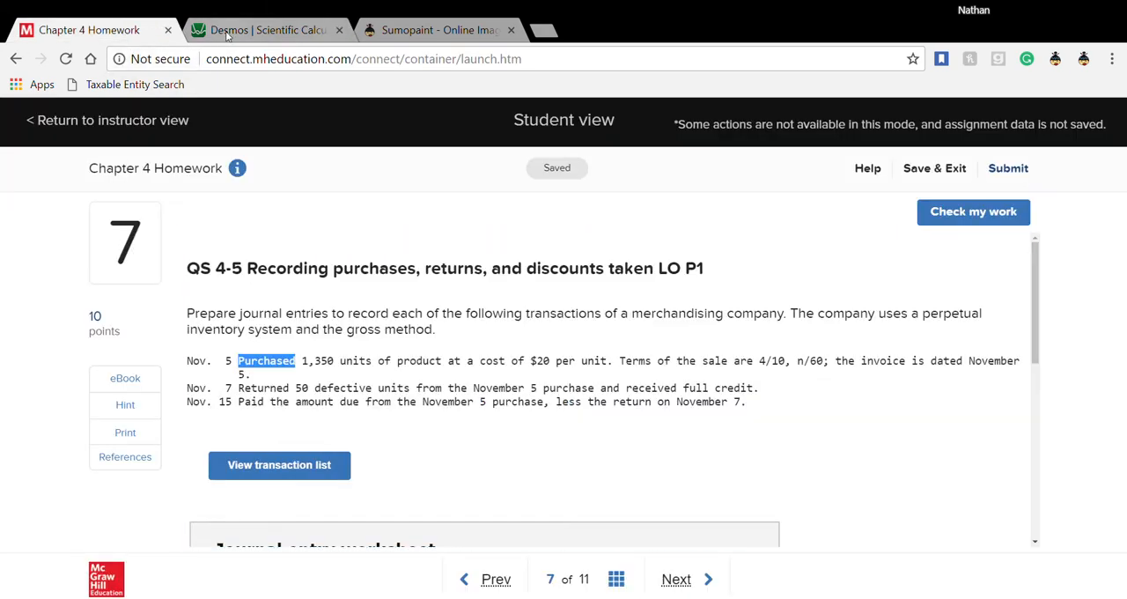
pyautogui.click(224, 32)
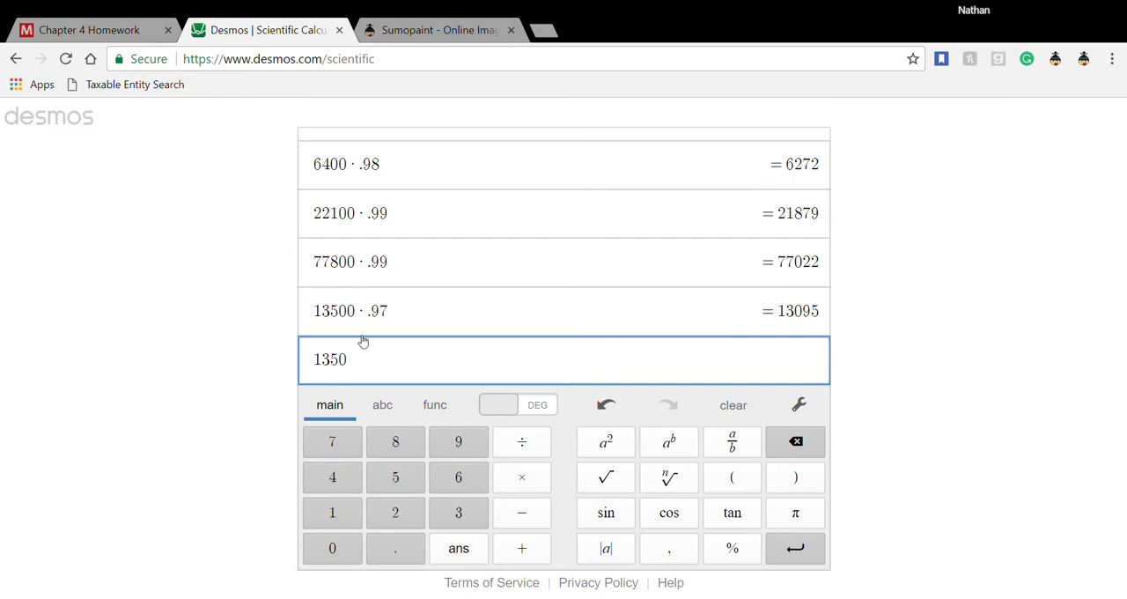
pyautogui.write('*20')
pyautogui.press('Return')
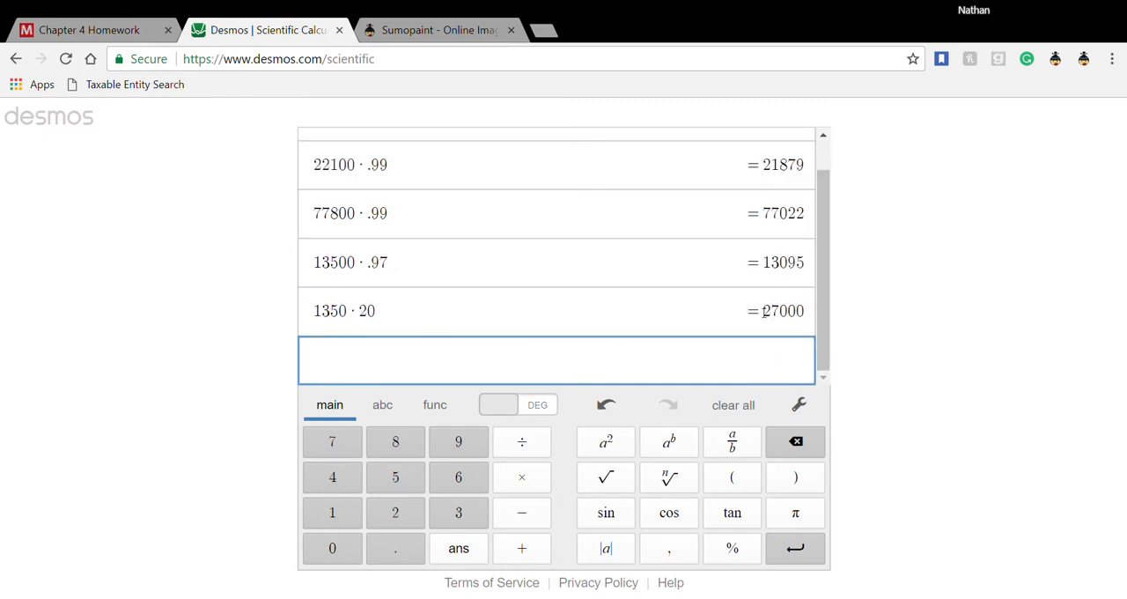
pyautogui.moveTo(763, 313); pyautogui.dragTo(807, 312)
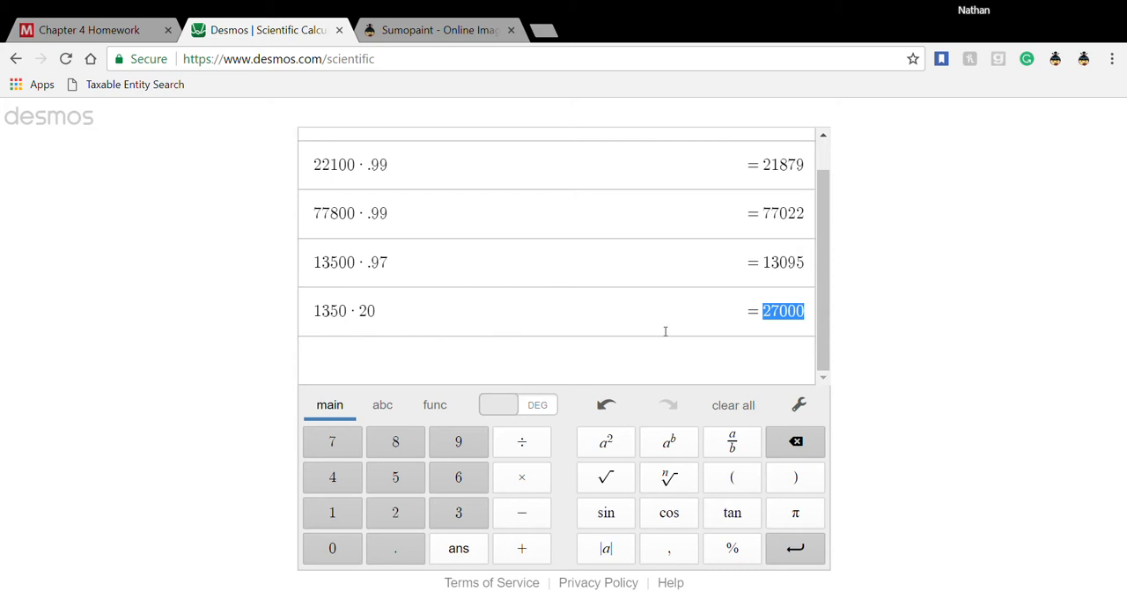
# - Return to question 7 and review the November 5 purchase's credit terms and its entry in the journal entry worksheet
pyautogui.click(141, 32)
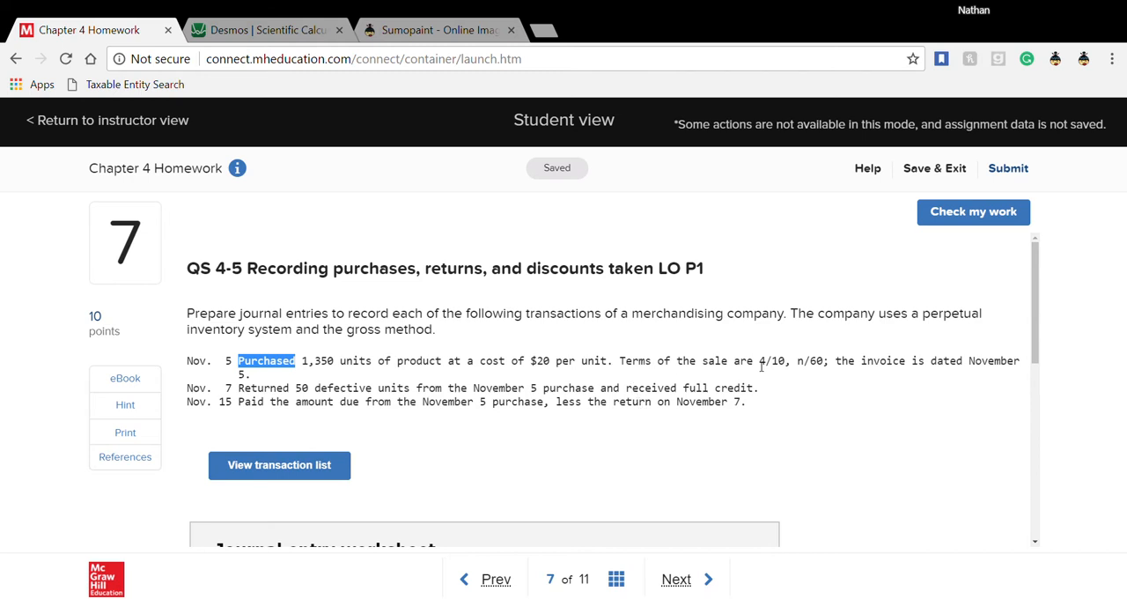
pyautogui.moveTo(761, 366); pyautogui.dragTo(798, 365)
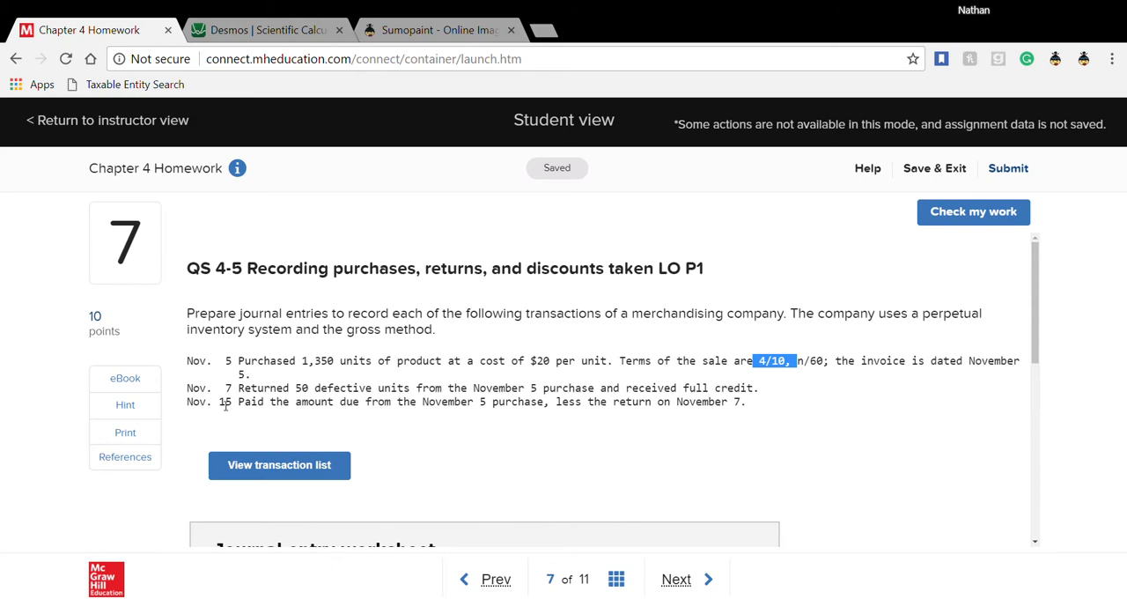
pyautogui.scroll(-3, 226, 405)
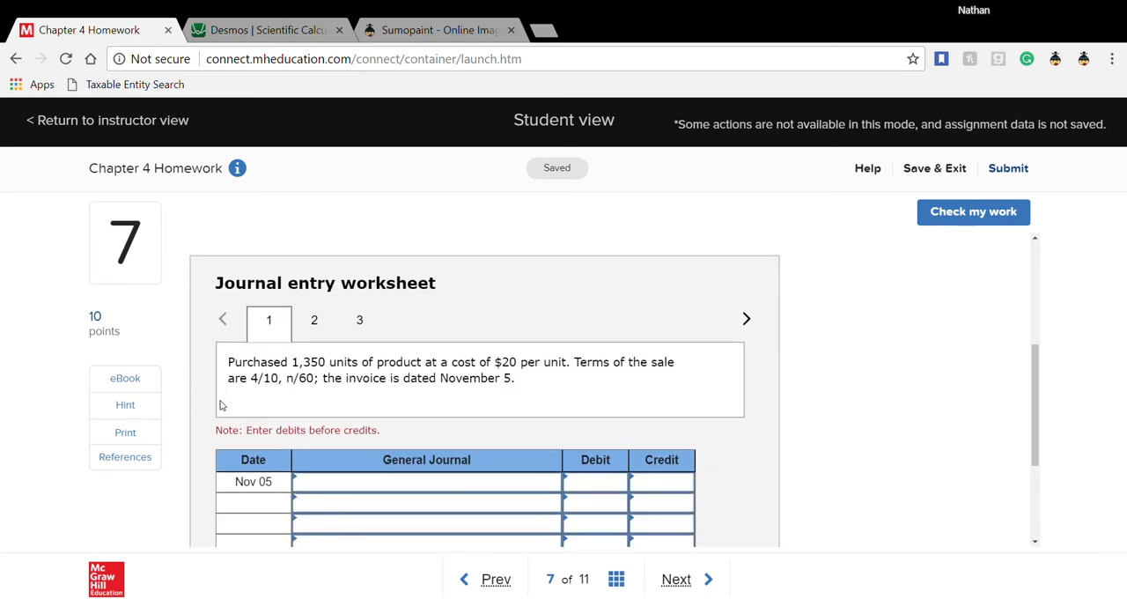
pyautogui.scroll(-1, 221, 405)
pyautogui.scroll(1, 221, 402)
pyautogui.moveTo(528, 380); pyautogui.dragTo(226, 361)
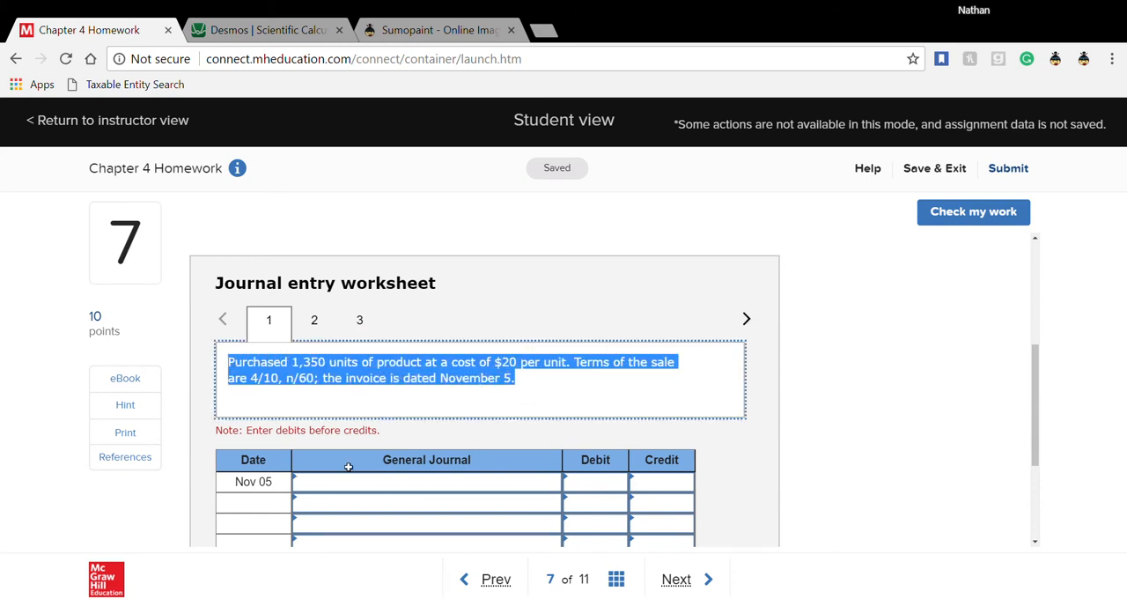
pyautogui.scroll(-1, 433, 458)
pyautogui.scroll(1, 465, 456)
# - Choose Merchandise inventory as the account on the first line of the Nov 05 journal entry
pyautogui.click(551, 489)
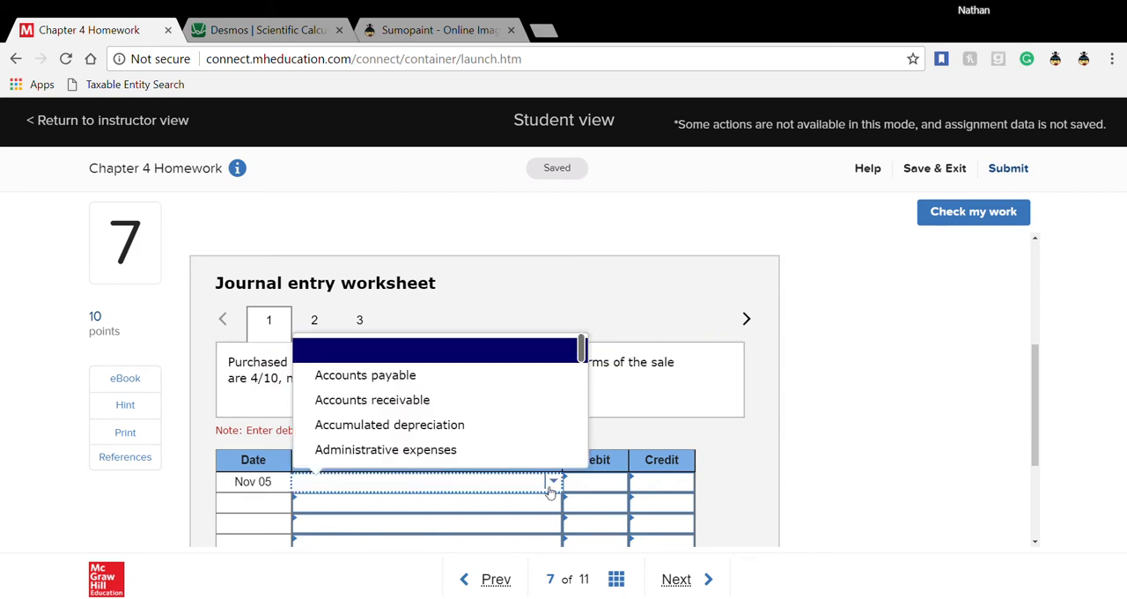
pyautogui.scroll(-5, 422, 459)
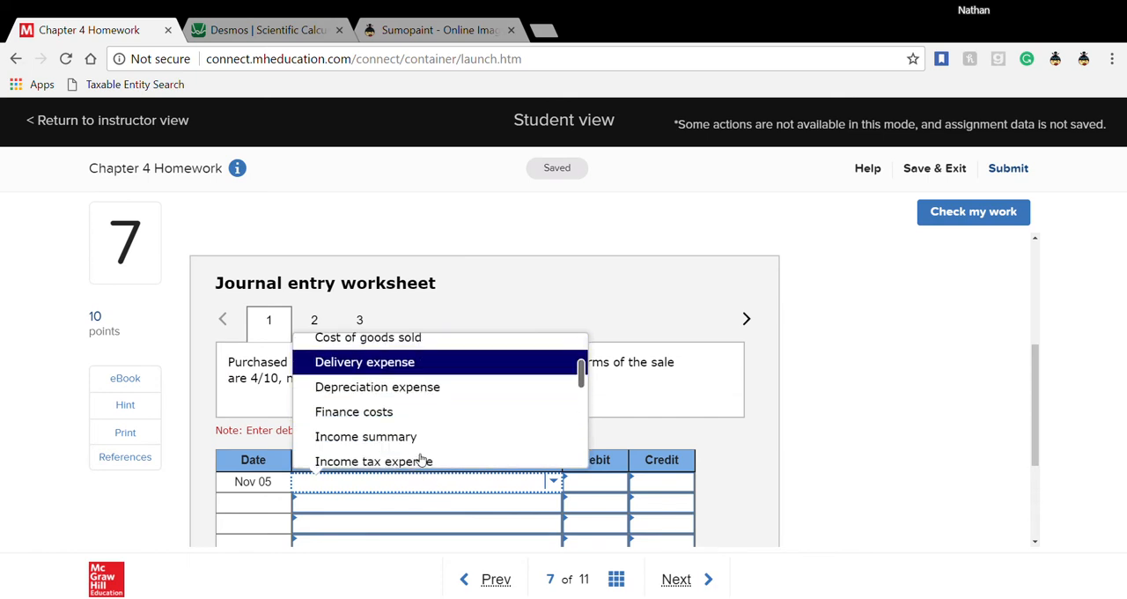
pyautogui.scroll(4, 421, 458)
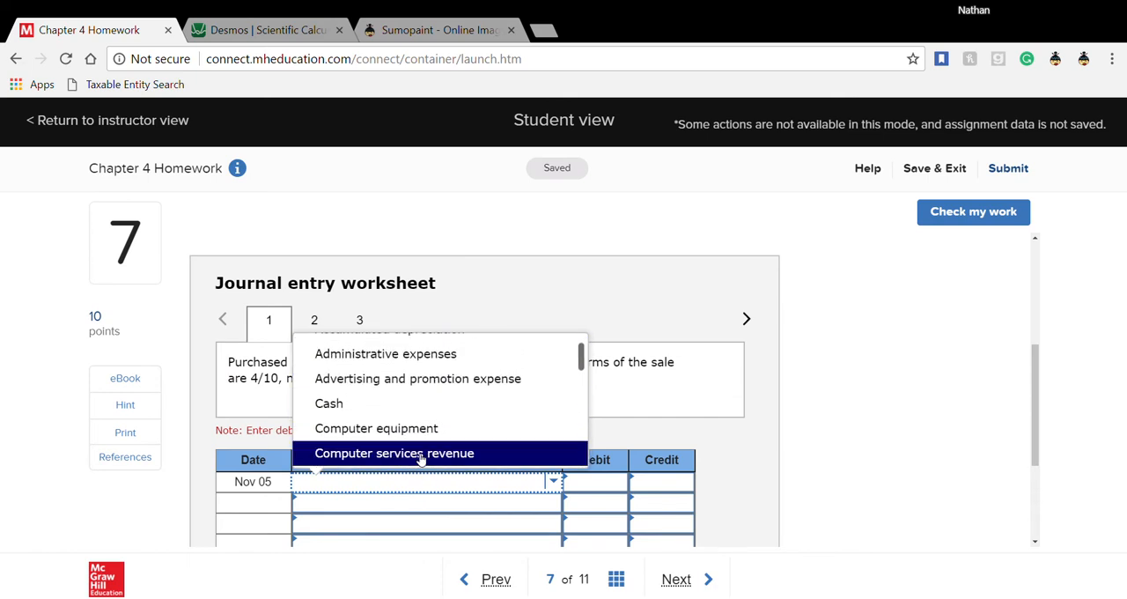
pyautogui.write('mer')
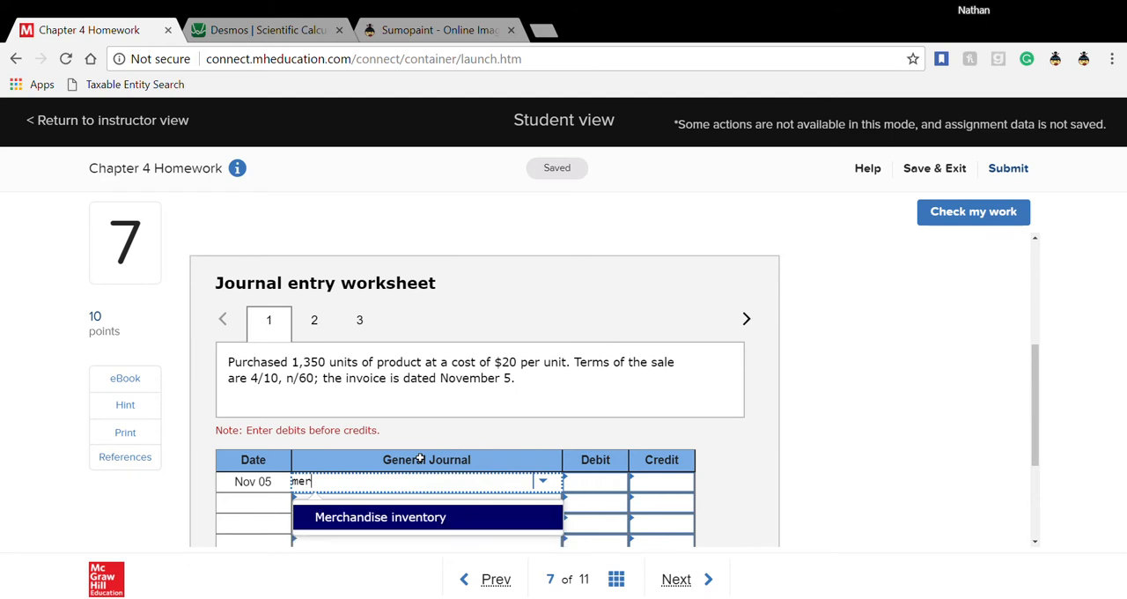
pyautogui.click(421, 513)
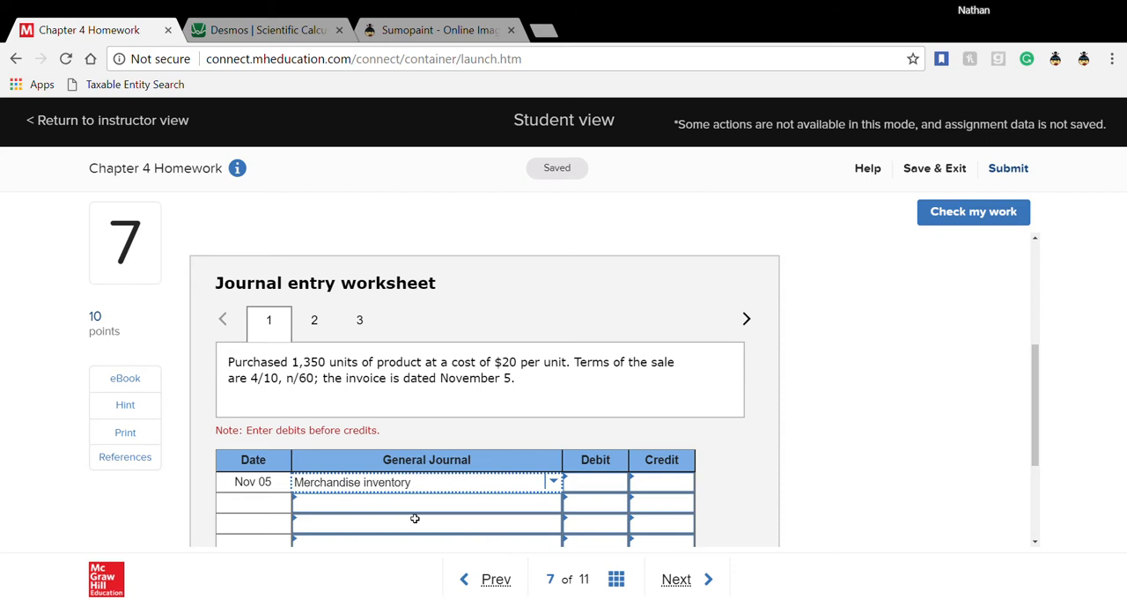
# - Choose Accounts payable as the account on the second line of the Nov 05 journal entry
pyautogui.click(423, 502)
pyautogui.click(562, 506)
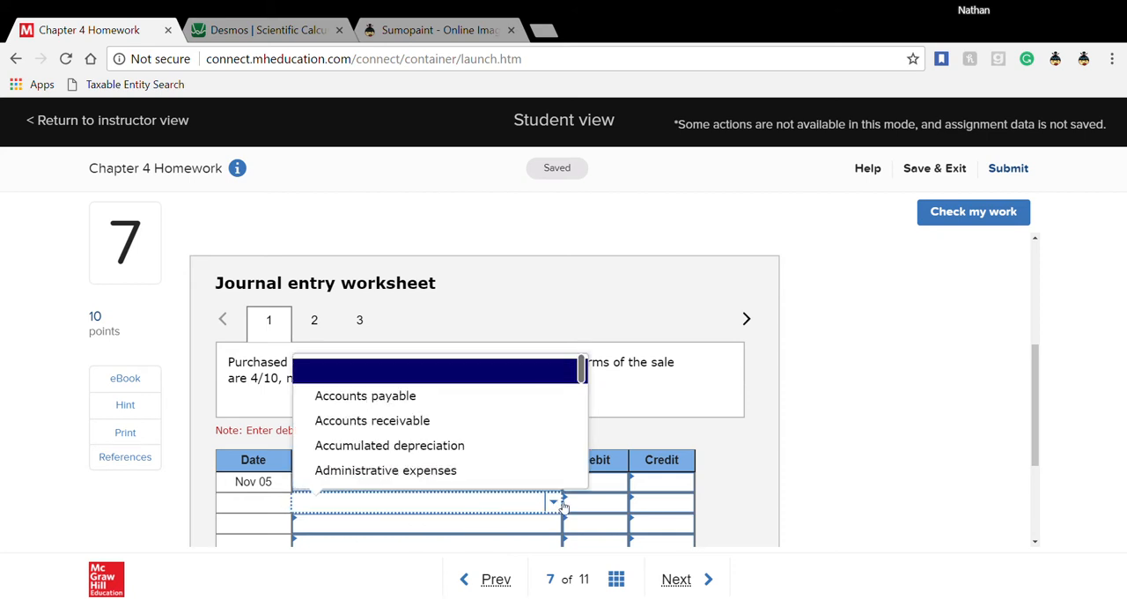
pyautogui.write('ac')
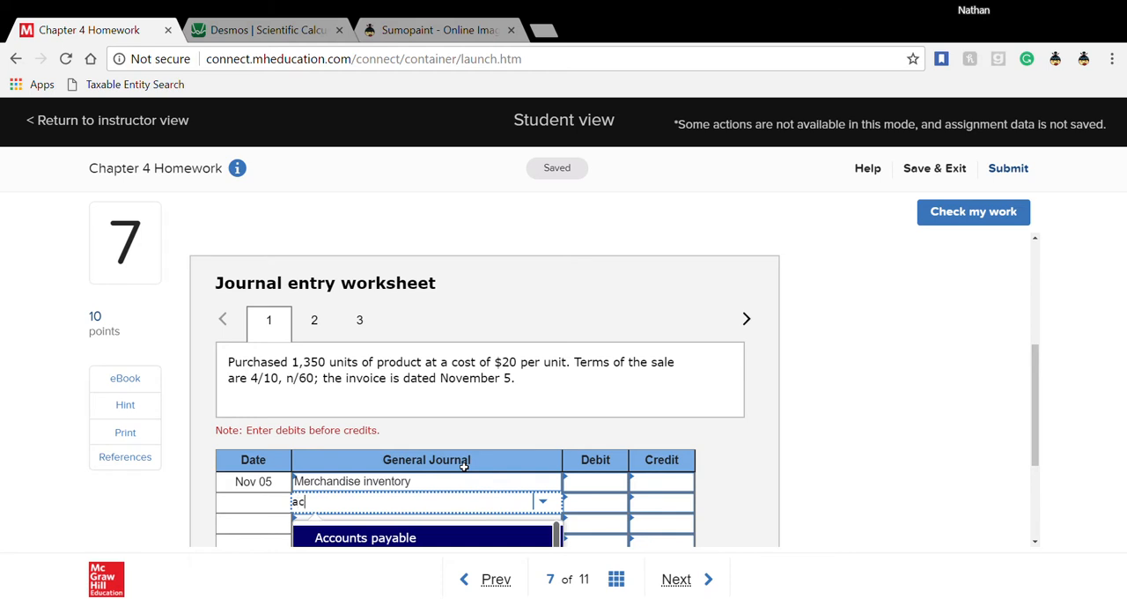
pyautogui.write('cou')
pyautogui.click(410, 542)
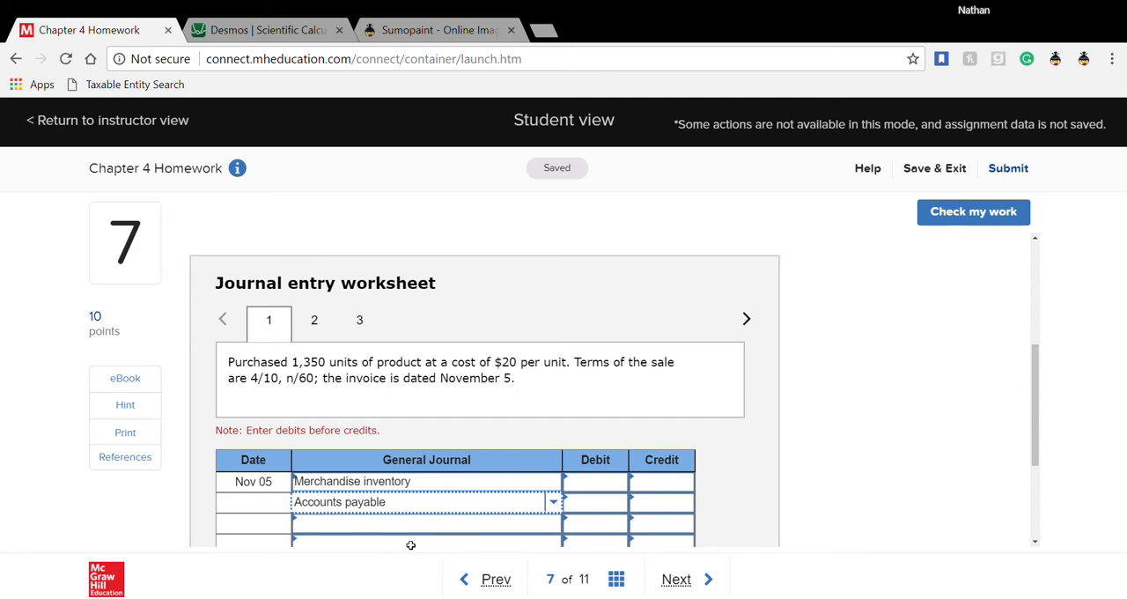
# - Enter a debit of 1350 for Merchandise inventory and a credit of 1350 for Accounts payable
pyautogui.click(602, 500)
pyautogui.click(608, 487)
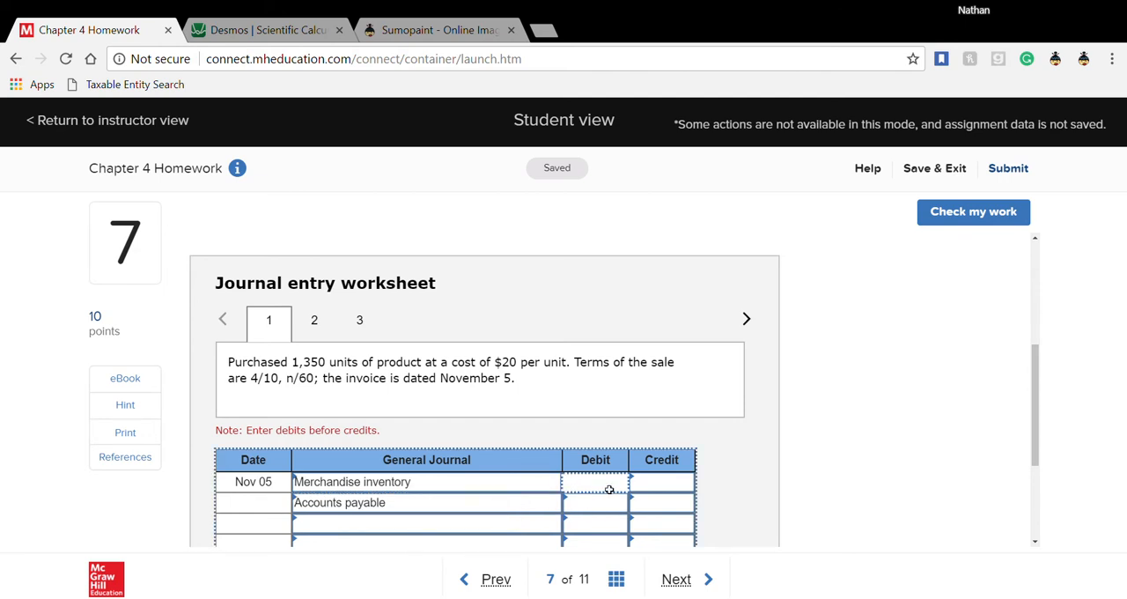
pyautogui.write('1350')
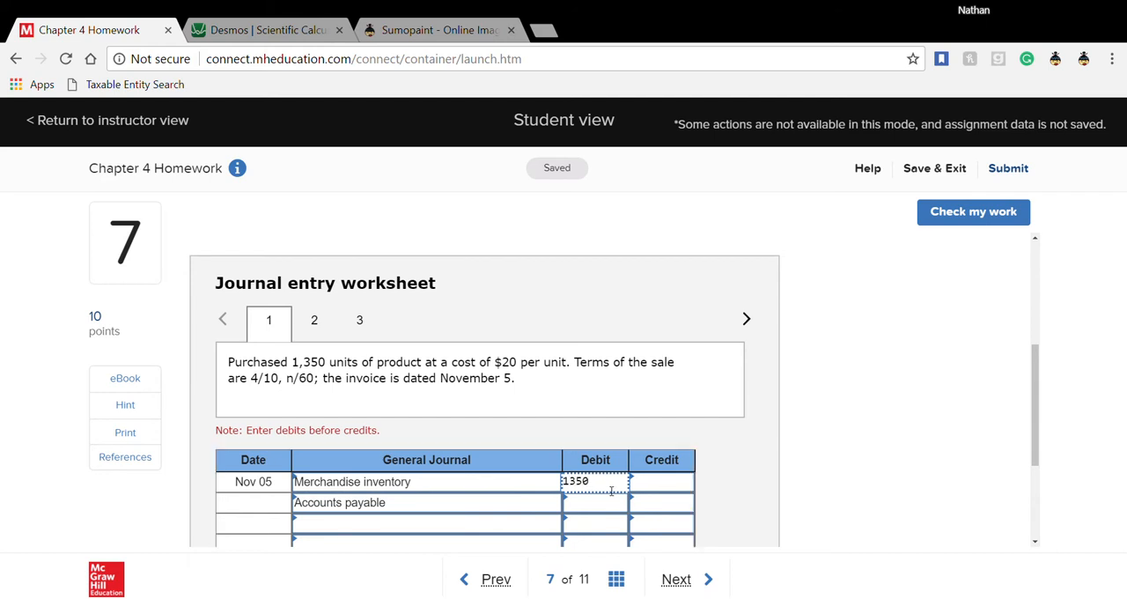
pyautogui.click(682, 507)
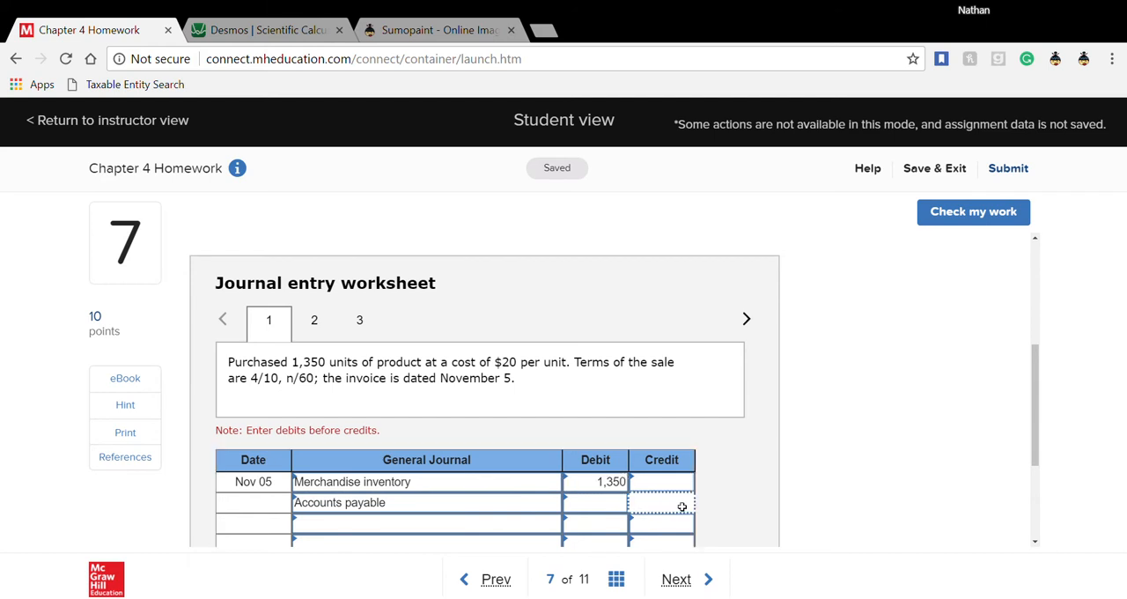
pyautogui.write('1350')
pyautogui.click(715, 509)
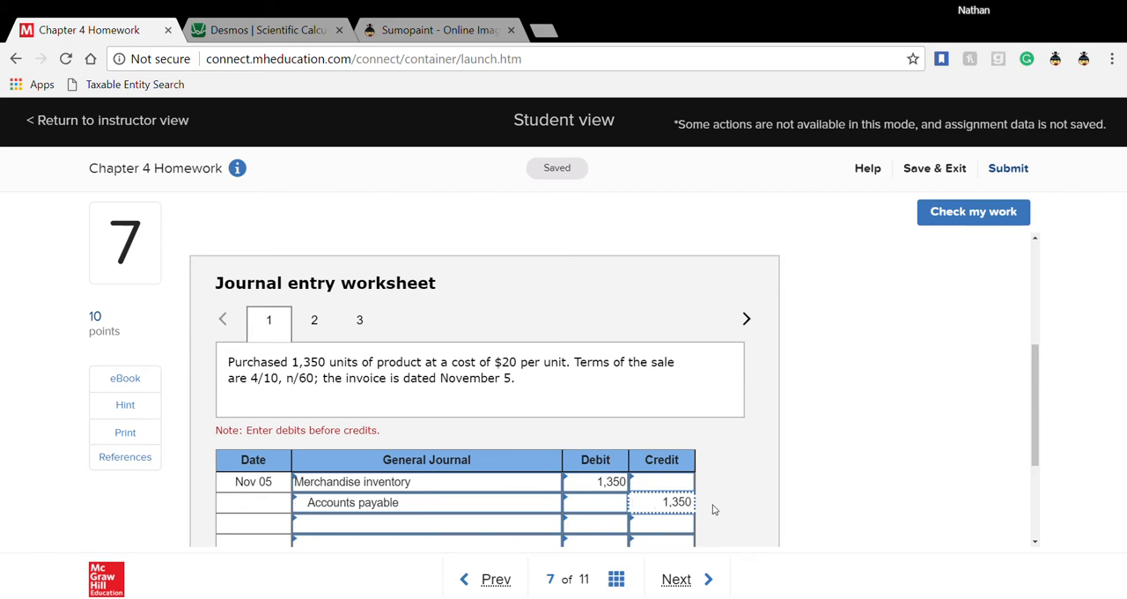
# - Check the Nov 05 journal entry for correctness and look up the product of 1350 and 20 in the Desmos calculator
pyautogui.click(948, 215)
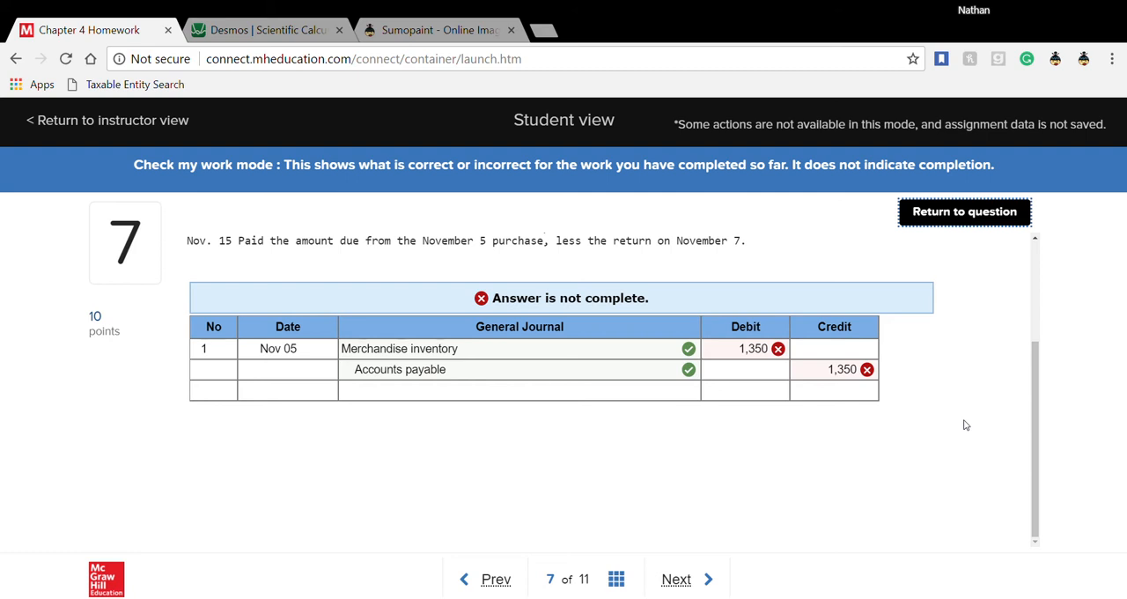
pyautogui.click(966, 216)
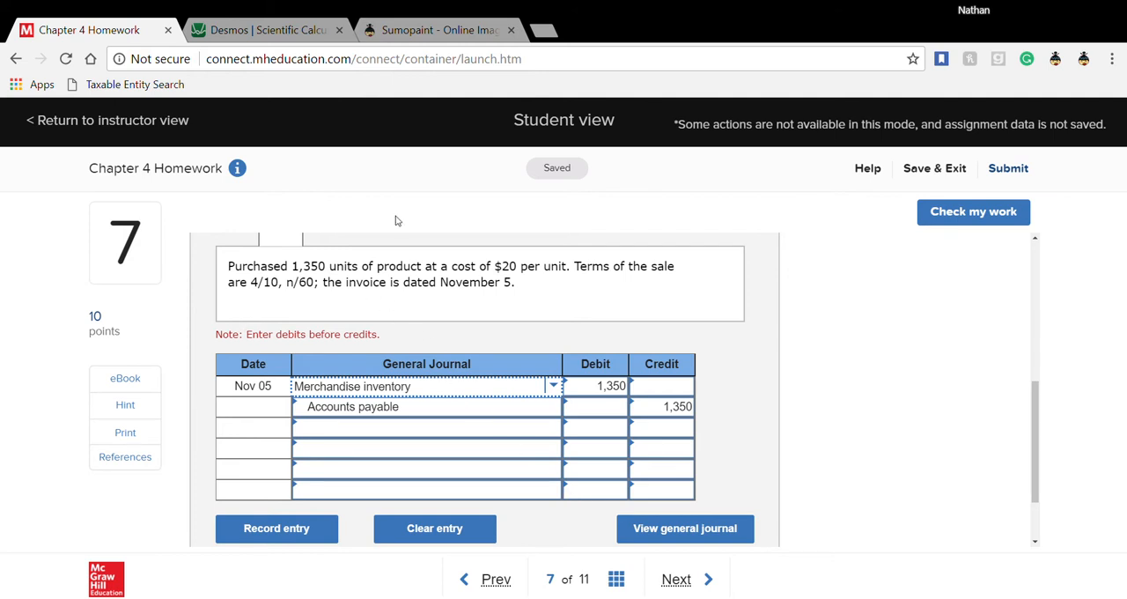
pyautogui.click(297, 32)
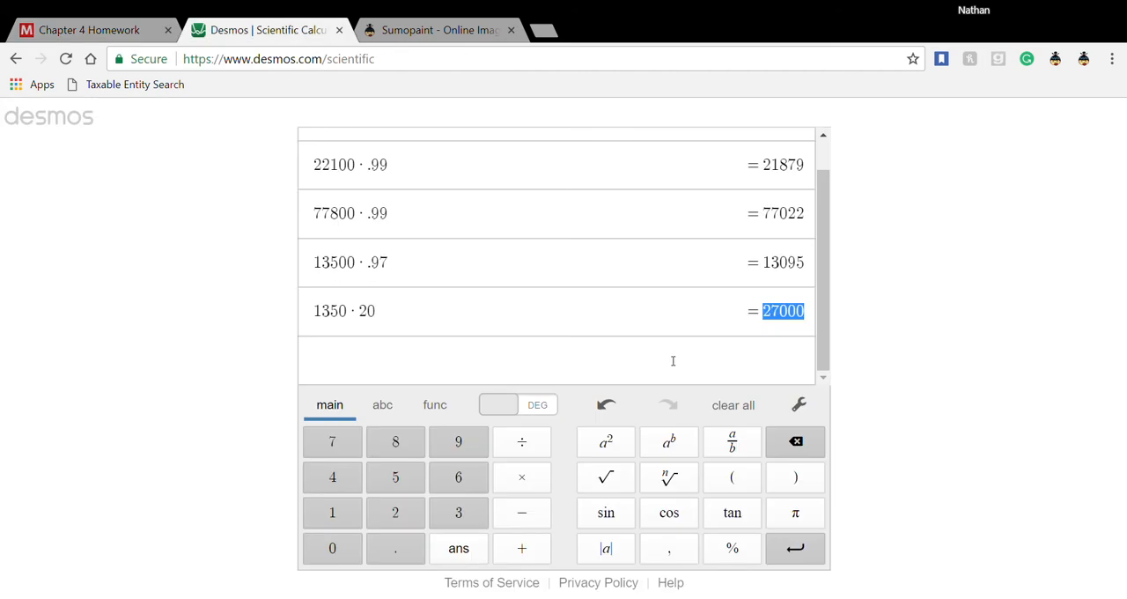
pyautogui.click(65, 26)
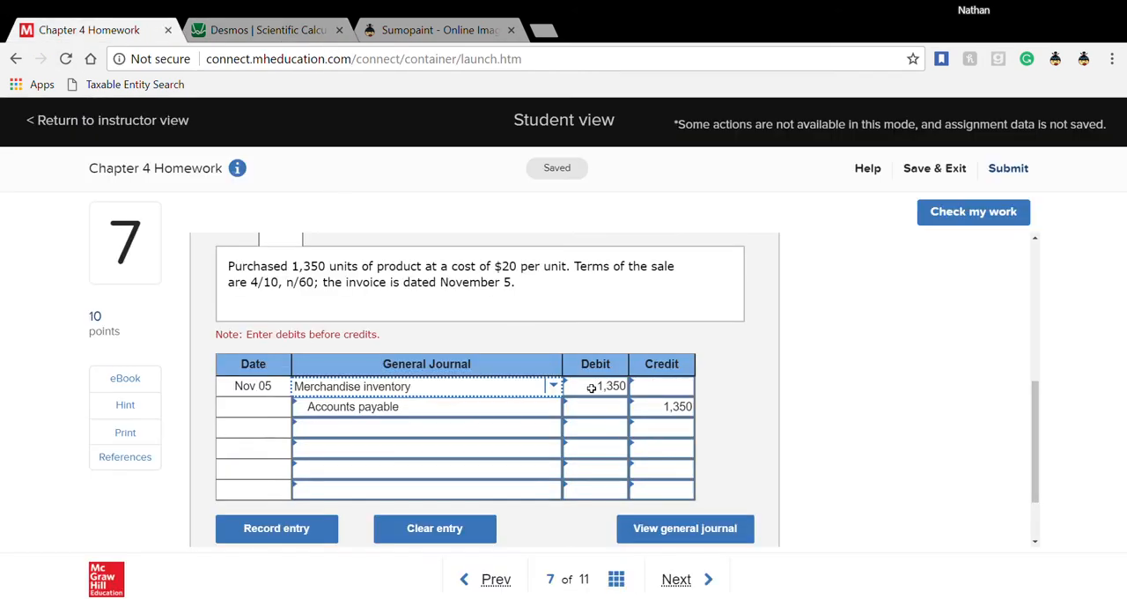
# - Change the Nov 05 entry to a 27,000 debit for Merchandise inventory and a 27,000 credit for Accounts payable
pyautogui.click(592, 388)
pyautogui.write('2')
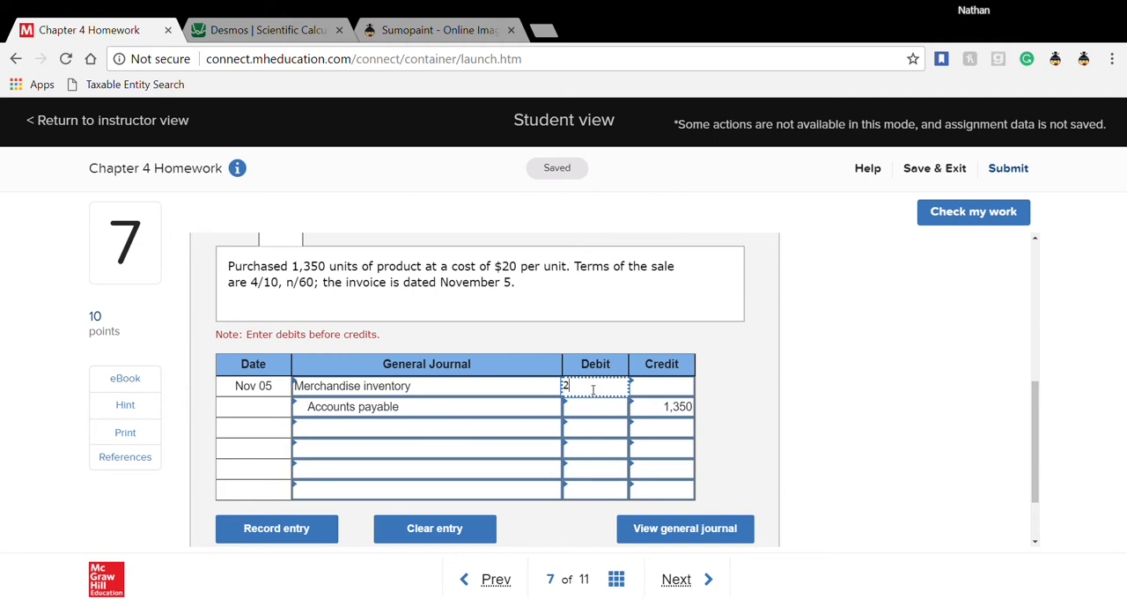
pyautogui.write('7500')
pyautogui.press('BackSpace')
pyautogui.press('BackSpace')
pyautogui.press('BackSpace')
pyautogui.write('000')
pyautogui.click(650, 415)
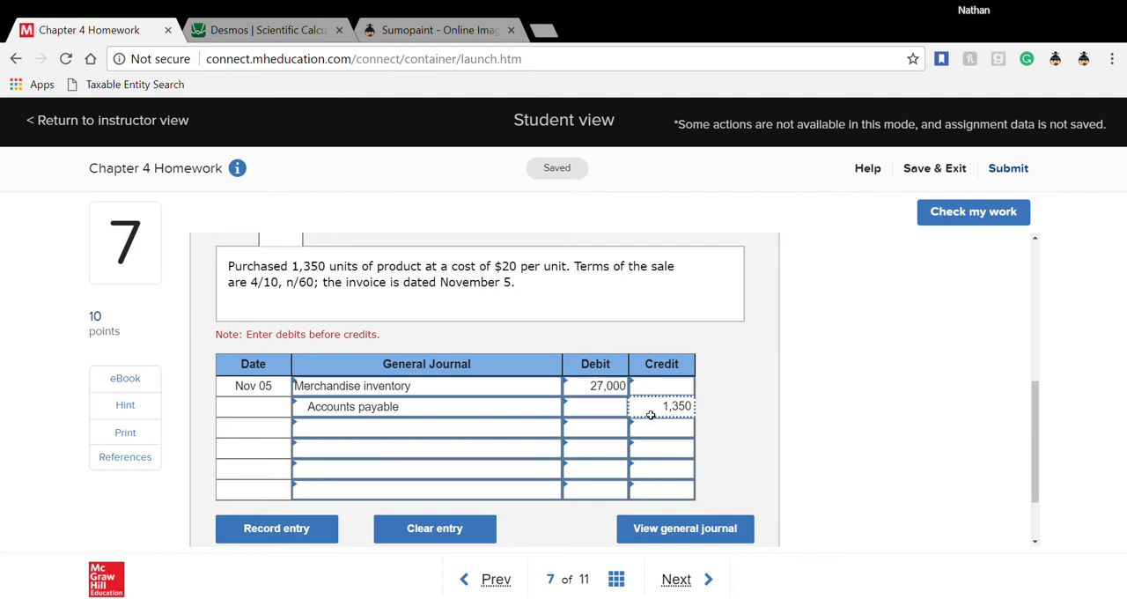
pyautogui.write('27,')
pyautogui.write('000')
pyautogui.click(725, 404)
# - Check the corrected Nov 05 journal entry and return to the journal entry worksheet
pyautogui.click(942, 213)
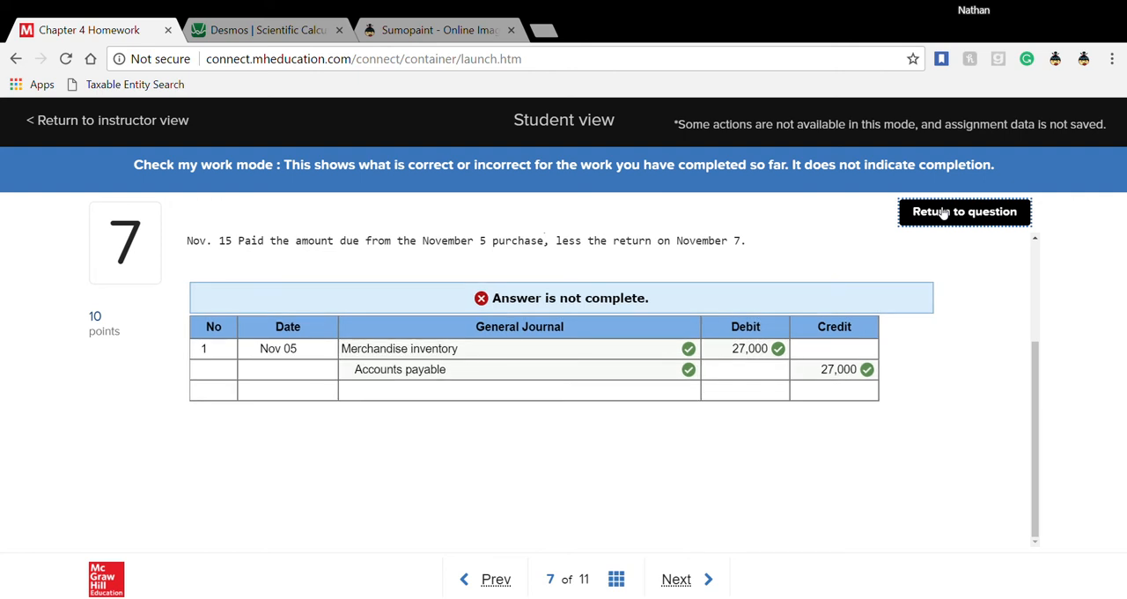
pyautogui.click(942, 212)
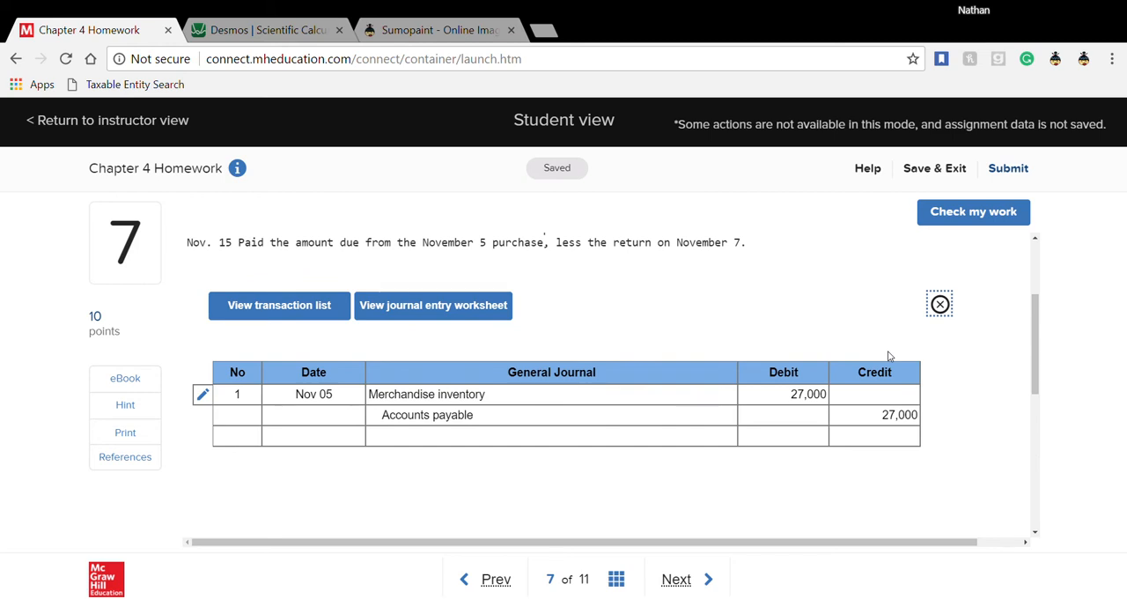
pyautogui.click(941, 305)
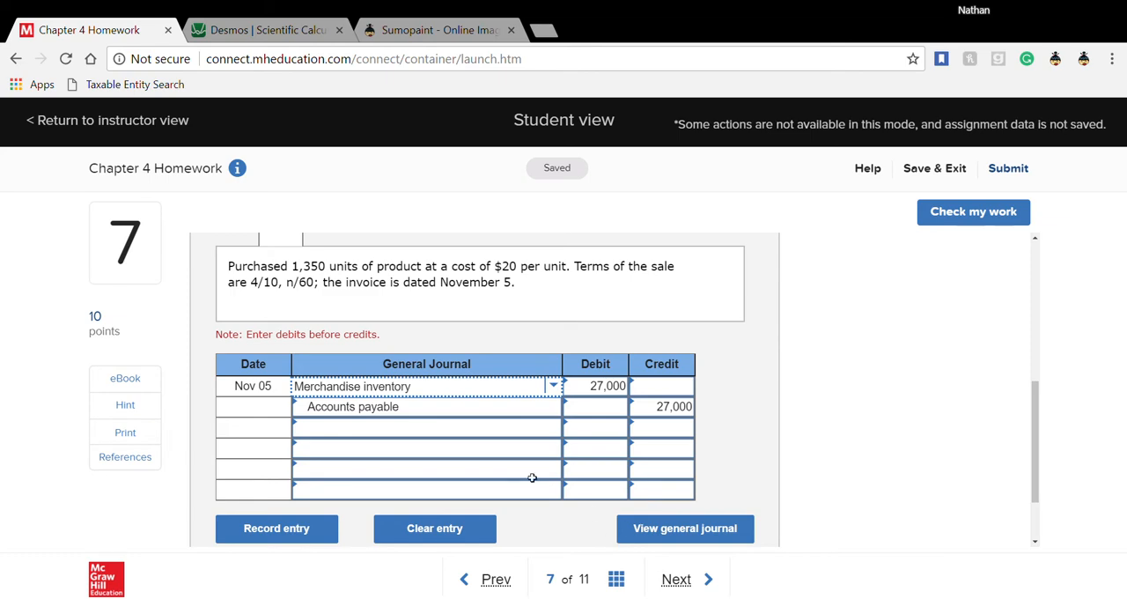
pyautogui.scroll(-1, 529, 479)
pyautogui.scroll(2, 400, 468)
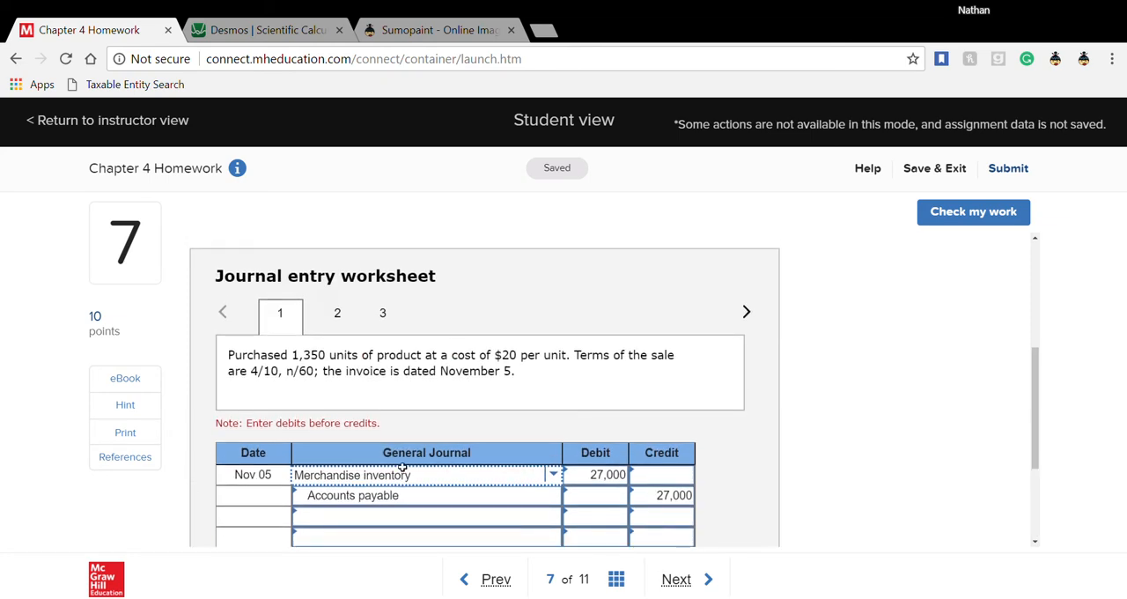
# - Choose Accounts payable as the account on the first line of the Nov 07 return entry, consulting the Nov 05 purchase entry
pyautogui.click(339, 319)
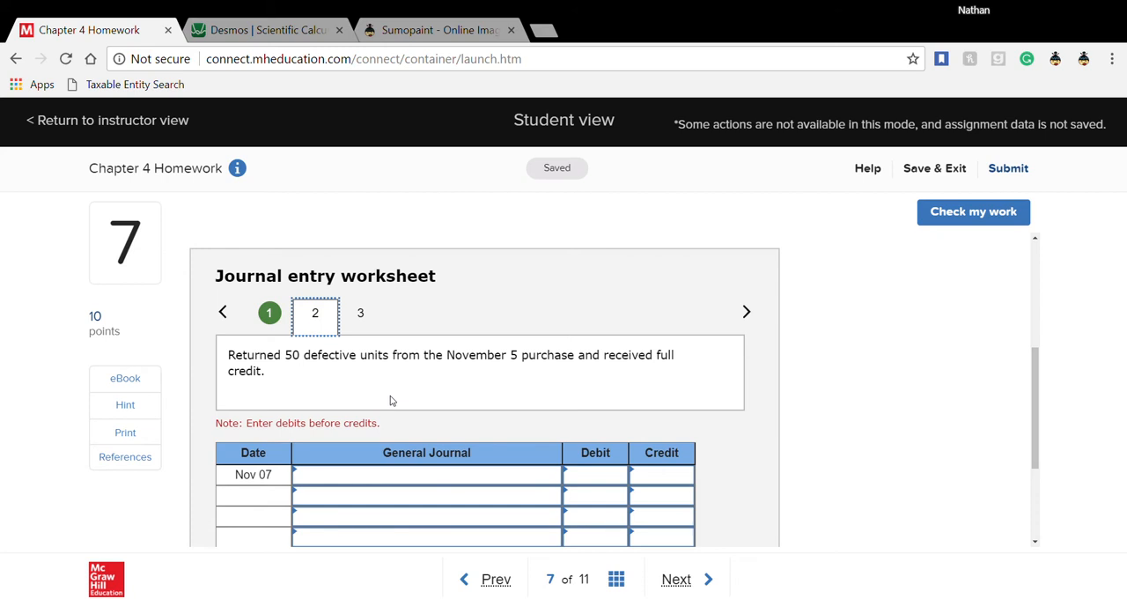
pyautogui.click(269, 313)
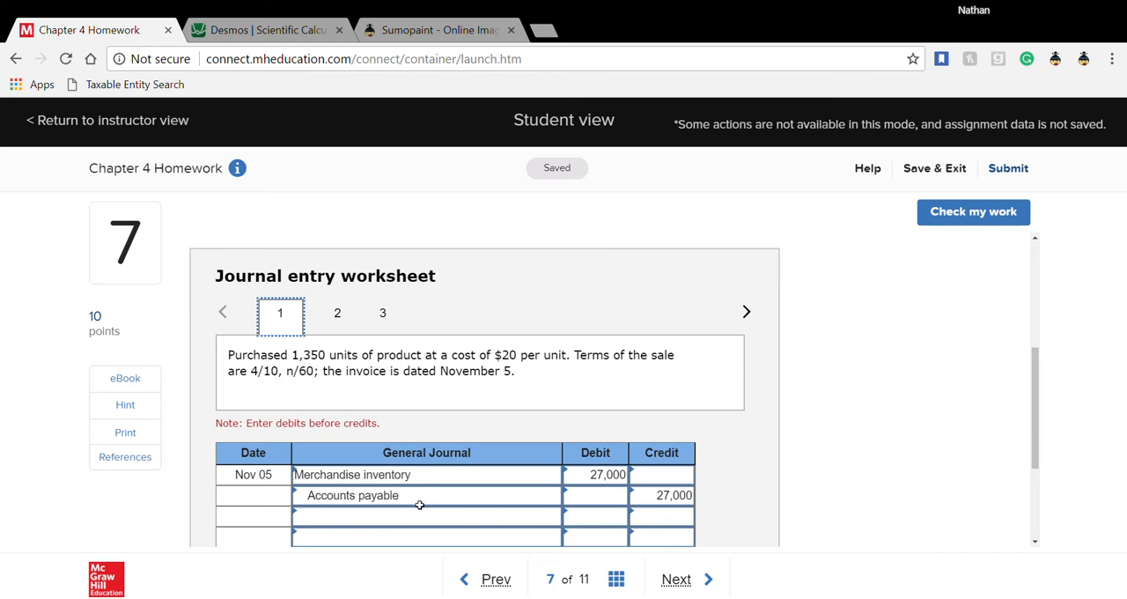
pyautogui.click(339, 315)
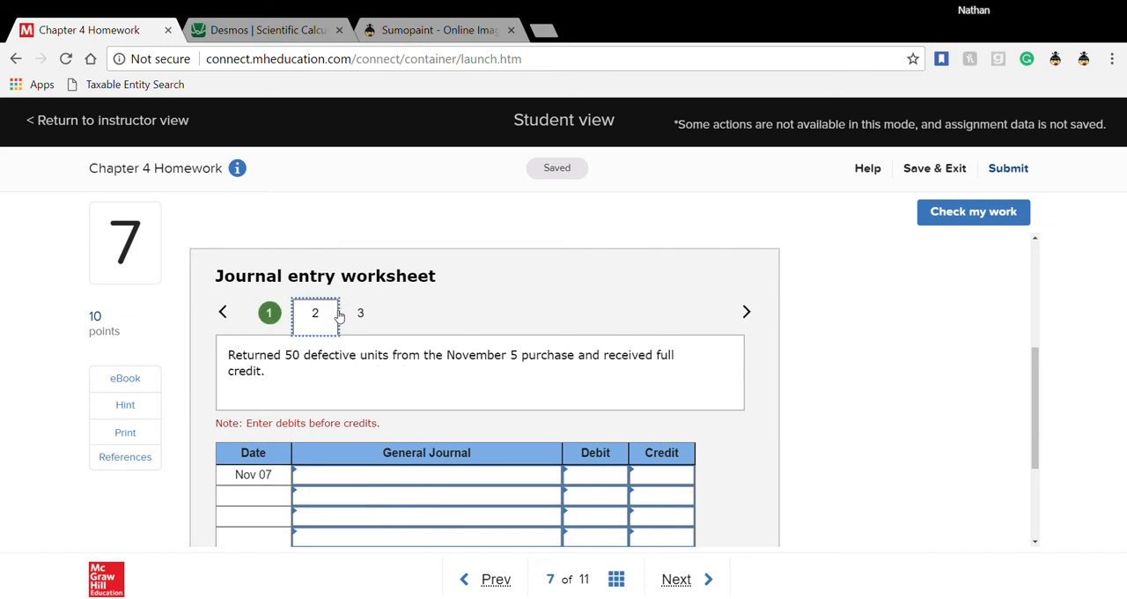
pyautogui.click(358, 485)
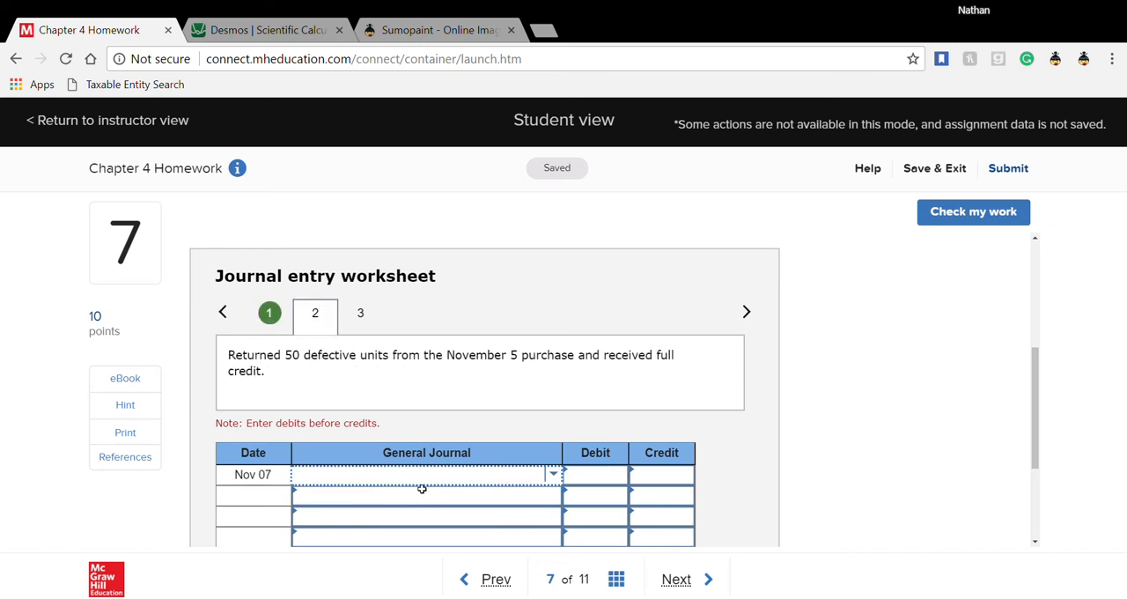
pyautogui.write('acco')
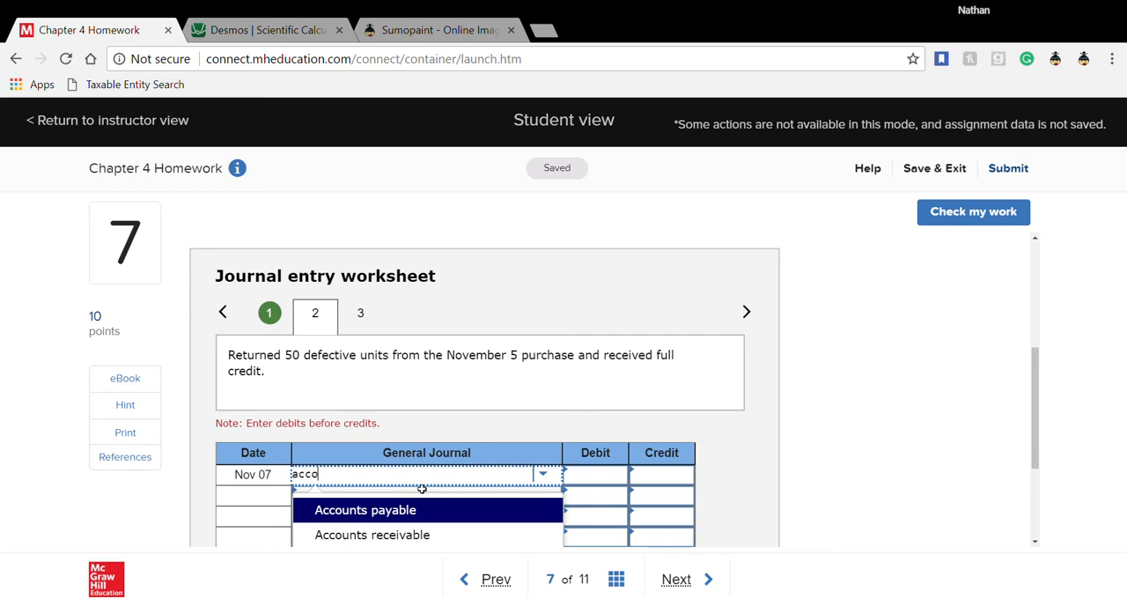
pyautogui.click(418, 503)
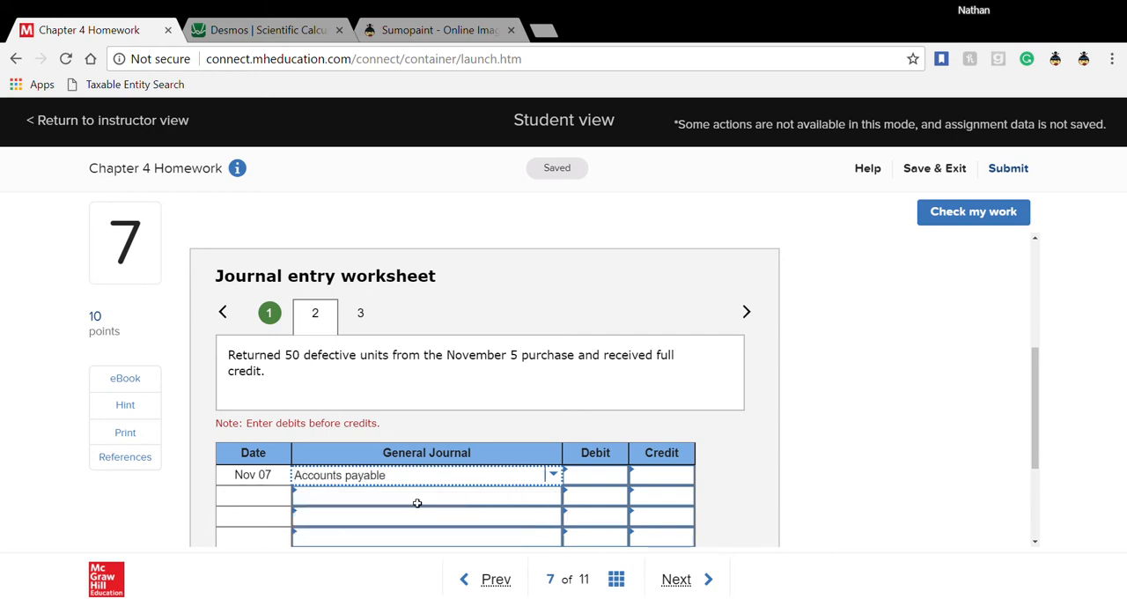
# - Choose Merchandise inventory as the account on the second line of the Nov 07 journal entry
pyautogui.click(399, 505)
pyautogui.write('m')
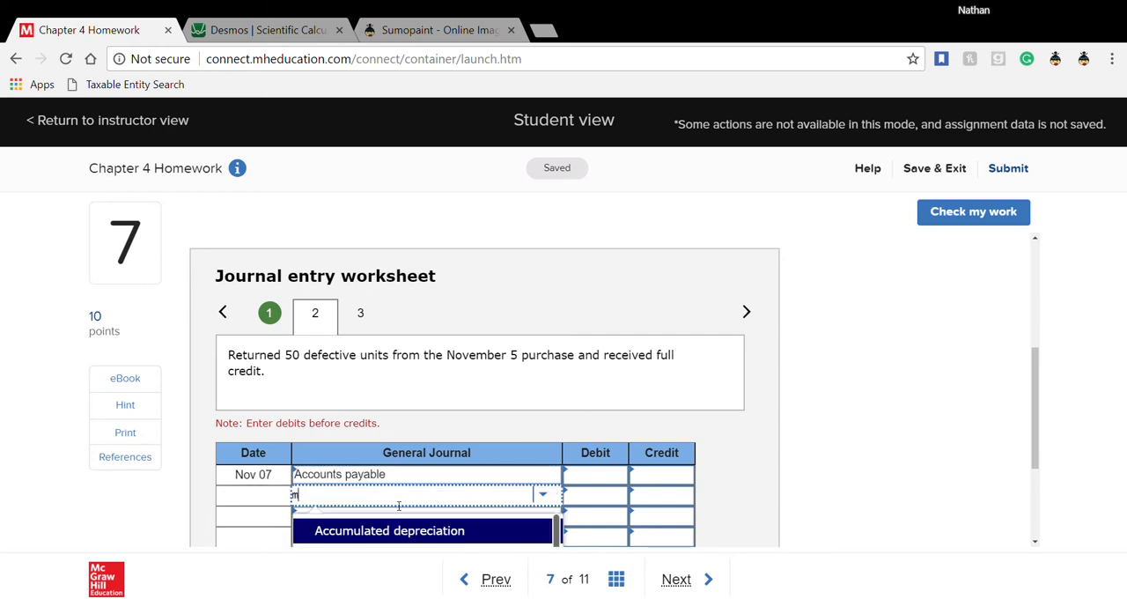
pyautogui.write('er')
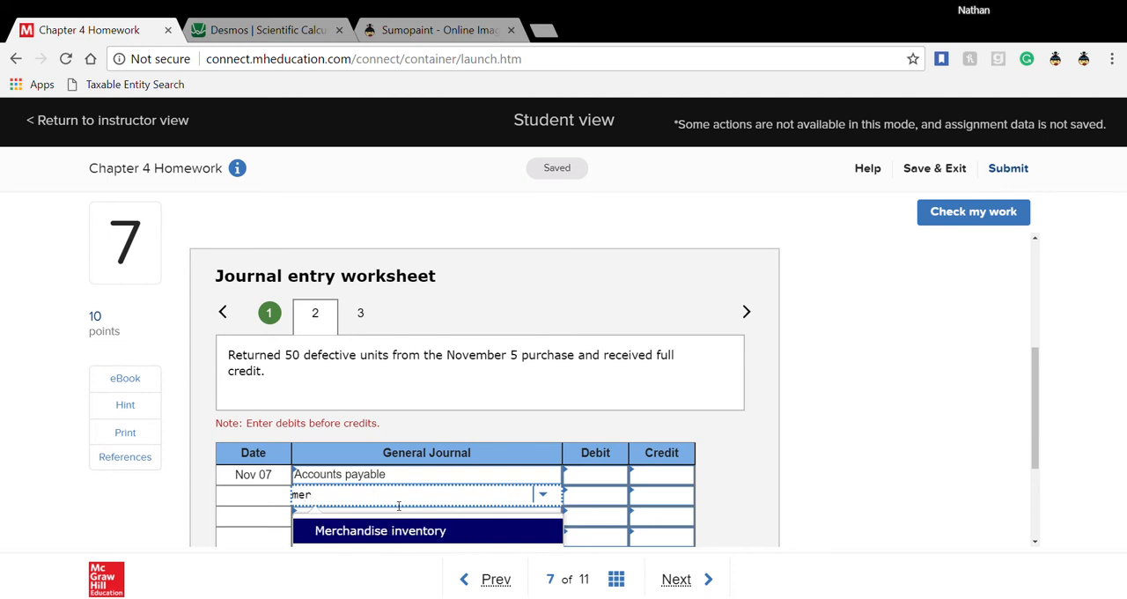
pyautogui.click(442, 534)
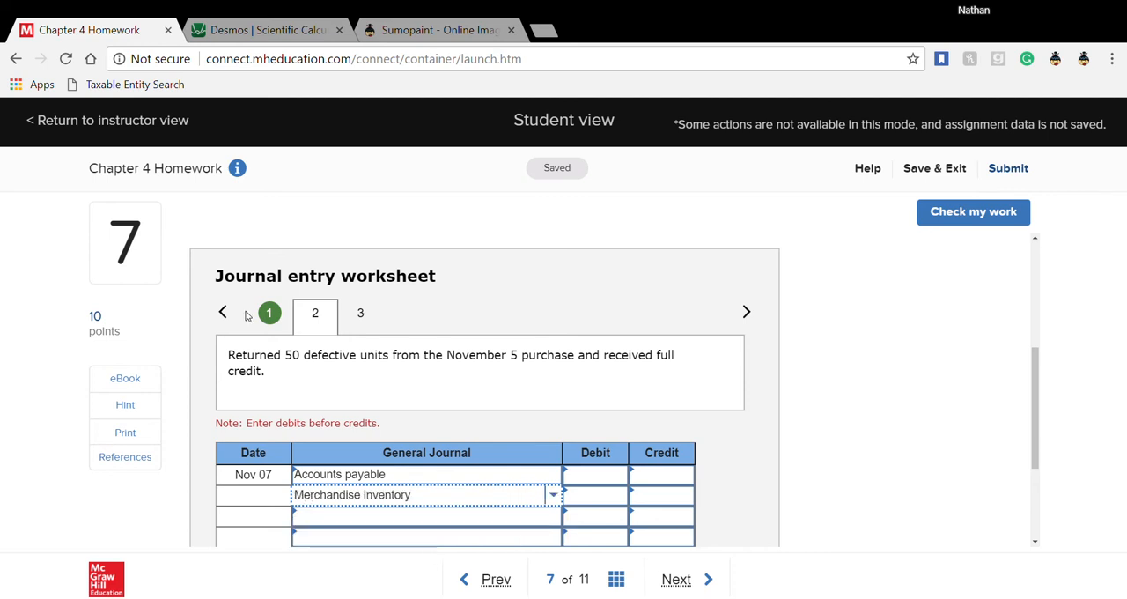
# - Look up the unit cost in the Nov 05 transaction and calculate 50*20 in the Desmos calculator
pyautogui.click(274, 318)
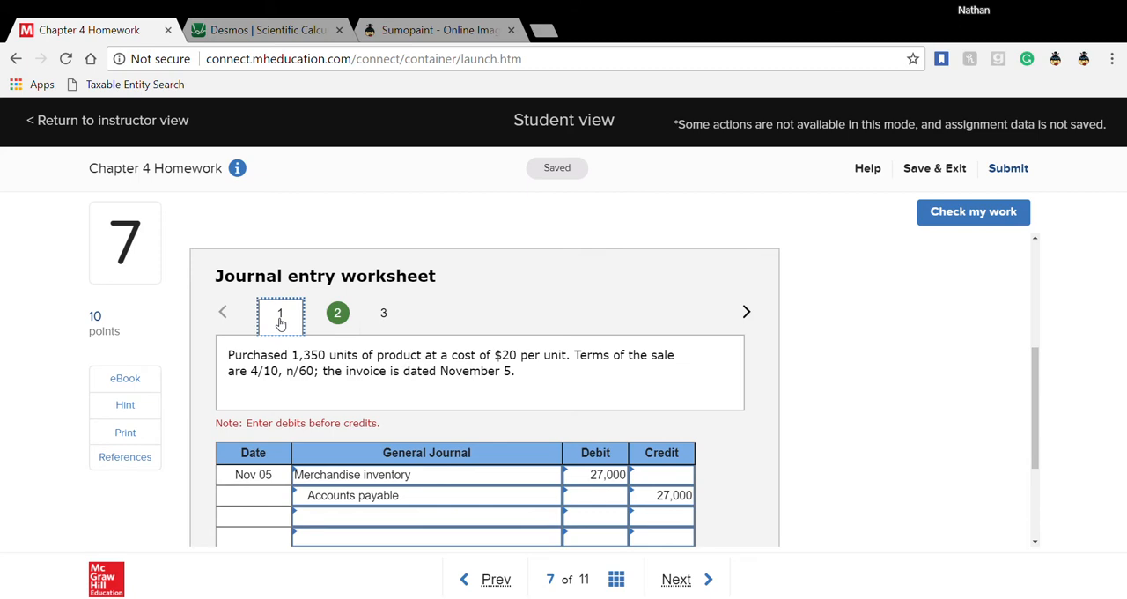
pyautogui.click(337, 315)
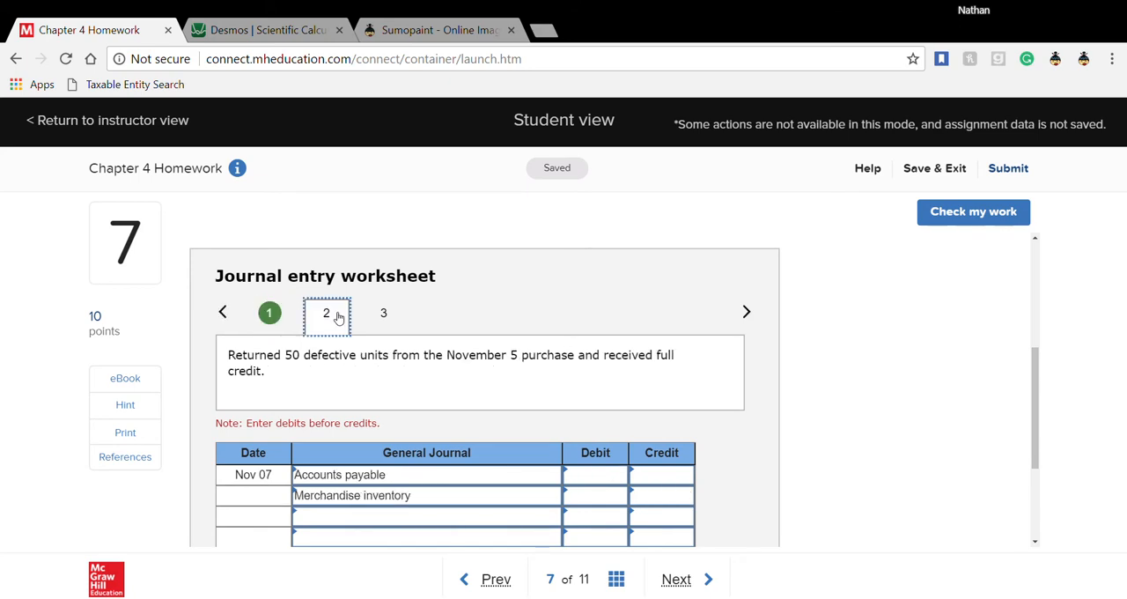
pyautogui.click(291, 30)
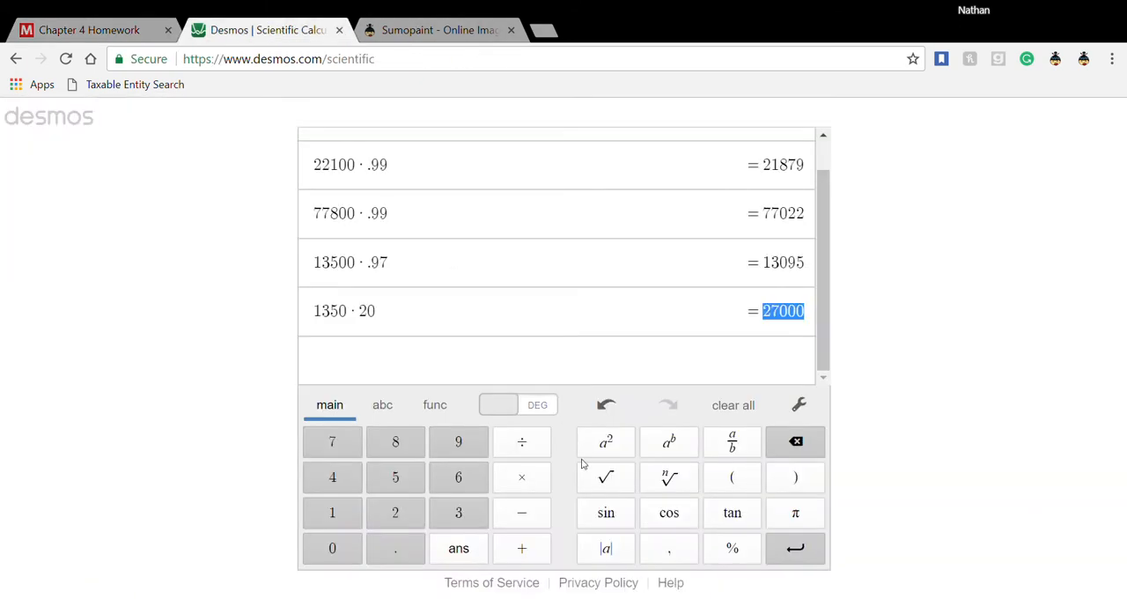
pyautogui.click(370, 352)
pyautogui.write('5')
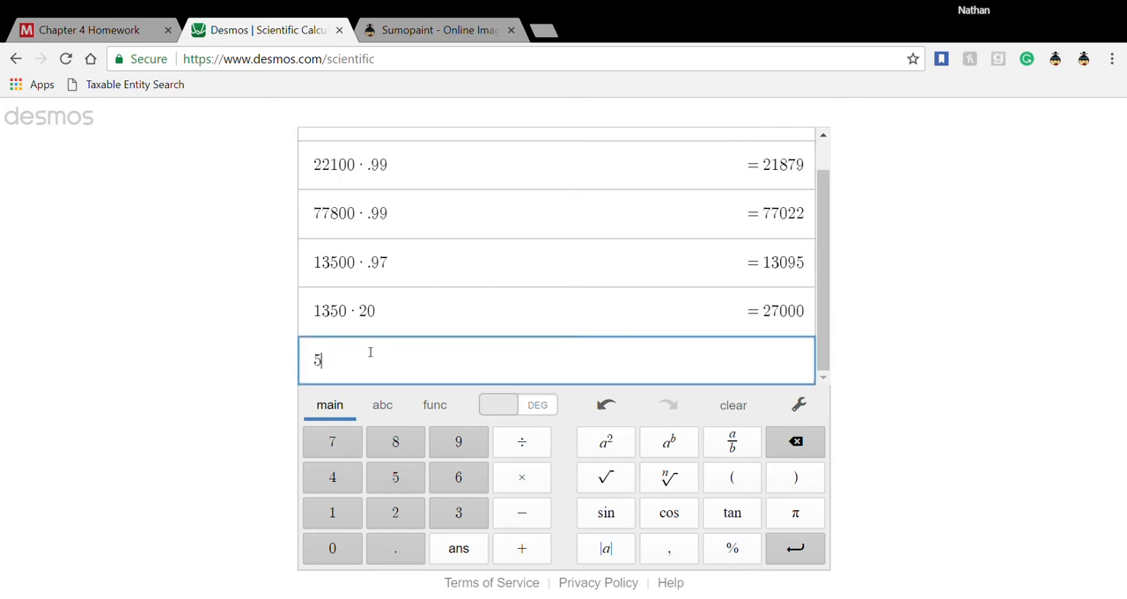
pyautogui.write('0*20')
pyautogui.press('Return')
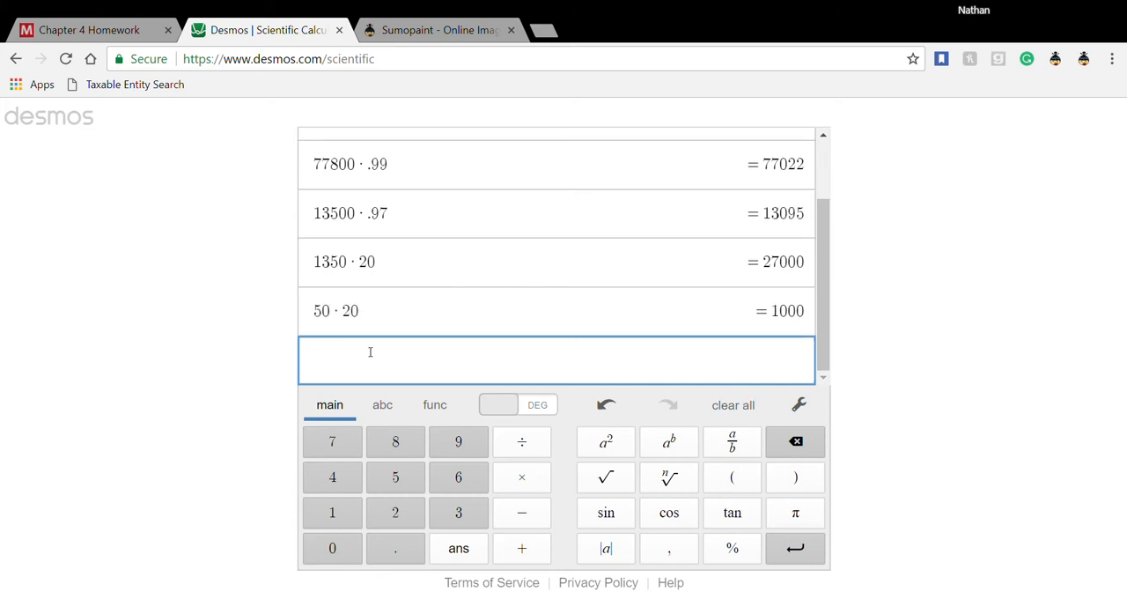
# - In the Nov 07 homework entry, enter a debit of 1,000 for Accounts payable and a credit of 1,000 for Merchandise inventory
pyautogui.click(97, 30)
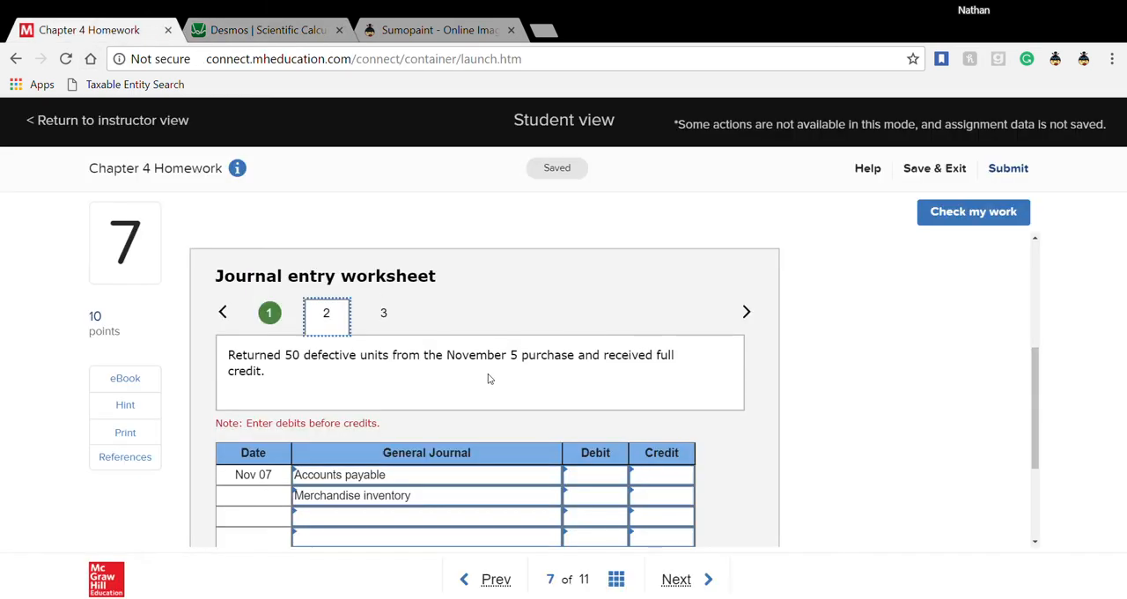
pyautogui.click(577, 485)
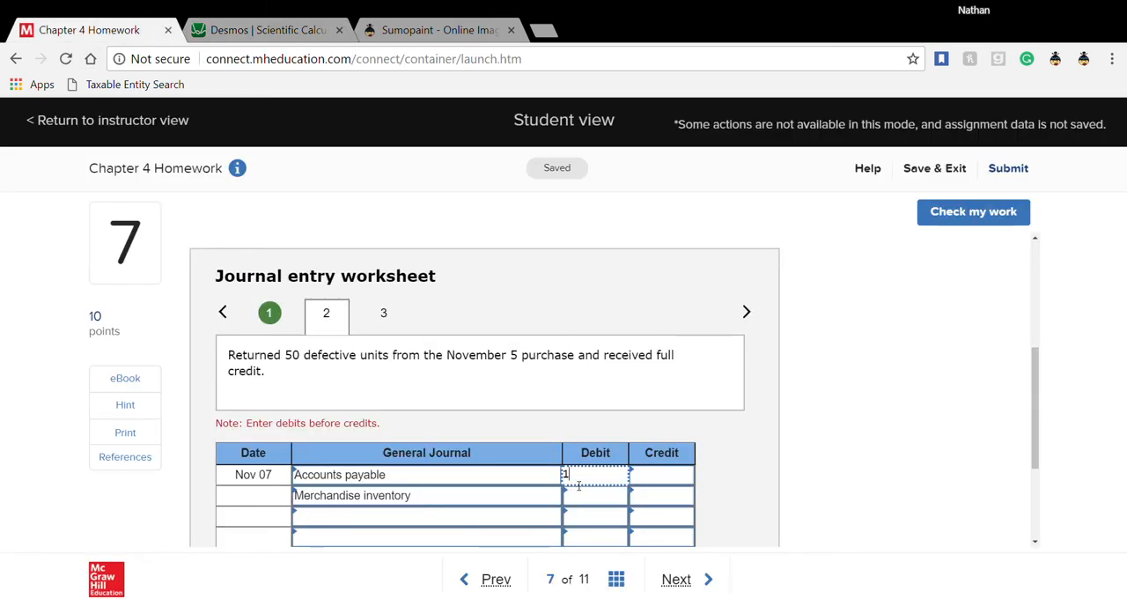
pyautogui.write('1000')
pyautogui.click(656, 494)
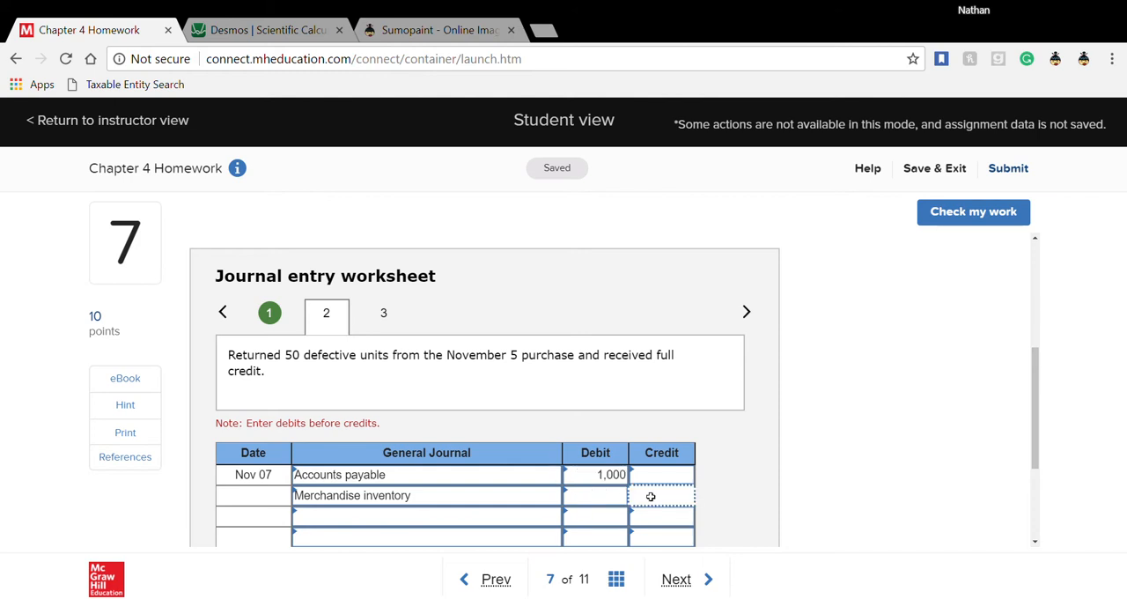
pyautogui.write('1,00')
pyautogui.write('000')
pyautogui.press('Tab')
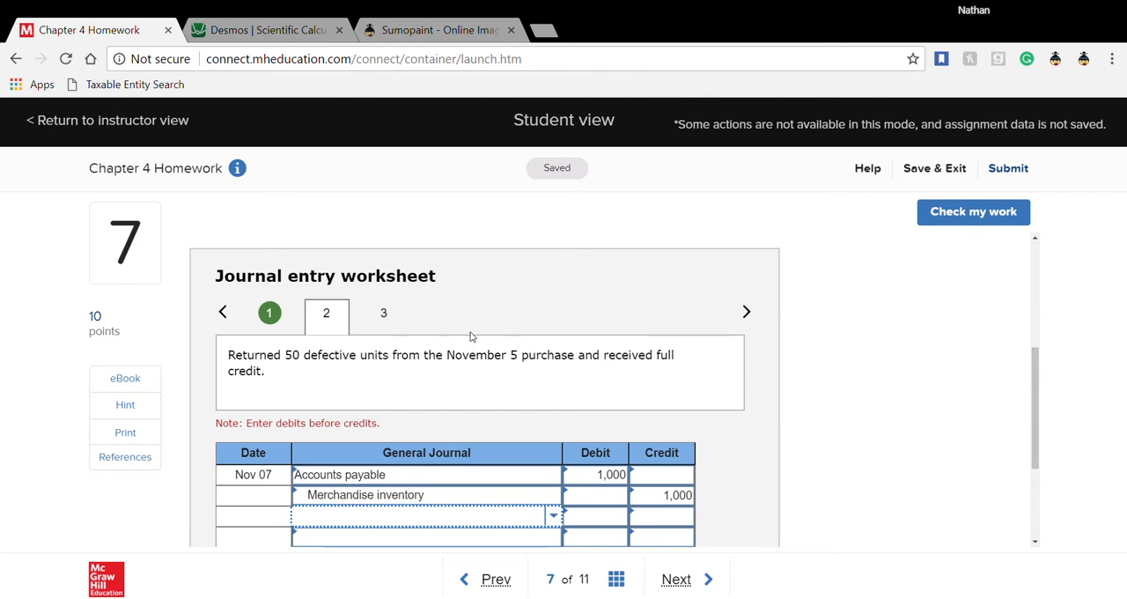
# - Check the Nov 05 and Nov 07 entries for correctness and return to the journal entry worksheet
pyautogui.click(925, 224)
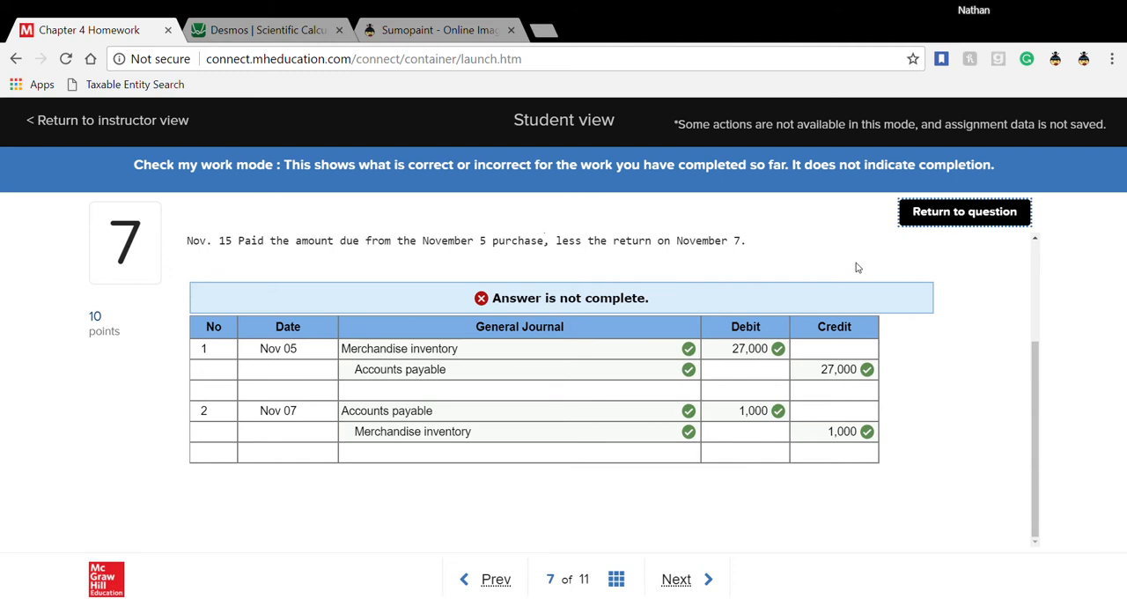
pyautogui.click(965, 213)
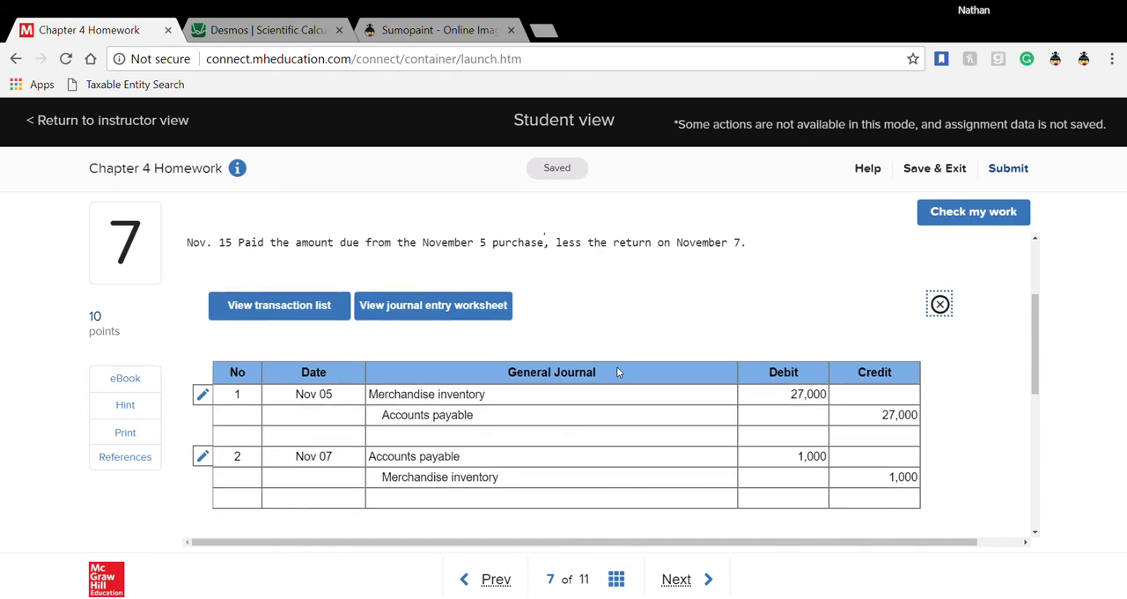
pyautogui.click(945, 305)
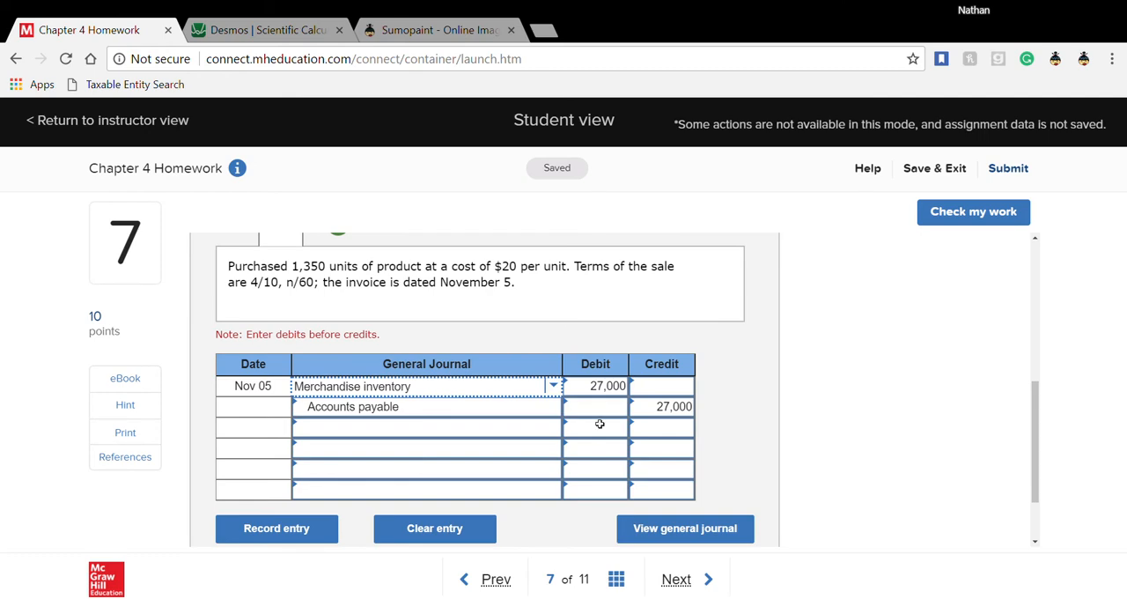
# - Open the third transaction, the November 15 payment, in question 7's journal entry worksheet
pyautogui.scroll(-1, 579, 471)
pyautogui.scroll(1, 578, 473)
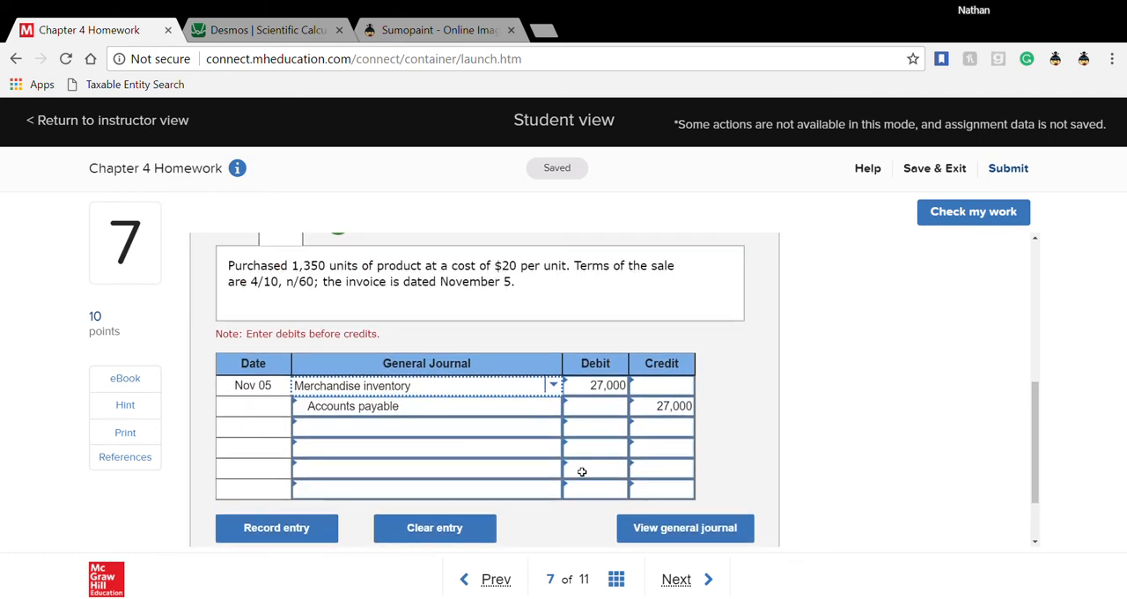
pyautogui.scroll(2, 539, 447)
pyautogui.click(395, 407)
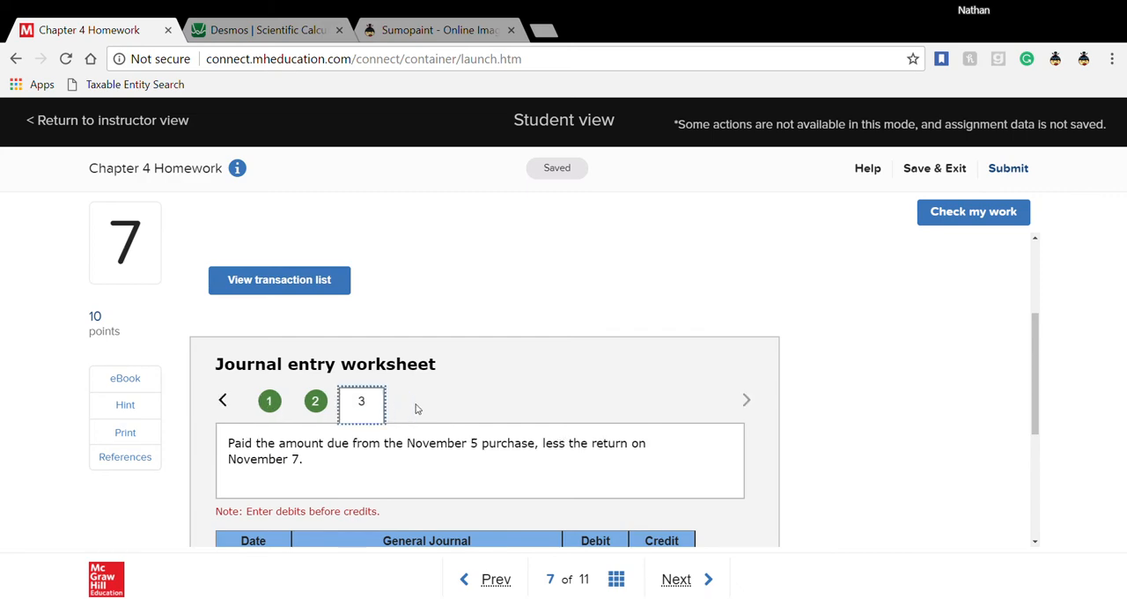
pyautogui.scroll(-1, 523, 415)
pyautogui.scroll(-1, 522, 414)
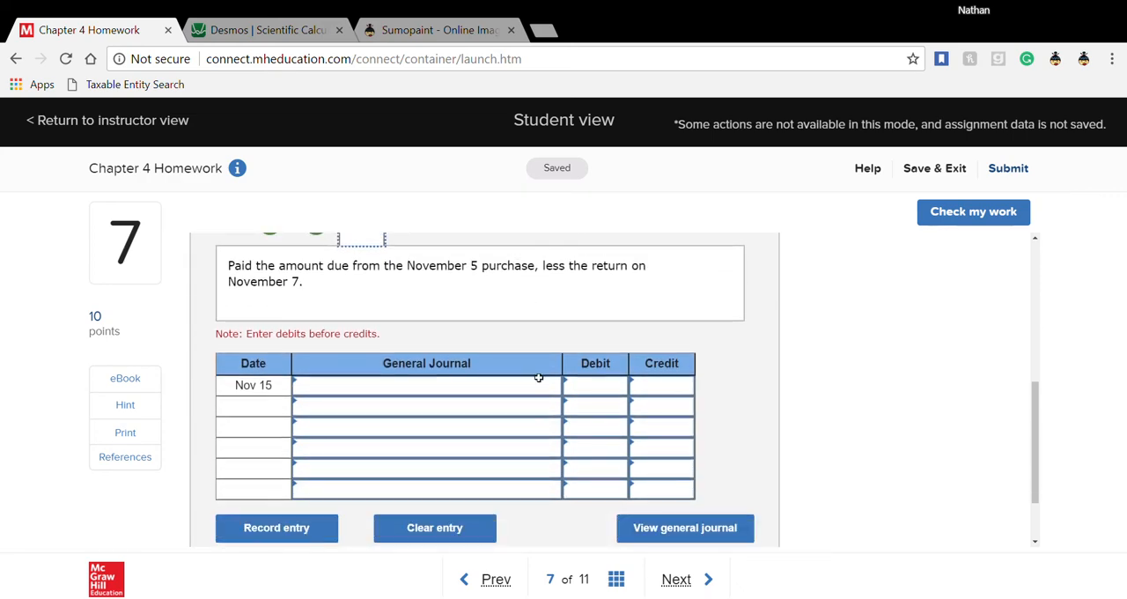
# - Switch to the Desmos calculator and calculate 27000-1000
pyautogui.click(264, 30)
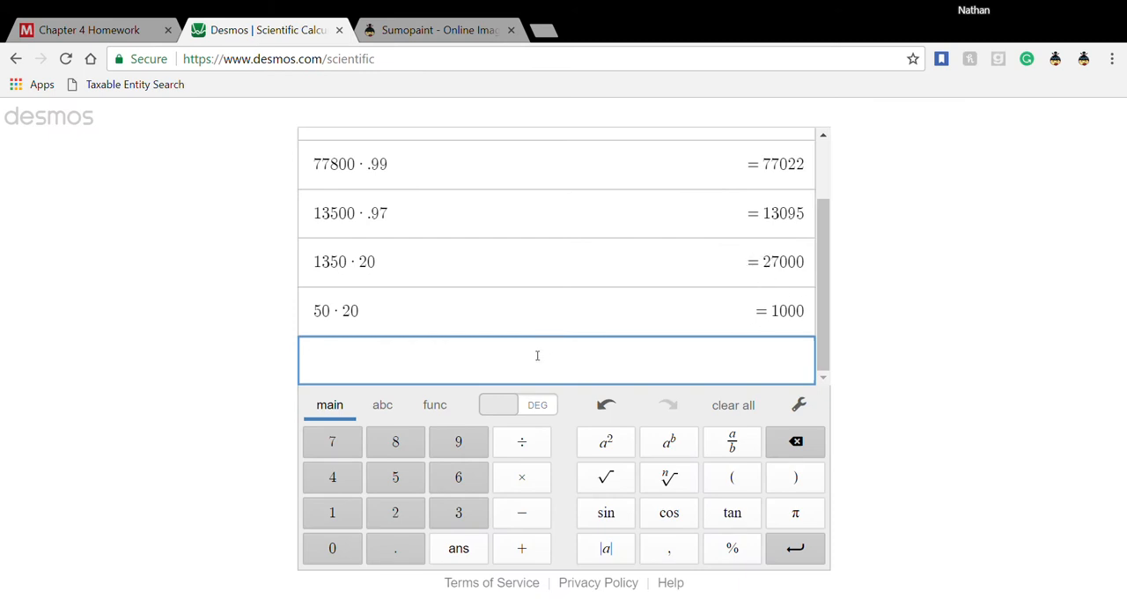
pyautogui.write('27000')
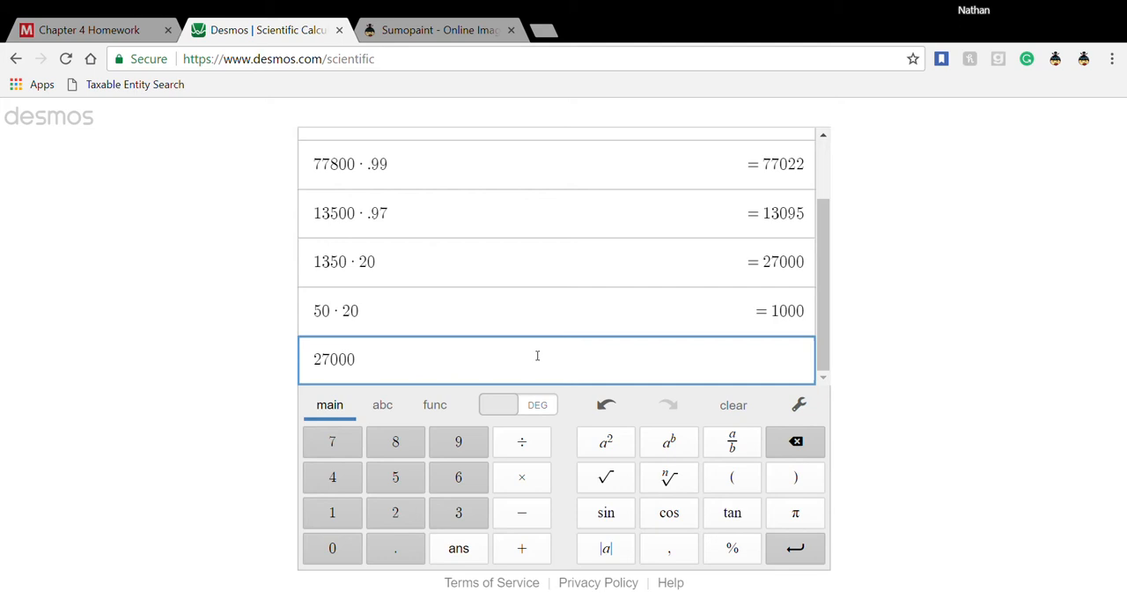
pyautogui.write('-')
pyautogui.write('1000')
pyautogui.press('Return')
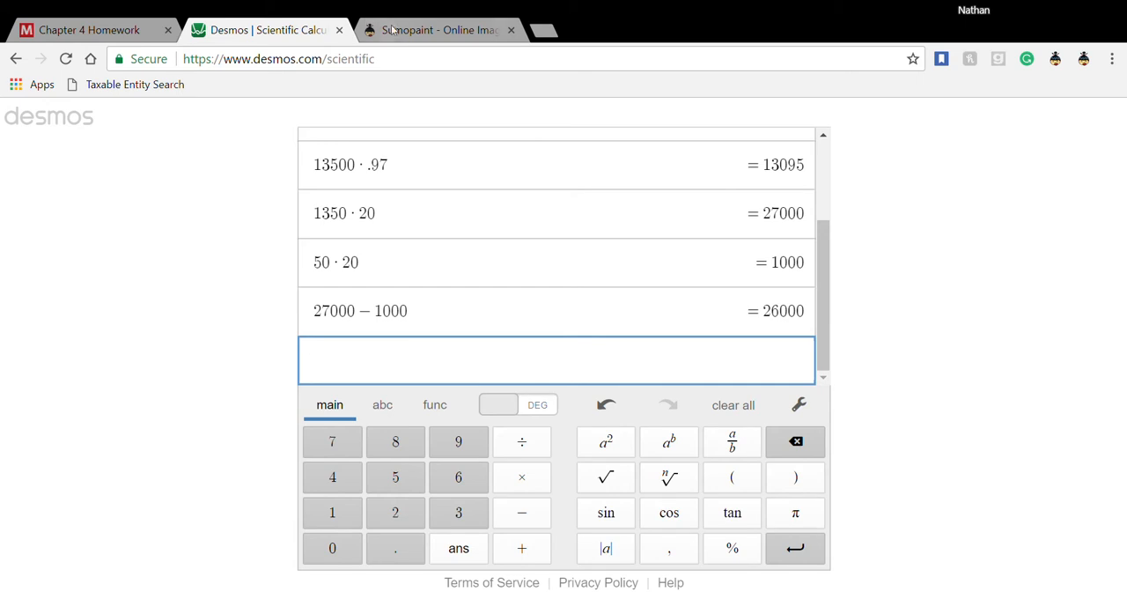
# - Return to the Chapter 4 Homework and enter a debit of 26,000 for Accounts payable on the first Nov 15 line
pyautogui.click(93, 32)
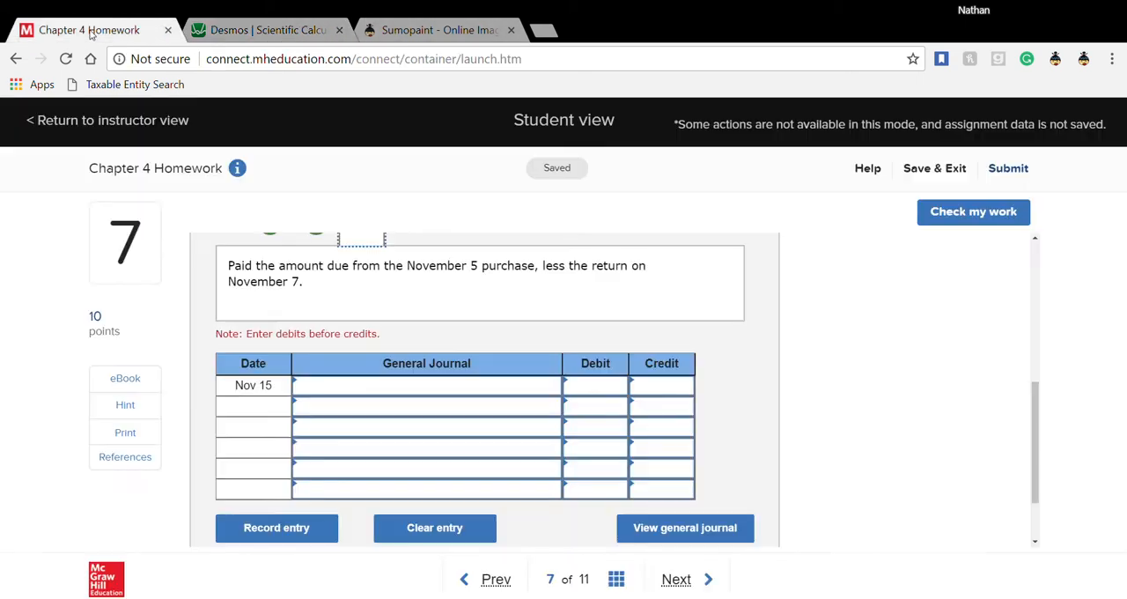
pyautogui.click(553, 390)
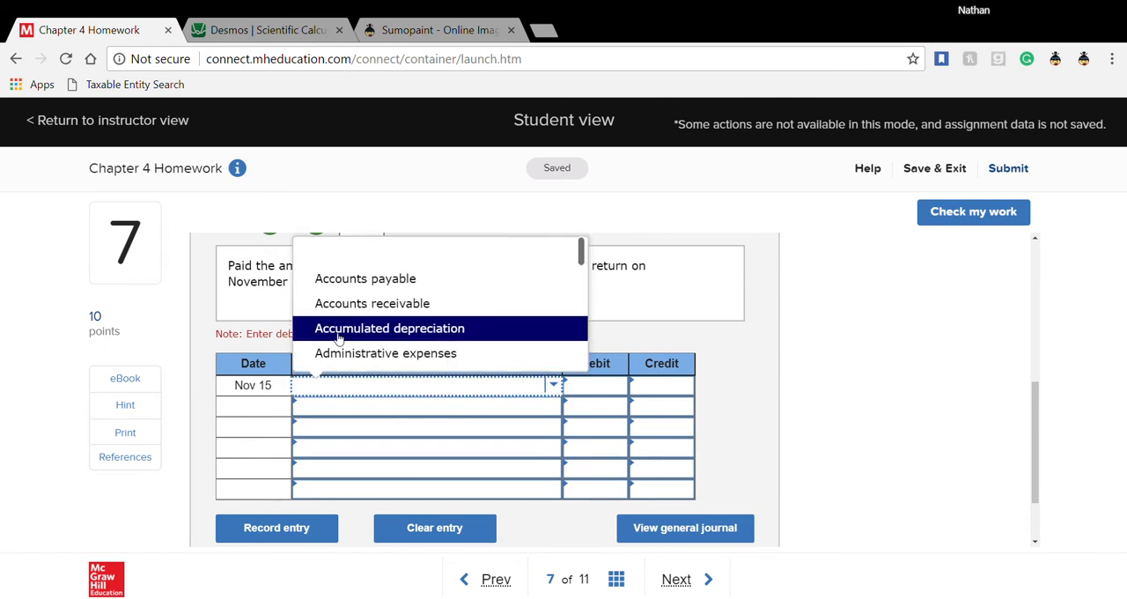
pyautogui.write('acc')
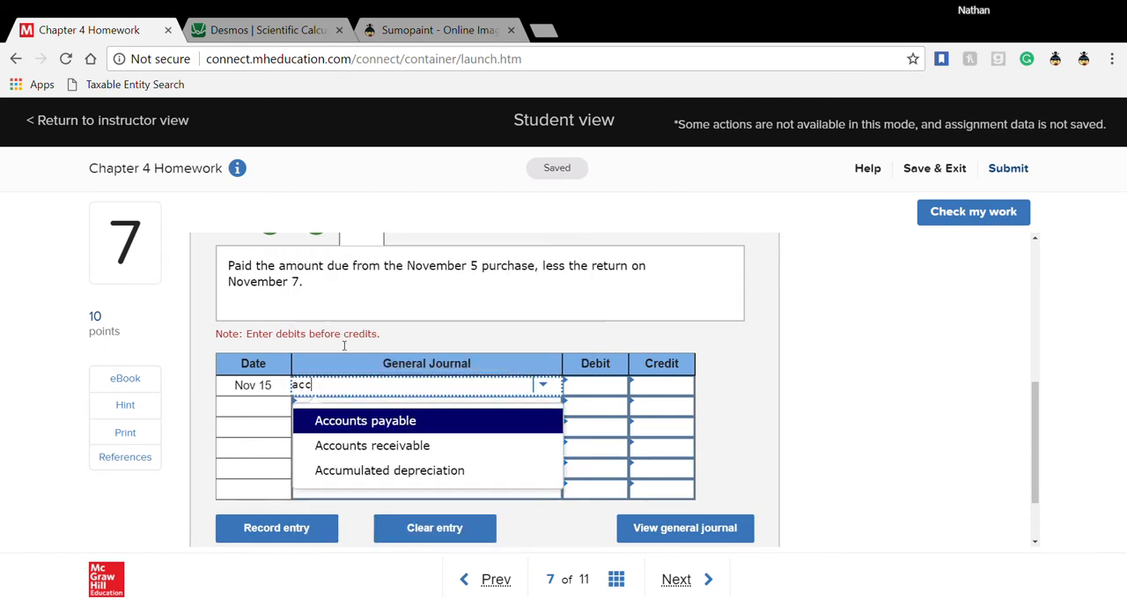
pyautogui.click(402, 427)
pyautogui.click(593, 394)
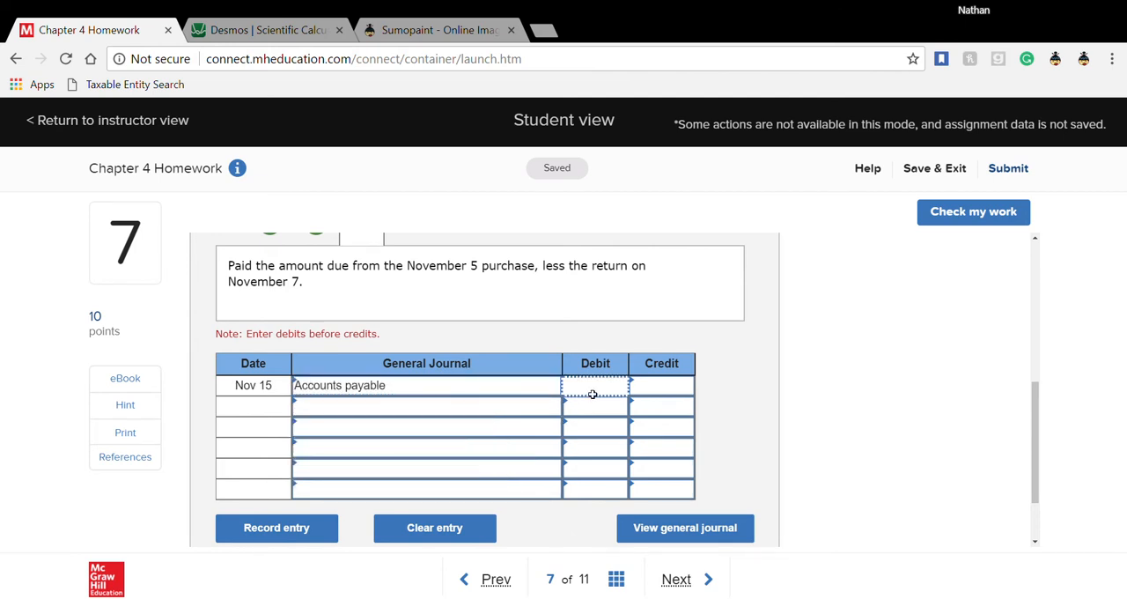
pyautogui.write('26000')
# - Choose Cash as the account on the second line of the Nov 15 journal entry
pyautogui.click(491, 431)
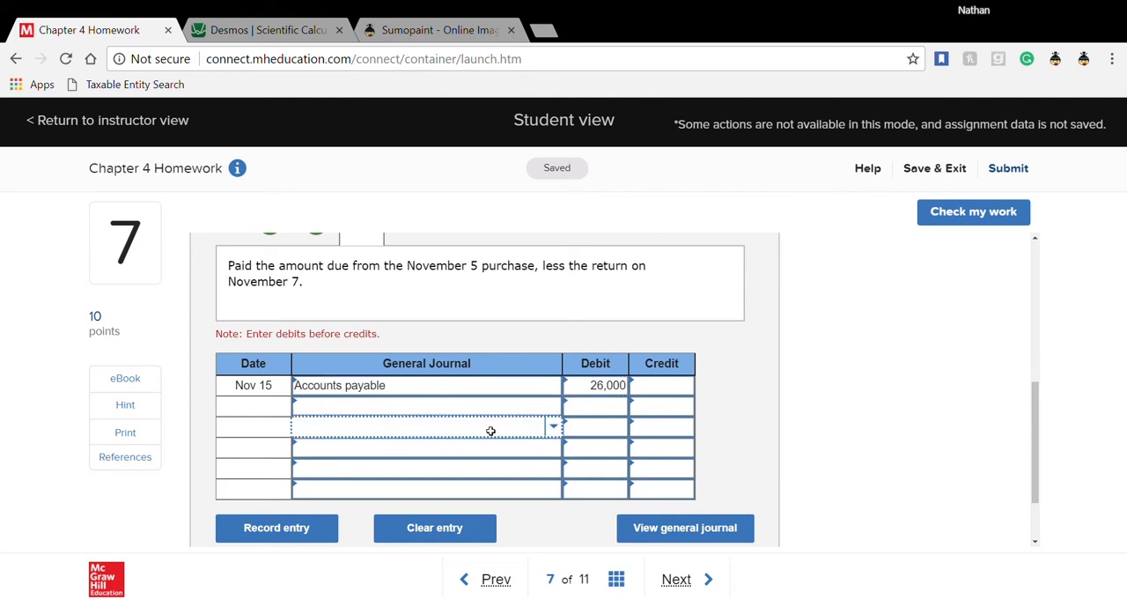
pyautogui.click(555, 428)
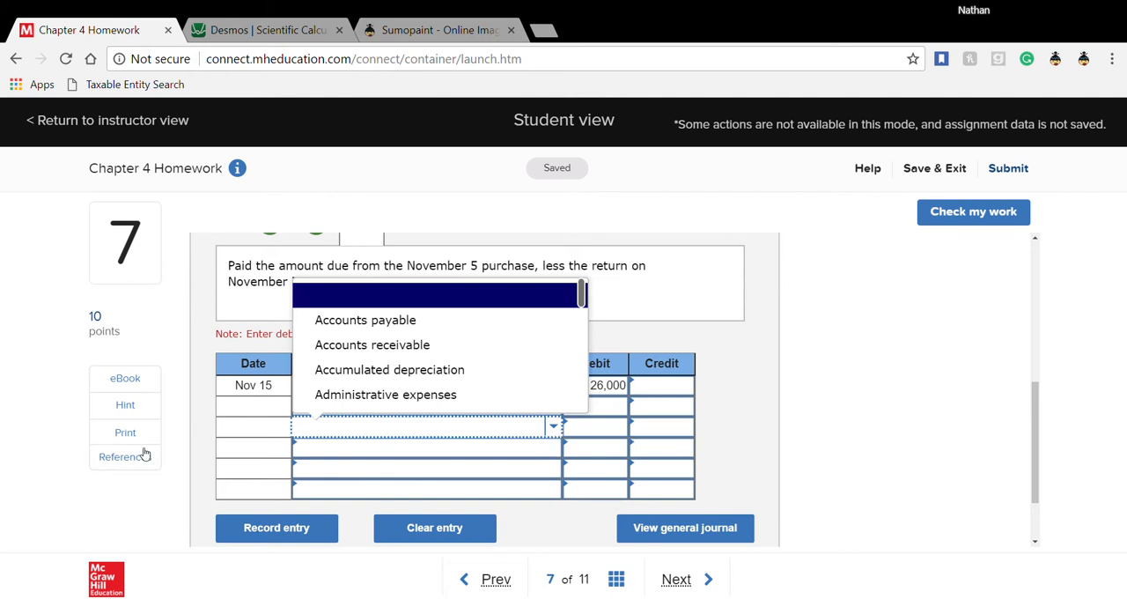
pyautogui.click(298, 429)
pyautogui.click(337, 413)
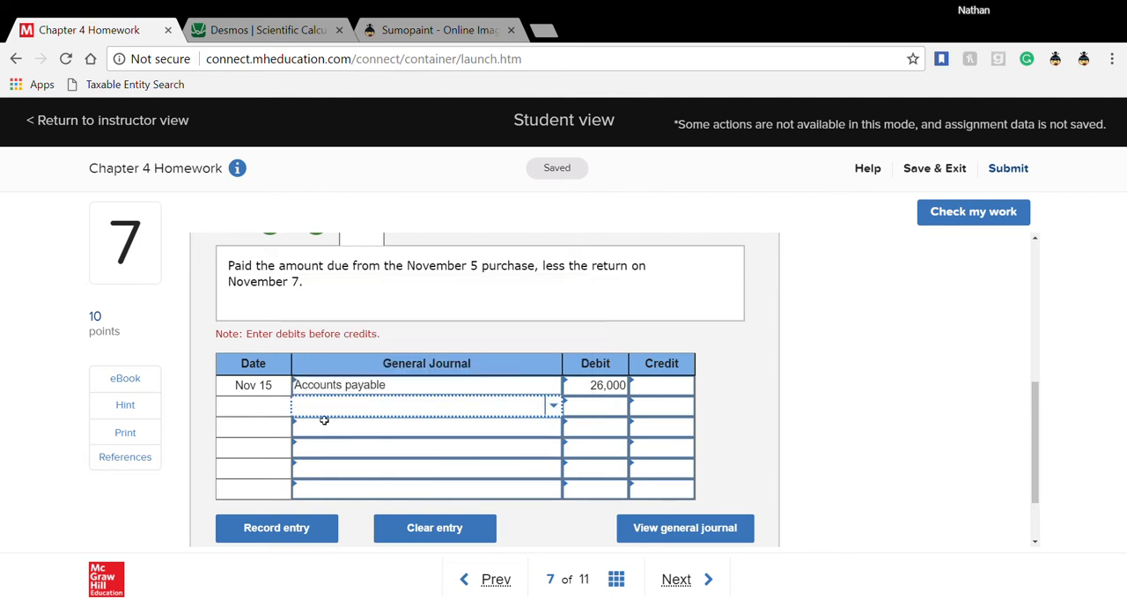
pyautogui.click(554, 407)
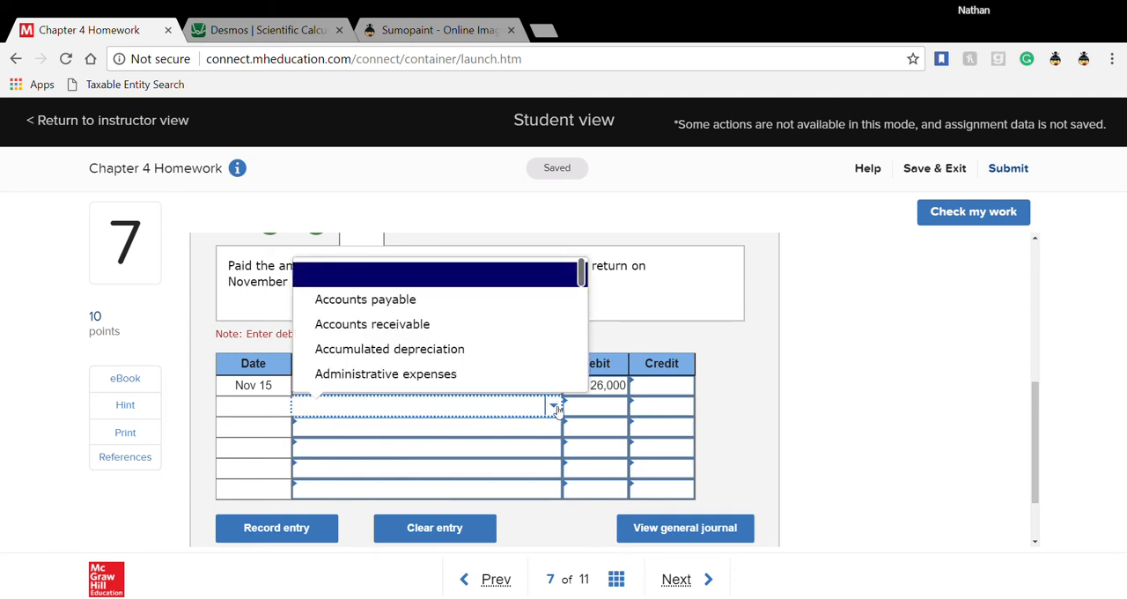
pyautogui.scroll(-3, 503, 370)
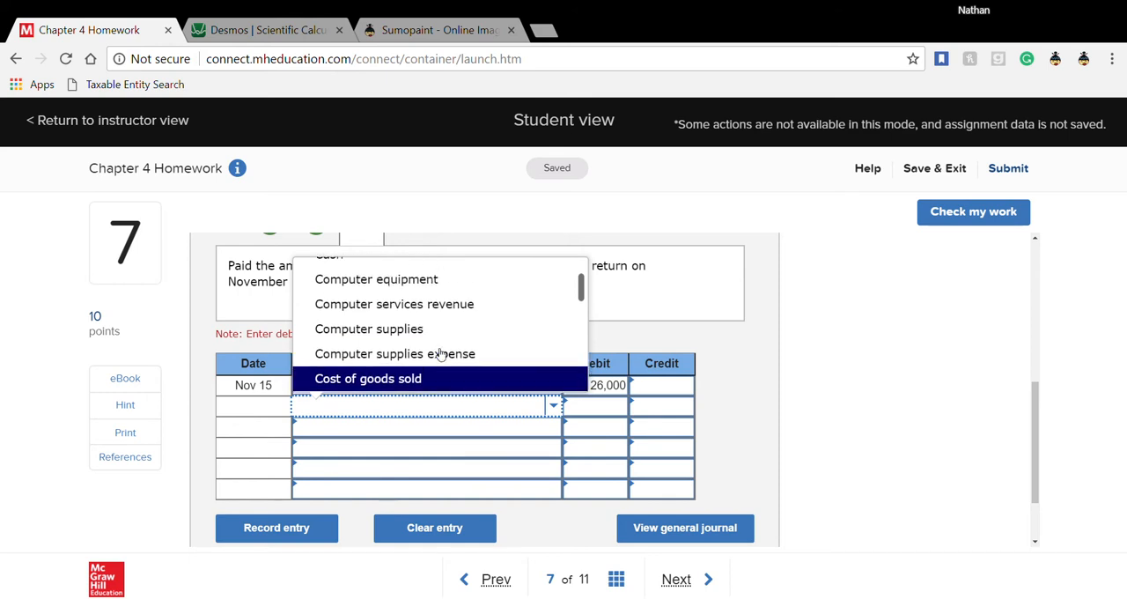
pyautogui.scroll(3, 441, 355)
pyautogui.click(428, 331)
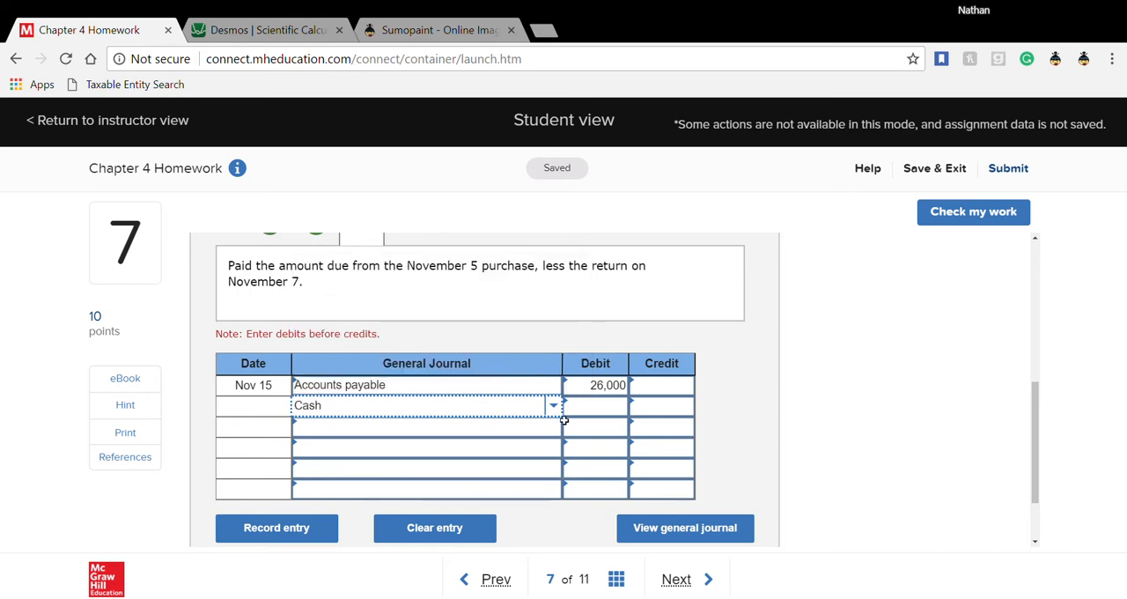
# - Look up the discount terms in the Nov 05 transaction and calculate 26000*.96 in the Desmos calculator
pyautogui.click(653, 413)
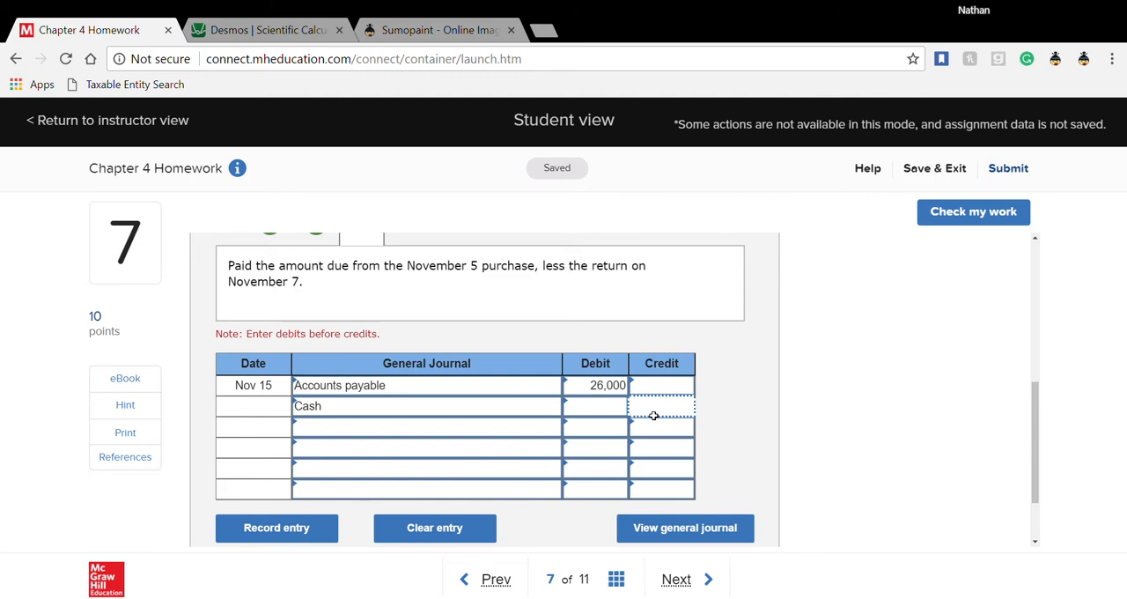
pyautogui.scroll(1, 573, 401)
pyautogui.scroll(5, 573, 402)
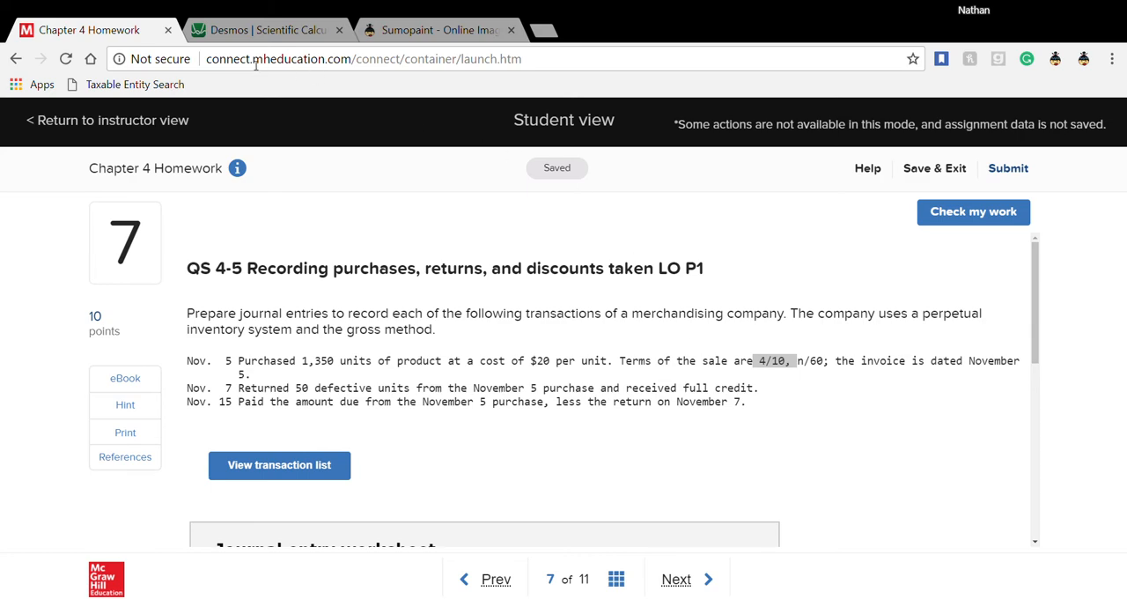
pyautogui.click(263, 27)
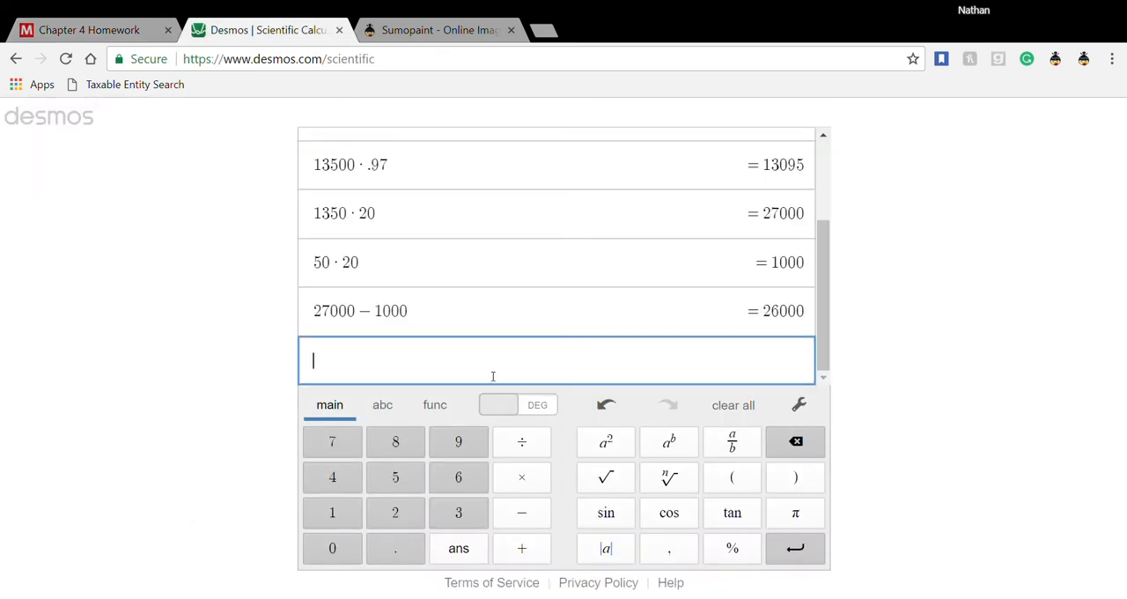
pyautogui.write('26000')
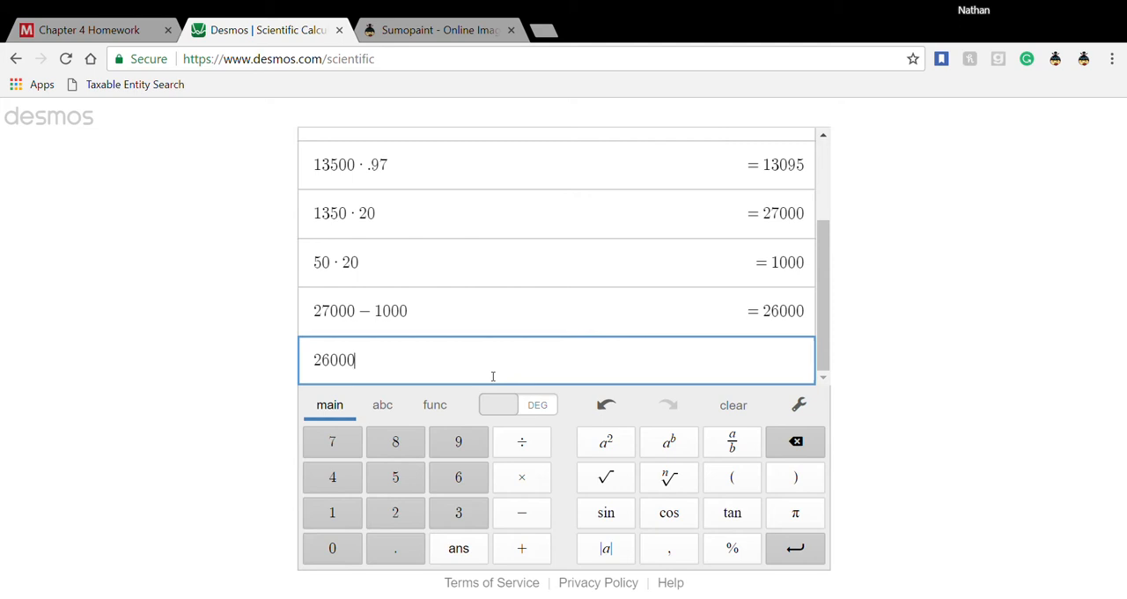
pyautogui.write('*')
pyautogui.write('.96')
pyautogui.press('Return')
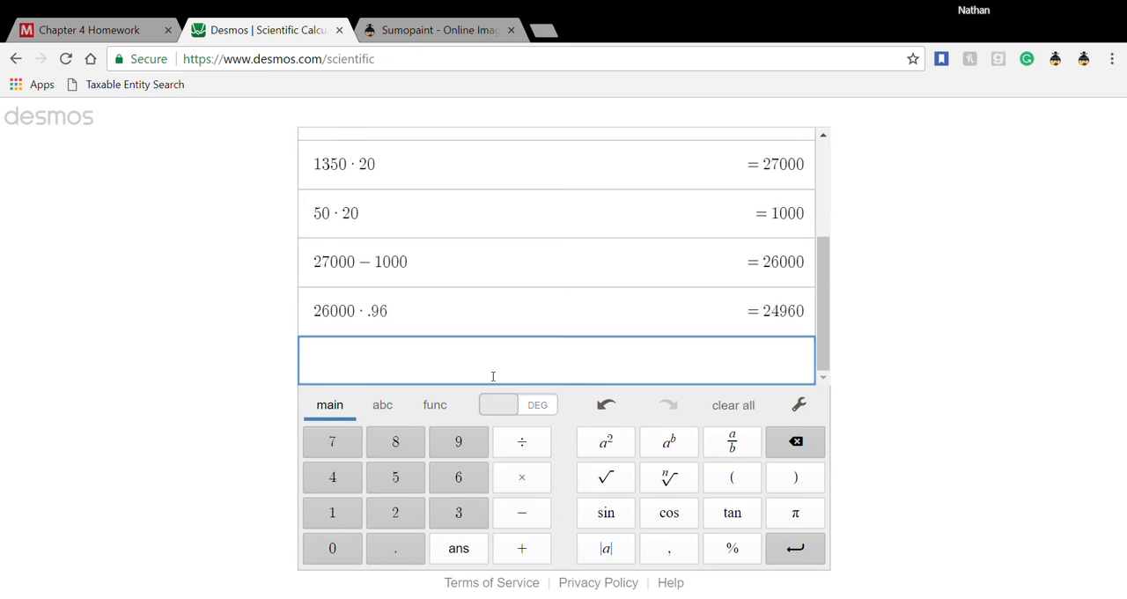
# - Return to the homework's Nov 15 entry and enter a credit of 24,960 for Cash
pyautogui.click(150, 35)
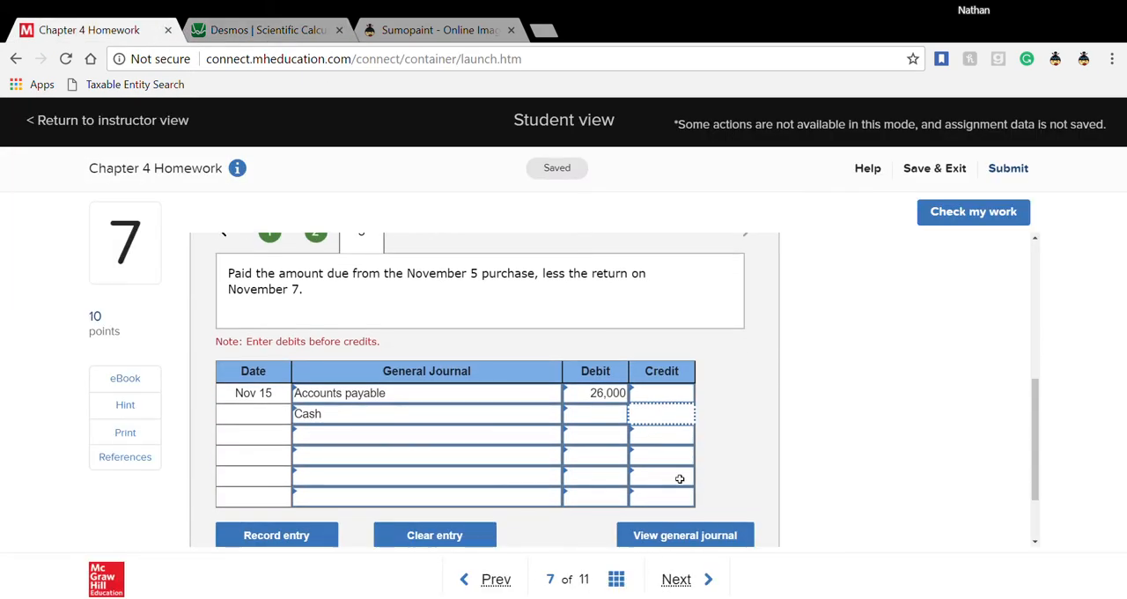
pyautogui.write('24960')
pyautogui.click(591, 445)
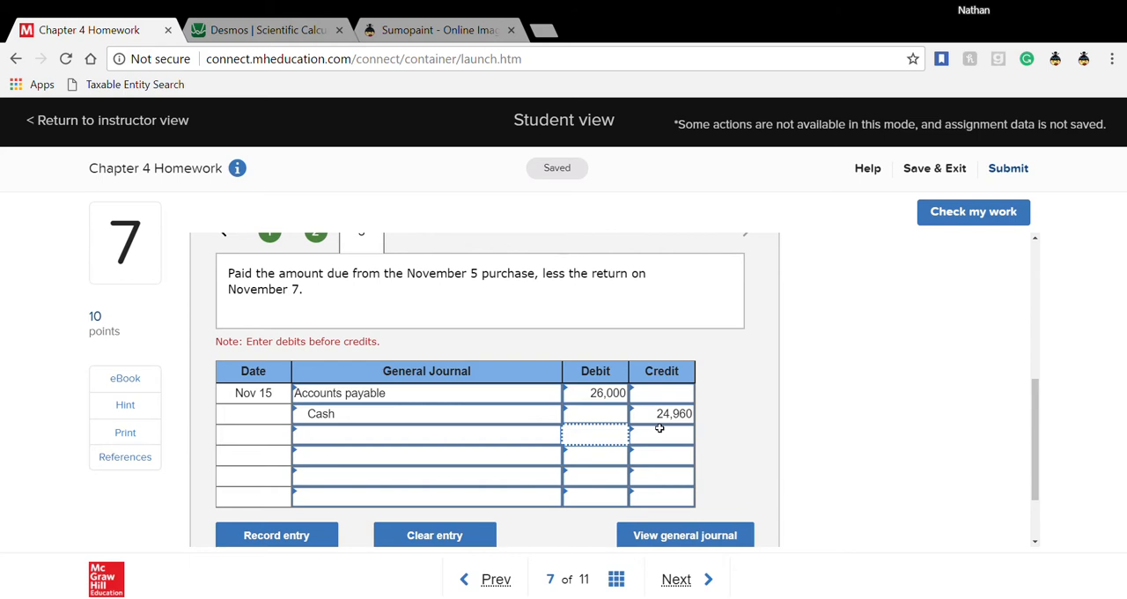
# - Check all three journal entries for correctness and return to the journal entry worksheet
pyautogui.click(957, 217)
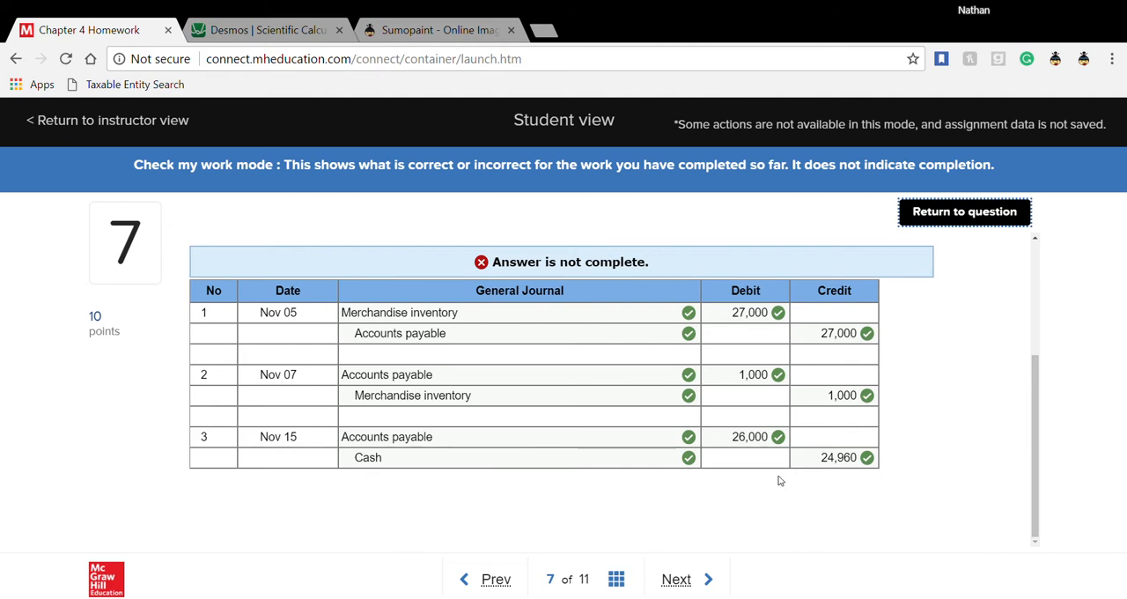
pyautogui.click(985, 212)
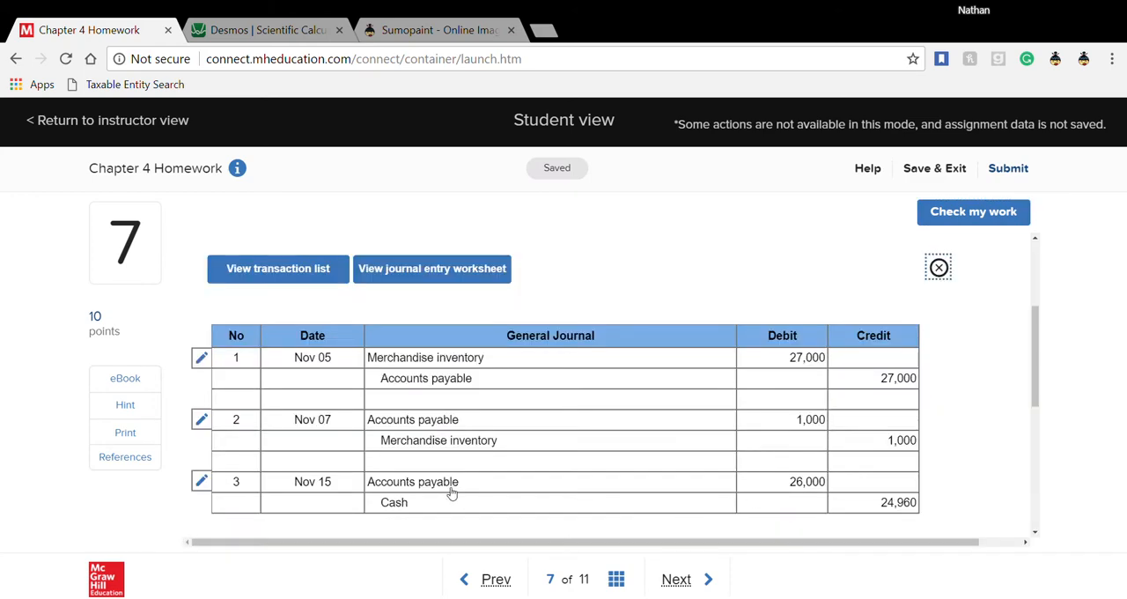
pyautogui.click(939, 267)
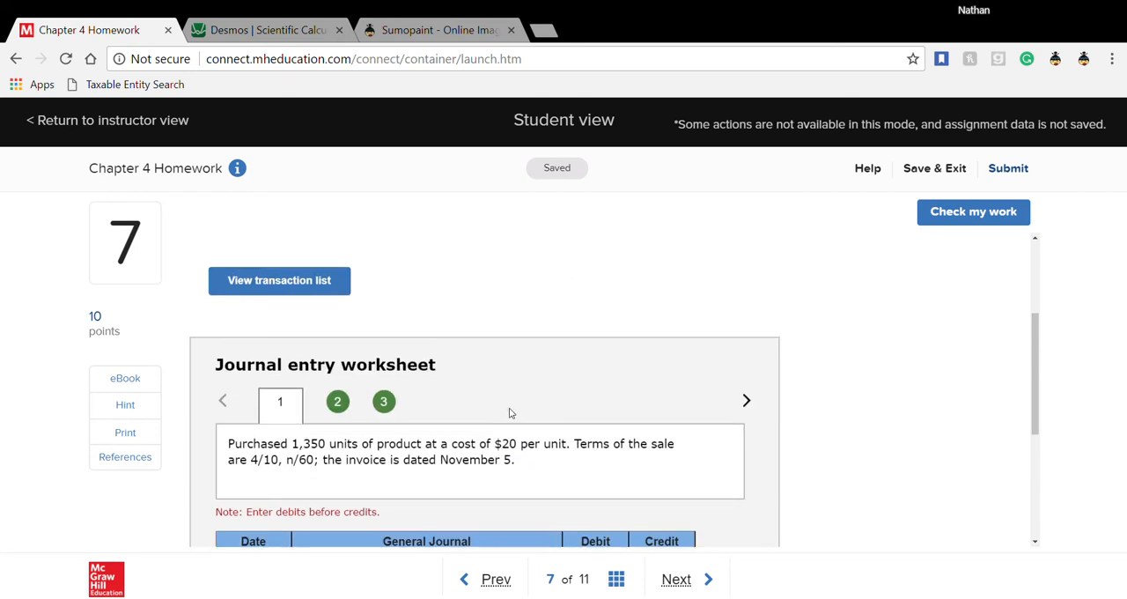
# - Reopen the Nov 15 entry and choose Merchandise inventory as the account on its third line
pyautogui.click(383, 402)
pyautogui.scroll(-2, 413, 456)
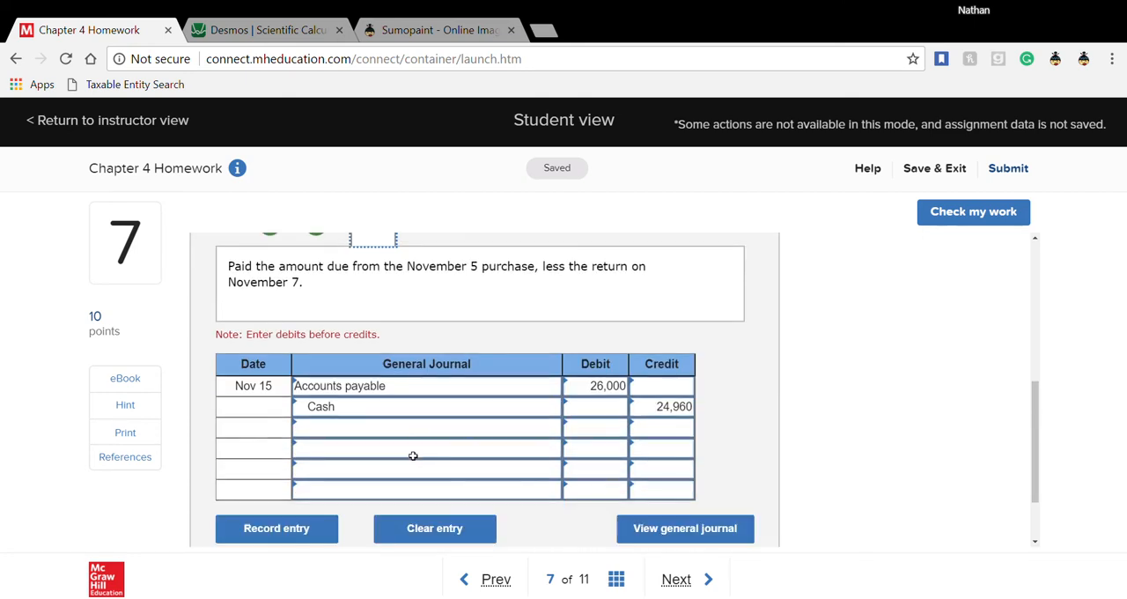
pyautogui.click(554, 429)
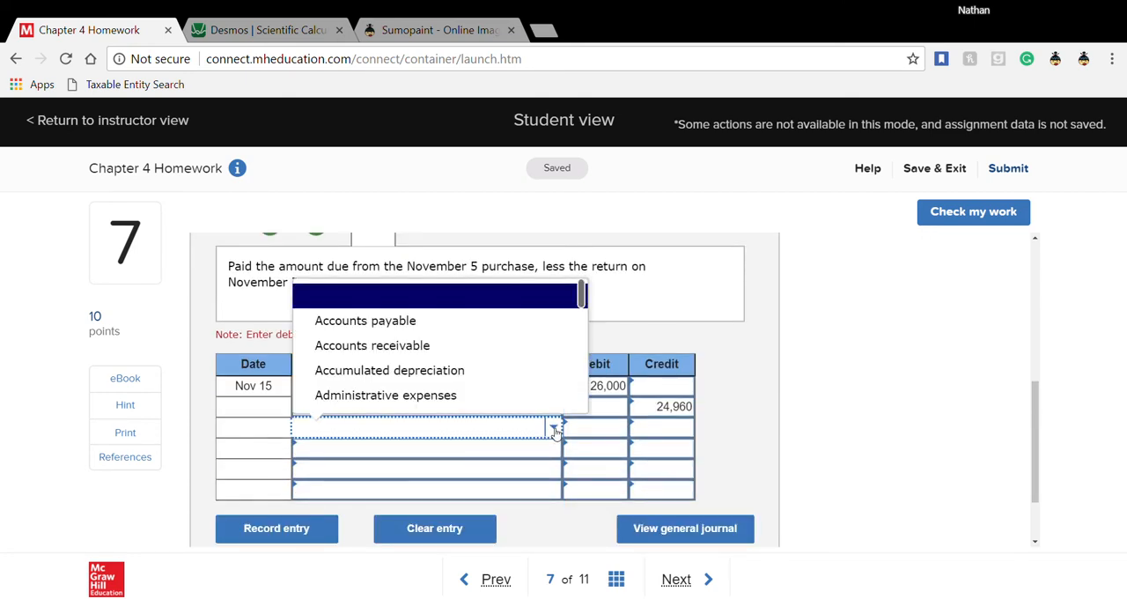
pyautogui.scroll(-5, 443, 376)
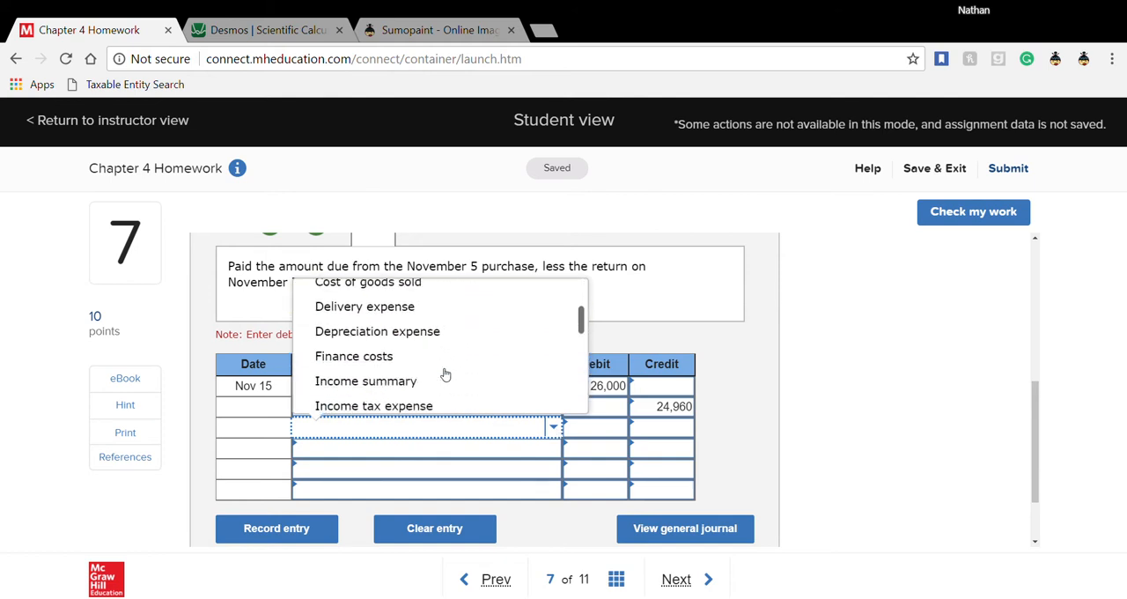
pyautogui.scroll(2, 446, 375)
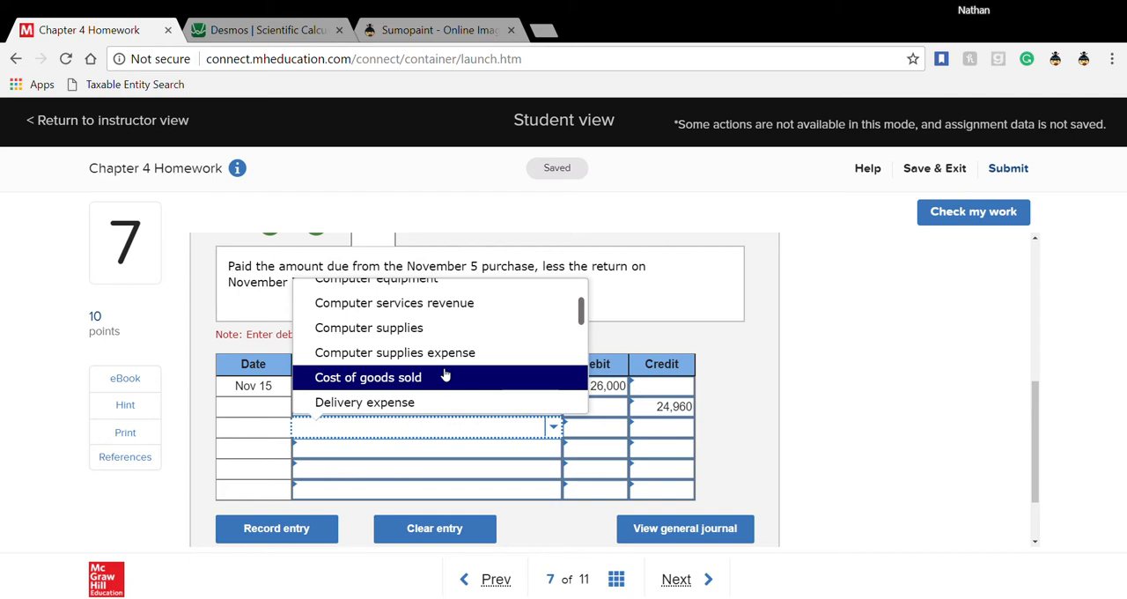
pyautogui.scroll(-4, 446, 375)
pyautogui.click(446, 370)
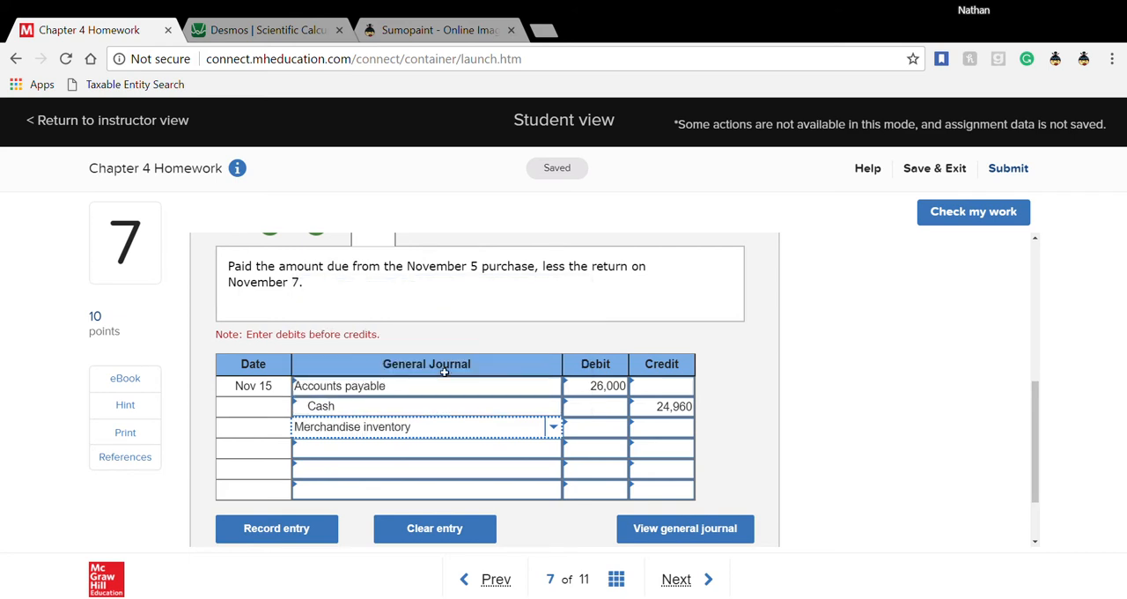
pyautogui.click(671, 426)
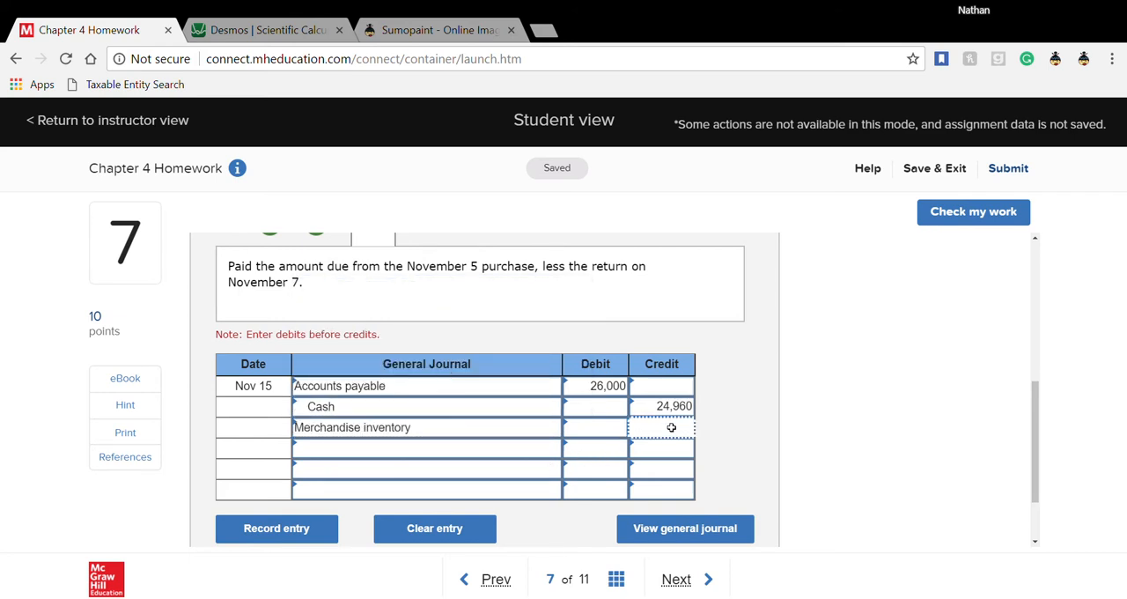
pyautogui.click(269, 34)
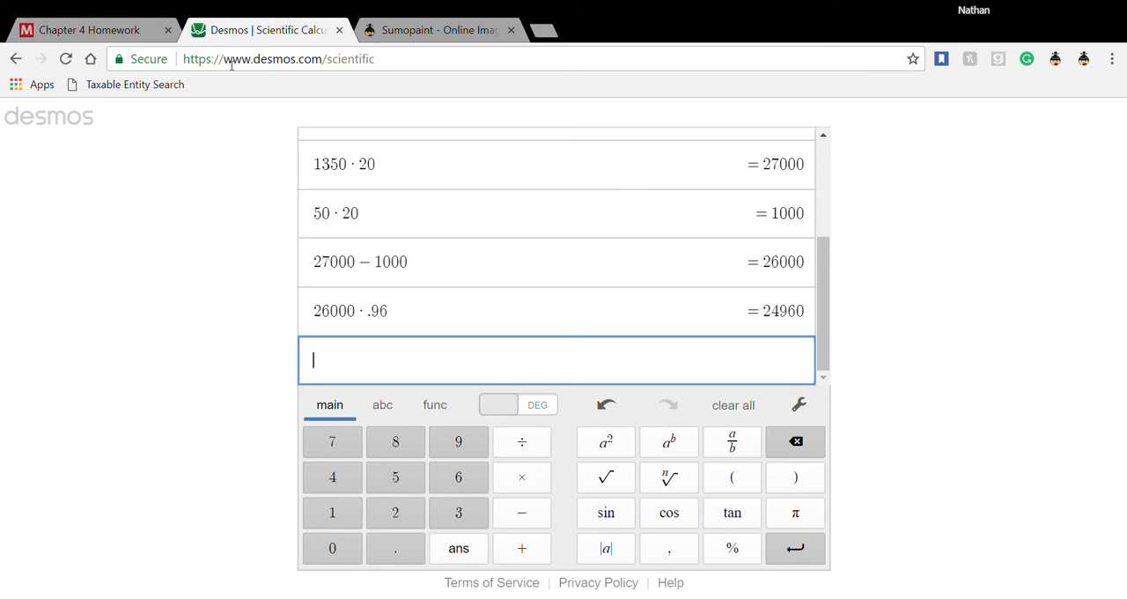
pyautogui.click(107, 35)
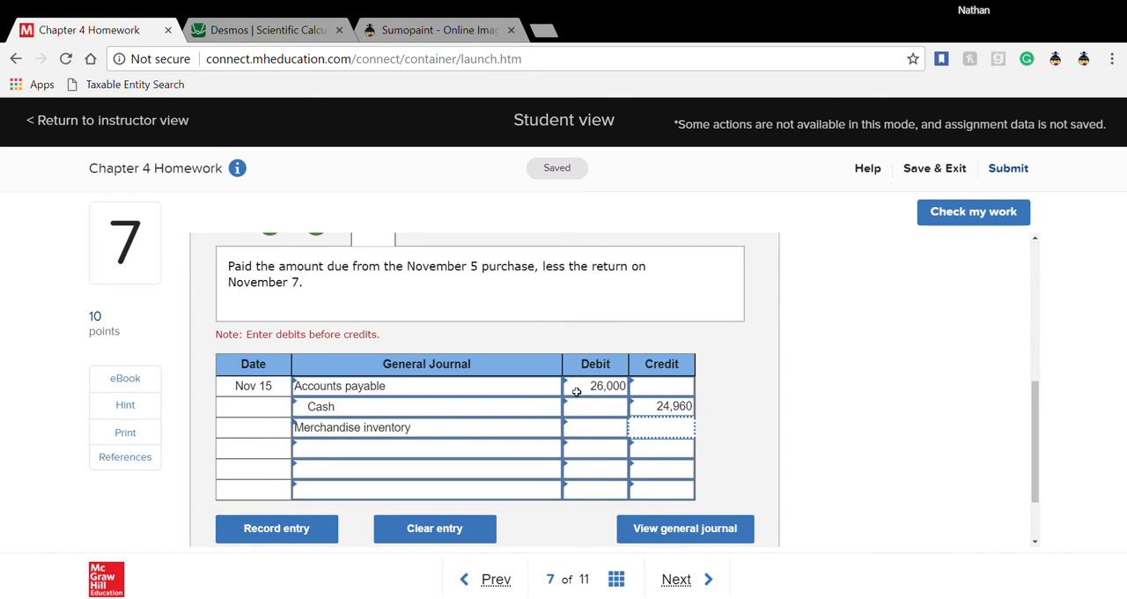
pyautogui.click(250, 30)
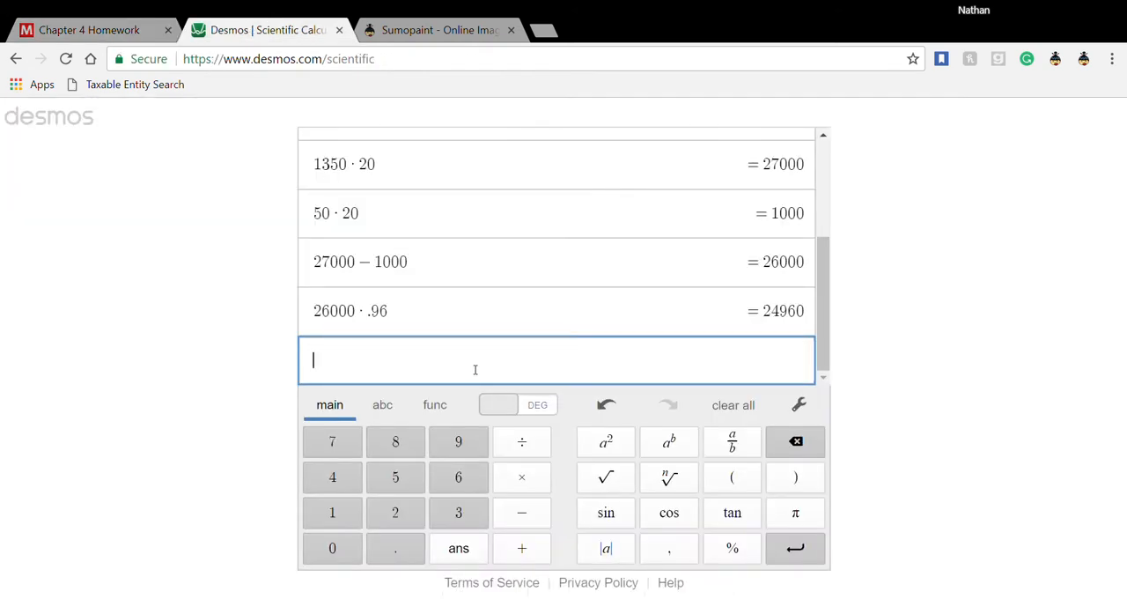
pyautogui.write('26000')
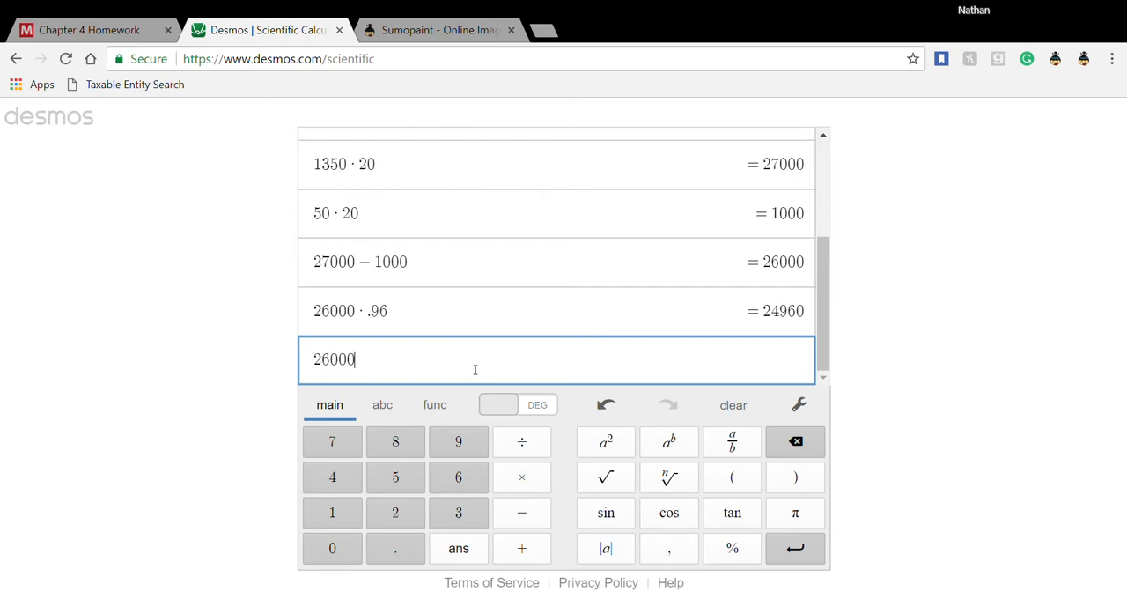
pyautogui.write('-24')
pyautogui.write('9')
pyautogui.write('60')
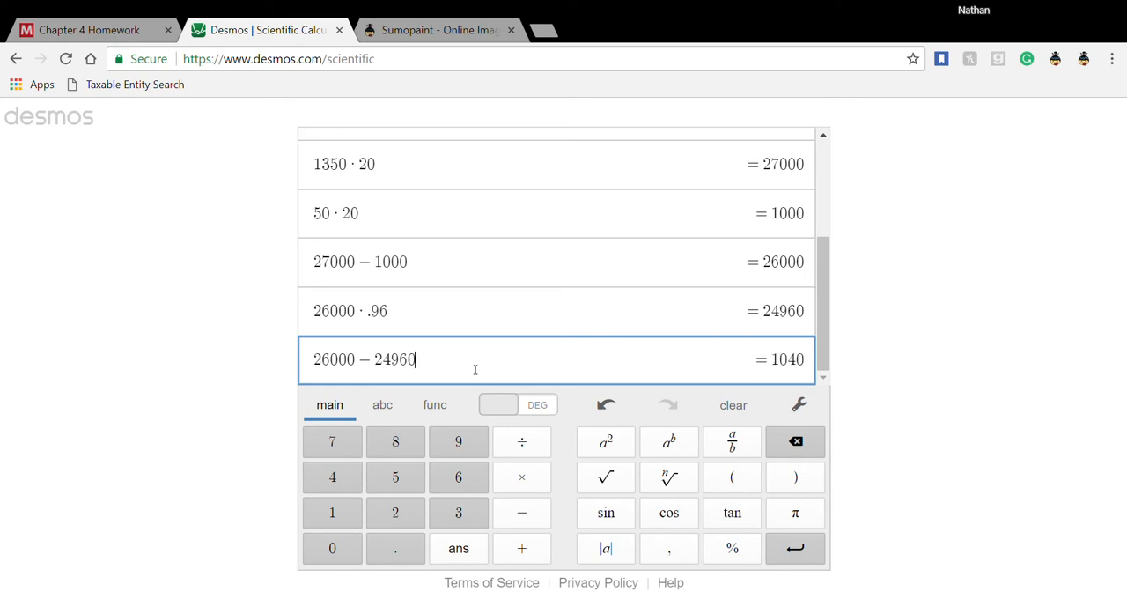
pyautogui.press('Return')
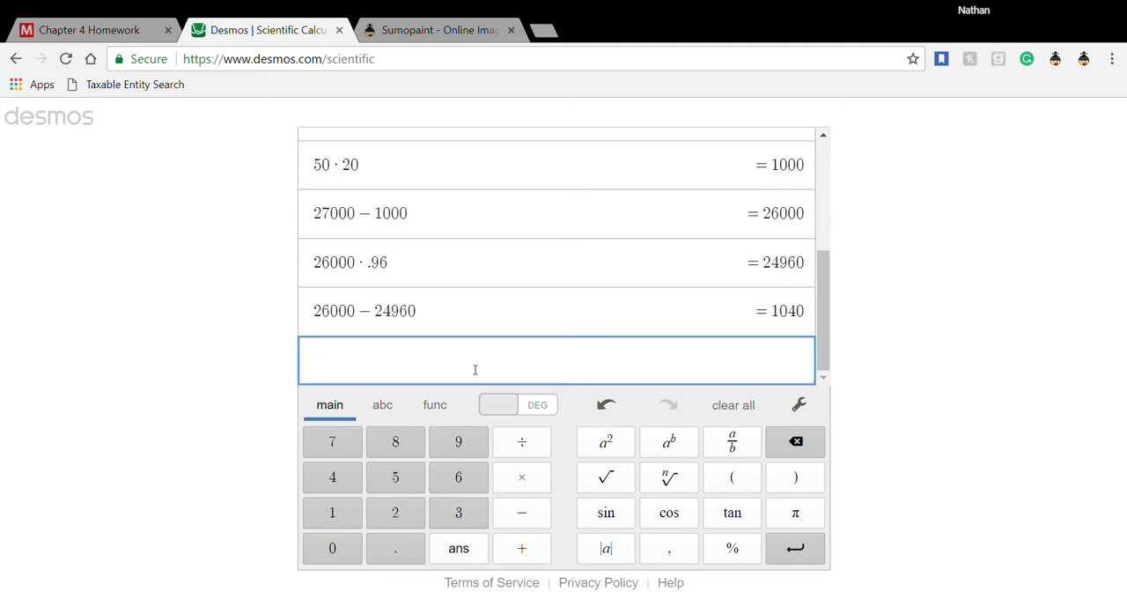
# - Return to the homework's Nov 15 entry and enter a credit of 1,040 for Merchandise inventory
pyautogui.click(112, 35)
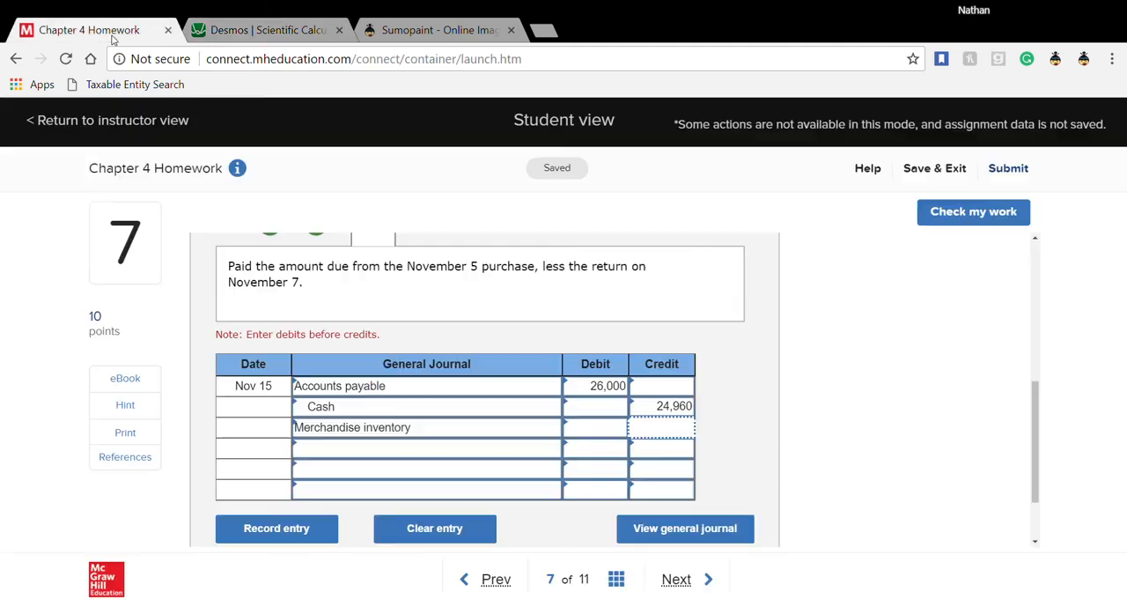
pyautogui.write('1040')
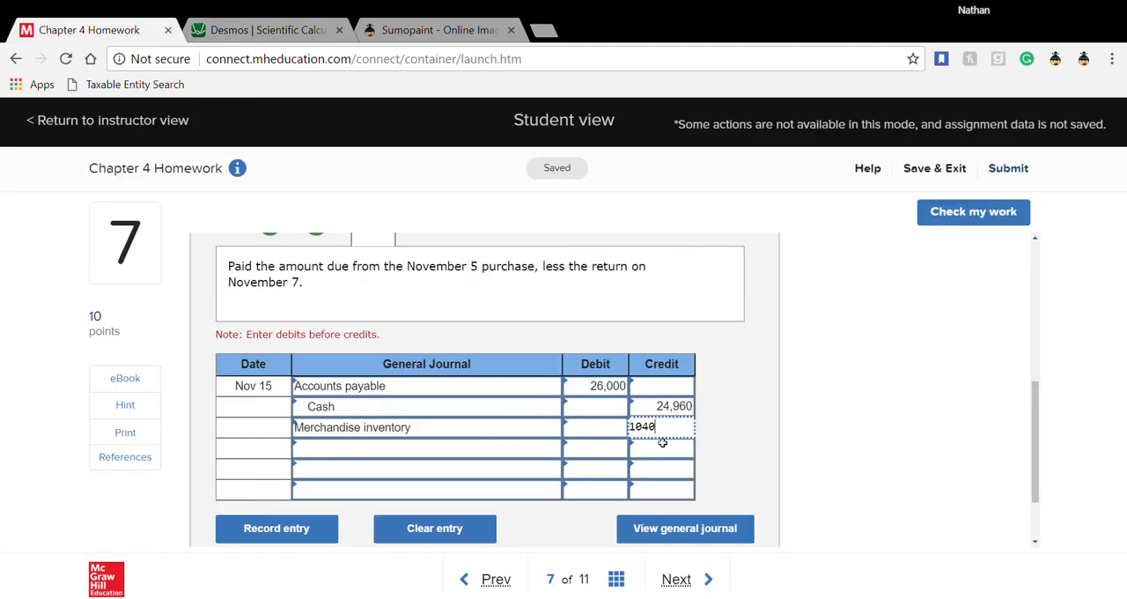
pyautogui.click(658, 450)
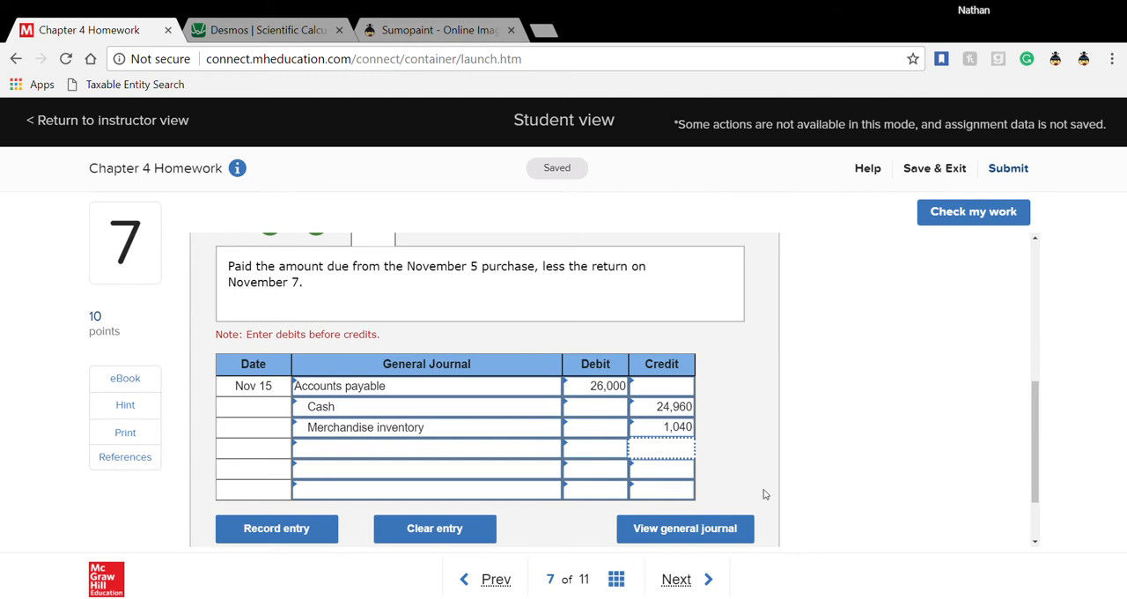
# - Check question 7's journal entries for correctness and move on to question 8
pyautogui.scroll(2, 765, 494)
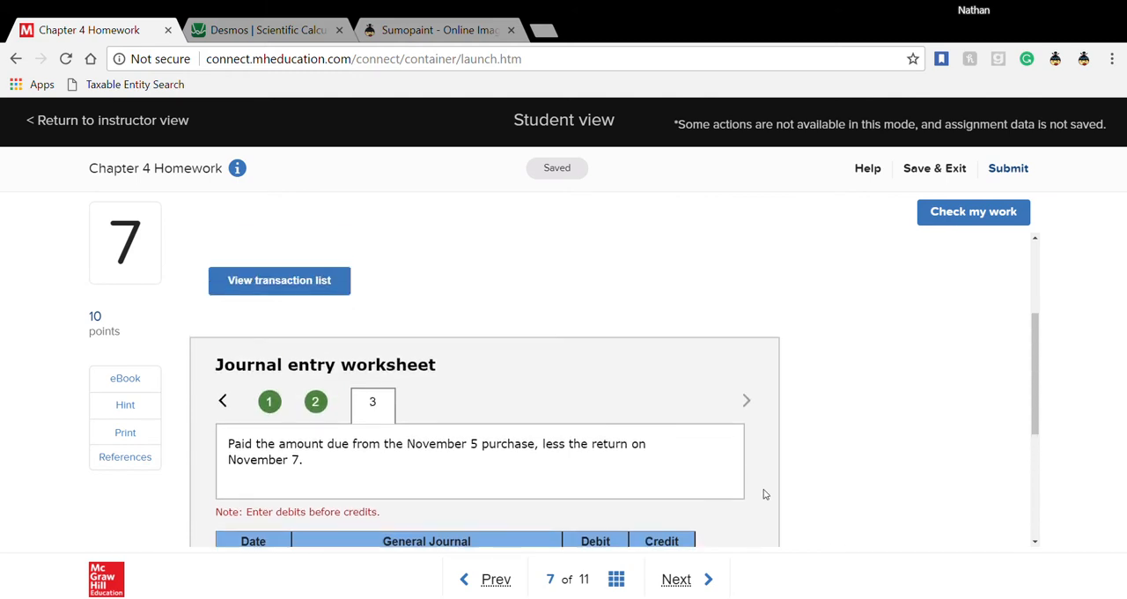
pyautogui.click(959, 211)
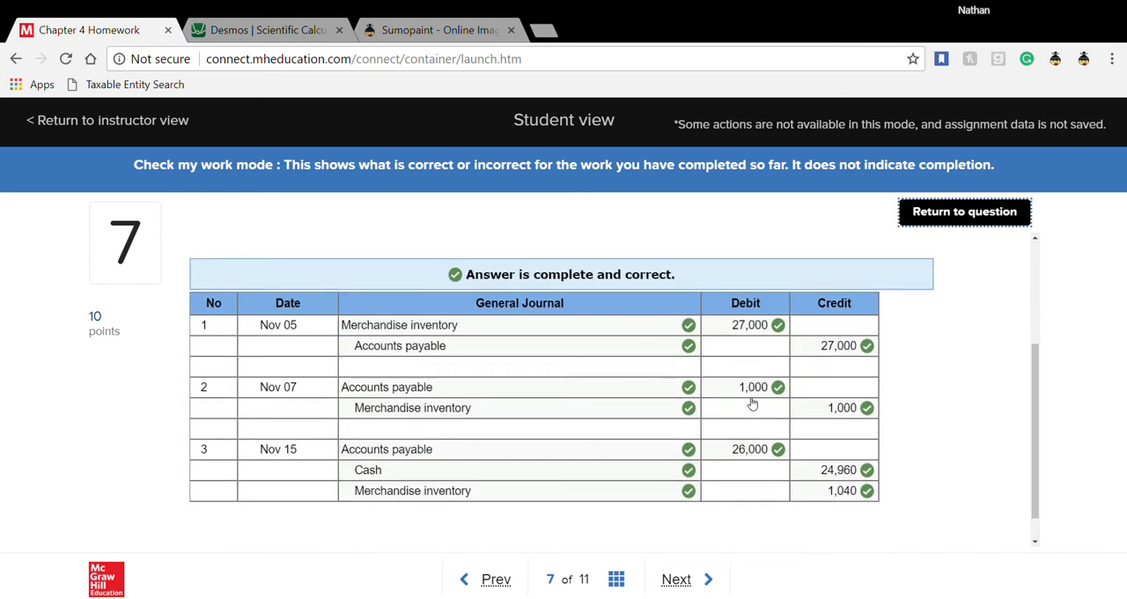
pyautogui.click(683, 577)
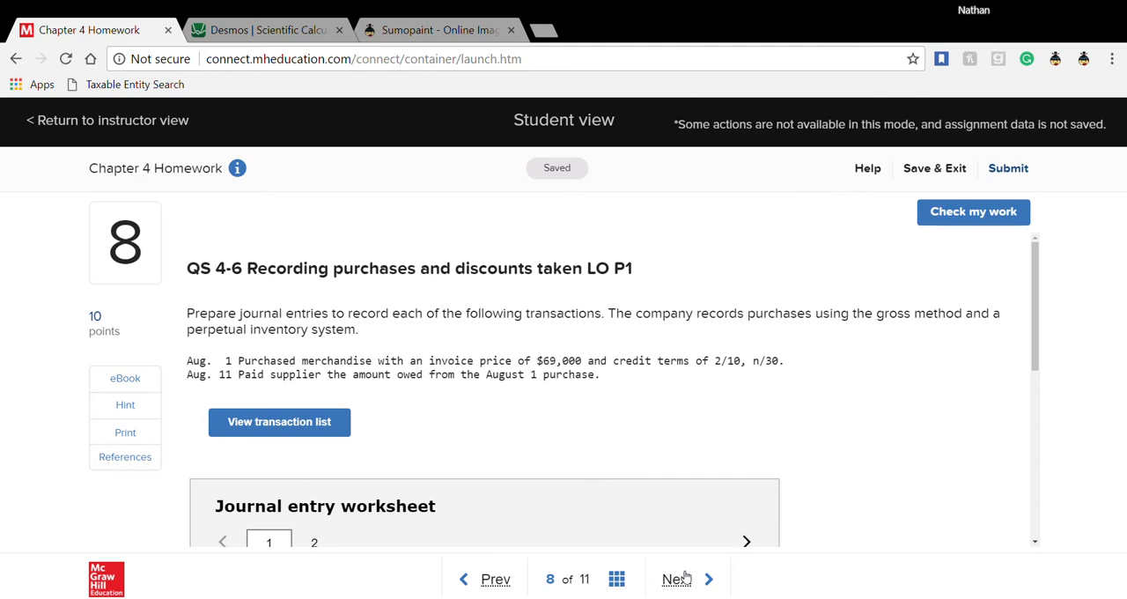
# - Read question 8's transactions and choose Merchandise inventory and Accounts payable as the accounts on the Aug 01 entry's first two lines
pyautogui.scroll(-3, 634, 403)
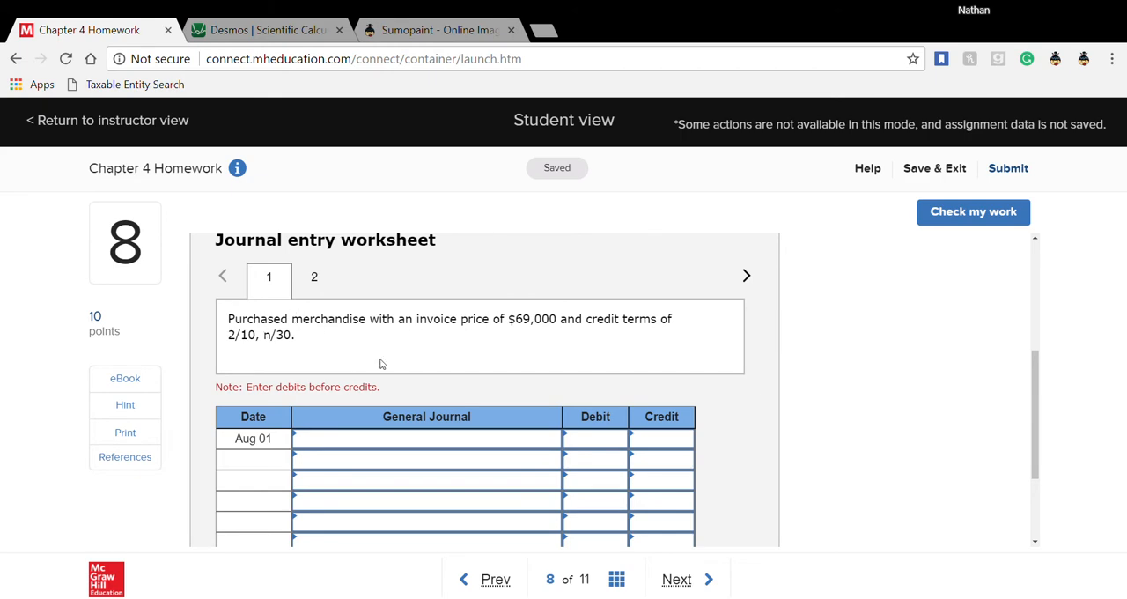
pyautogui.scroll(3, 381, 363)
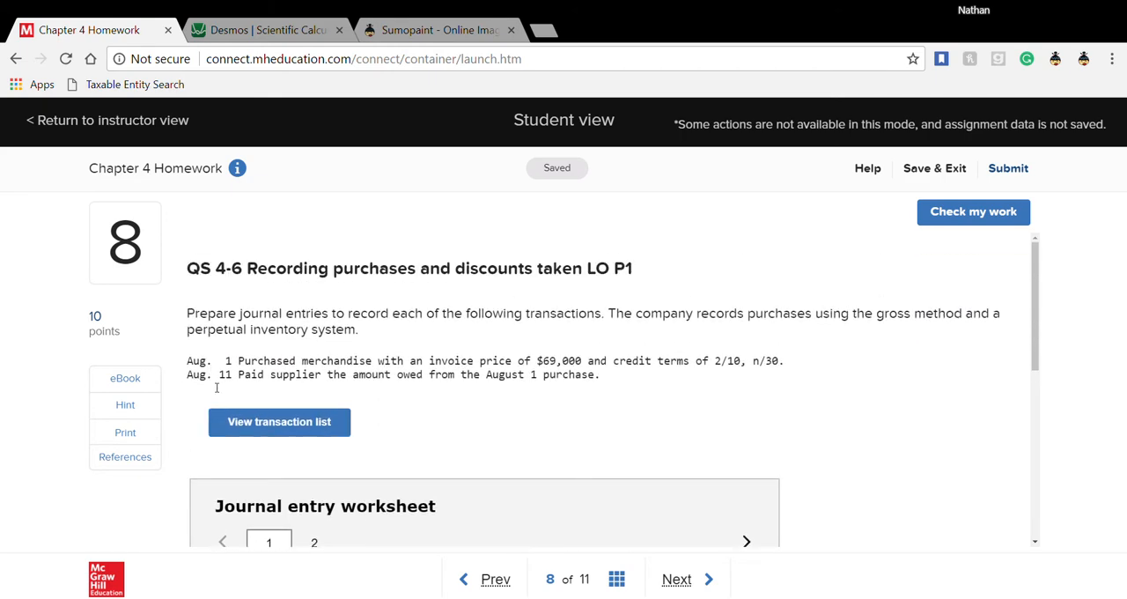
pyautogui.scroll(-3, 376, 443)
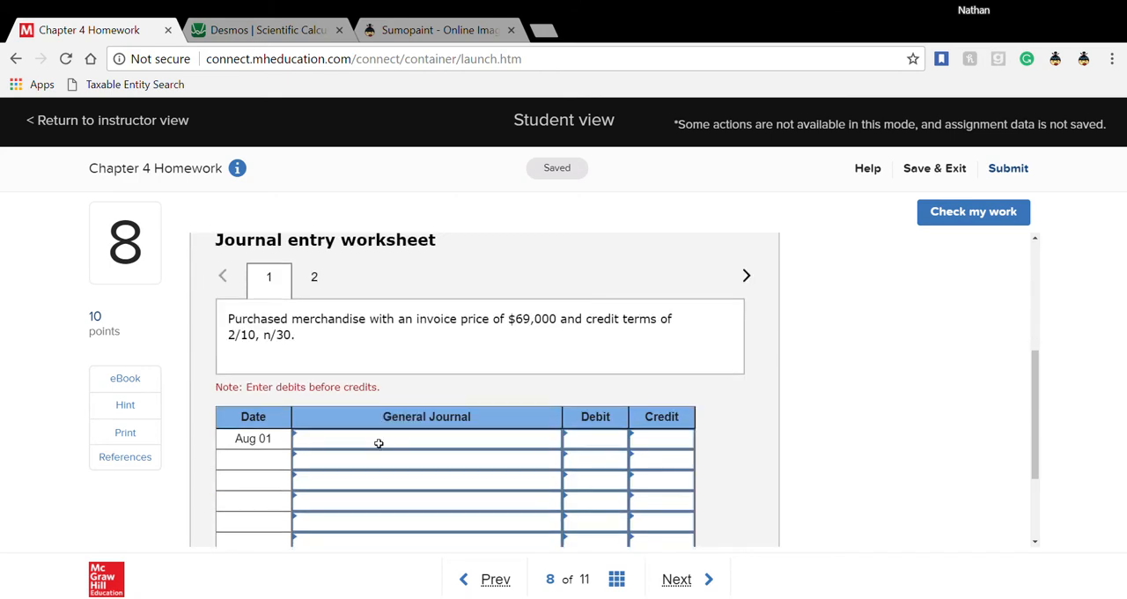
pyautogui.click(380, 443)
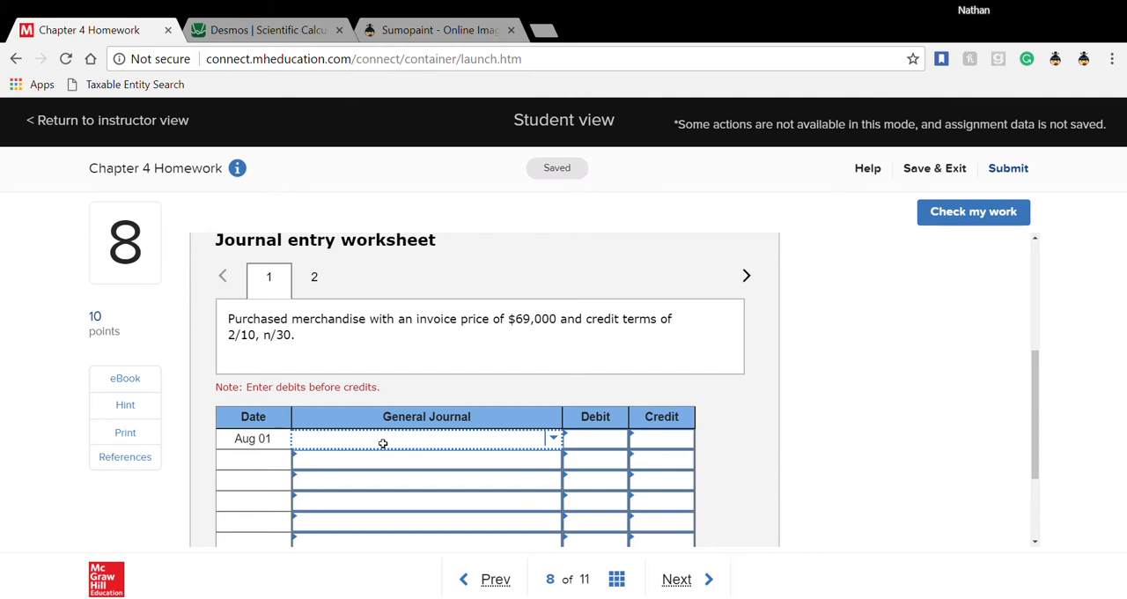
pyautogui.click(553, 439)
pyautogui.scroll(-4, 437, 365)
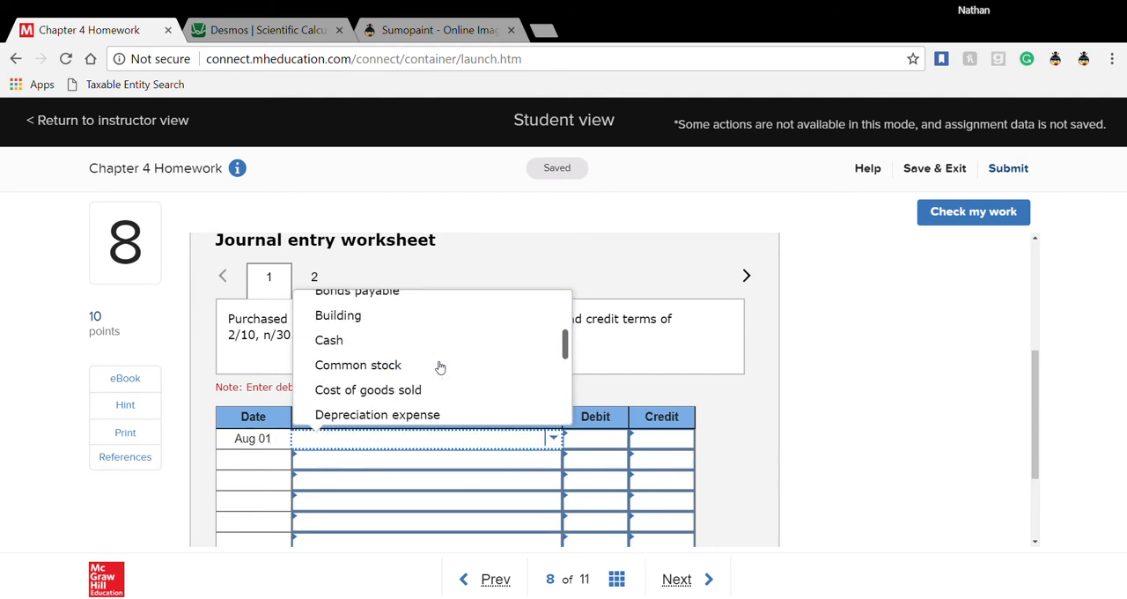
pyautogui.scroll(3, 440, 367)
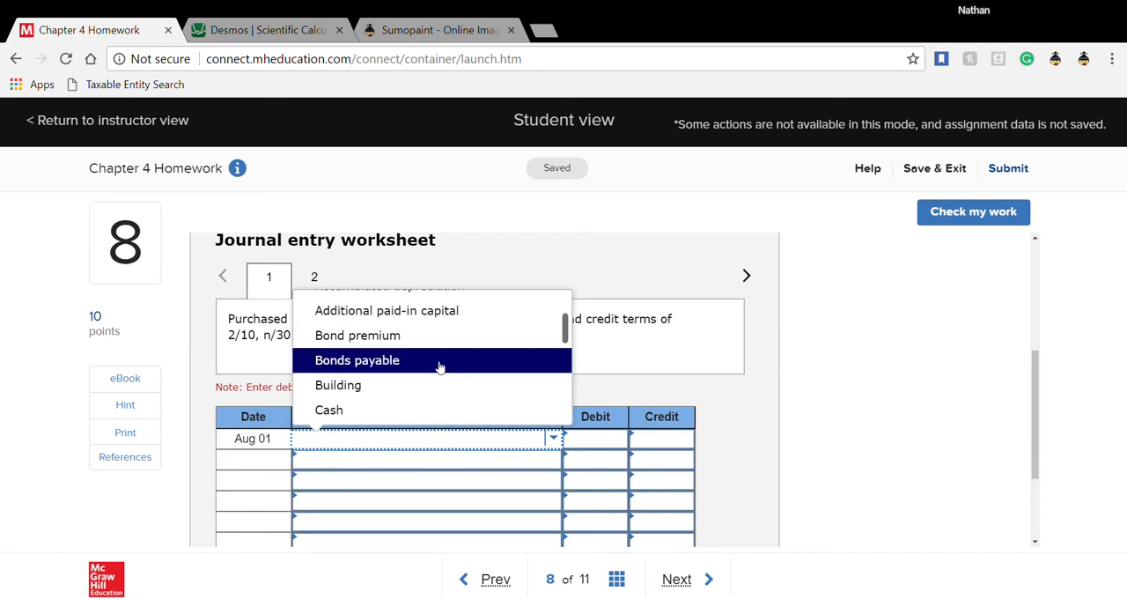
pyautogui.write('mer')
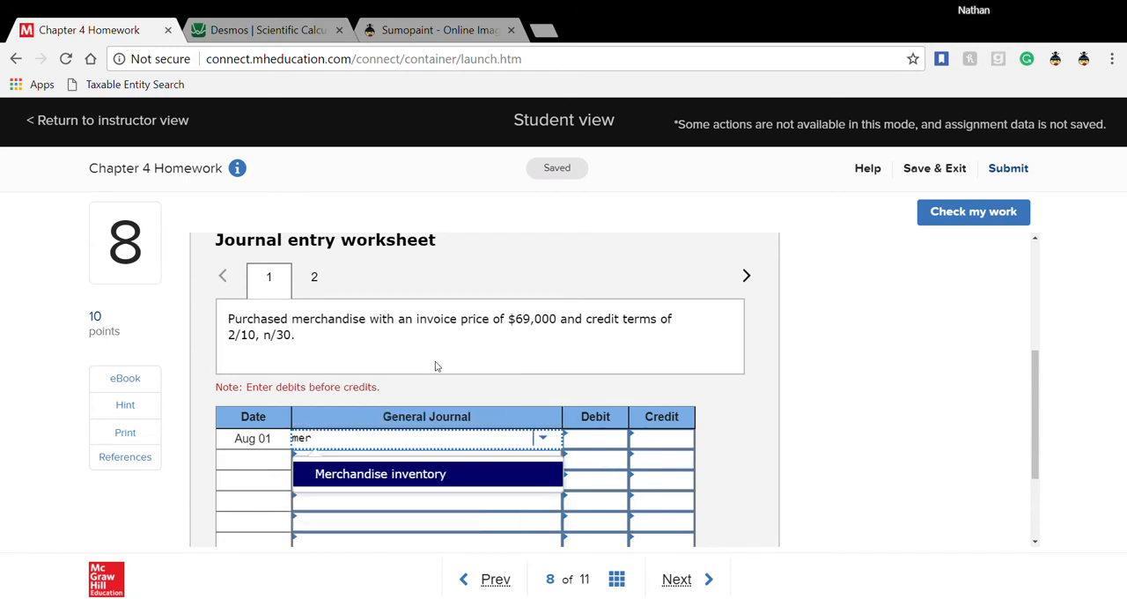
pyautogui.click(403, 476)
pyautogui.click(352, 462)
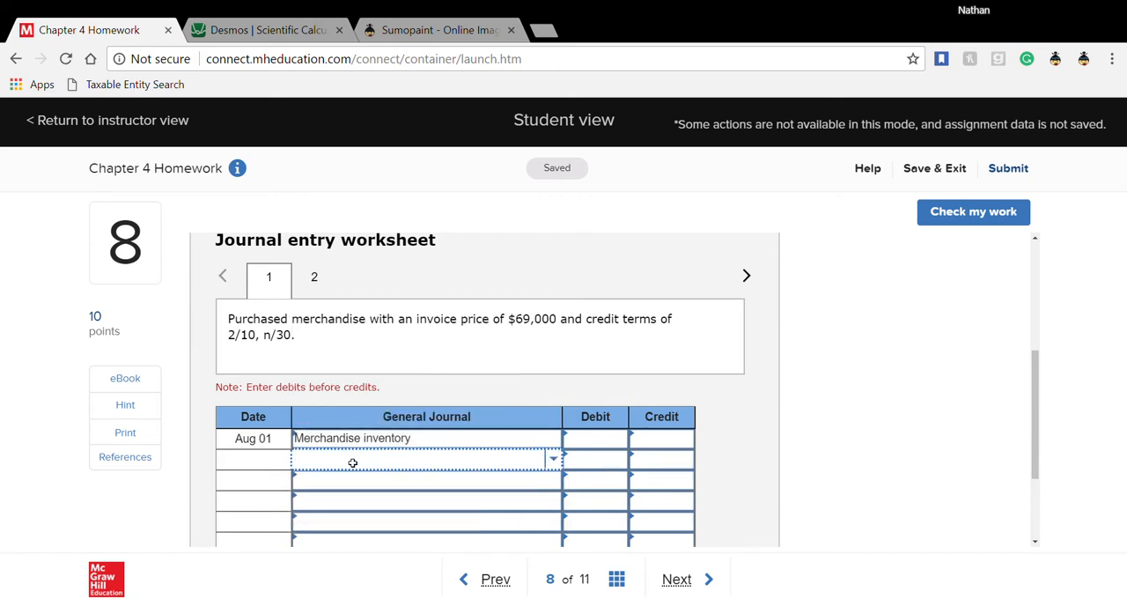
pyautogui.write('acco')
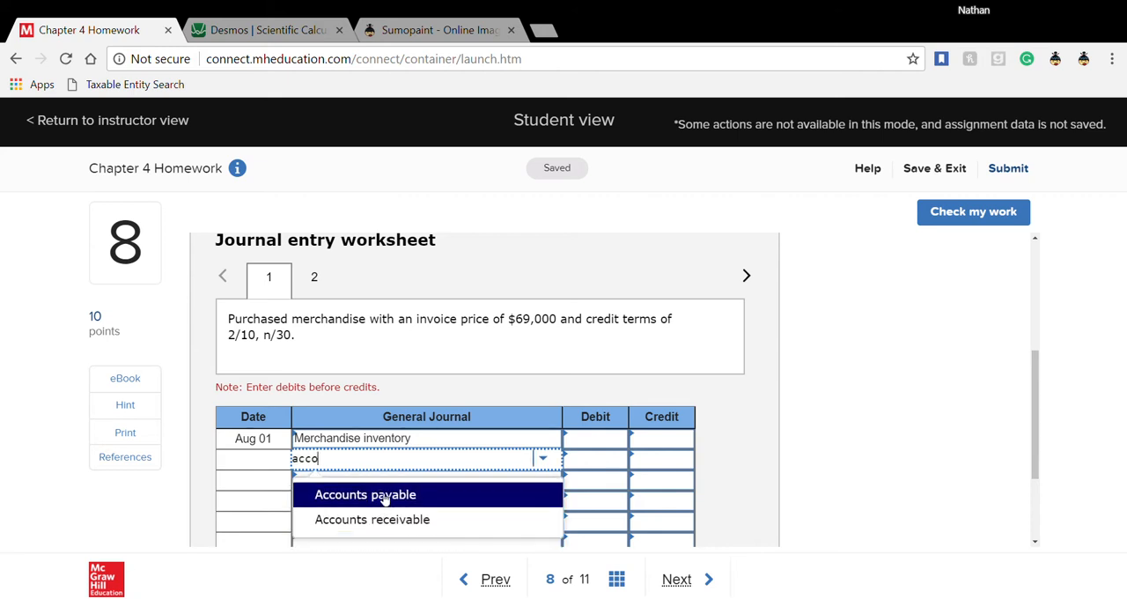
pyautogui.click(381, 496)
# - Enter a debit of 69,000 for Merchandise inventory and a credit of 69,000 for Accounts payable in the Aug 01 entry
pyautogui.click(582, 448)
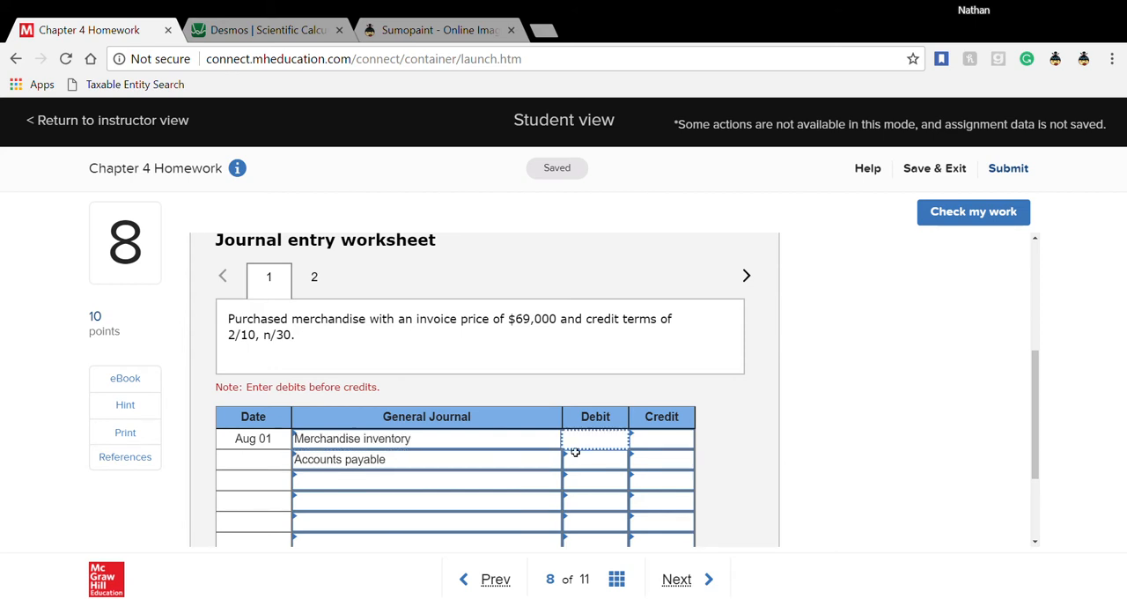
pyautogui.write('69000')
pyautogui.click(647, 467)
pyautogui.write('69000')
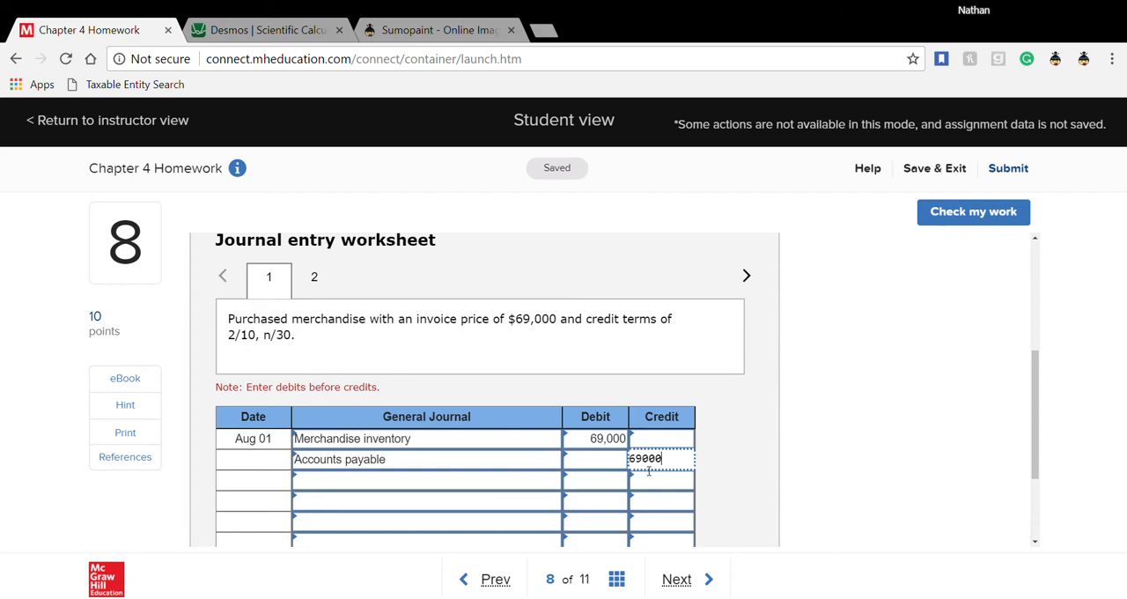
pyautogui.click(463, 463)
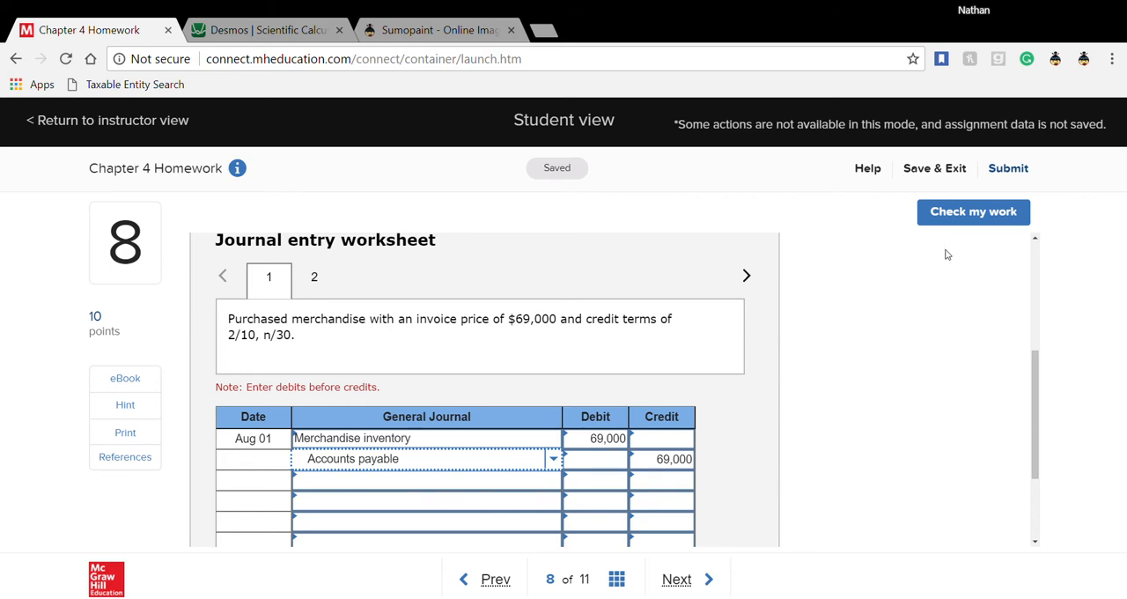
# - Check the Aug 01 entry for correctness and return to question 8's journal entry worksheet
pyautogui.click(973, 214)
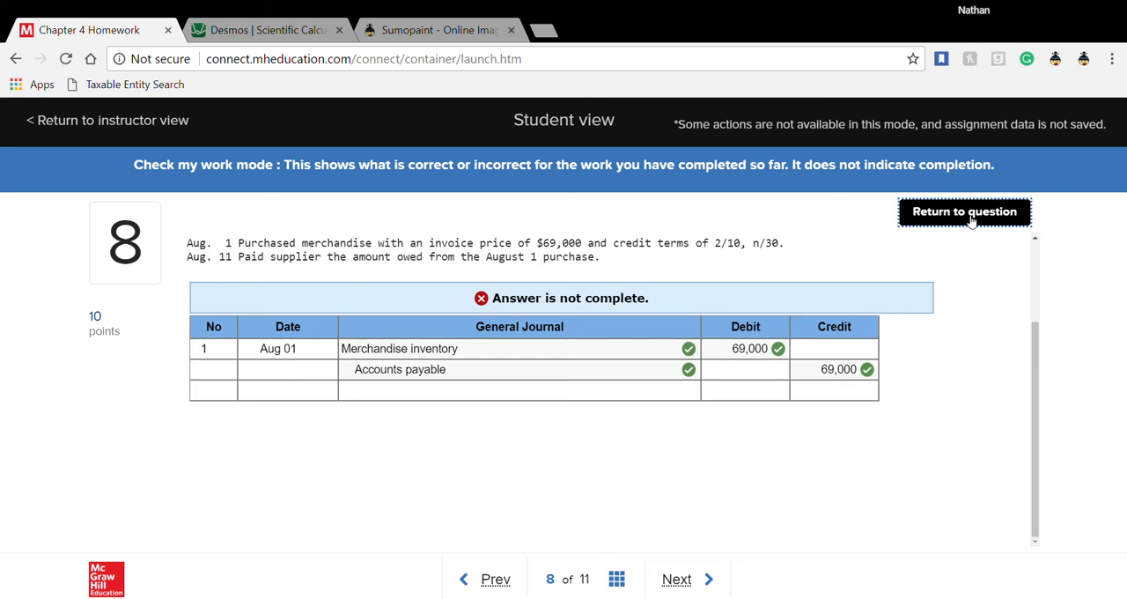
pyautogui.click(972, 220)
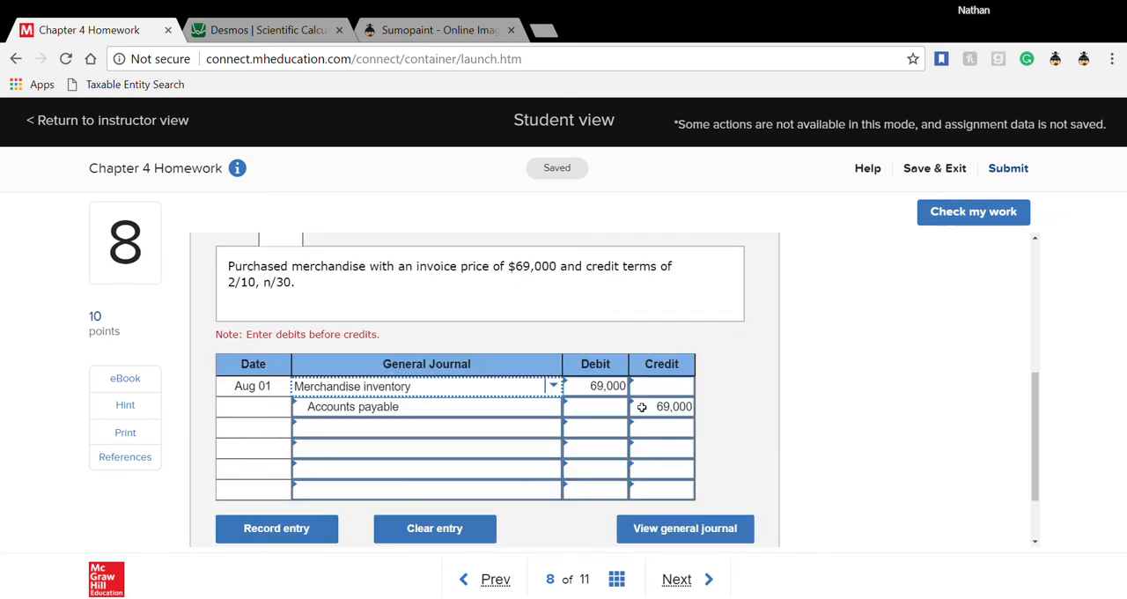
pyautogui.scroll(-1, 642, 406)
pyautogui.scroll(1, 642, 406)
pyautogui.scroll(1, 642, 406)
pyautogui.scroll(-1, 643, 406)
pyautogui.scroll(1, 348, 309)
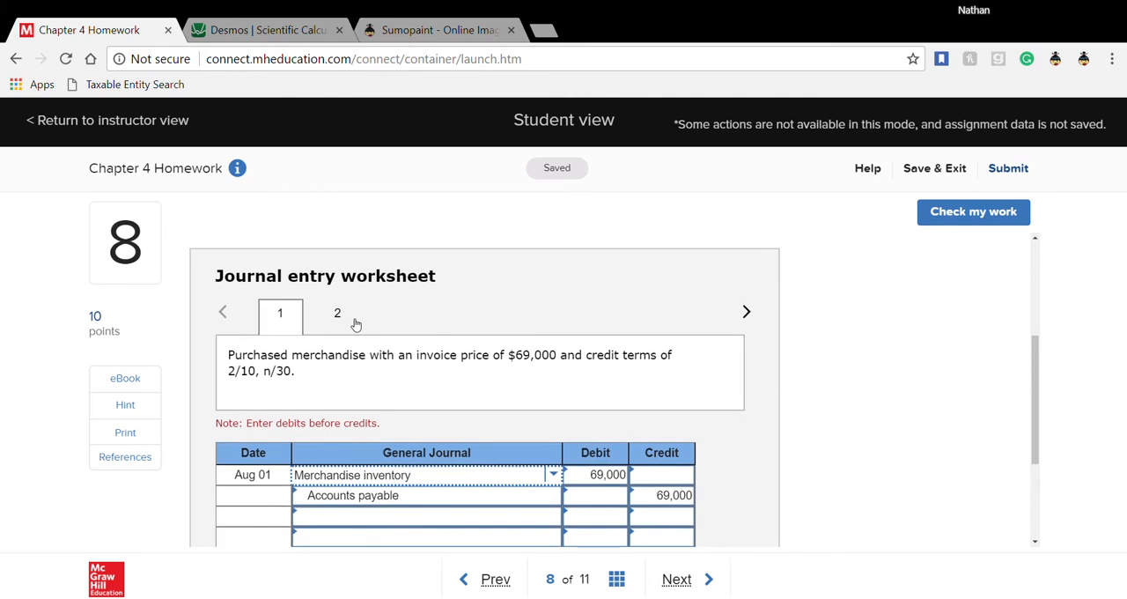
# - Open the Aug 11 entry and choose Accounts payable and Cash as the accounts on its first two lines
pyautogui.click(344, 324)
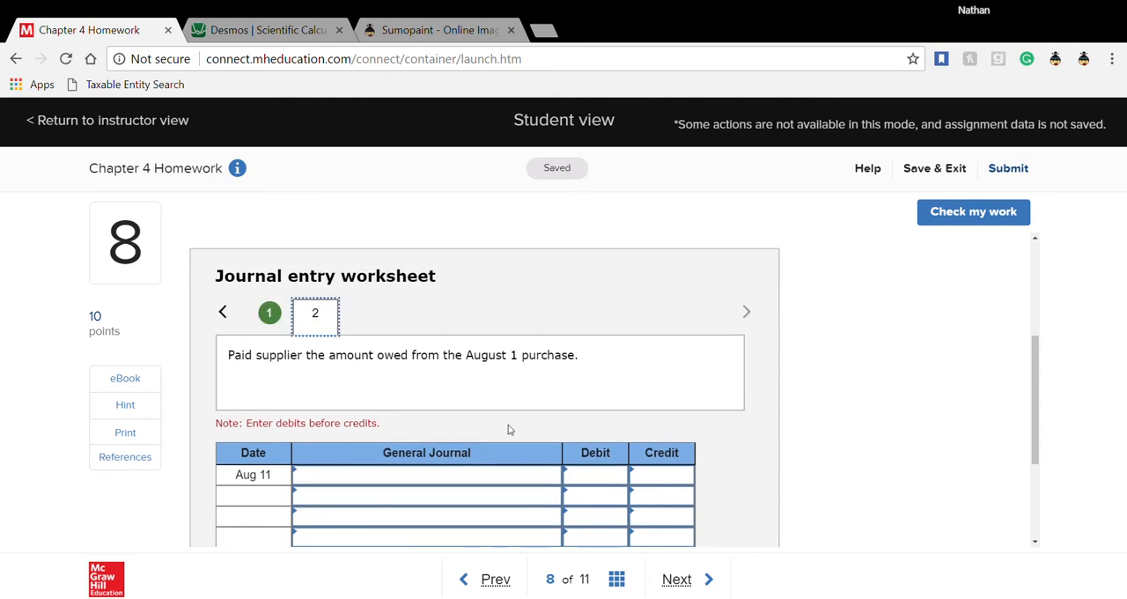
pyautogui.click(547, 478)
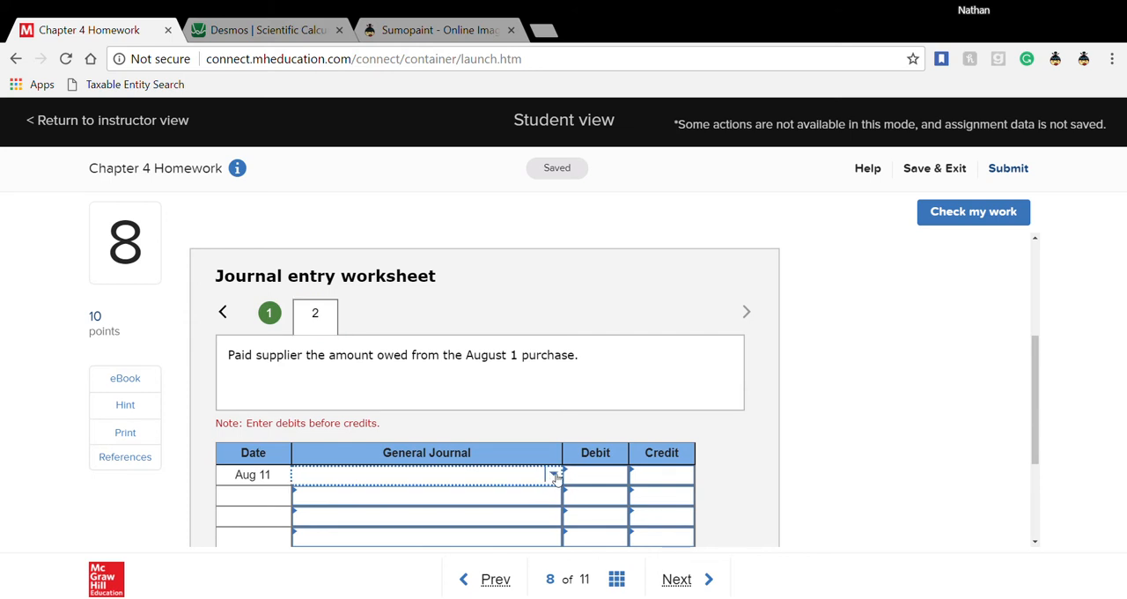
pyautogui.click(555, 477)
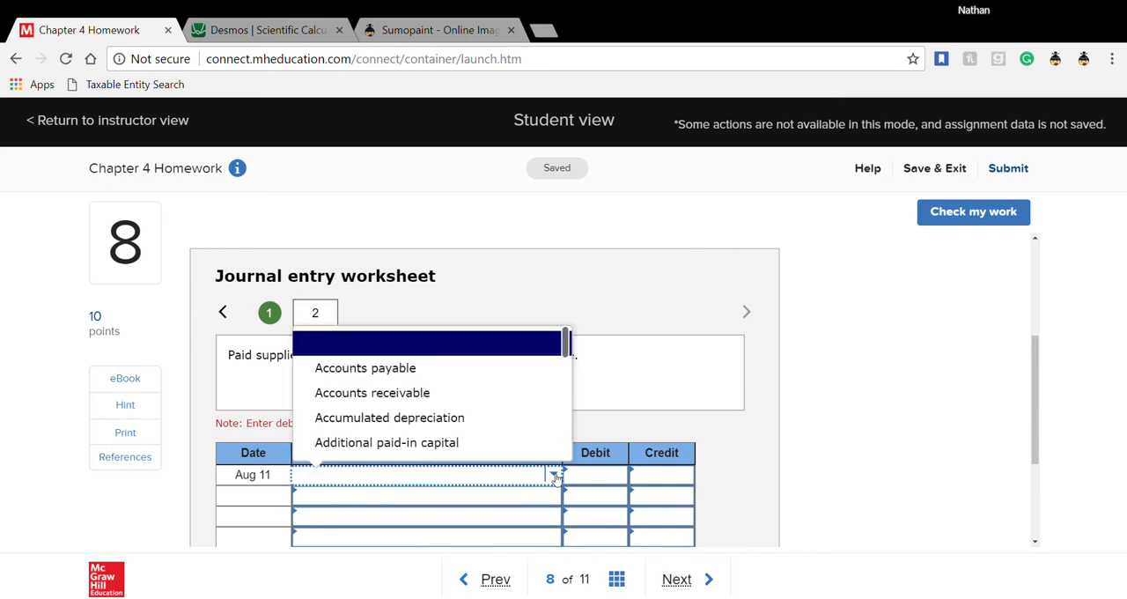
pyautogui.click(477, 374)
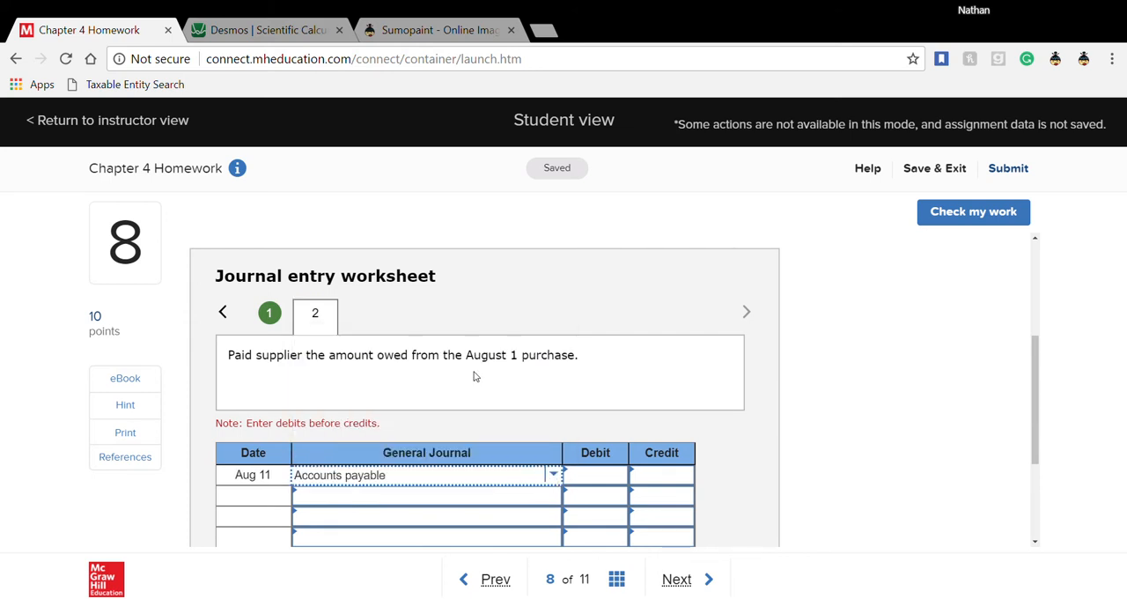
pyautogui.click(539, 499)
pyautogui.click(560, 499)
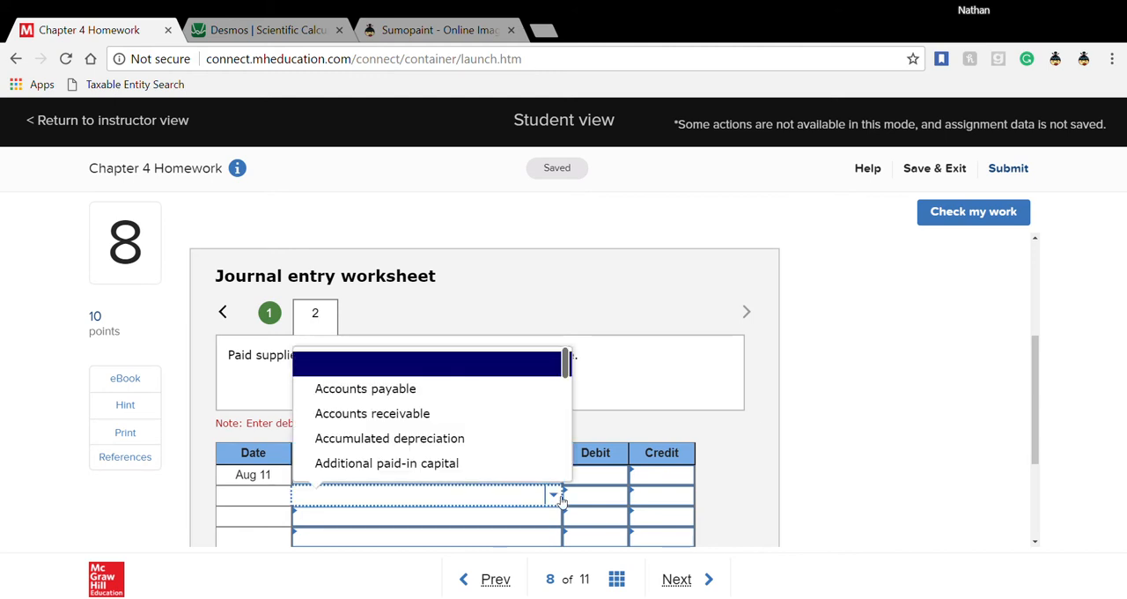
pyautogui.write('cash')
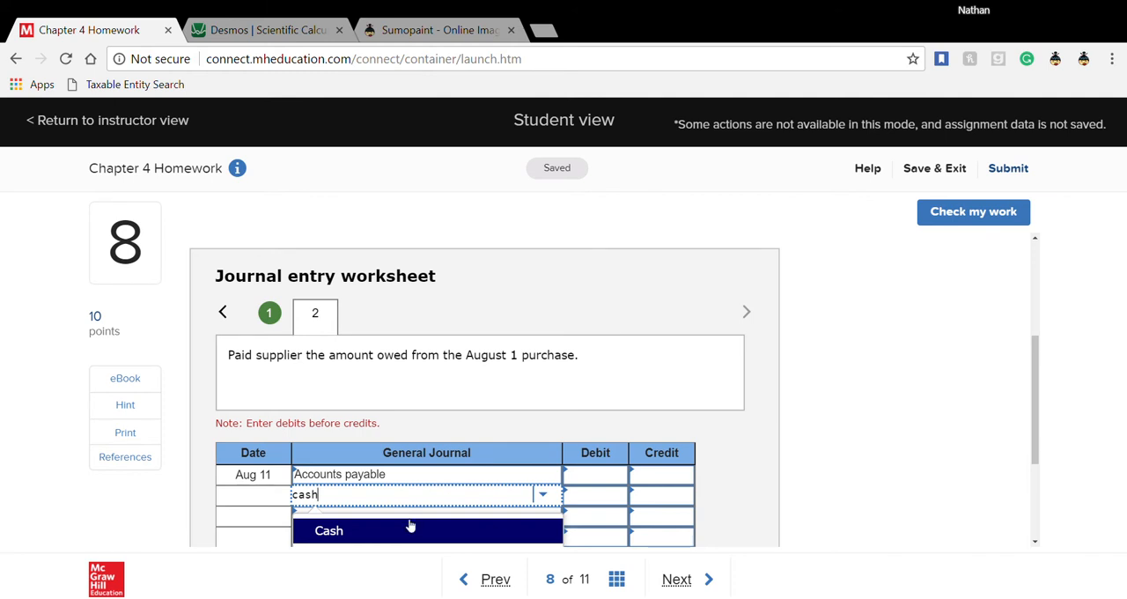
pyautogui.click(412, 528)
# - Choose Merchandise inventory as the account on the third line of the Aug 11 entry
pyautogui.scroll(-2, 440, 436)
pyautogui.scroll(1, 438, 428)
pyautogui.click(445, 426)
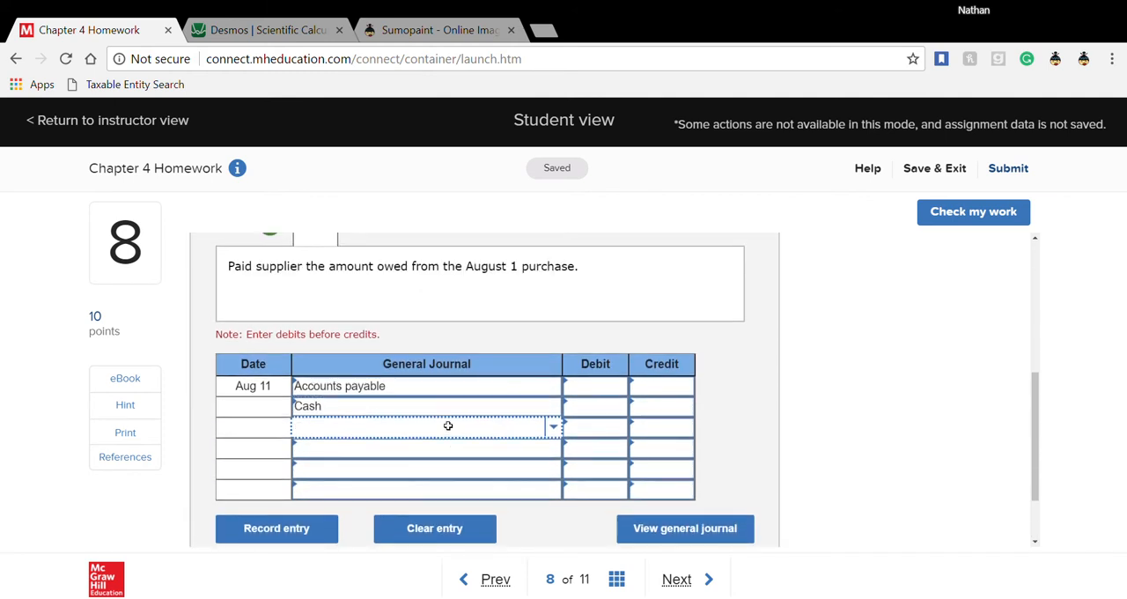
pyautogui.write('merch')
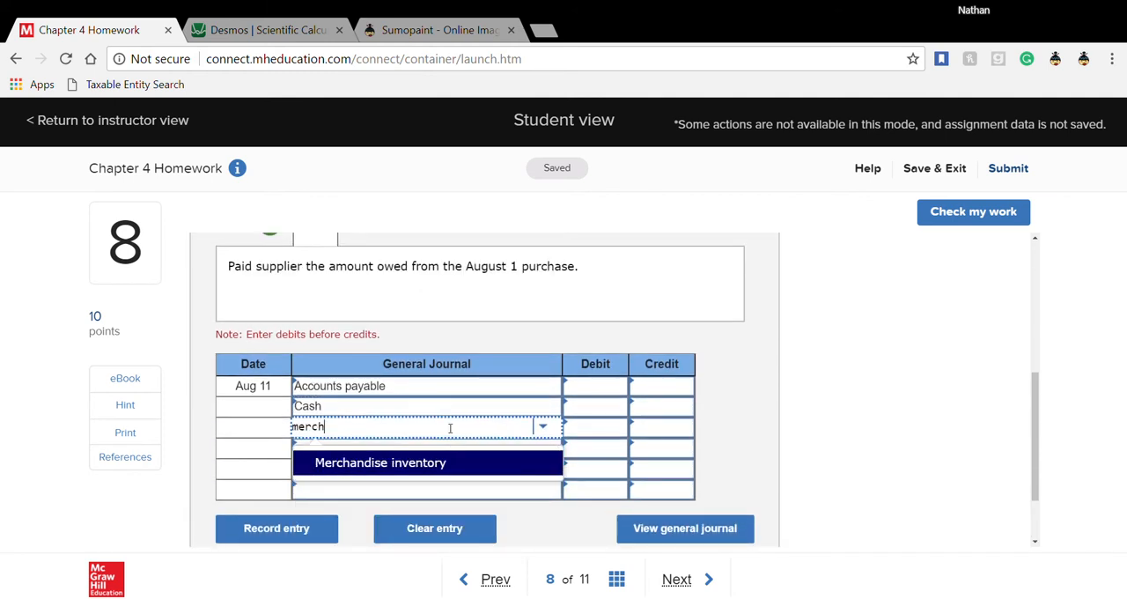
pyautogui.click(401, 469)
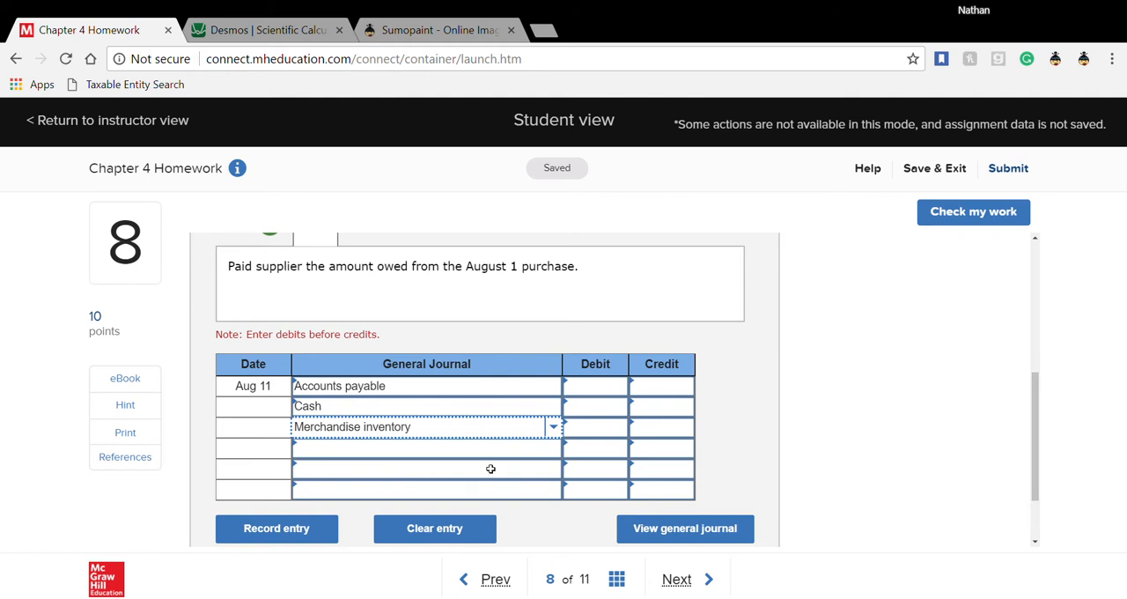
# - Review the Aug 01 entry's invoice price and enter a debit of 69,000 for Accounts payable in the Aug 11 entry
pyautogui.click(594, 405)
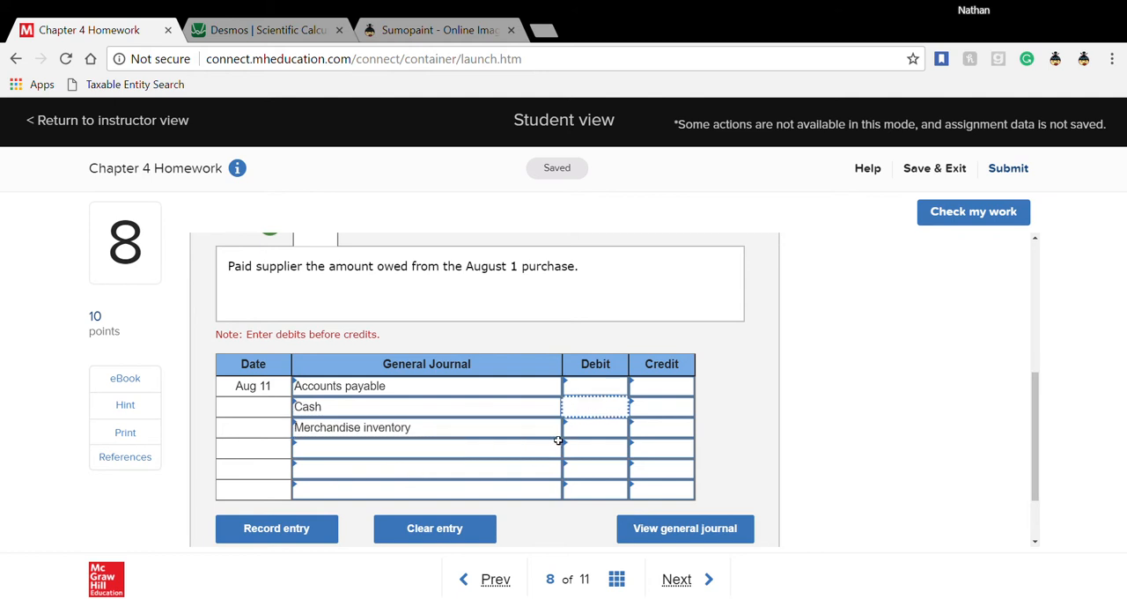
pyautogui.scroll(1, 559, 440)
pyautogui.click(590, 477)
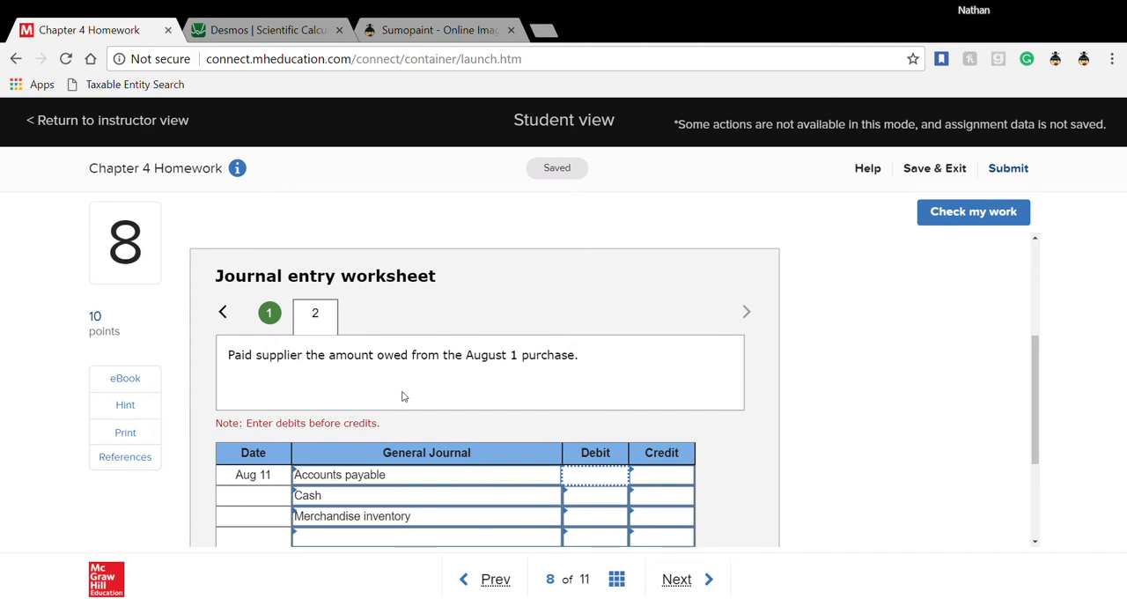
pyautogui.click(273, 315)
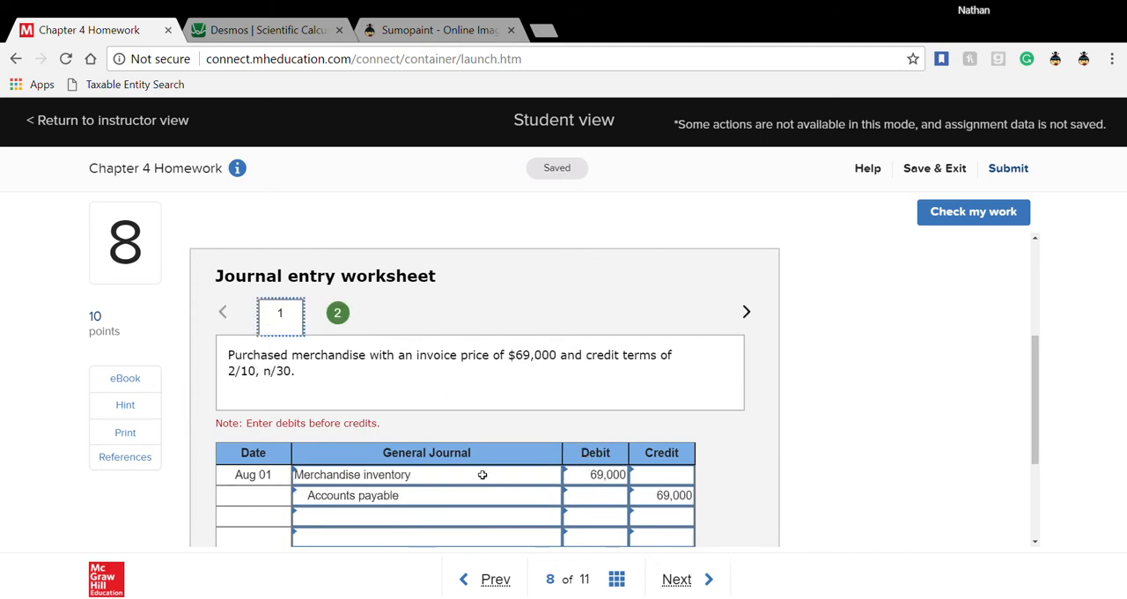
pyautogui.click(339, 315)
pyautogui.click(577, 480)
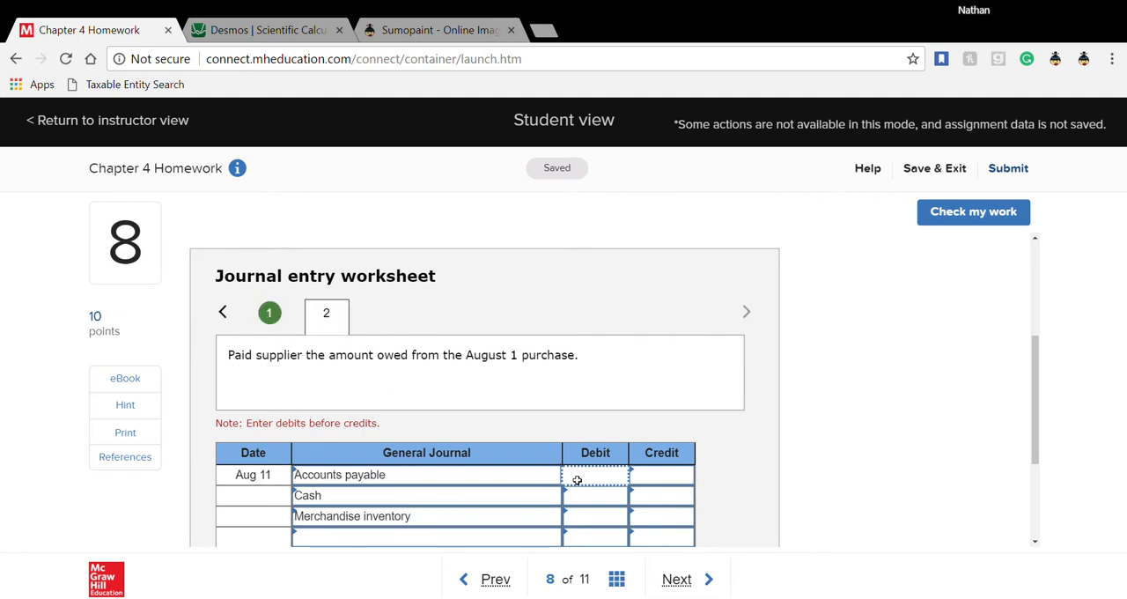
pyautogui.write('69000')
pyautogui.click(589, 493)
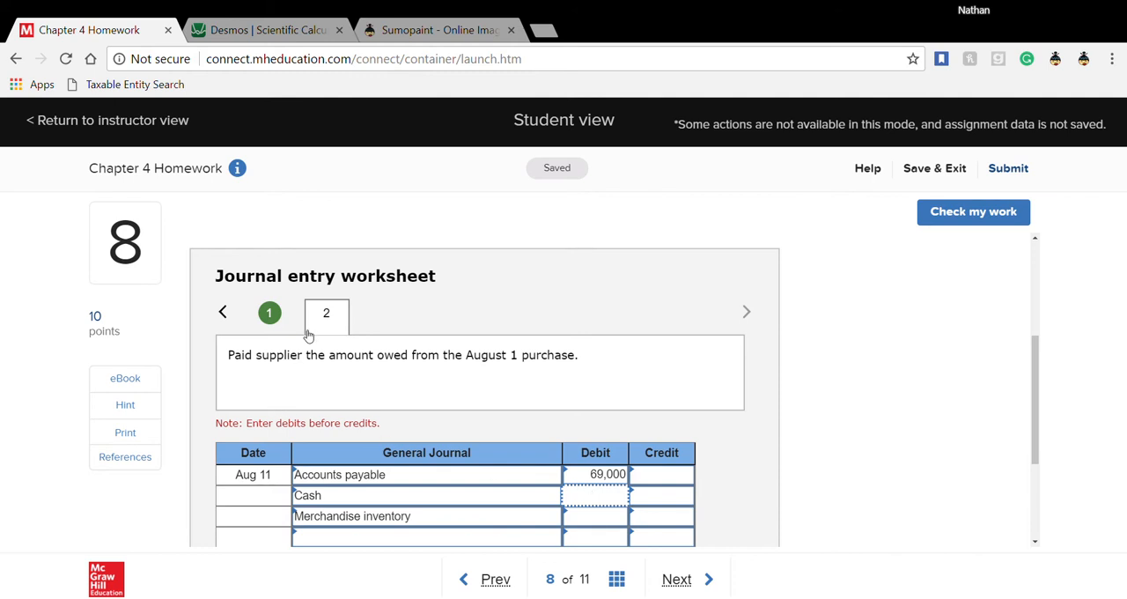
# - Recheck the Aug 01 credit terms and calculate 69000 × .98 in the Desmos scientific calculator
pyautogui.click(269, 313)
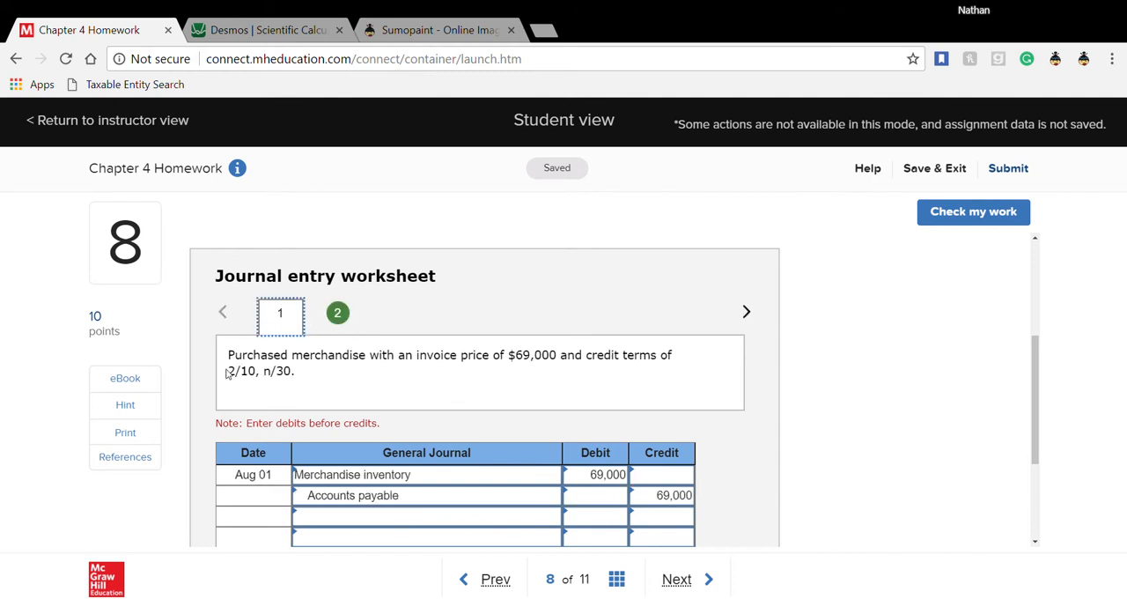
pyautogui.click(337, 317)
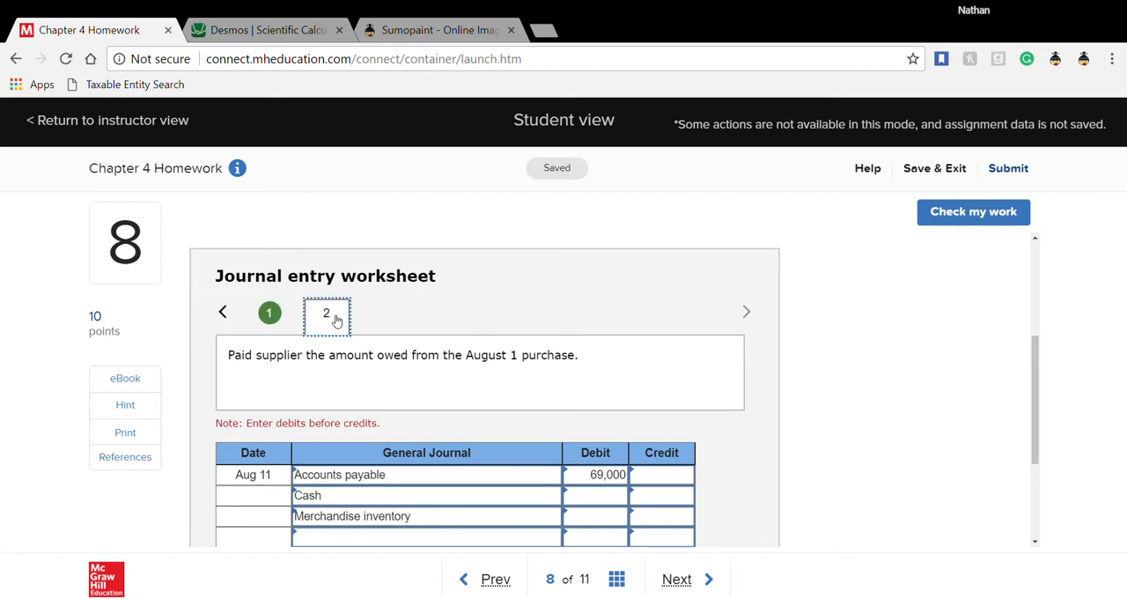
pyautogui.click(277, 34)
pyautogui.write('6')
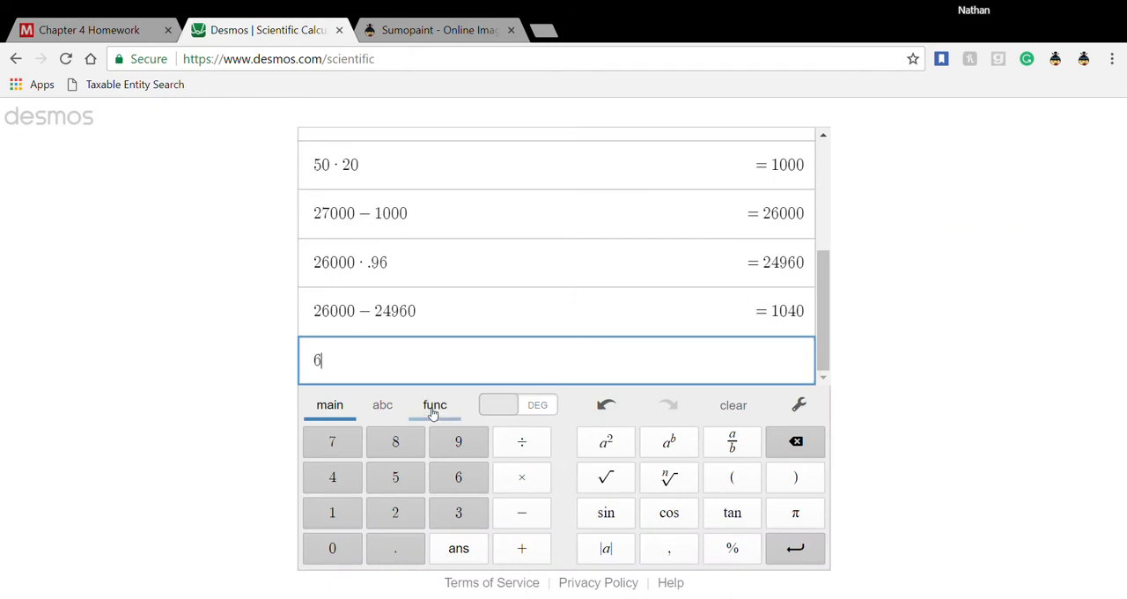
pyautogui.write('9000')
pyautogui.write('*')
pyautogui.write('.9')
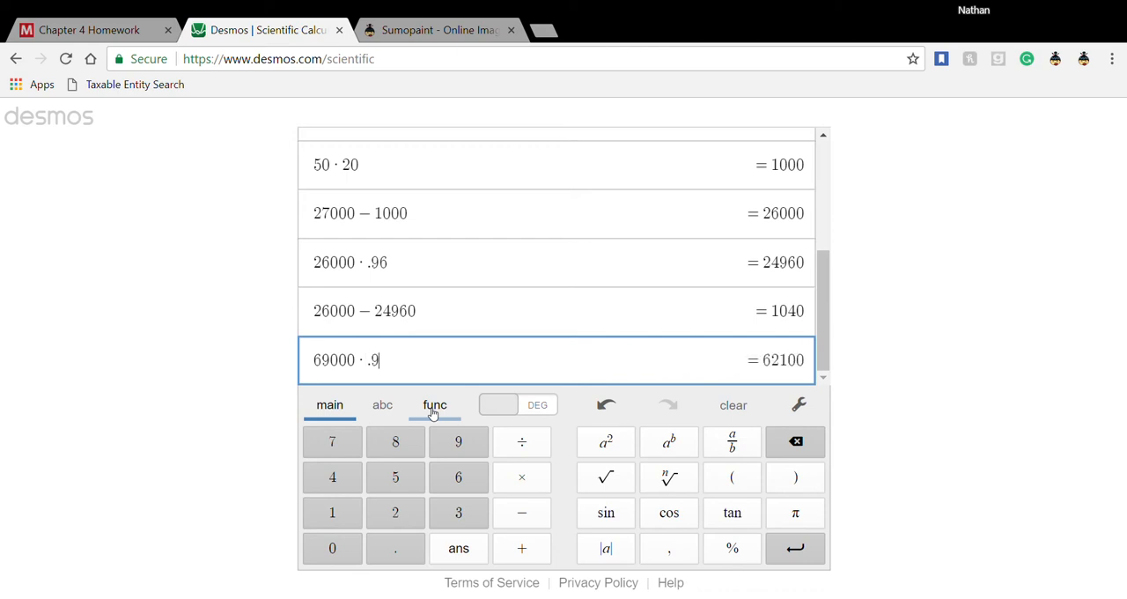
pyautogui.write('8')
pyautogui.press('Return')
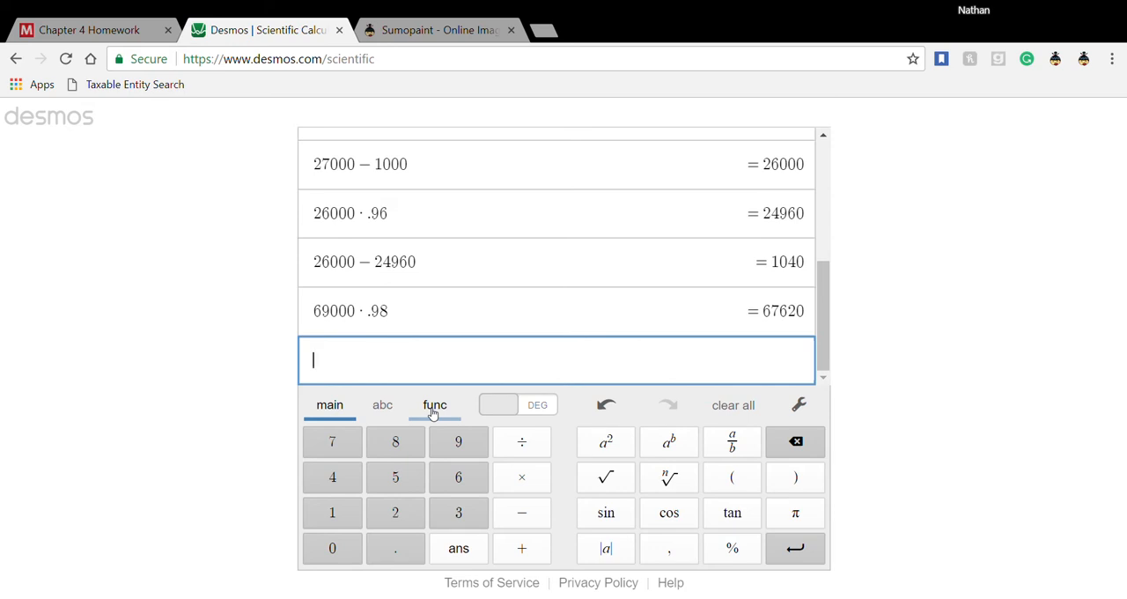
# - Return to the Chapter 4 Homework and enter a credit of 67,620 for Cash in the Aug 11 entry
pyautogui.click(106, 30)
pyautogui.click(647, 504)
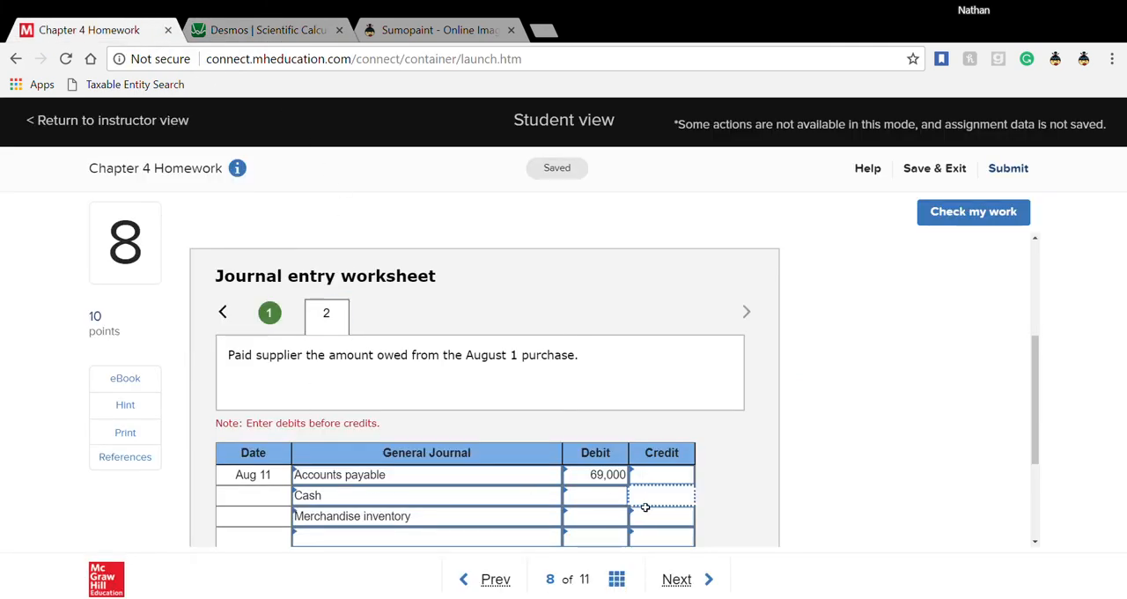
pyautogui.click(217, 34)
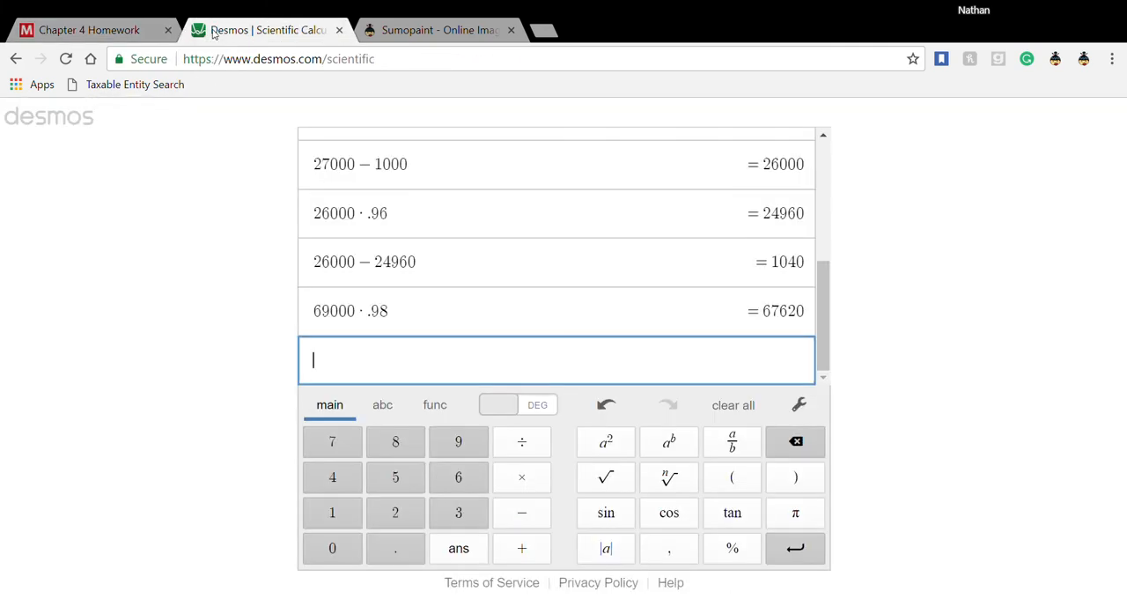
pyautogui.click(104, 35)
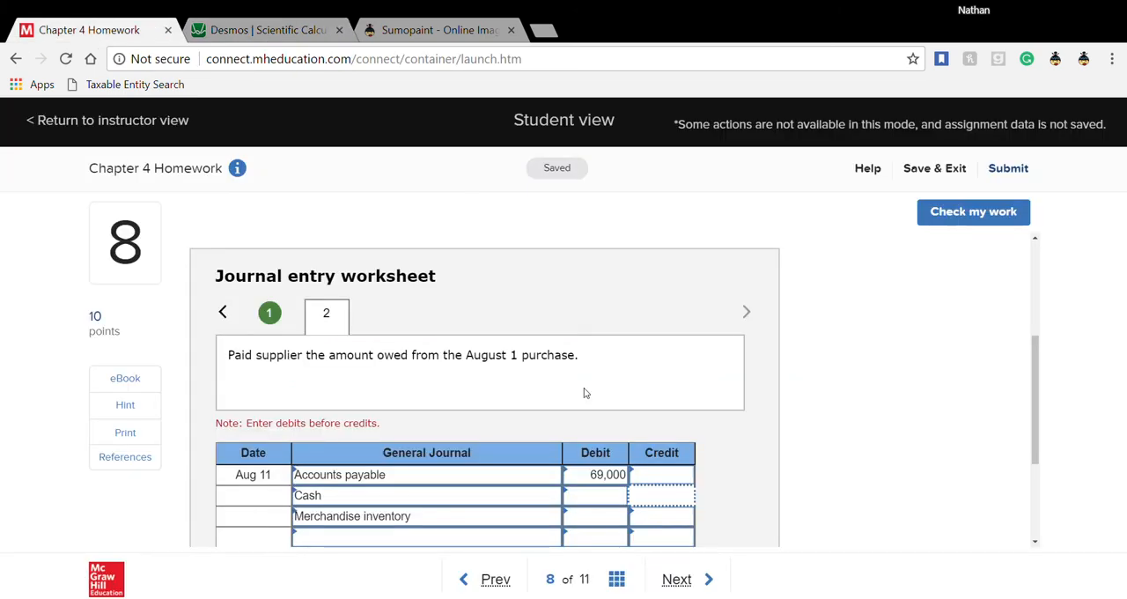
pyautogui.write('67620')
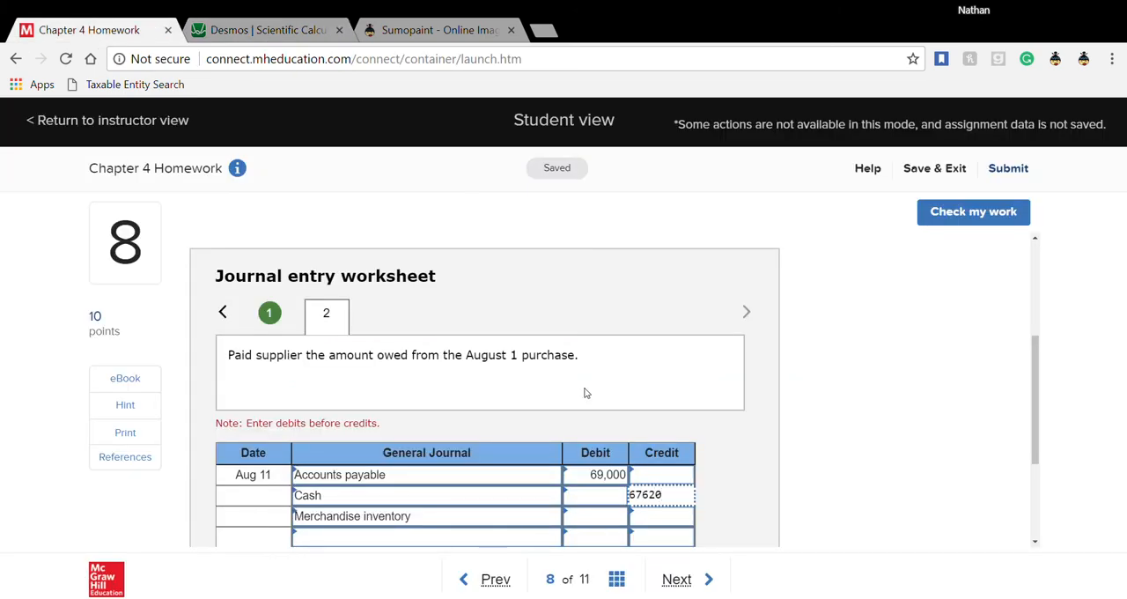
pyautogui.press('Tab')
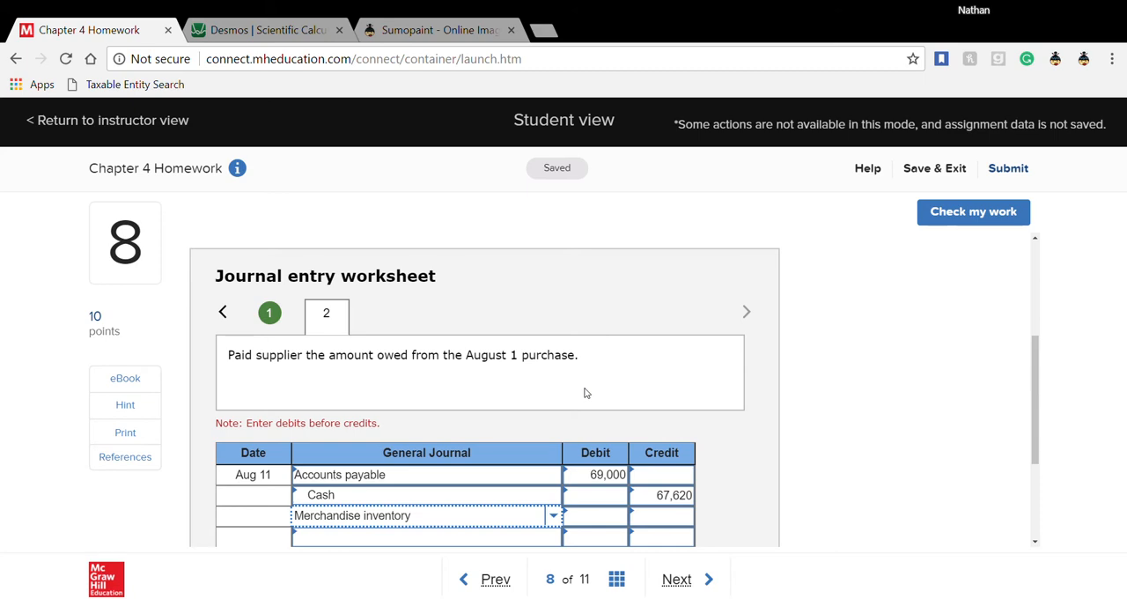
# - Switch to the Desmos calculator and calculate the discount as 69000 − 67620
pyautogui.click(303, 32)
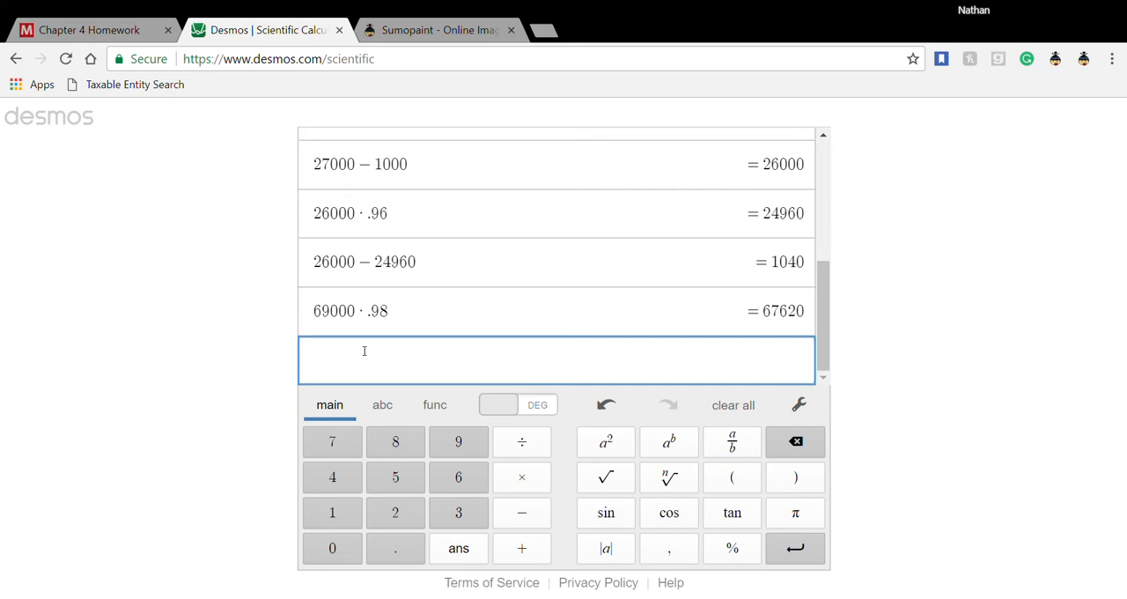
pyautogui.write('69000')
pyautogui.write('-')
pyautogui.write('67')
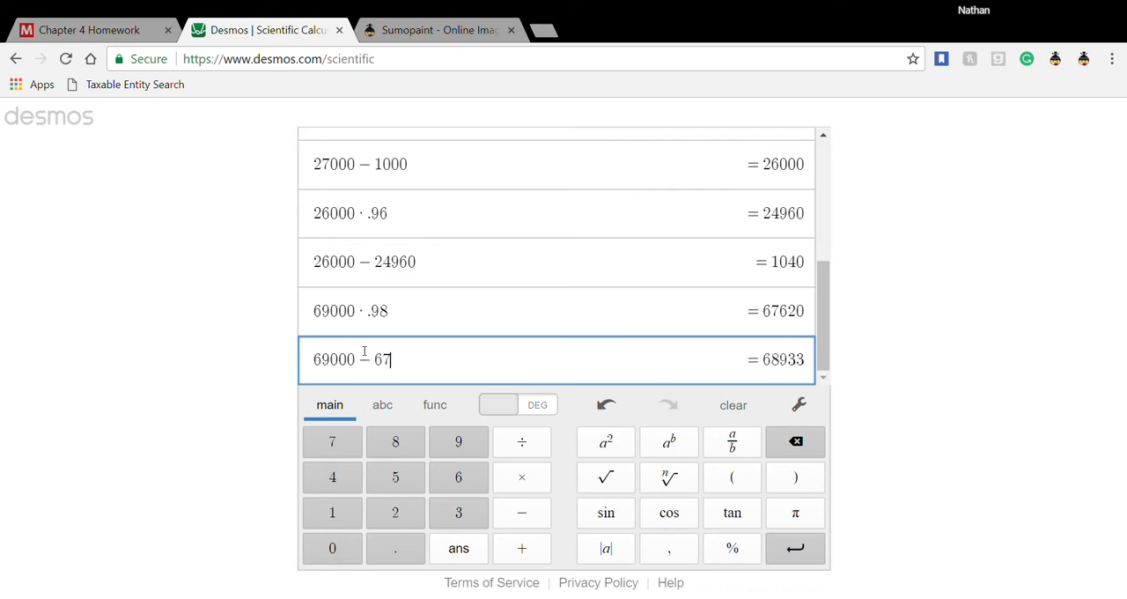
pyautogui.write('620')
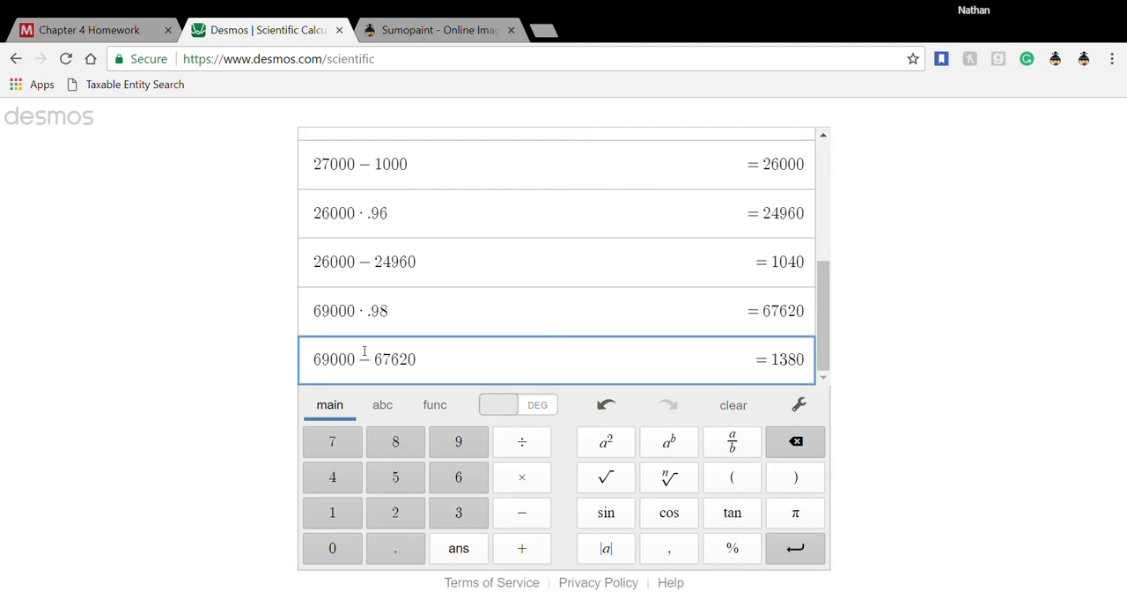
pyautogui.press('Return')
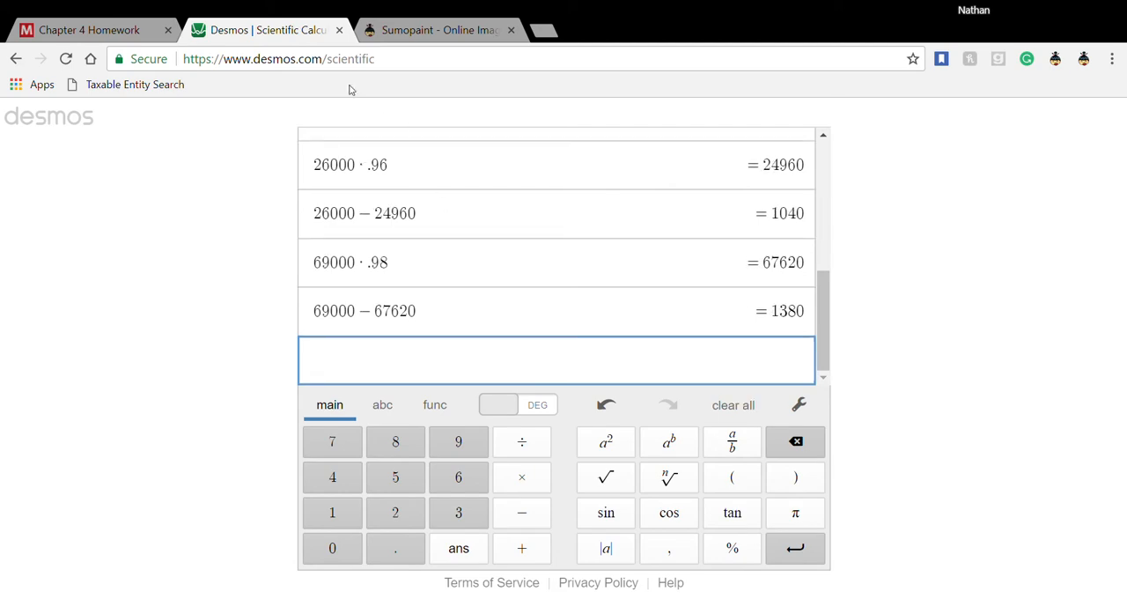
# - Return to the Chapter 4 Homework and enter a credit of 1,380 for Merchandise inventory in the Aug 11 entry
pyautogui.click(97, 30)
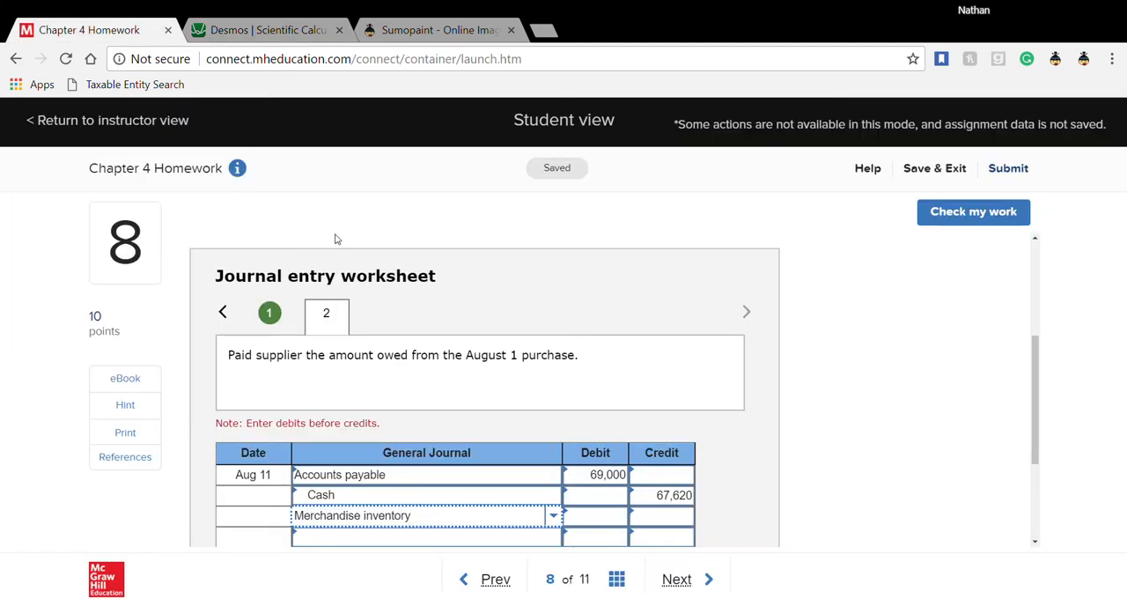
pyautogui.click(652, 522)
pyautogui.write('13')
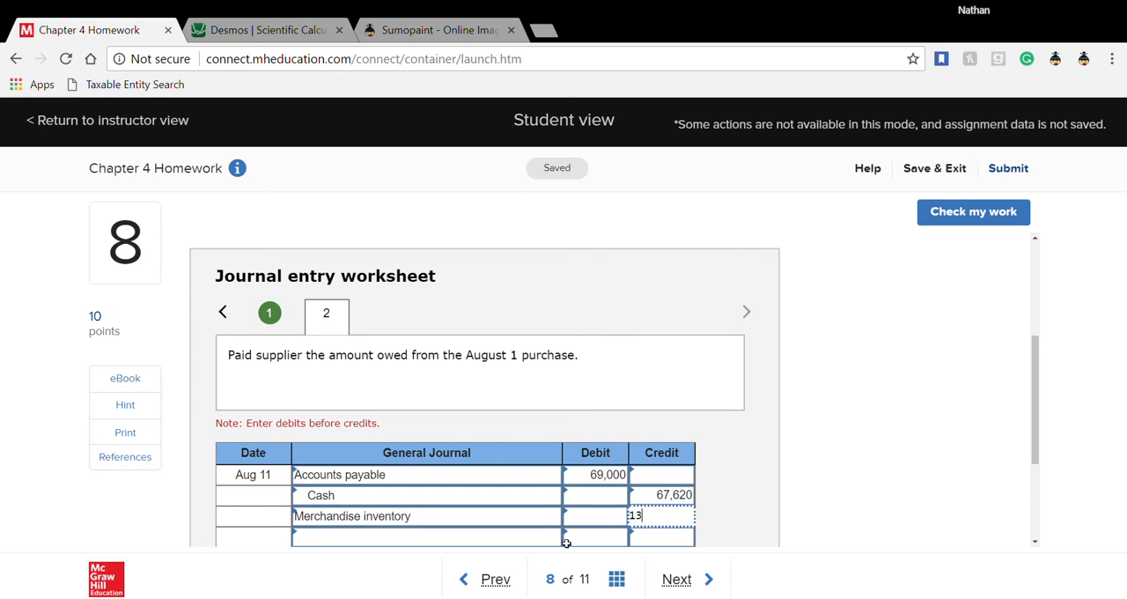
pyautogui.write('80')
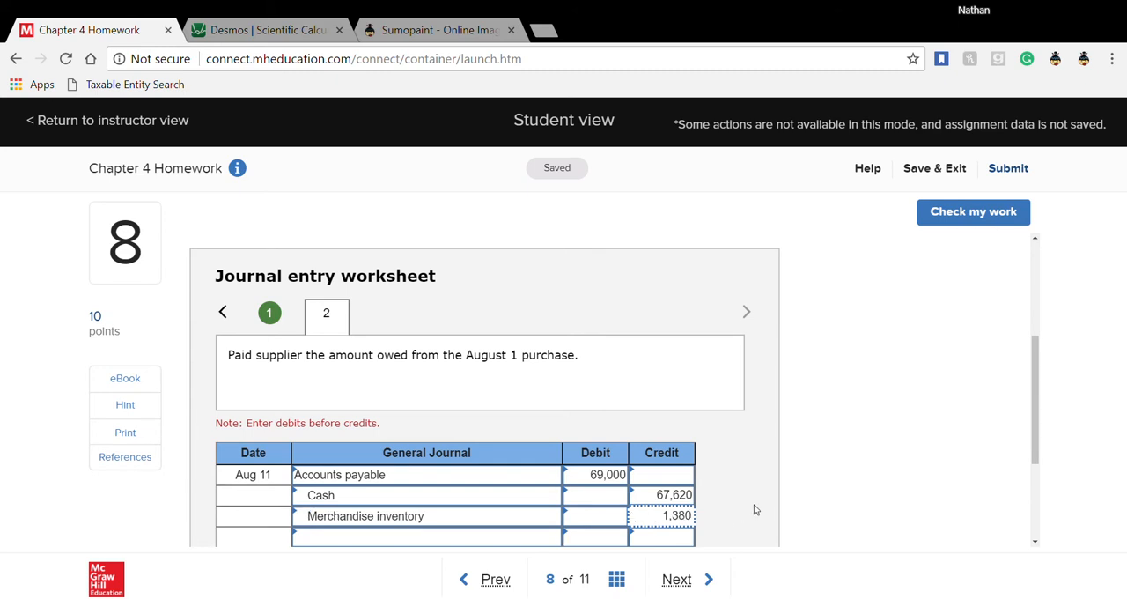
# - Check question 8's journal entries for correctness and go on to question 9
pyautogui.click(942, 213)
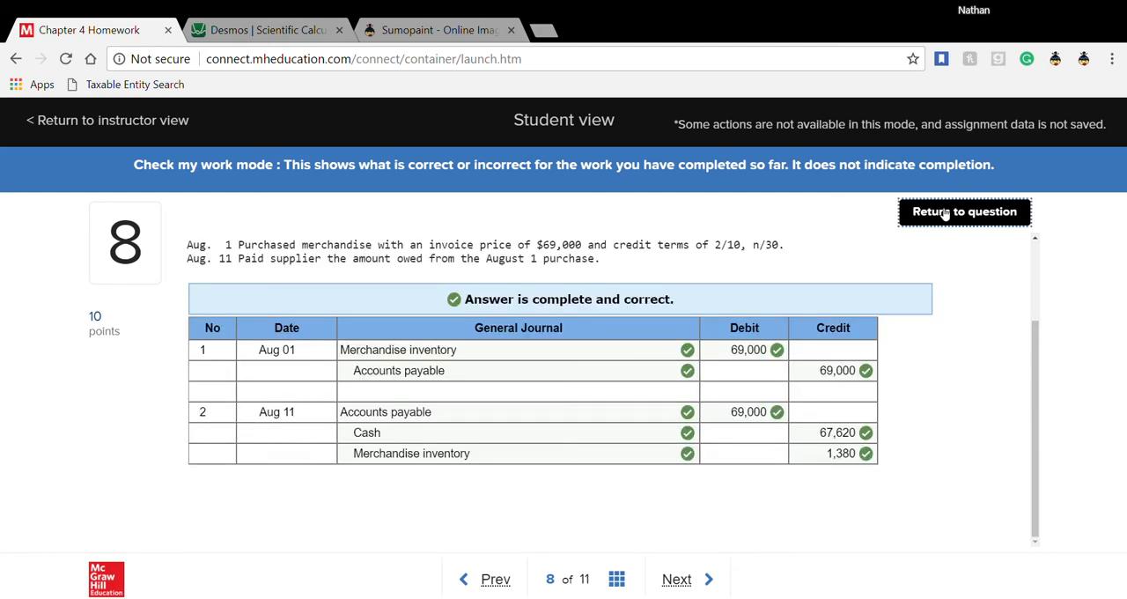
pyautogui.click(687, 584)
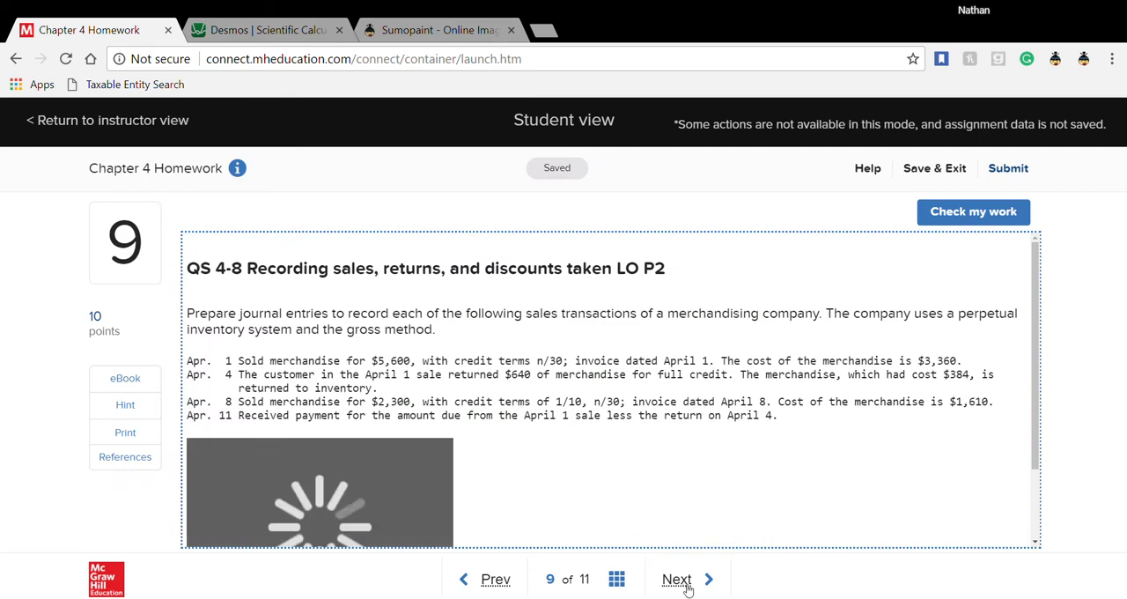
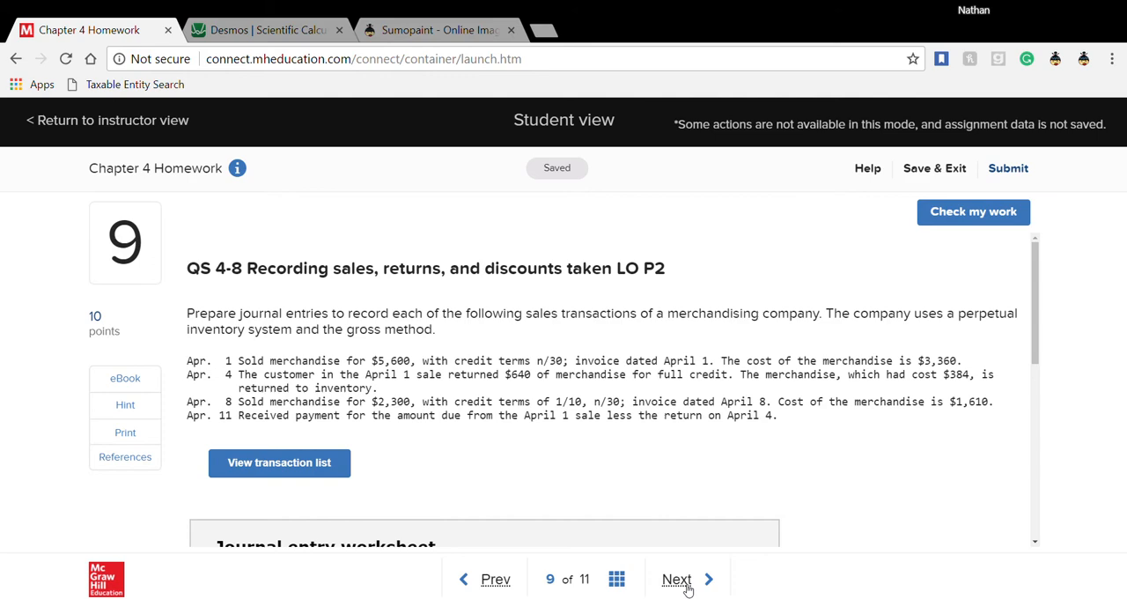
# - Read question 9's April sales transactions and look over the blank journal entry worksheet
pyautogui.scroll(-3, 685, 418)
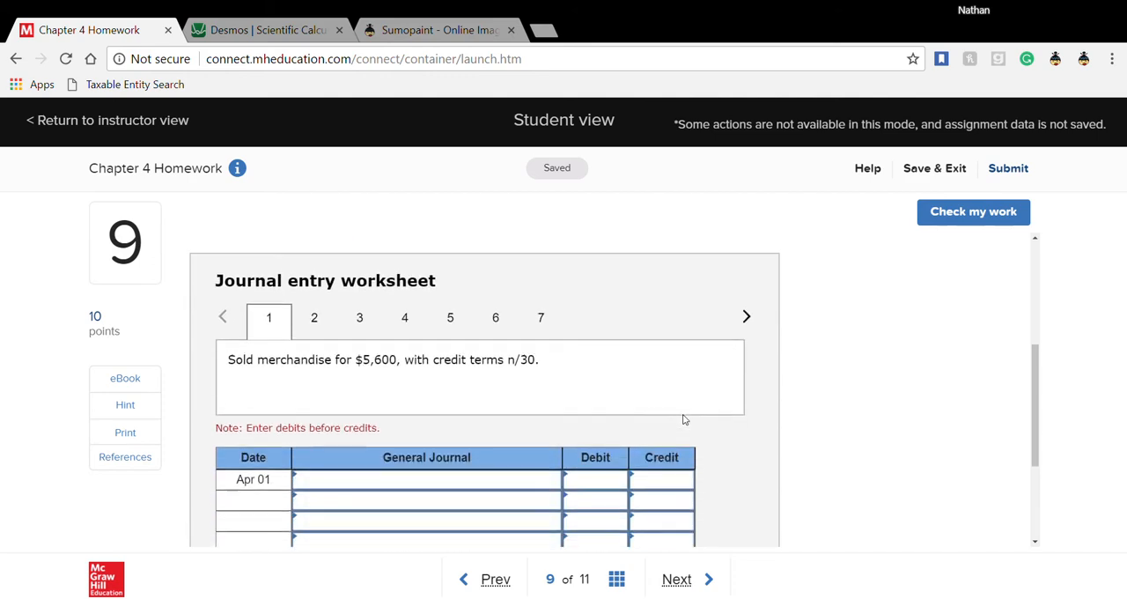
pyautogui.scroll(-1, 685, 420)
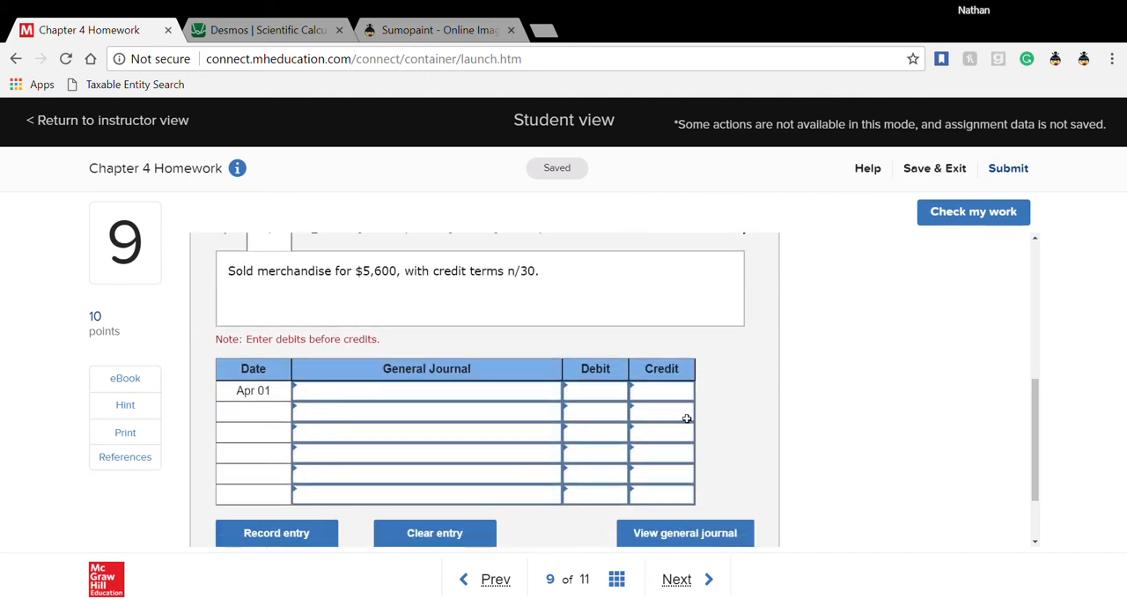
pyautogui.scroll(1, 686, 420)
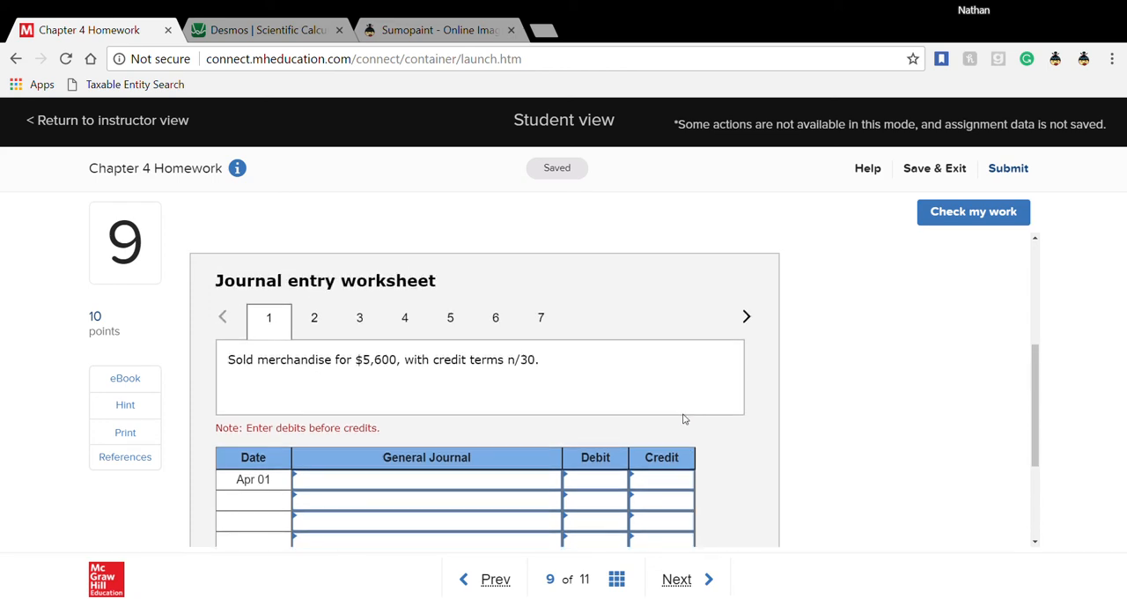
pyautogui.scroll(1, 634, 336)
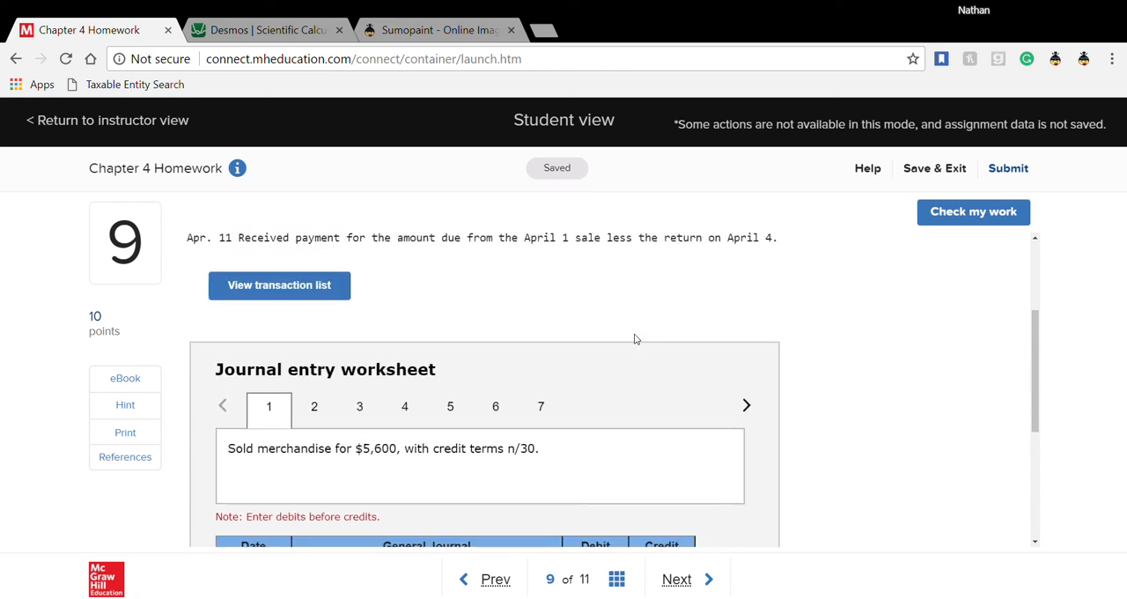
pyautogui.scroll(2, 634, 339)
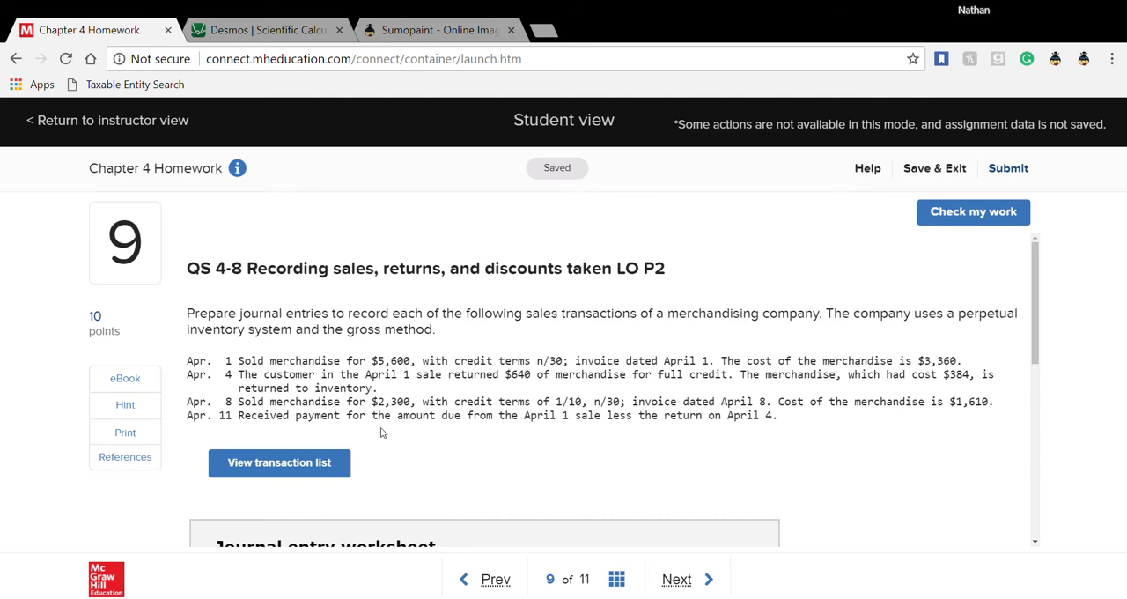
pyautogui.scroll(-3, 381, 431)
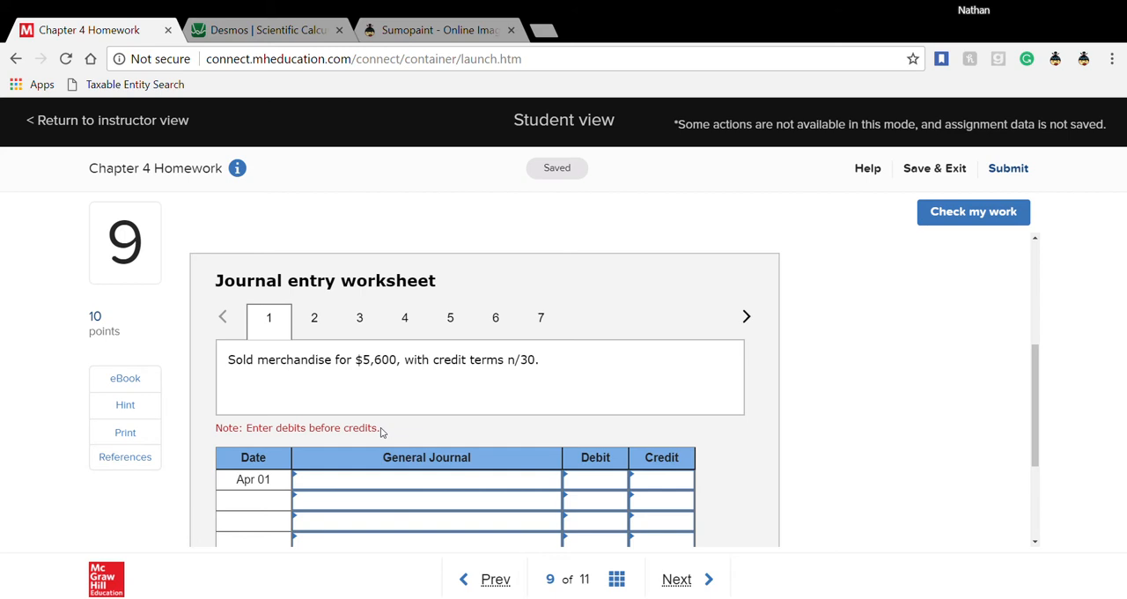
pyautogui.scroll(3, 381, 432)
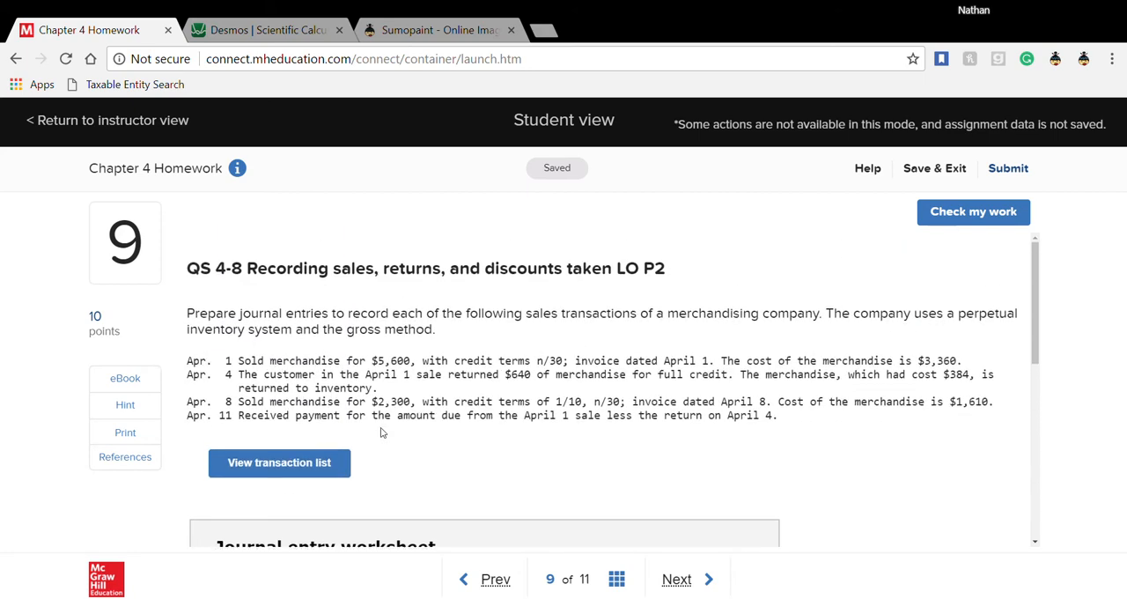
pyautogui.scroll(-5, 382, 432)
pyautogui.scroll(1, 381, 432)
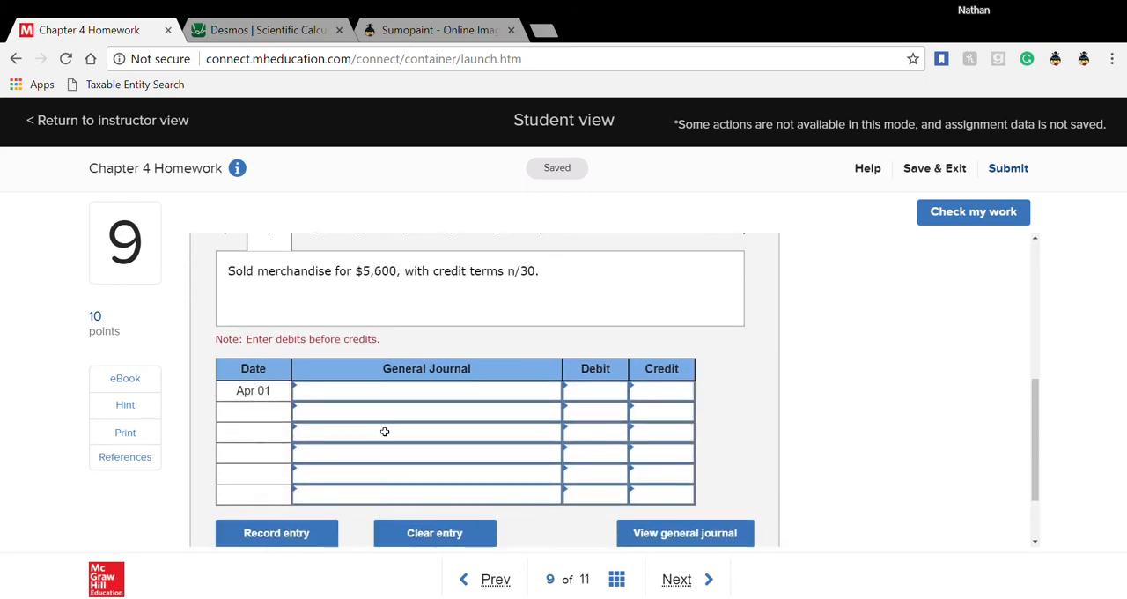
# - Choose Accounts receivable and Sales as the accounts for the first Apr 01 entry
pyautogui.click(516, 393)
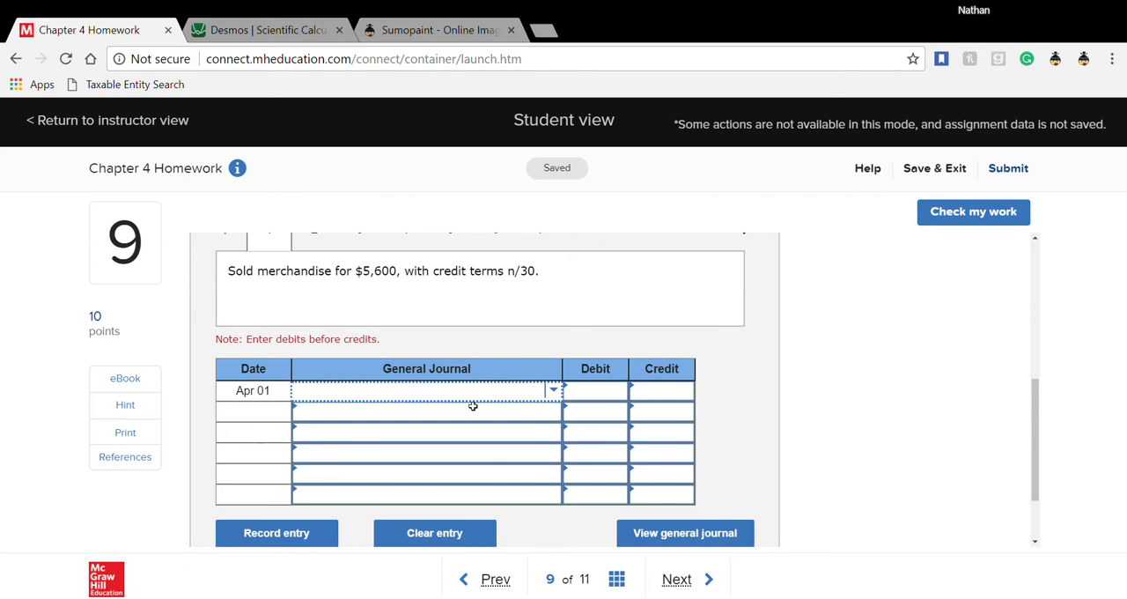
pyautogui.click(554, 390)
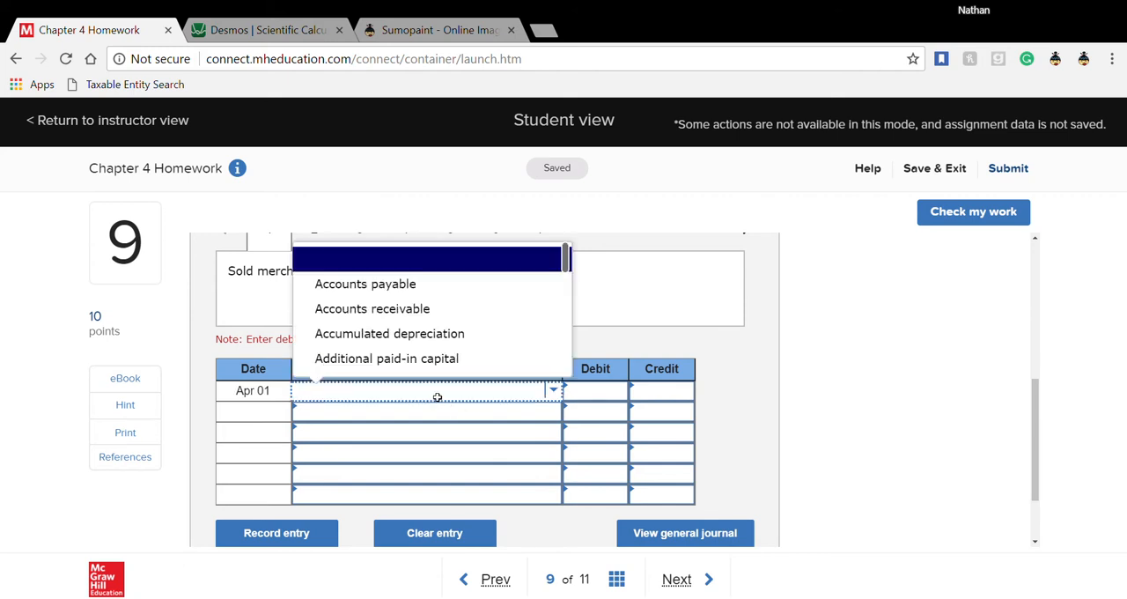
pyautogui.click(393, 315)
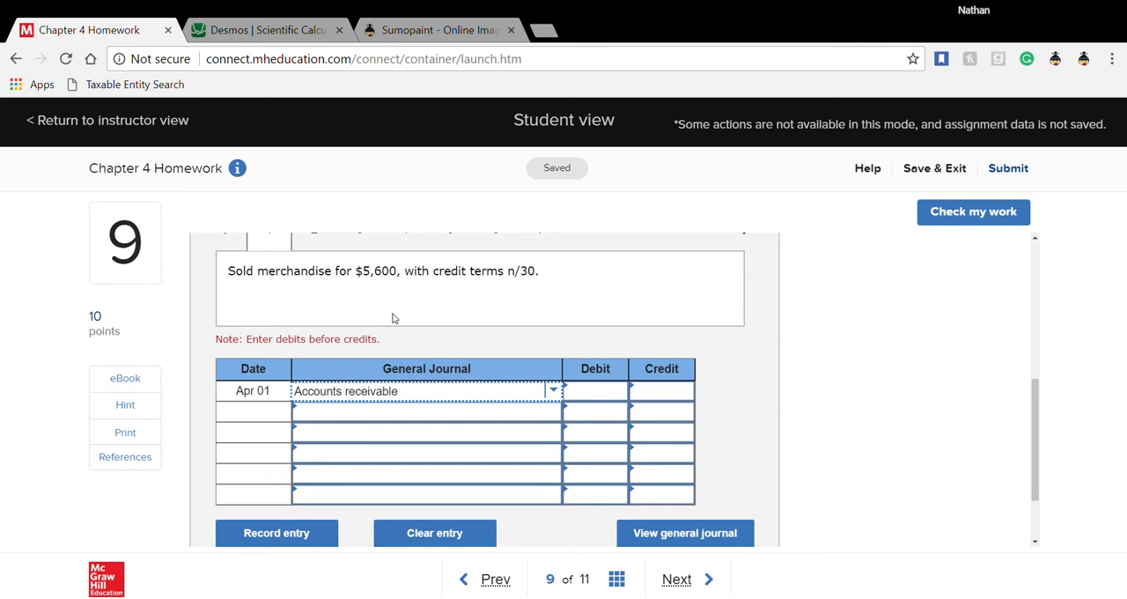
pyautogui.click(534, 422)
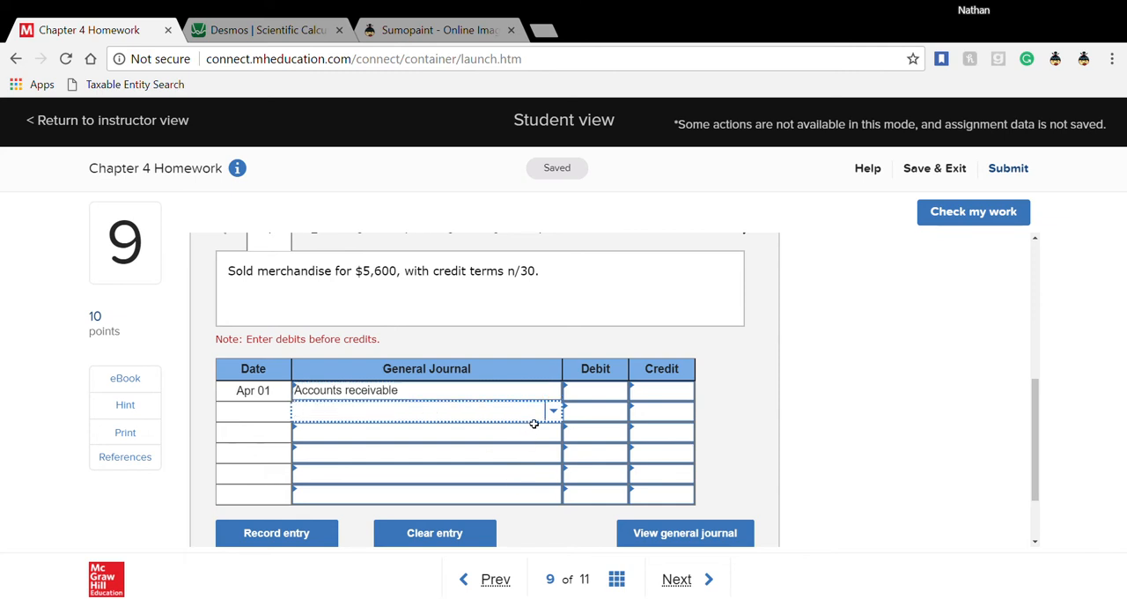
pyautogui.write('s')
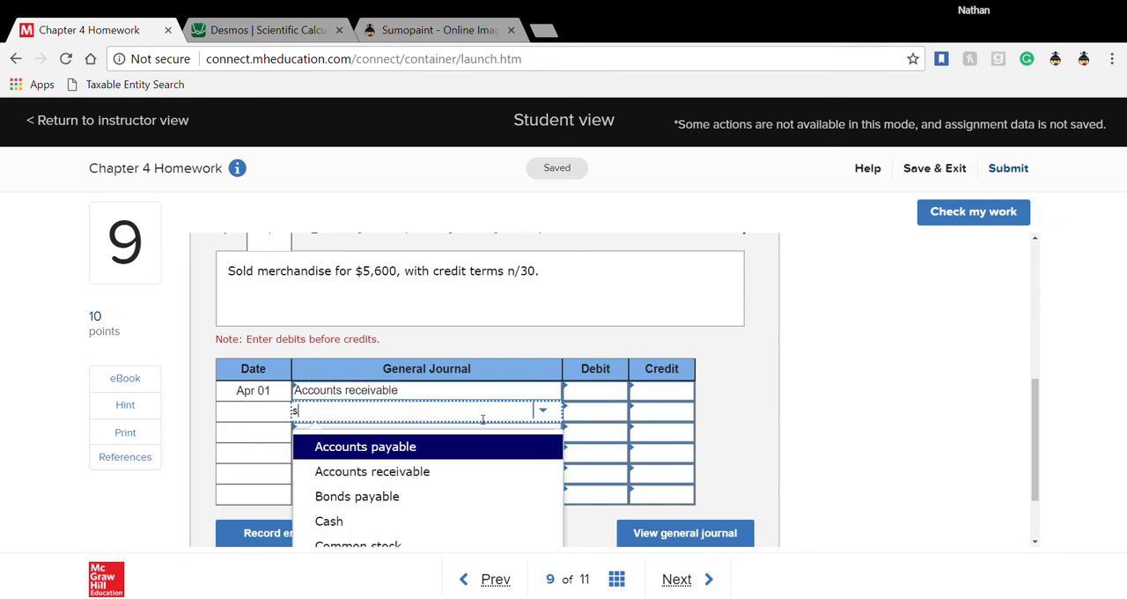
pyautogui.write('al')
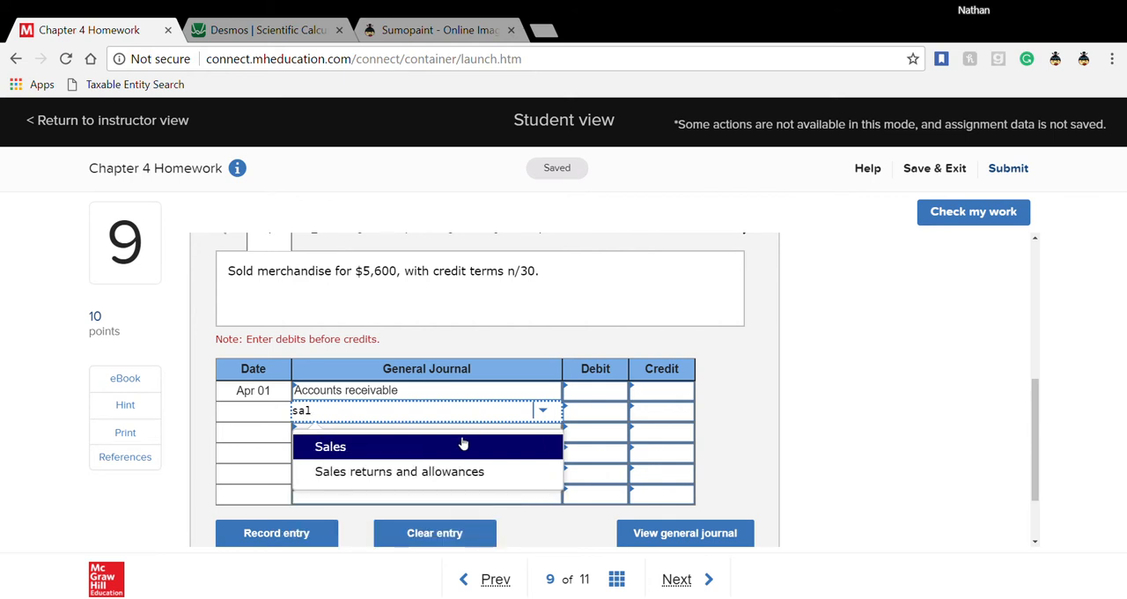
pyautogui.click(463, 444)
# - Enter a debit of 5,600 for Accounts receivable and a credit of 5,600 for Sales
pyautogui.click(595, 396)
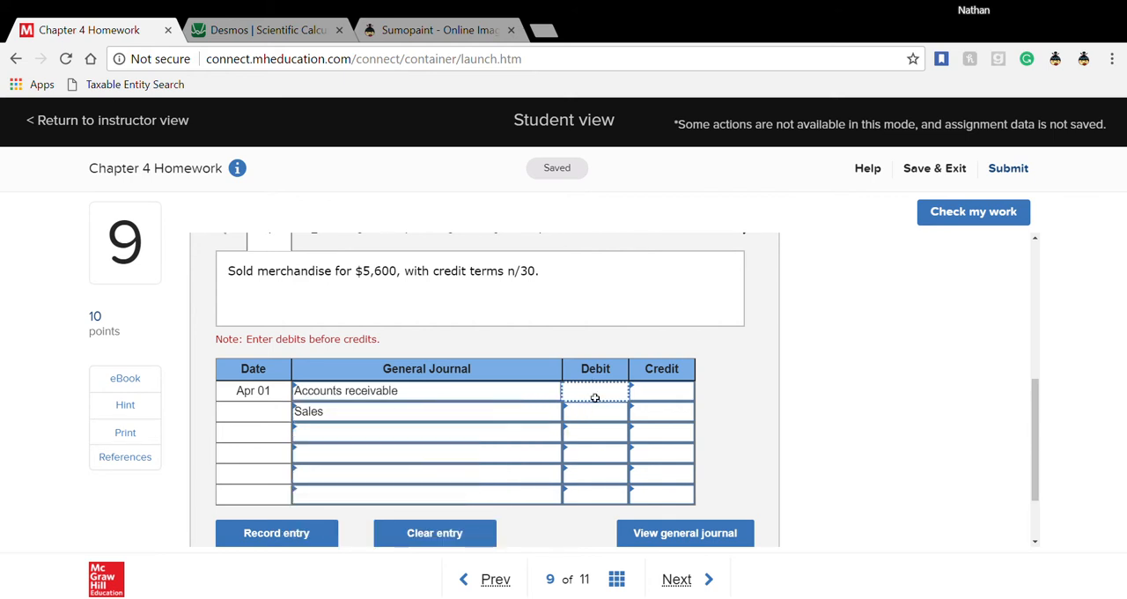
pyautogui.write('5600')
pyautogui.click(669, 420)
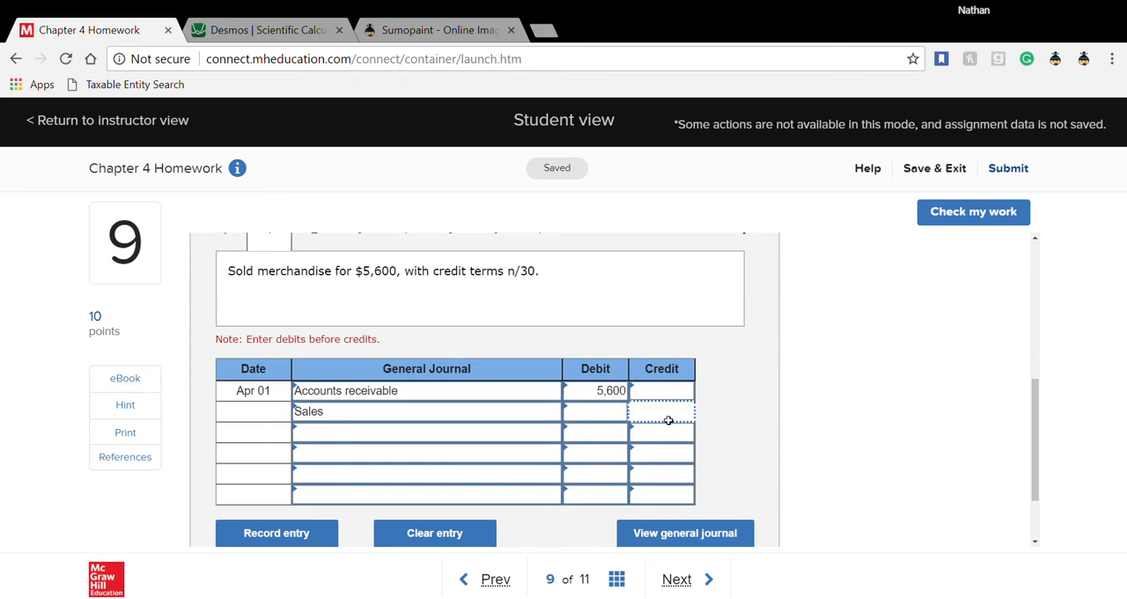
pyautogui.write('5600')
pyautogui.click(733, 420)
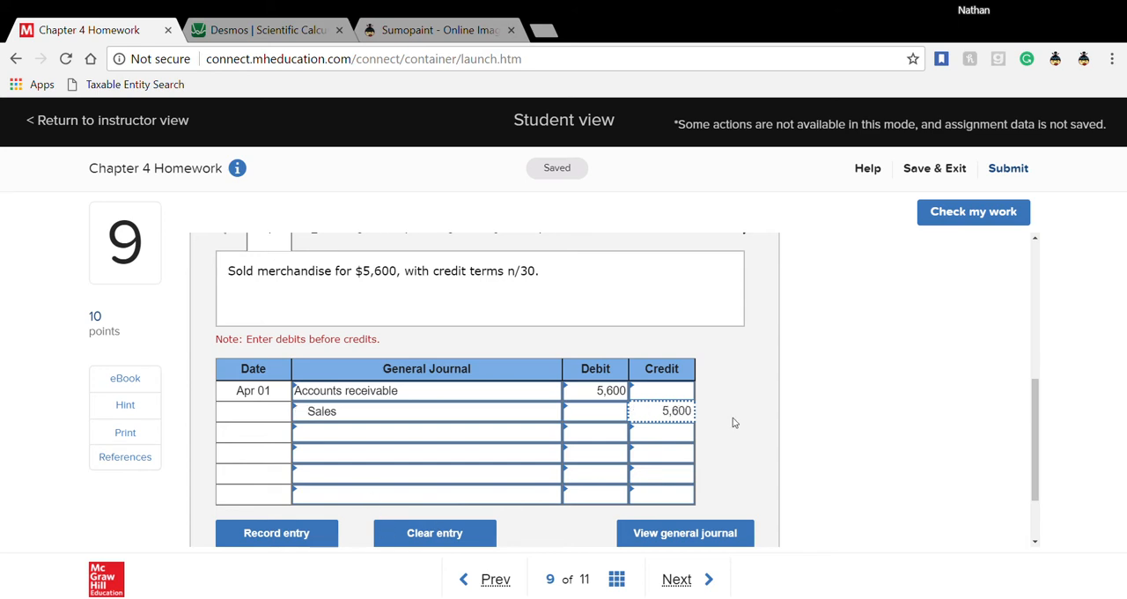
# - In worksheet entry 2, for the cost of the merchandise sold Apr 01, choose the accounts Cost of goods sold and Merchandise inventory
pyautogui.scroll(1, 734, 422)
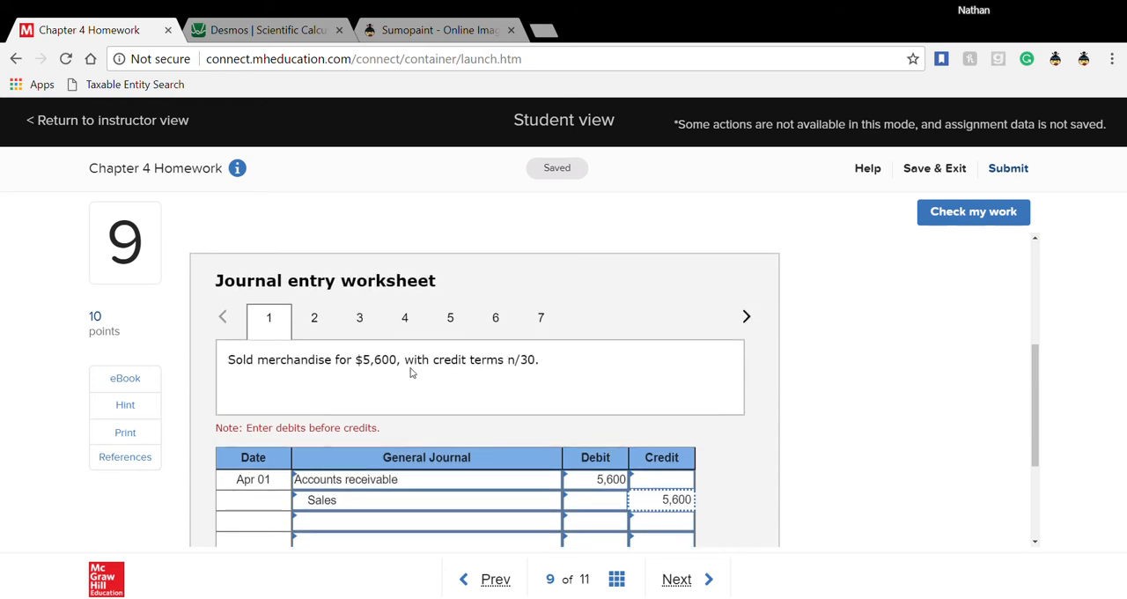
pyautogui.click(316, 319)
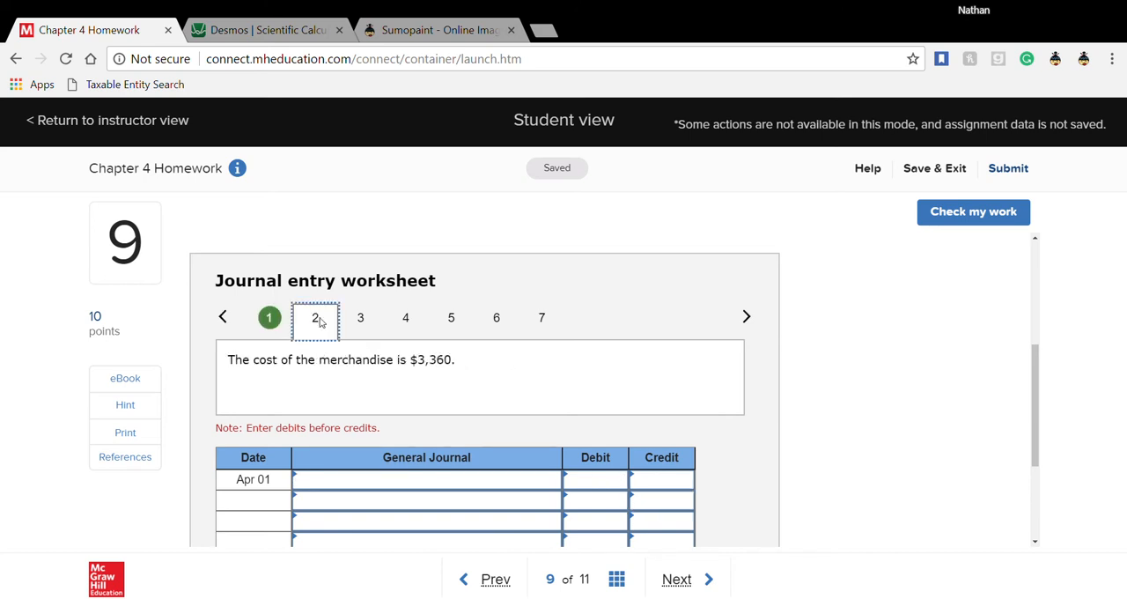
pyautogui.scroll(-2, 355, 355)
pyautogui.scroll(1, 363, 374)
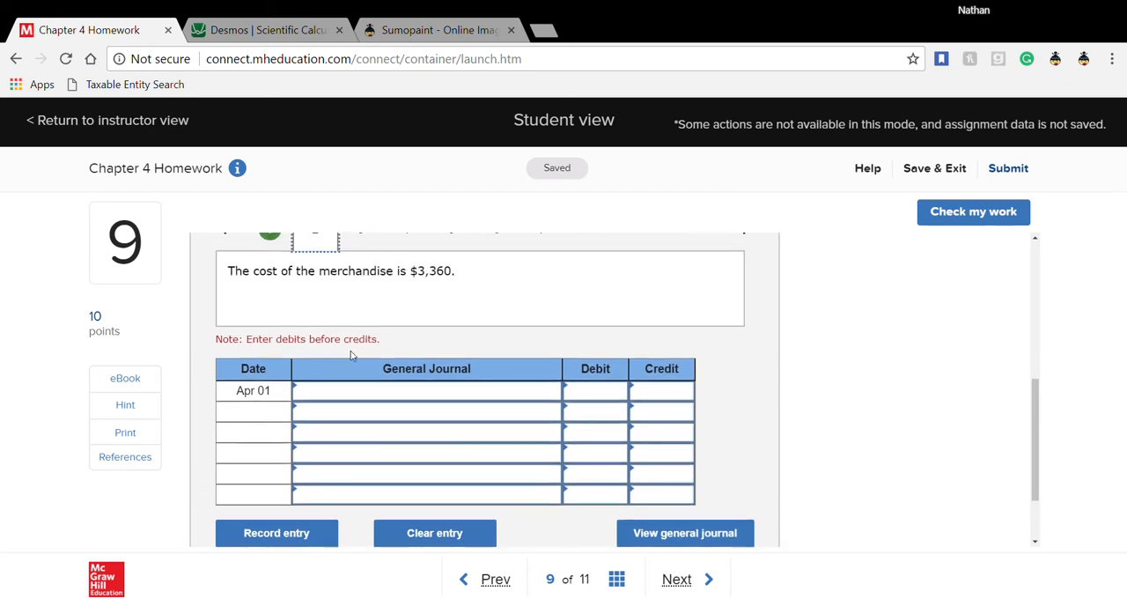
pyautogui.click(396, 399)
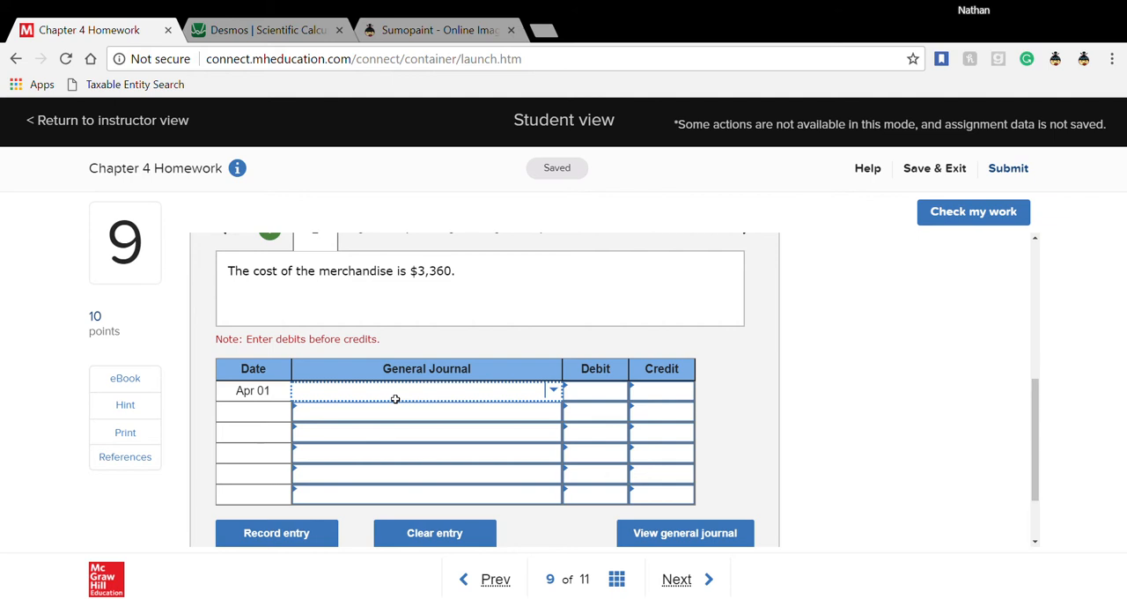
pyautogui.click(396, 399)
pyautogui.write('cost')
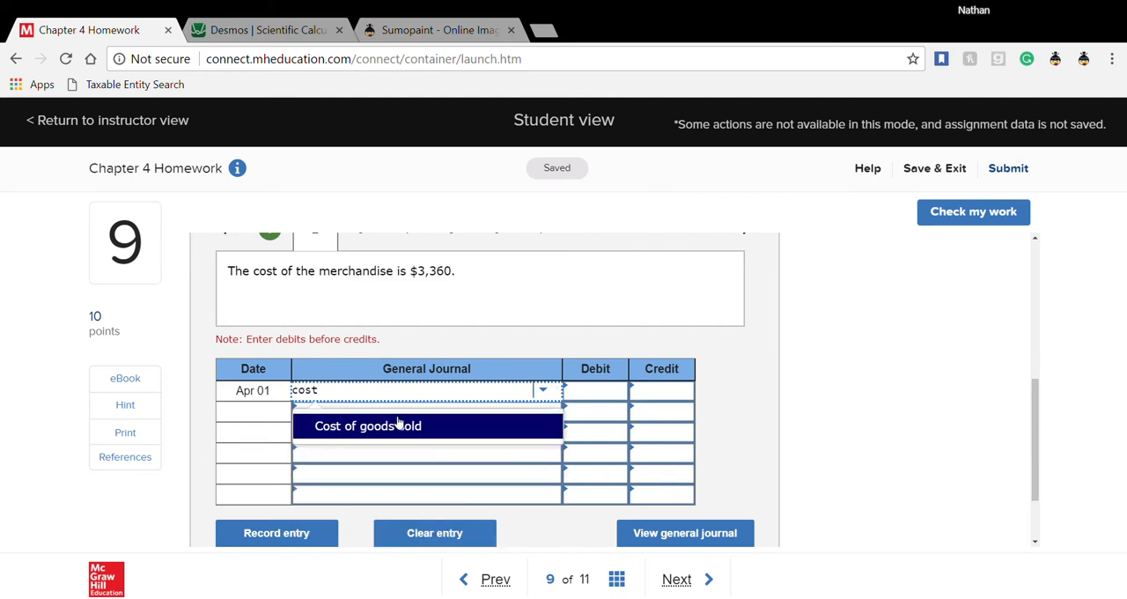
pyautogui.click(398, 423)
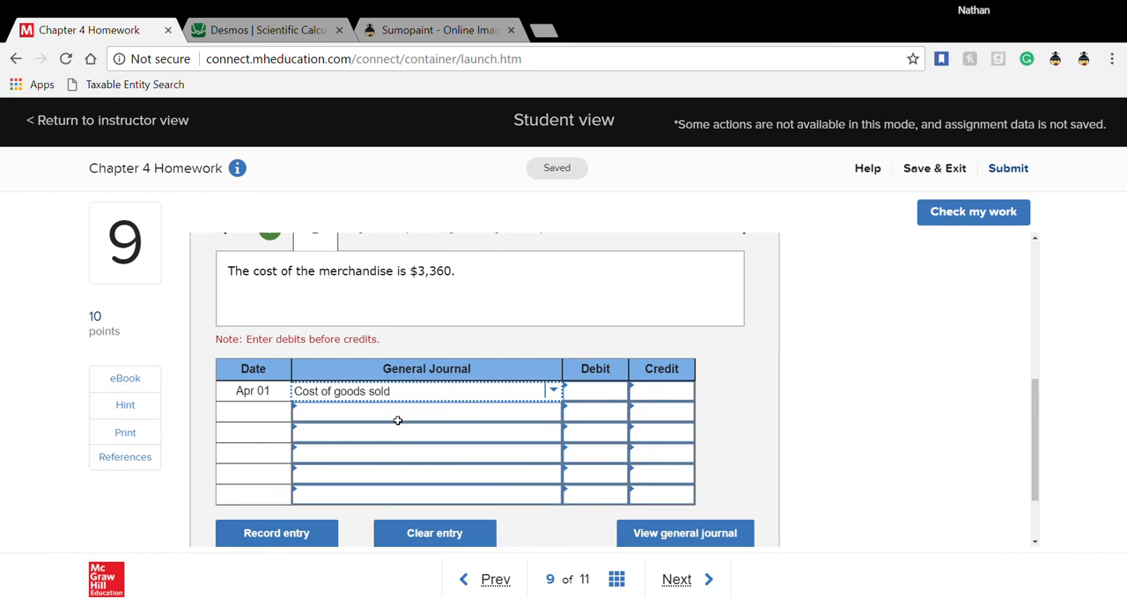
pyautogui.click(399, 420)
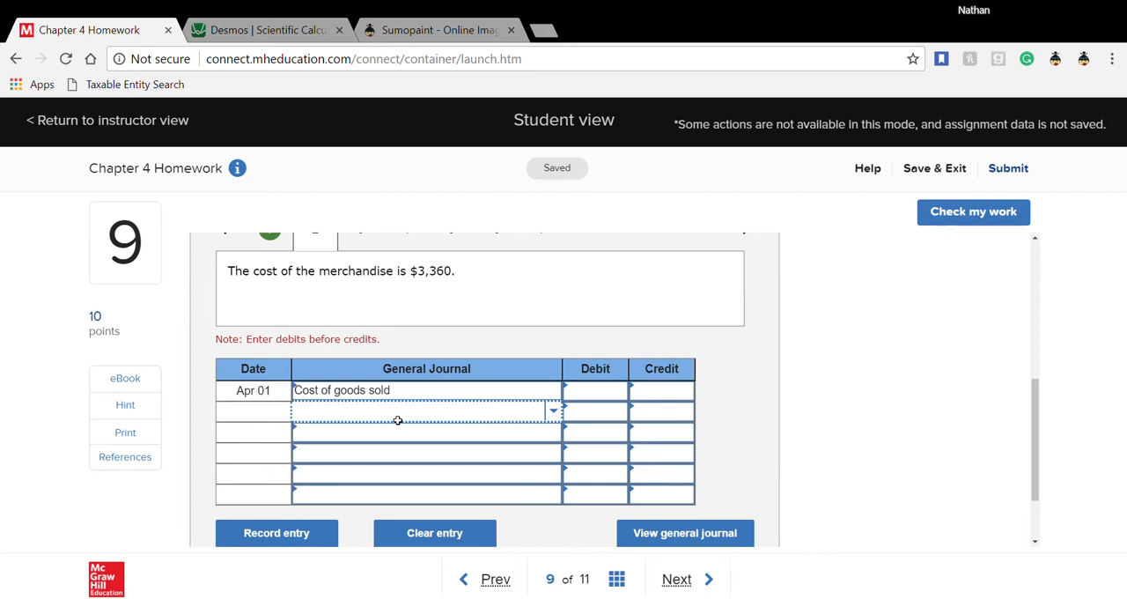
pyautogui.write('merc')
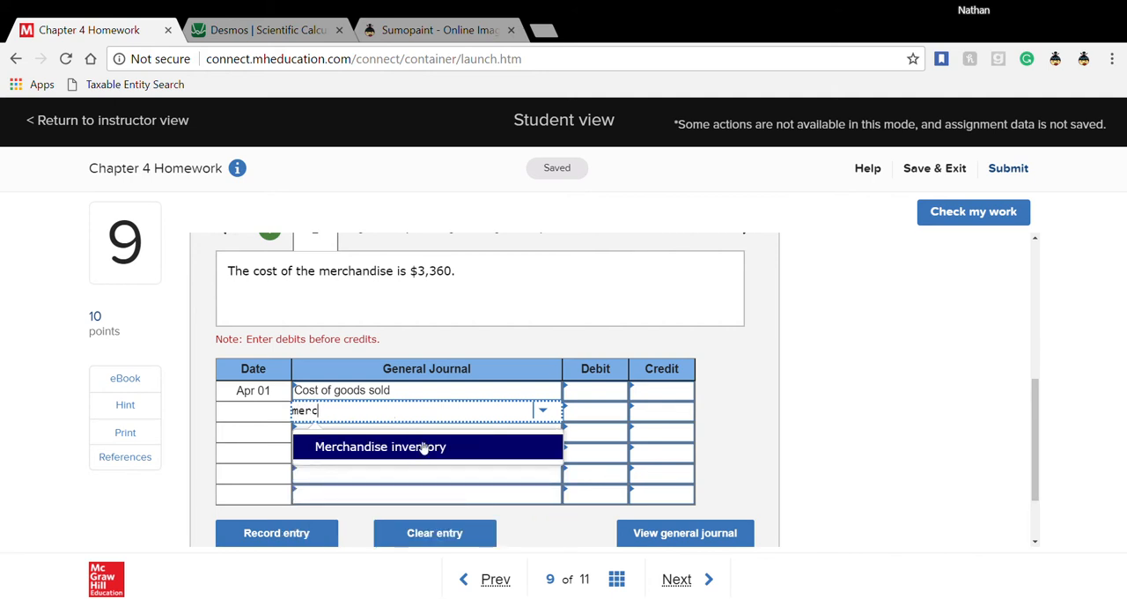
pyautogui.click(423, 447)
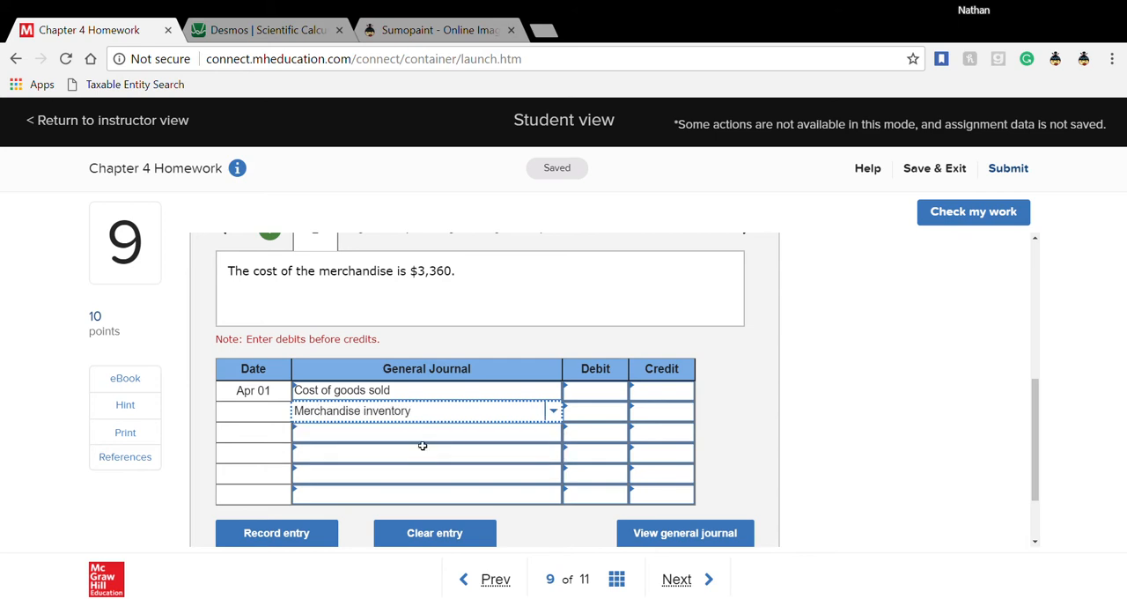
# - Enter a debit of 3,360 for Cost of goods sold and a credit of 3,360 for Merchandise inventory
pyautogui.click(595, 400)
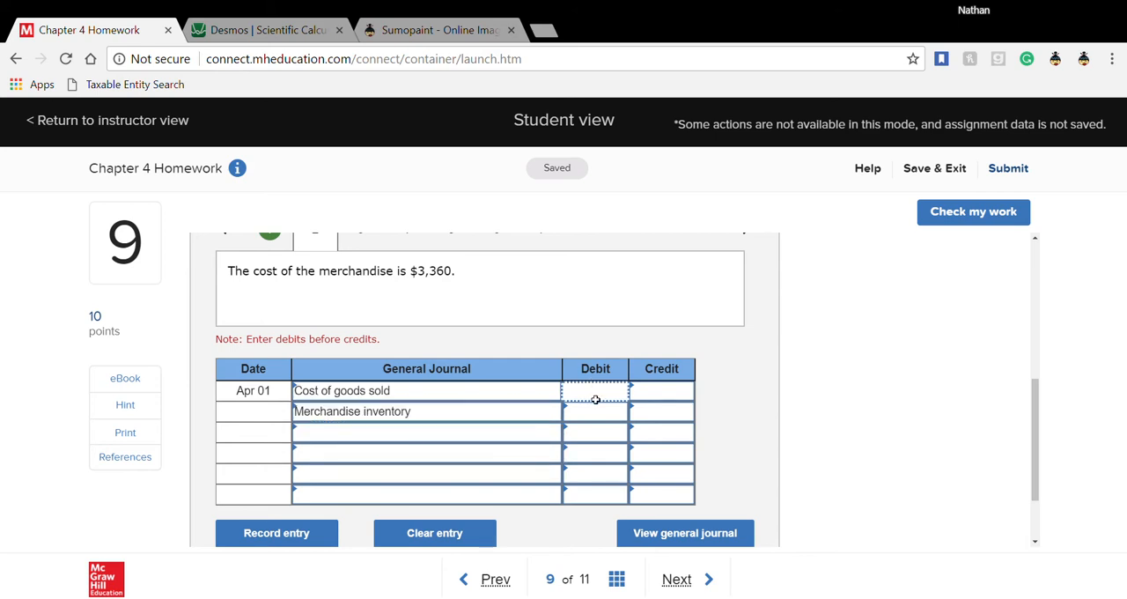
pyautogui.write('3360')
pyautogui.click(650, 414)
pyautogui.write('3360')
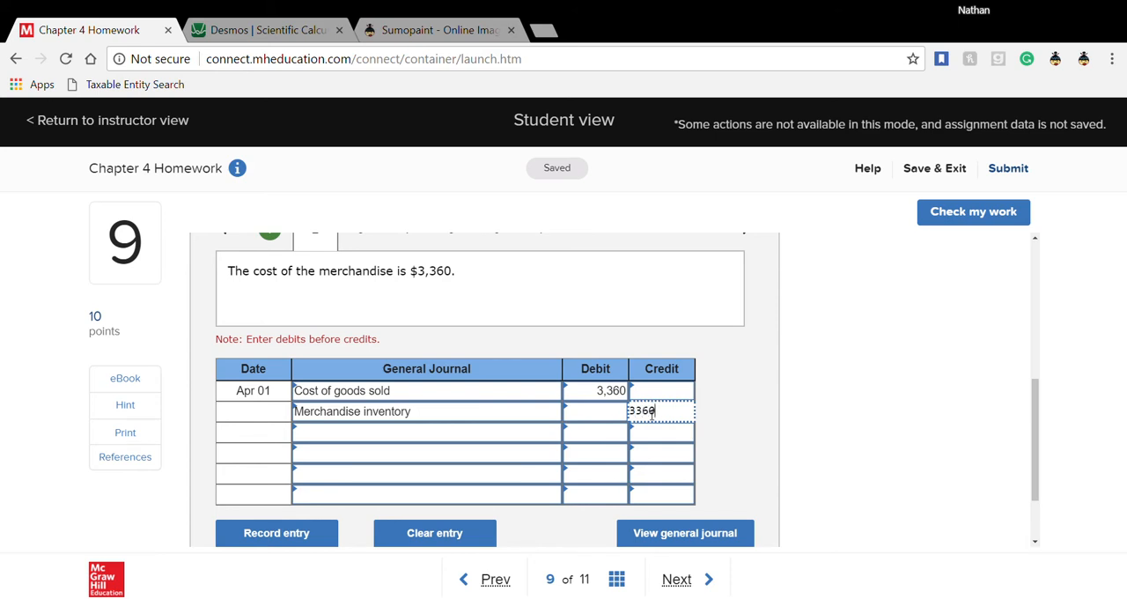
pyautogui.click(736, 421)
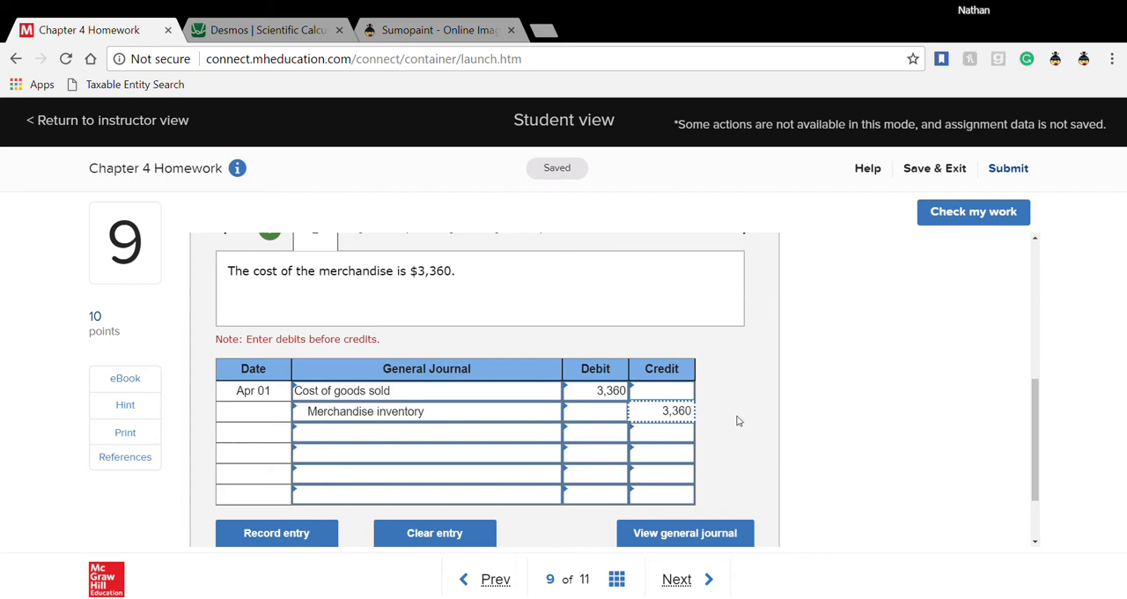
# - Check question 9's two Apr 01 entries for correctness and return to the journal entry worksheet
pyautogui.scroll(1, 739, 421)
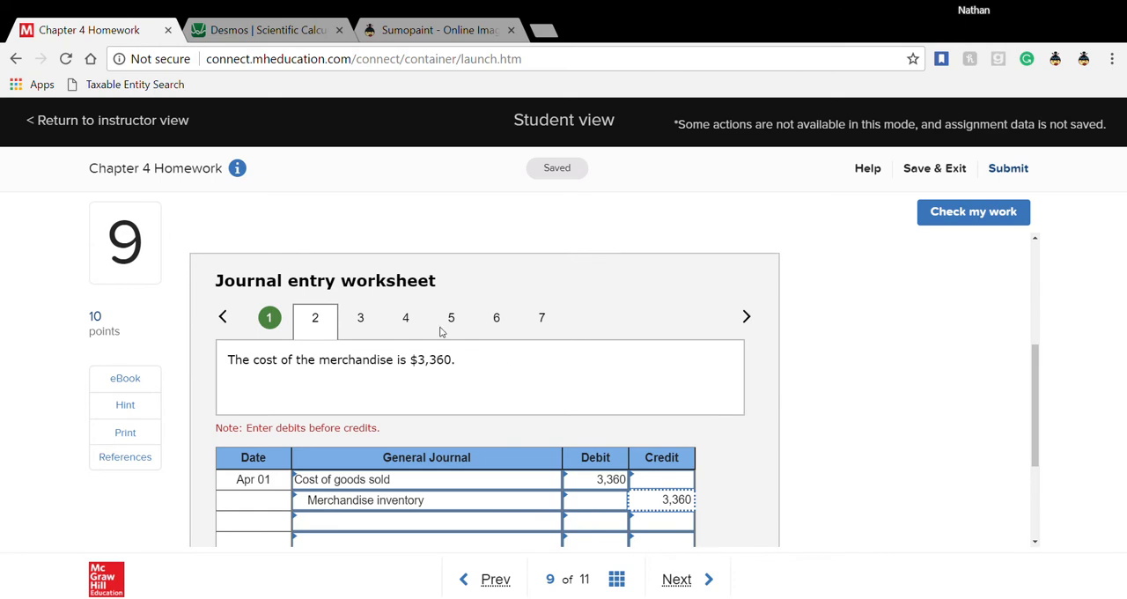
pyautogui.scroll(-1, 386, 341)
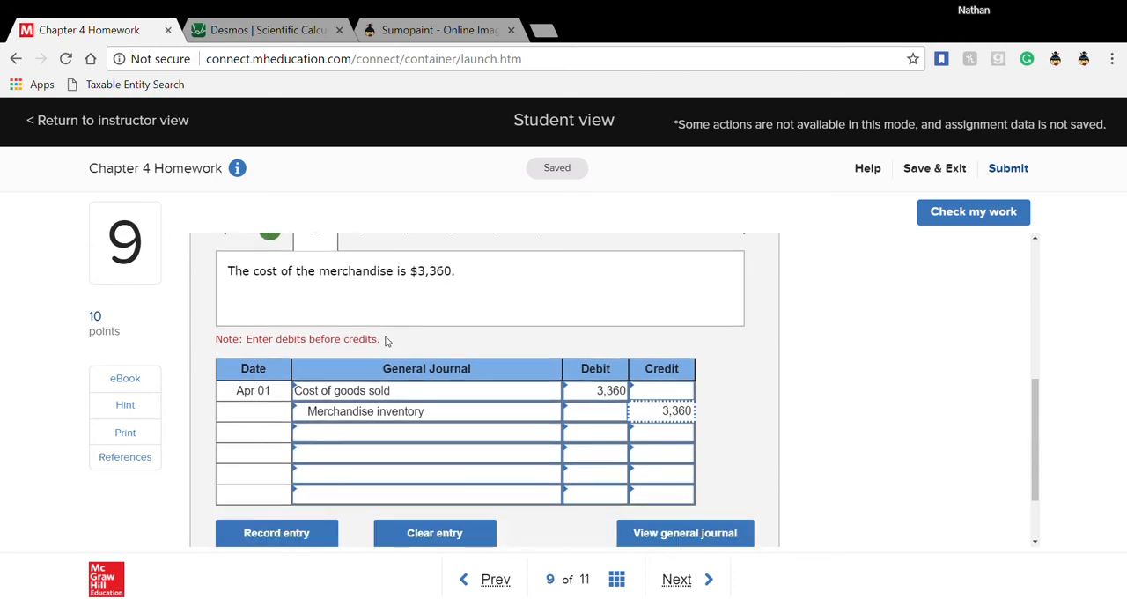
pyautogui.click(936, 220)
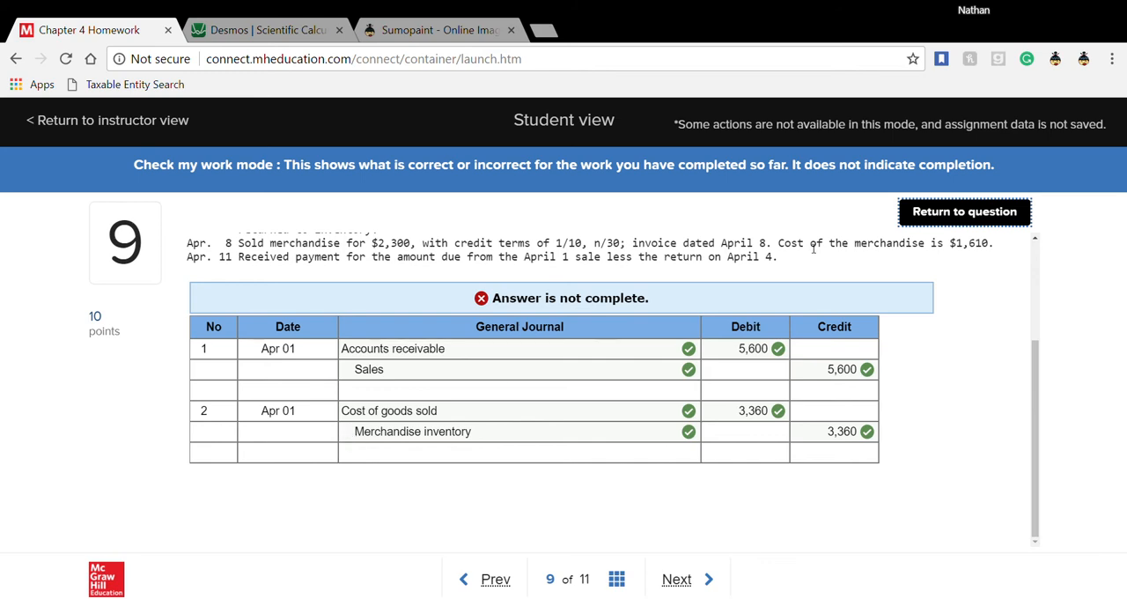
pyautogui.click(929, 213)
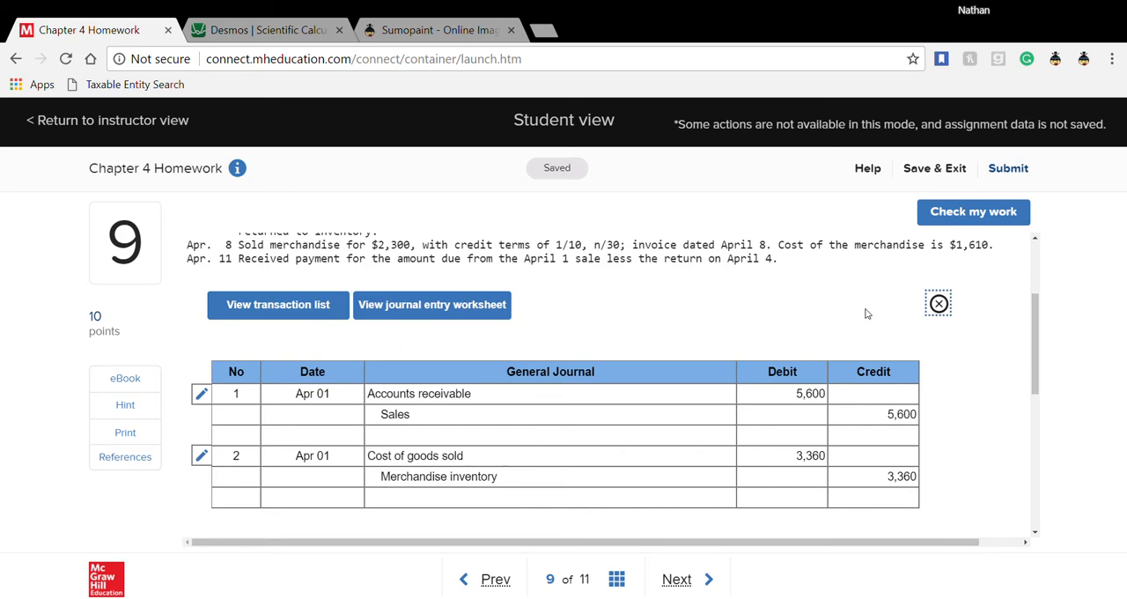
pyautogui.click(939, 303)
# - Open worksheet entry 3 for the Apr 04 customer return of merchandise
pyautogui.scroll(-2, 406, 318)
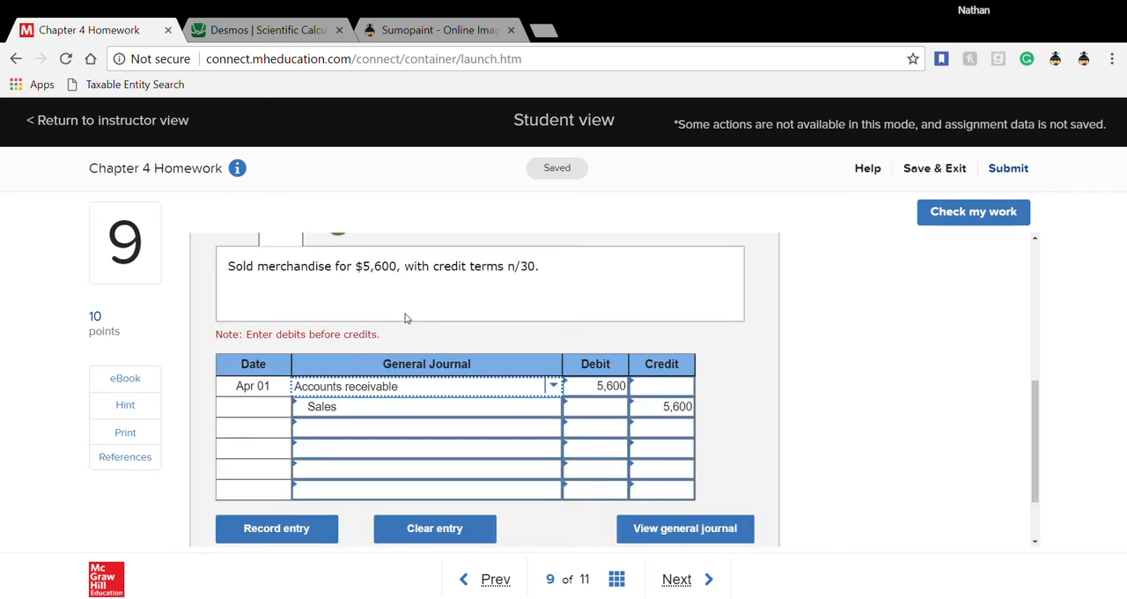
pyautogui.scroll(1, 406, 318)
pyautogui.click(384, 317)
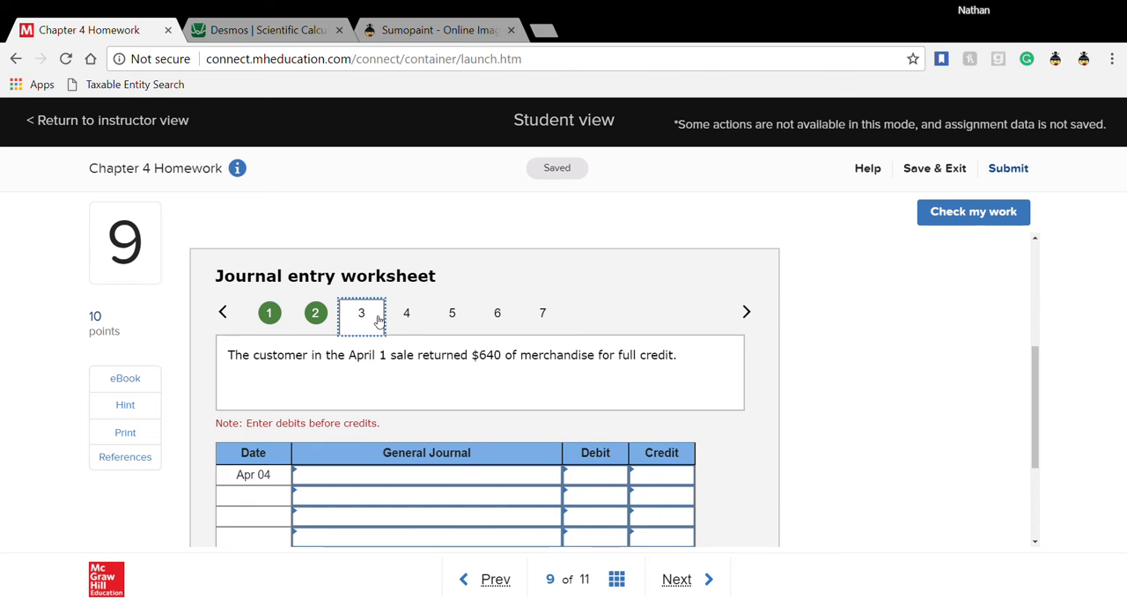
# - Review the Apr 01 entries in worksheet entries 2 and 1, and return to worksheet entry 3
pyautogui.scroll(-1, 378, 321)
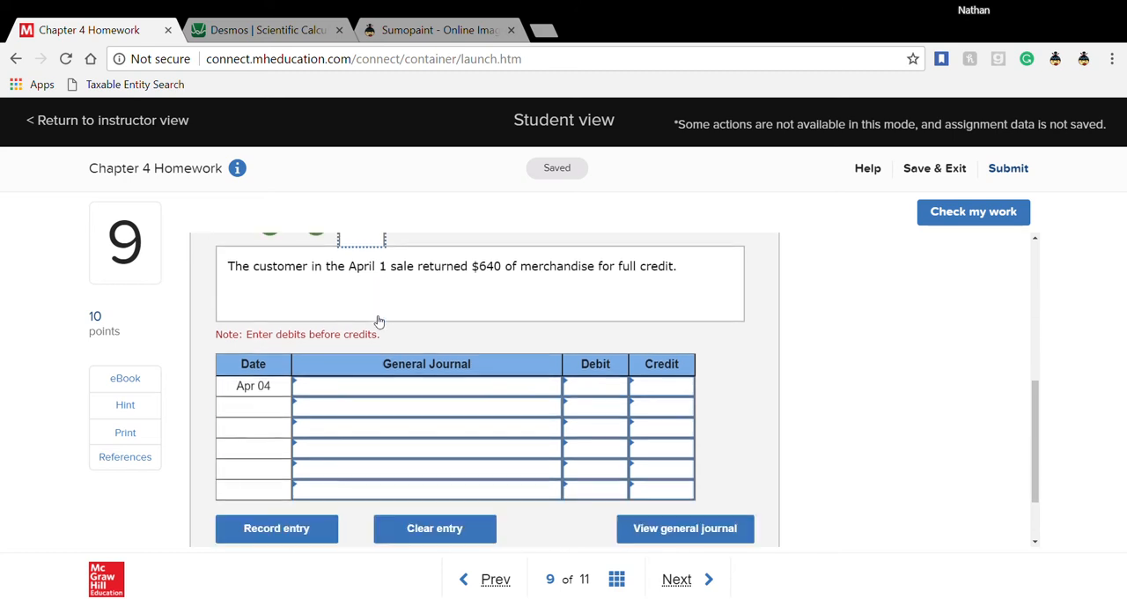
pyautogui.click(428, 395)
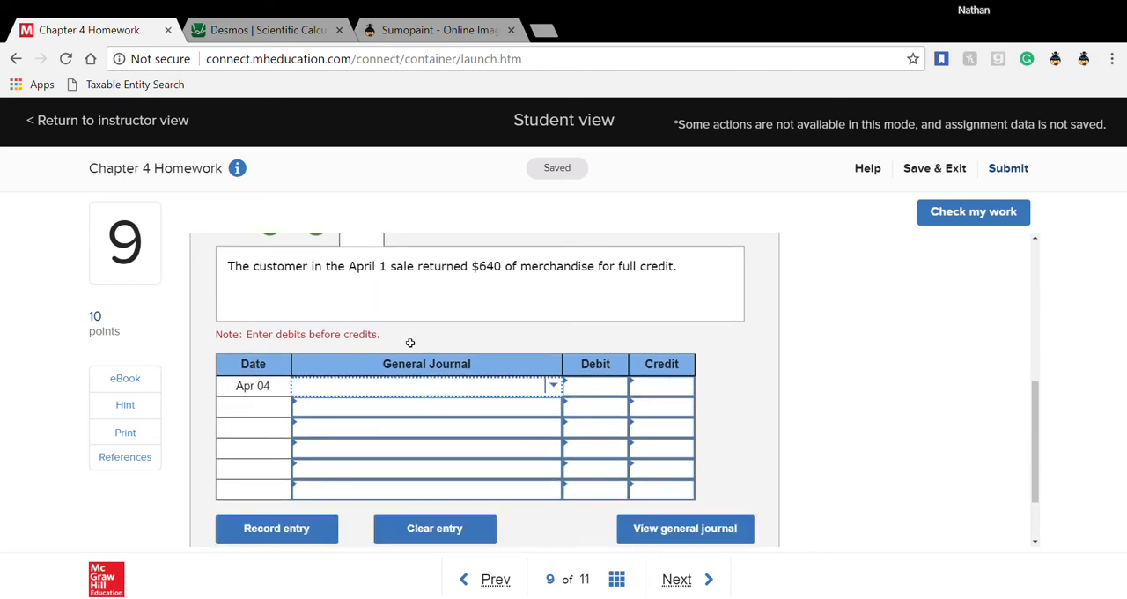
pyautogui.scroll(1, 385, 313)
pyautogui.click(329, 323)
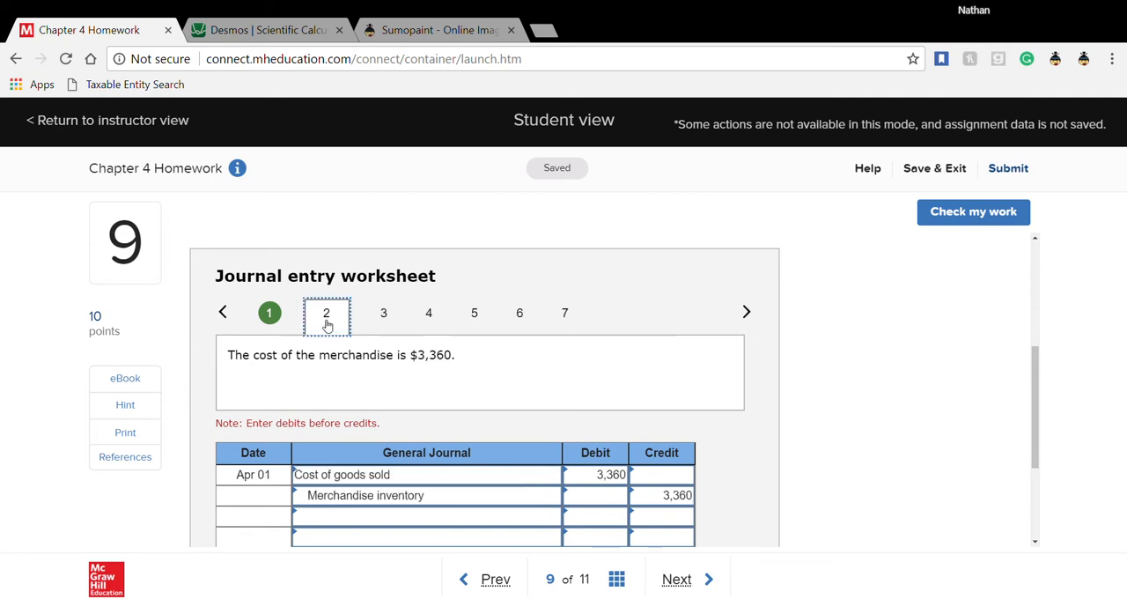
pyautogui.click(279, 322)
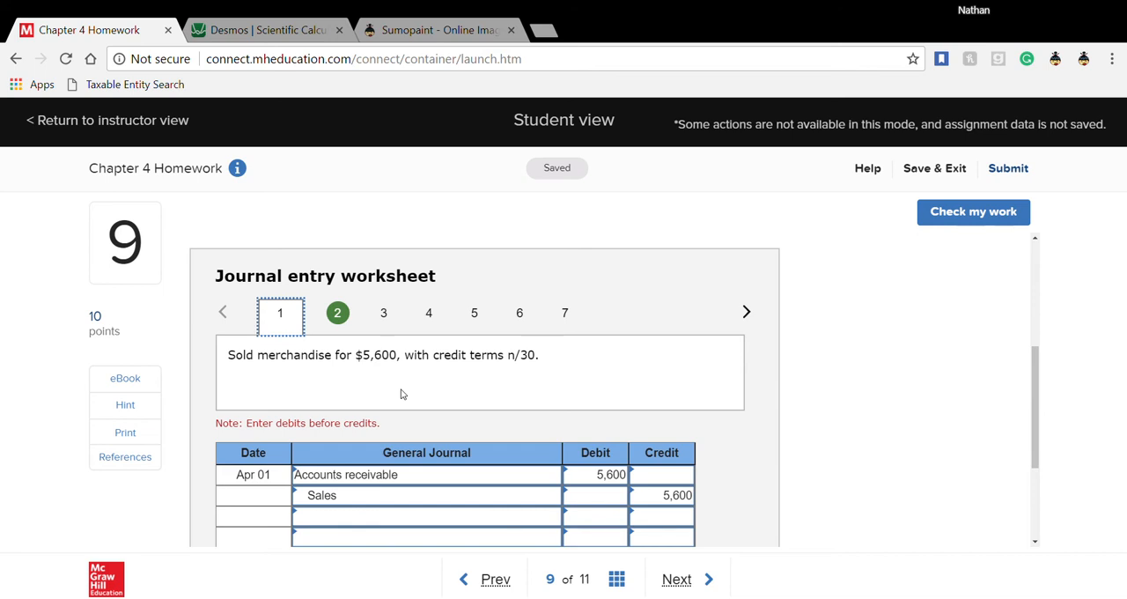
pyautogui.click(398, 318)
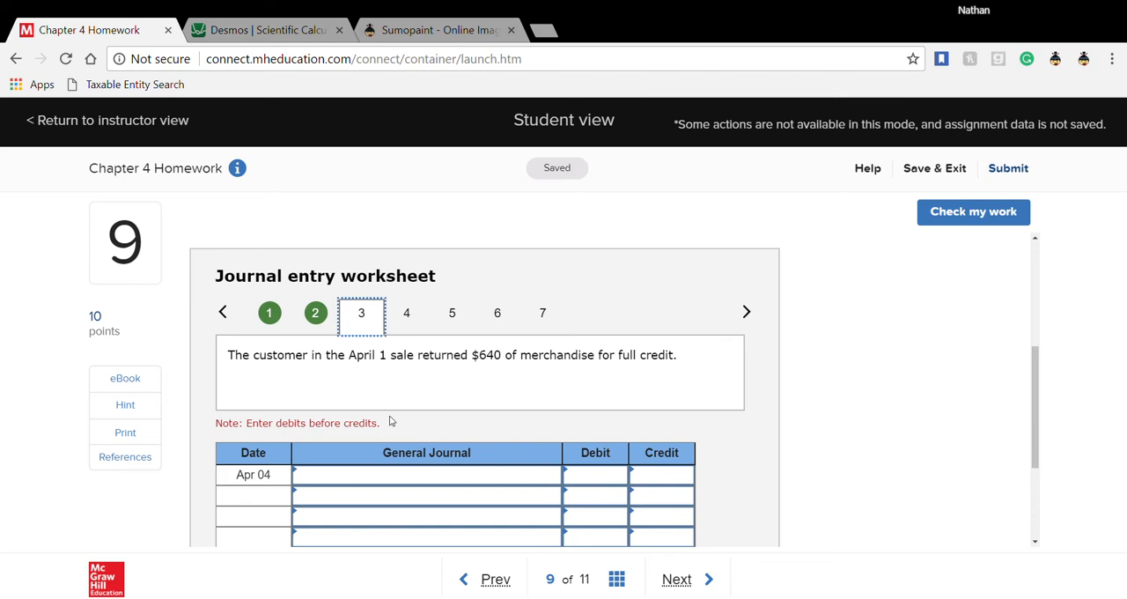
# - In worksheet entry 3 for the Apr 04 customer return, choose the accounts Sales returns and allowances and Accounts receivable
pyautogui.click(360, 481)
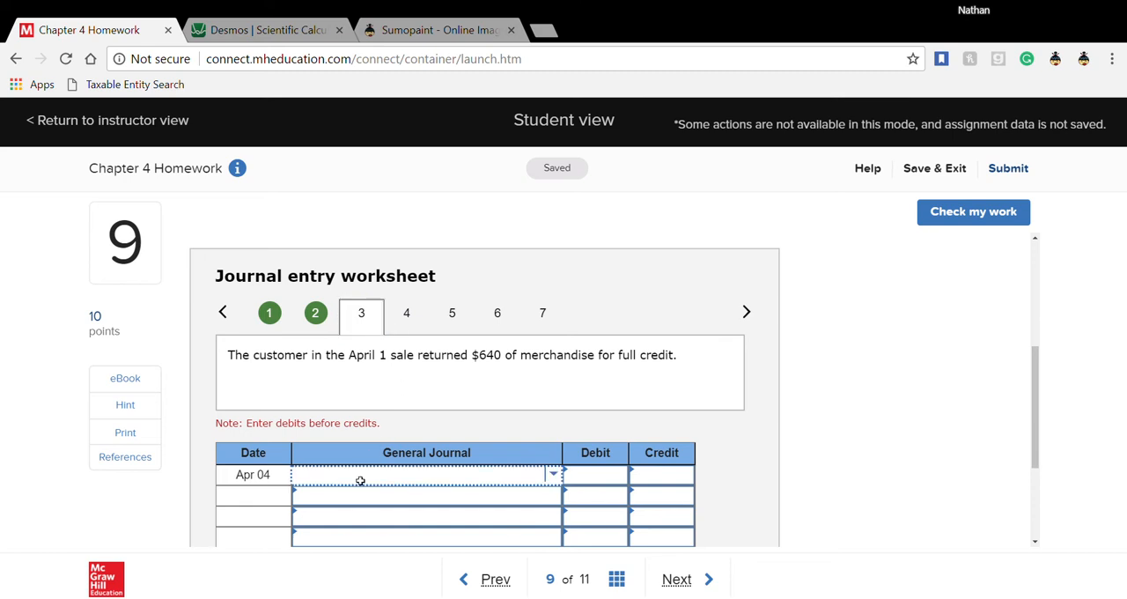
pyautogui.write('sal')
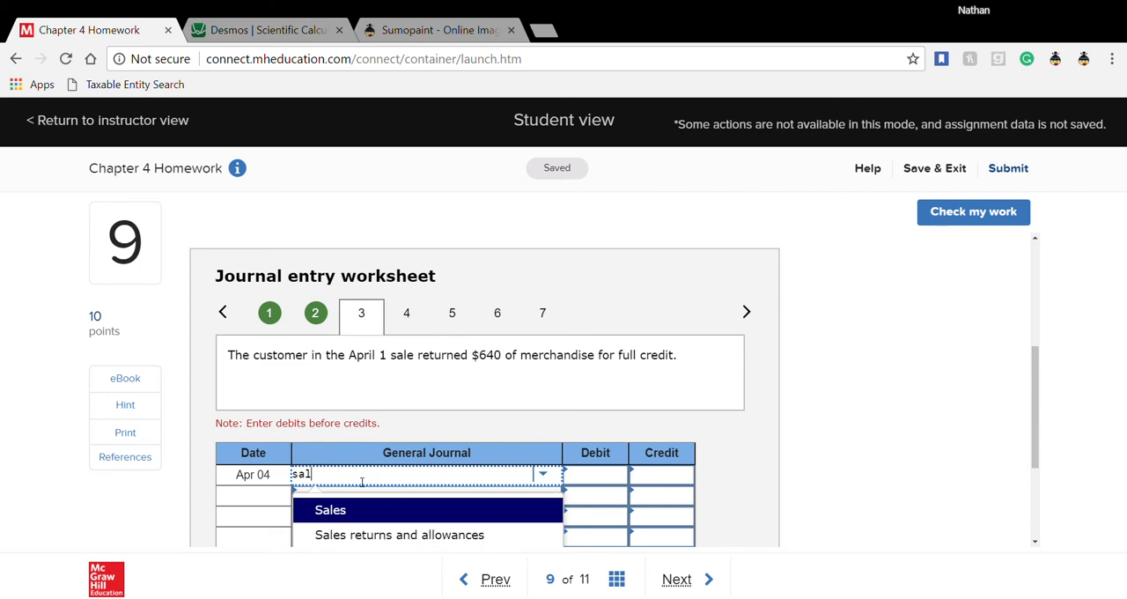
pyautogui.click(380, 544)
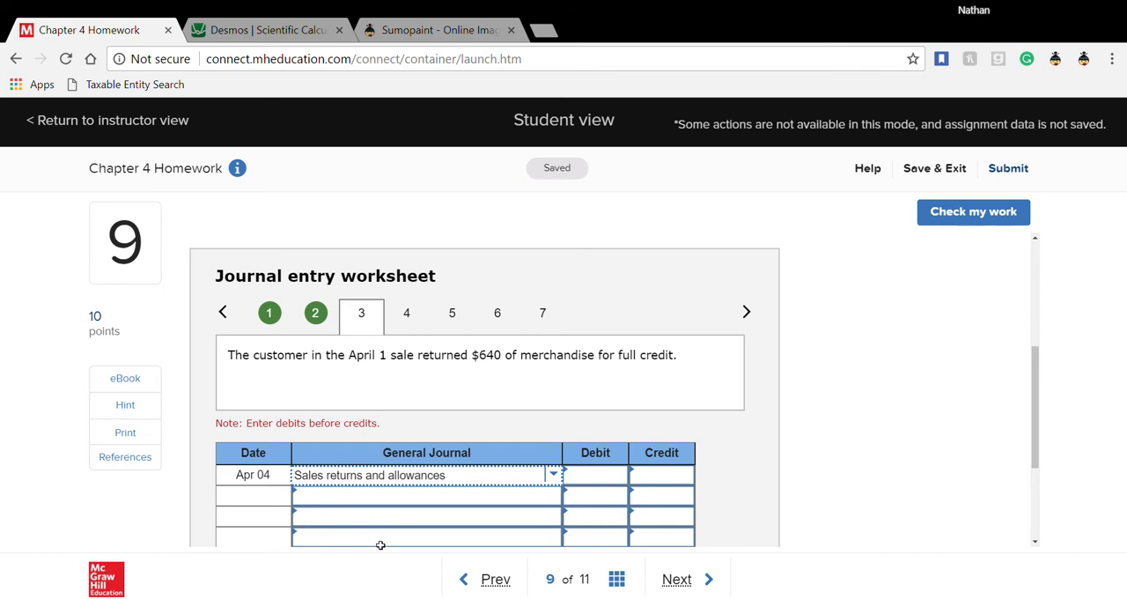
pyautogui.click(446, 497)
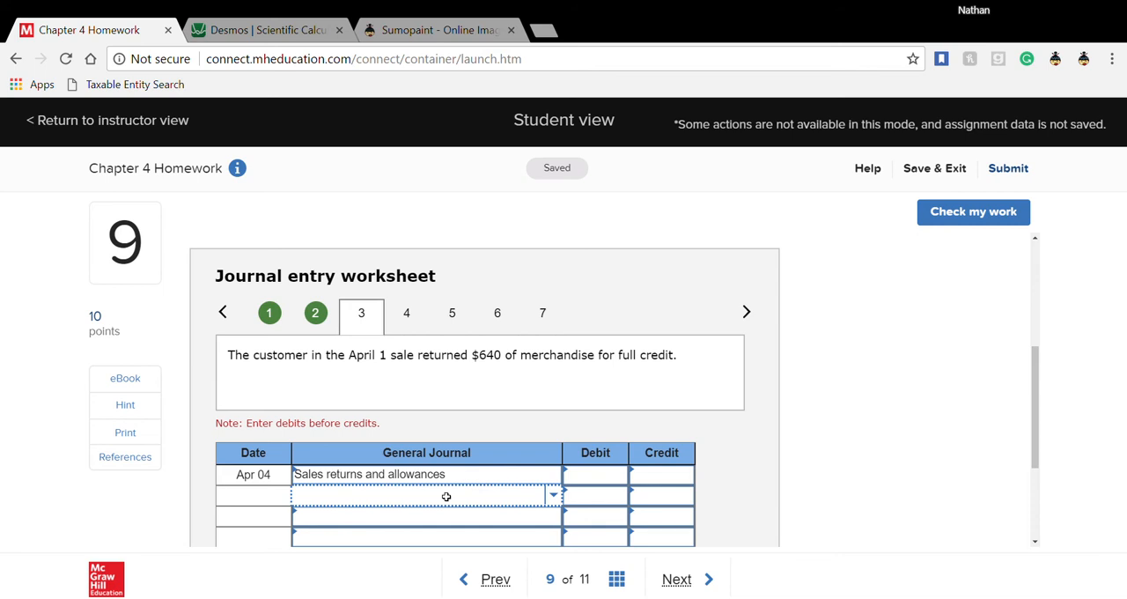
pyautogui.click(447, 497)
pyautogui.write('accoun')
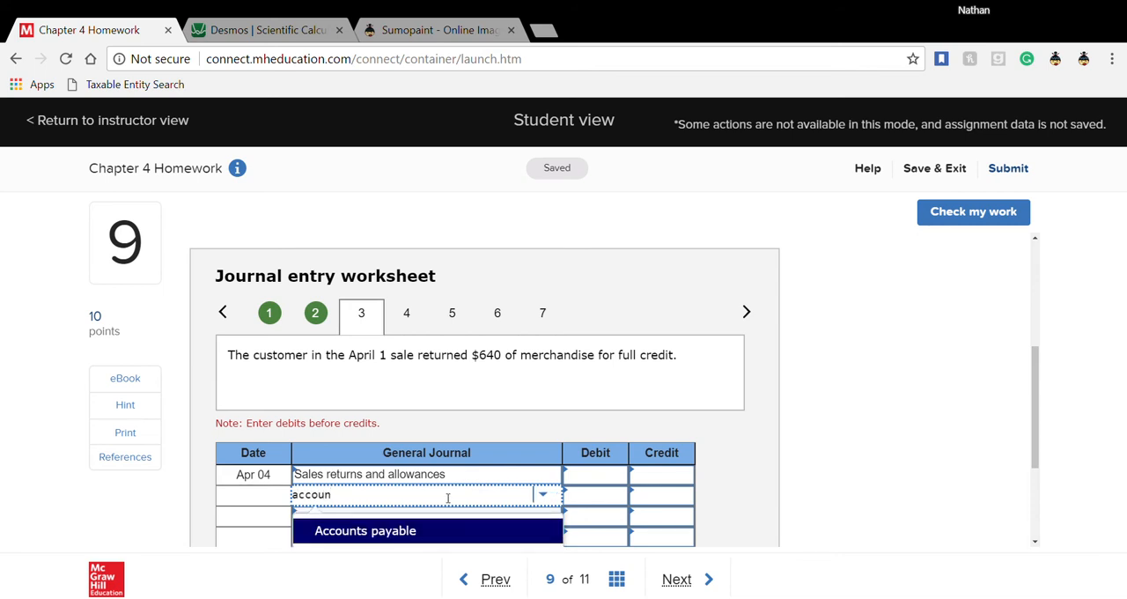
pyautogui.scroll(-1, 447, 498)
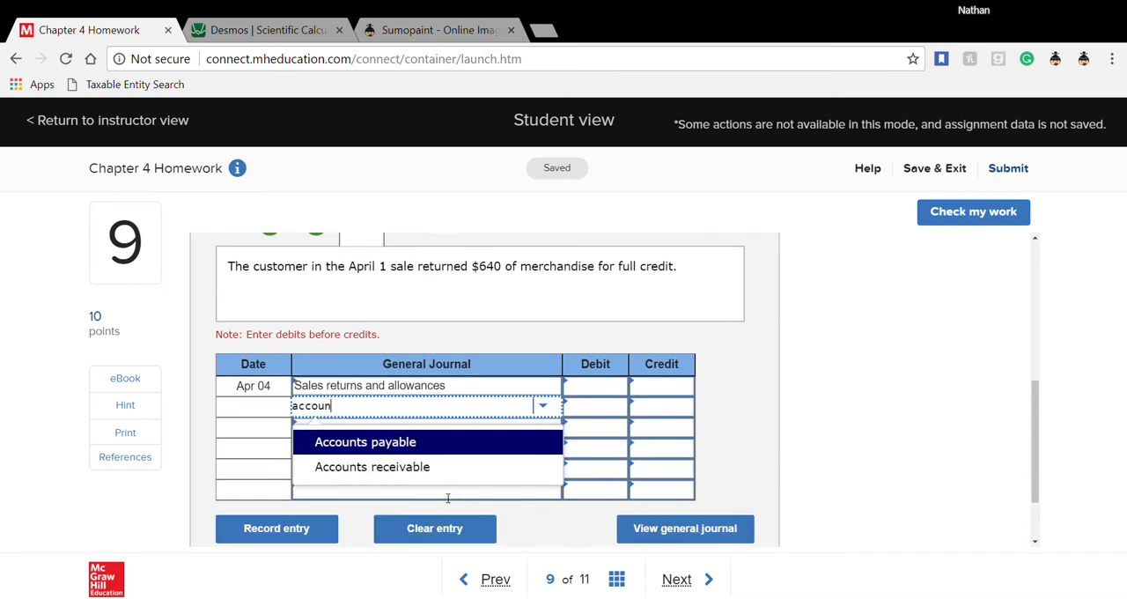
pyautogui.click(448, 476)
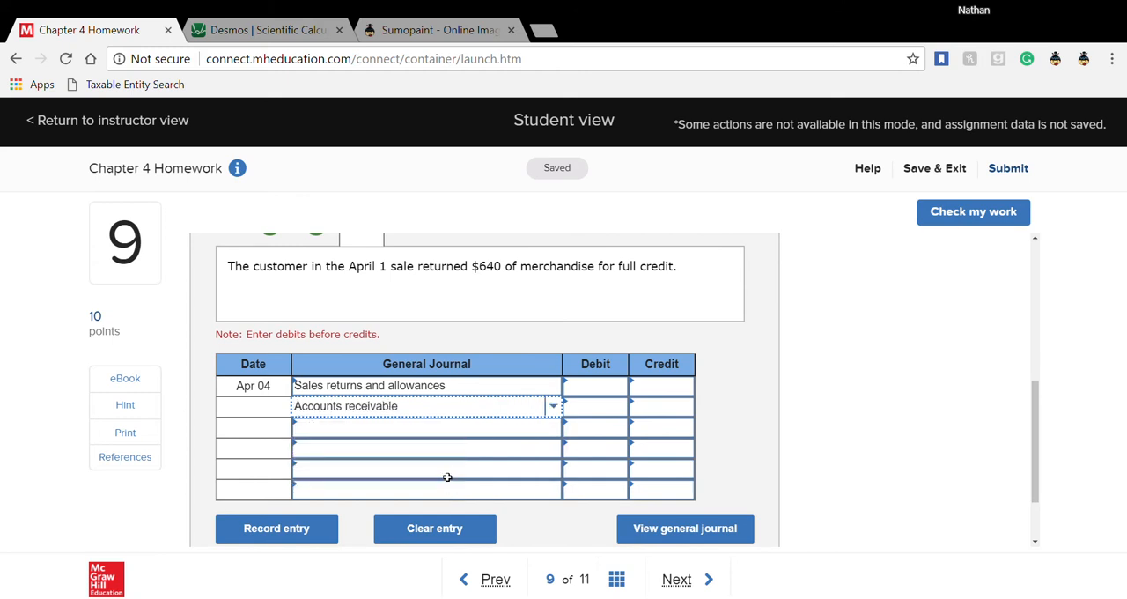
# - Compare the return with the Apr 01 sale in worksheet entry 1, and go back to worksheet entry 3
pyautogui.scroll(2, 445, 476)
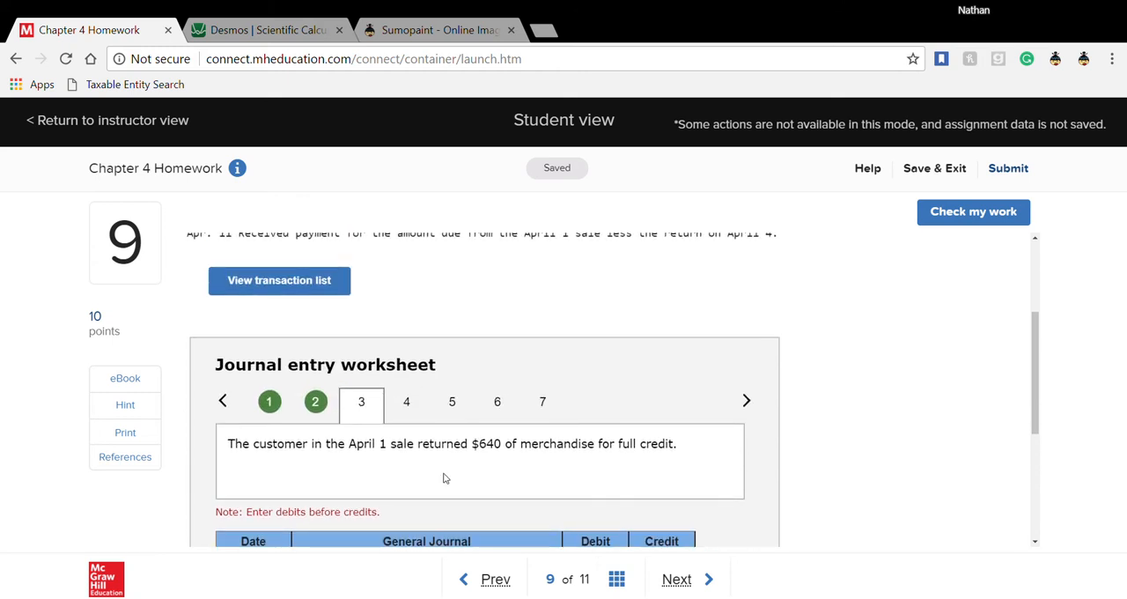
pyautogui.click(279, 412)
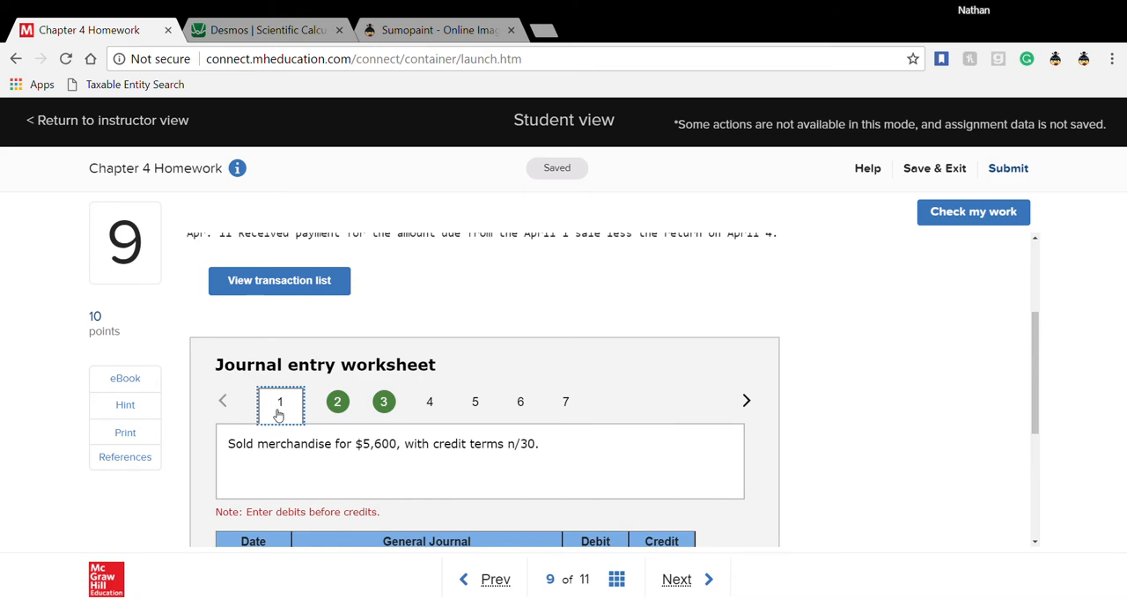
pyautogui.scroll(-3, 279, 412)
pyautogui.scroll(1, 277, 411)
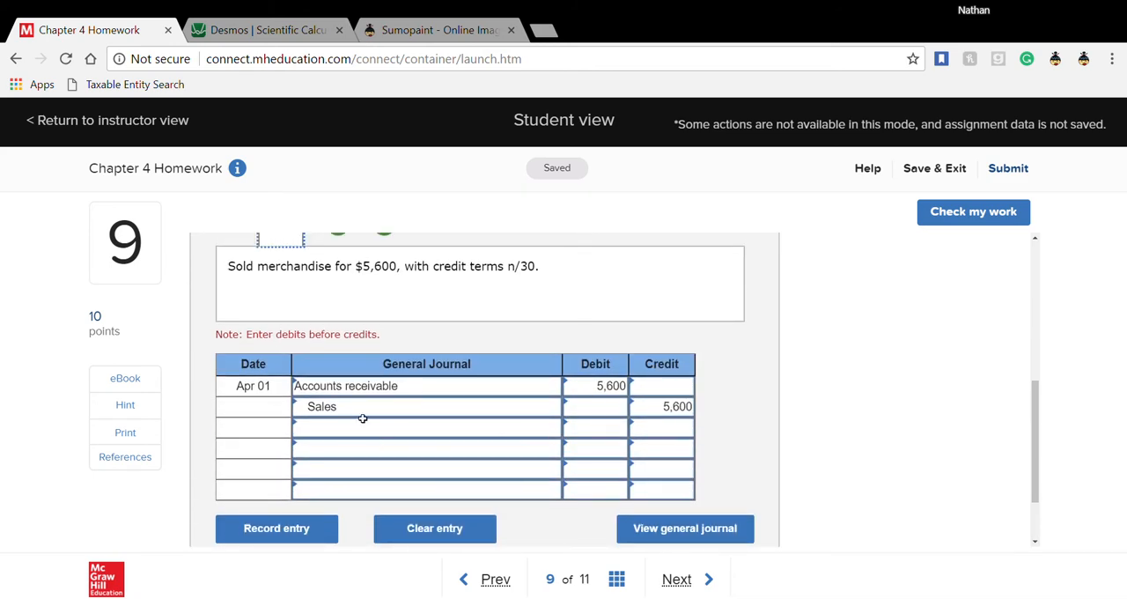
pyautogui.scroll(2, 363, 419)
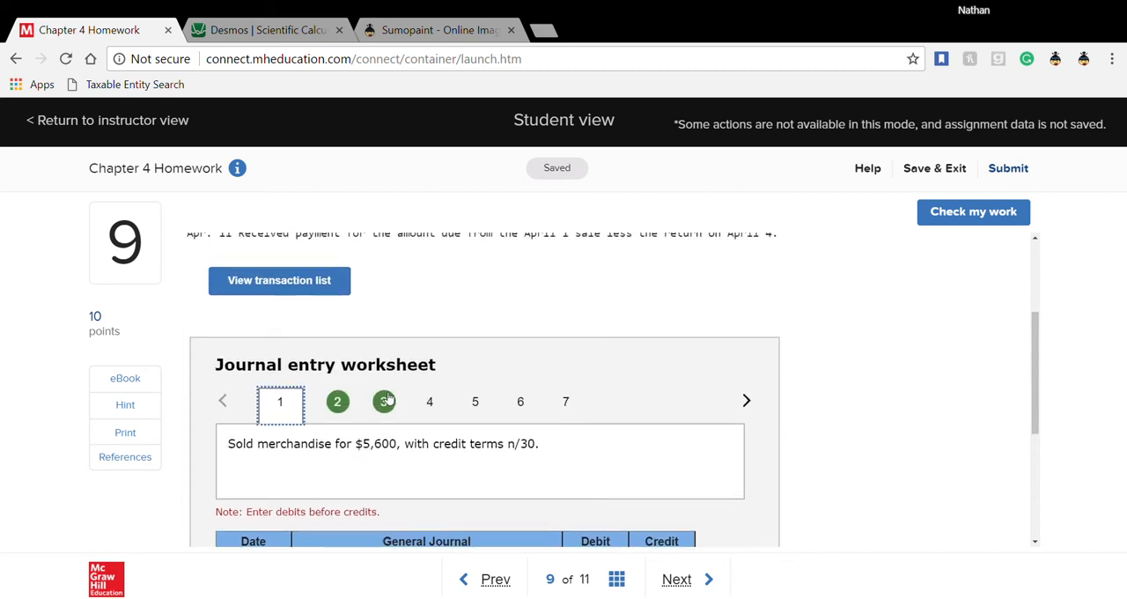
pyautogui.click(387, 400)
pyautogui.scroll(-1, 355, 468)
pyautogui.scroll(-2, 357, 468)
pyautogui.scroll(1, 359, 468)
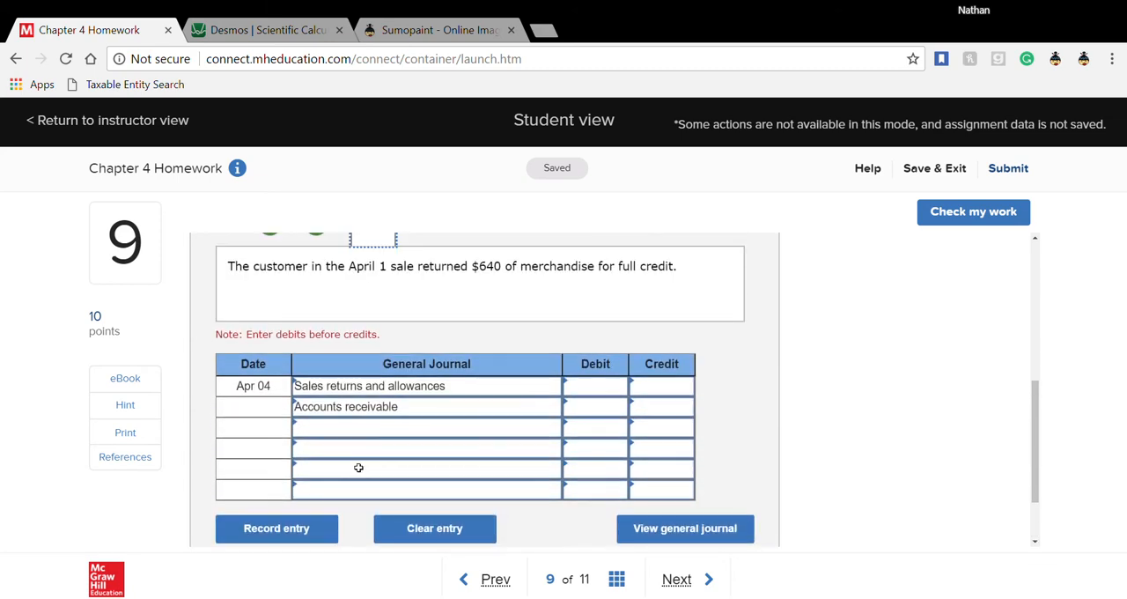
# - Enter a debit of 640 for Sales returns and allowances and a credit of 640 for Accounts receivable
pyautogui.click(581, 401)
pyautogui.click(586, 392)
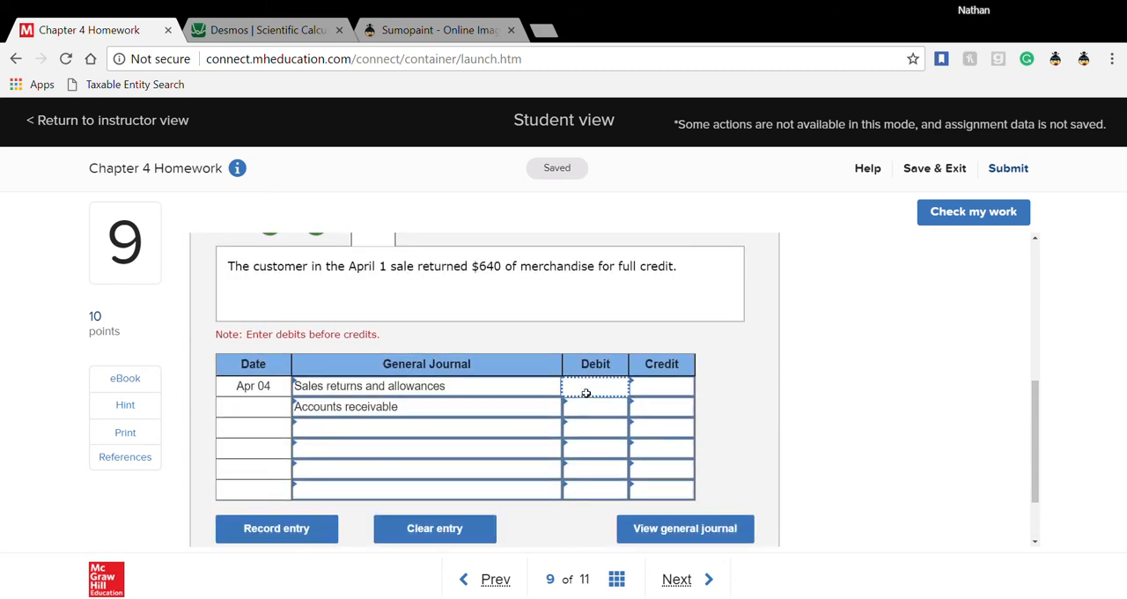
pyautogui.write('640')
pyautogui.click(675, 412)
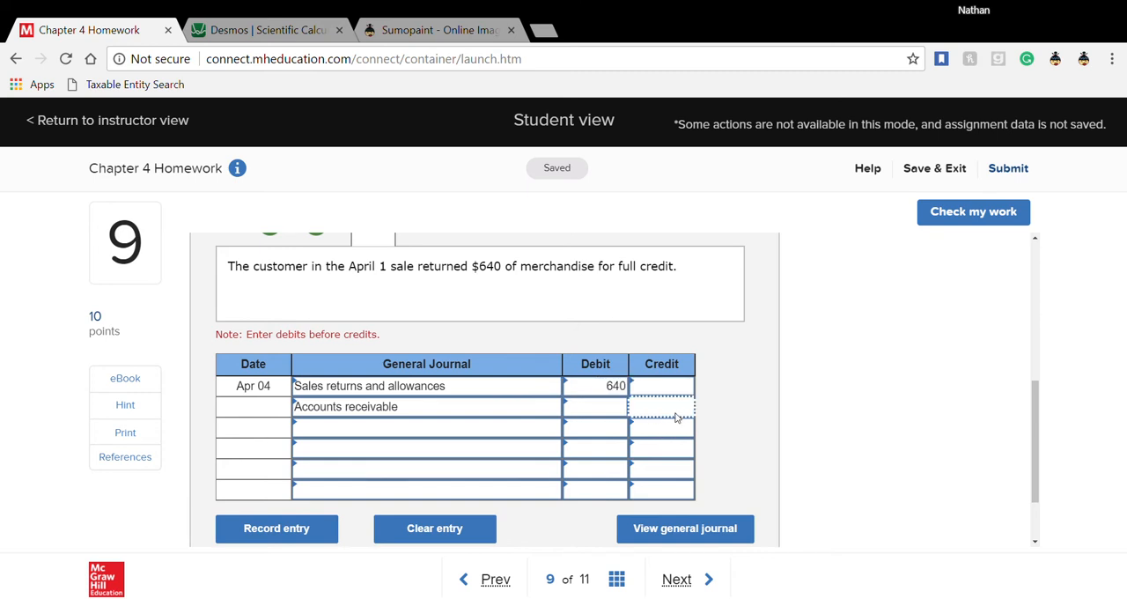
pyautogui.write('640')
pyautogui.click(728, 423)
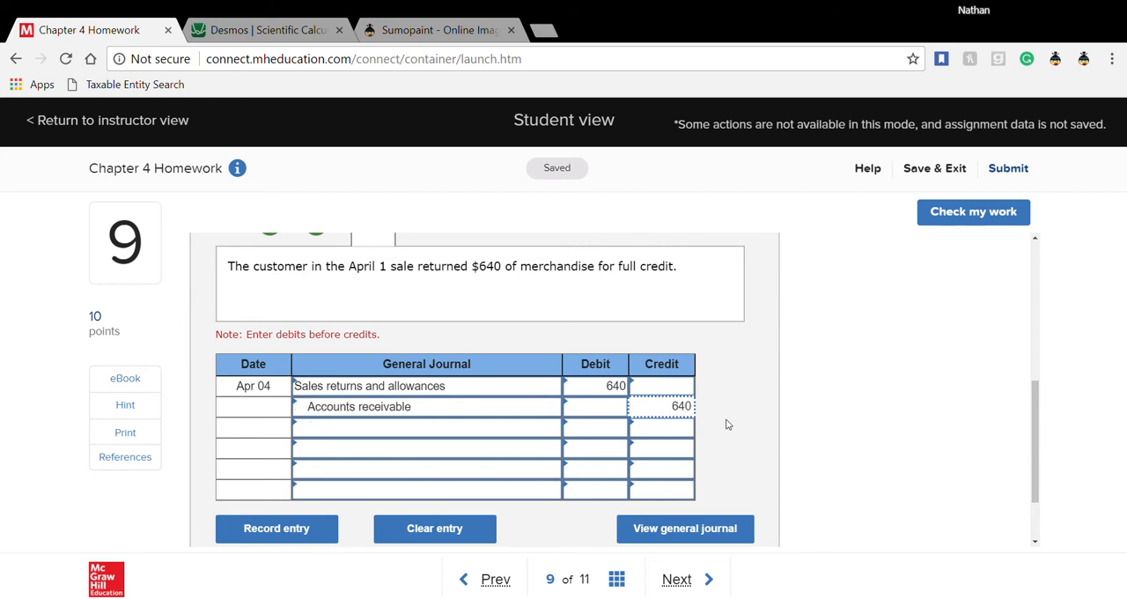
# - Reread question 9's transaction descriptions and open worksheet entry 4 for the cost of the returned merchandise
pyautogui.scroll(5, 728, 424)
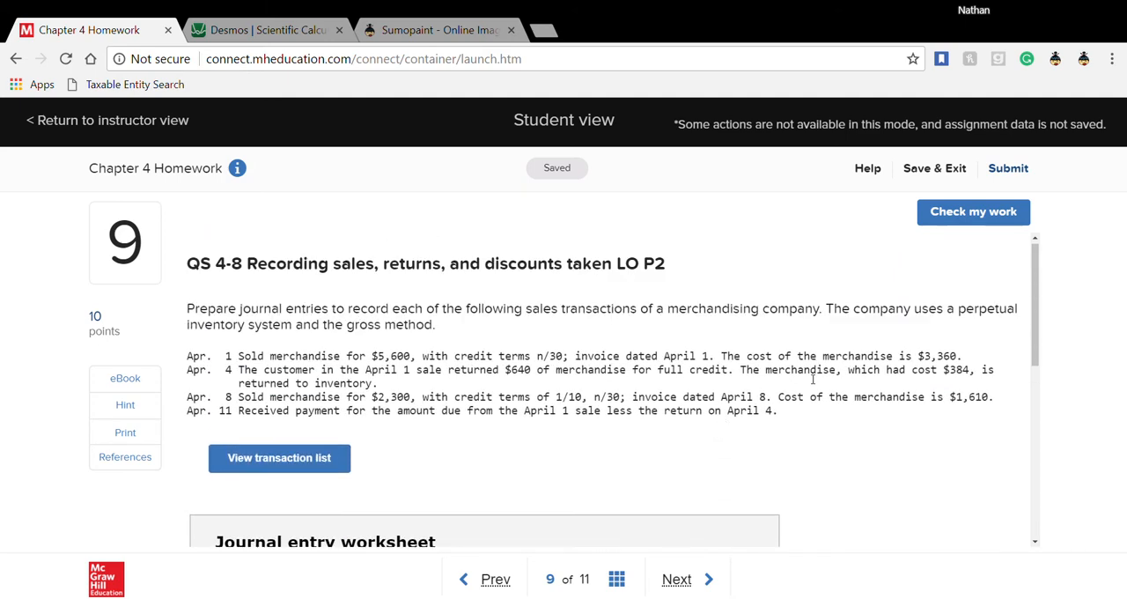
pyautogui.scroll(-2, 808, 390)
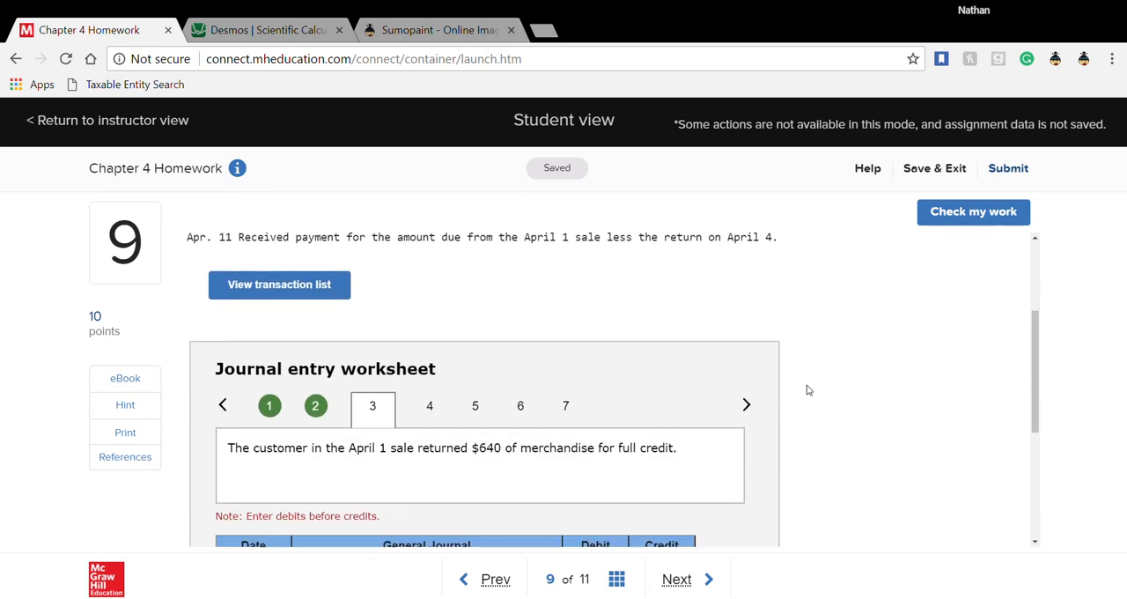
pyautogui.scroll(-1, 467, 439)
pyautogui.scroll(-1, 467, 439)
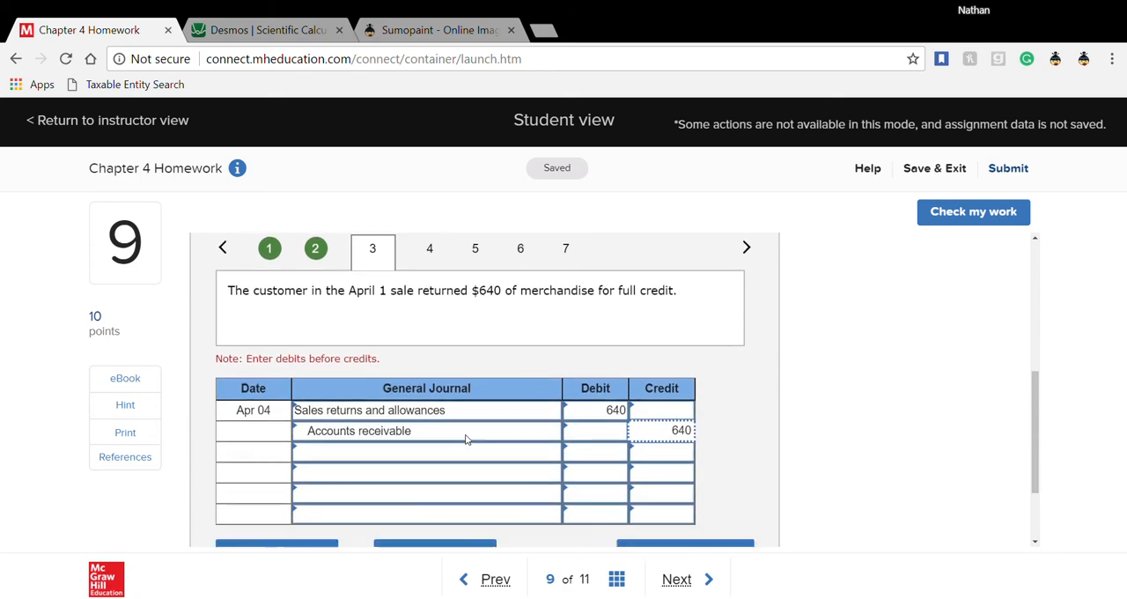
pyautogui.scroll(1, 468, 375)
pyautogui.click(430, 317)
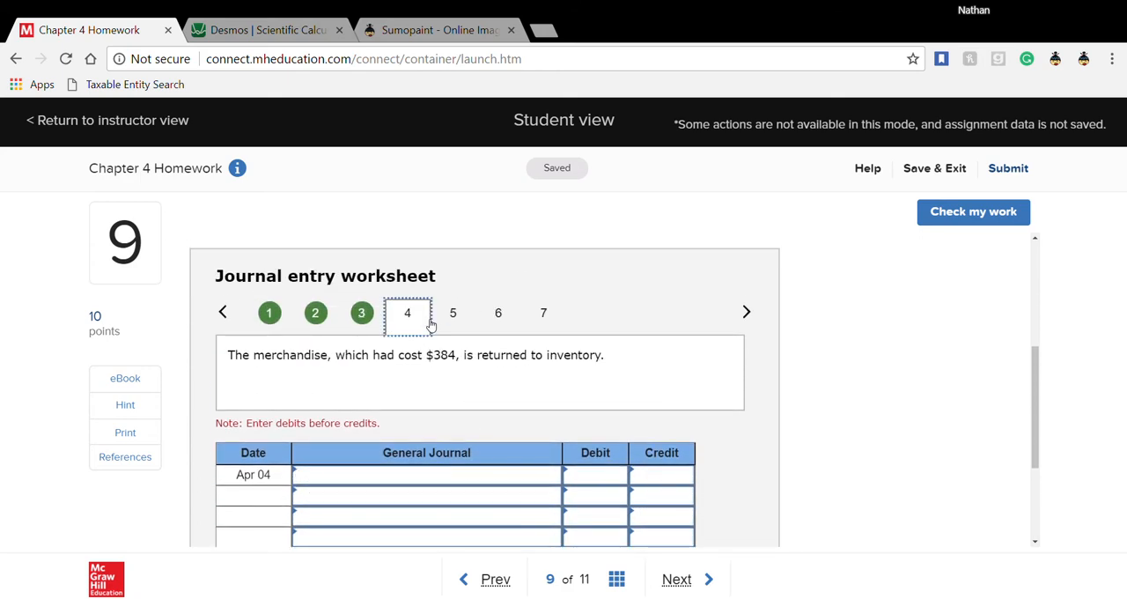
# - Review the Apr 01 cost of merchandise entry in worksheet entry 2, and return to worksheet entry 4
pyautogui.scroll(-1, 405, 396)
pyautogui.scroll(-1, 406, 397)
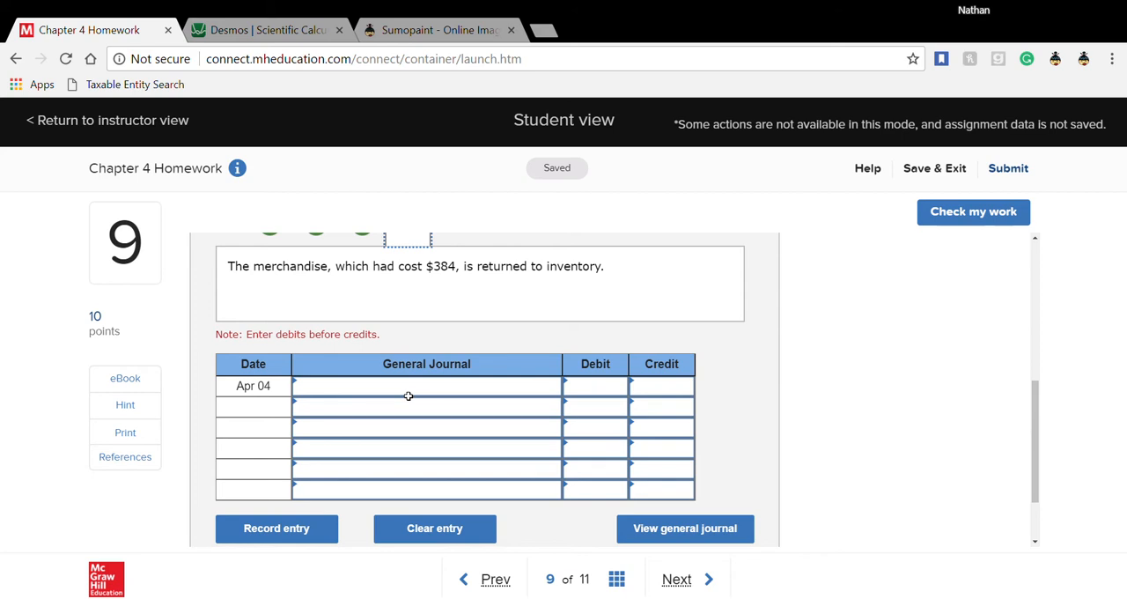
pyautogui.scroll(1, 408, 396)
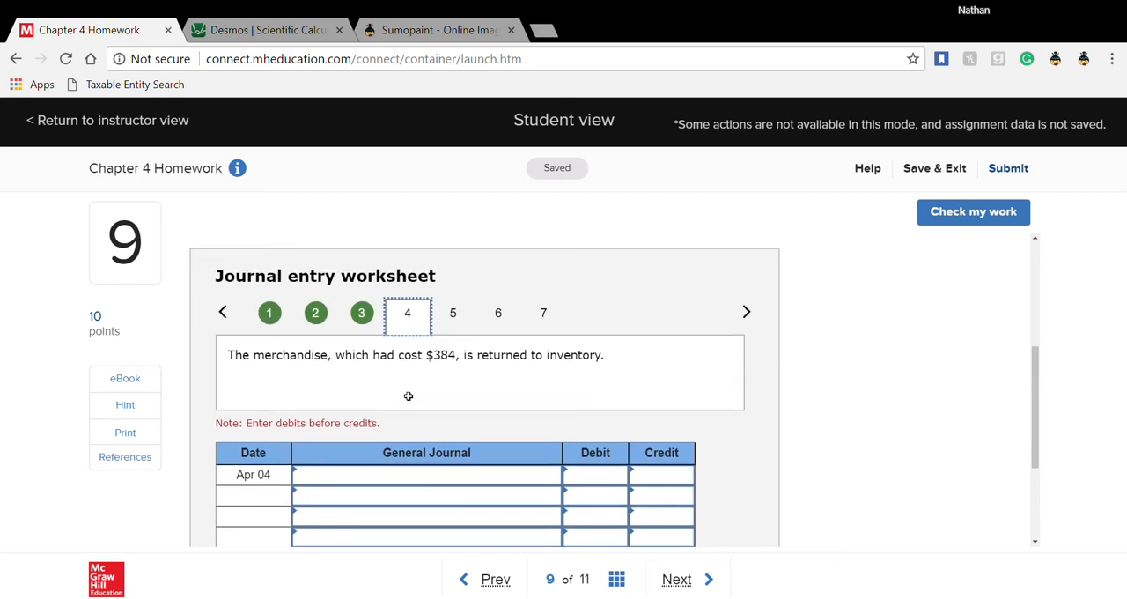
pyautogui.click(317, 318)
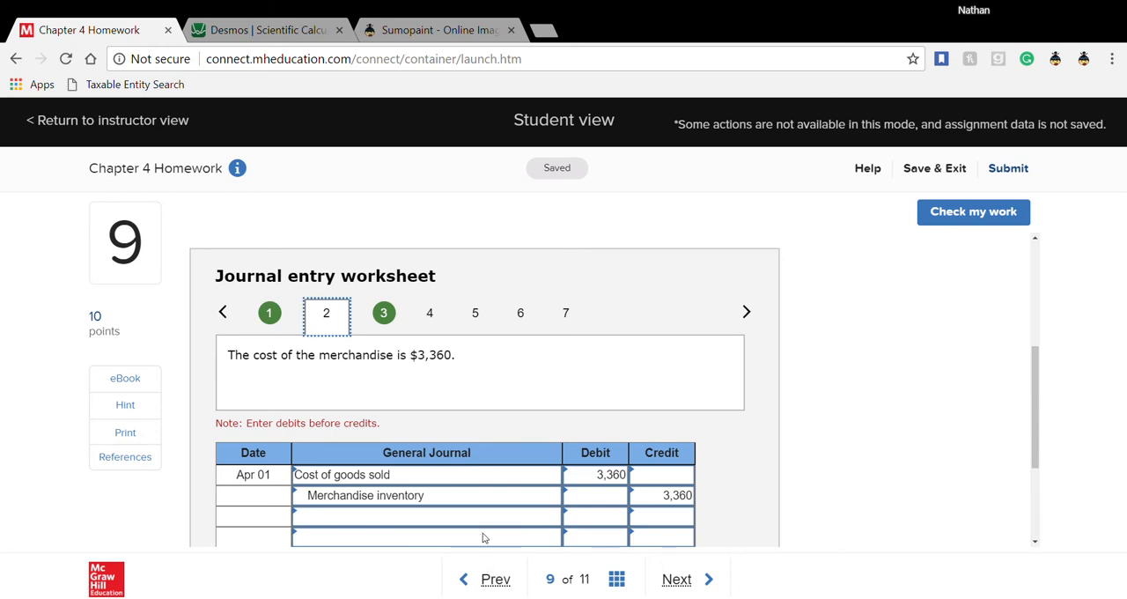
pyautogui.click(439, 320)
# - In worksheet entry 4 for the merchandise returned to inventory Apr 04, choose the accounts Merchandise inventory and Cost of goods sold
pyautogui.scroll(-1, 413, 438)
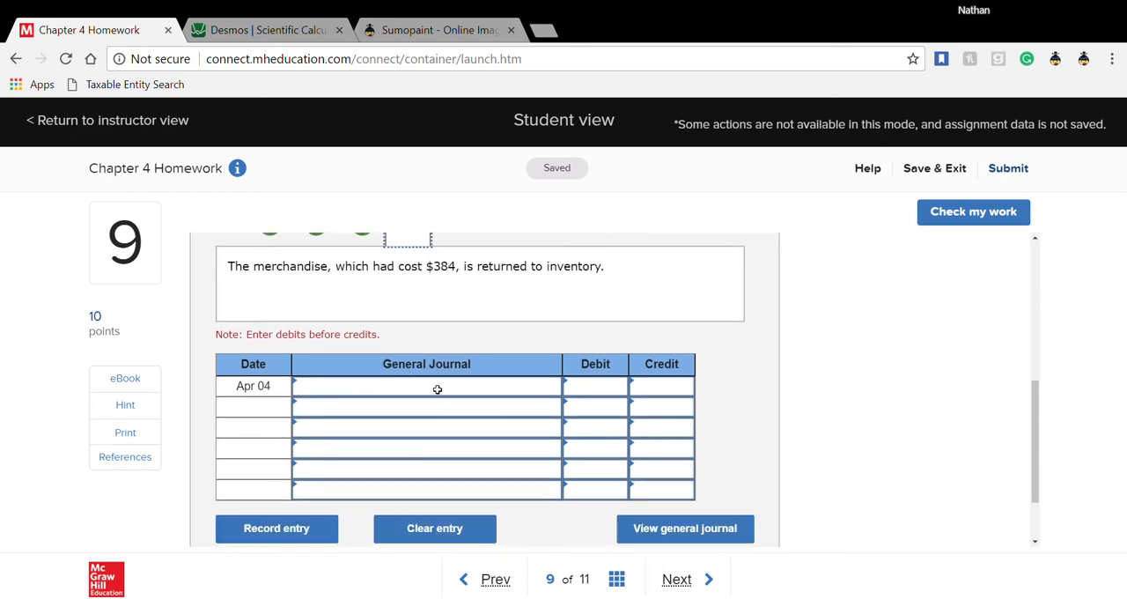
pyautogui.click(555, 386)
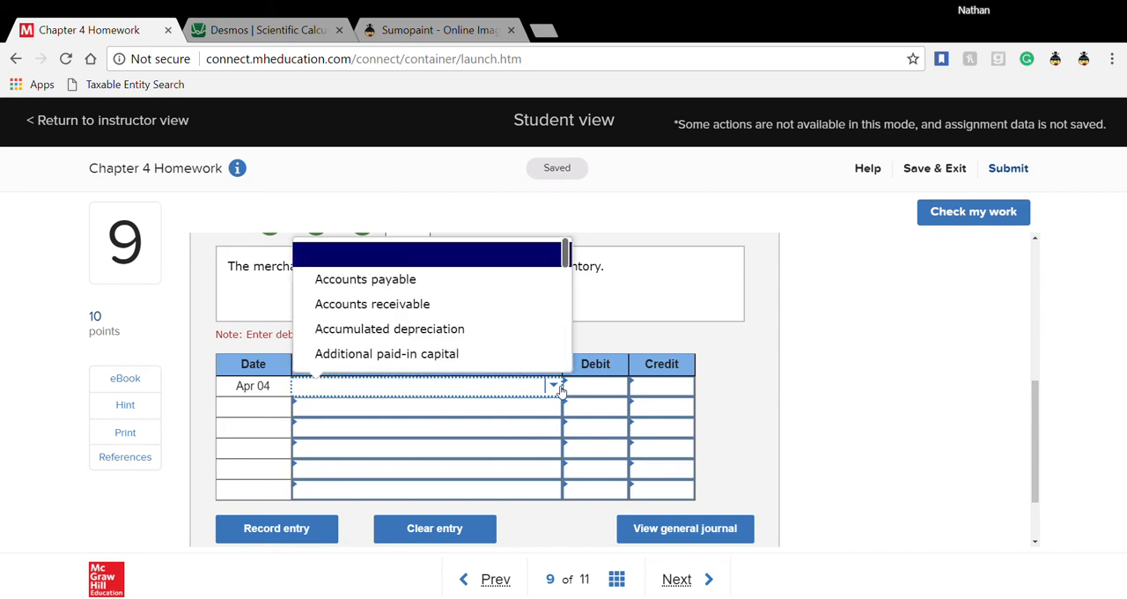
pyautogui.write('mer')
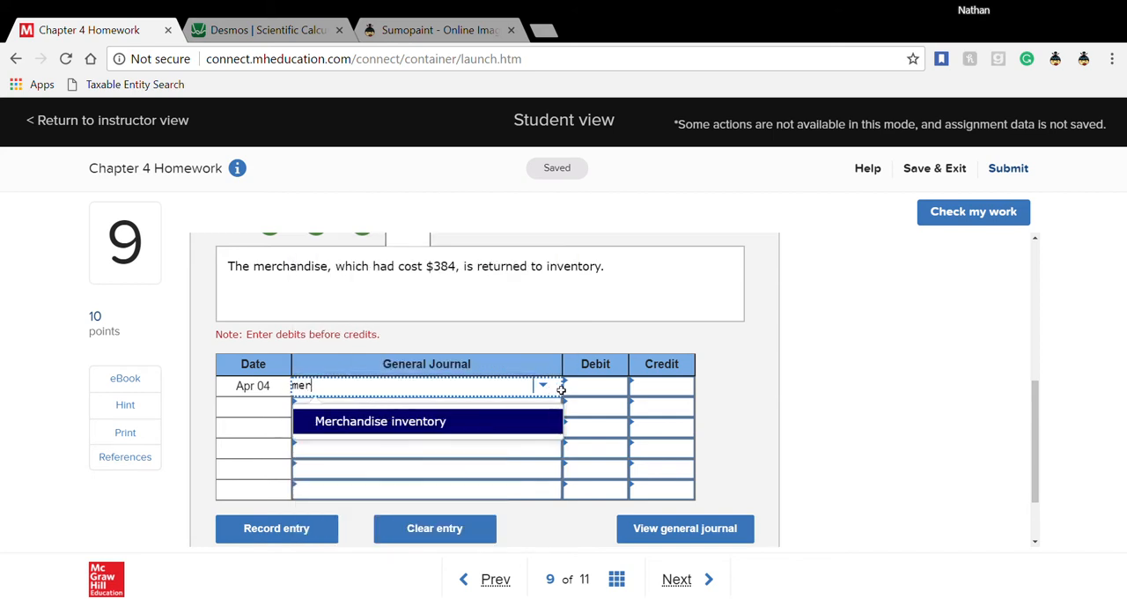
pyautogui.click(530, 425)
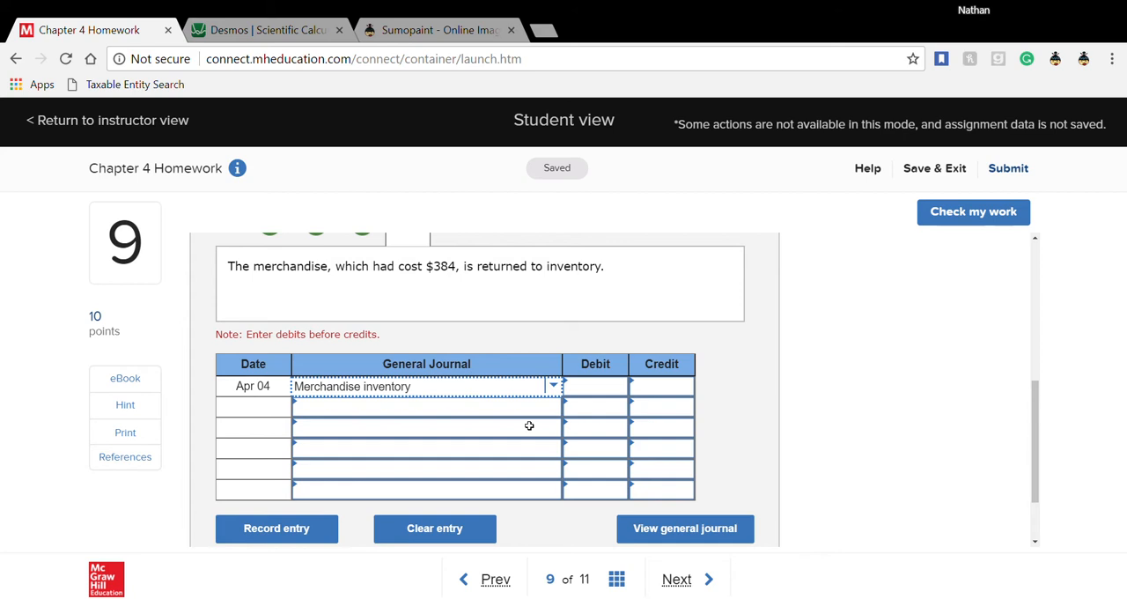
pyautogui.click(531, 415)
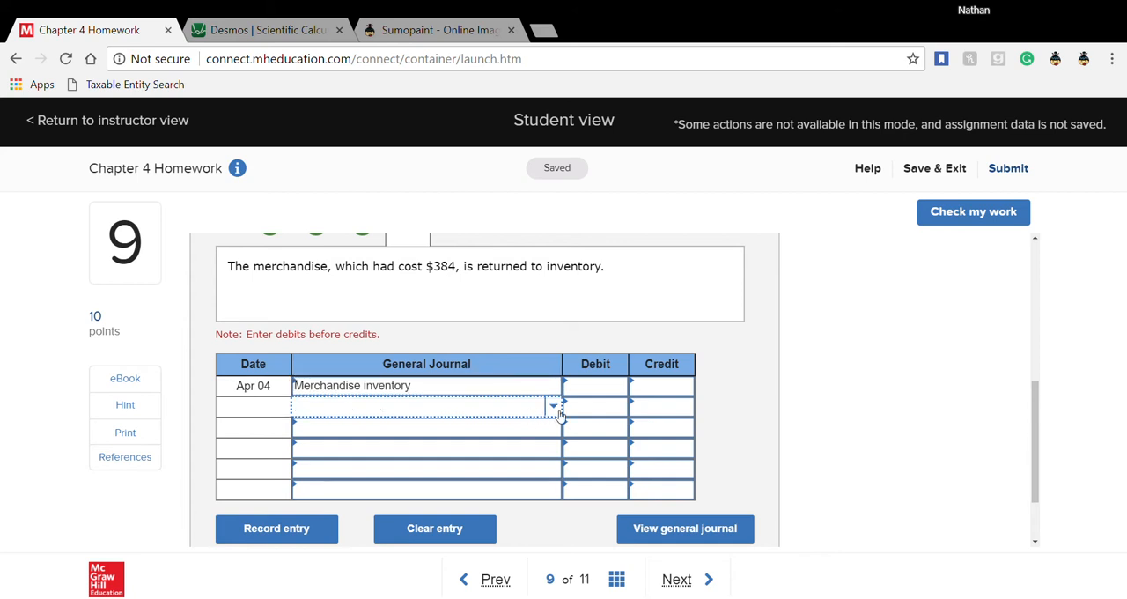
pyautogui.click(555, 410)
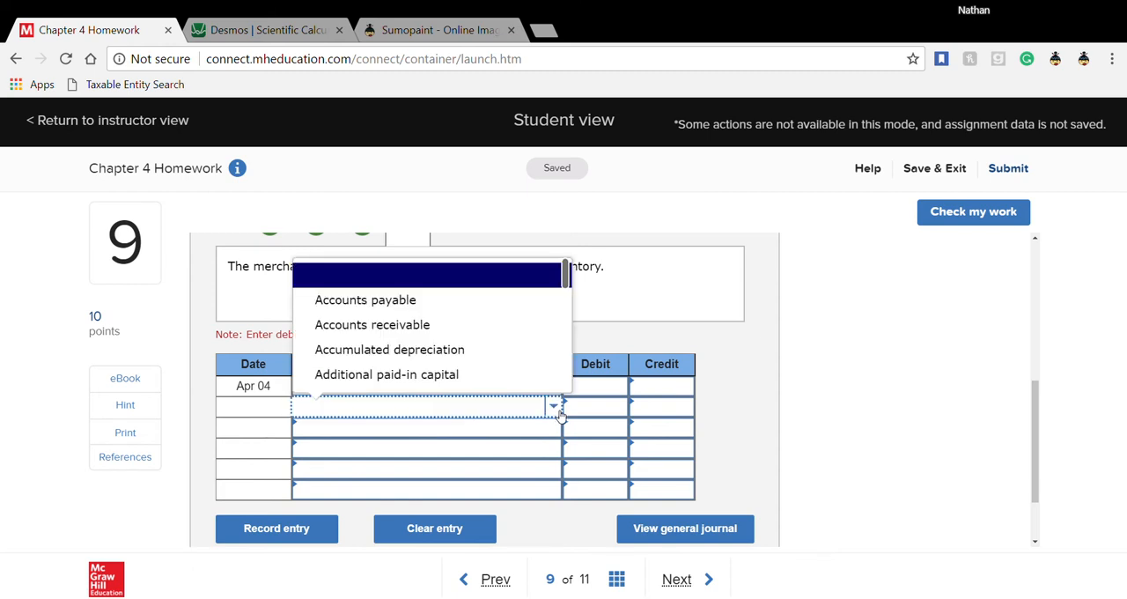
pyautogui.write('cost')
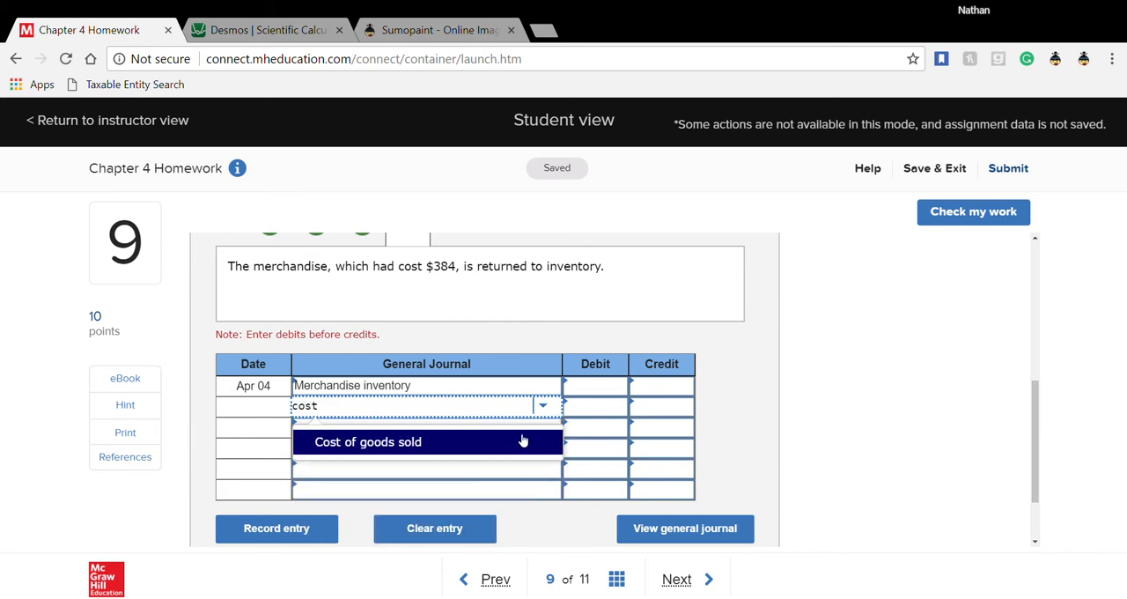
pyautogui.click(523, 440)
# - Enter a debit of 384 for Merchandise inventory and a credit of 384 for Cost of goods sold
pyautogui.click(585, 391)
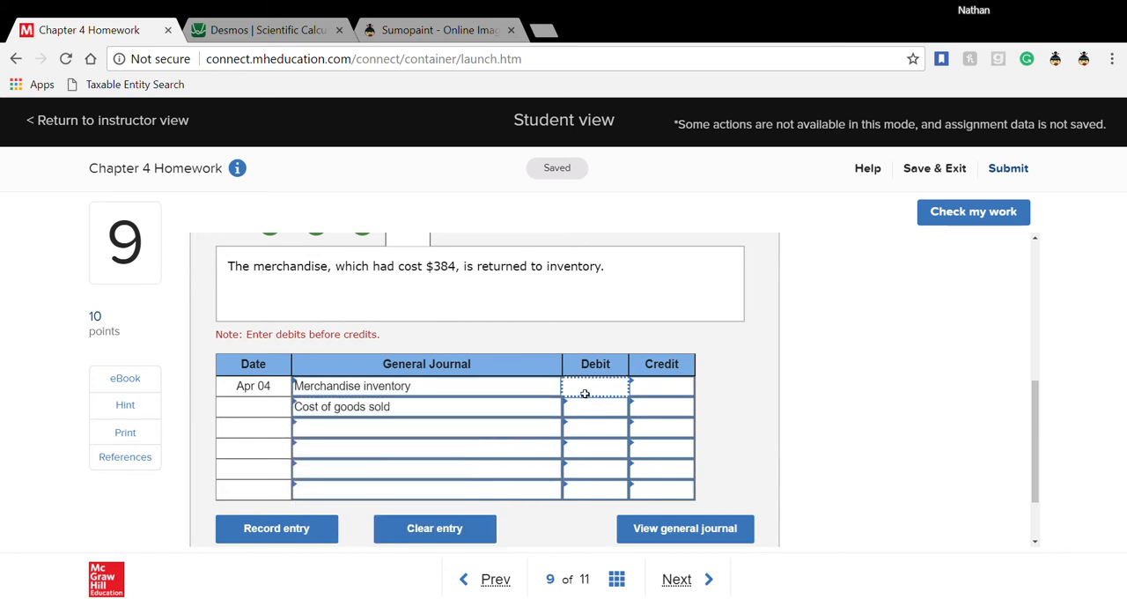
pyautogui.write('384')
pyautogui.click(683, 414)
pyautogui.write('384')
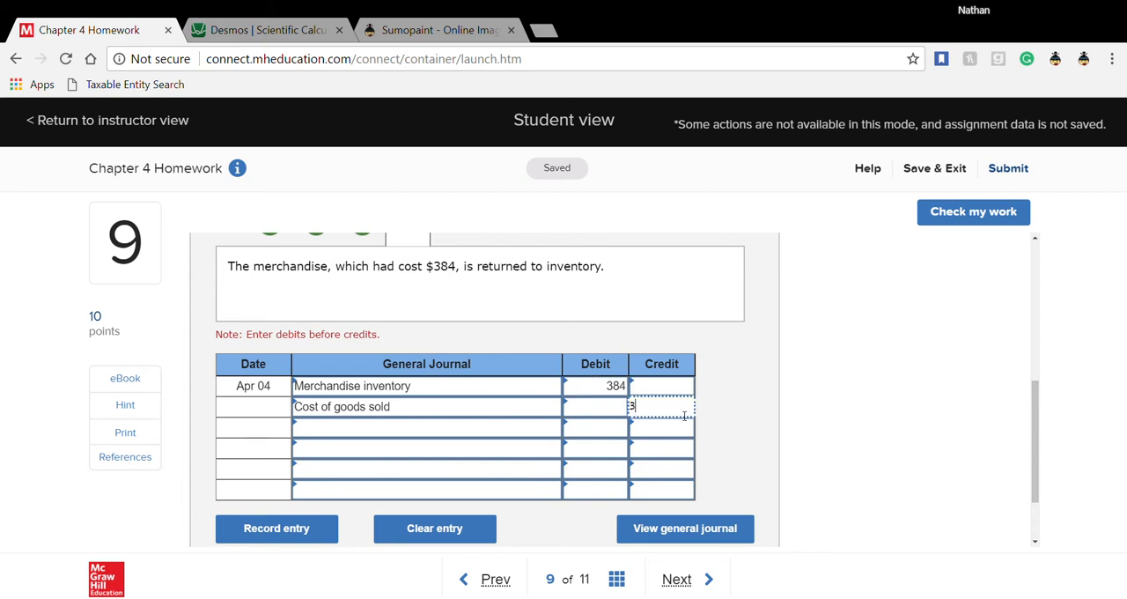
pyautogui.click(707, 417)
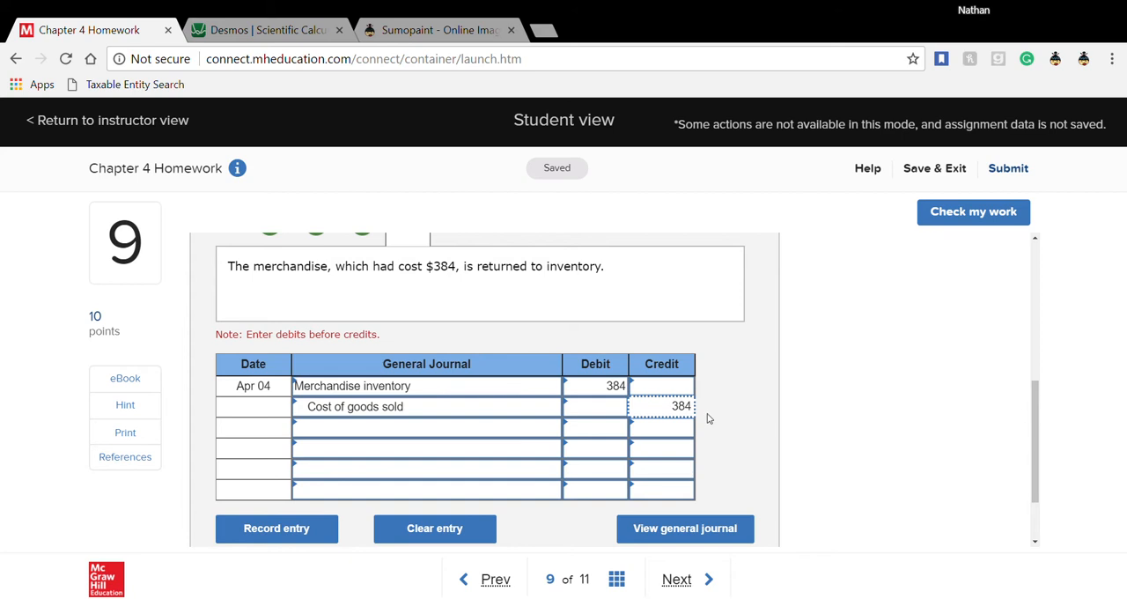
# - In worksheet entry 5 for the Apr 08 sale on credit, choose the accounts Accounts receivable and Sales
pyautogui.scroll(1, 707, 417)
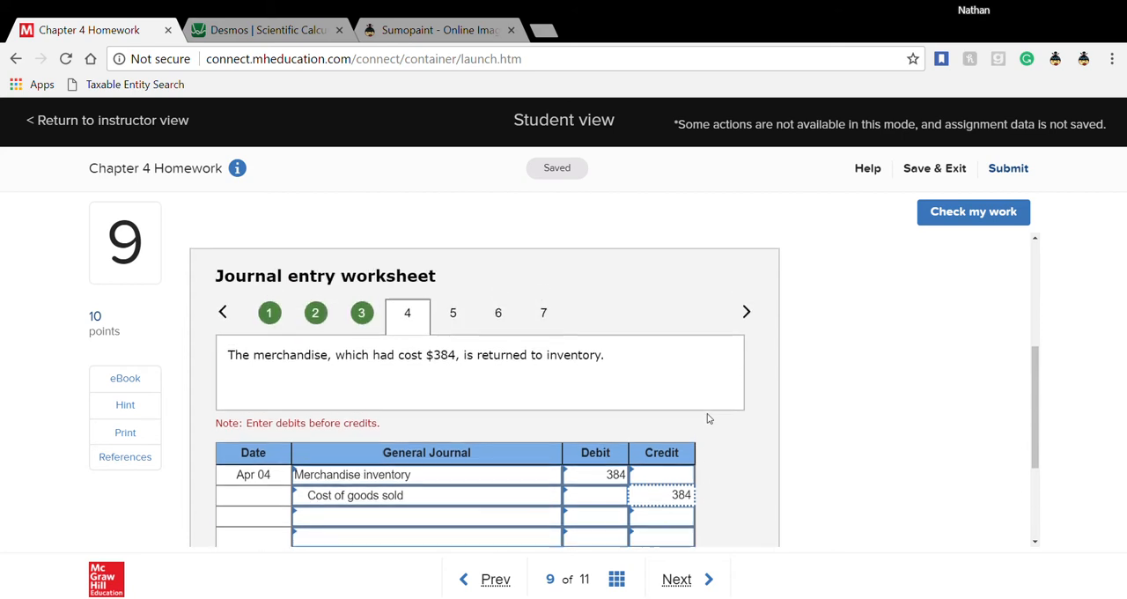
pyautogui.click(455, 319)
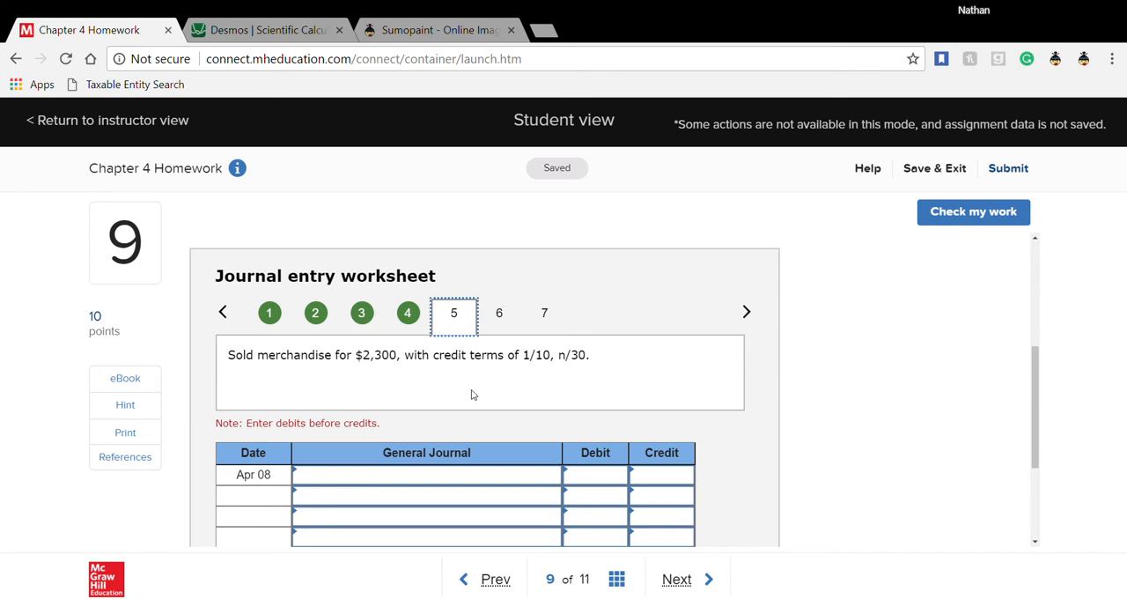
pyautogui.scroll(-1, 471, 395)
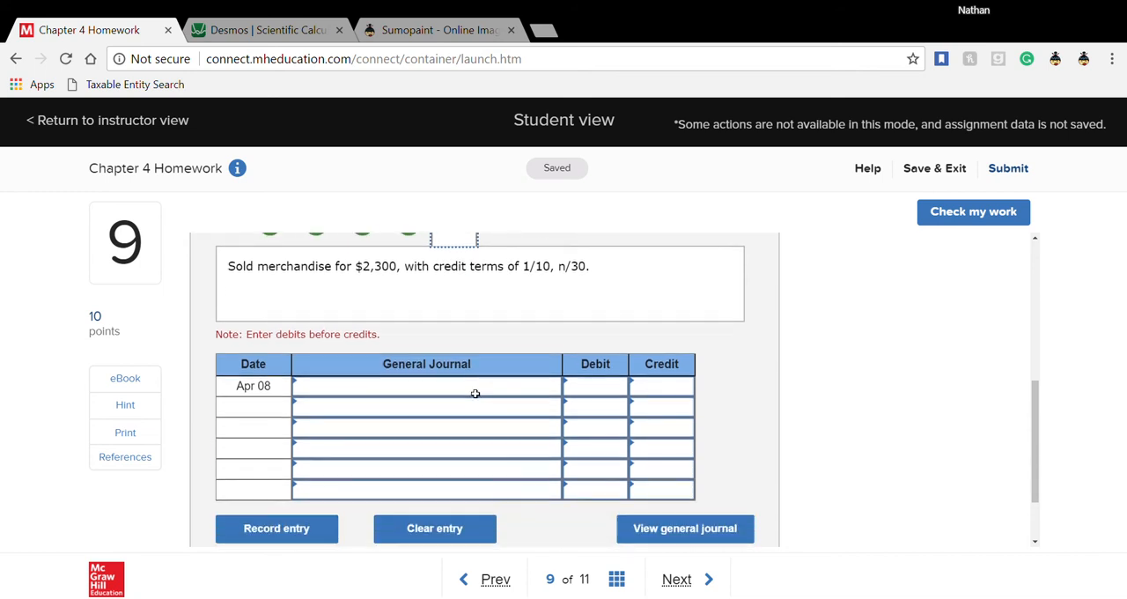
pyautogui.click(471, 388)
pyautogui.click(554, 389)
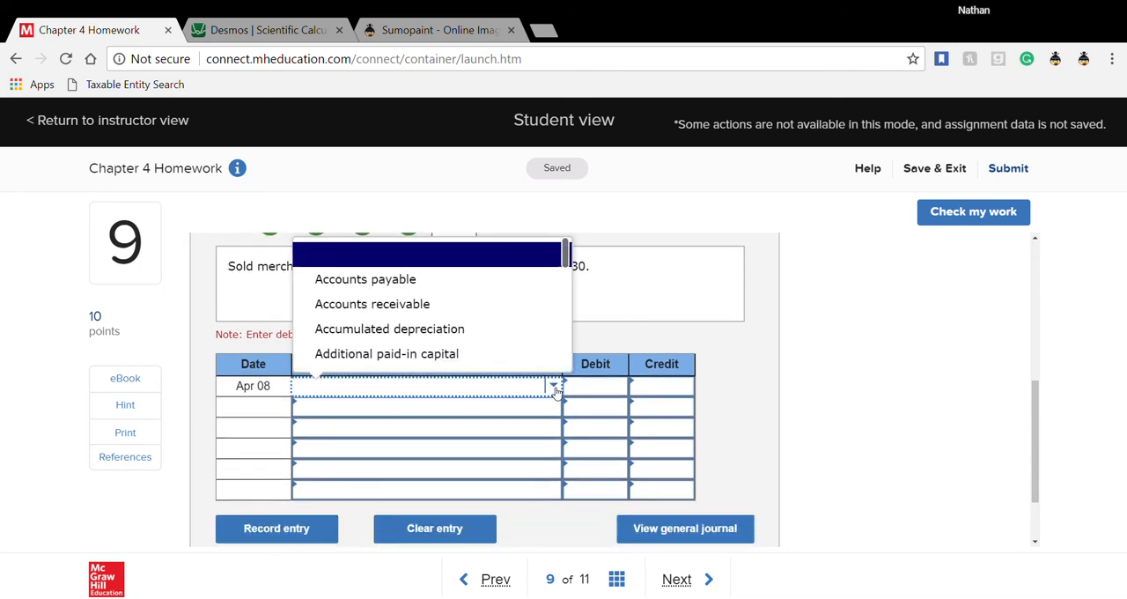
pyautogui.click(463, 397)
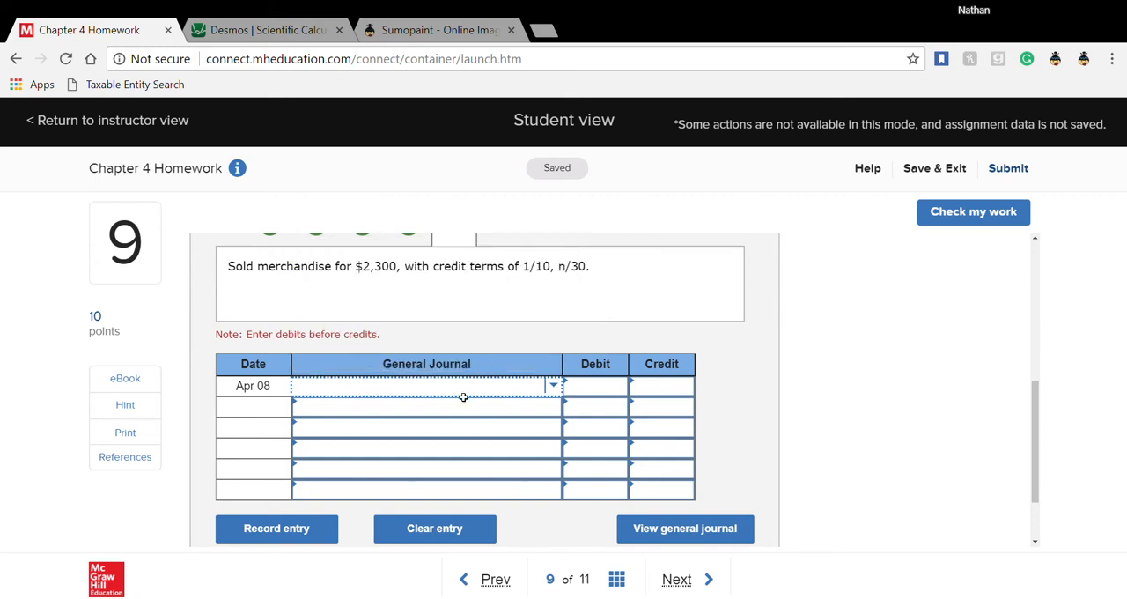
pyautogui.write('acc')
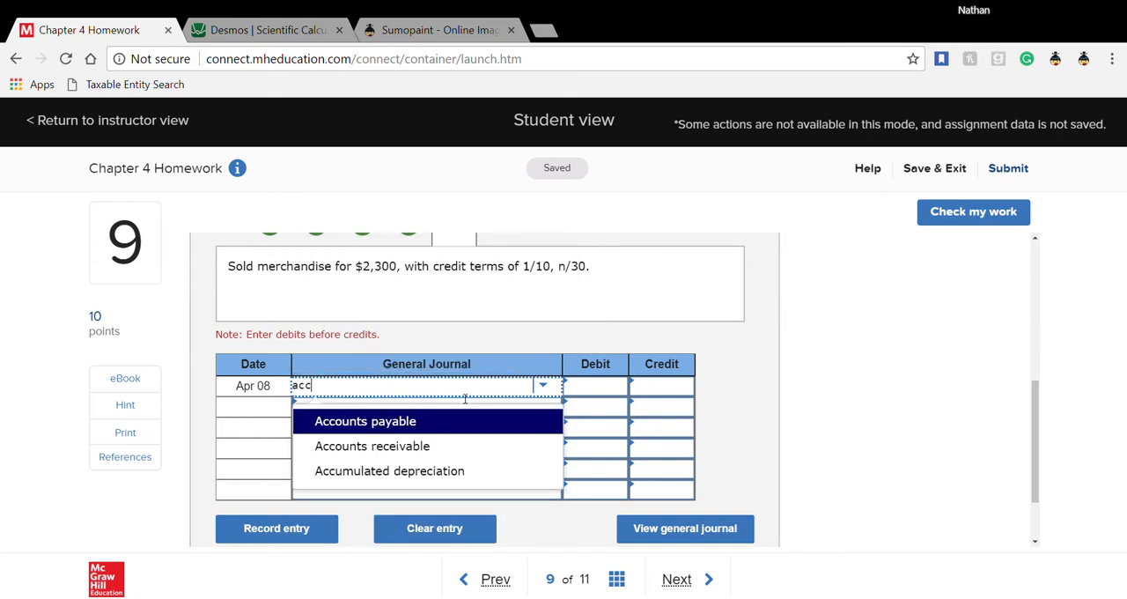
pyautogui.click(414, 445)
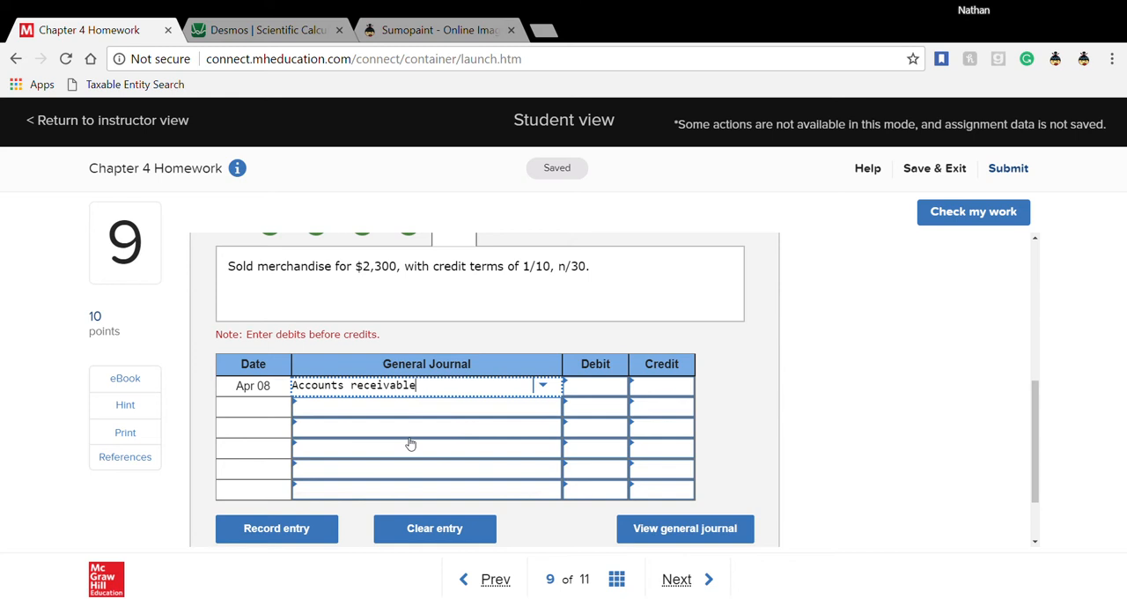
pyautogui.click(363, 412)
pyautogui.write('sales')
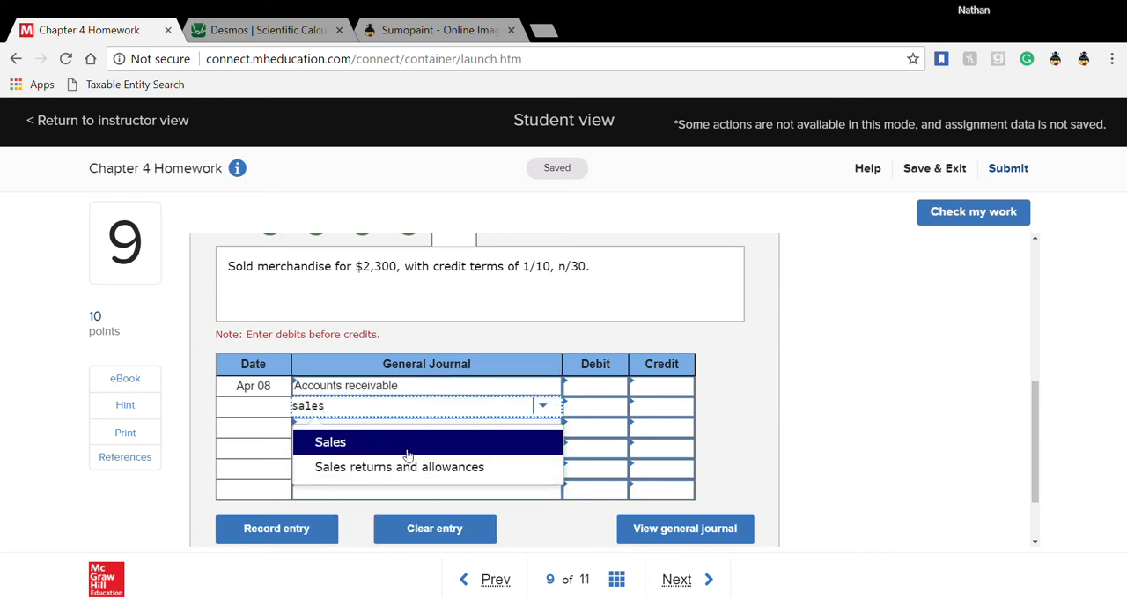
pyautogui.click(408, 445)
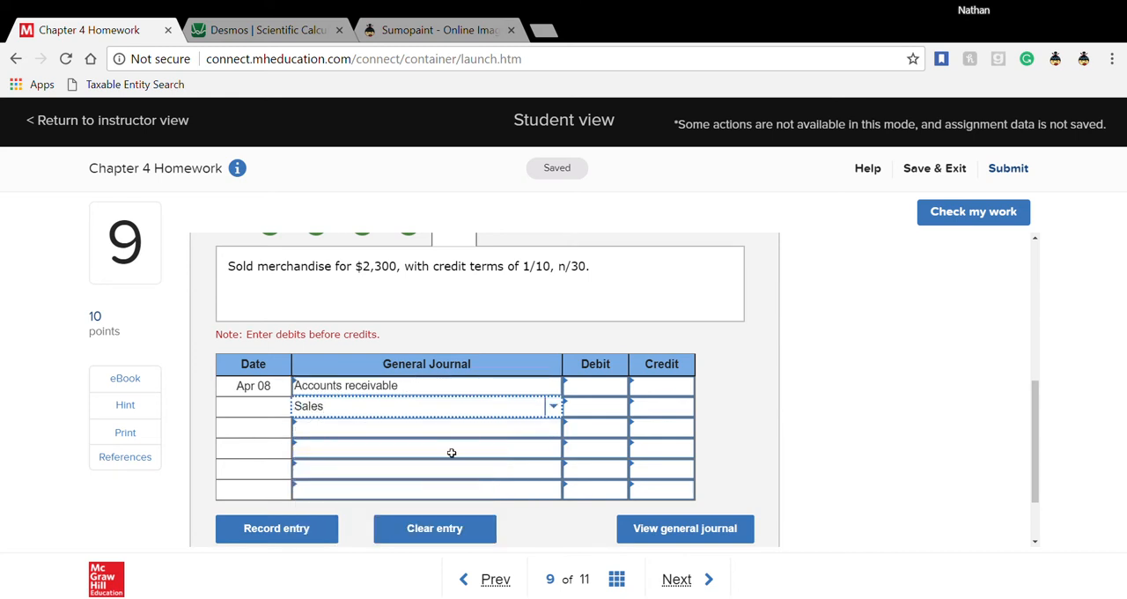
# - Enter a debit of 2300 for Accounts receivable and a credit of 2300 for Sales
pyautogui.click(615, 394)
pyautogui.write('2300')
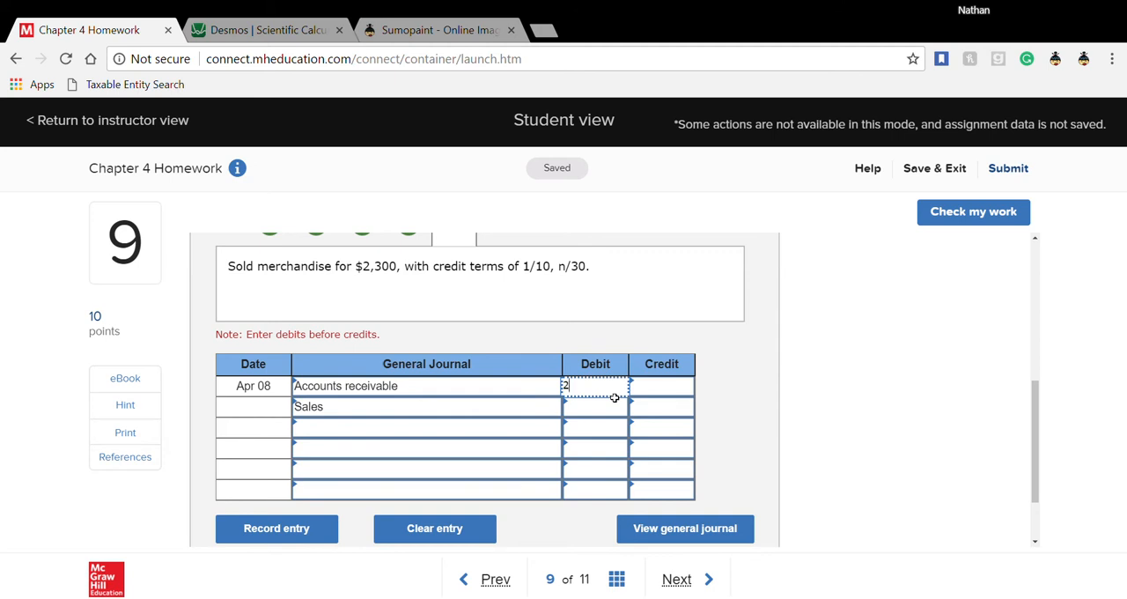
pyautogui.click(680, 411)
pyautogui.write('2300')
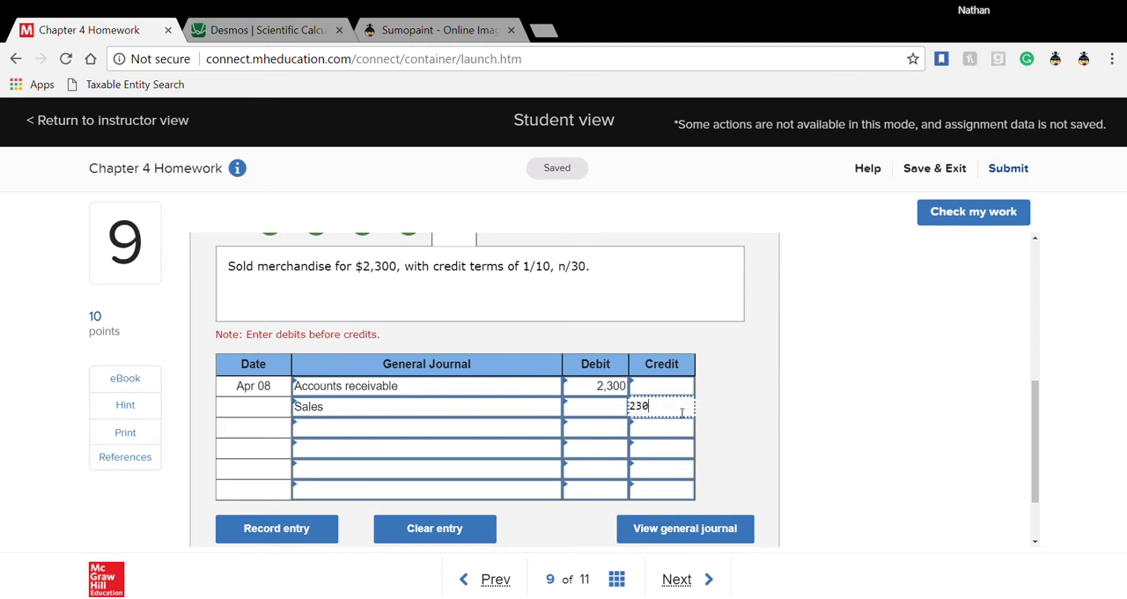
pyautogui.click(659, 435)
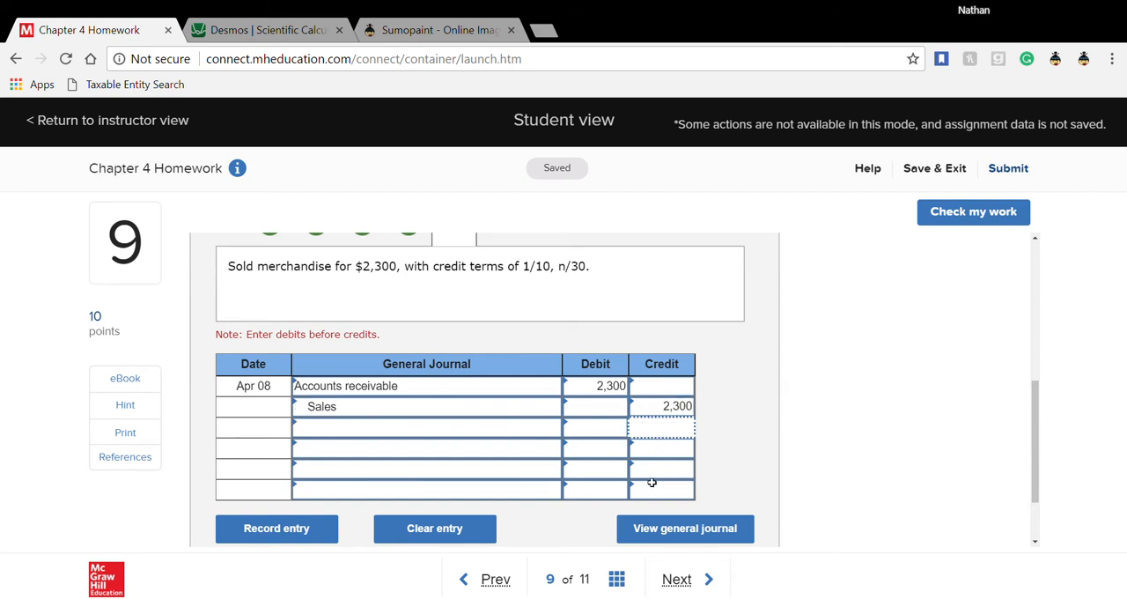
# - Review question 9's entries in the general journal view, and return to the journal entry worksheet
pyautogui.click(673, 582)
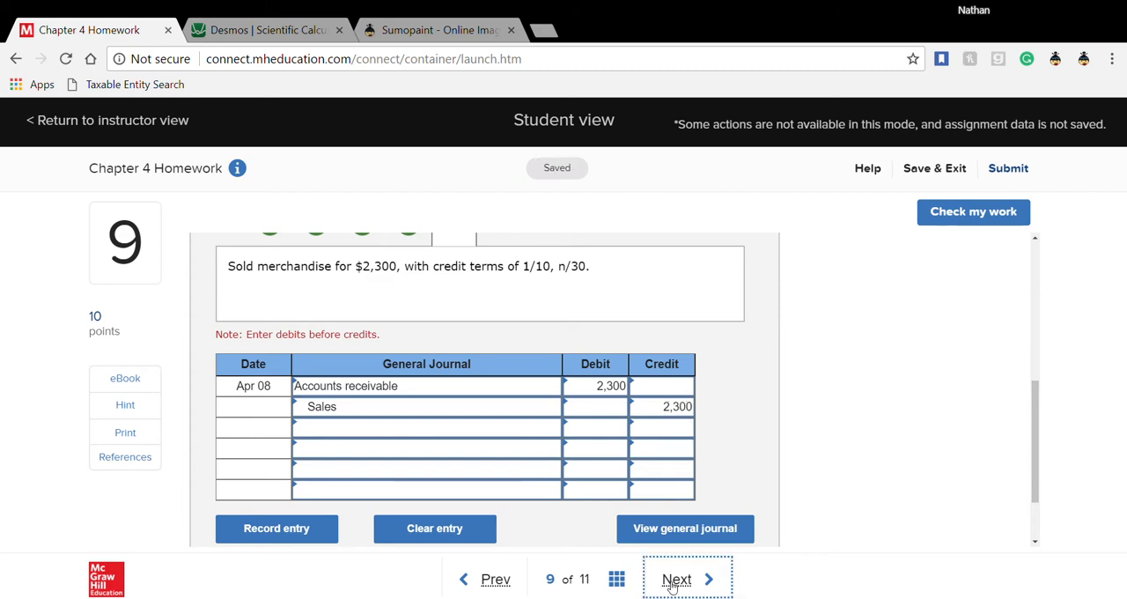
pyautogui.click(491, 579)
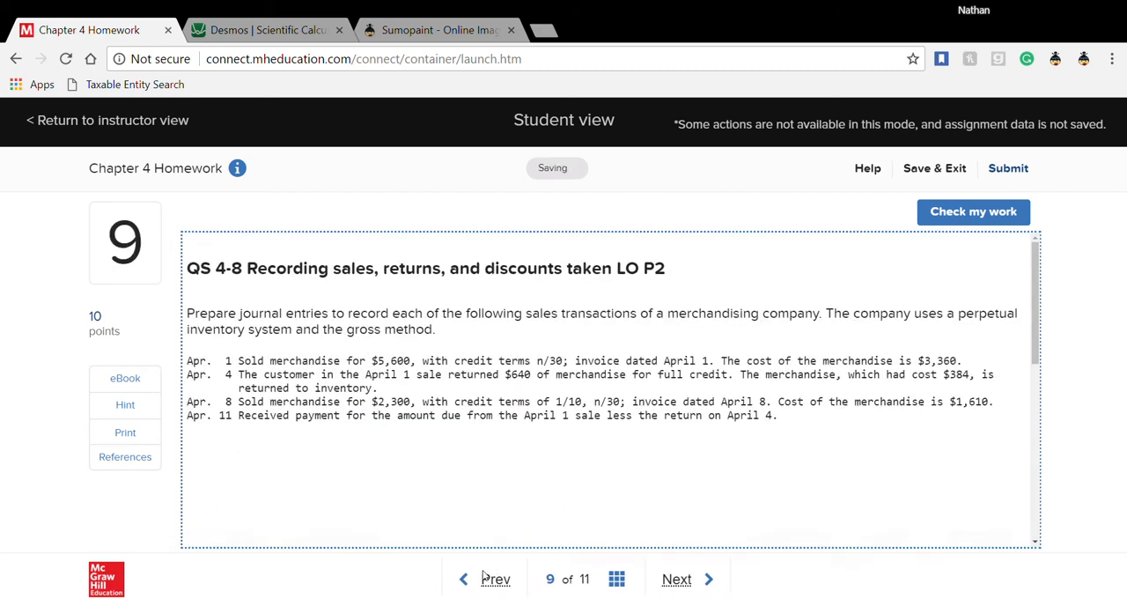
pyautogui.scroll(-5, 403, 461)
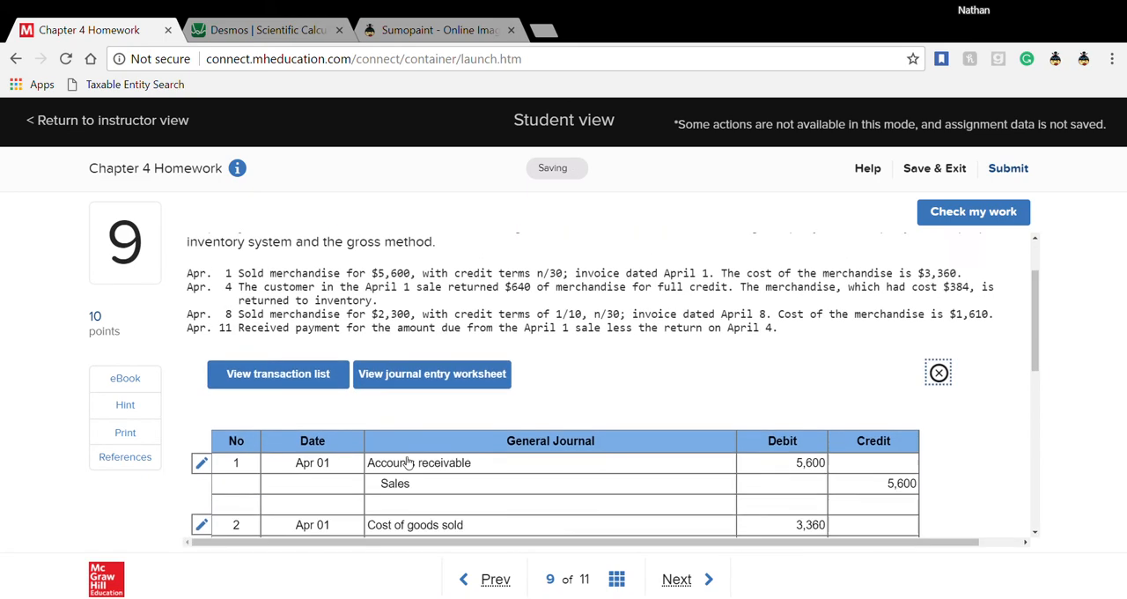
pyautogui.scroll(2, 408, 463)
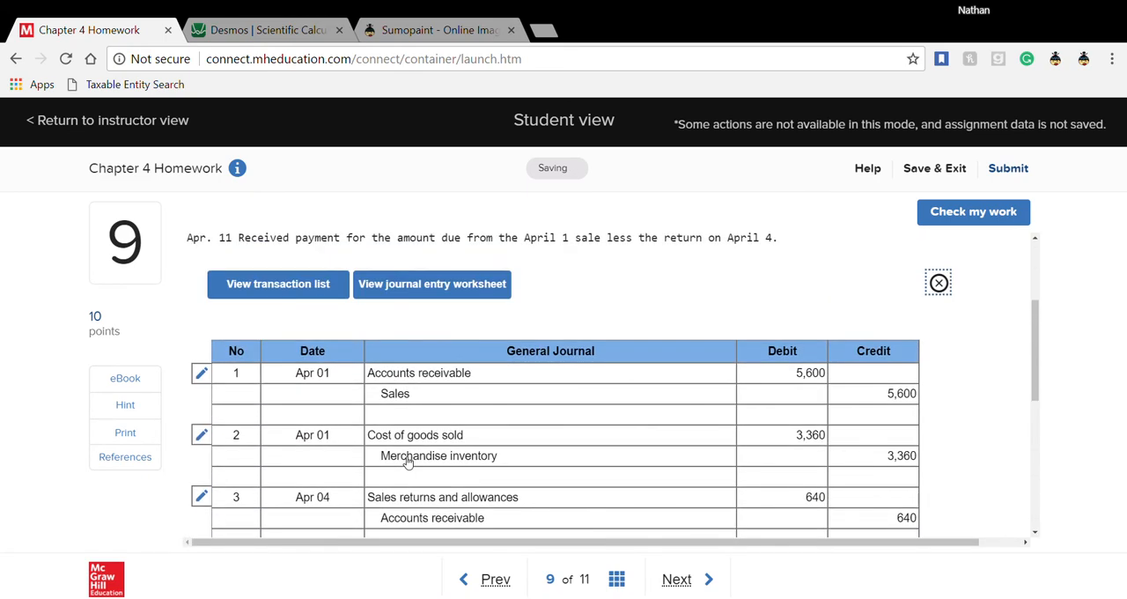
pyautogui.click(937, 283)
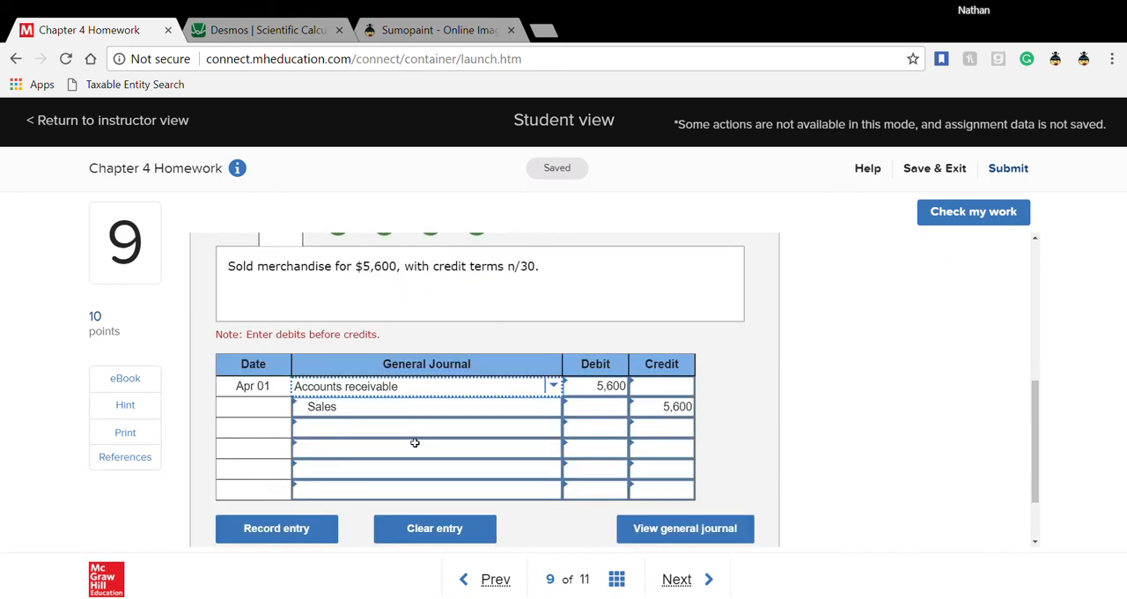
# - In worksheet entry 6 for the Apr 08 cost of merchandise, choose the accounts Cost of goods sold and Merchandise inventory
pyautogui.scroll(2, 416, 444)
pyautogui.click(534, 411)
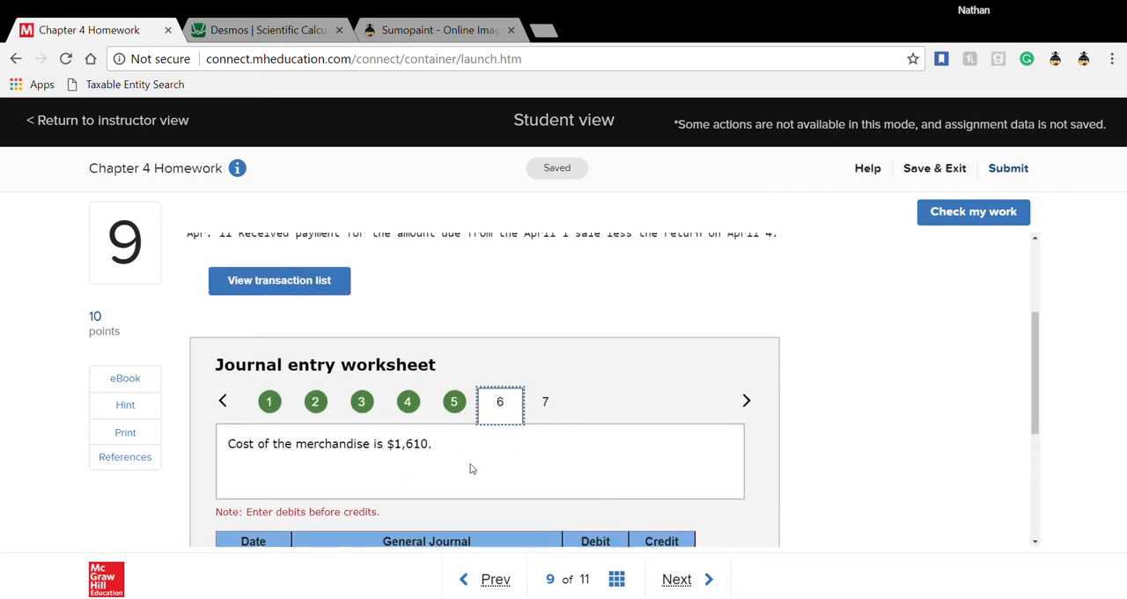
pyautogui.scroll(-2, 433, 491)
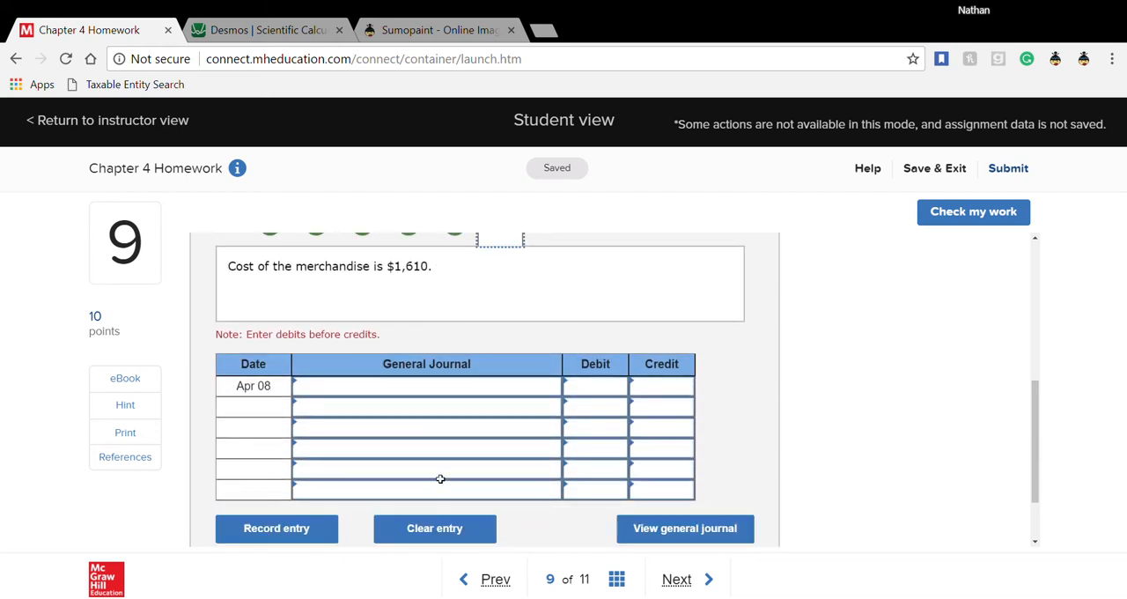
pyautogui.click(479, 393)
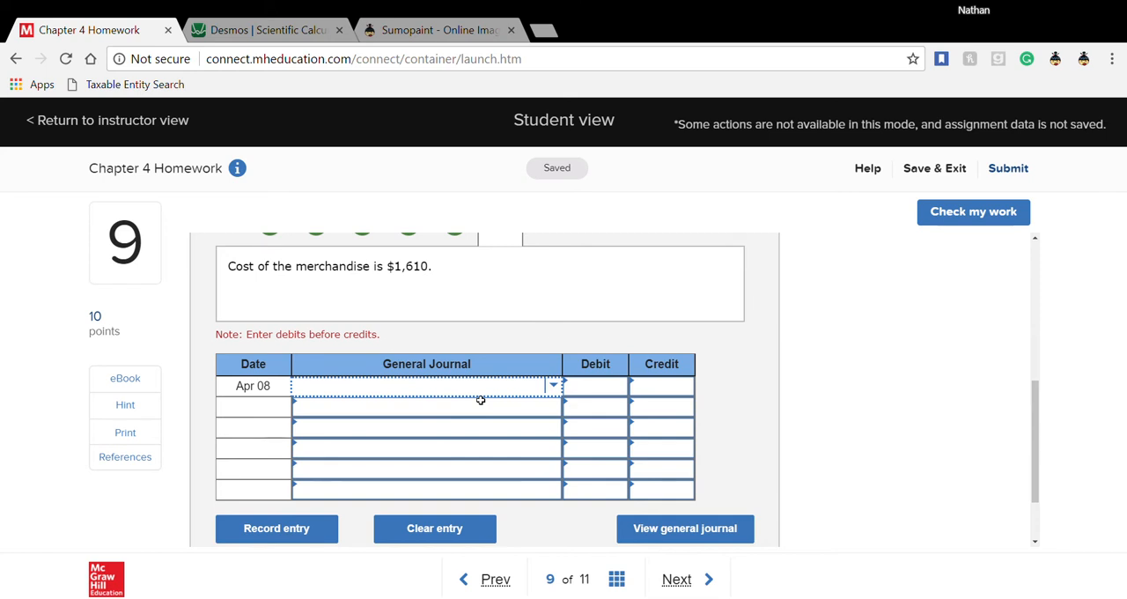
pyautogui.write('cost')
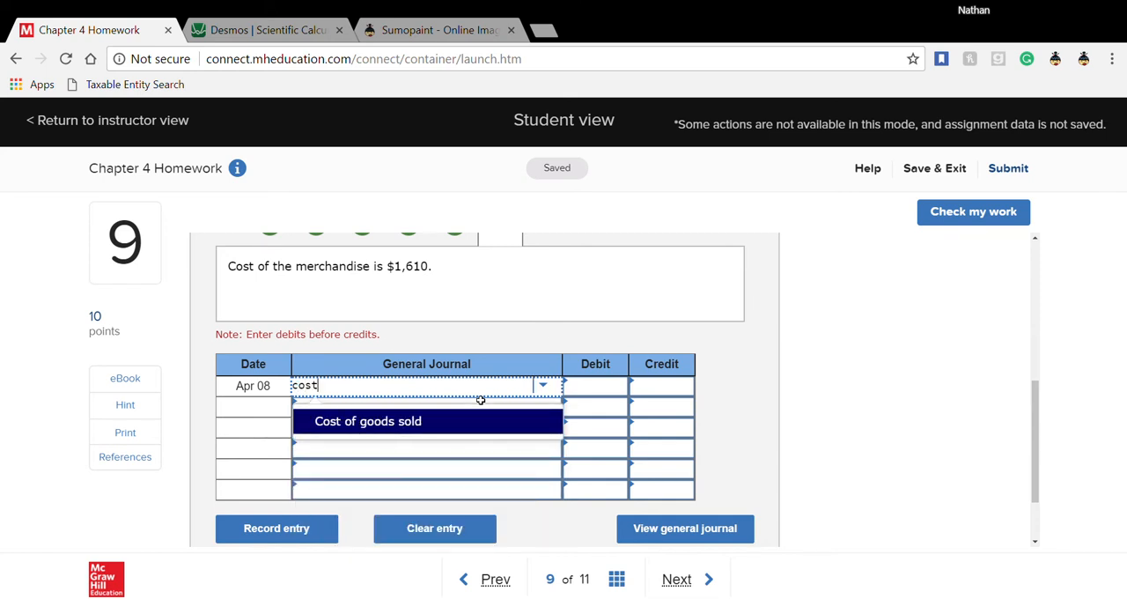
pyautogui.click(472, 429)
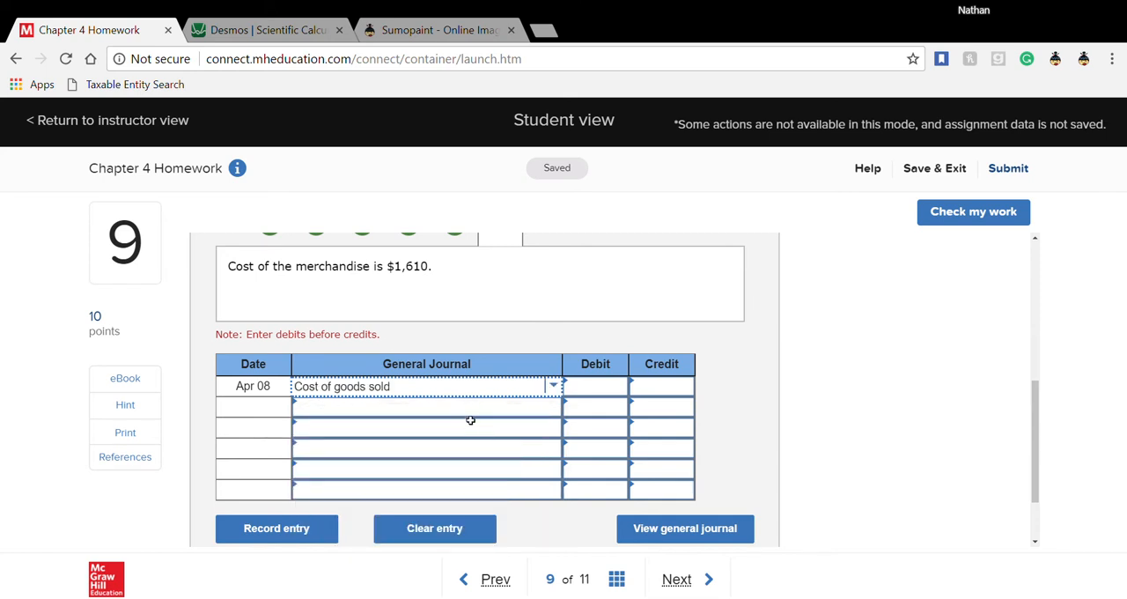
pyautogui.click(493, 412)
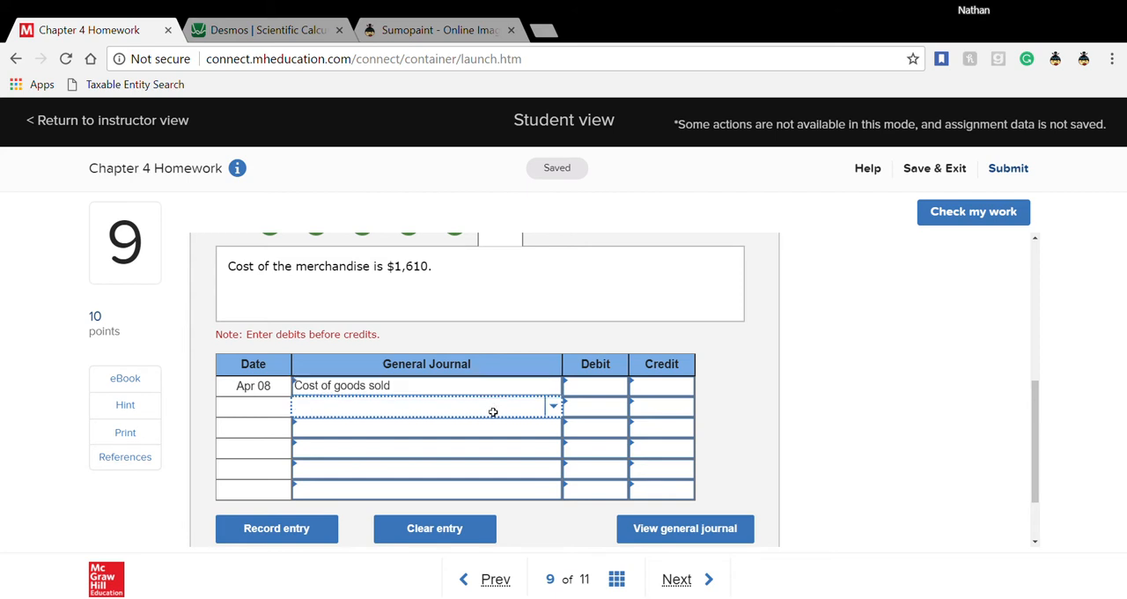
pyautogui.write('merc')
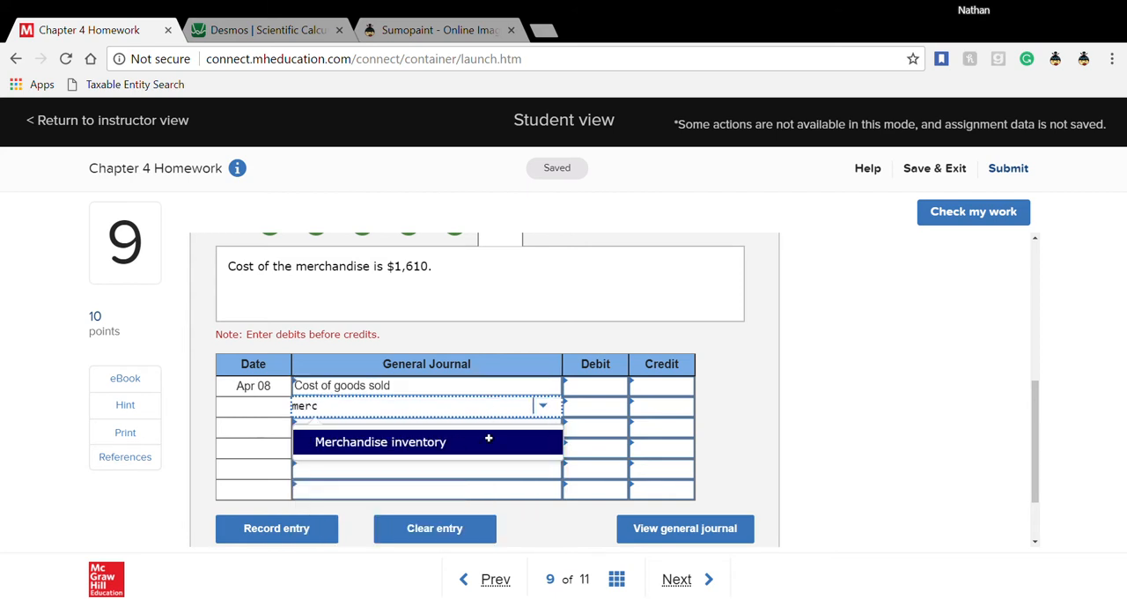
pyautogui.click(488, 440)
# - Enter a debit of 1610 for Cost of goods sold and a credit of 1610 for Merchandise inventory
pyautogui.click(586, 396)
pyautogui.write('1610')
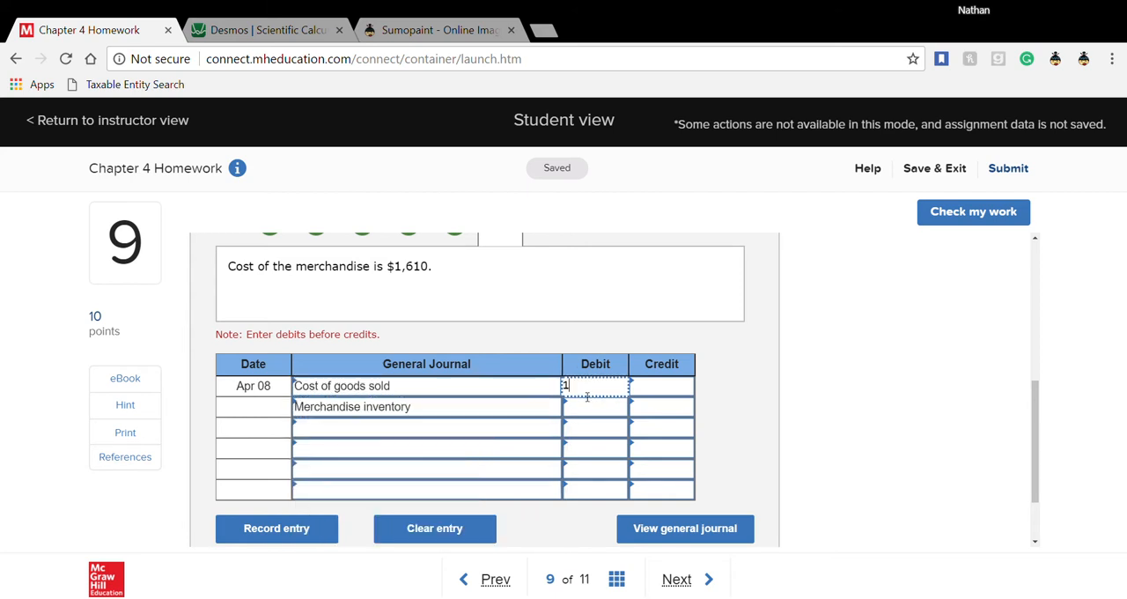
pyautogui.click(676, 410)
pyautogui.write('16')
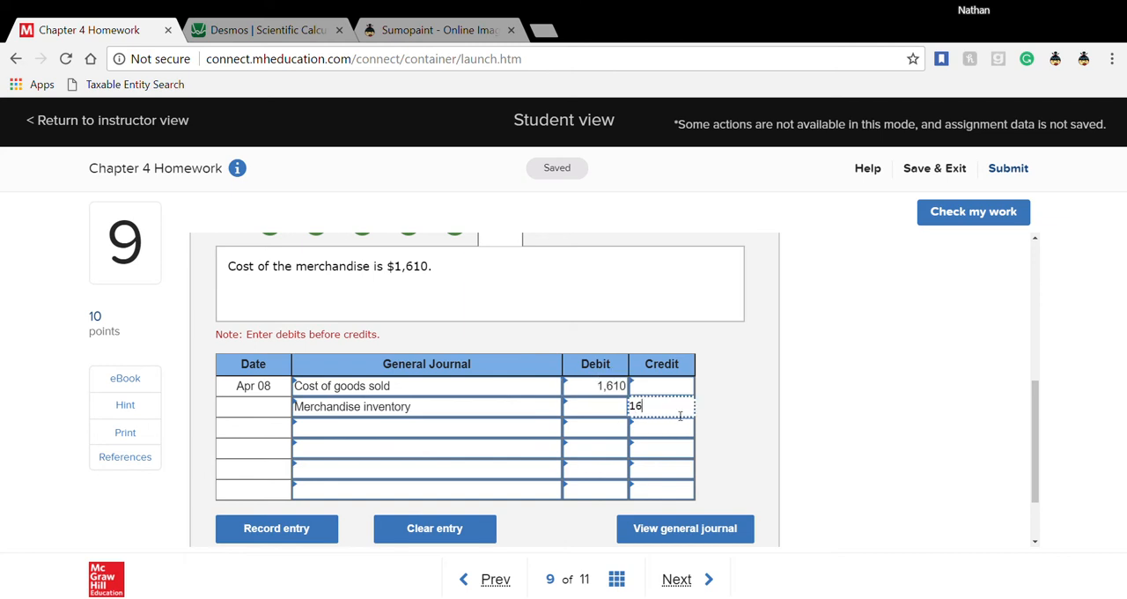
pyautogui.write('10')
pyautogui.press('Return')
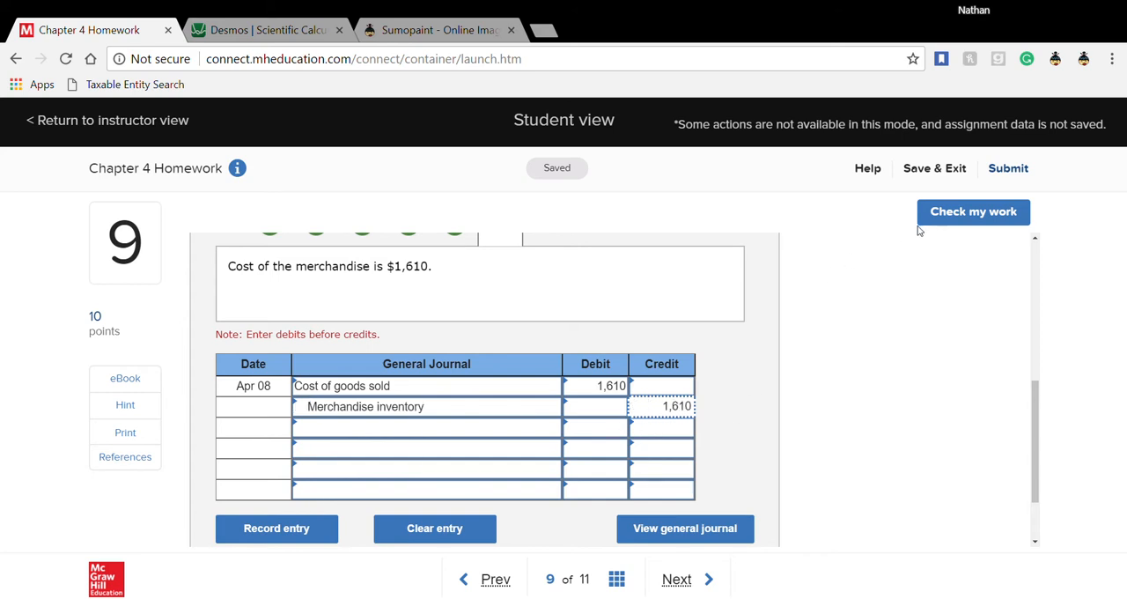
# - Read the Apr 11 payment description in worksheet entry 7, and review the Apr 01 sale in worksheet entry 1
pyautogui.scroll(1, 517, 518)
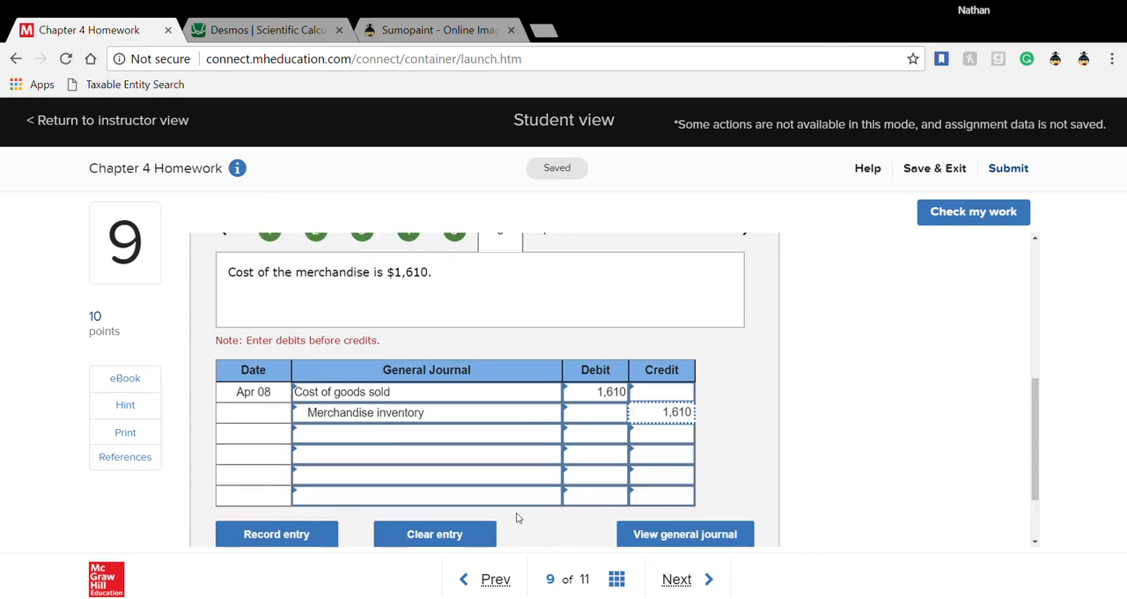
pyautogui.click(549, 315)
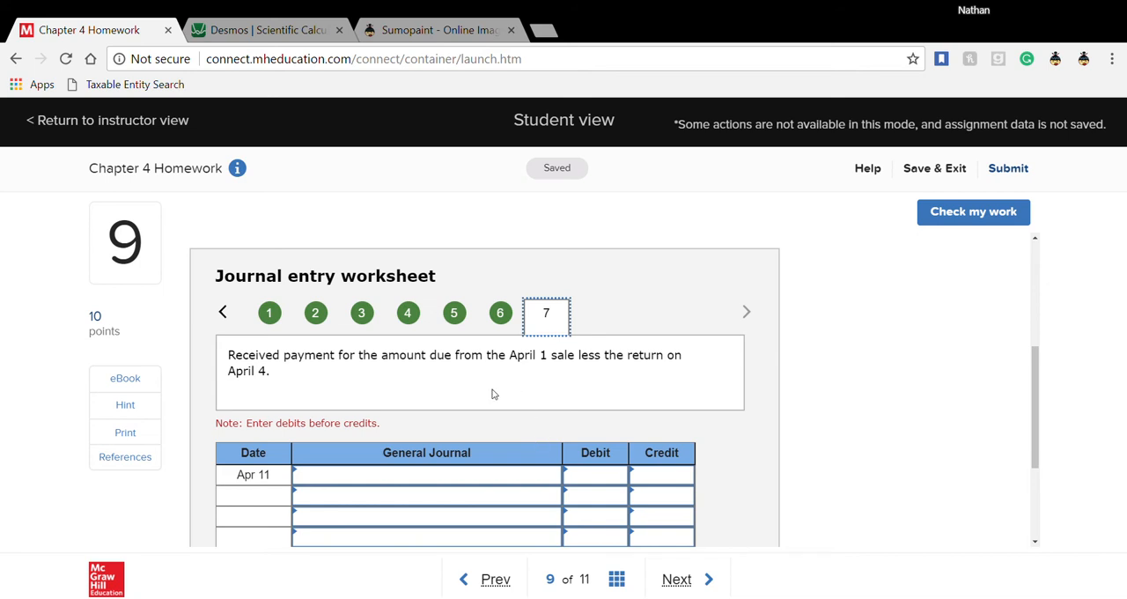
pyautogui.click(269, 314)
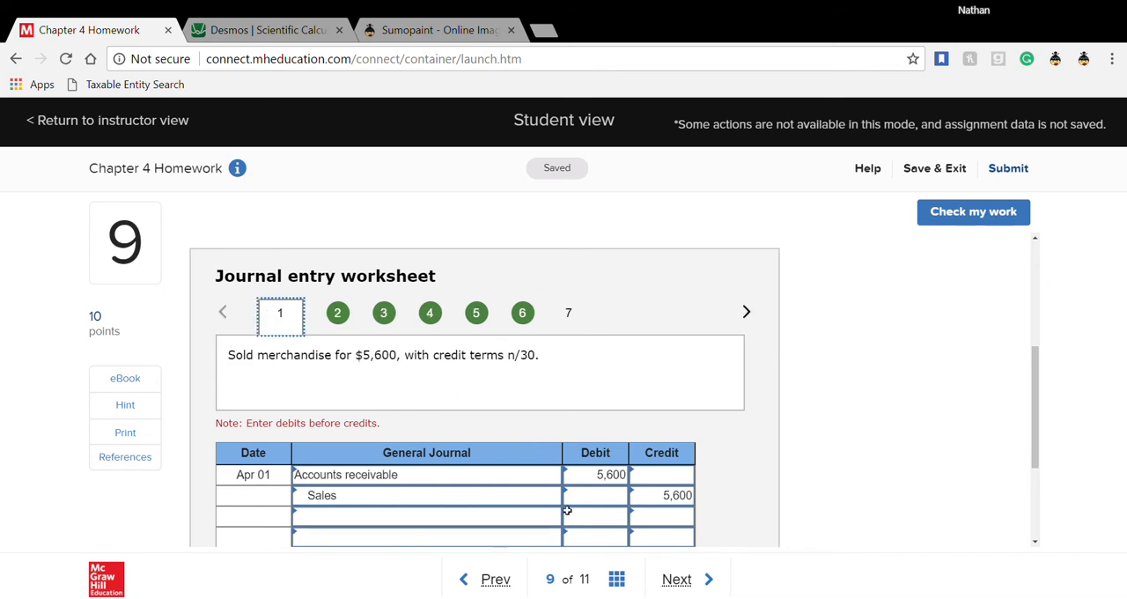
# - In the Desmos calculator, compute 5600 − 640, looking up the April 4 return amount in worksheet entry 3 of the homework
pyautogui.click(276, 41)
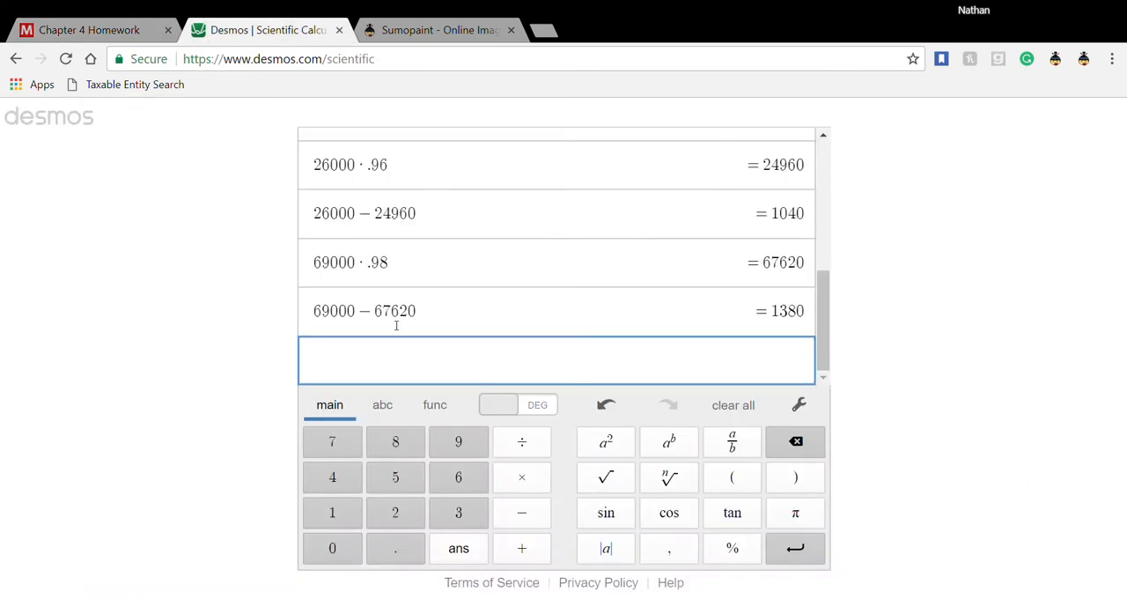
pyautogui.write('5600 −')
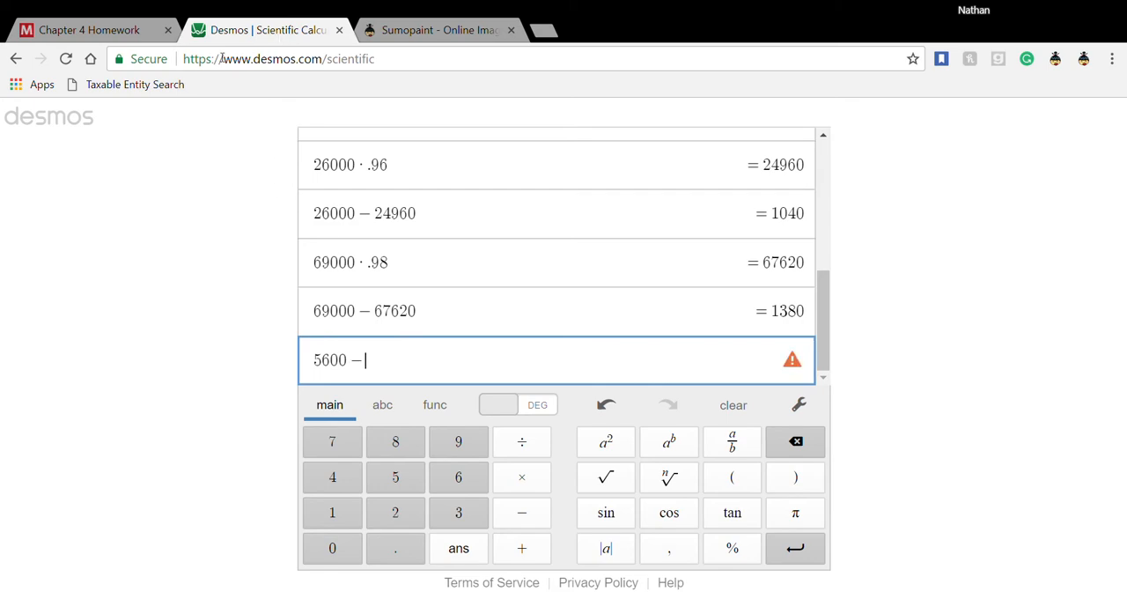
pyautogui.click(113, 35)
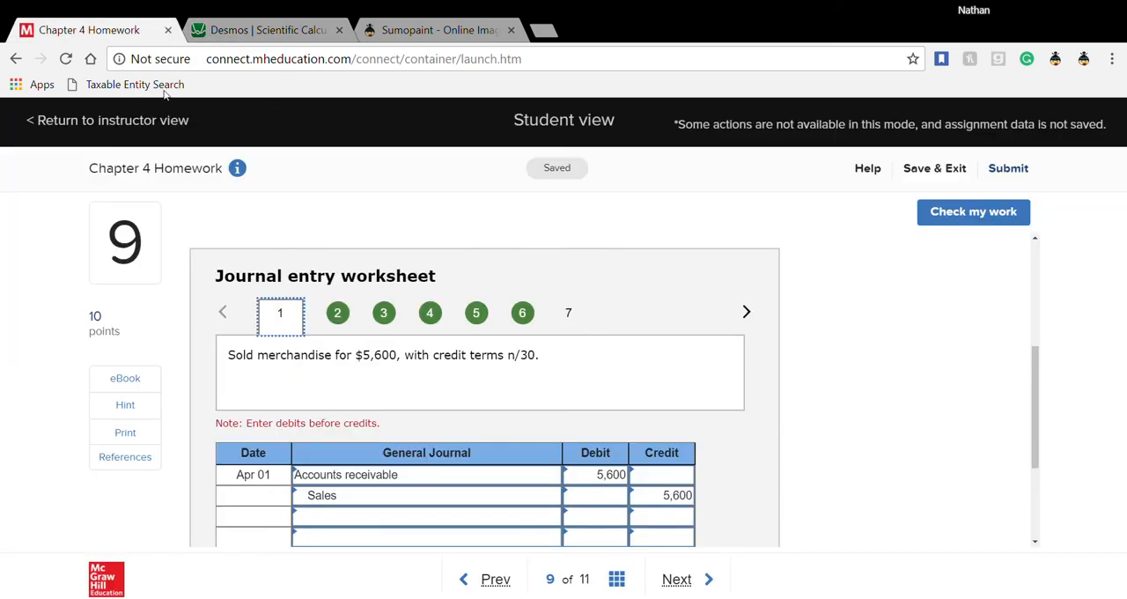
pyautogui.click(392, 321)
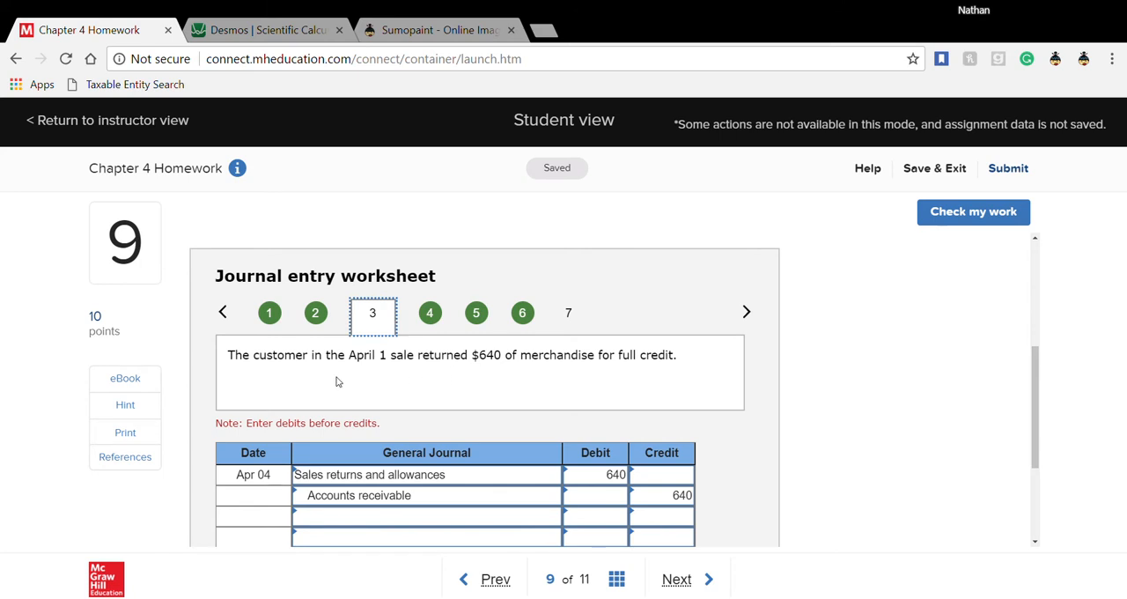
pyautogui.click(431, 315)
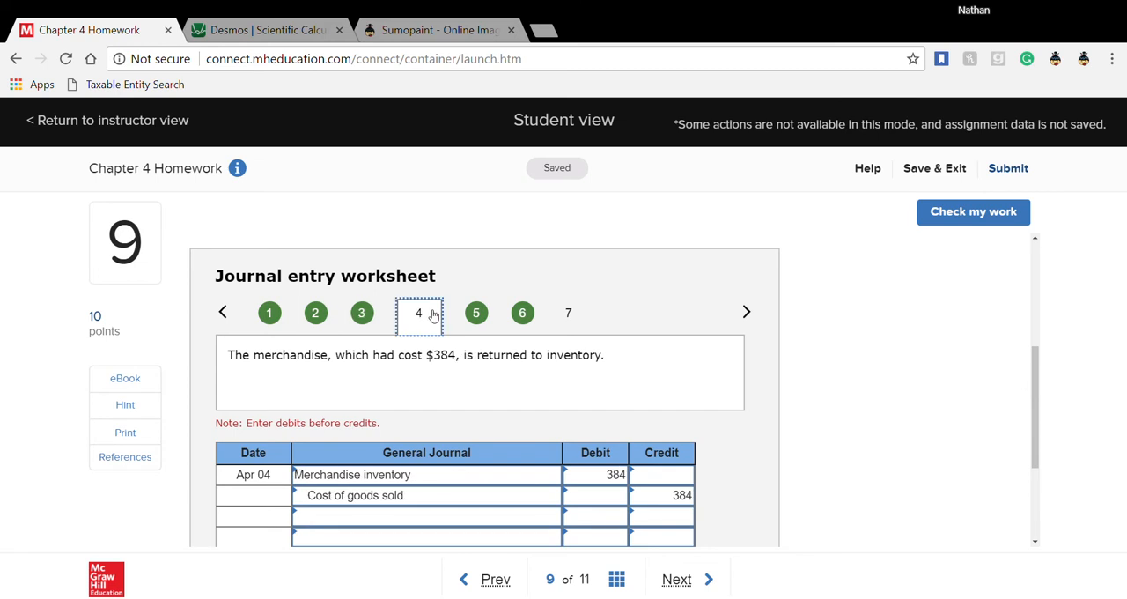
pyautogui.click(360, 322)
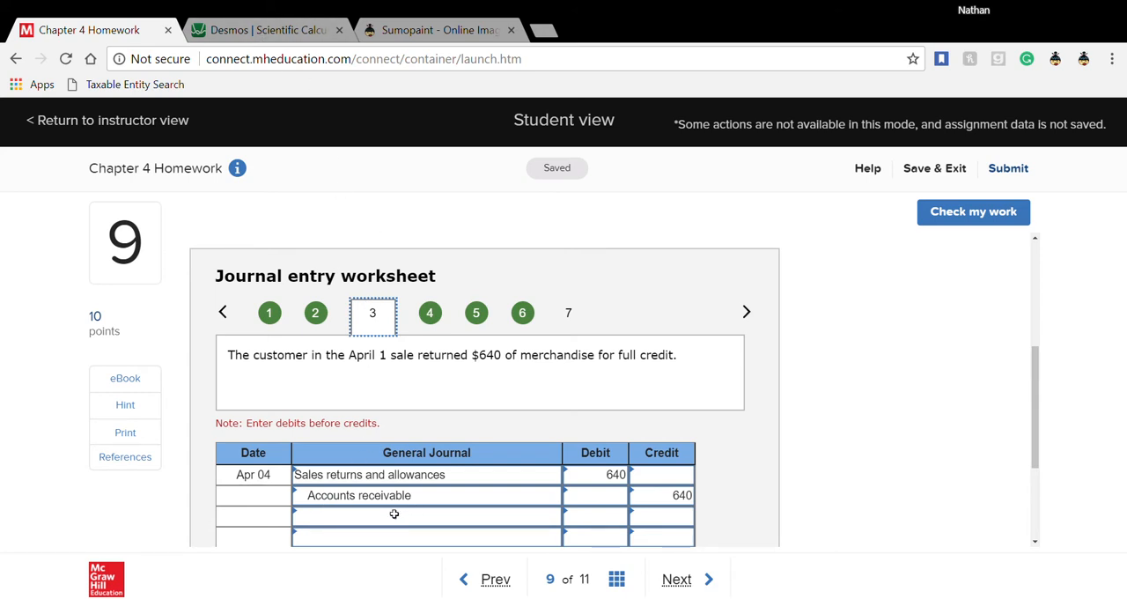
pyautogui.click(278, 35)
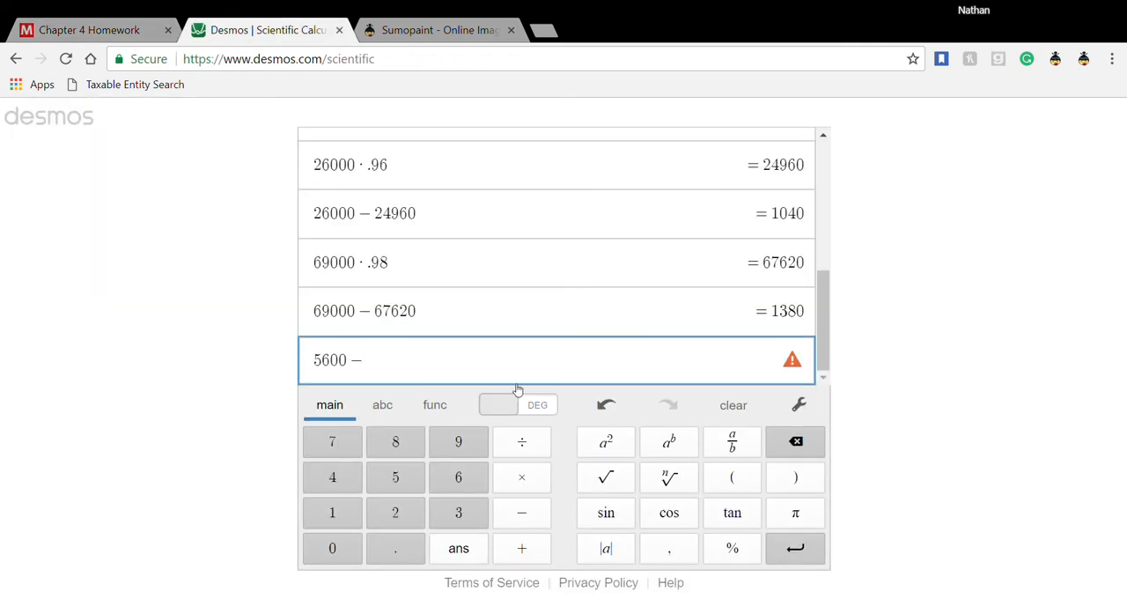
pyautogui.write('640')
pyautogui.press('Return')
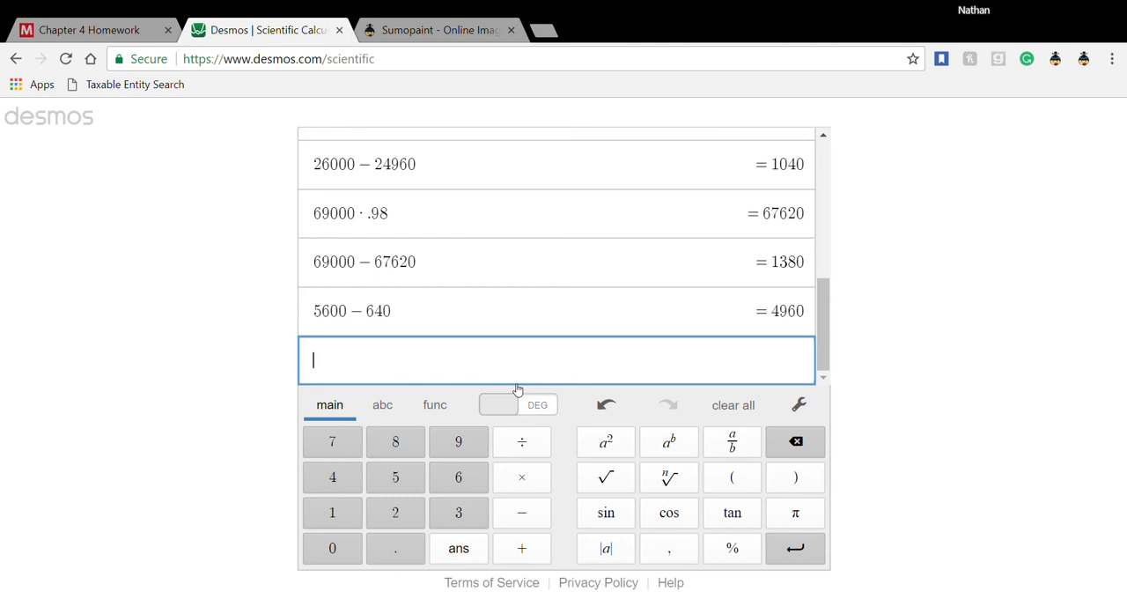
# - Switch to Sumopaint and draw a freehand T-account headed AR in black
pyautogui.click(49, 35)
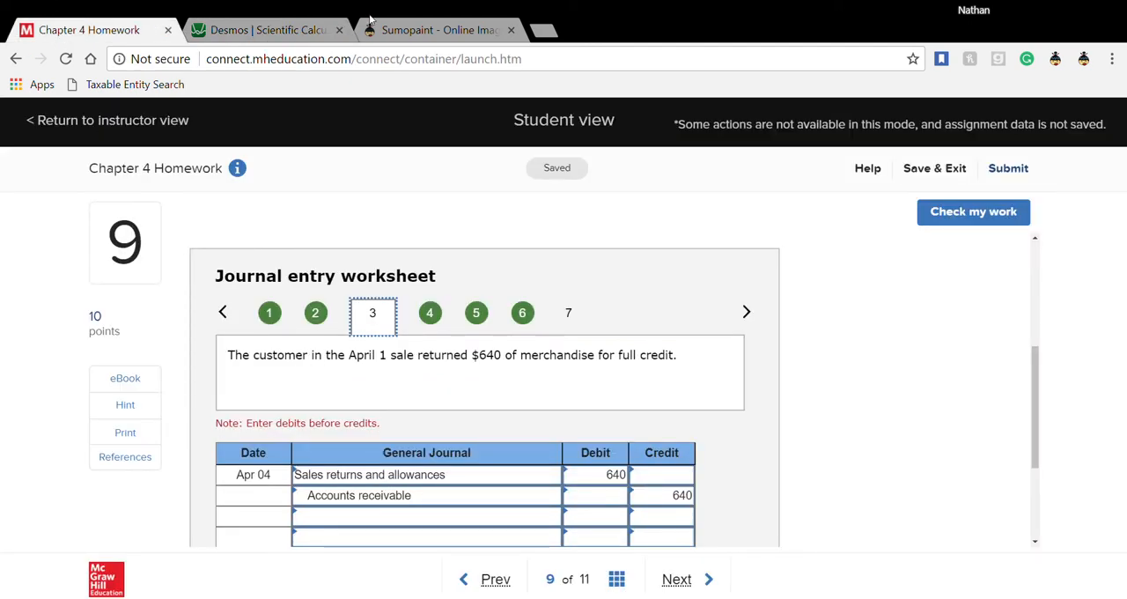
pyautogui.click(435, 35)
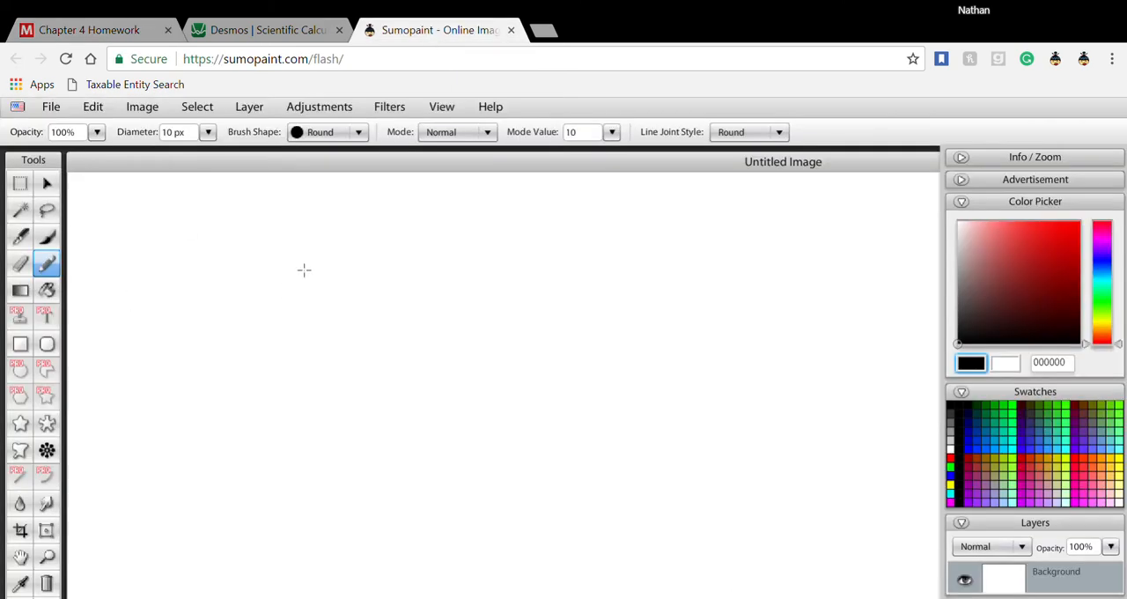
pyautogui.moveTo(235, 266); pyautogui.dragTo(704, 261)
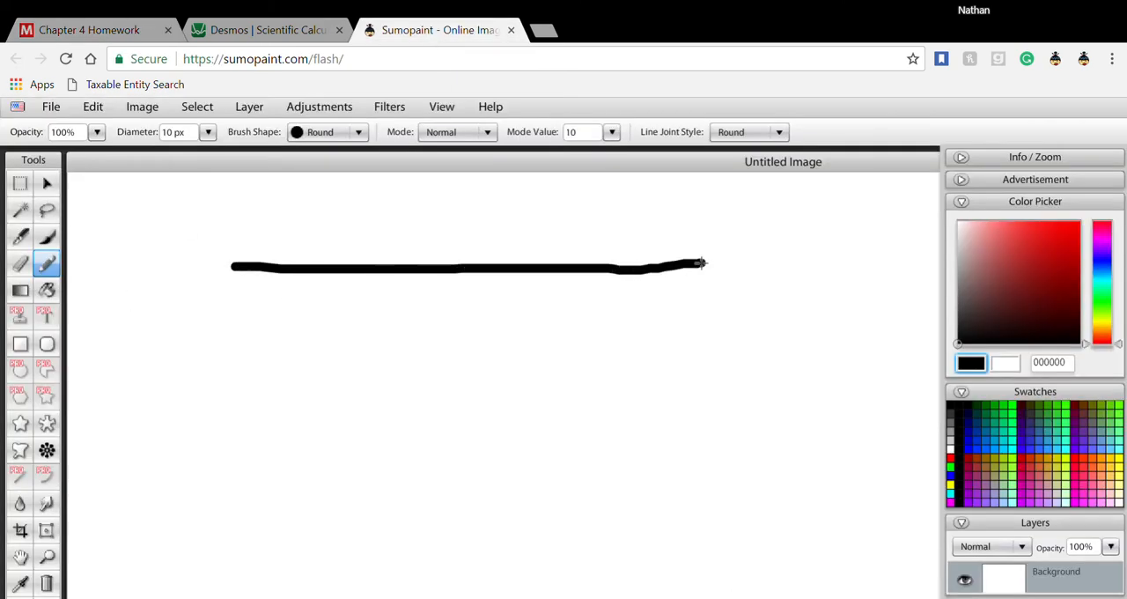
pyautogui.moveTo(458, 269); pyautogui.dragTo(478, 524)
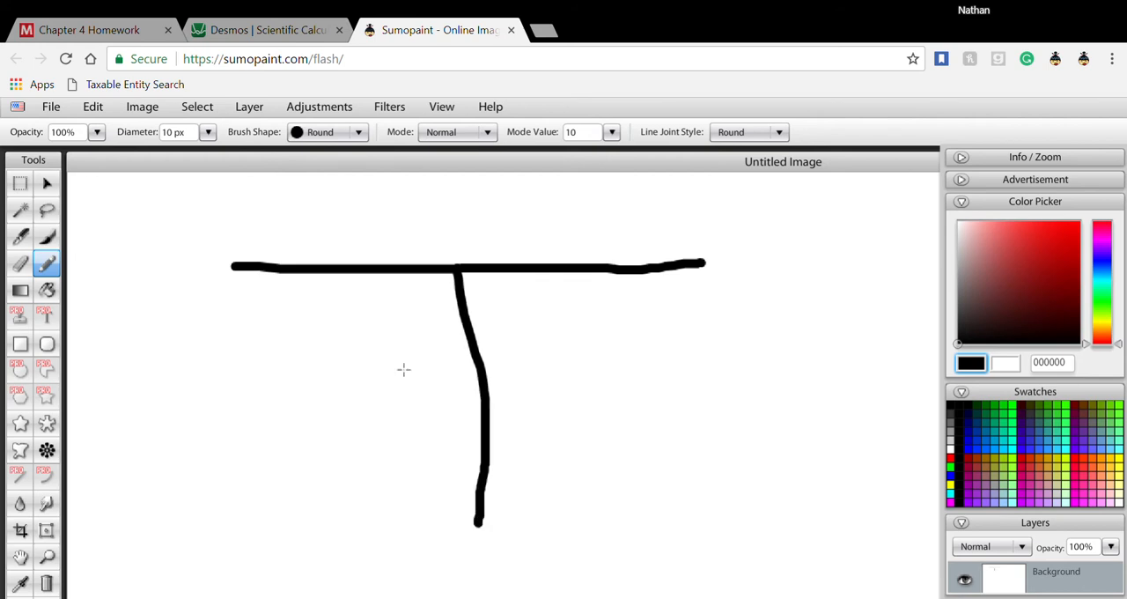
pyautogui.moveTo(388, 181); pyautogui.dragTo(368, 257)
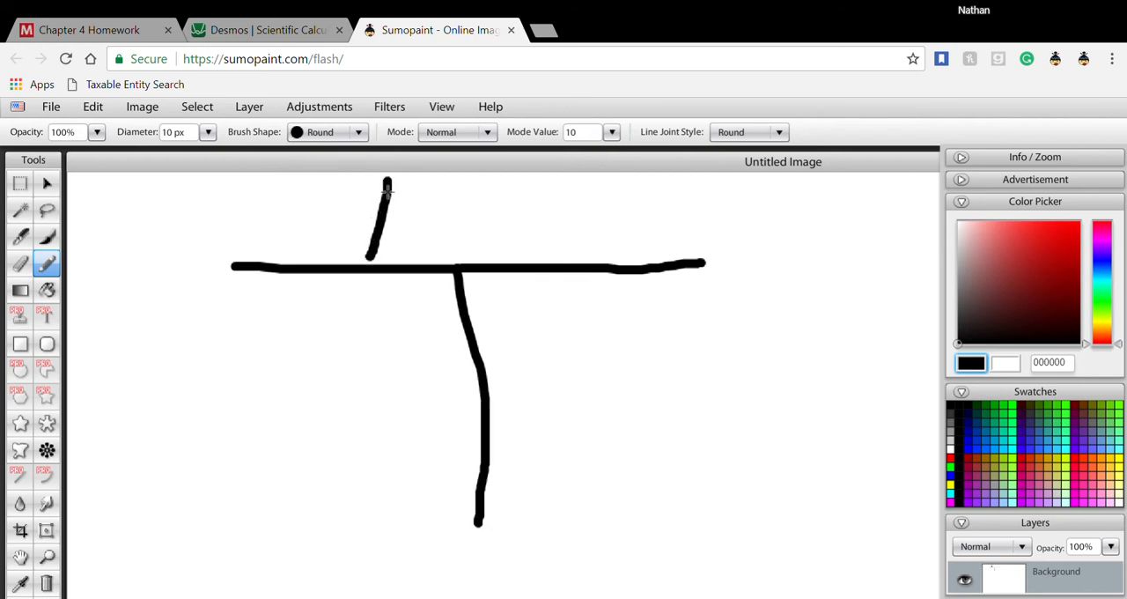
pyautogui.moveTo(388, 184); pyautogui.dragTo(440, 263)
pyautogui.moveTo(381, 220); pyautogui.dragTo(409, 227)
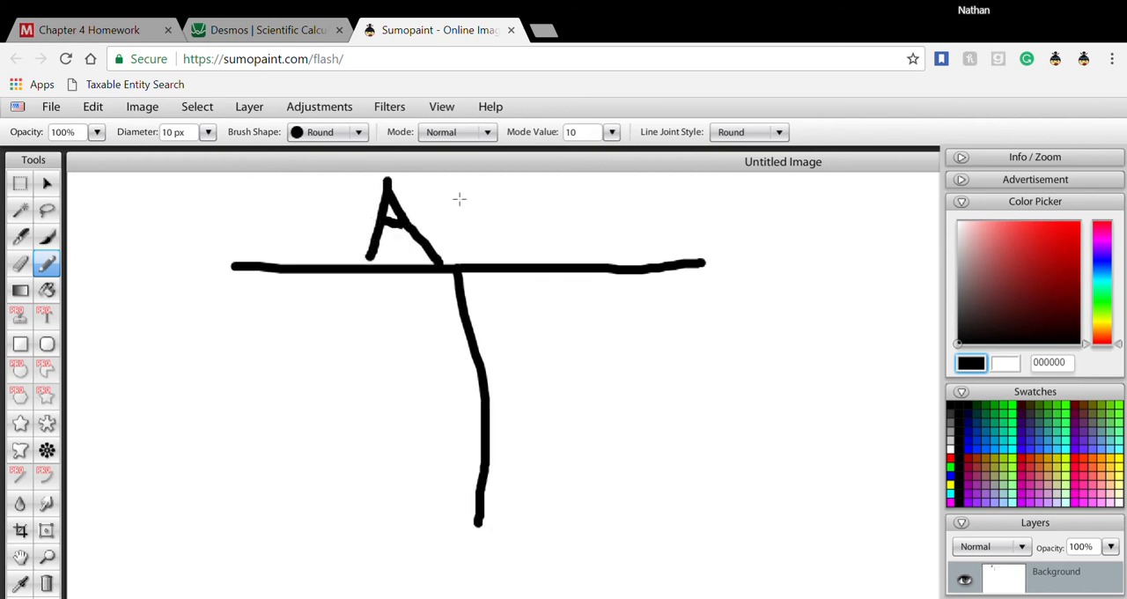
pyautogui.moveTo(461, 190)
pyautogui.mouseDown()
pyautogui.moveTo(474, 269)
pyautogui.moveTo(518, 205)
pyautogui.moveTo(446, 216)
pyautogui.moveTo(520, 256)
pyautogui.mouseUp()
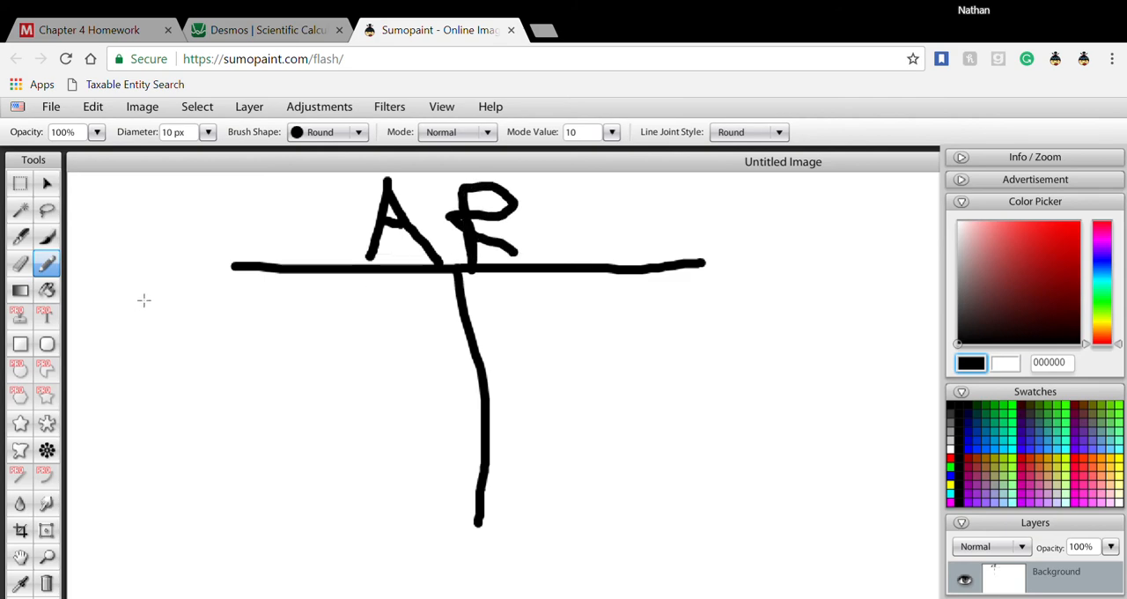
# - Write 5600 on the debit side and 640 on the credit side of the AR T-account, checking the amounts in Desmos
pyautogui.click(251, 32)
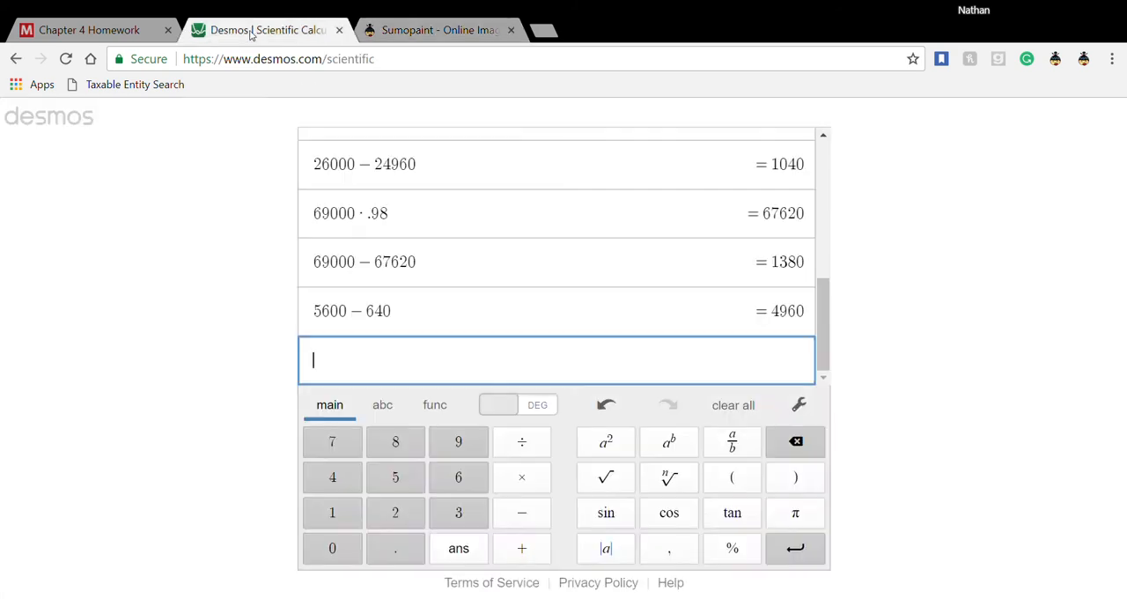
pyautogui.click(425, 30)
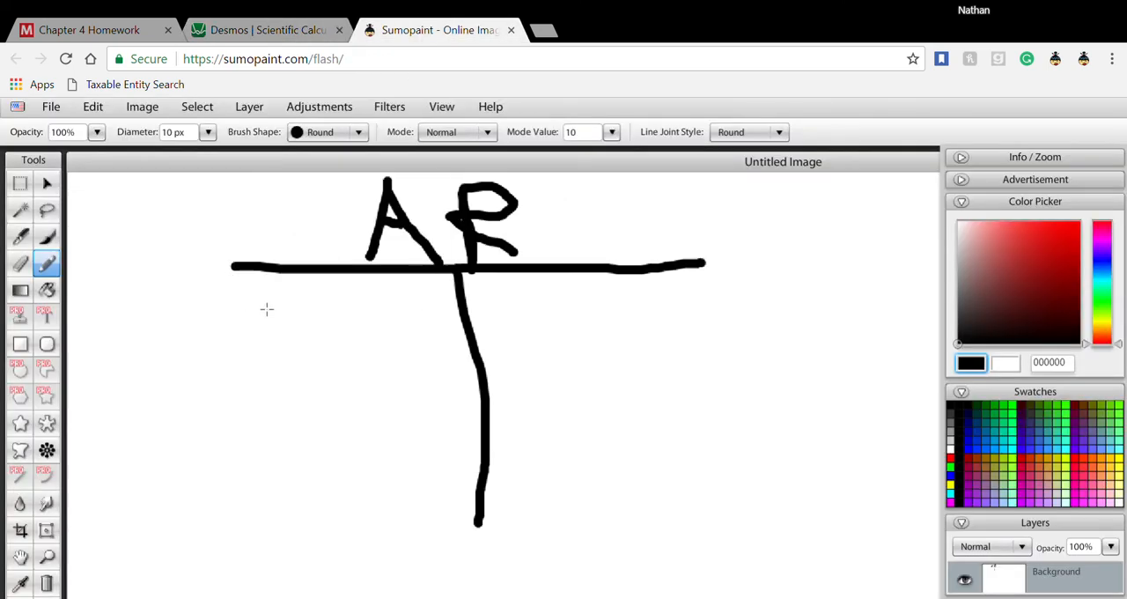
pyautogui.moveTo(267, 305)
pyautogui.mouseDown()
pyautogui.moveTo(253, 302)
pyautogui.moveTo(225, 330)
pyautogui.moveTo(293, 340)
pyautogui.moveTo(229, 355)
pyautogui.mouseUp()
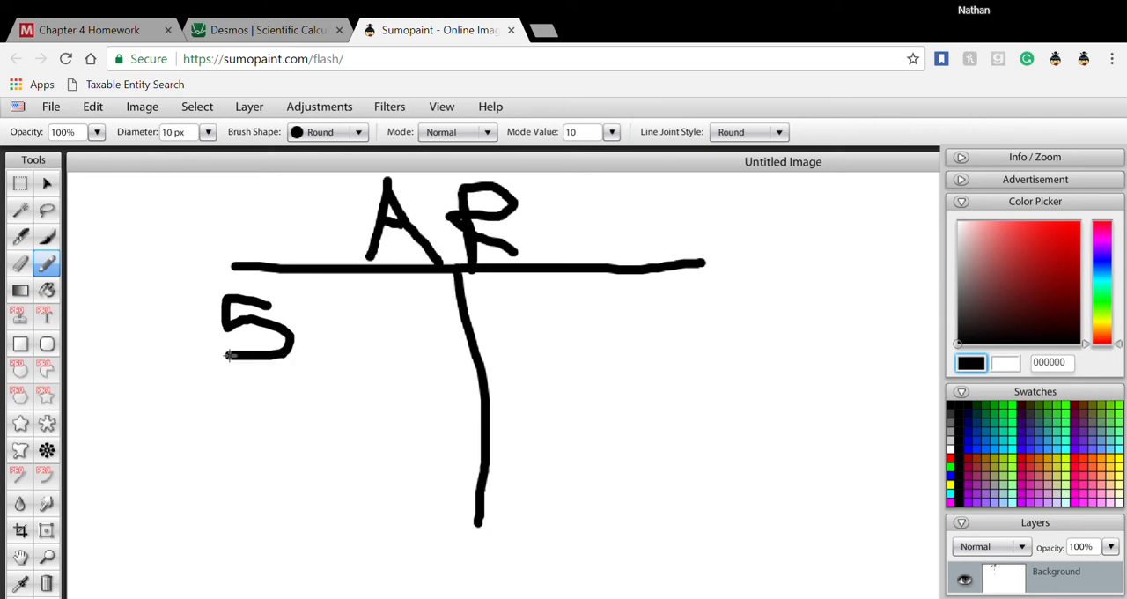
pyautogui.moveTo(312, 289)
pyautogui.mouseDown()
pyautogui.moveTo(335, 352)
pyautogui.moveTo(333, 315)
pyautogui.moveTo(328, 336)
pyautogui.mouseUp()
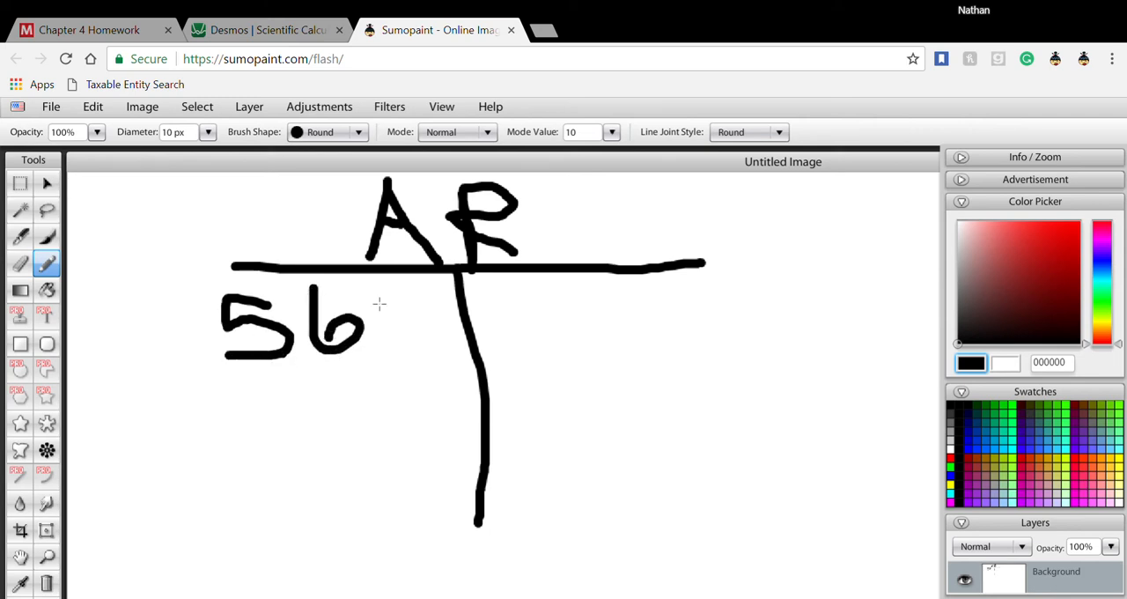
pyautogui.moveTo(384, 289)
pyautogui.mouseDown()
pyautogui.moveTo(377, 318)
pyautogui.moveTo(407, 298)
pyautogui.moveTo(387, 287)
pyautogui.mouseUp()
pyautogui.moveTo(424, 289)
pyautogui.mouseDown()
pyautogui.moveTo(417, 324)
pyautogui.moveTo(440, 304)
pyautogui.moveTo(421, 291)
pyautogui.mouseUp()
pyautogui.click(285, 31)
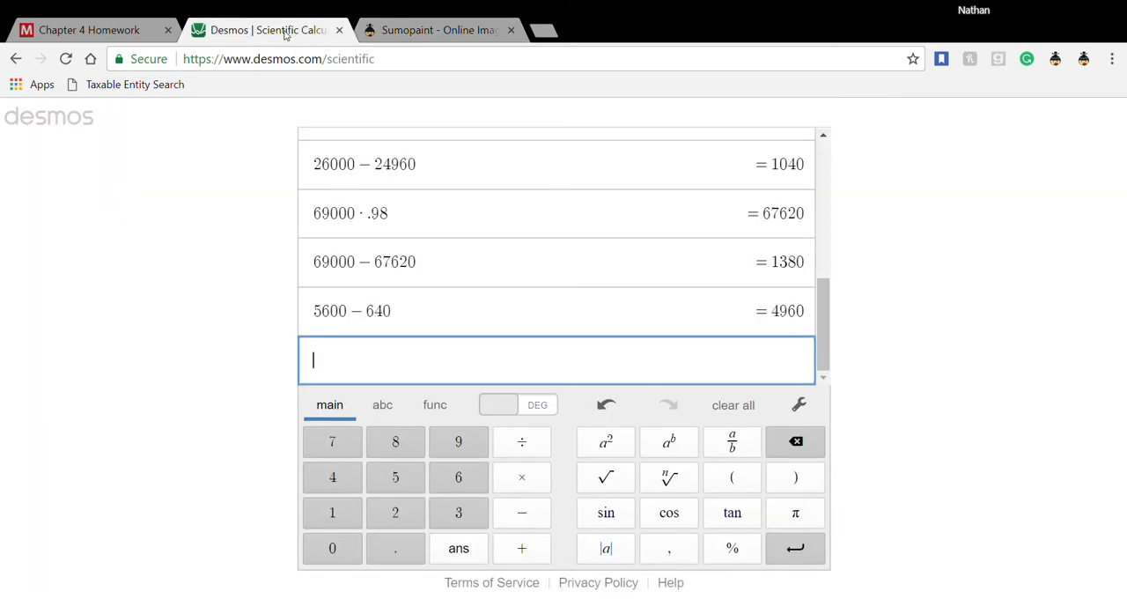
pyautogui.click(428, 29)
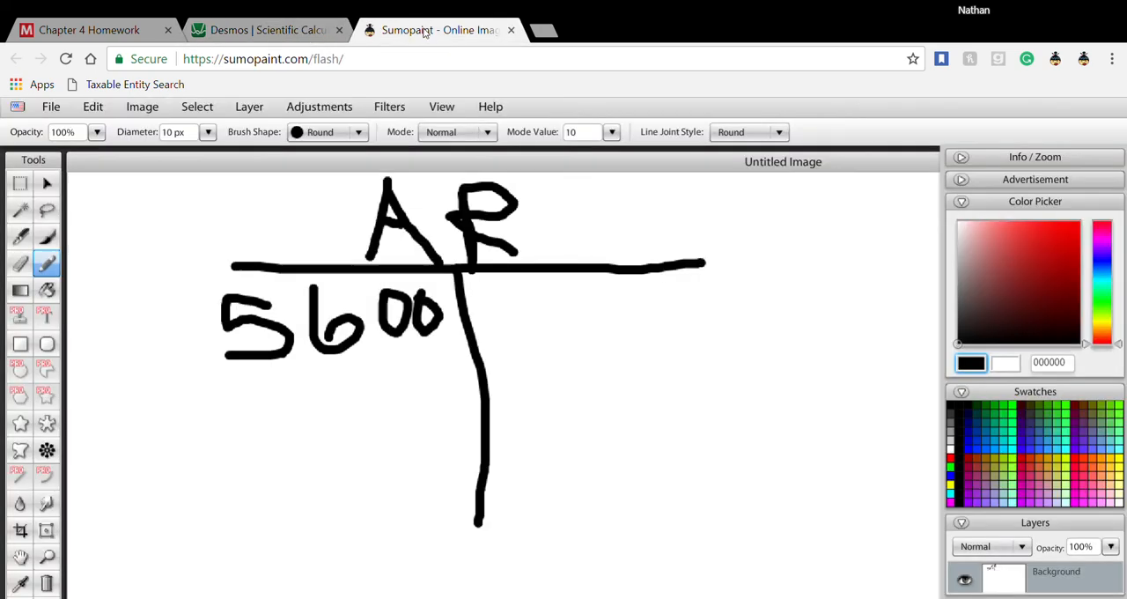
pyautogui.moveTo(513, 287)
pyautogui.mouseDown()
pyautogui.moveTo(510, 330)
pyautogui.moveTo(541, 339)
pyautogui.moveTo(532, 322)
pyautogui.mouseUp()
pyautogui.moveTo(550, 288)
pyautogui.mouseDown()
pyautogui.moveTo(555, 319)
pyautogui.moveTo(574, 315)
pyautogui.moveTo(574, 298)
pyautogui.moveTo(580, 350)
pyautogui.mouseUp()
pyautogui.moveTo(603, 300)
pyautogui.mouseDown()
pyautogui.moveTo(633, 315)
pyautogui.moveTo(607, 303)
pyautogui.mouseUp()
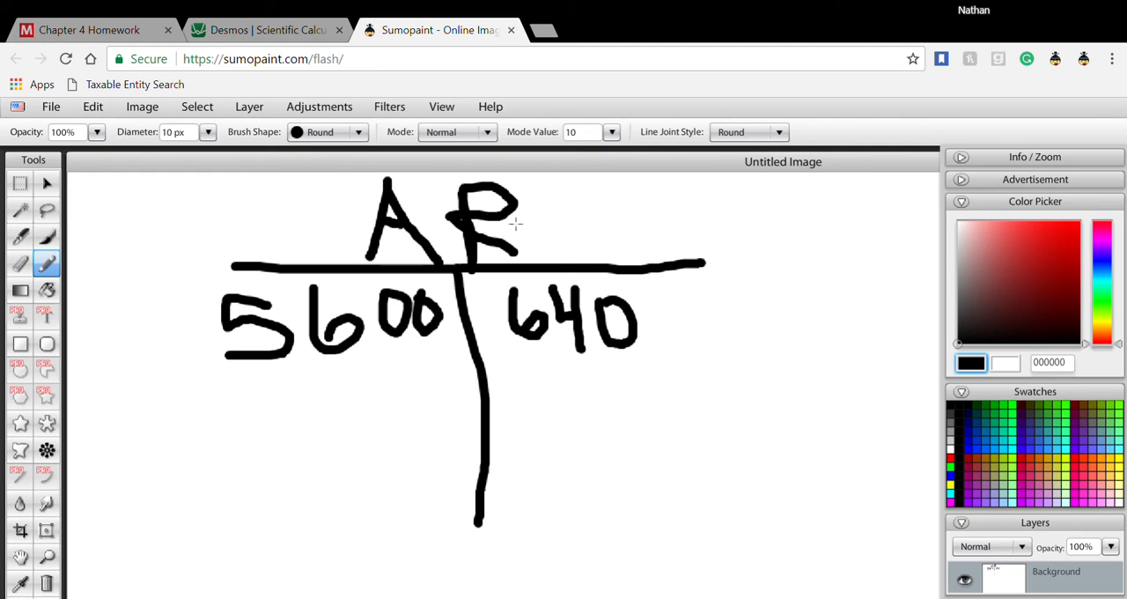
# - Add a dash and a question mark after the AR heading of the T-account
pyautogui.moveTo(522, 223); pyautogui.dragTo(564, 224)
pyautogui.click(609, 240)
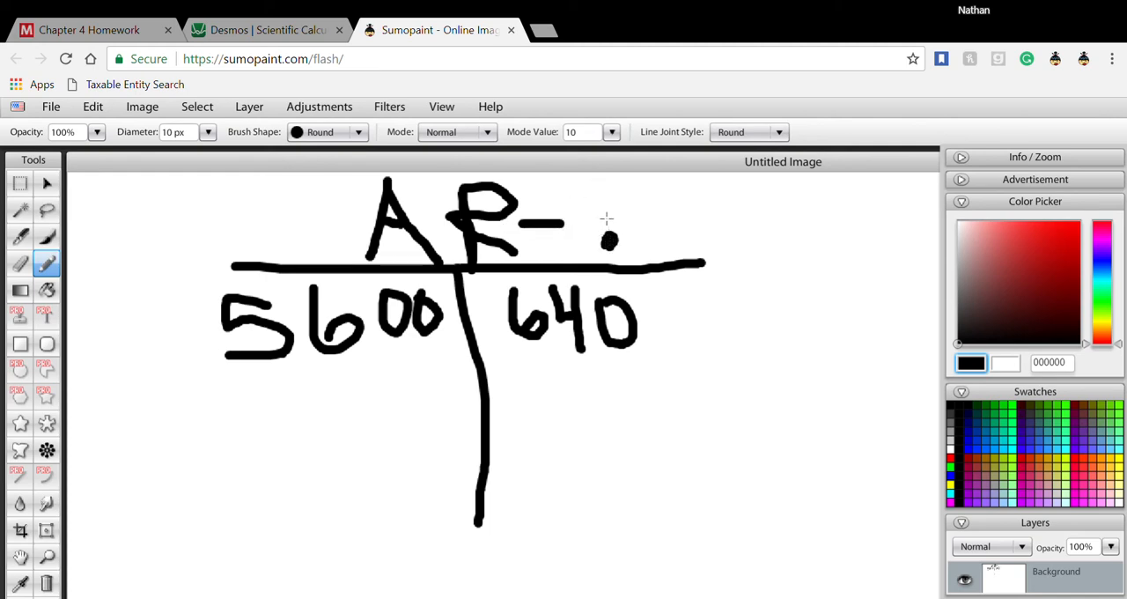
pyautogui.moveTo(605, 217)
pyautogui.mouseDown()
pyautogui.moveTo(618, 172)
pyautogui.moveTo(577, 188)
pyautogui.mouseUp()
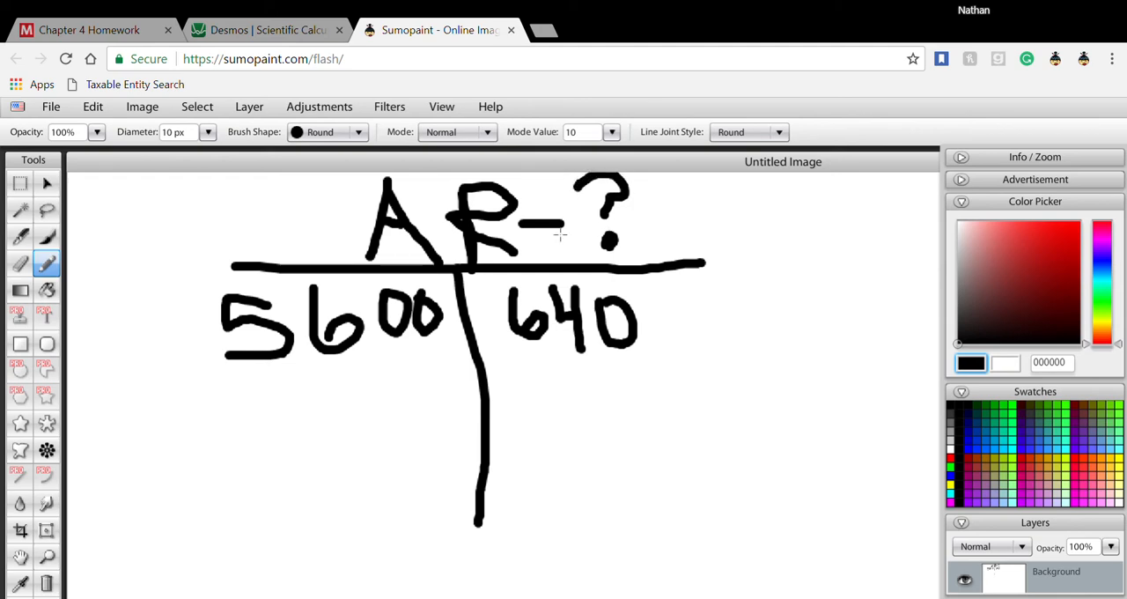
# - Draw a horizontal total line across the lower T-account and write the balance 4960 beneath its debit side
pyautogui.moveTo(231, 477); pyautogui.dragTo(735, 484)
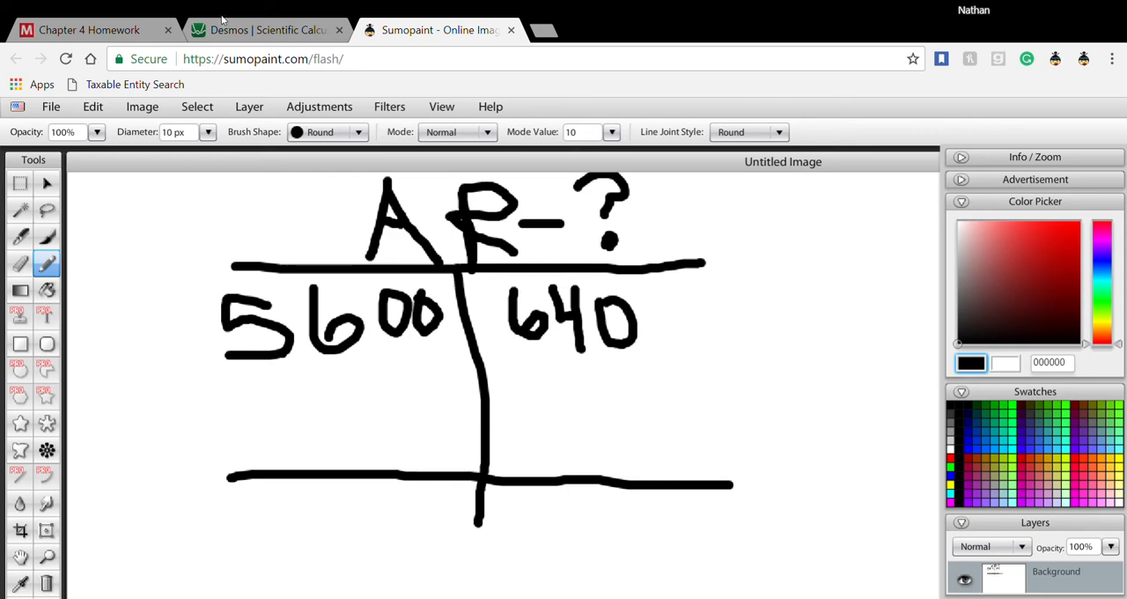
pyautogui.click(240, 37)
pyautogui.click(440, 31)
pyautogui.moveTo(238, 494)
pyautogui.mouseDown()
pyautogui.moveTo(264, 519)
pyautogui.moveTo(291, 515)
pyautogui.moveTo(290, 548)
pyautogui.mouseUp()
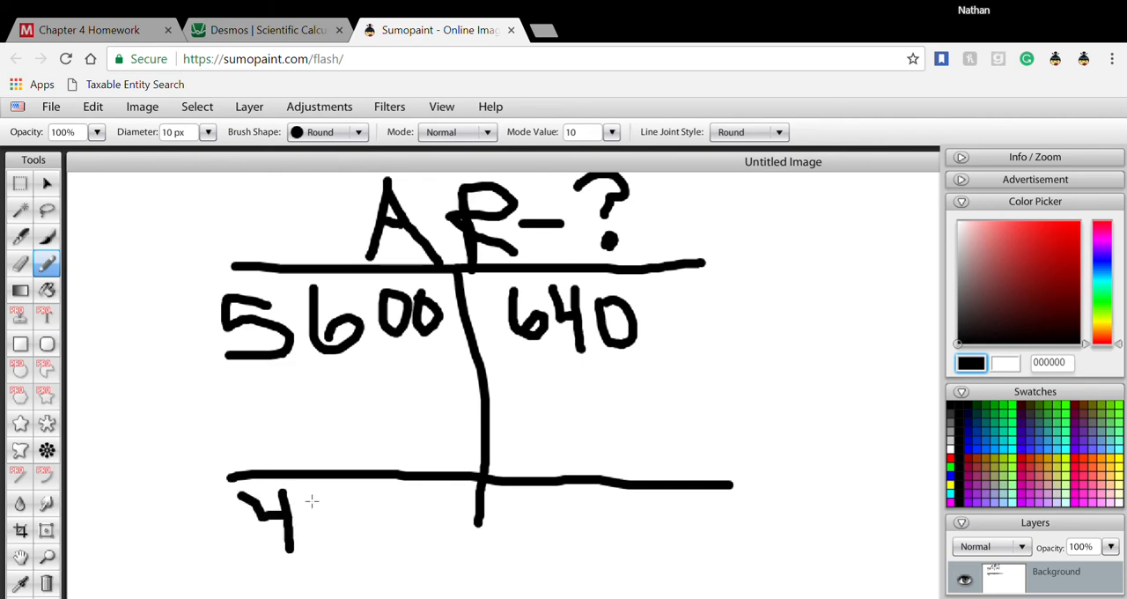
pyautogui.moveTo(314, 490); pyautogui.dragTo(326, 566)
pyautogui.moveTo(294, 491)
pyautogui.mouseDown()
pyautogui.moveTo(310, 523)
pyautogui.moveTo(419, 534)
pyautogui.moveTo(372, 551)
pyautogui.mouseUp()
pyautogui.moveTo(434, 502)
pyautogui.mouseDown()
pyautogui.moveTo(434, 518)
pyautogui.moveTo(467, 526)
pyautogui.moveTo(439, 502)
pyautogui.mouseUp()
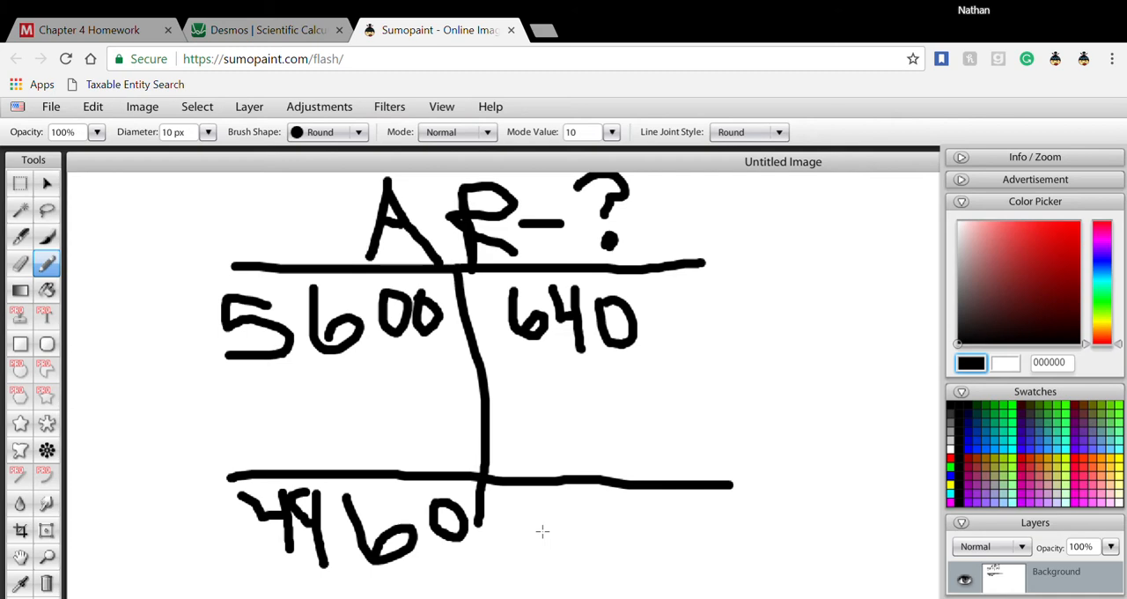
# - Write 4960 below the total line on the credit side of the T-account
pyautogui.moveTo(514, 533)
pyautogui.mouseDown()
pyautogui.moveTo(522, 557)
pyautogui.moveTo(572, 555)
pyautogui.moveTo(565, 595)
pyautogui.mouseUp()
pyautogui.moveTo(600, 533); pyautogui.dragTo(619, 585)
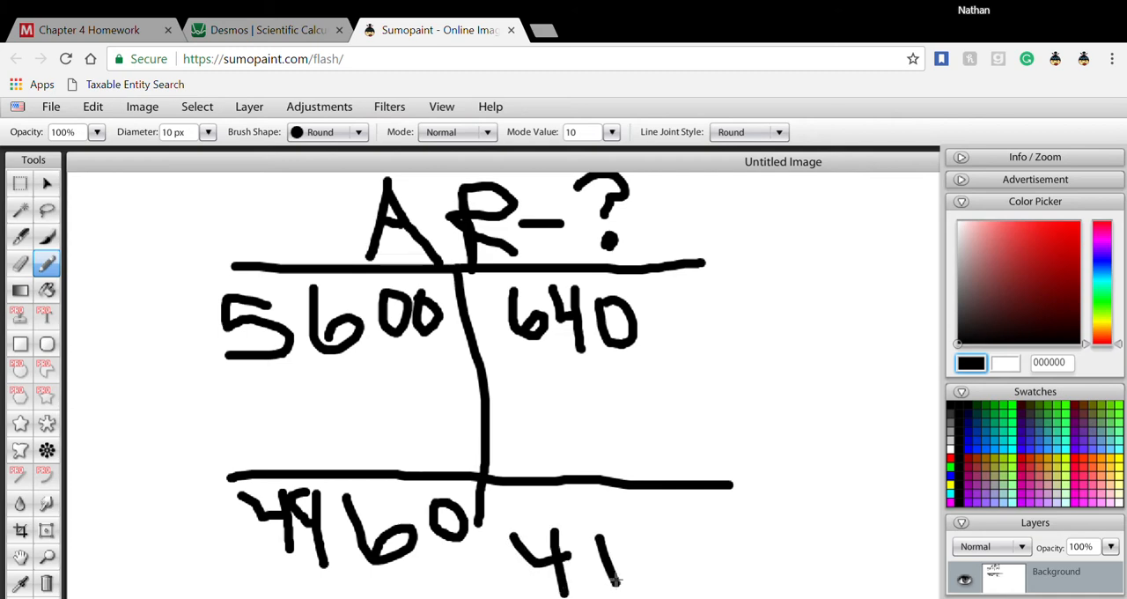
pyautogui.moveTo(599, 539)
pyautogui.mouseDown()
pyautogui.moveTo(581, 547)
pyautogui.moveTo(603, 553)
pyautogui.moveTo(605, 570)
pyautogui.mouseUp()
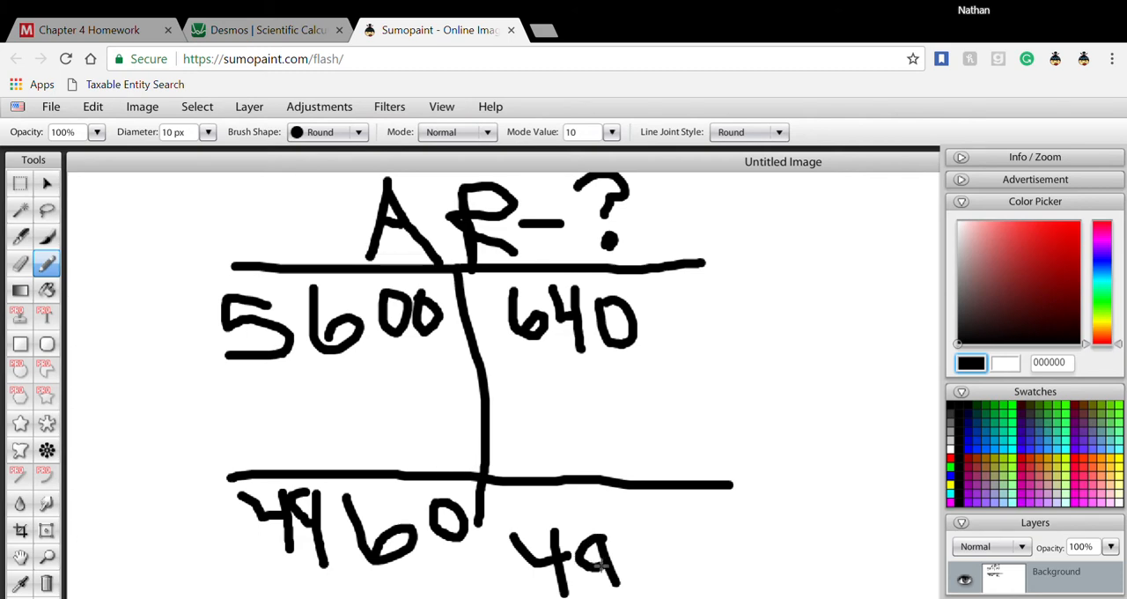
pyautogui.moveTo(627, 535)
pyautogui.mouseDown()
pyautogui.moveTo(670, 577)
pyautogui.moveTo(657, 558)
pyautogui.moveTo(652, 571)
pyautogui.mouseUp()
pyautogui.moveTo(689, 535)
pyautogui.mouseDown()
pyautogui.moveTo(712, 579)
pyautogui.moveTo(718, 534)
pyautogui.moveTo(664, 540)
pyautogui.mouseUp()
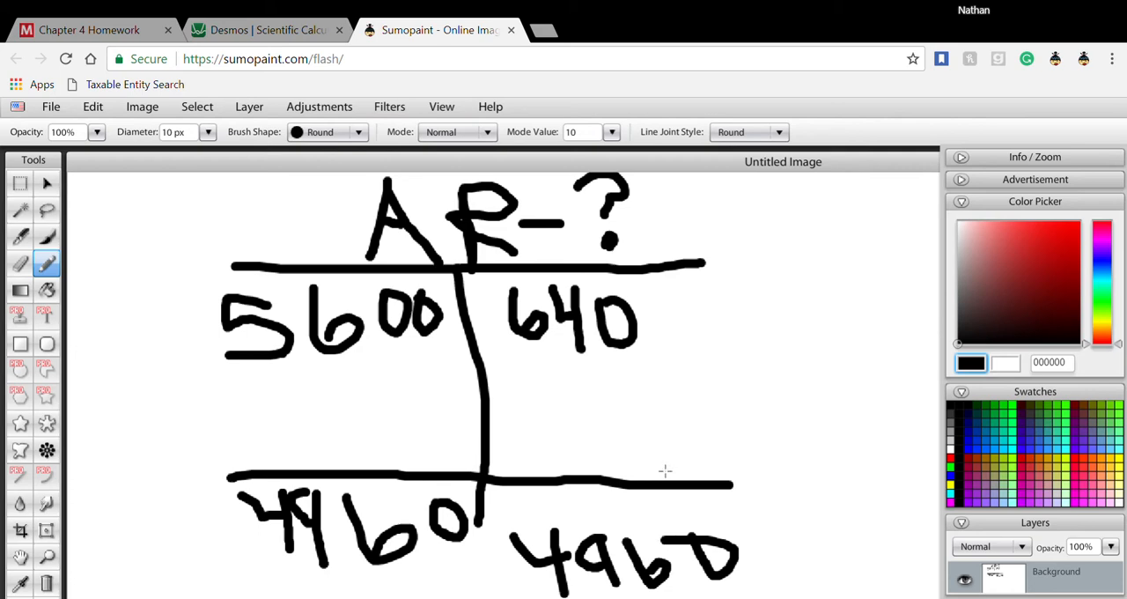
# - Switch to the Chapter 4 Homework, open worksheet entry 7, and activate the first account cell for Apr 11
pyautogui.click(121, 32)
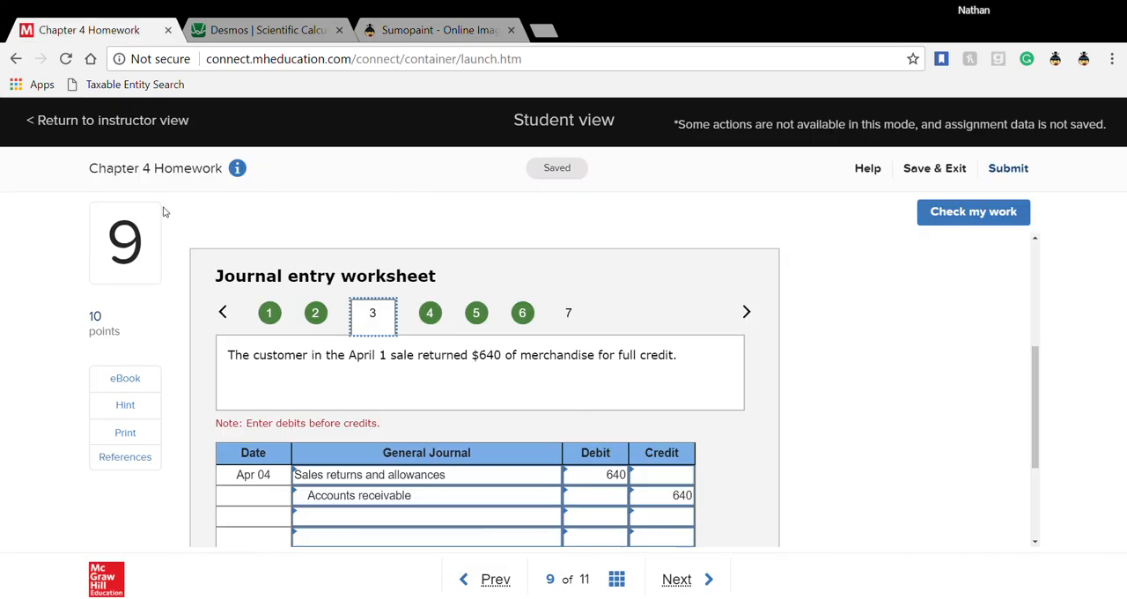
pyautogui.click(568, 314)
pyautogui.click(330, 480)
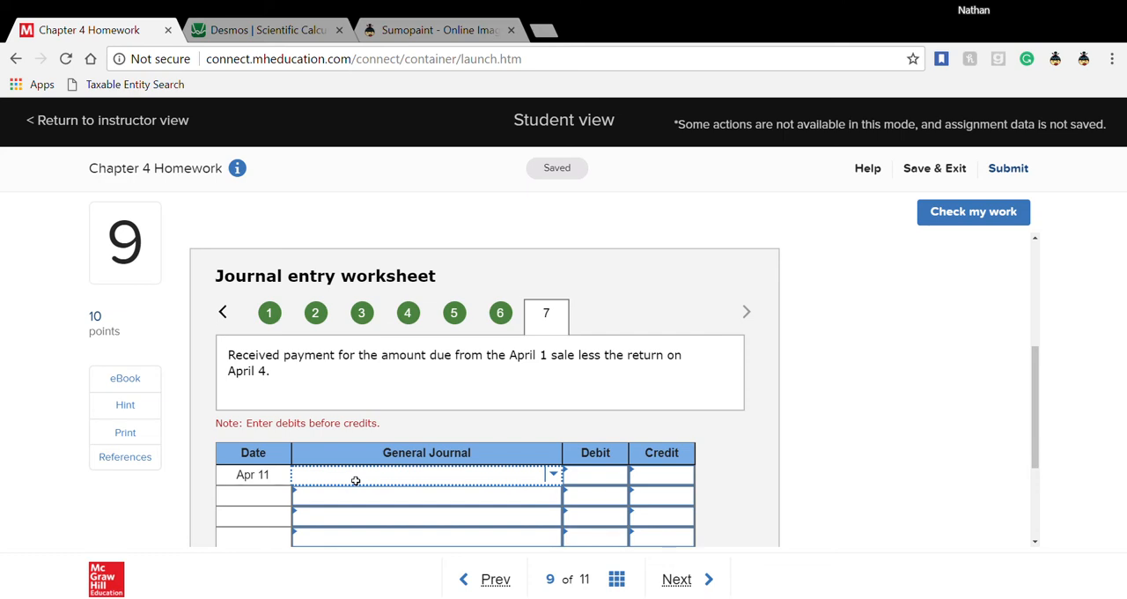
# - In Sumopaint, draw a downward arrow beside the T-account's credit side and an upward arrow beside its debit side
pyautogui.click(422, 30)
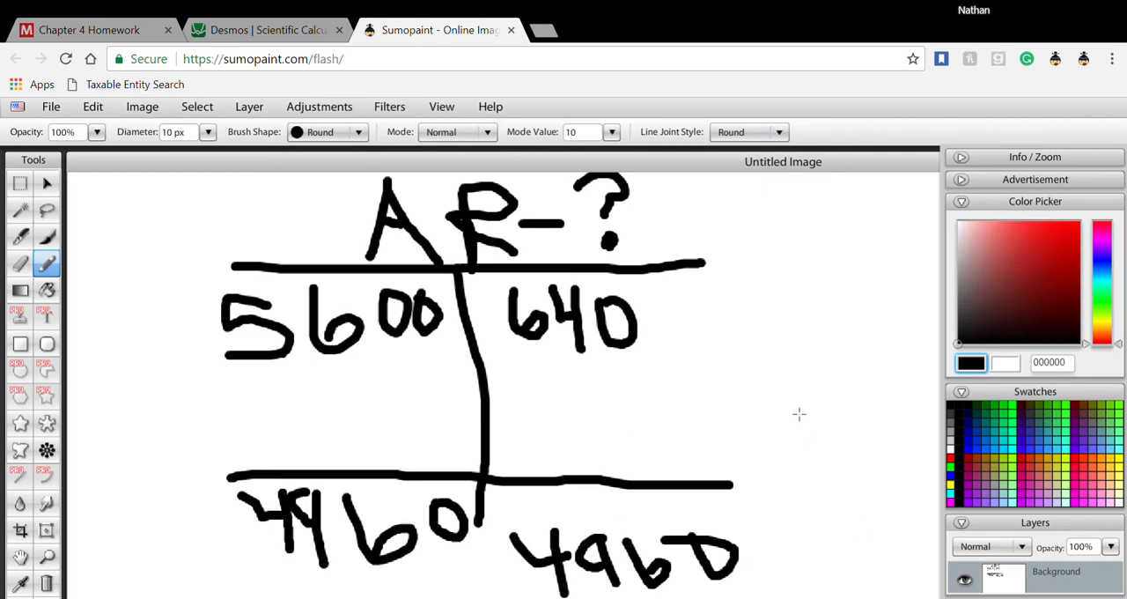
pyautogui.moveTo(747, 297)
pyautogui.mouseDown()
pyautogui.moveTo(765, 355)
pyautogui.moveTo(786, 335)
pyautogui.moveTo(776, 362)
pyautogui.moveTo(735, 351)
pyautogui.mouseUp()
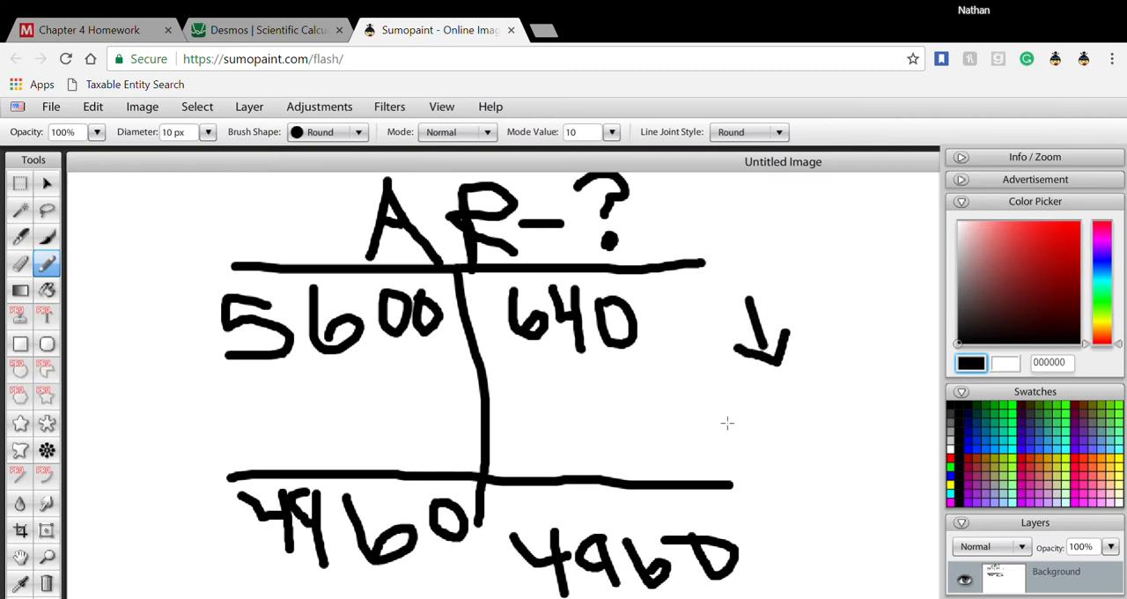
pyautogui.moveTo(154, 398)
pyautogui.mouseDown()
pyautogui.moveTo(174, 324)
pyautogui.moveTo(186, 338)
pyautogui.moveTo(145, 336)
pyautogui.moveTo(135, 349)
pyautogui.mouseUp()
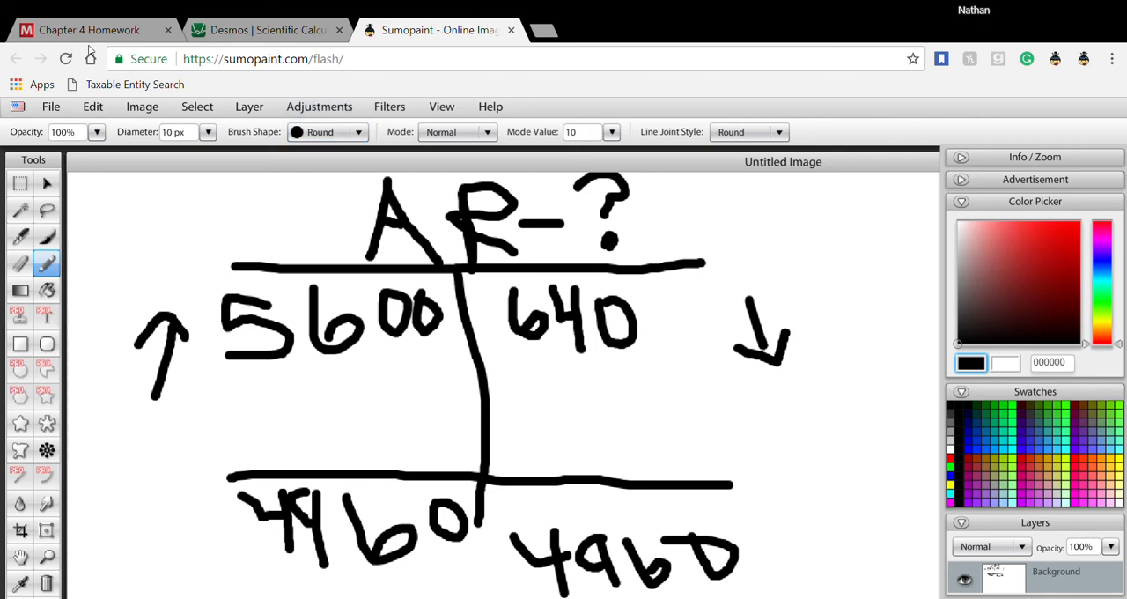
# - Return to the Chapter 4 Homework and enter Accounts receivable with a 4,960 credit in the third row of the Apr 11 entry
pyautogui.click(94, 32)
pyautogui.scroll(-3, 585, 420)
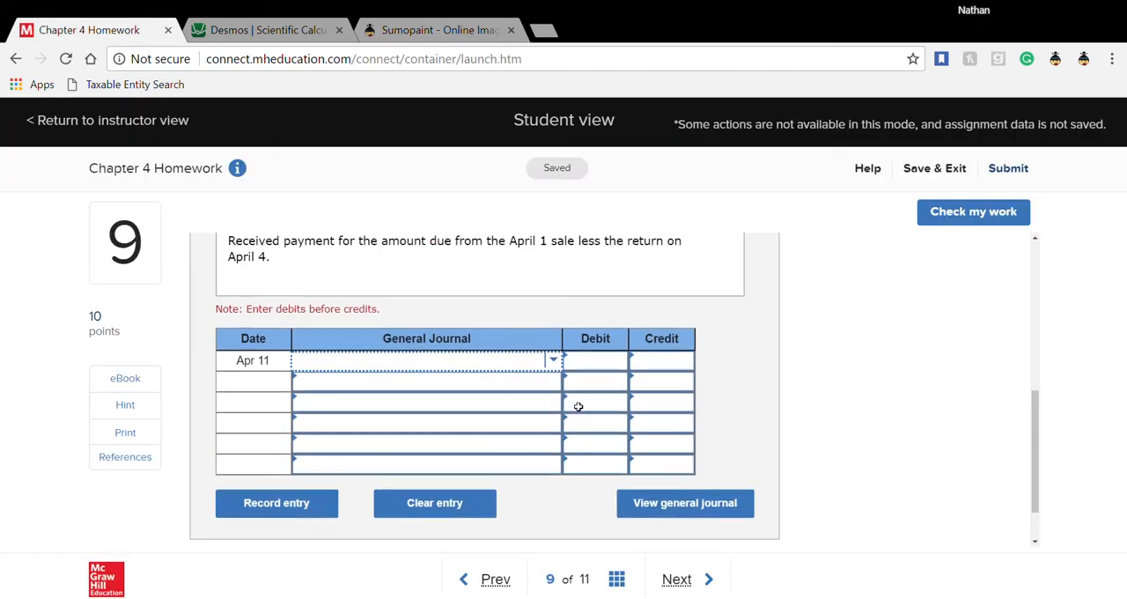
pyautogui.scroll(1, 578, 405)
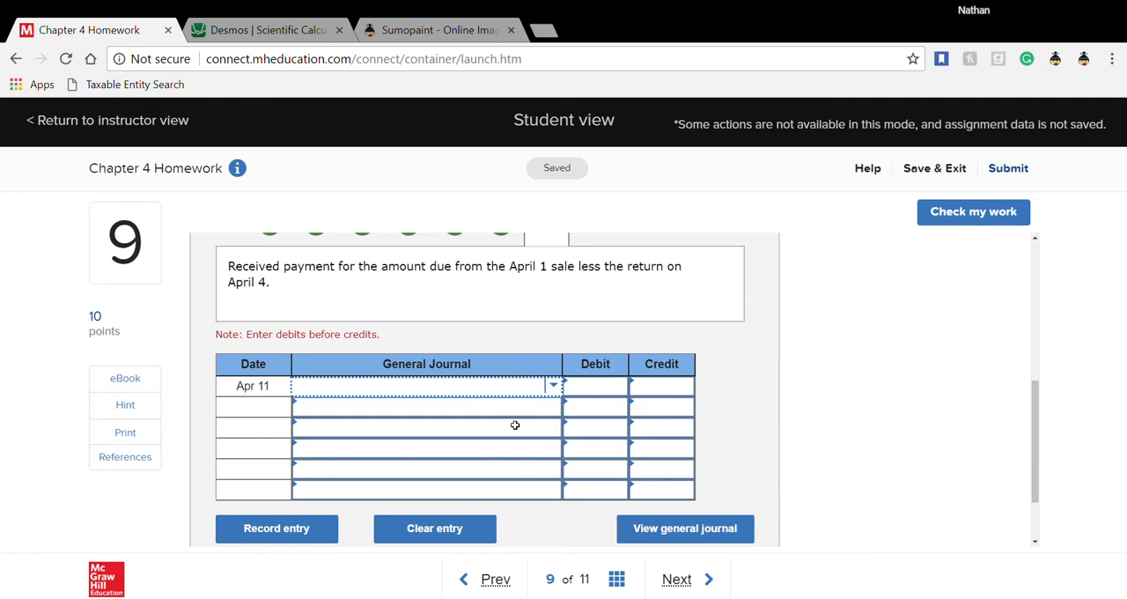
pyautogui.click(515, 425)
pyautogui.click(555, 427)
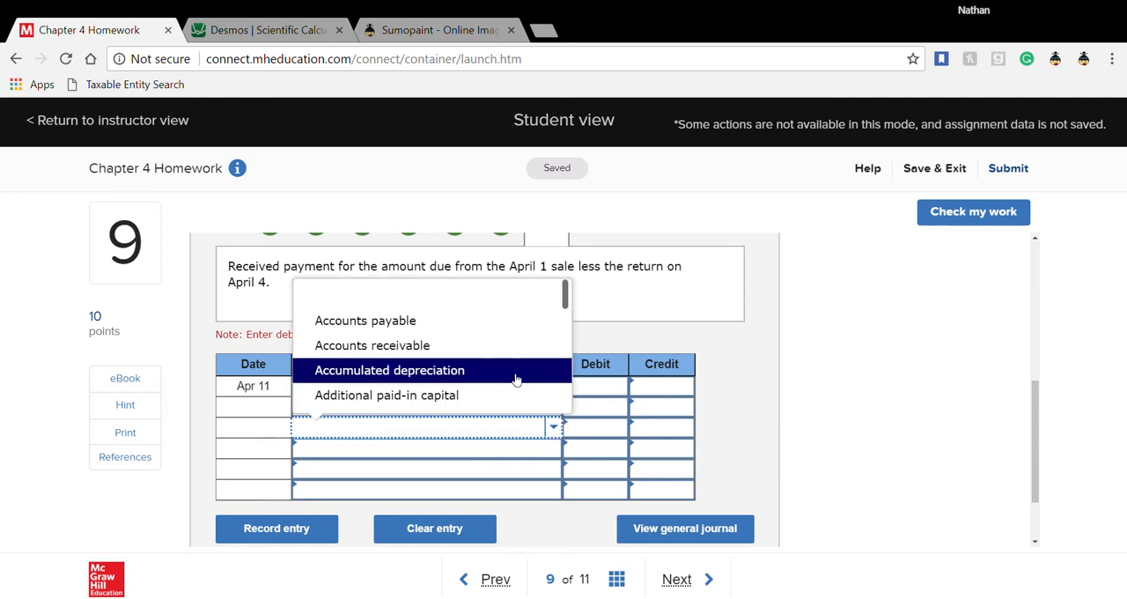
pyautogui.click(499, 355)
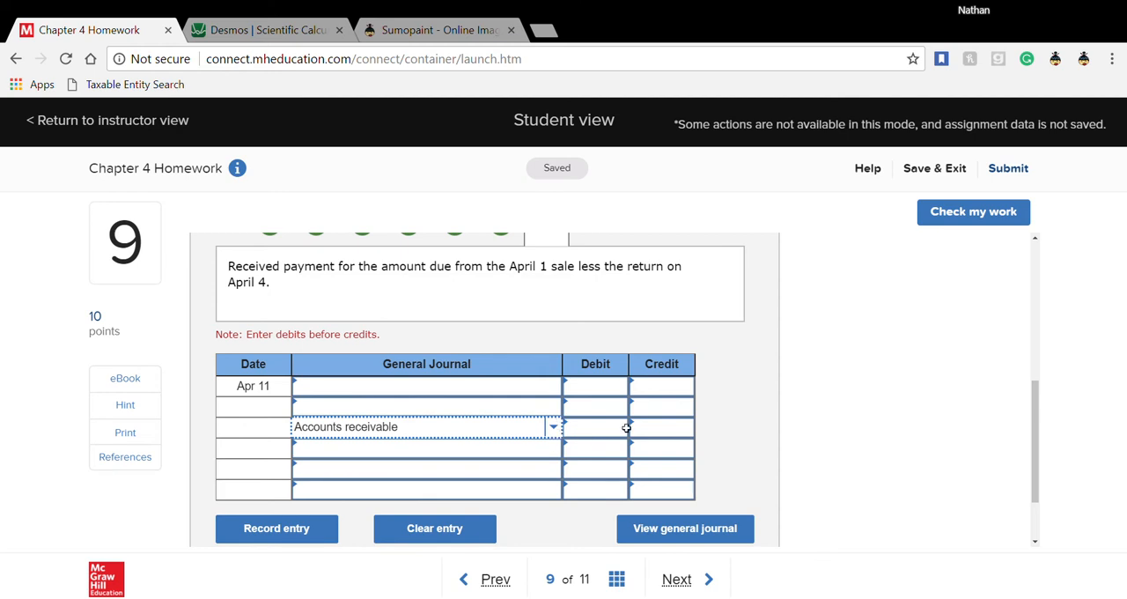
pyautogui.click(654, 431)
pyautogui.write('4')
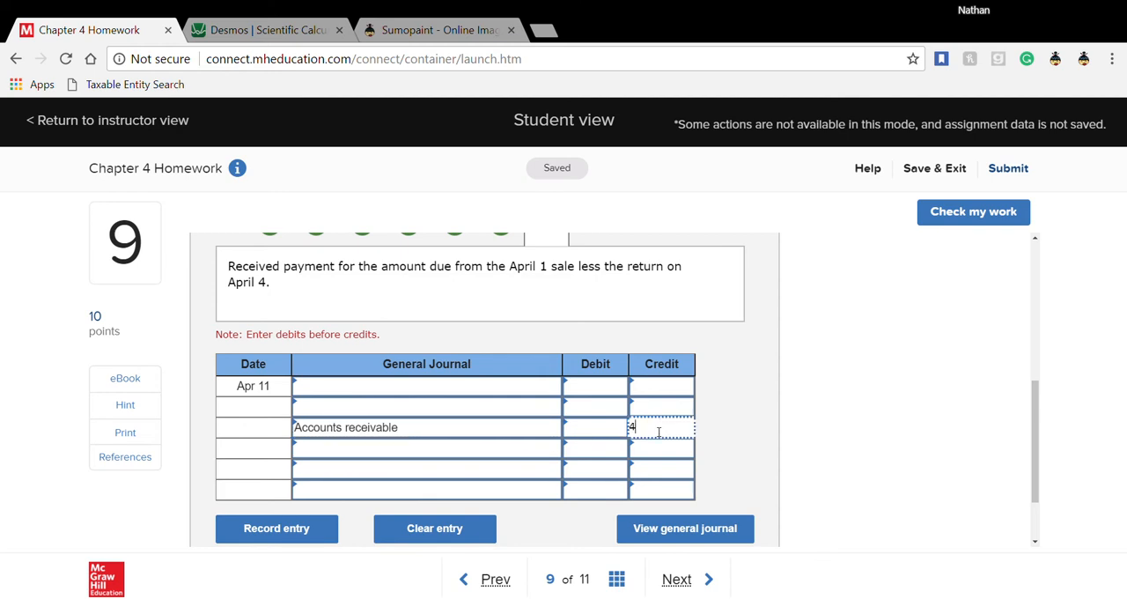
pyautogui.write(',960')
pyautogui.click(654, 396)
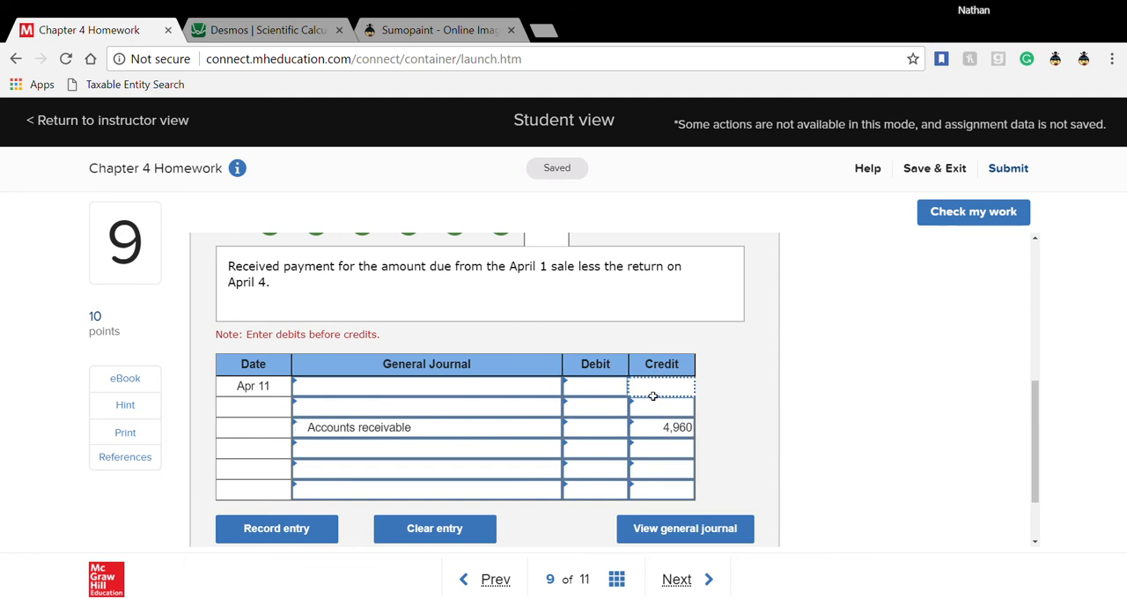
# - Choose Cash as the account in the first row of the Apr 11 entry
pyautogui.click(447, 390)
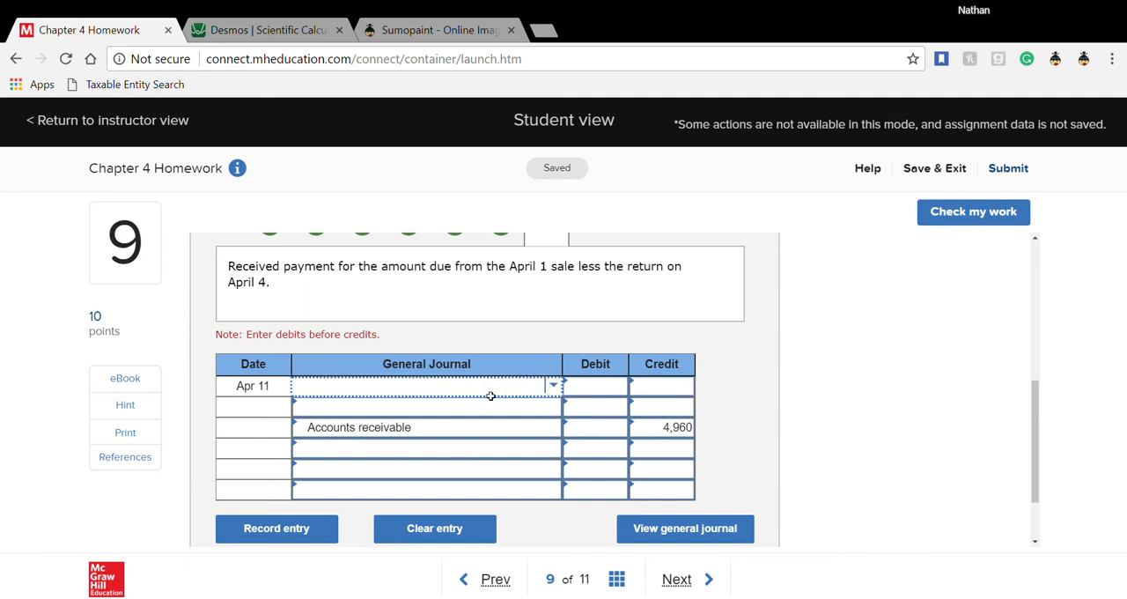
pyautogui.click(558, 388)
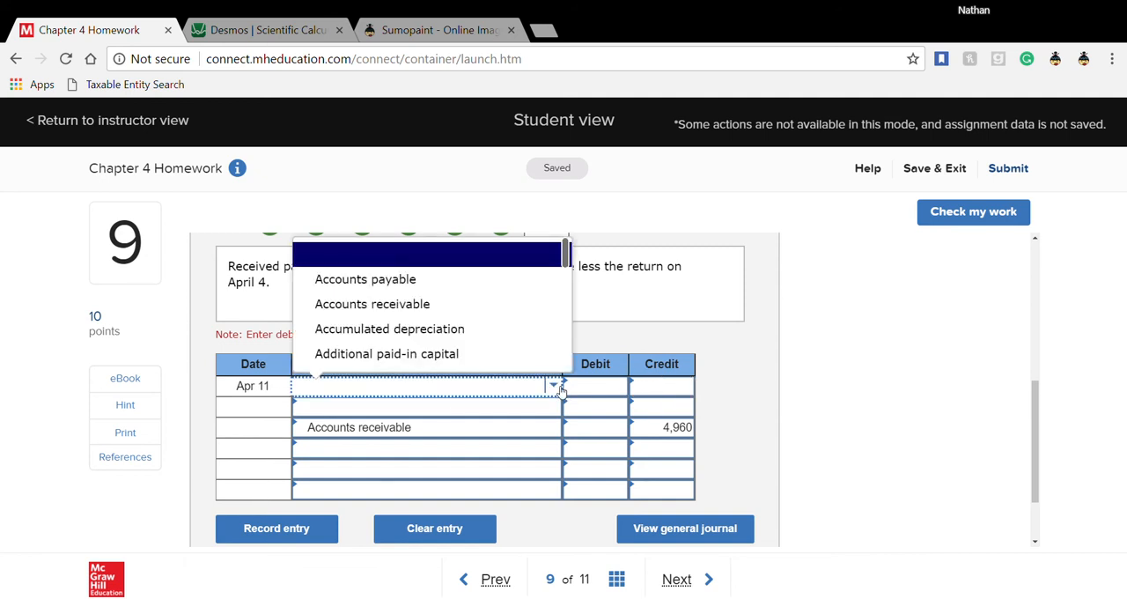
pyautogui.write('cas')
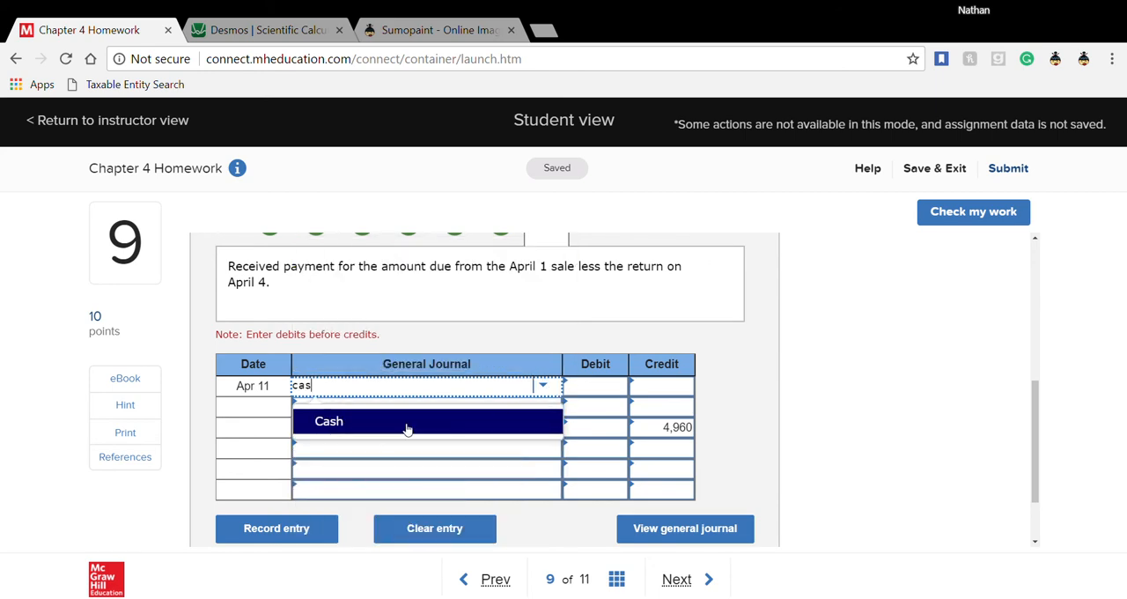
pyautogui.click(407, 423)
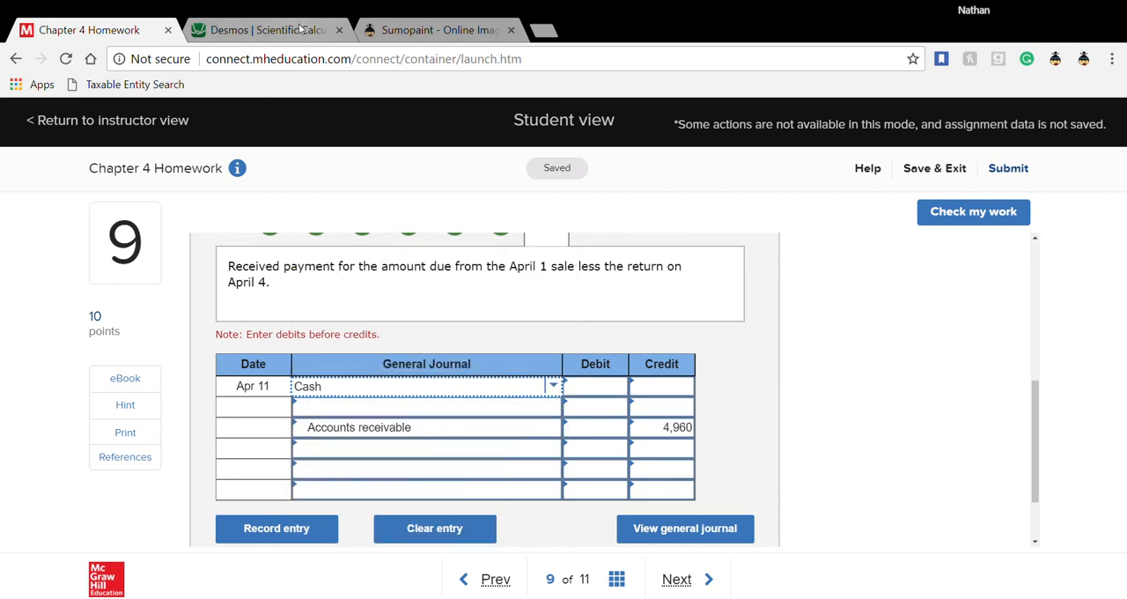
# - Review the receivable calculation in Desmos, the homework's April transactions and the credit terms in worksheet entry 1, ending back on entry 7
pyautogui.click(264, 30)
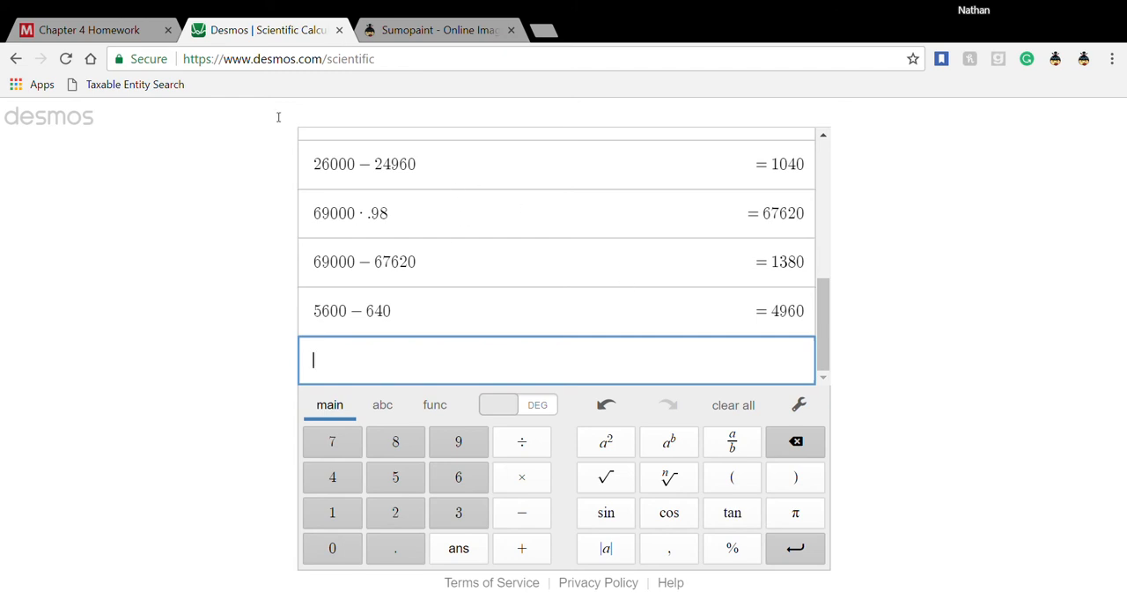
pyautogui.click(113, 37)
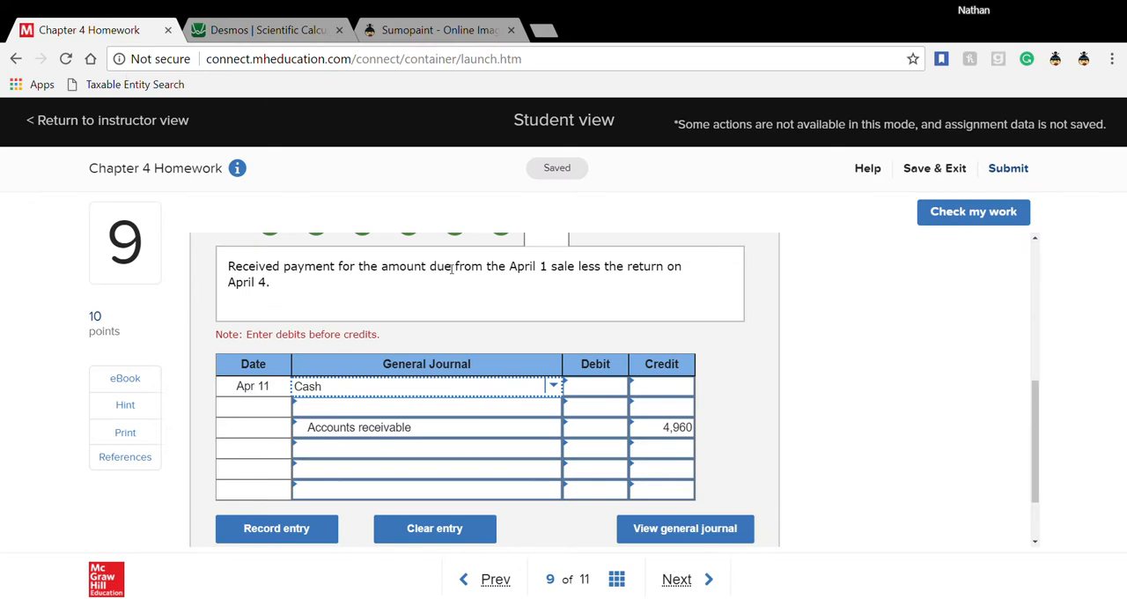
pyautogui.scroll(5, 452, 269)
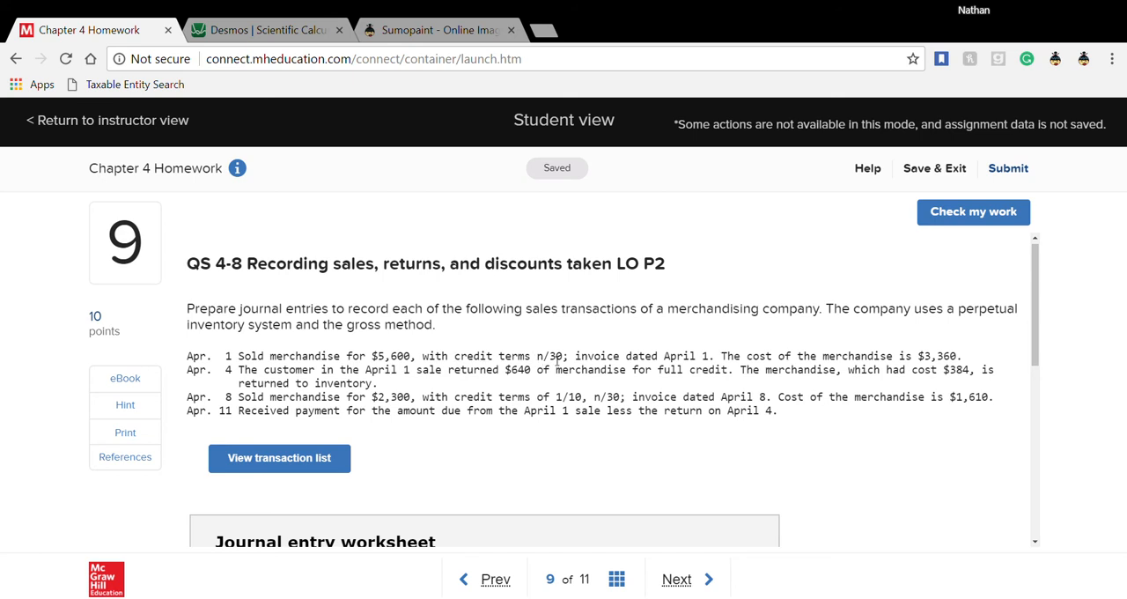
pyautogui.scroll(-2, 553, 360)
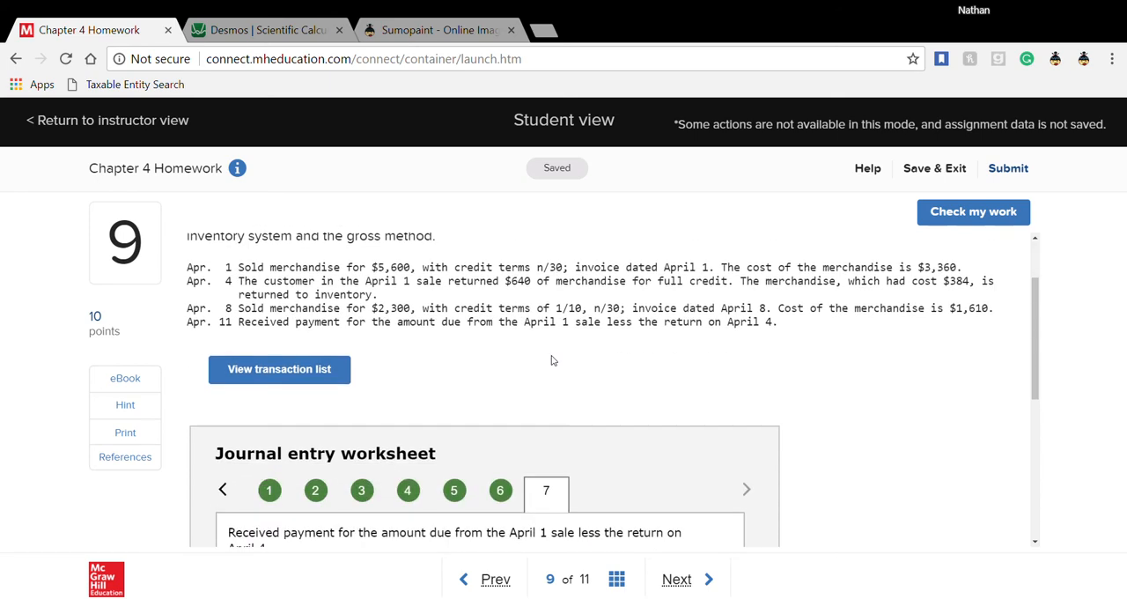
pyautogui.scroll(-2, 325, 388)
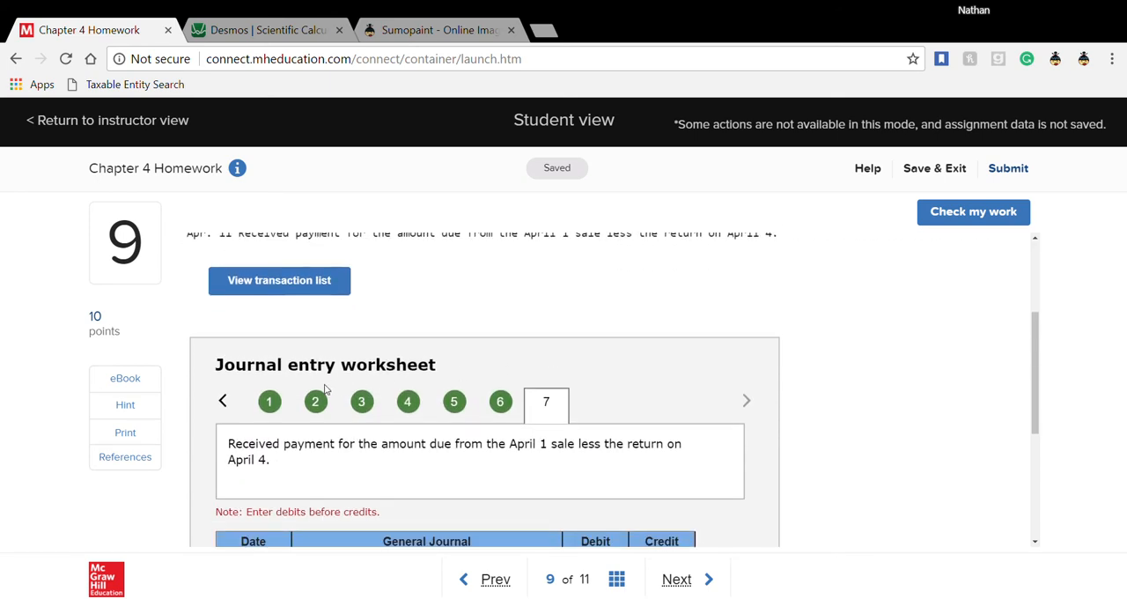
pyautogui.click(270, 403)
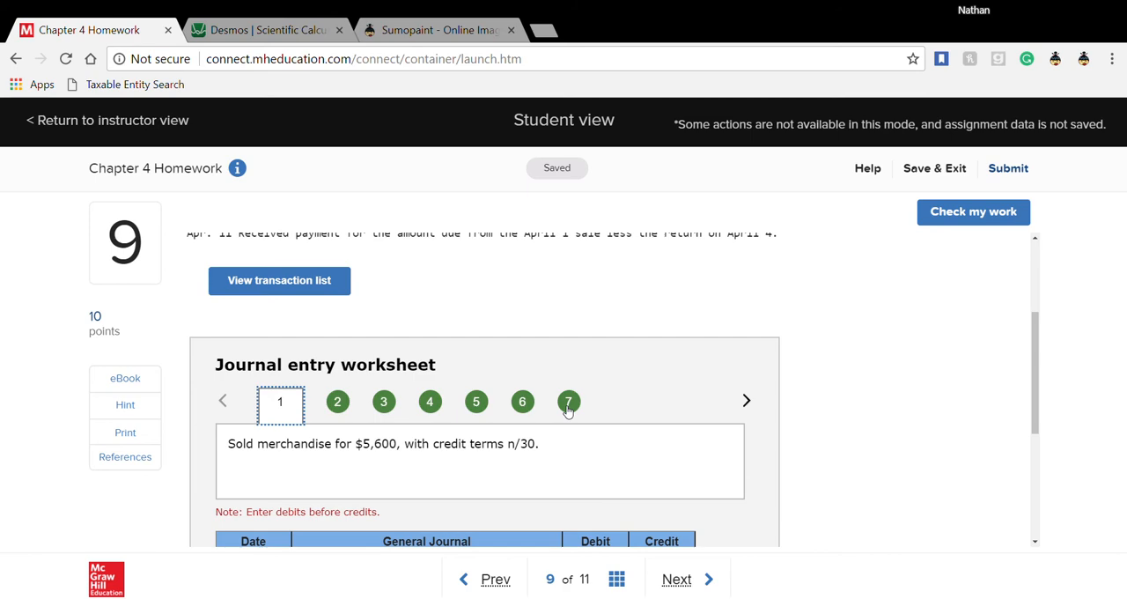
pyautogui.scroll(2, 568, 410)
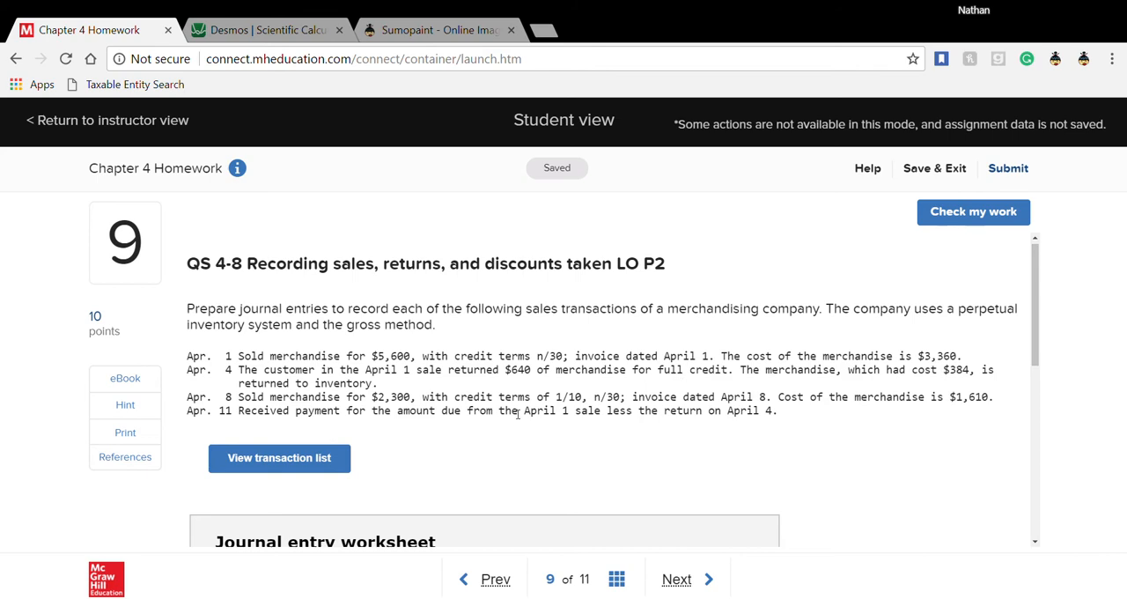
pyautogui.scroll(-2, 660, 334)
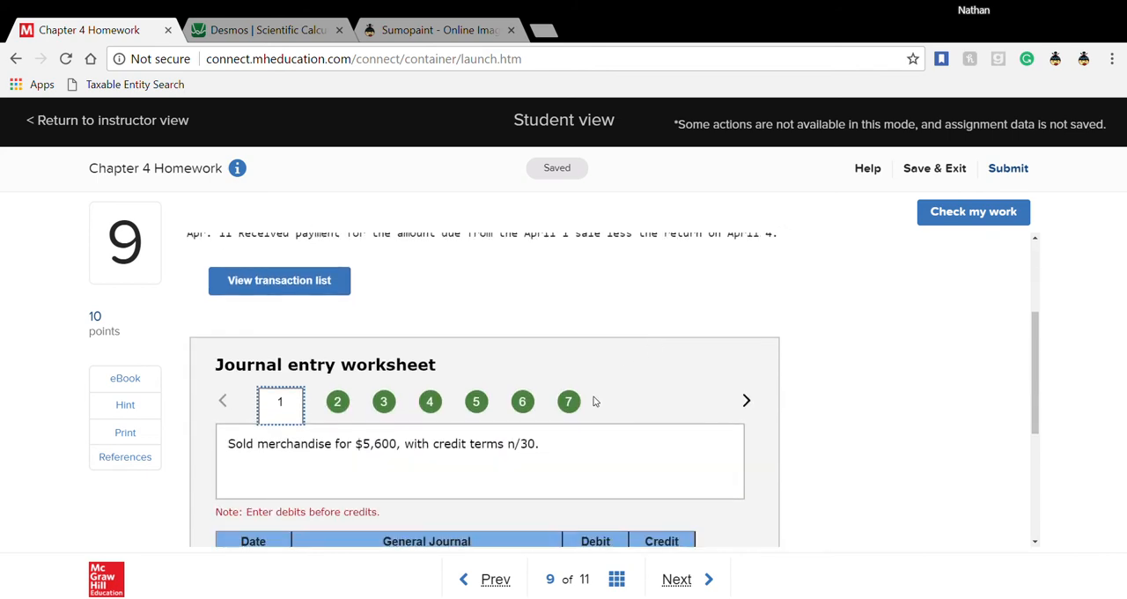
pyautogui.click(569, 401)
pyautogui.scroll(-2, 615, 436)
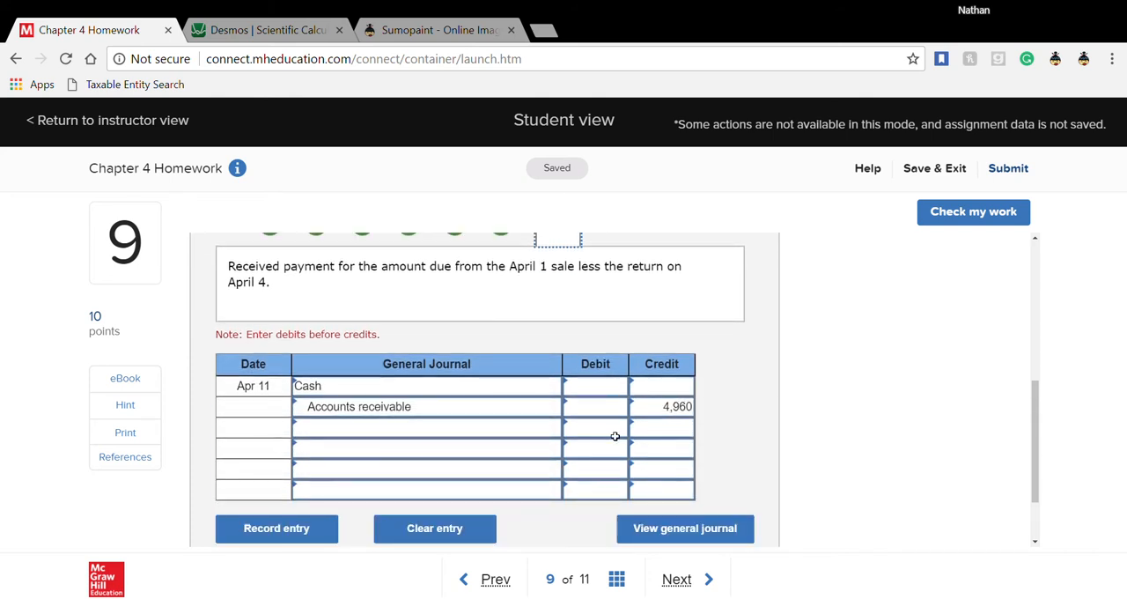
# - Enter a 4,960 debit for Cash on Apr 11
pyautogui.scroll(1, 514, 387)
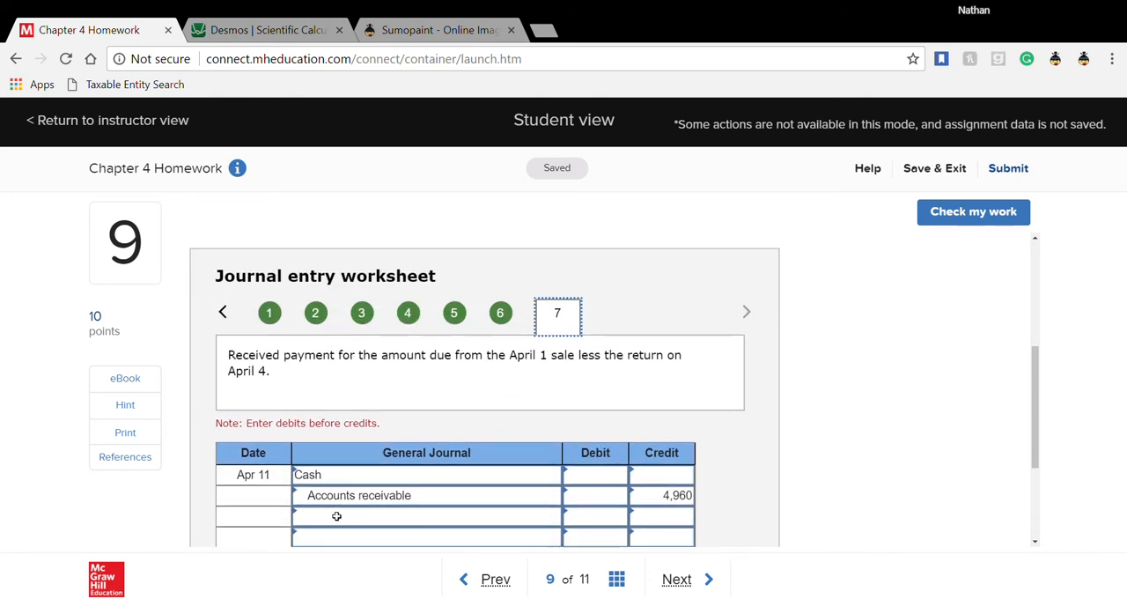
pyautogui.click(603, 483)
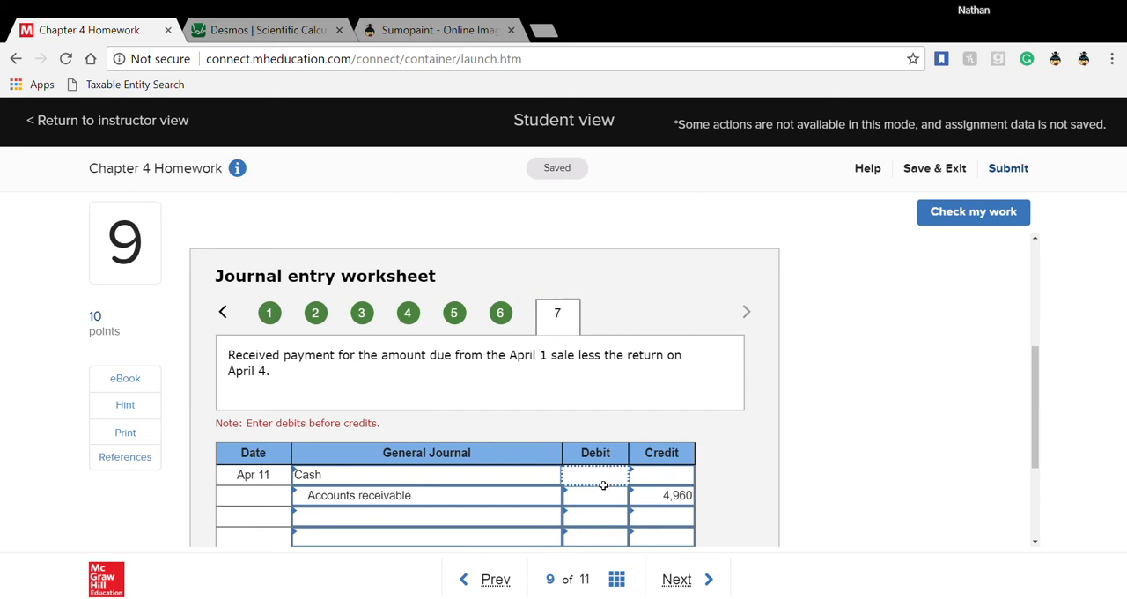
pyautogui.write('4960')
pyautogui.press('Return')
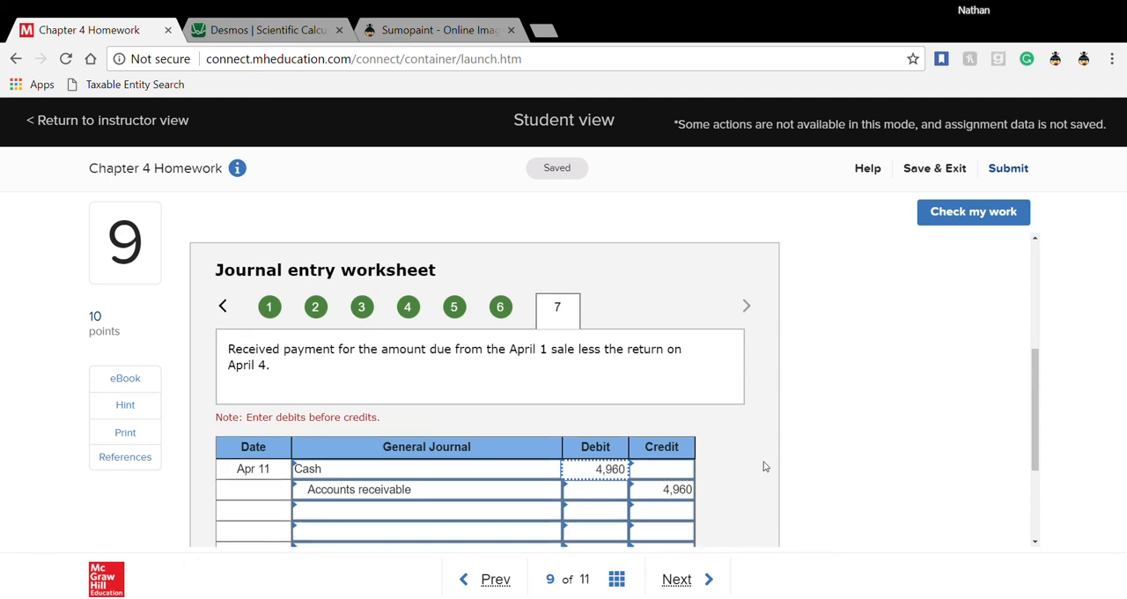
# - Check the work on question 9, review the graded journal entries, and move on to question 10
pyautogui.scroll(-1, 764, 461)
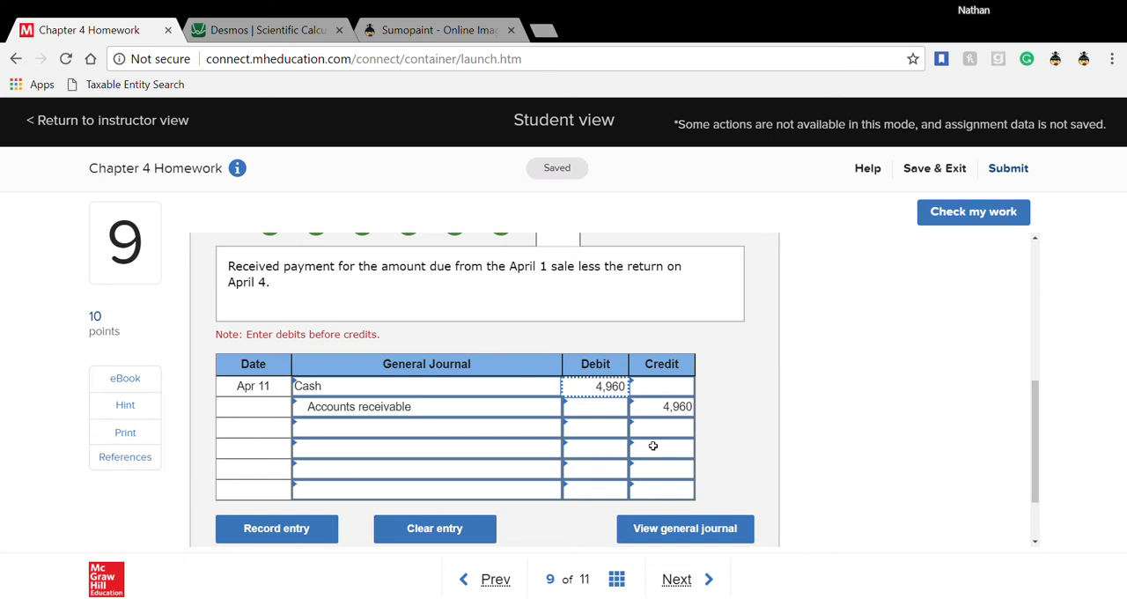
pyautogui.click(949, 215)
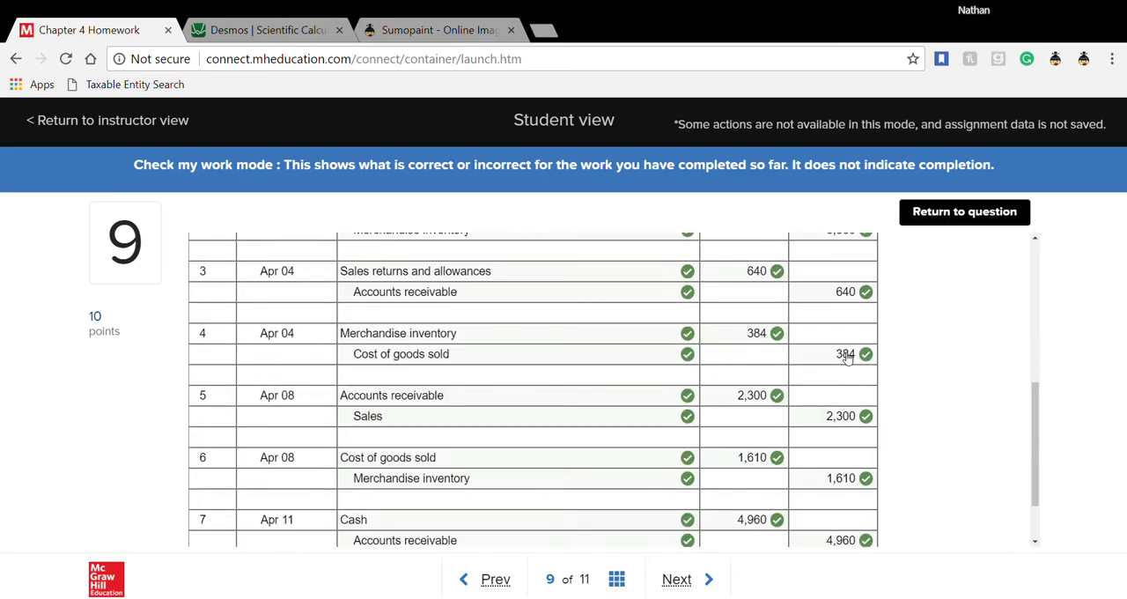
pyautogui.scroll(3, 846, 356)
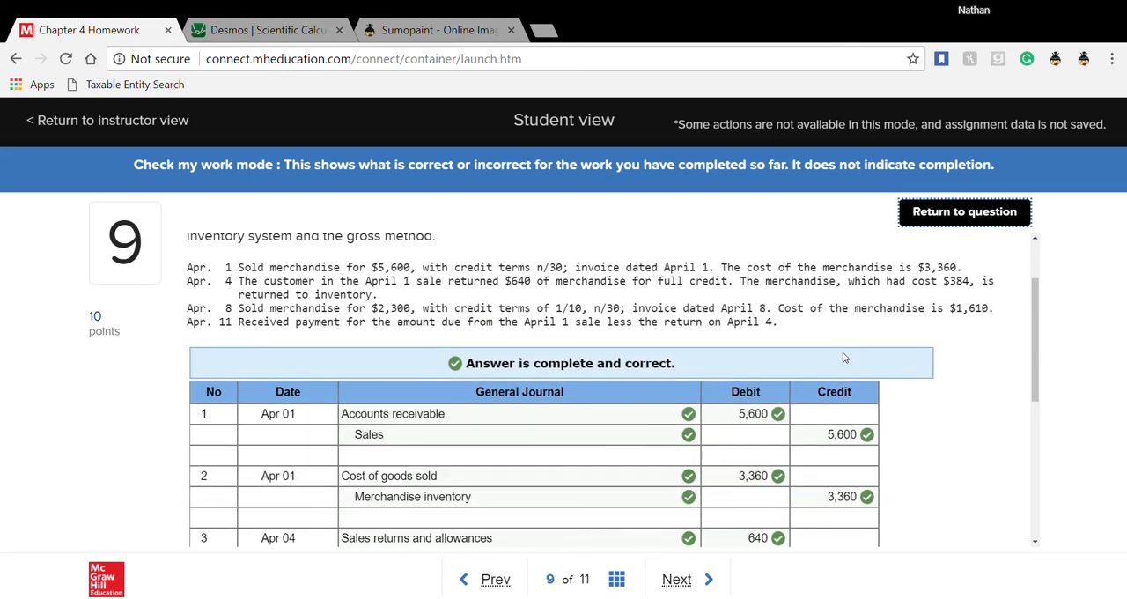
pyautogui.scroll(-5, 843, 357)
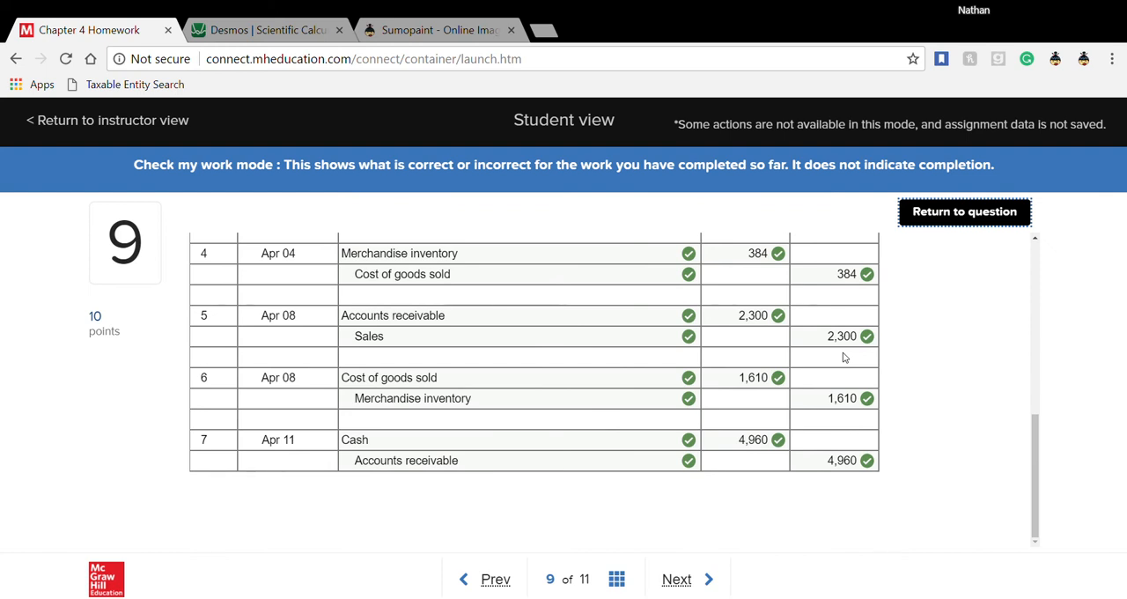
pyautogui.click(681, 580)
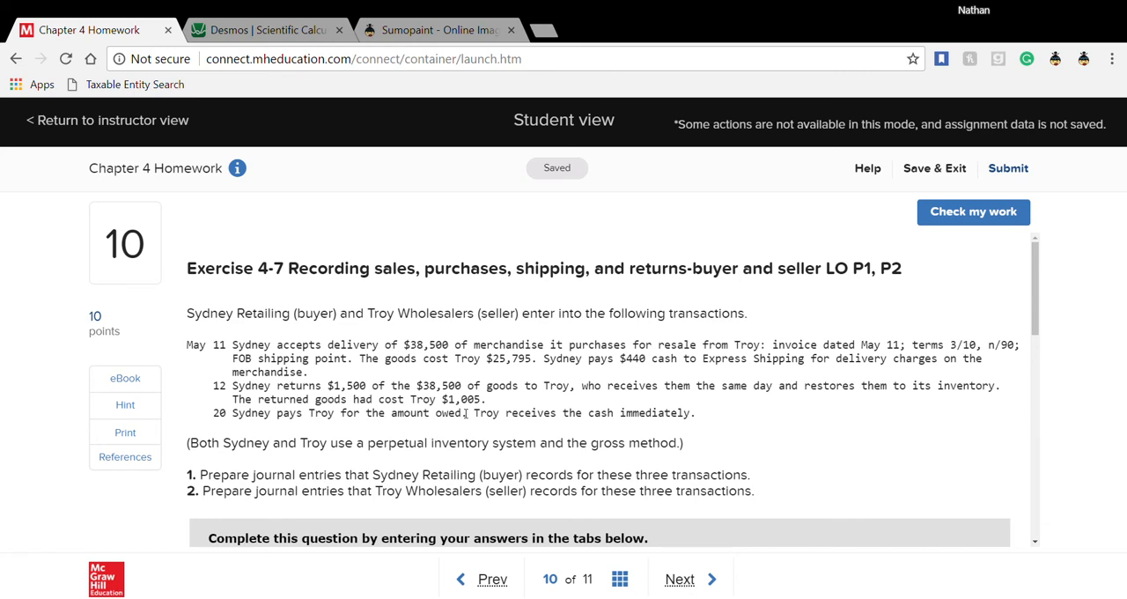
# - Read question 10's title, both requirements and the first May 11 worksheet entry, highlighting the title, the requirements and Sydney Retailing as buyer
pyautogui.moveTo(318, 270); pyautogui.dragTo(837, 273)
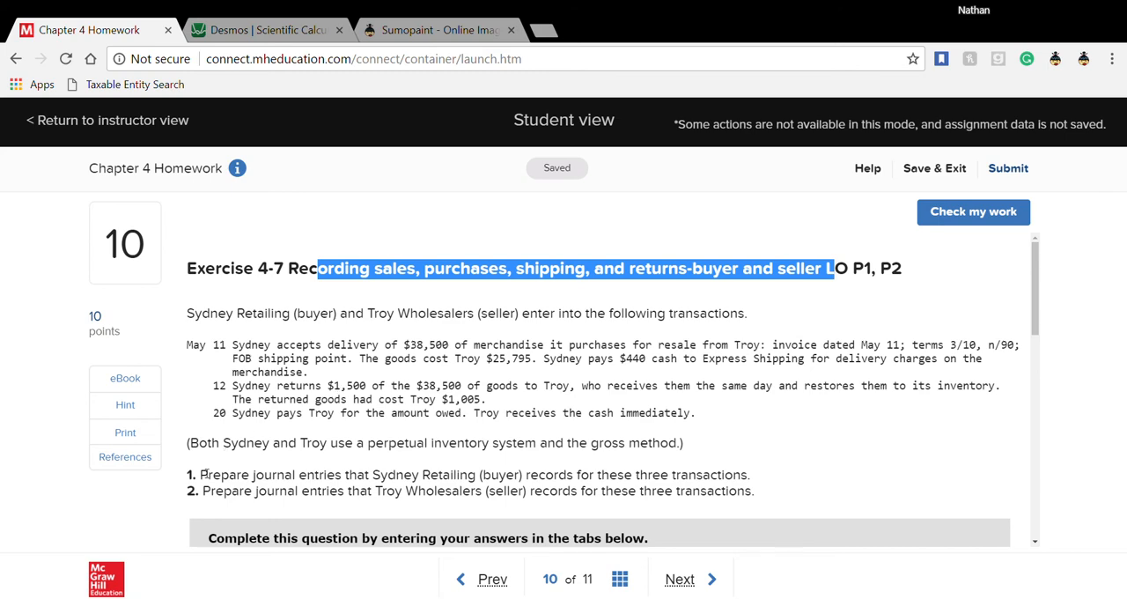
pyautogui.moveTo(203, 474); pyautogui.dragTo(765, 500)
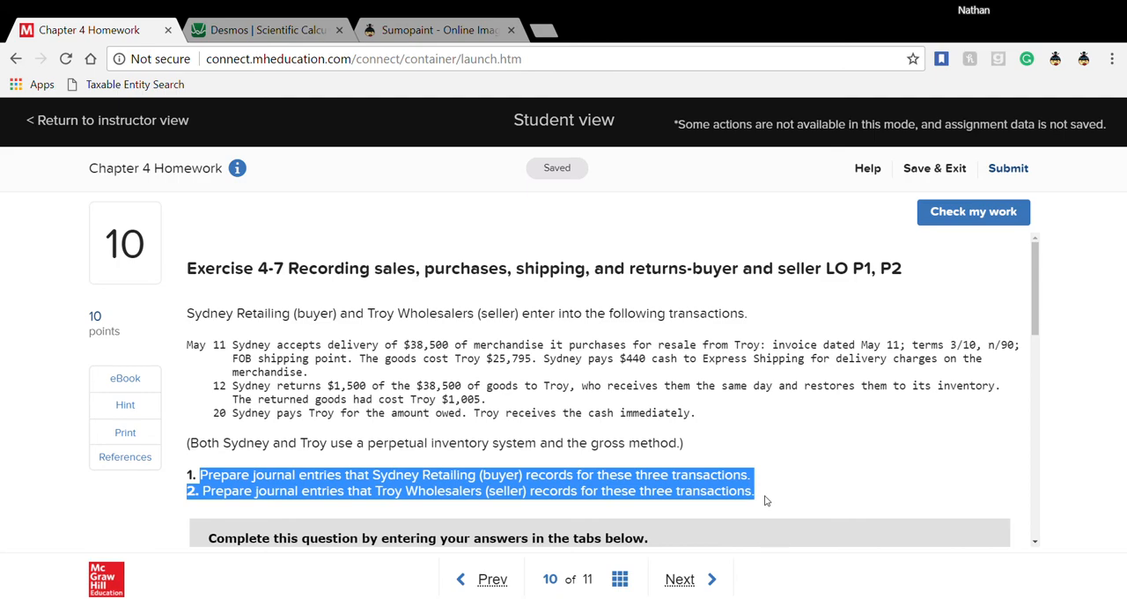
pyautogui.scroll(-7, 766, 500)
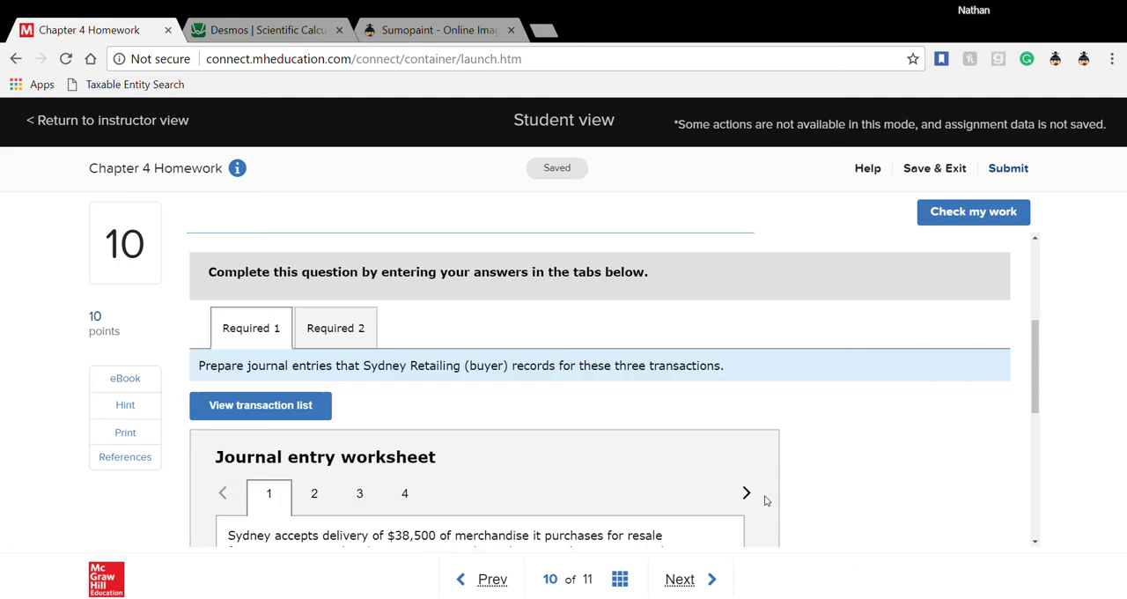
pyautogui.scroll(4, 766, 500)
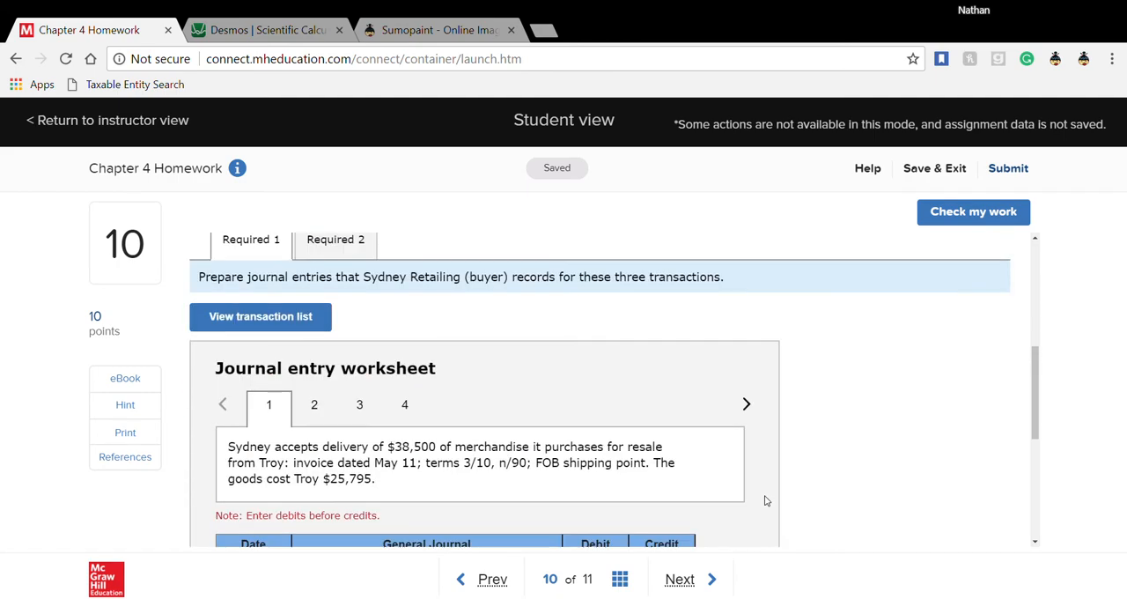
pyautogui.scroll(-1, 765, 500)
pyautogui.scroll(-3, 549, 501)
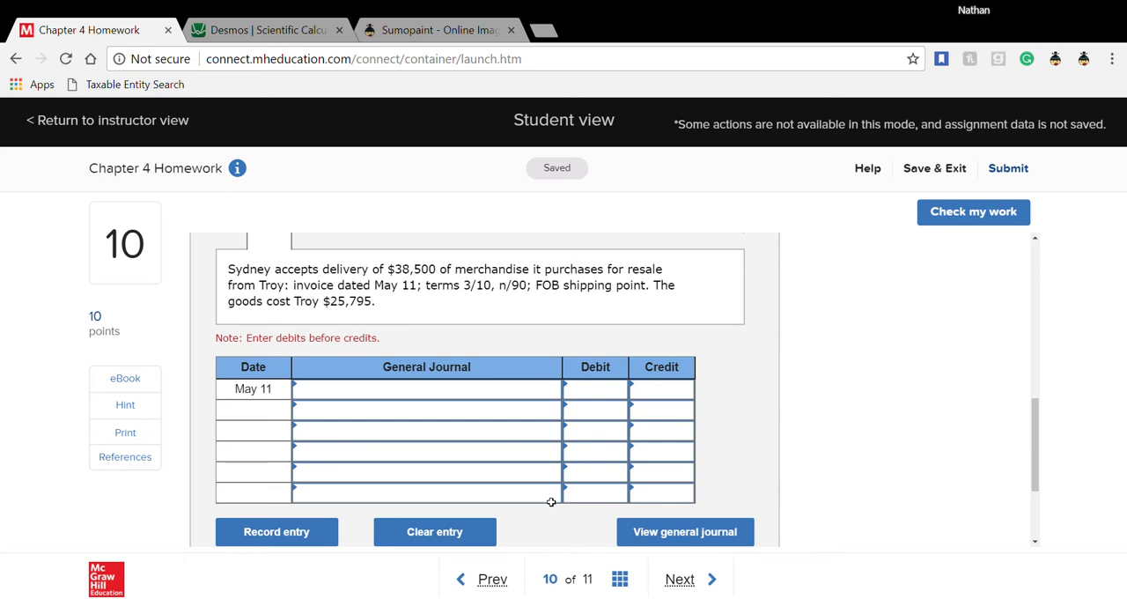
pyautogui.scroll(8, 551, 502)
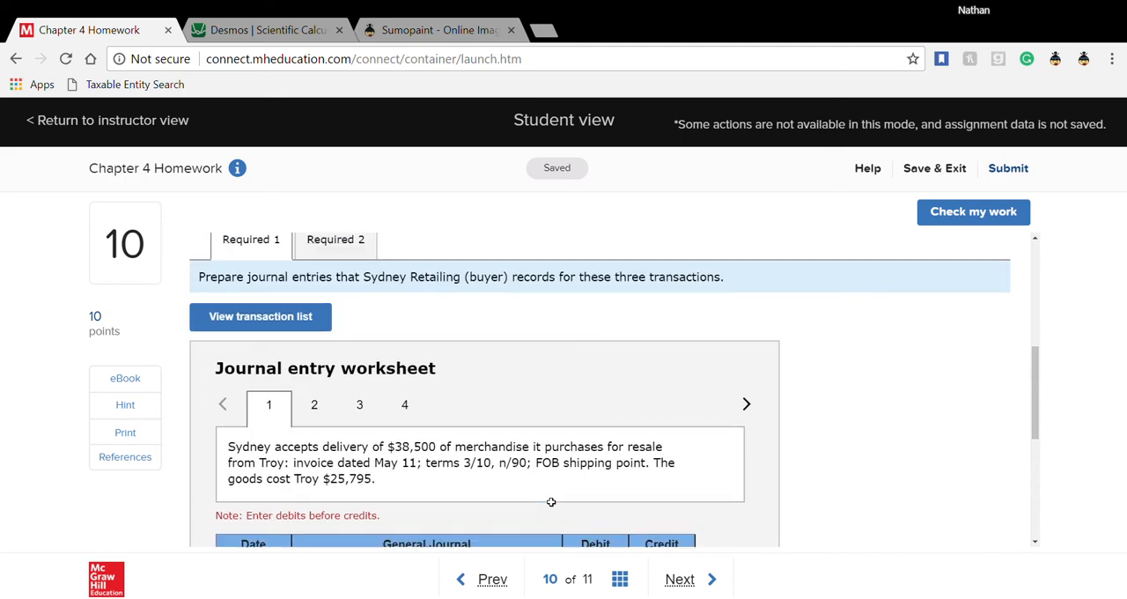
pyautogui.scroll(-1, 554, 504)
pyautogui.scroll(-3, 552, 503)
pyautogui.scroll(1, 546, 501)
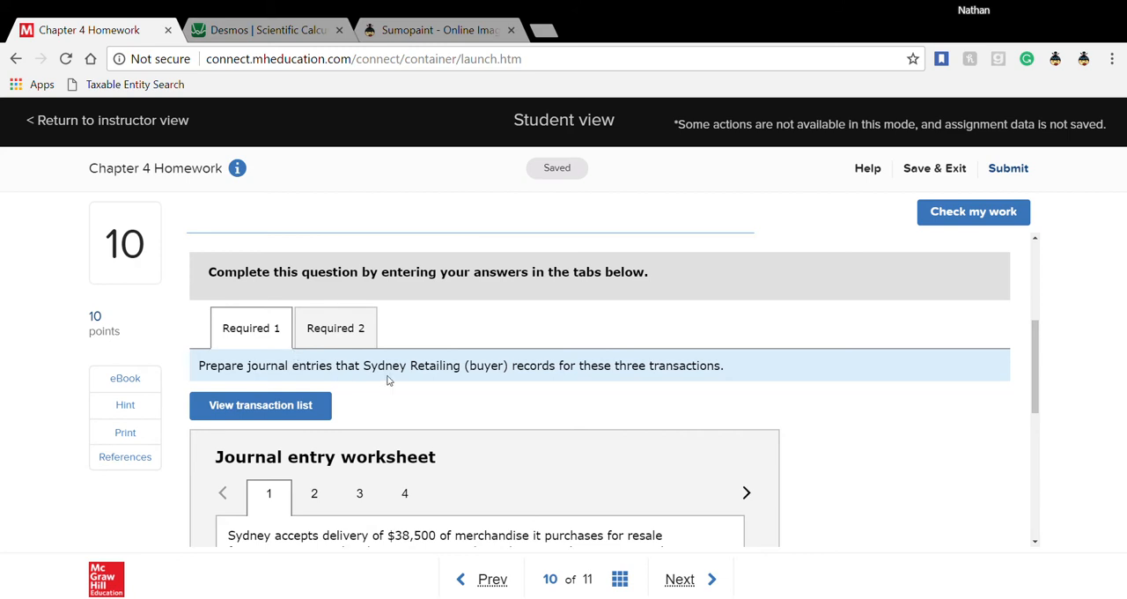
pyautogui.moveTo(364, 364); pyautogui.dragTo(506, 375)
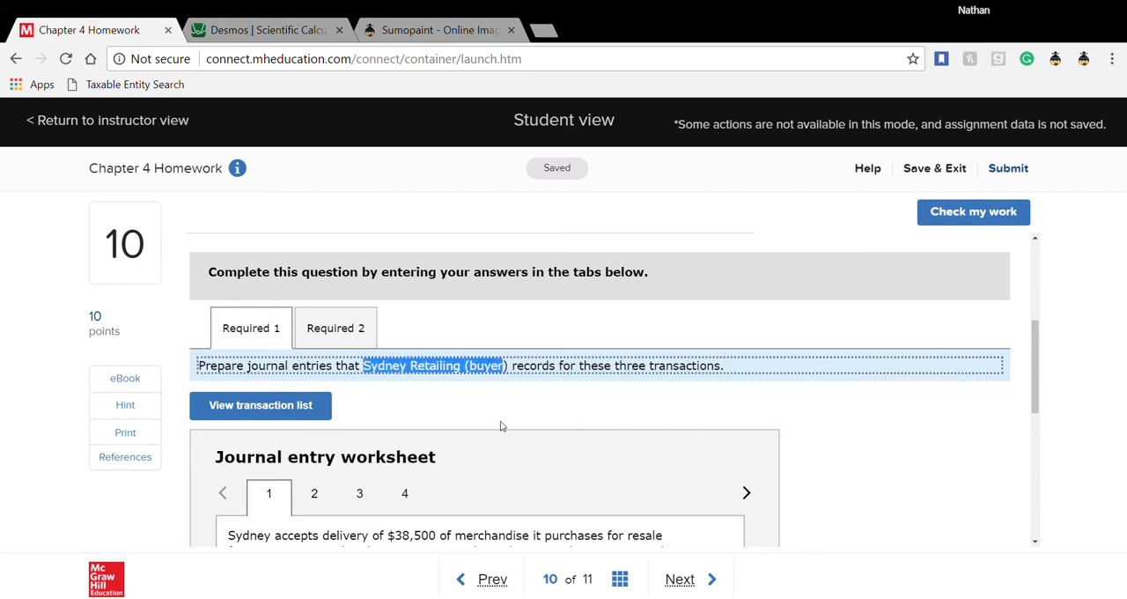
# - Select Merchandise inventory and Accounts payable as the accounts for the first May 11 journal entry, the $38,500 merchandise purchase
pyautogui.scroll(-3, 500, 427)
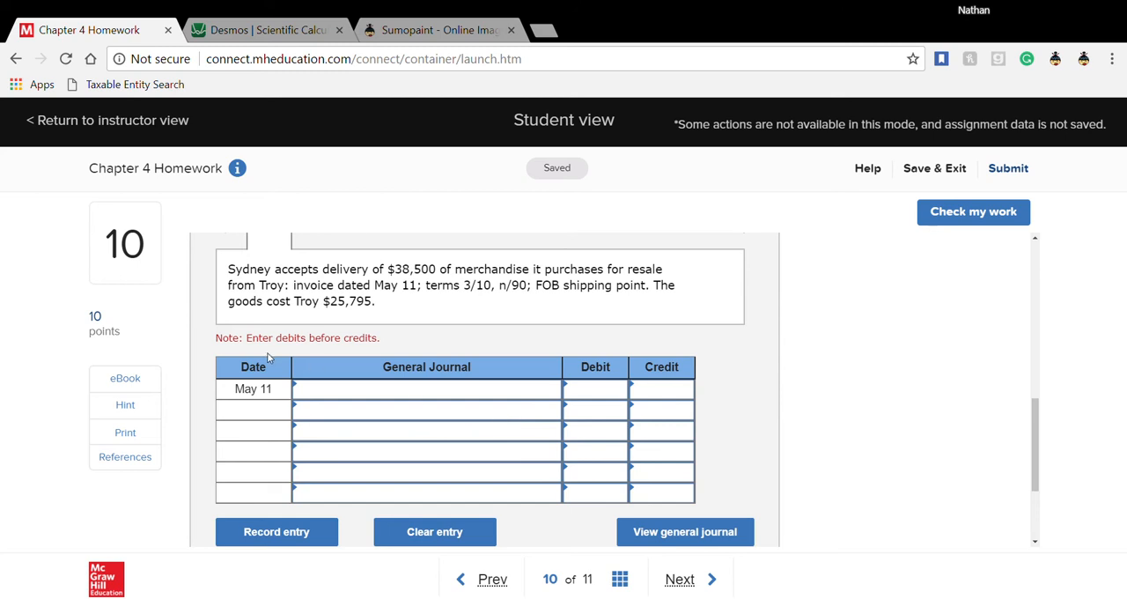
pyautogui.moveTo(399, 302); pyautogui.dragTo(653, 287)
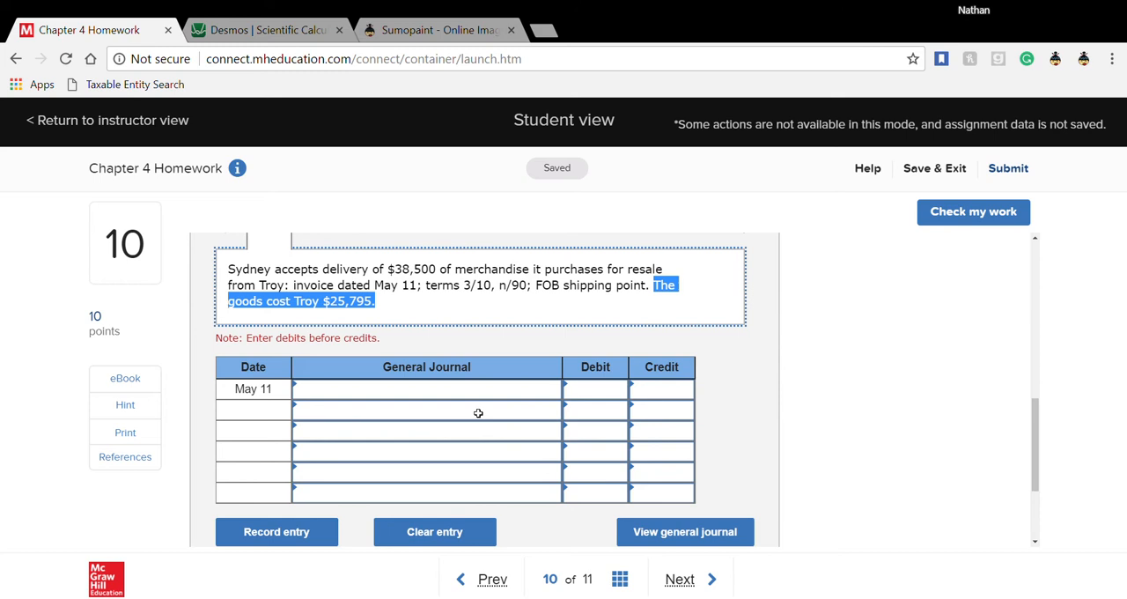
pyautogui.click(312, 385)
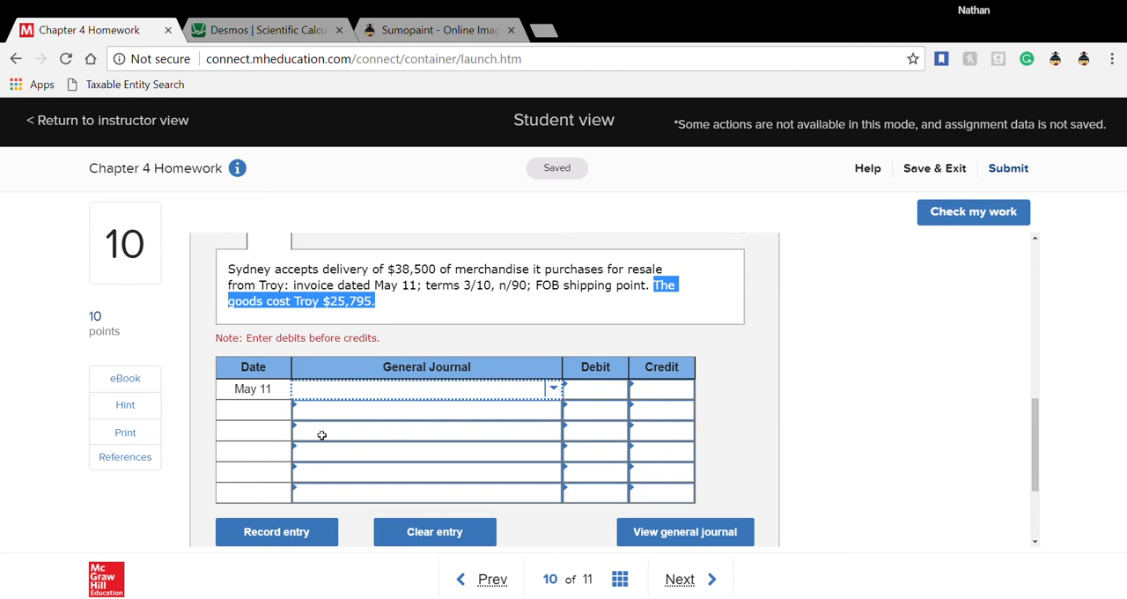
pyautogui.write('mer')
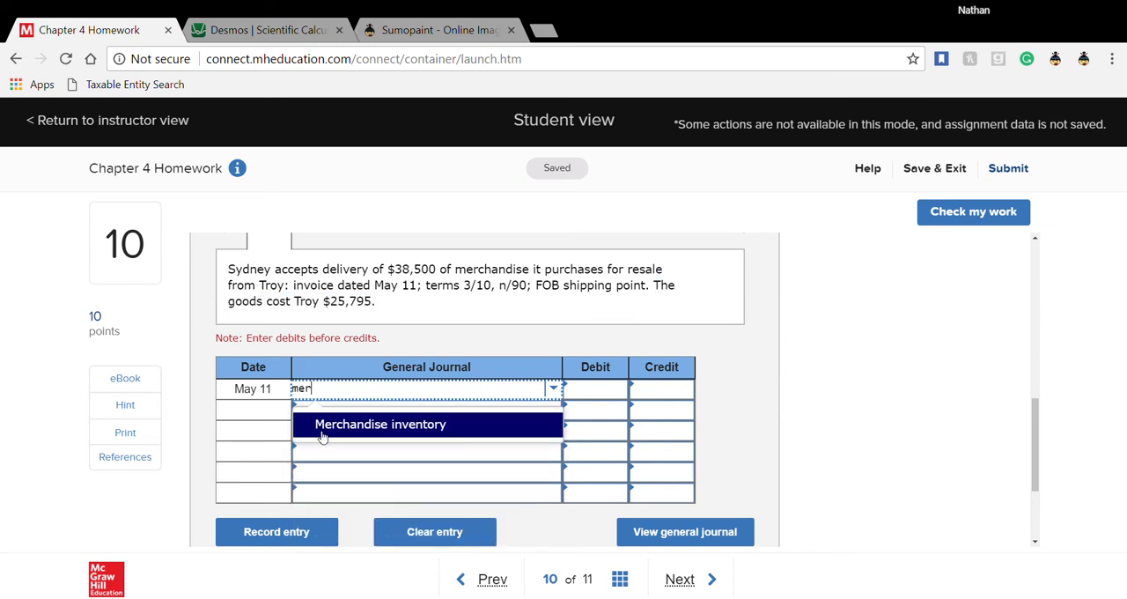
pyautogui.click(323, 430)
pyautogui.click(326, 426)
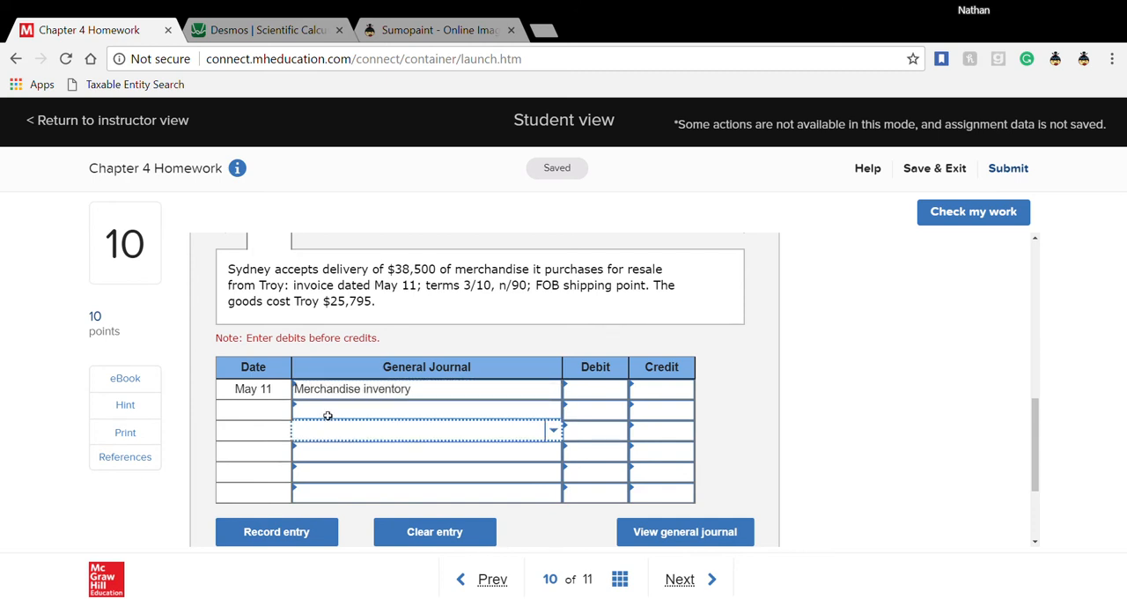
pyautogui.click(328, 416)
pyautogui.write('accoun')
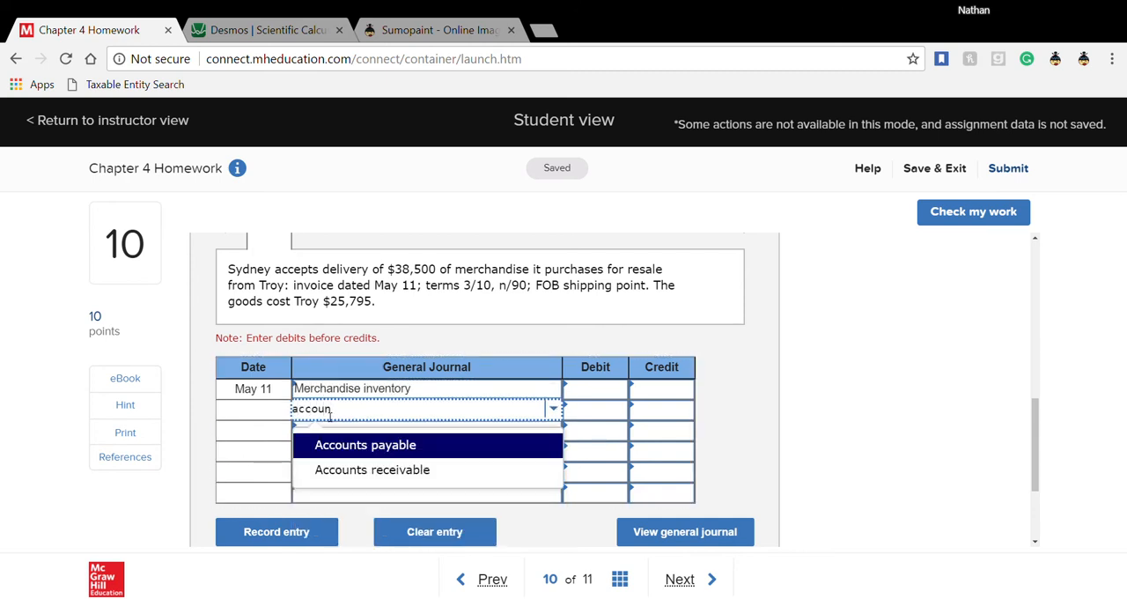
pyautogui.click(370, 449)
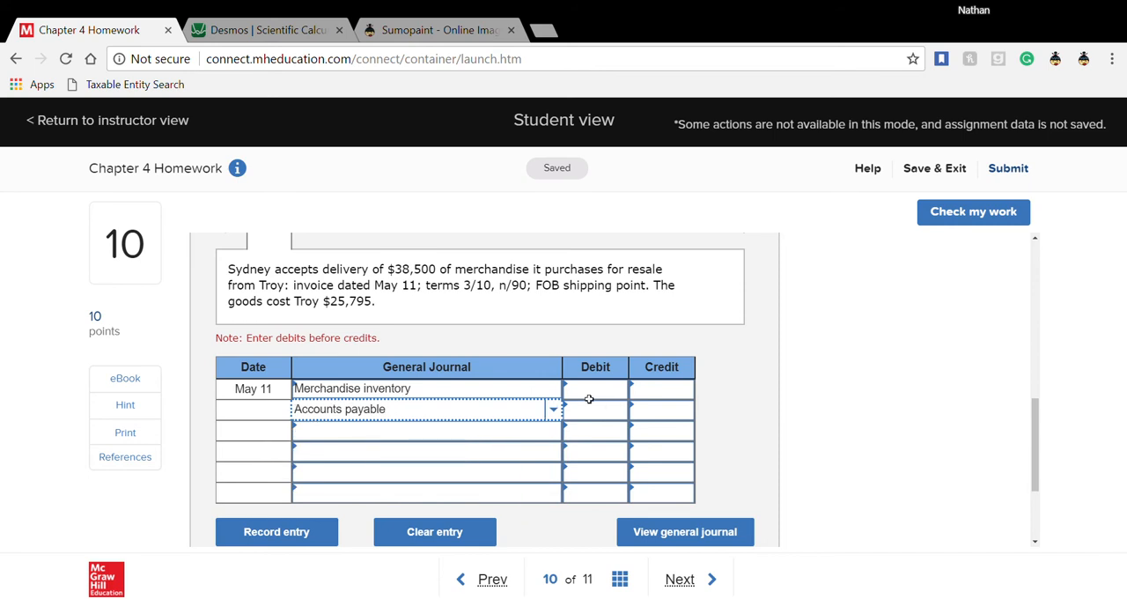
# - Enter a 38,500 debit for Merchandise inventory and a 38,500 credit for Accounts payable in worksheet entry 1
pyautogui.click(579, 397)
pyautogui.write('38')
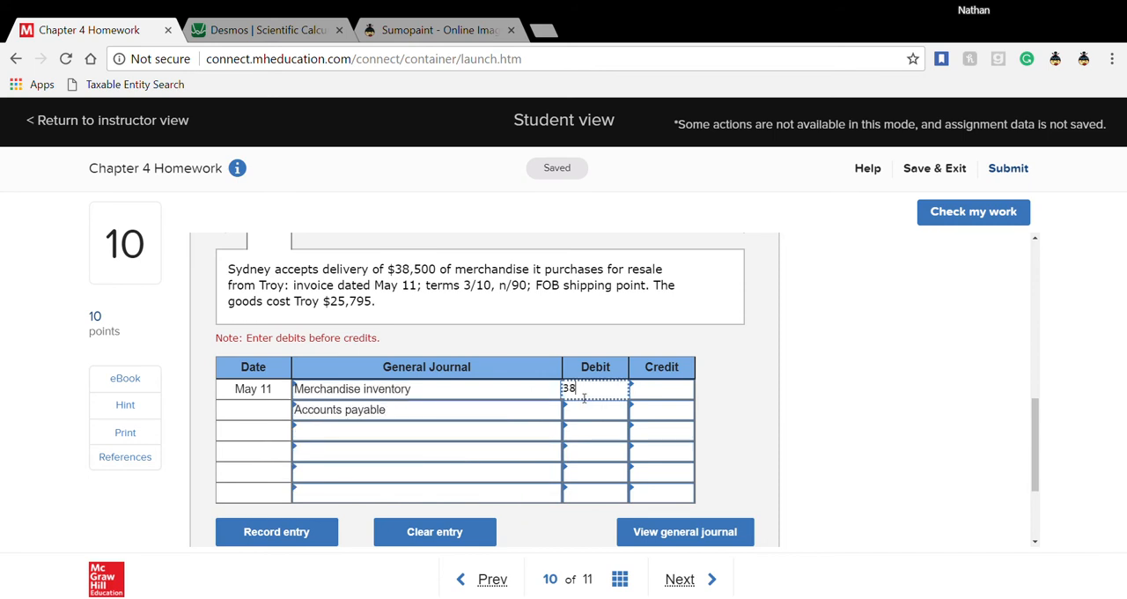
pyautogui.write(',500')
pyautogui.click(653, 411)
pyautogui.write('38500')
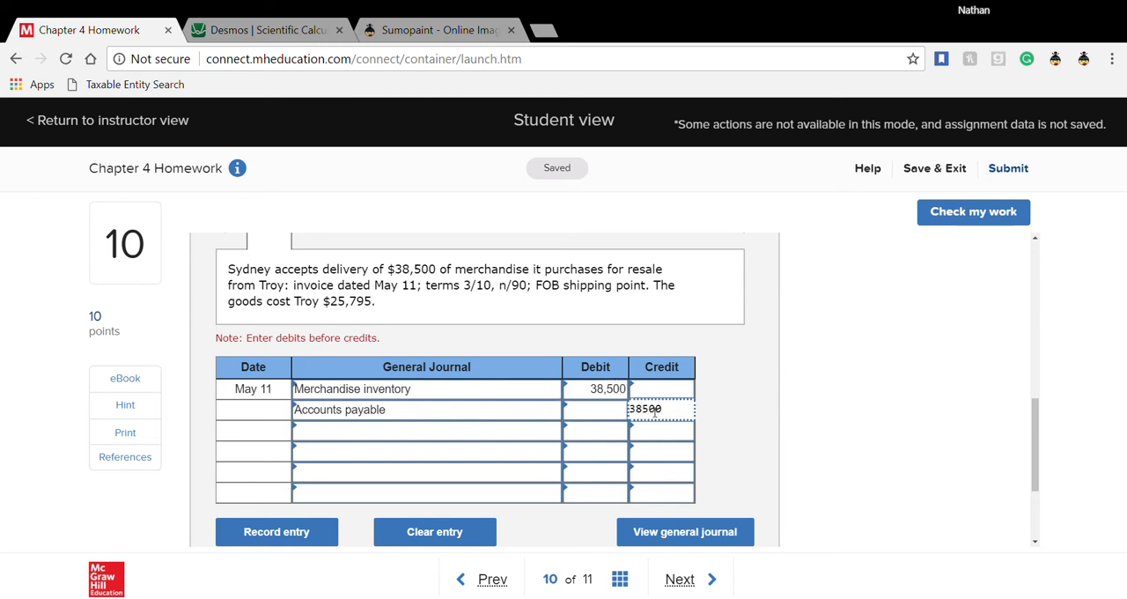
pyautogui.click(720, 429)
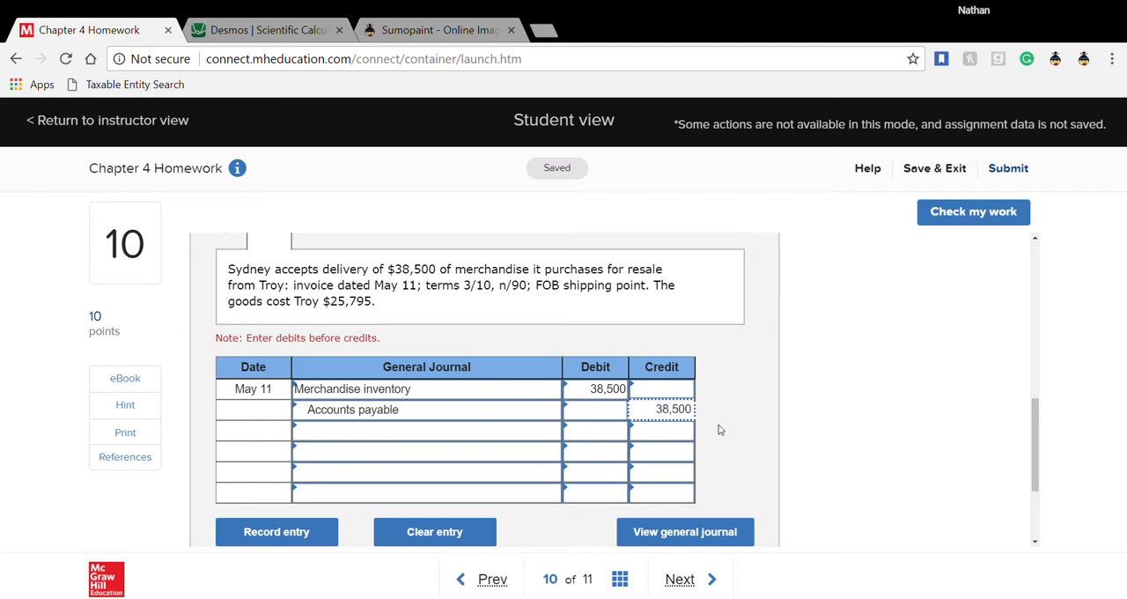
# - Open worksheet entry 2 for the delivery charges and select Merchandise inventory and Cash as its May 11 accounts
pyautogui.scroll(1, 720, 422)
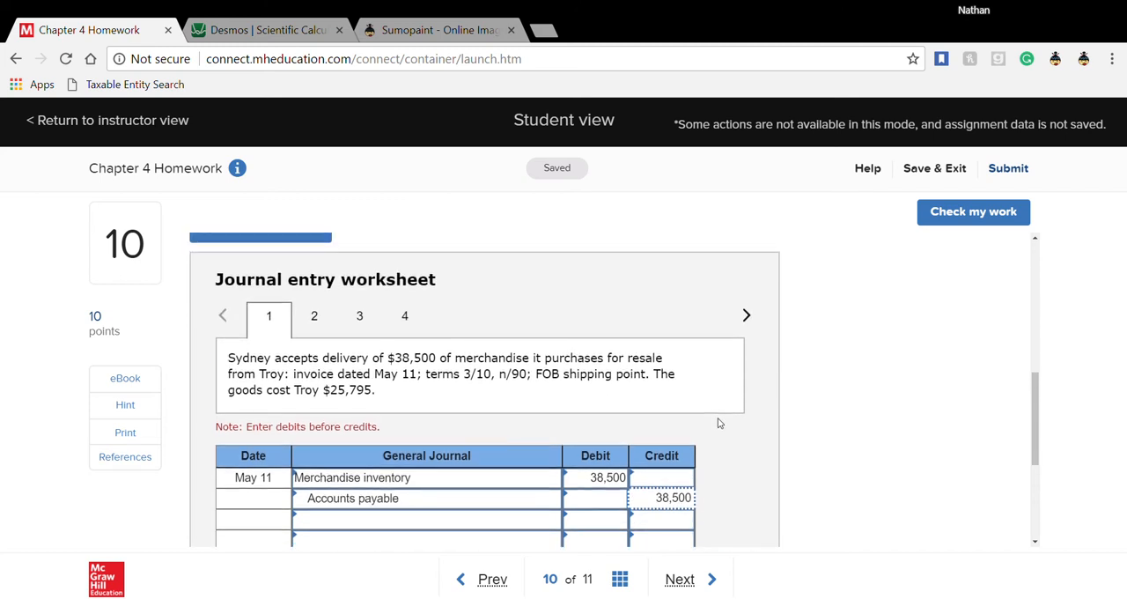
pyautogui.click(314, 321)
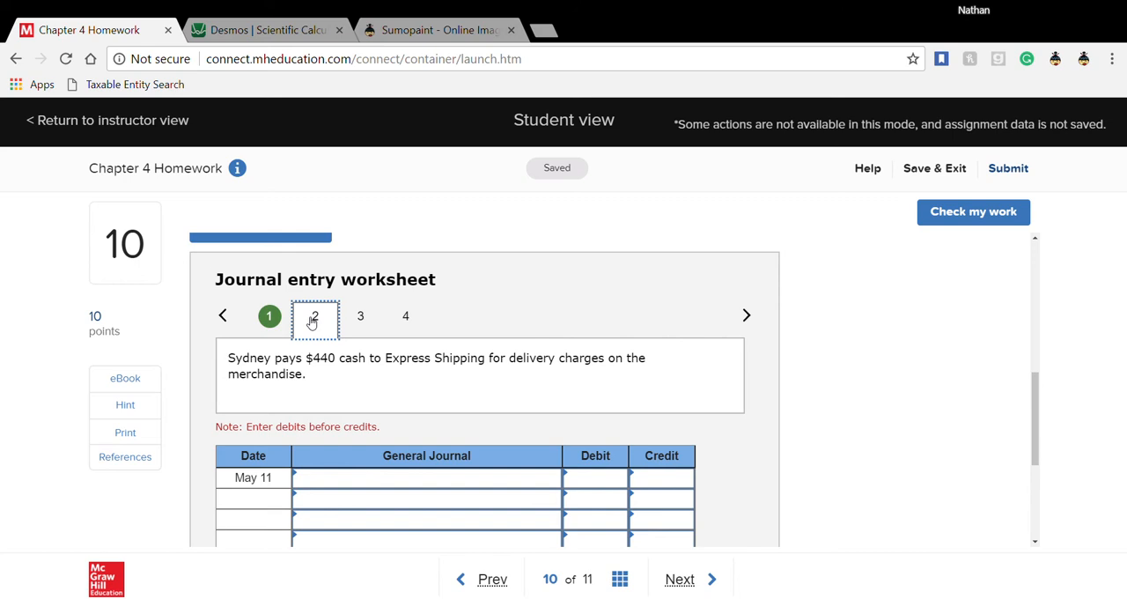
pyautogui.click(268, 325)
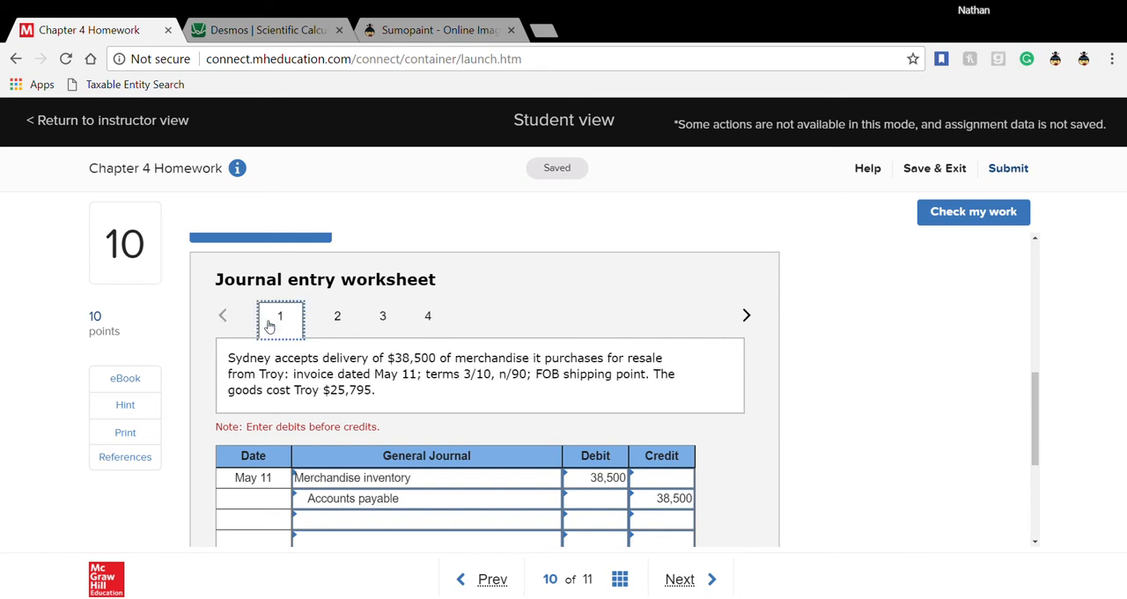
pyautogui.click(340, 317)
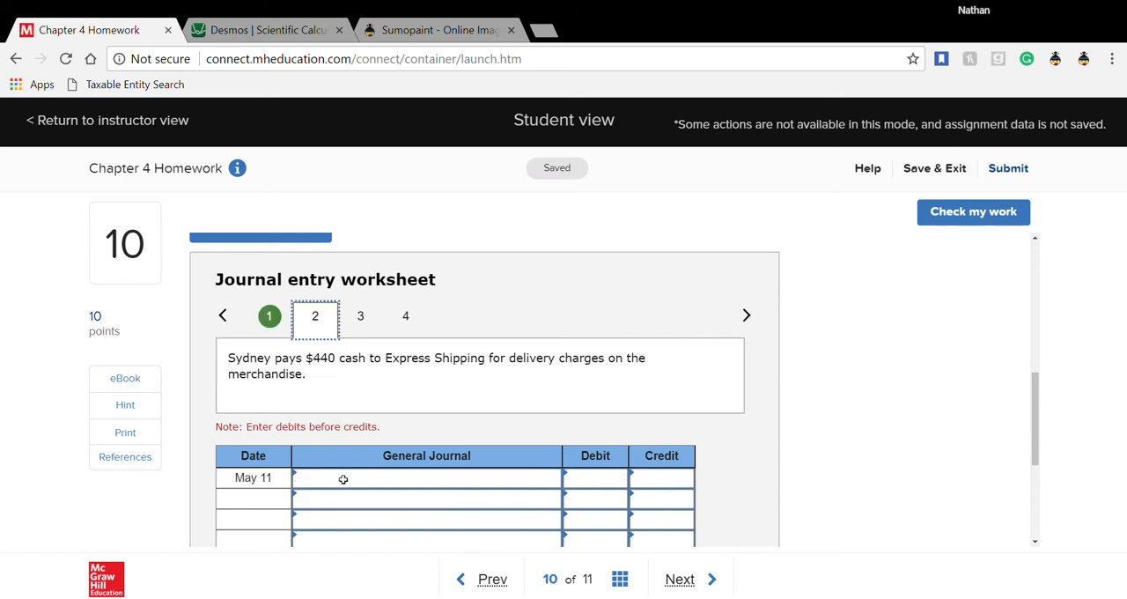
pyautogui.scroll(-1, 443, 495)
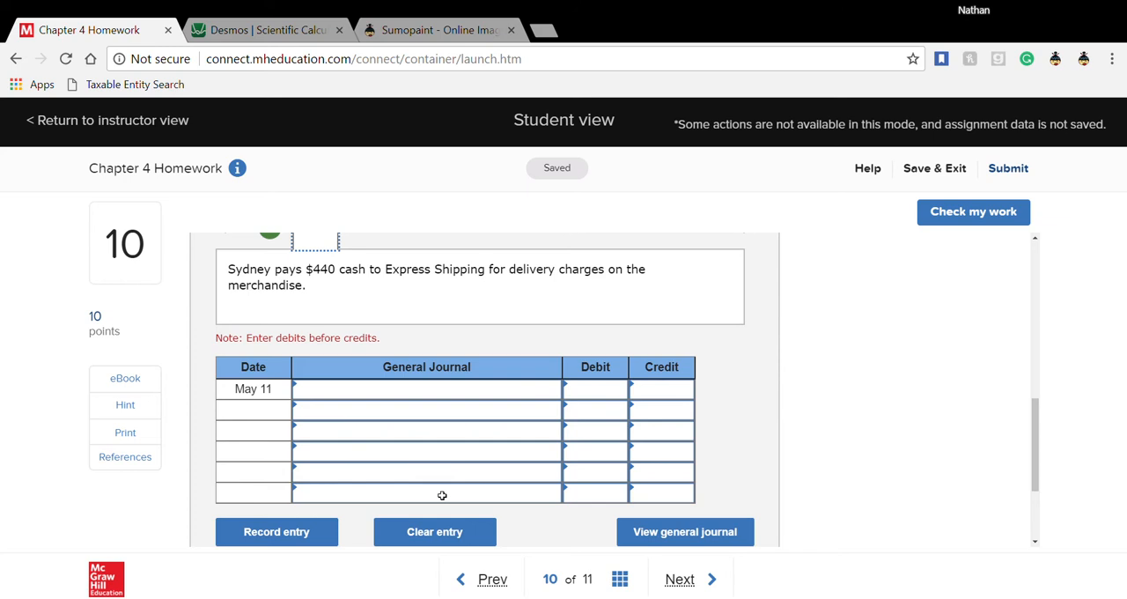
pyautogui.click(459, 388)
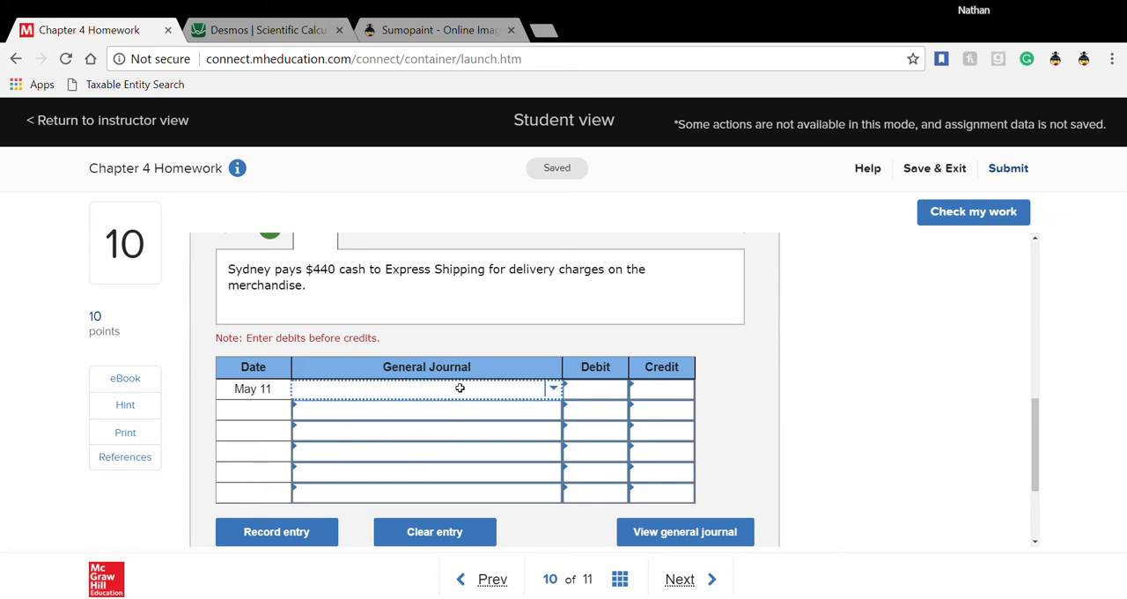
pyautogui.write('merch')
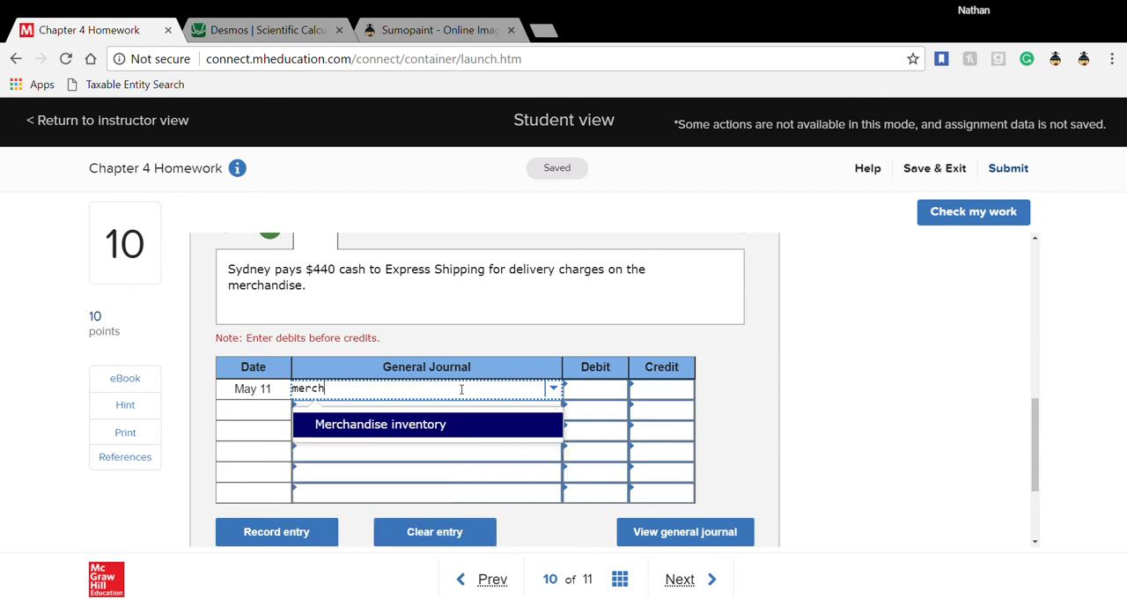
pyautogui.click(453, 424)
pyautogui.click(402, 414)
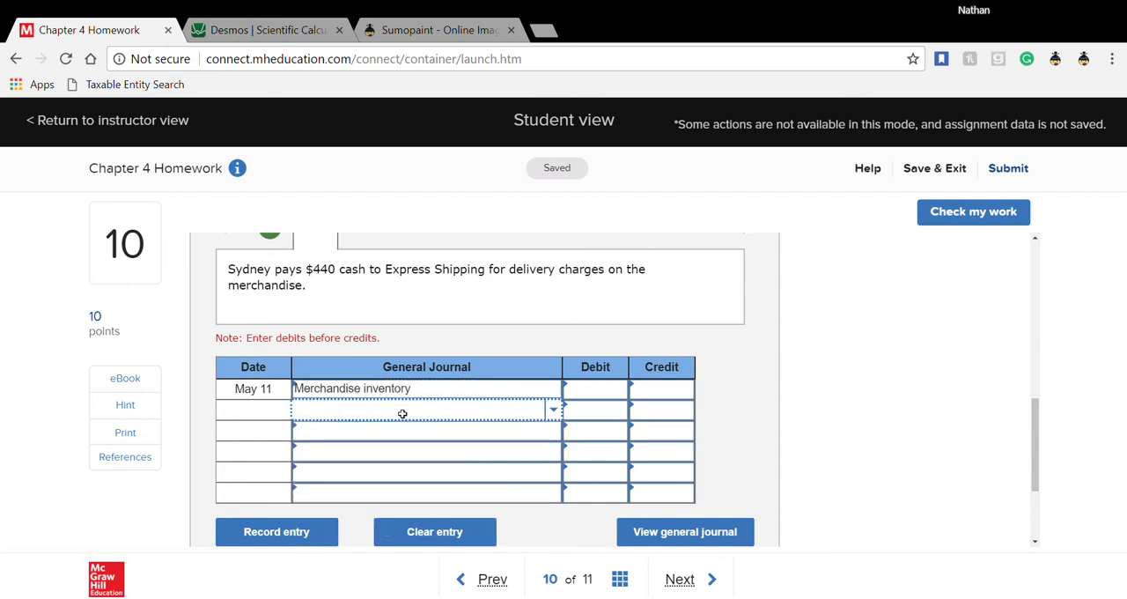
pyautogui.write('cas')
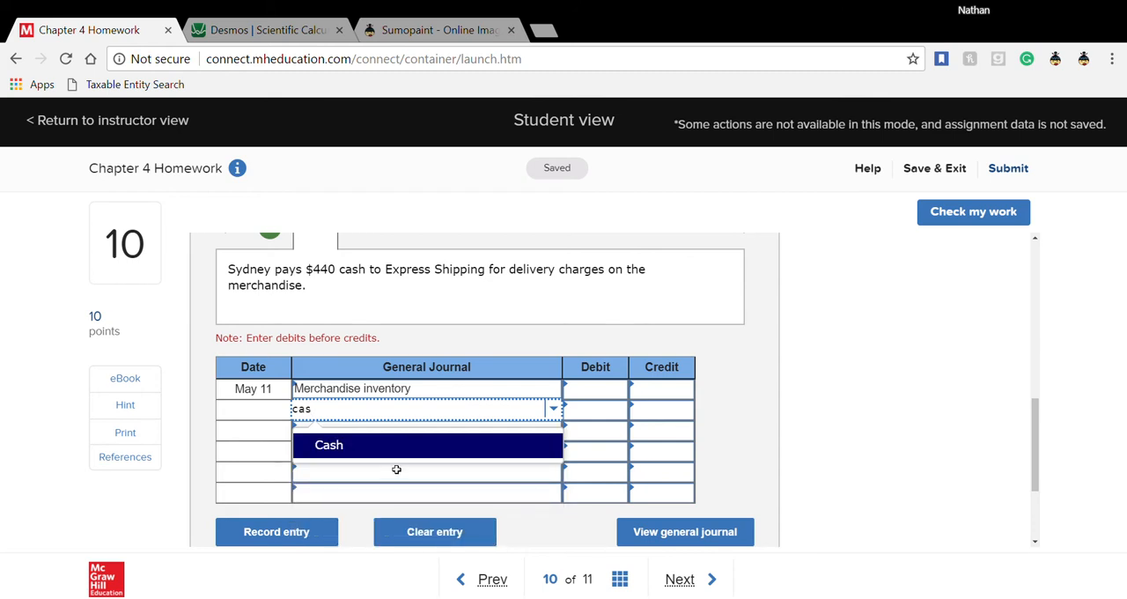
pyautogui.click(418, 452)
# - Enter a 440 debit for Merchandise inventory and a 440 credit for Cash in worksheet entry 2
pyautogui.click(578, 394)
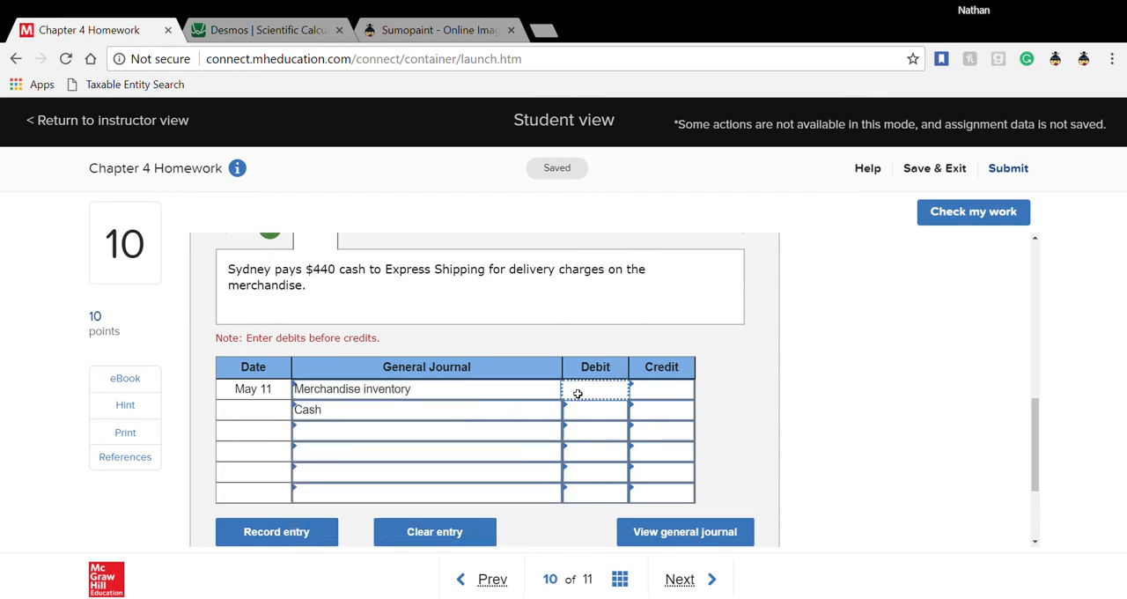
pyautogui.write('440')
pyautogui.click(652, 413)
pyautogui.write('440')
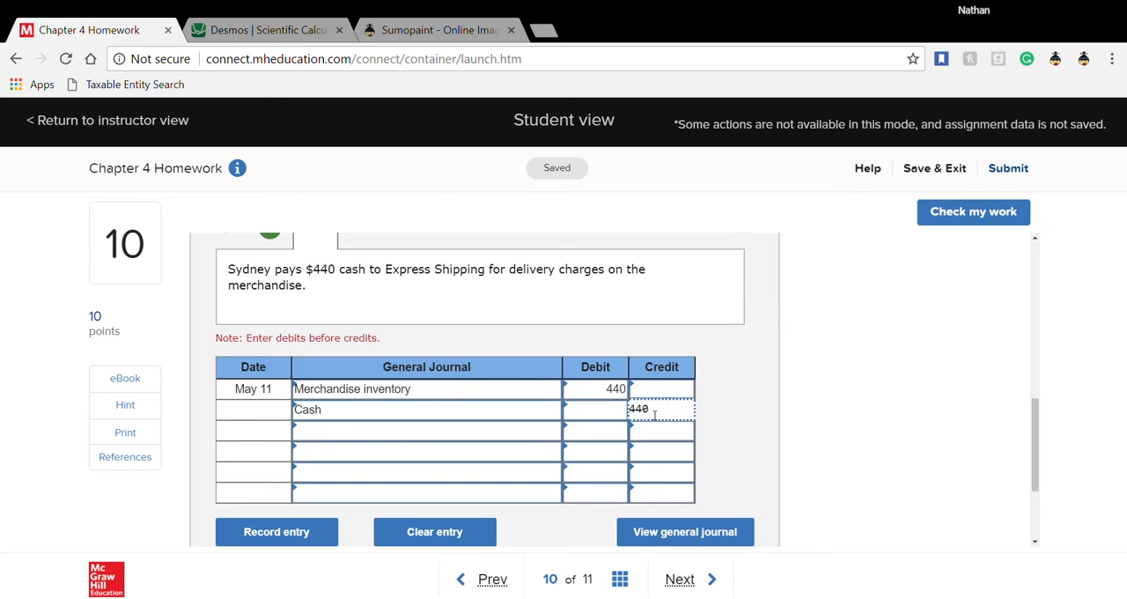
pyautogui.click(714, 422)
pyautogui.scroll(1, 617, 525)
pyautogui.scroll(-1, 436, 396)
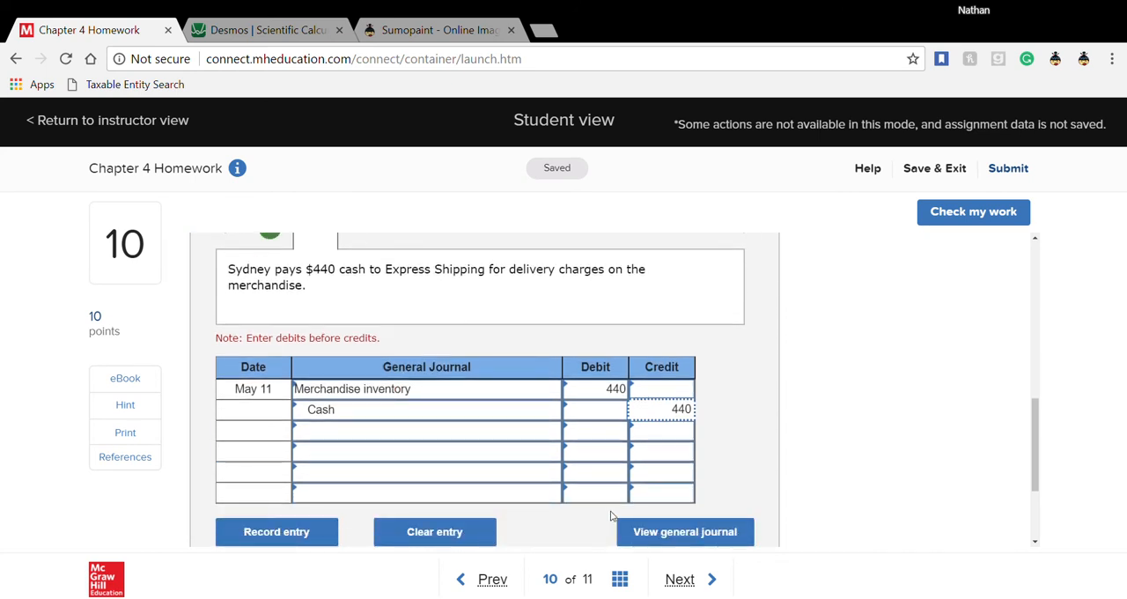
pyautogui.scroll(1, 611, 515)
pyautogui.scroll(-1, 611, 513)
# - Check the work on question 10, review the two graded May 11 entries, and return to the journal entry worksheet
pyautogui.click(966, 219)
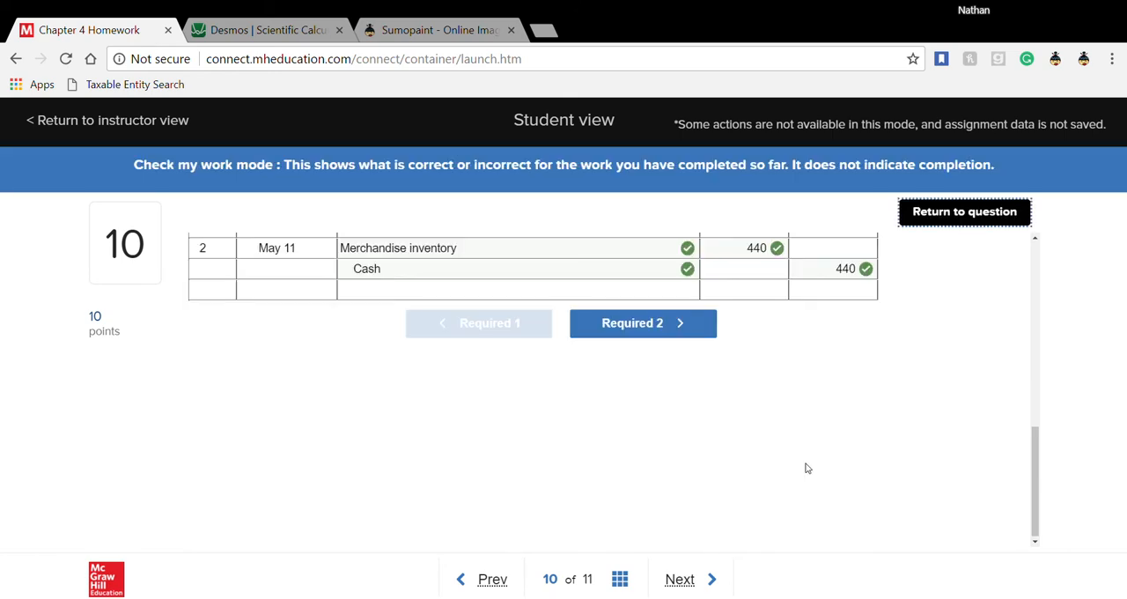
pyautogui.scroll(2, 806, 464)
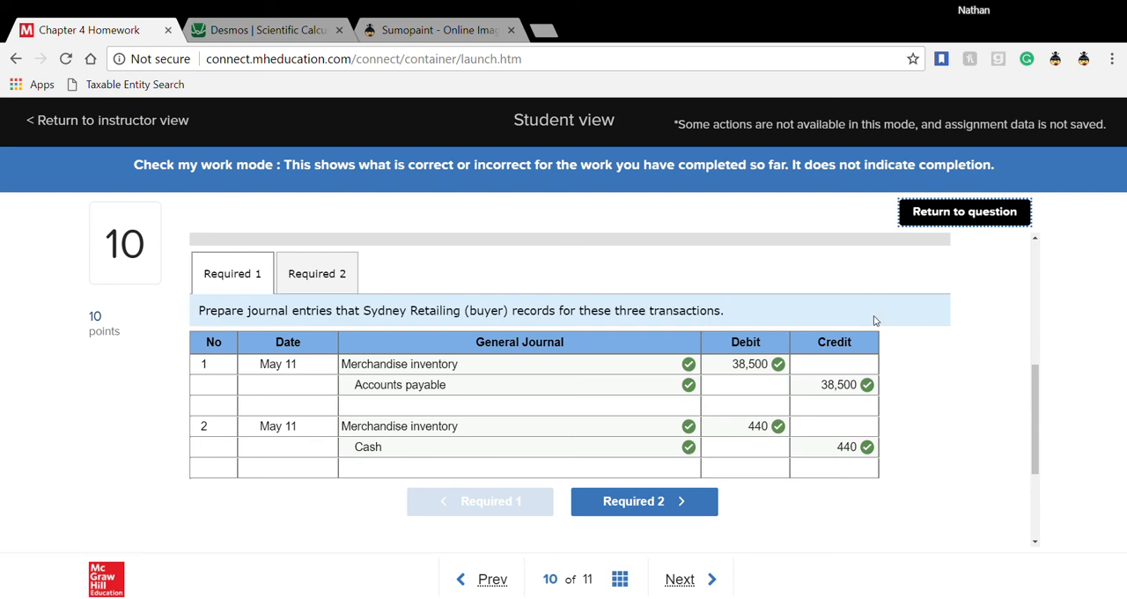
pyautogui.click(930, 213)
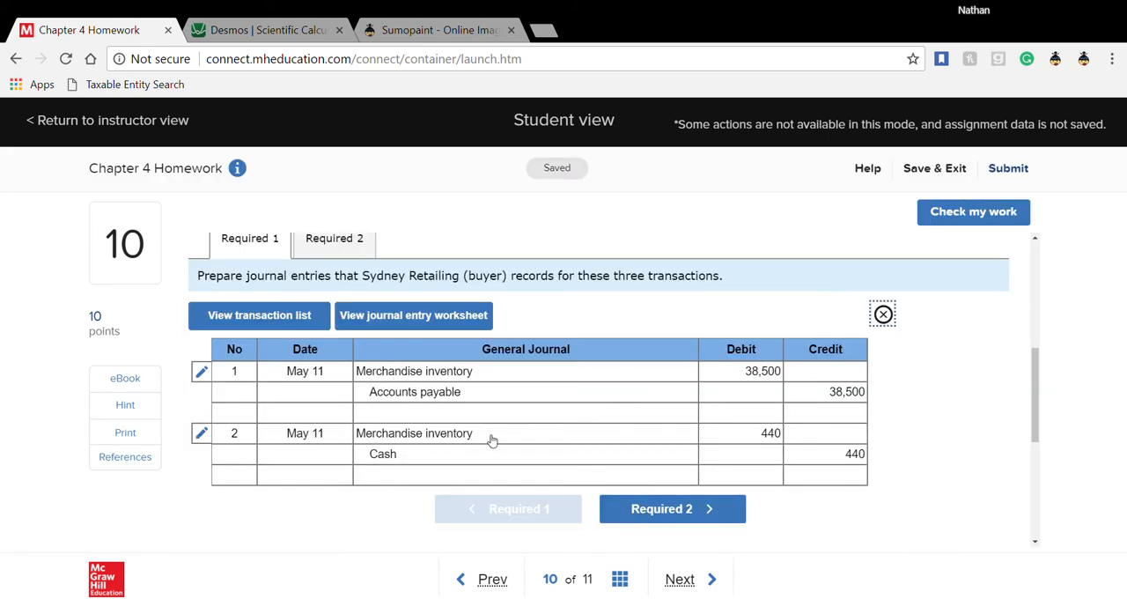
pyautogui.scroll(-1, 492, 441)
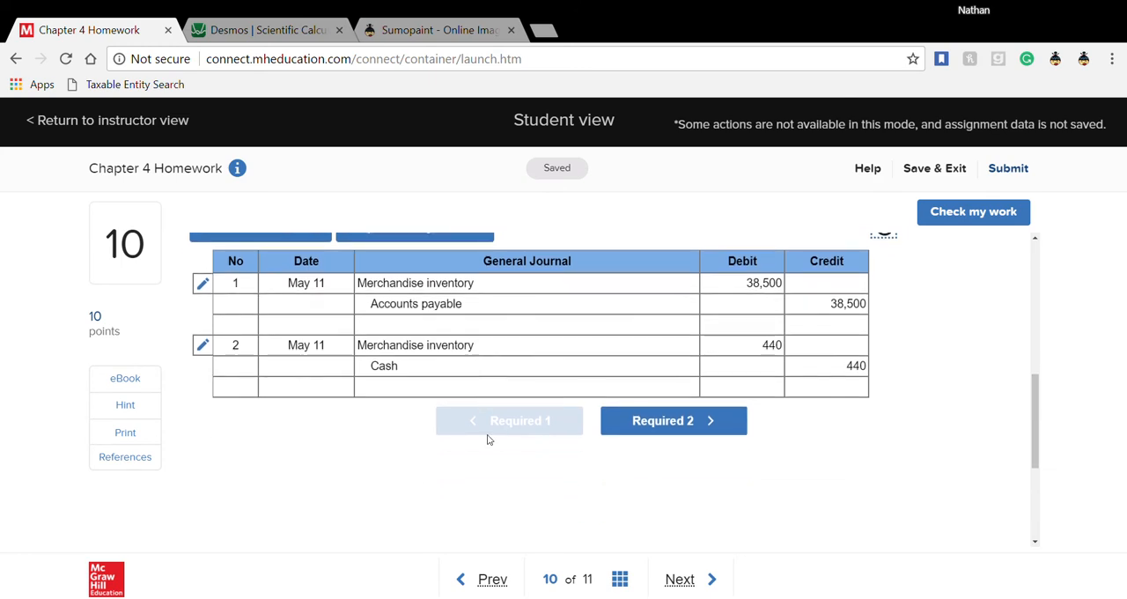
pyautogui.scroll(1, 489, 438)
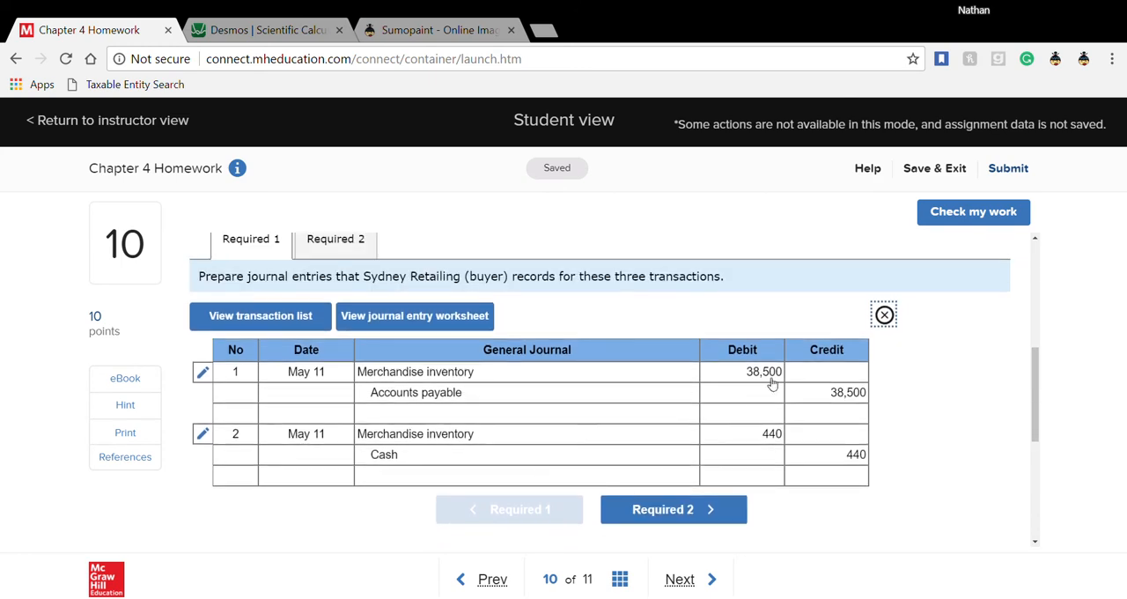
pyautogui.click(887, 322)
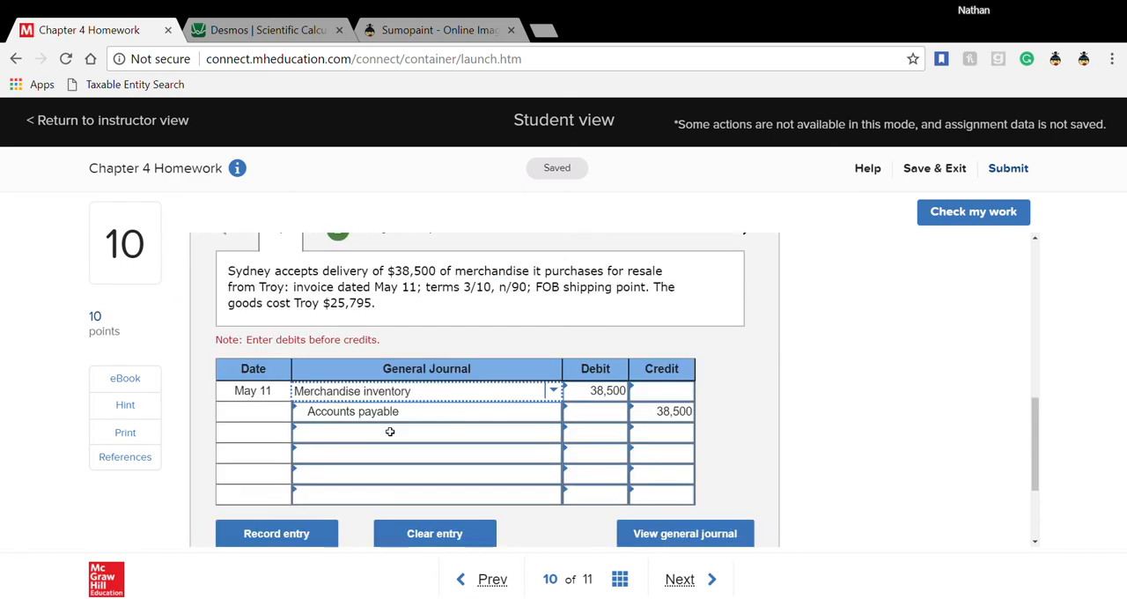
# - Open worksheet entry 3 for the returned goods and enter a 1,500 debit for Accounts payable on May 12
pyautogui.scroll(2, 388, 437)
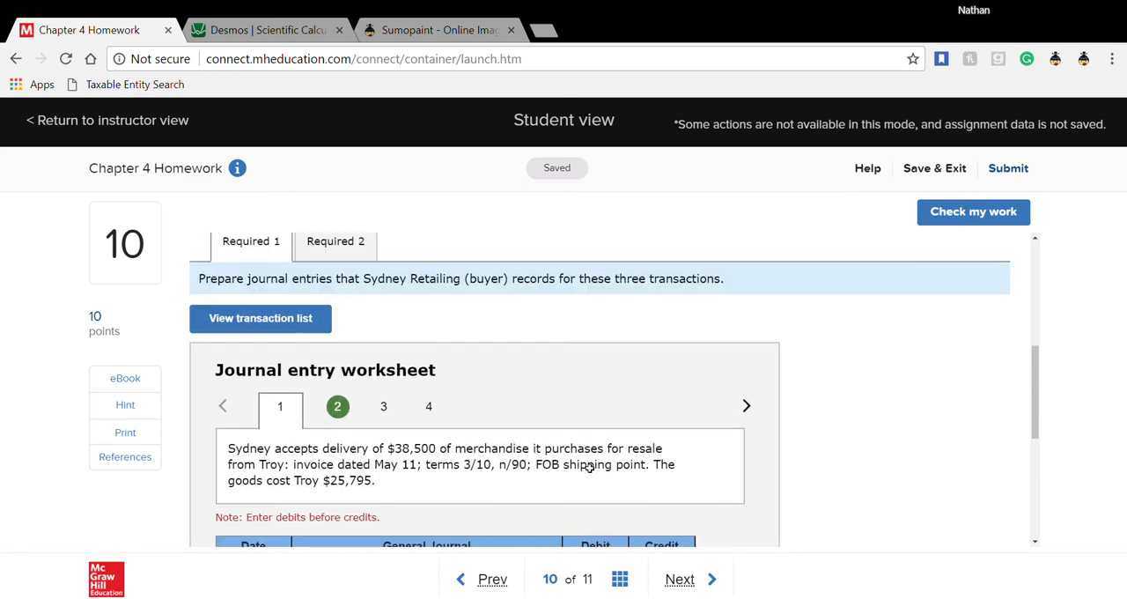
pyautogui.click(383, 408)
pyautogui.scroll(-2, 473, 466)
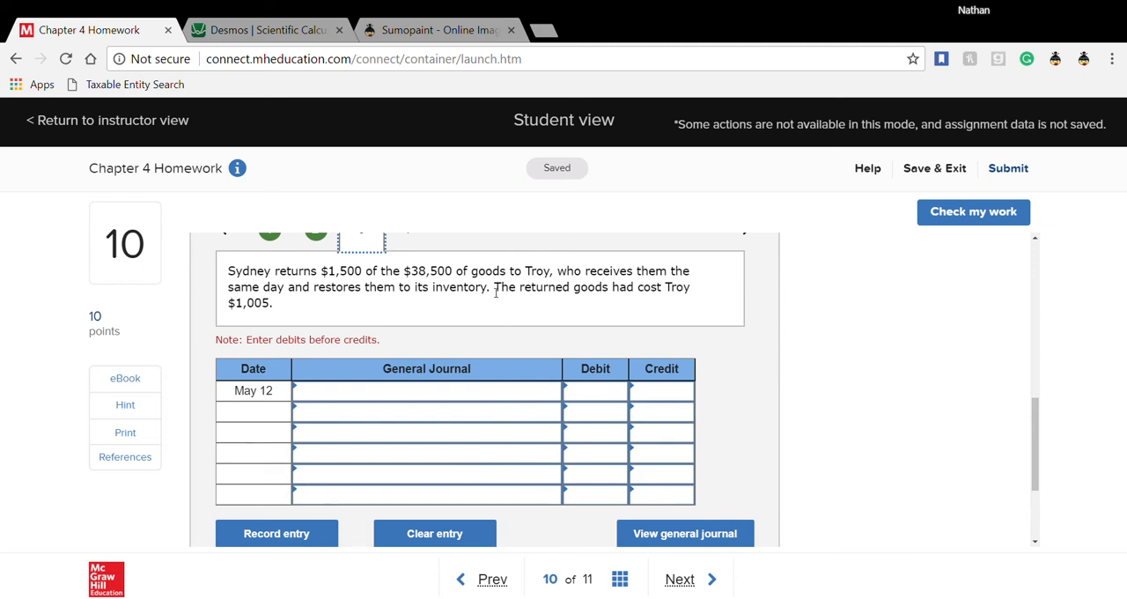
pyautogui.moveTo(493, 289); pyautogui.dragTo(575, 306)
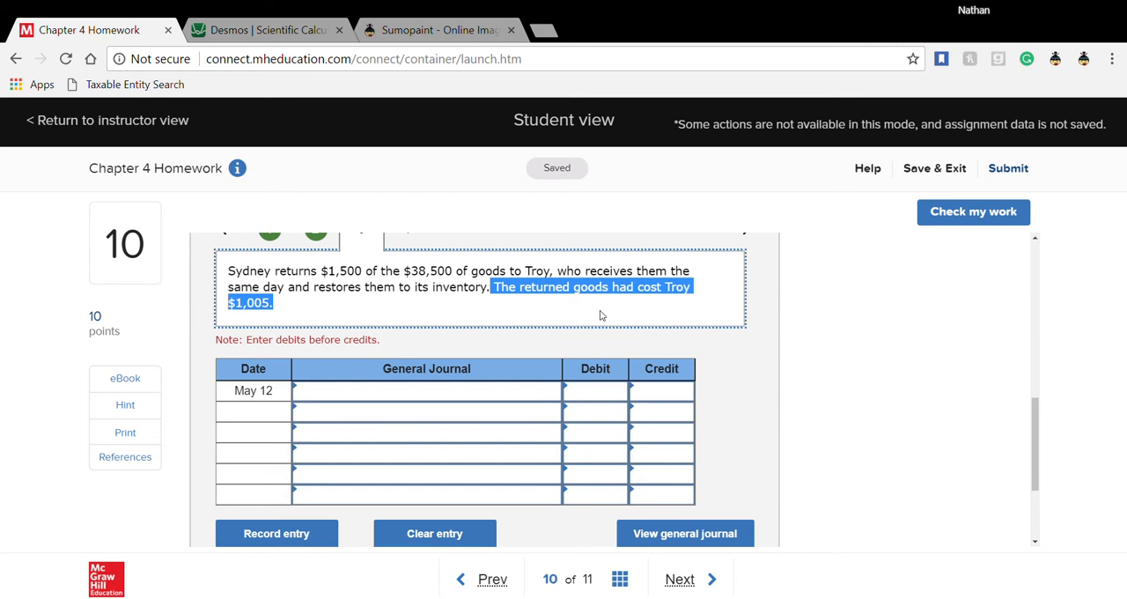
pyautogui.click(388, 398)
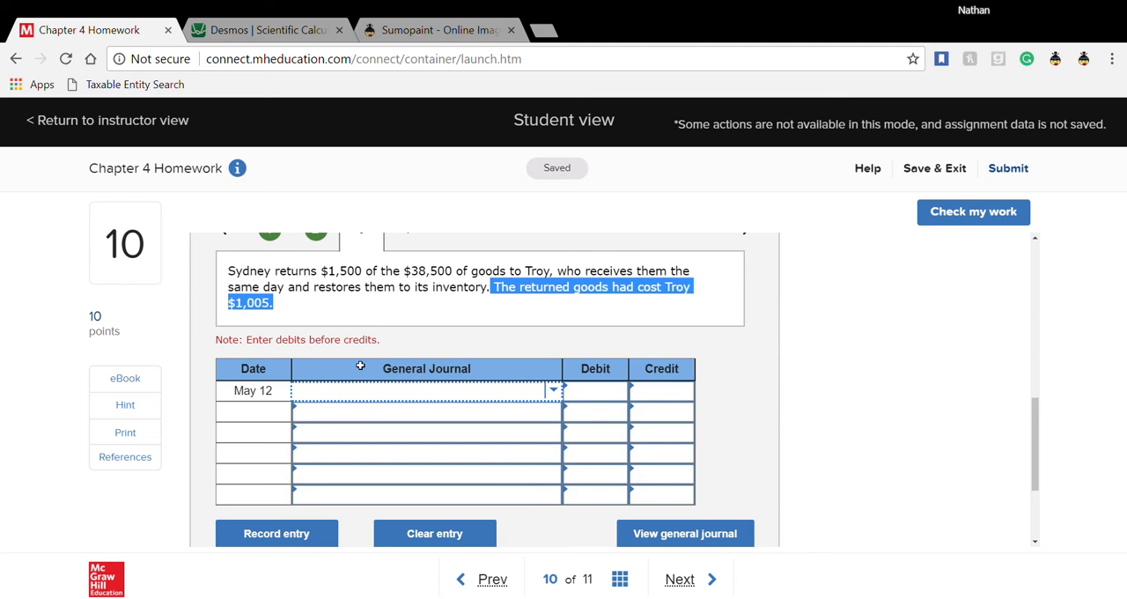
pyautogui.write('acco')
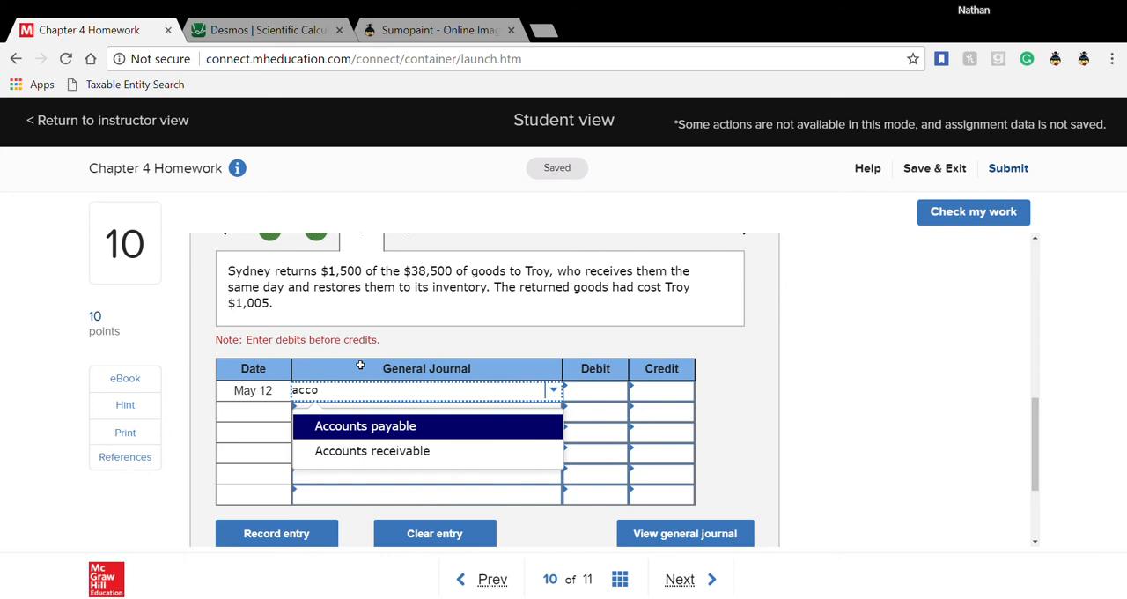
pyautogui.click(379, 430)
pyautogui.click(626, 401)
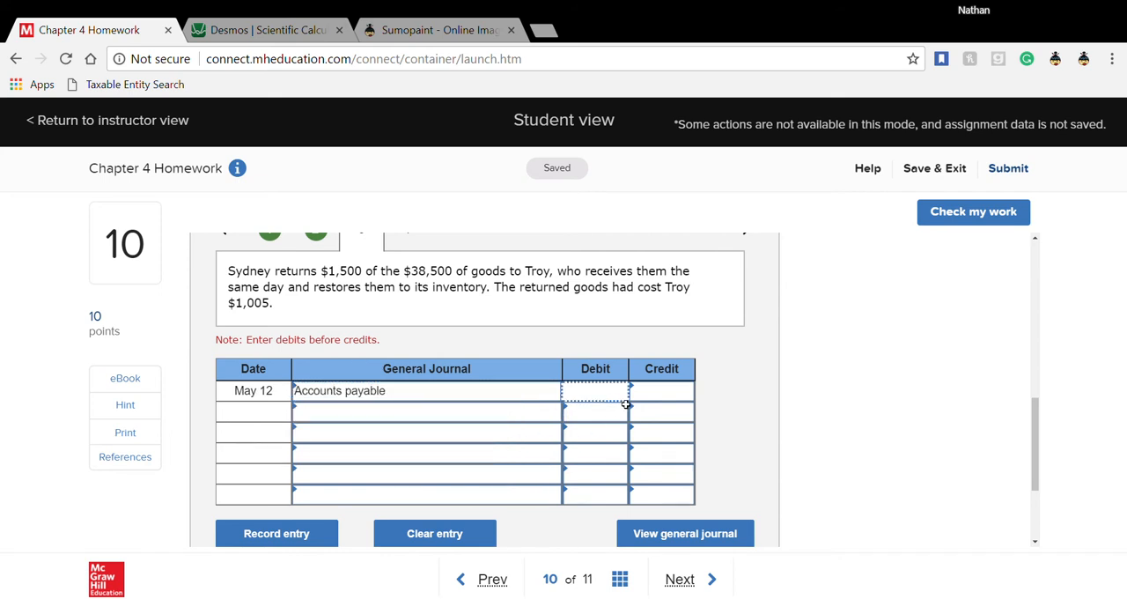
pyautogui.write('1500')
pyautogui.press('Tab')
pyautogui.press('Tab')
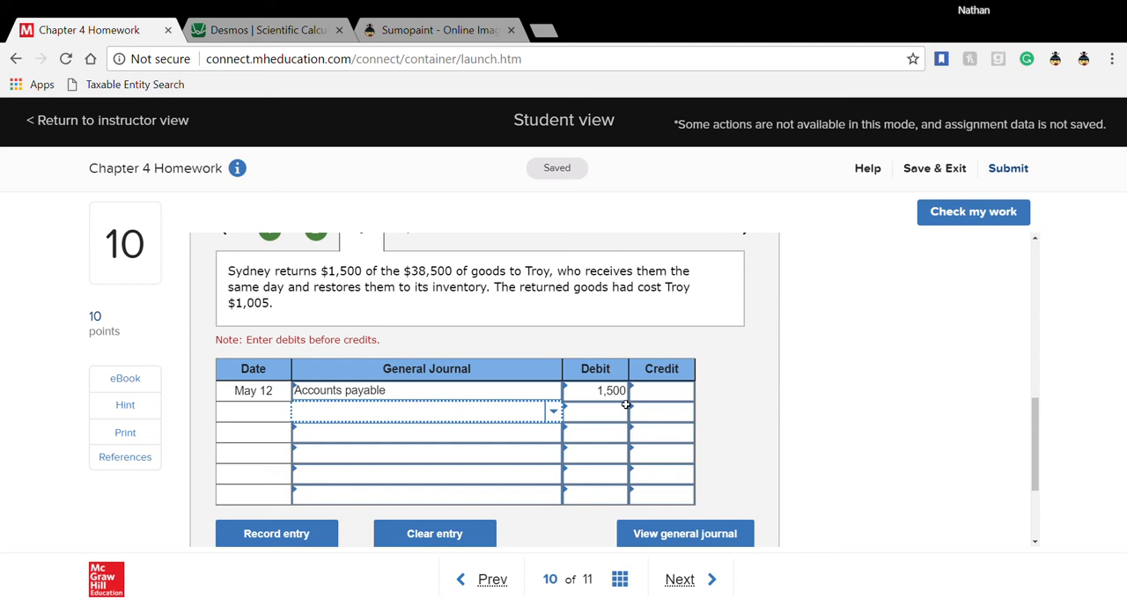
# - Add Merchandise inventory as the second May 12 account in worksheet entry 3 and enter a 1,500 credit for it
pyautogui.write('Merch')
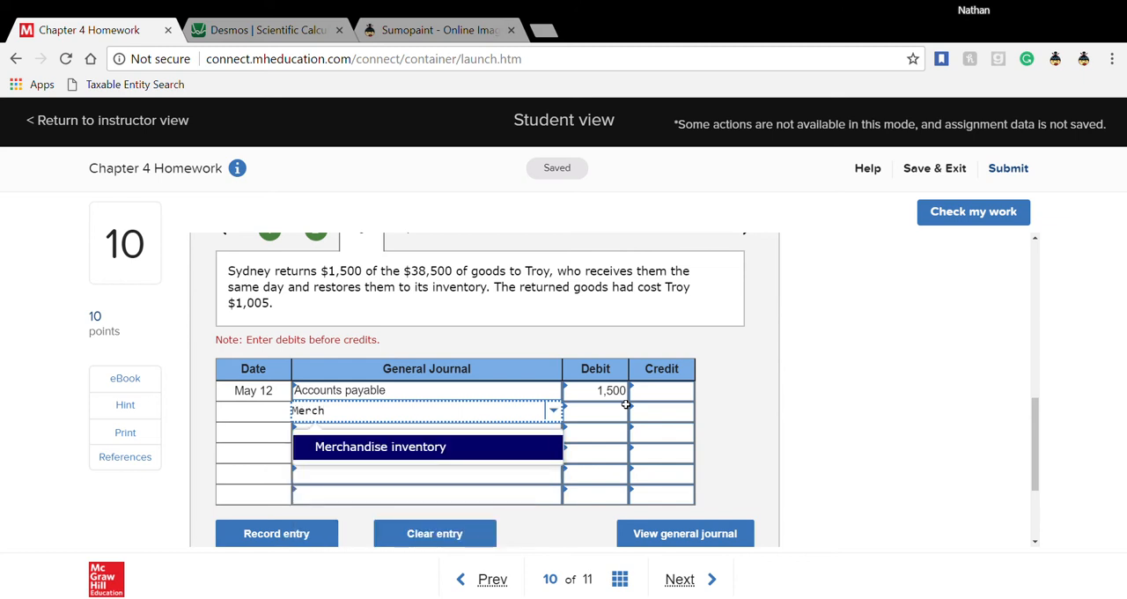
pyautogui.click(495, 454)
pyautogui.click(678, 415)
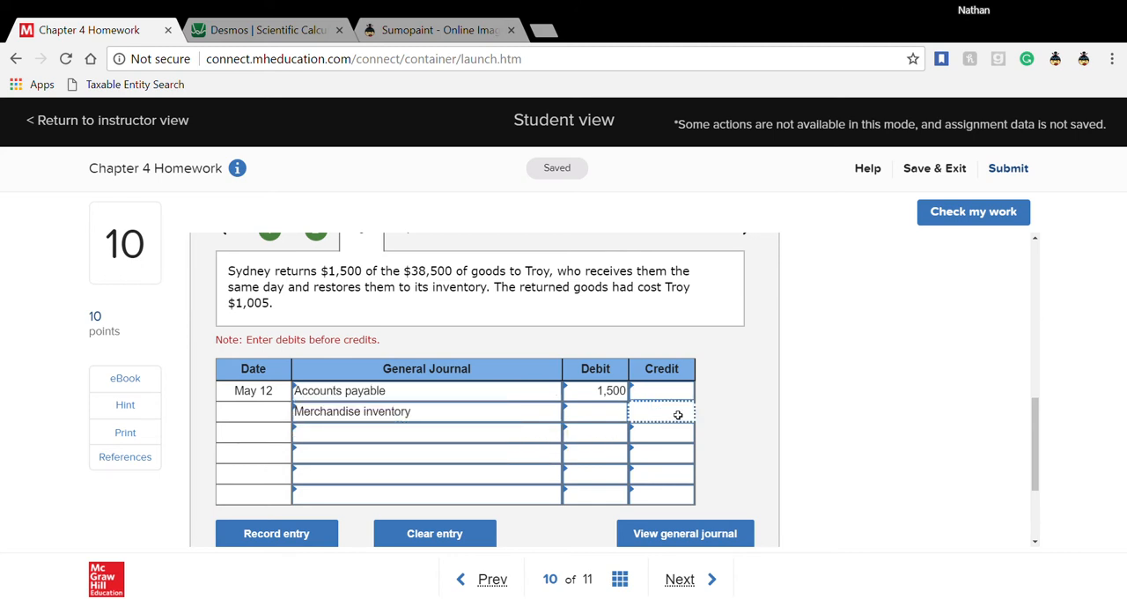
pyautogui.write('1500')
pyautogui.click(747, 412)
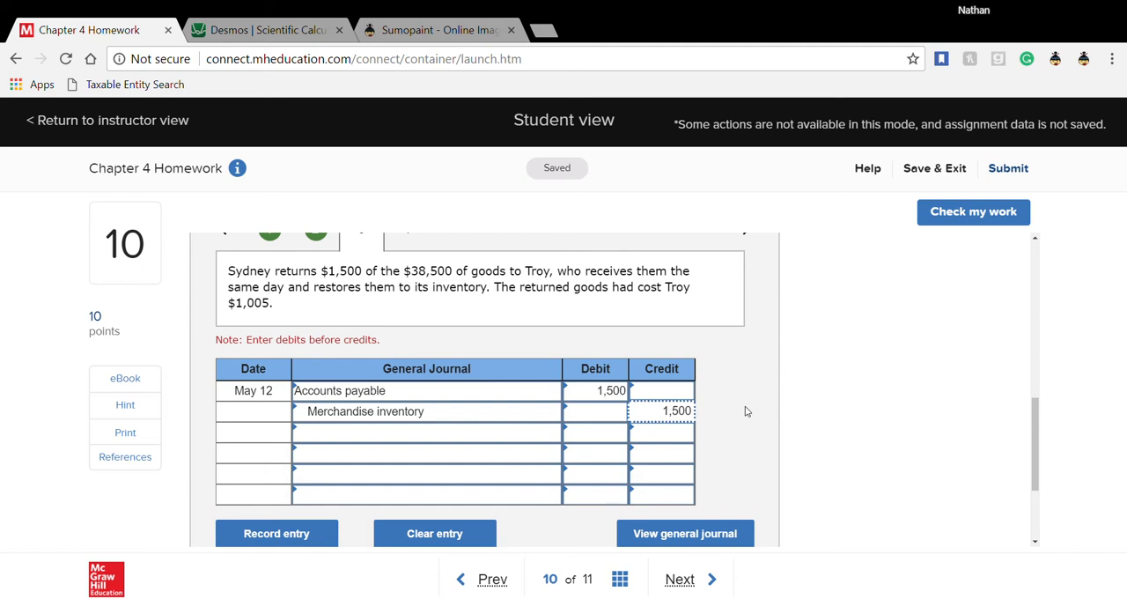
# - Open worksheet entry 4 for the May 20 payment and review the exercise's purchase, return and credit terms
pyautogui.scroll(1, 740, 410)
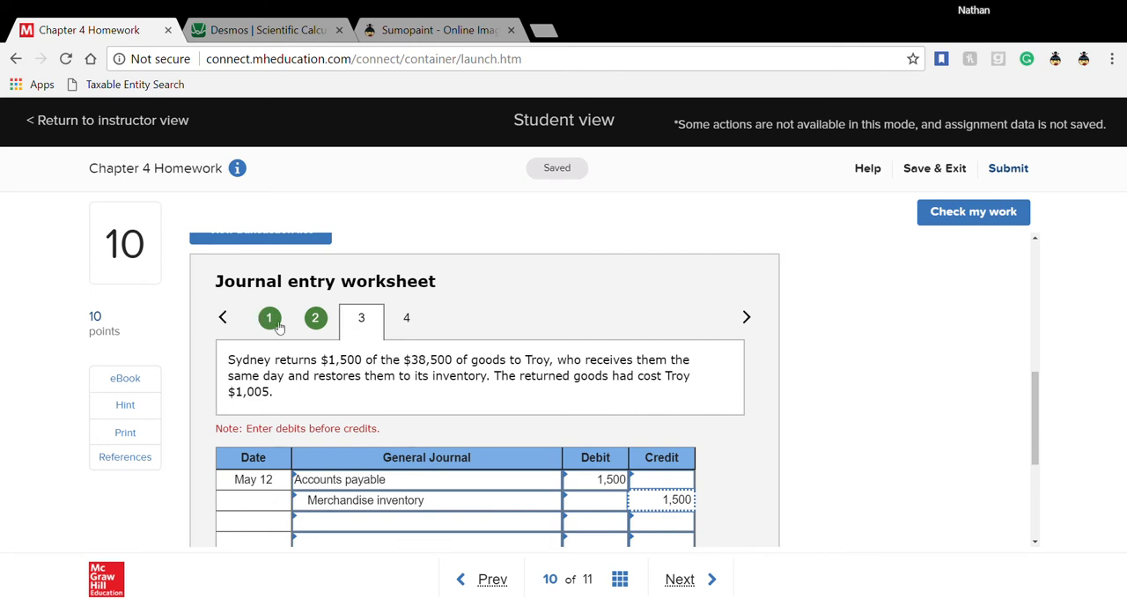
pyautogui.click(411, 319)
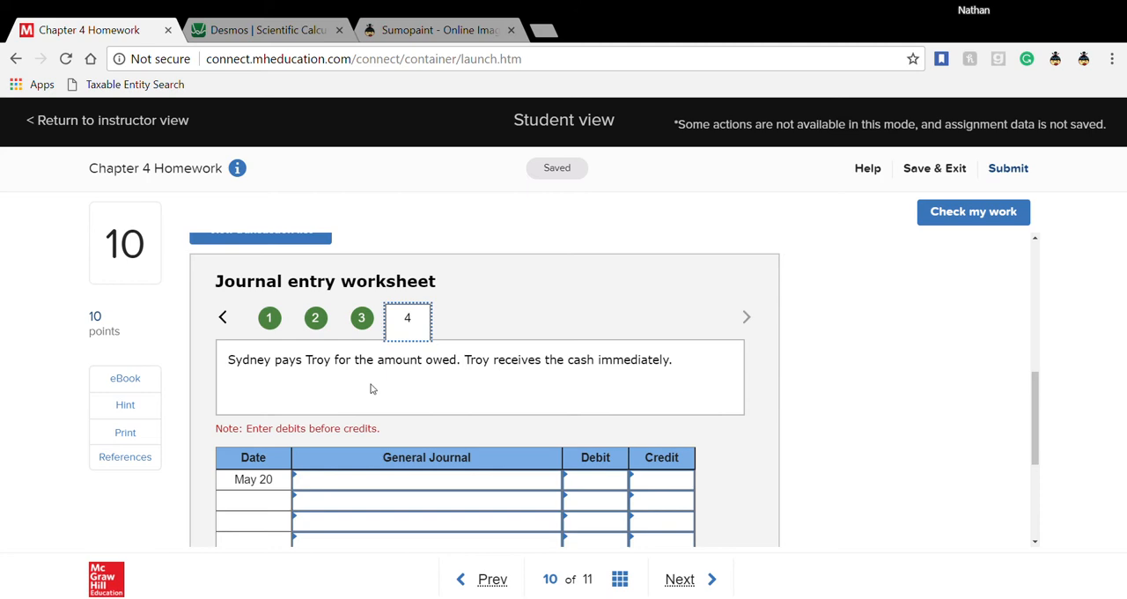
pyautogui.click(389, 490)
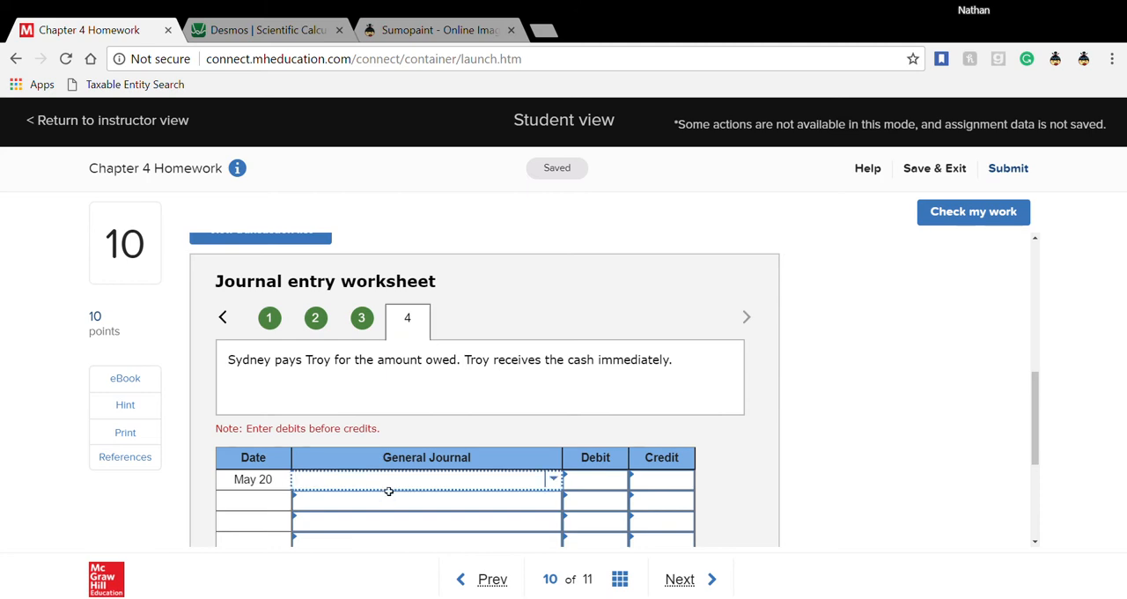
pyautogui.scroll(5, 389, 490)
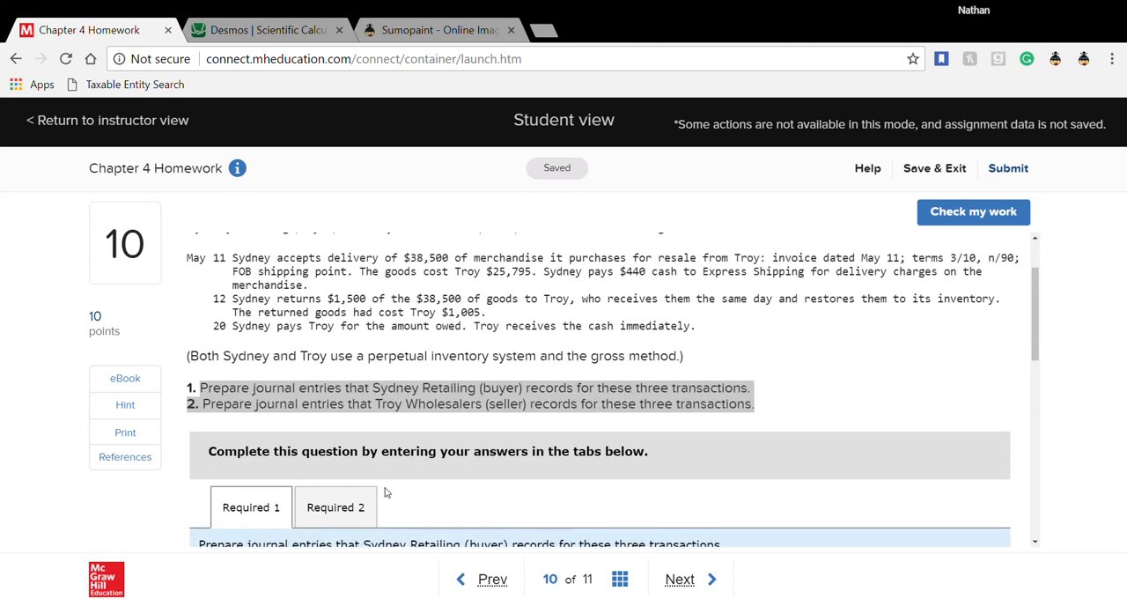
pyautogui.scroll(1, 388, 492)
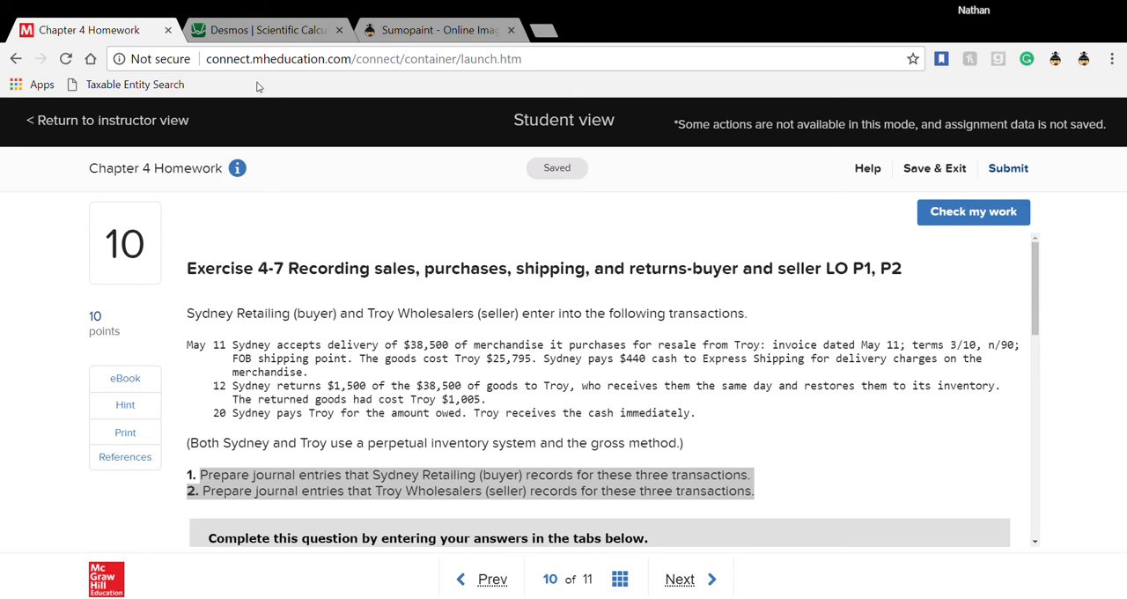
# - Switch to the Desmos calculator and begin a subtraction from the 38500 purchase amount
pyautogui.click(241, 28)
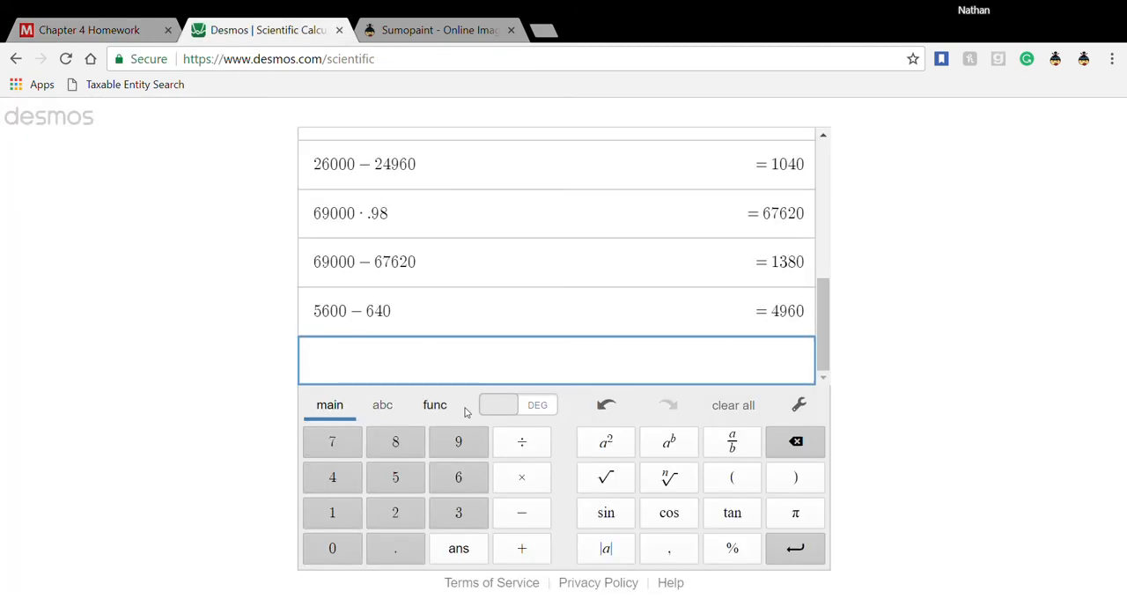
pyautogui.write('3')
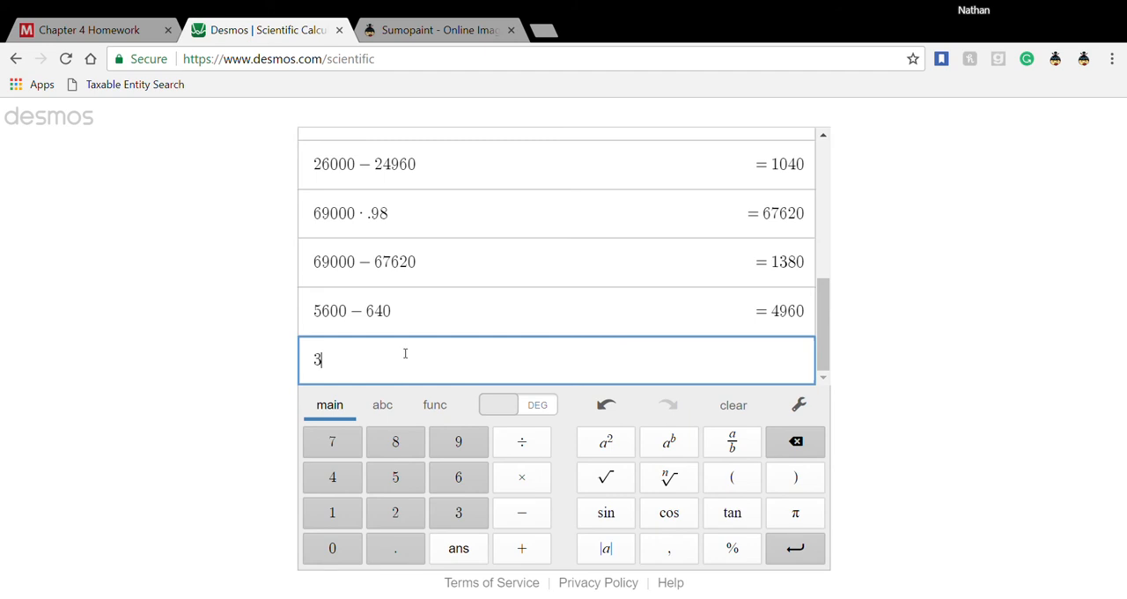
pyautogui.write('85000')
pyautogui.press('BackSpace')
pyautogui.write('-')
# - Look up the purchase and returned amounts in worksheet entries 1 and 3, and complete the Desmos calculation as 38500 − 1500
pyautogui.click(101, 29)
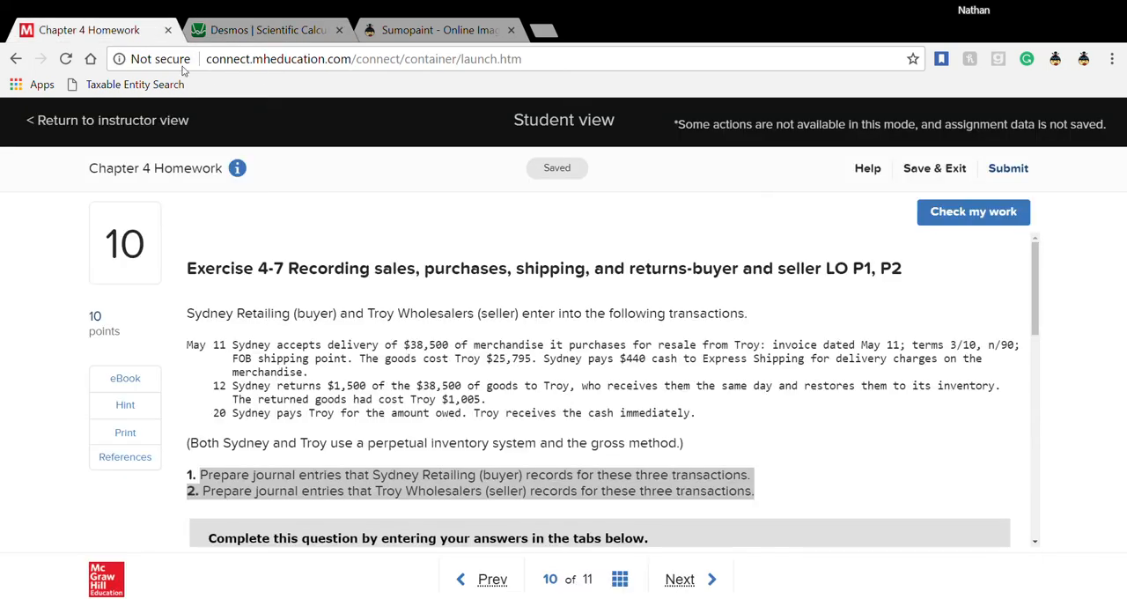
pyautogui.scroll(-3, 380, 493)
pyautogui.scroll(-3, 379, 493)
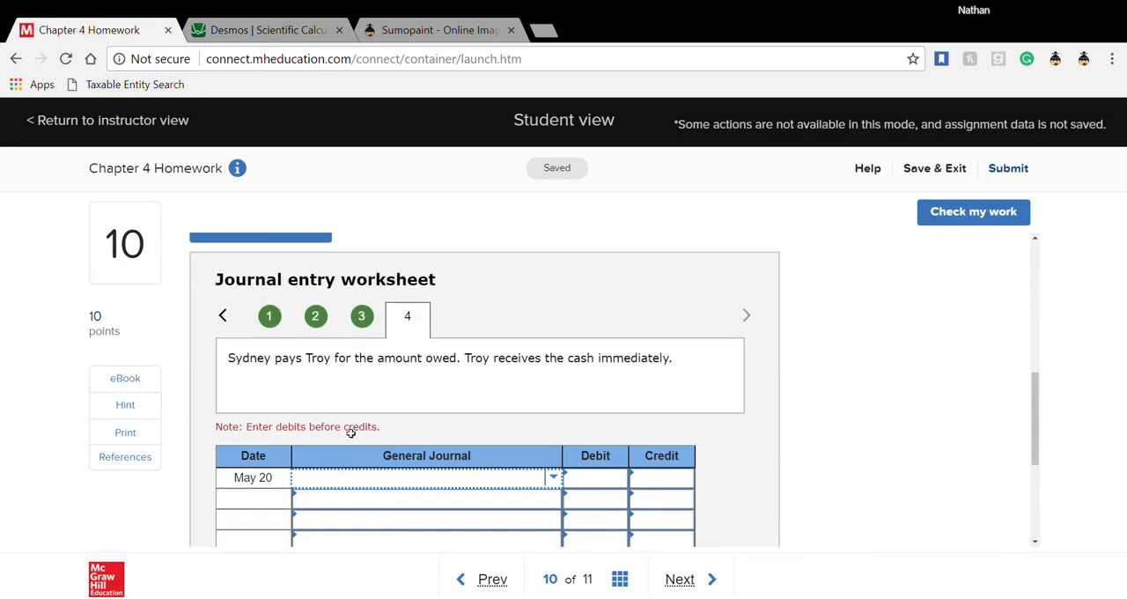
pyautogui.click(267, 324)
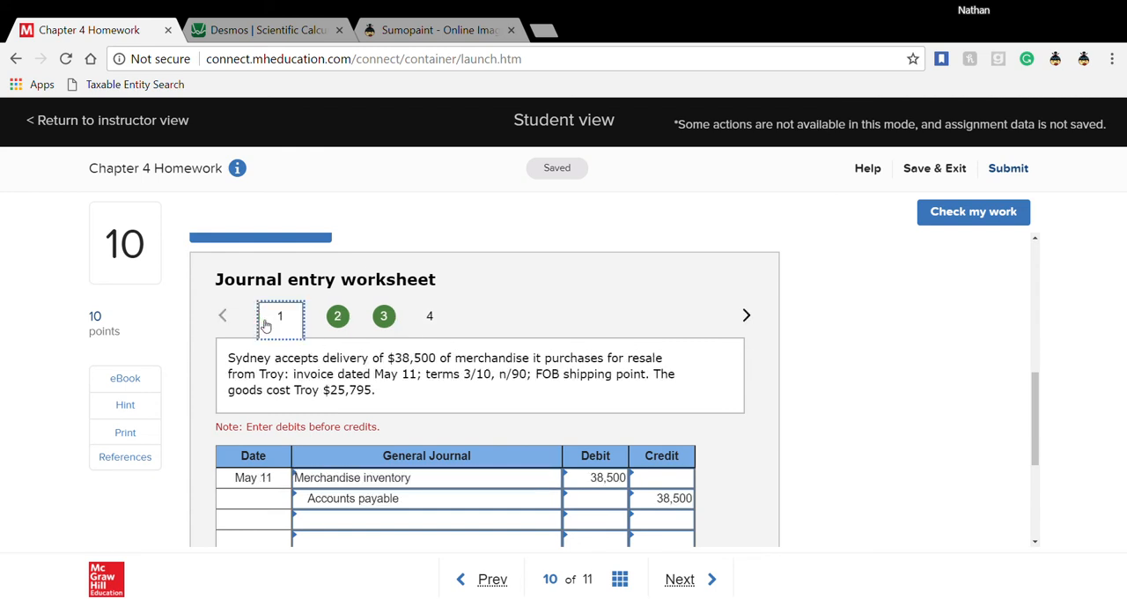
pyautogui.click(386, 320)
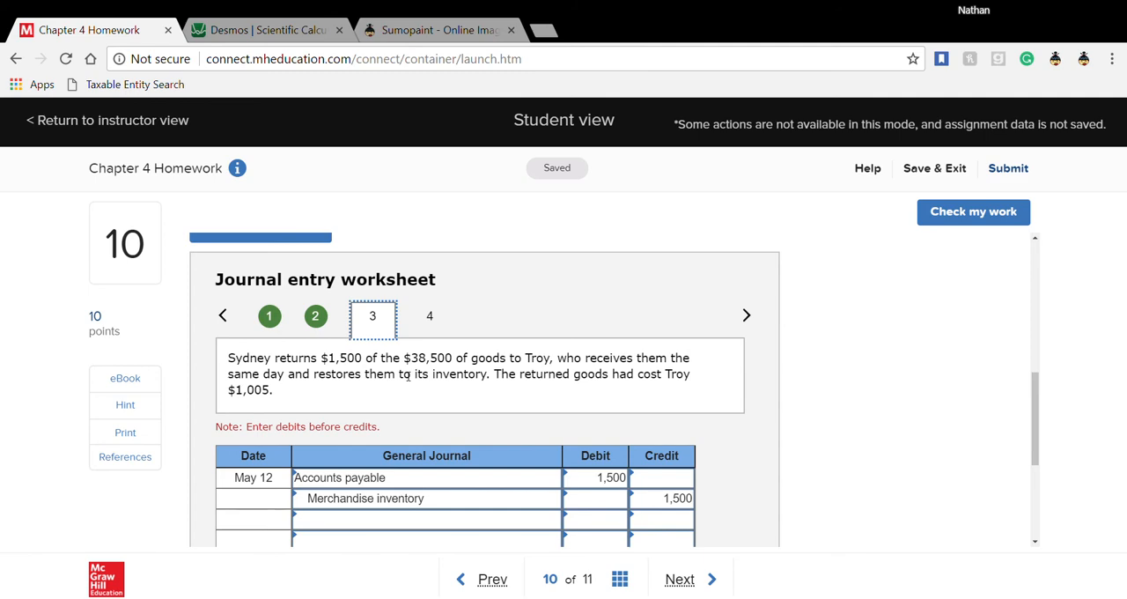
pyautogui.click(264, 35)
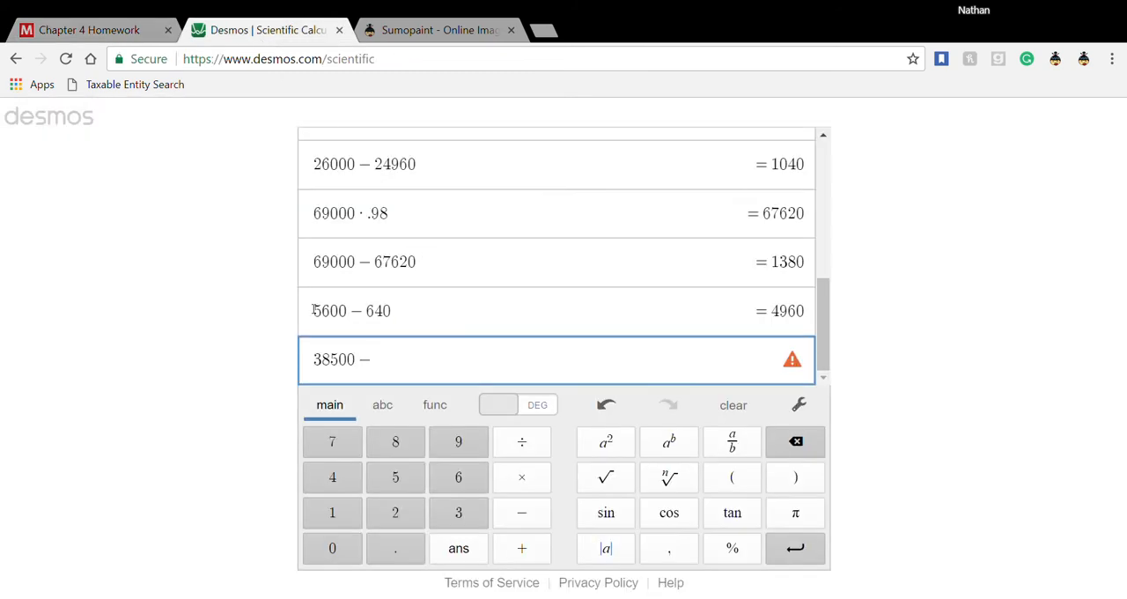
pyautogui.write('1500')
pyautogui.press('Return')
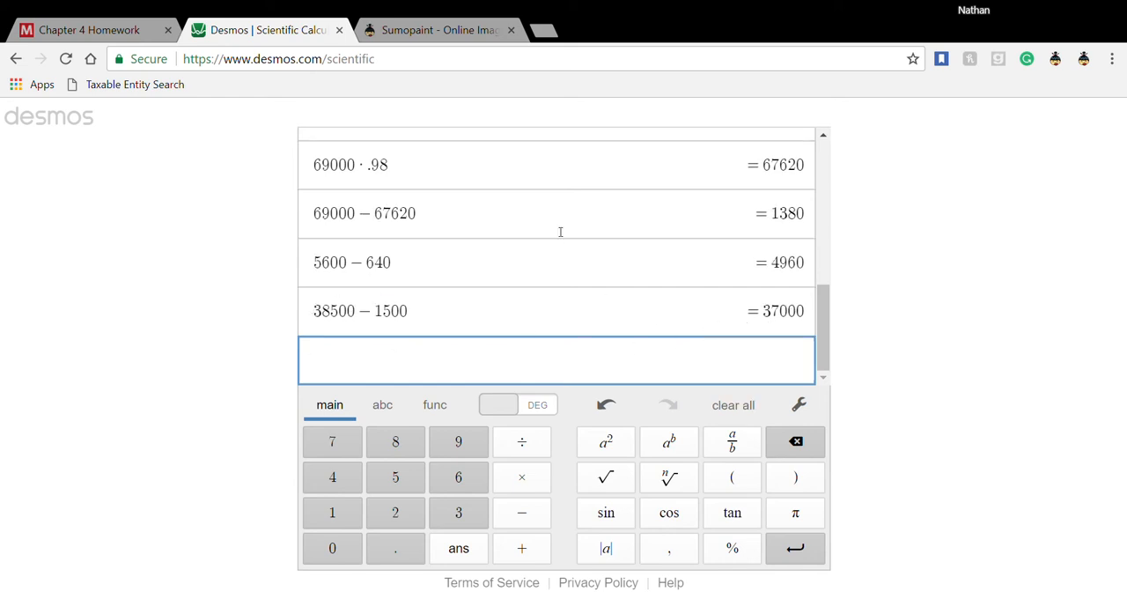
# - Return to the homework's worksheet entry 4, choose Accounts payable for May 20 and enter a 37,000 debit for it
pyautogui.click(139, 31)
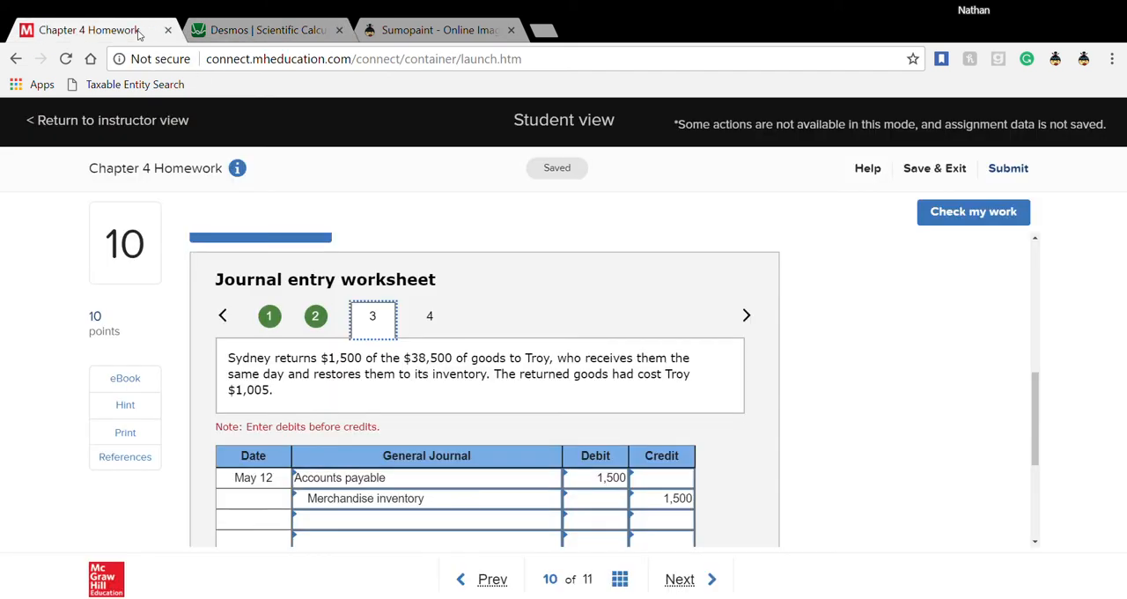
pyautogui.click(429, 317)
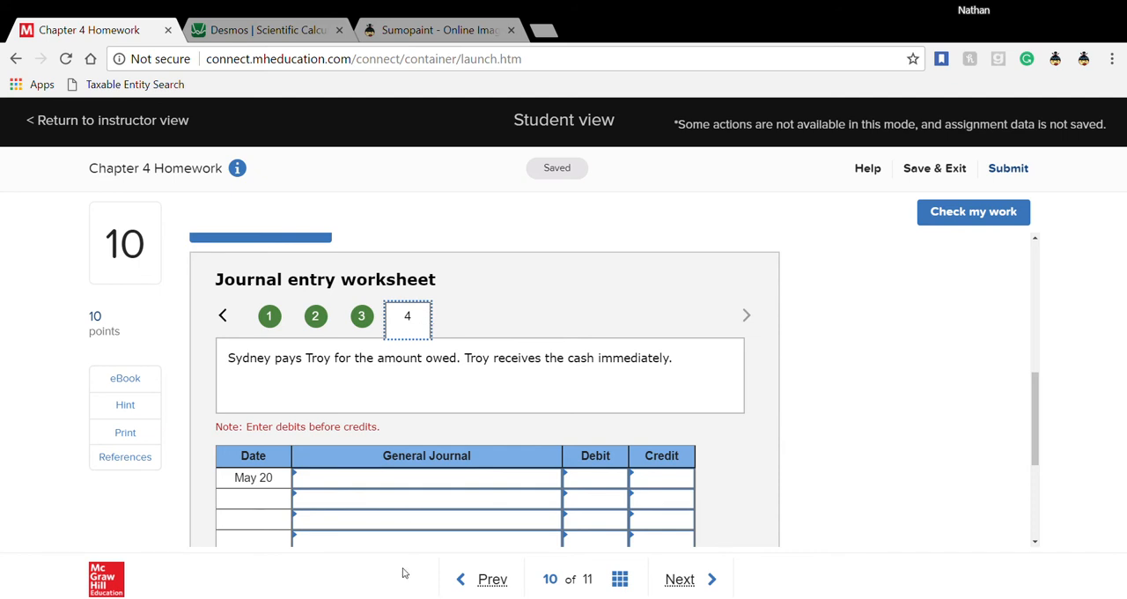
pyautogui.click(547, 484)
pyautogui.click(555, 480)
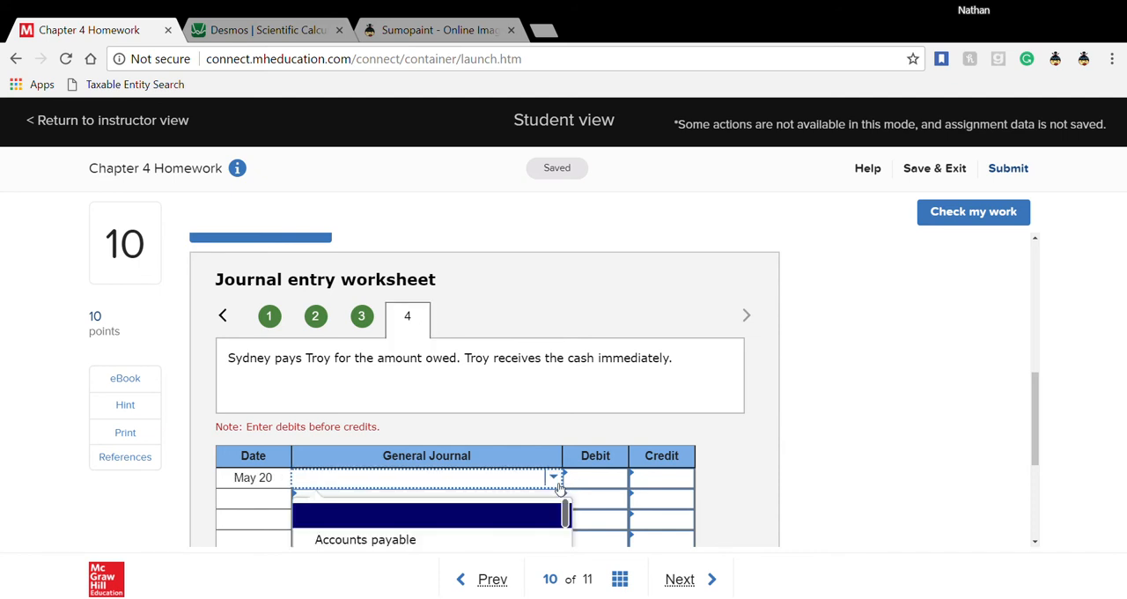
pyautogui.click(433, 538)
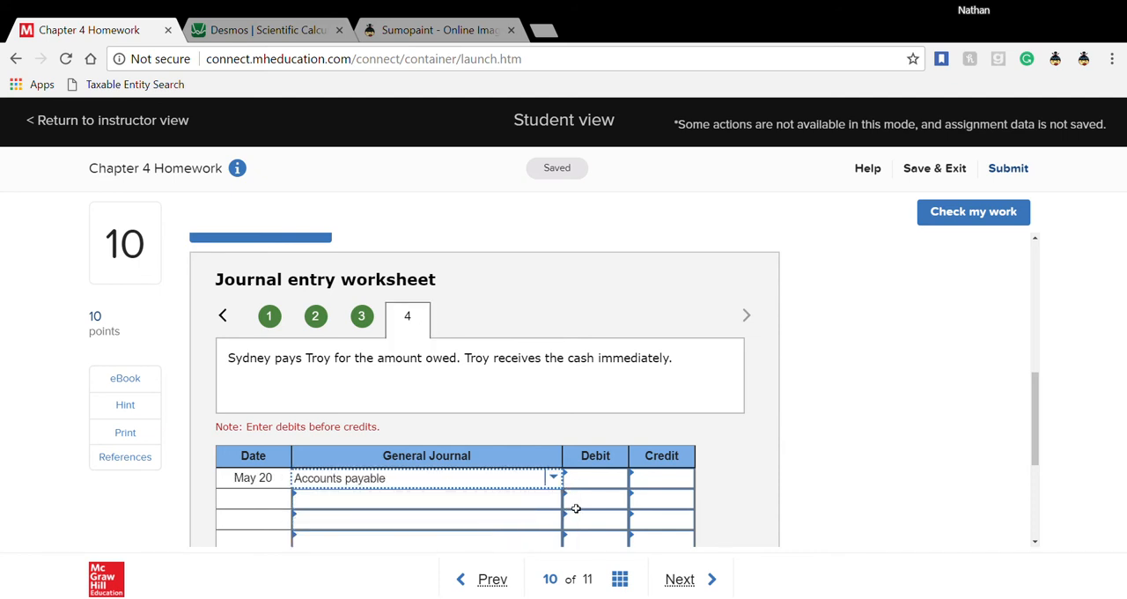
pyautogui.click(601, 484)
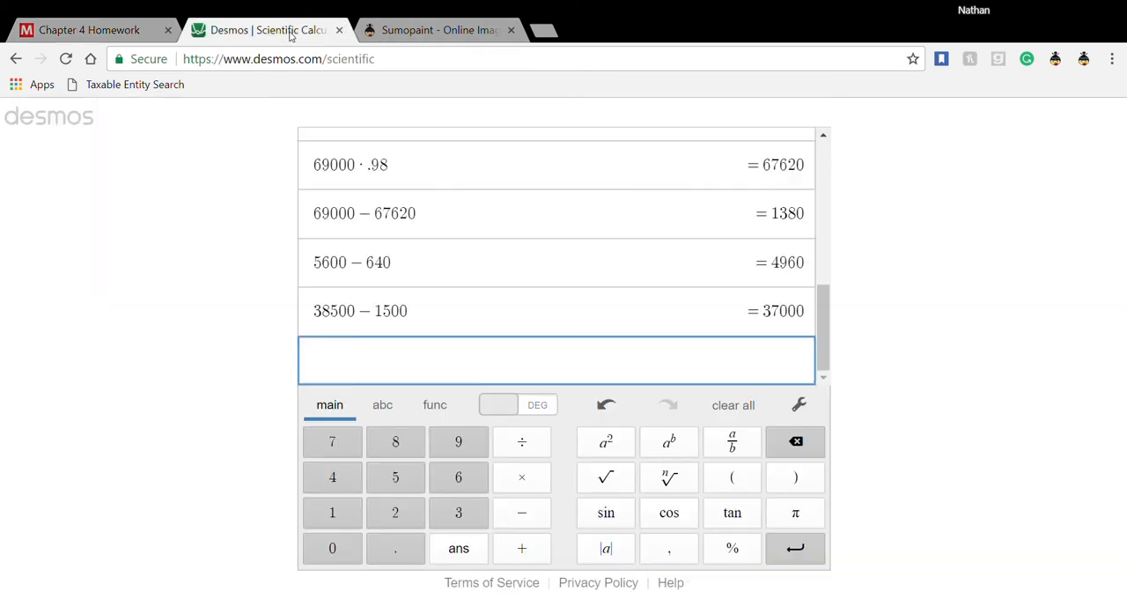
pyautogui.click(291, 32)
pyautogui.click(145, 32)
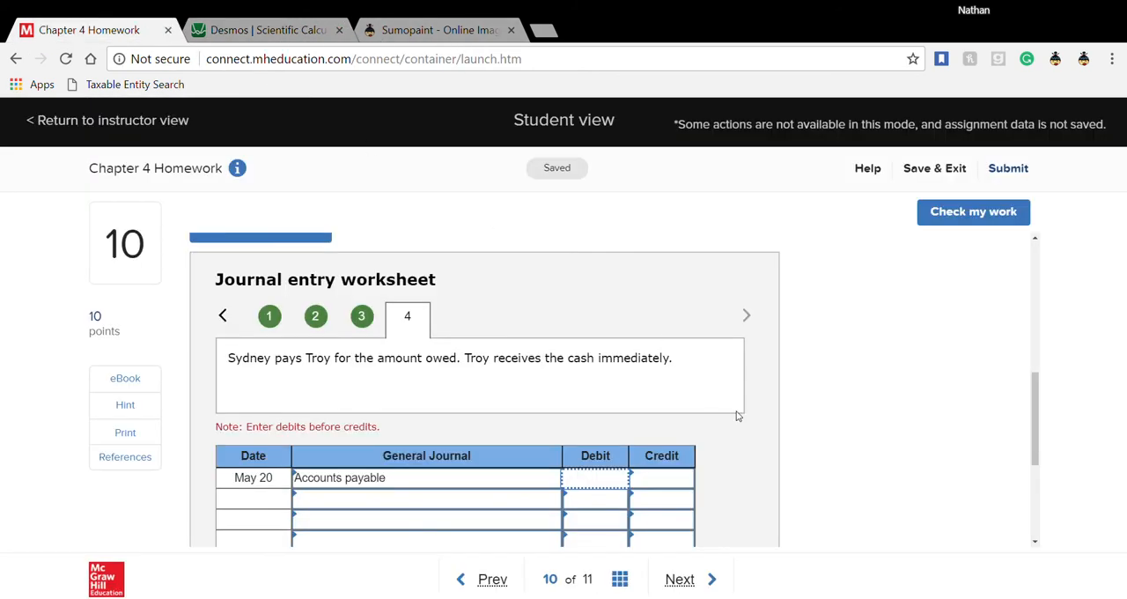
pyautogui.write('37,000')
# - Add Cash as the second account of the May 20 entry
pyautogui.click(418, 504)
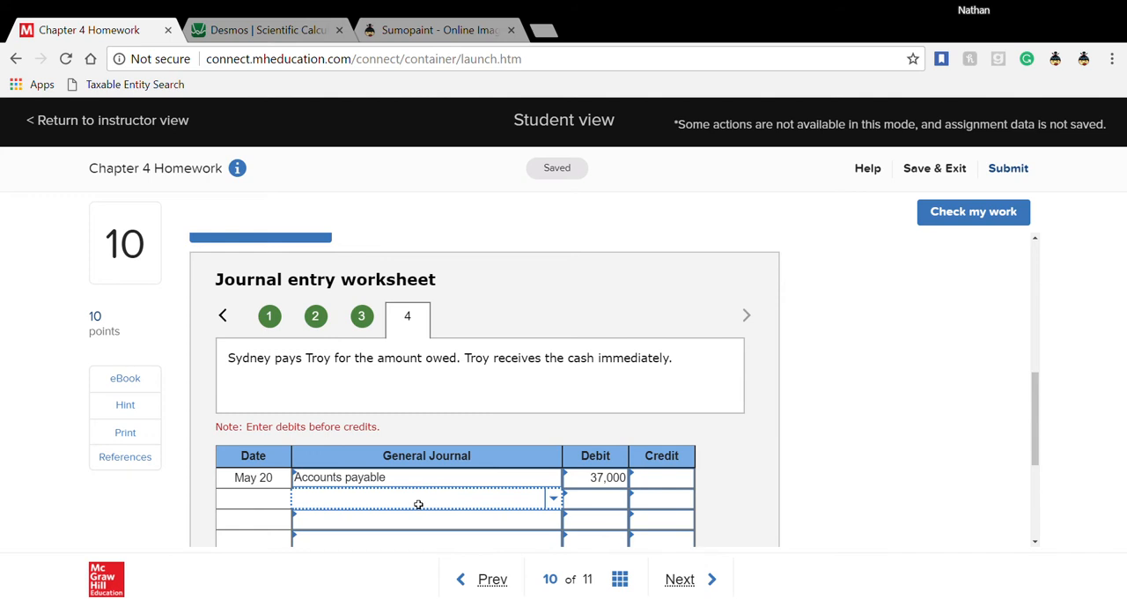
pyautogui.click(554, 500)
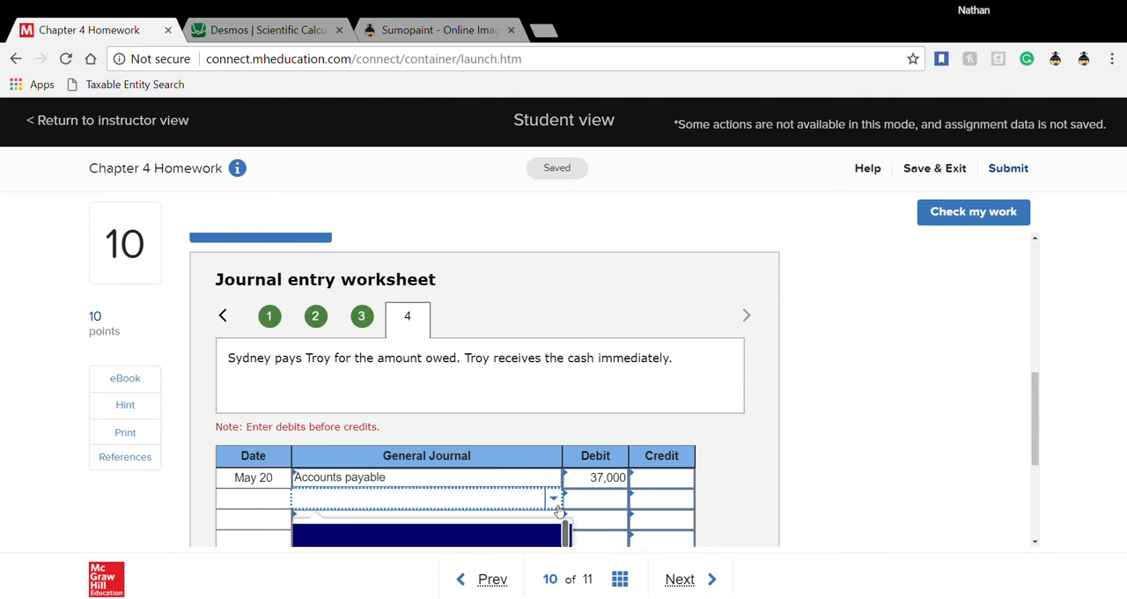
pyautogui.scroll(-4, 538, 515)
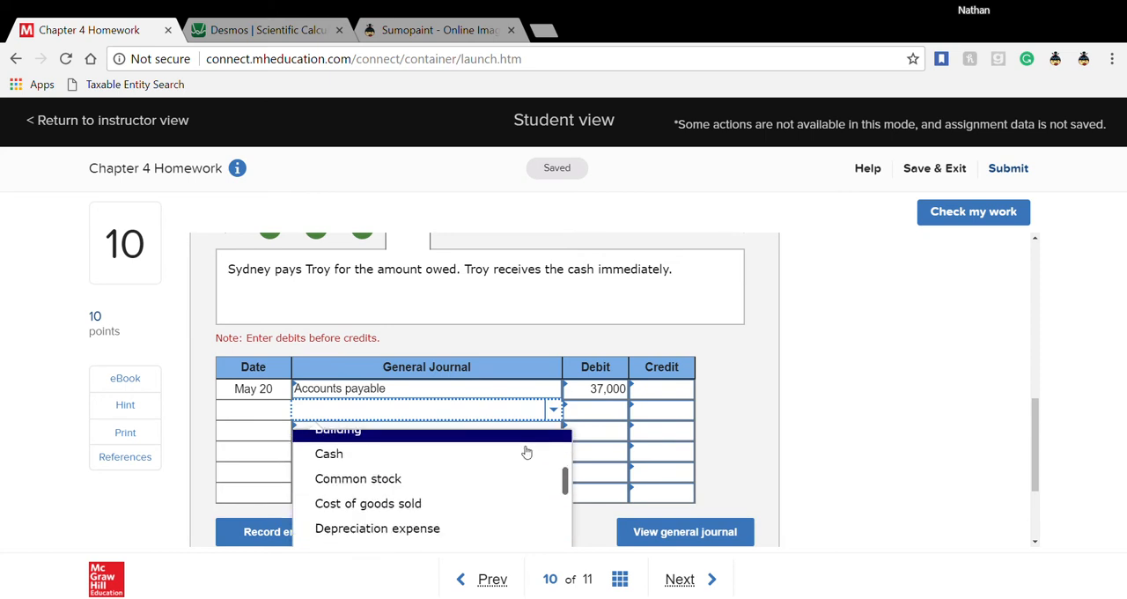
pyautogui.click(509, 464)
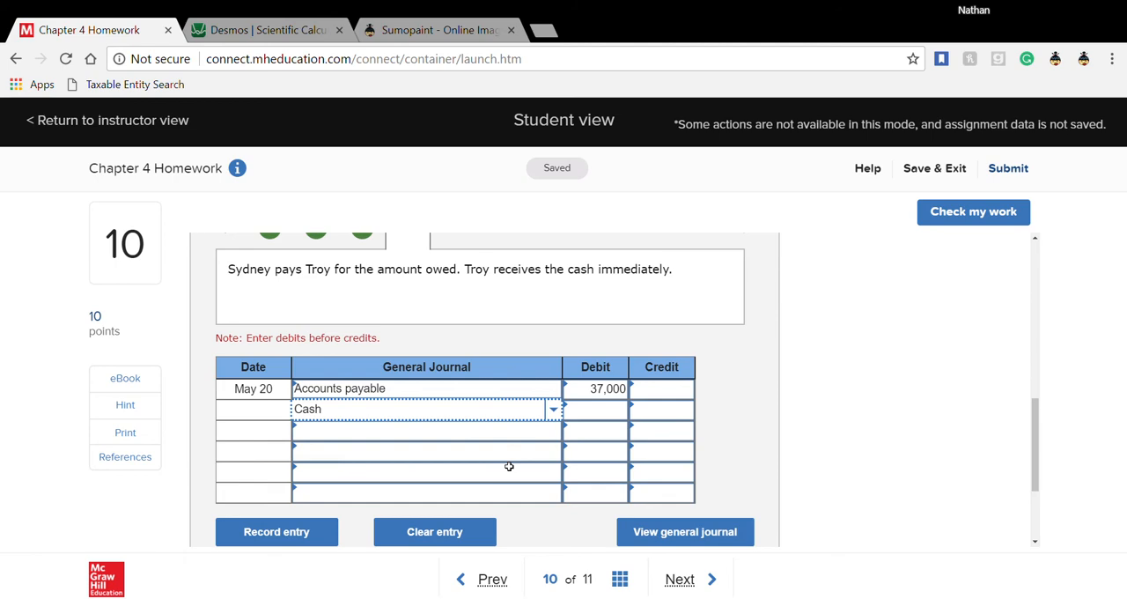
# - Switch to the Desmos calculator and calculate the discounted payment as 37000 × .97
pyautogui.click(282, 35)
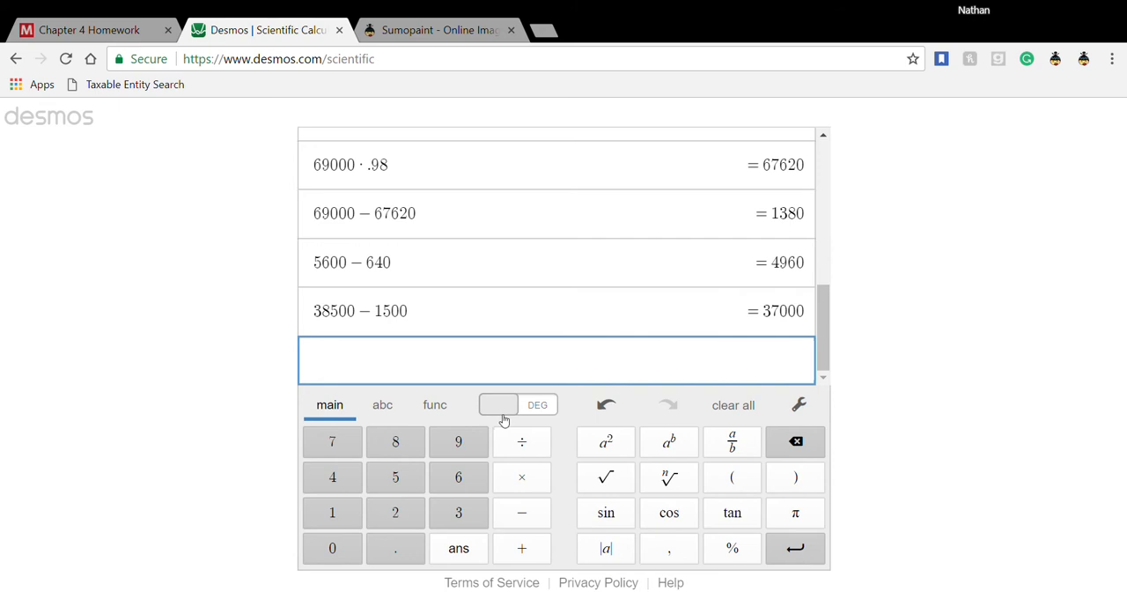
pyautogui.write('37000')
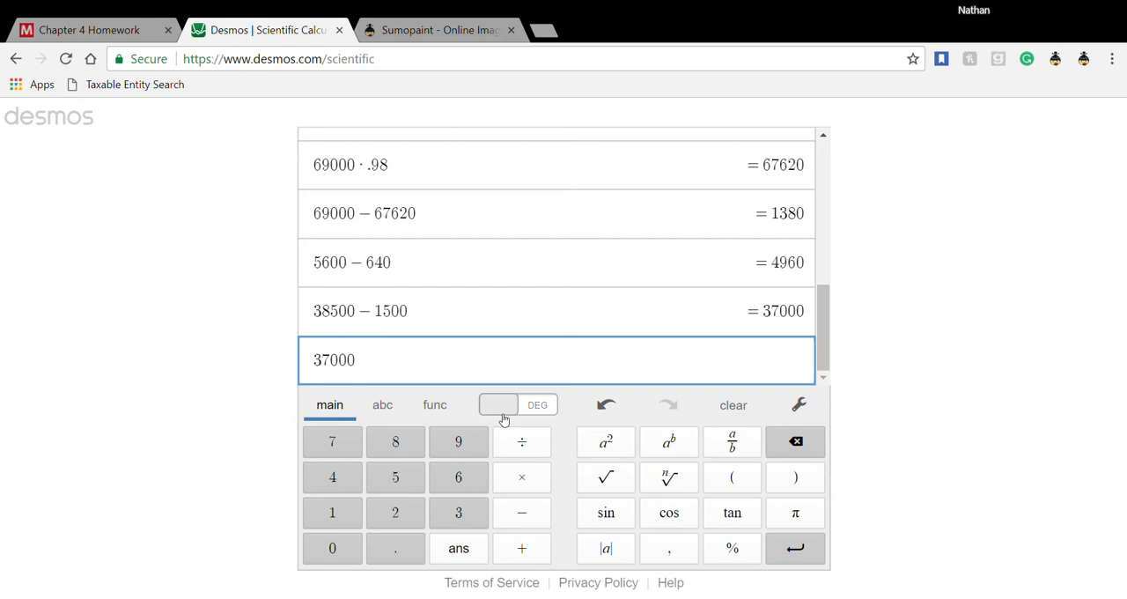
pyautogui.write('*')
pyautogui.write('.97')
pyautogui.press('Return')
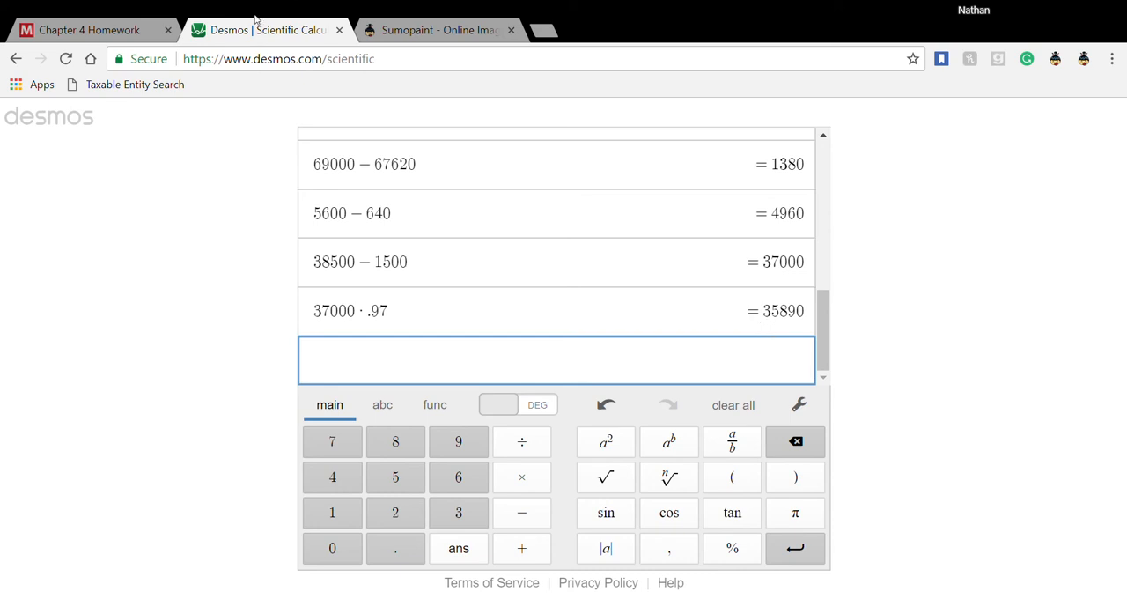
# - Return to the homework's May 20 entry and enter a 35,890 credit for Cash
pyautogui.click(97, 30)
pyautogui.click(663, 417)
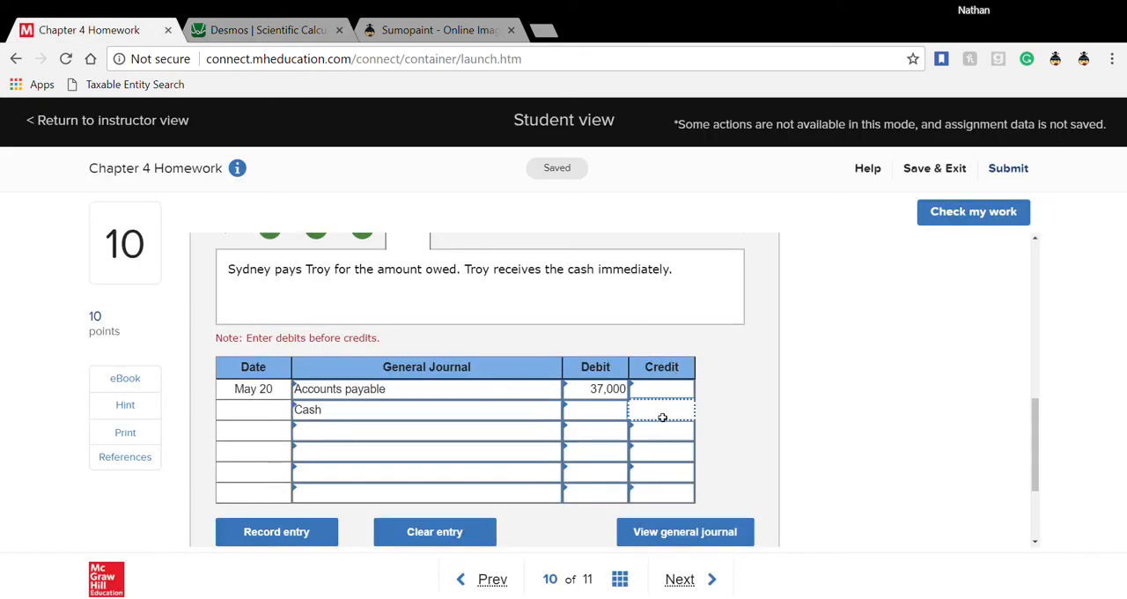
pyautogui.write('35890')
# - Add Merchandise inventory as the third account of the May 20 entry
pyautogui.click(487, 437)
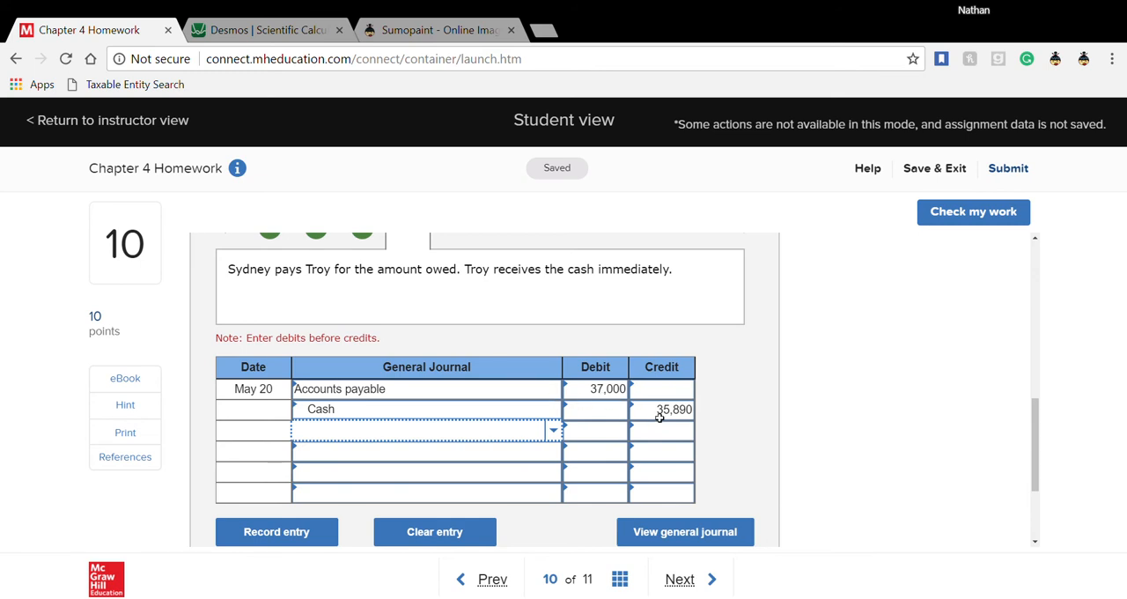
pyautogui.click(475, 435)
pyautogui.write('merch')
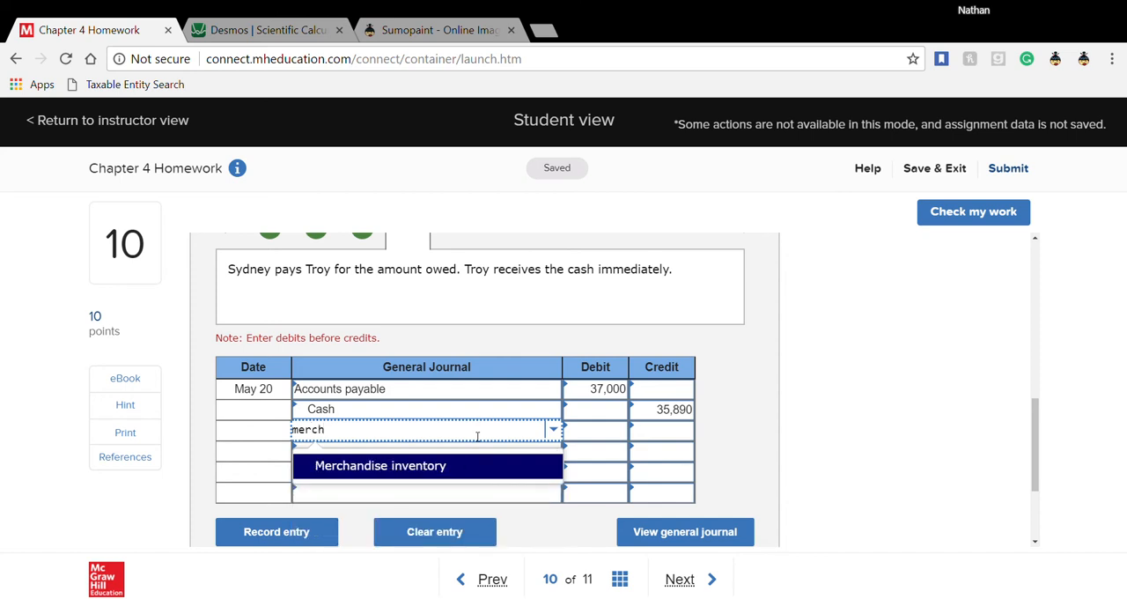
pyautogui.click(440, 465)
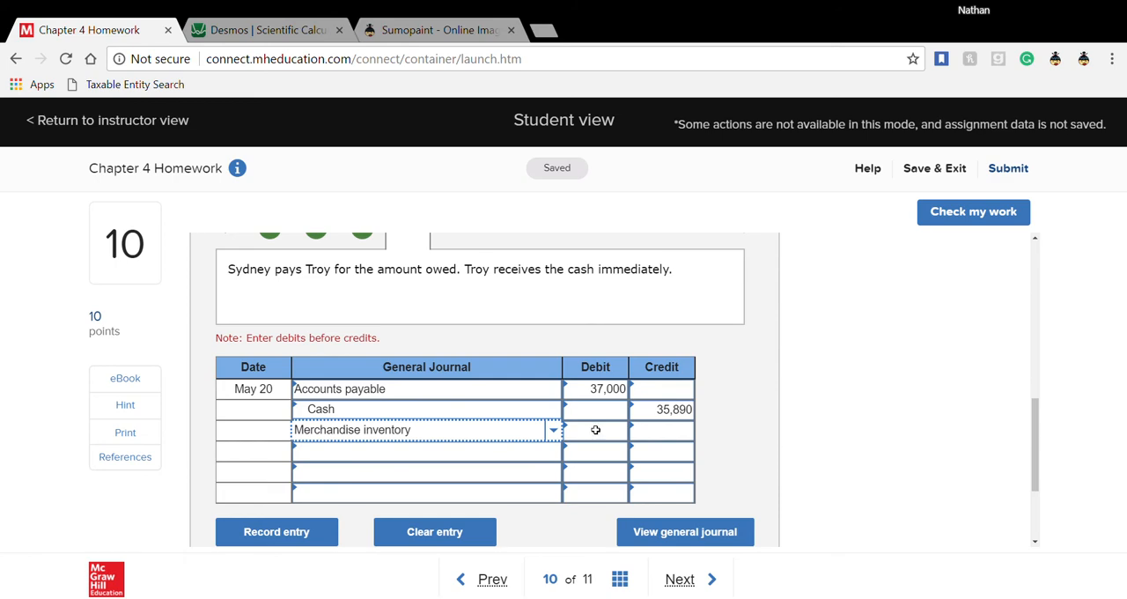
# - Switch to the Desmos calculator and calculate the purchase discount as 37000 − 35890
pyautogui.click(257, 30)
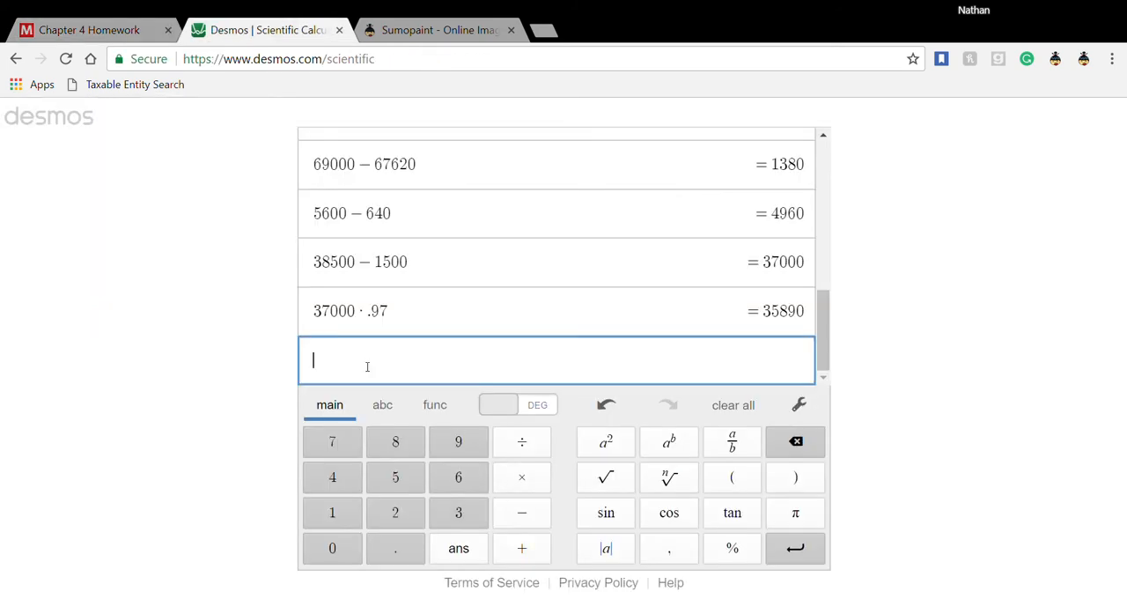
pyautogui.write('73')
pyautogui.press('BackSpace')
pyautogui.press('BackSpace')
pyautogui.write('3')
pyautogui.write('7--')
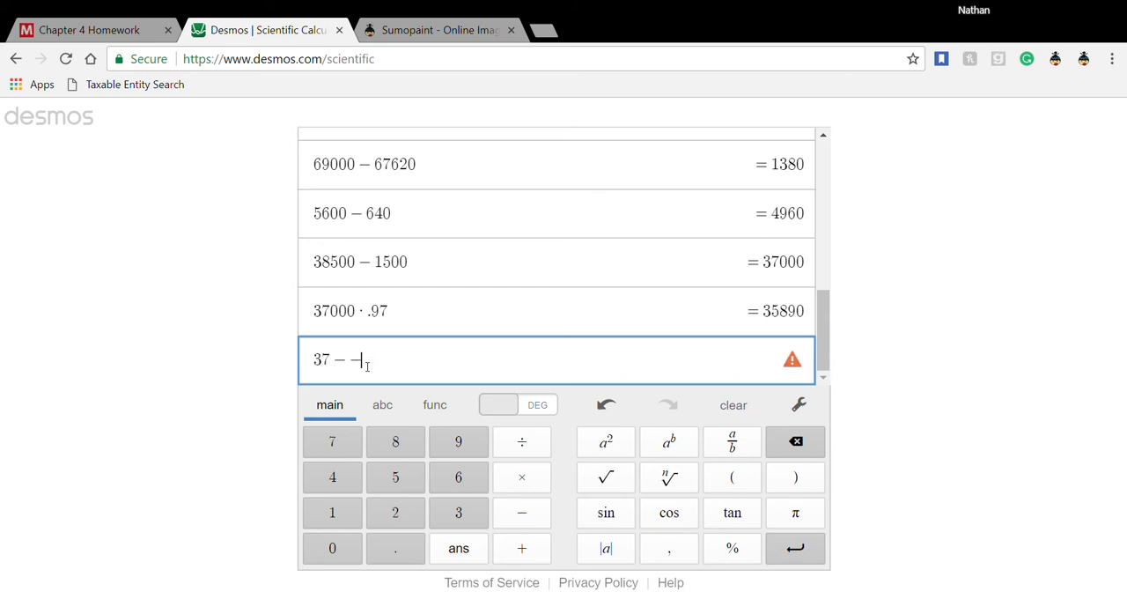
pyautogui.press('BackSpace')
pyautogui.press('BackSpace')
pyautogui.write('000')
pyautogui.write('-')
pyautogui.write('35')
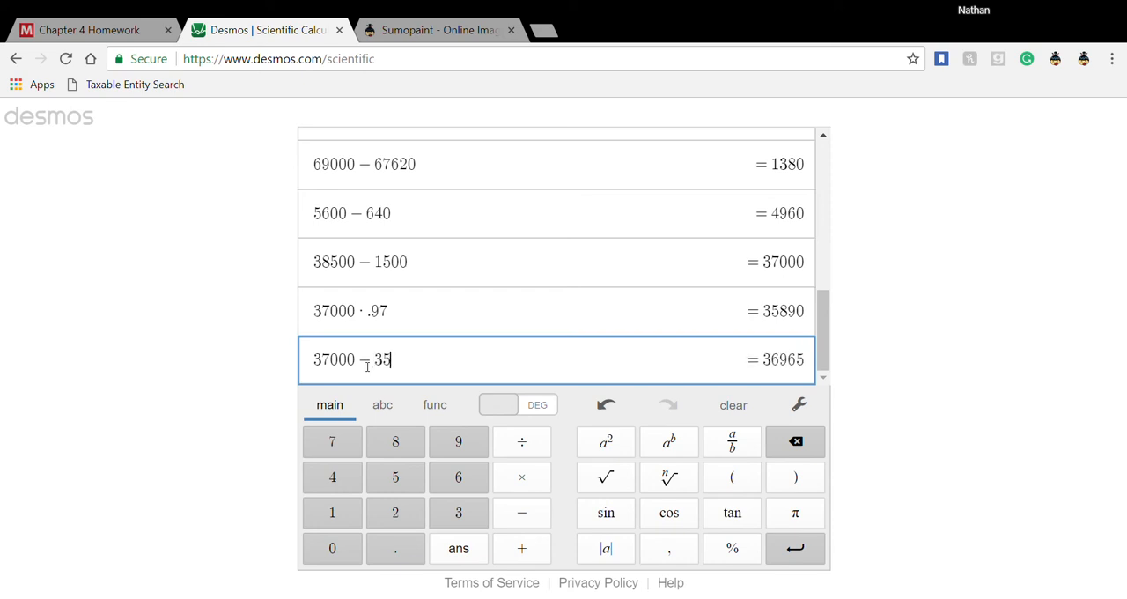
pyautogui.write('890')
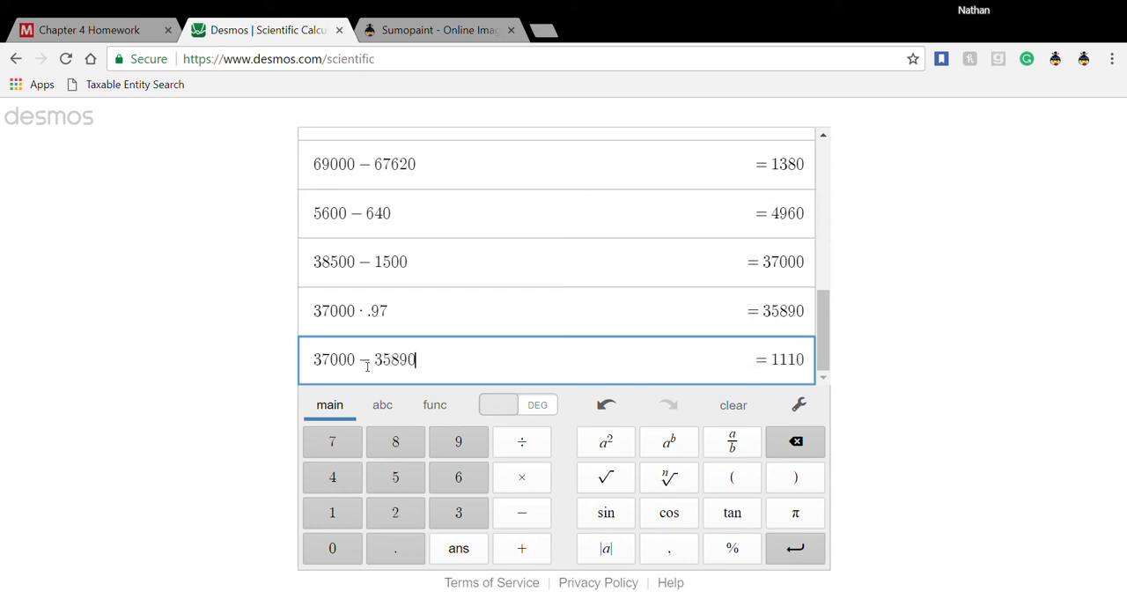
pyautogui.press('Return')
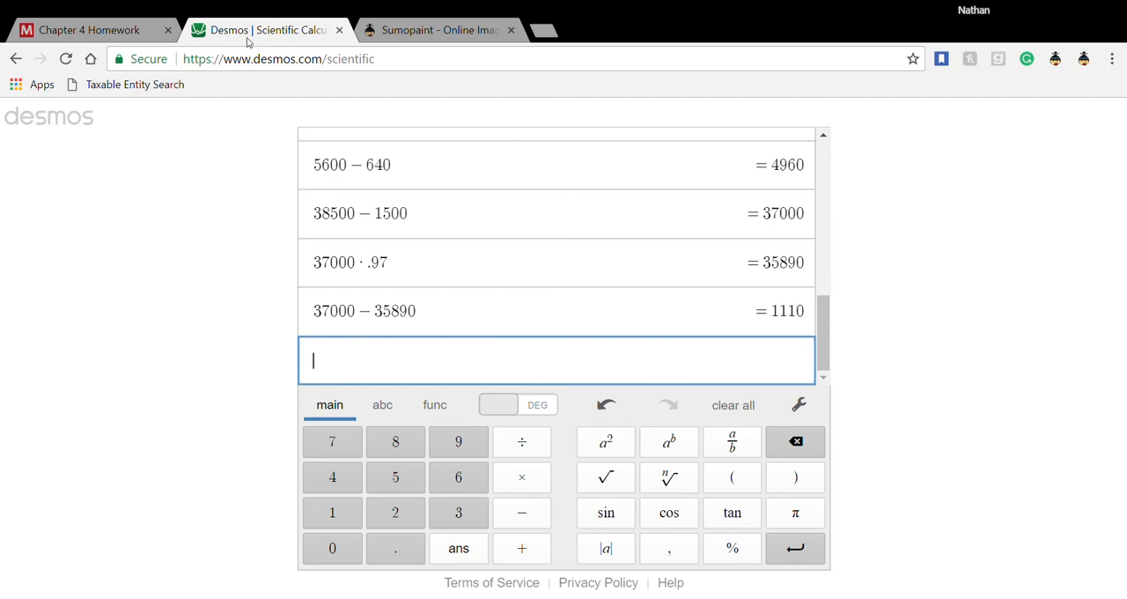
# - Return to the homework, enter a 1,110 credit for Merchandise inventory on May 20 and check the work on question 10
pyautogui.click(115, 38)
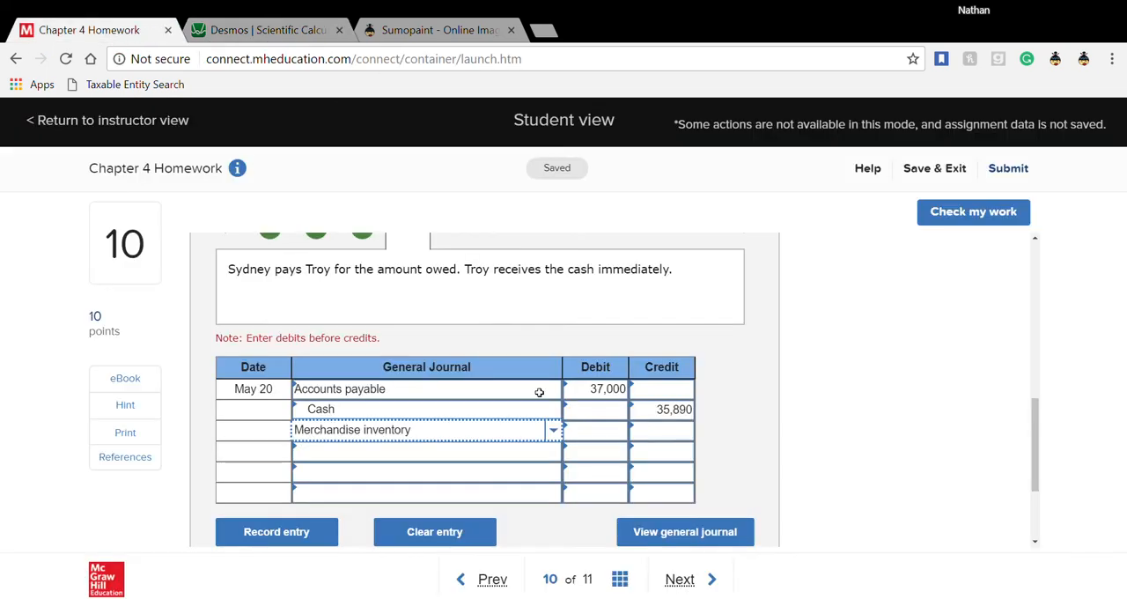
pyautogui.click(640, 439)
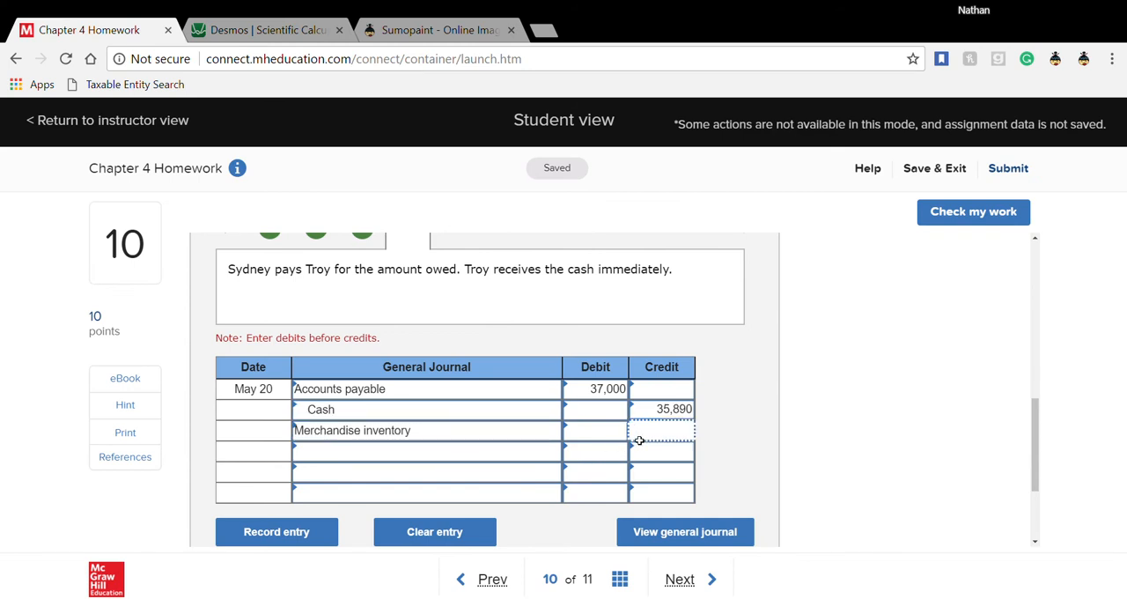
pyautogui.write('1110')
pyautogui.press('Tab')
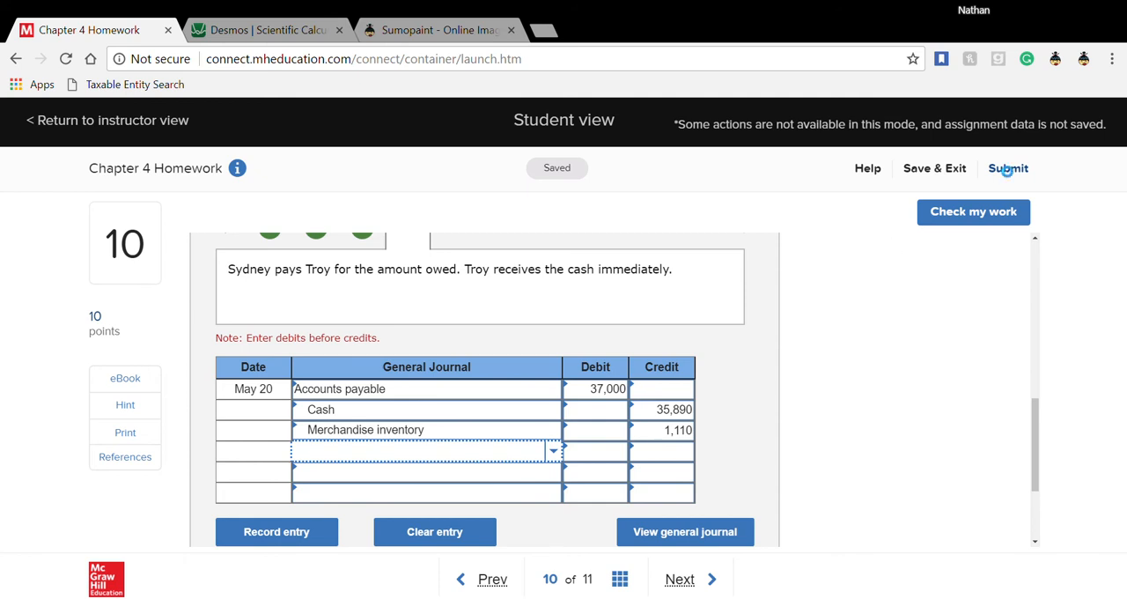
pyautogui.click(973, 215)
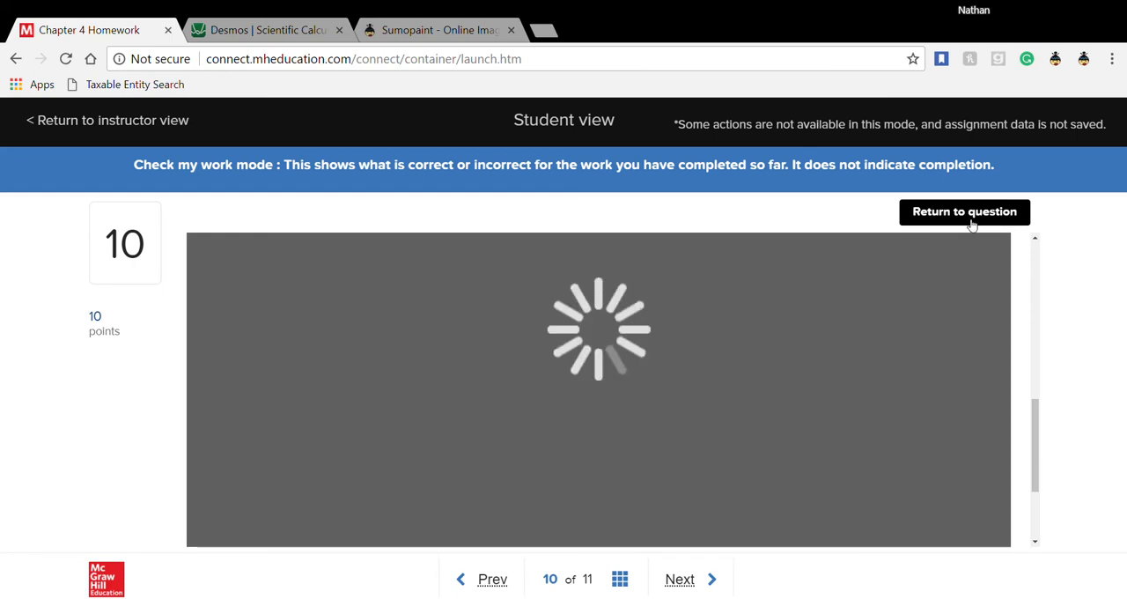
# - Review the check results for the buyer's journal entries in Required 1 and return to question 10
pyautogui.scroll(3, 750, 355)
pyautogui.scroll(-2, 747, 355)
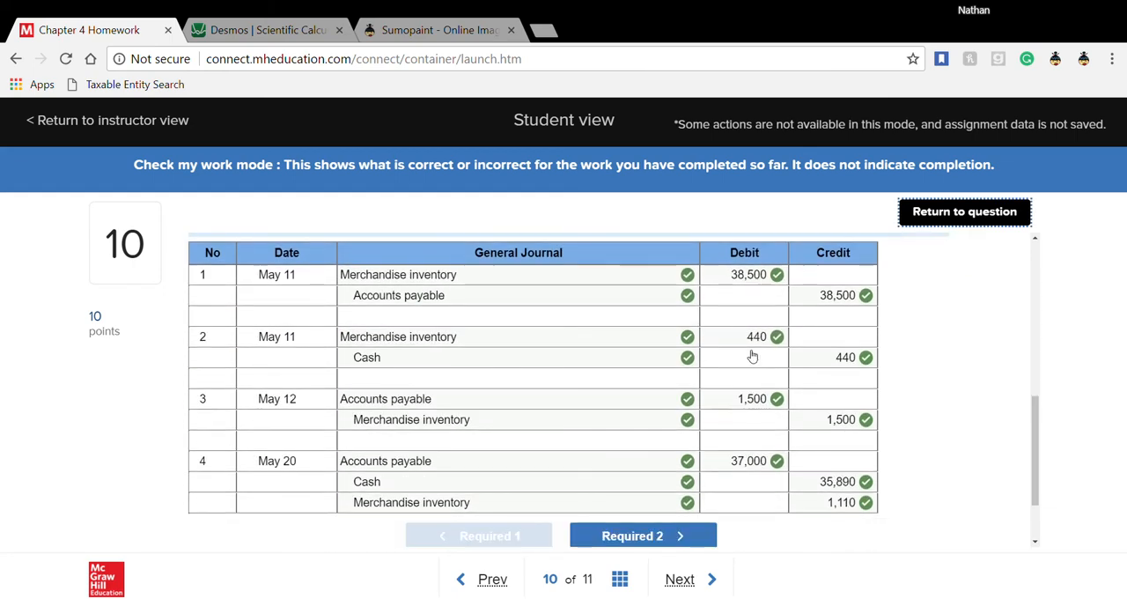
pyautogui.scroll(2, 748, 355)
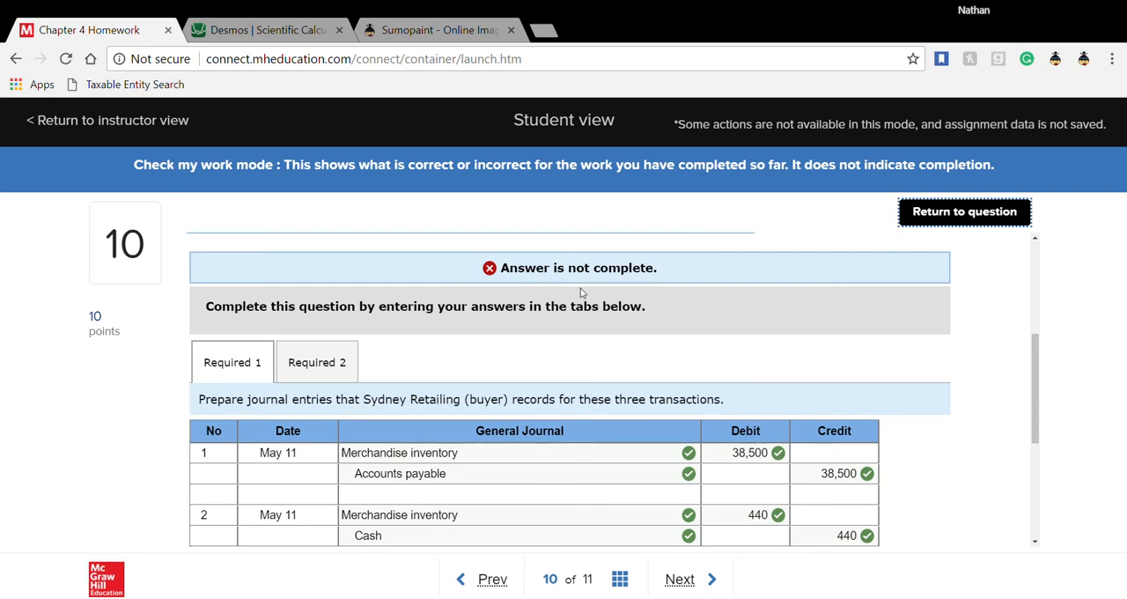
pyautogui.scroll(-2, 580, 288)
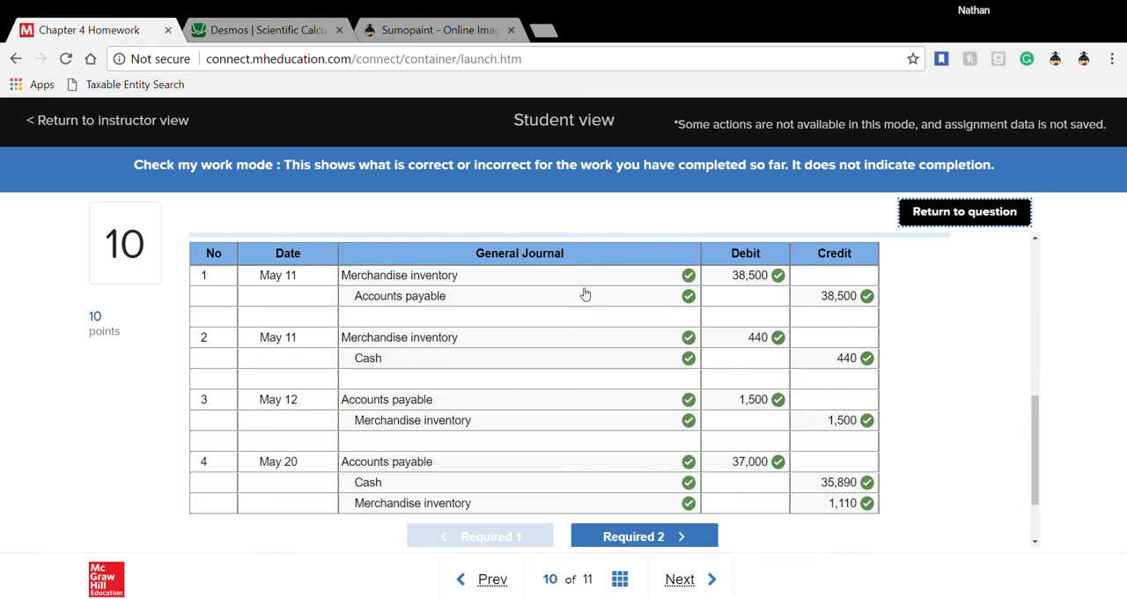
pyautogui.scroll(3, 586, 293)
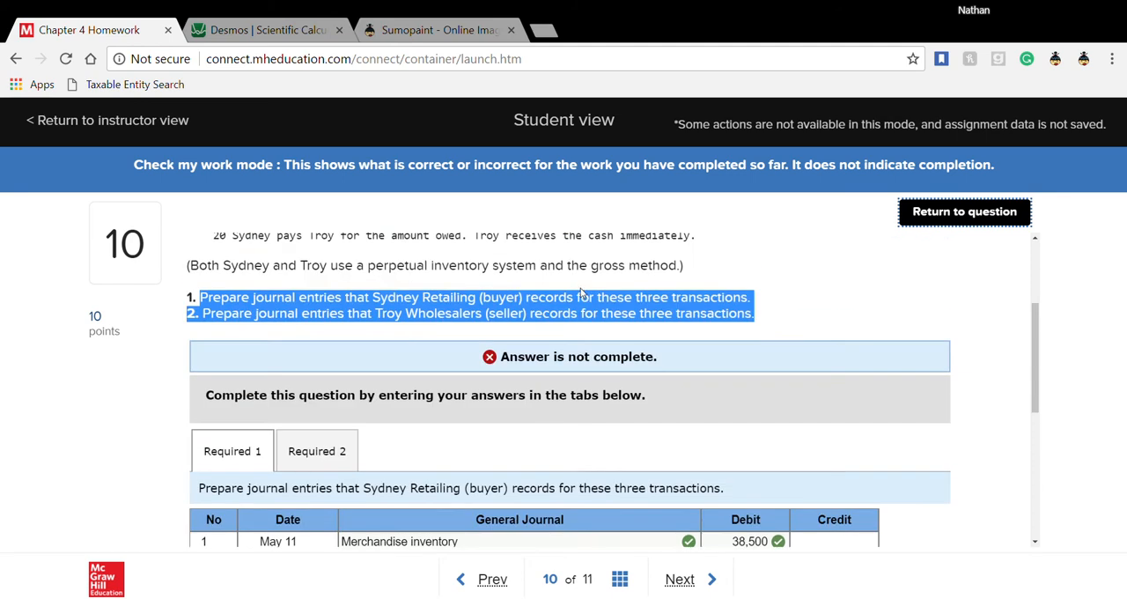
pyautogui.scroll(-2, 595, 461)
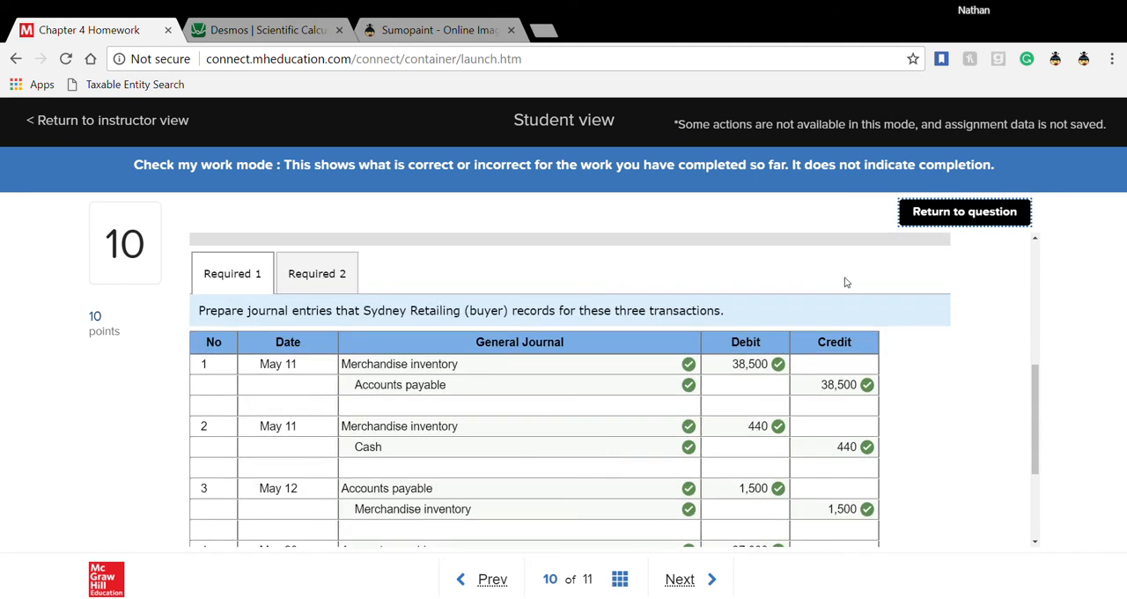
pyautogui.click(945, 220)
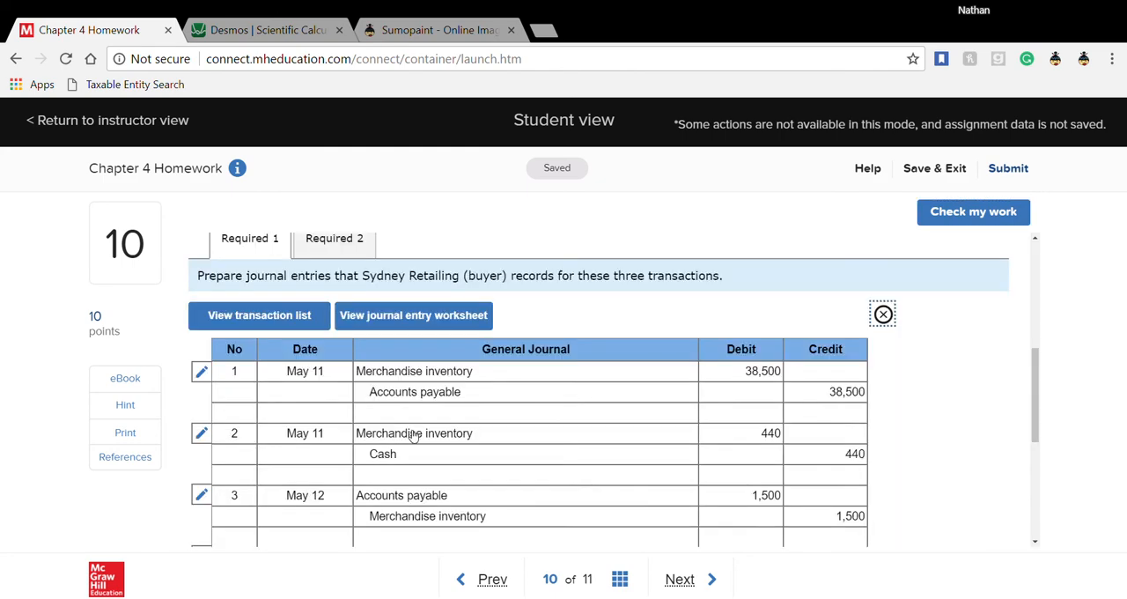
# - Compare Required 2's seller worksheet with the buyer's first May 11 entry in Required 1's worksheet, finishing on Required 2
pyautogui.click(347, 245)
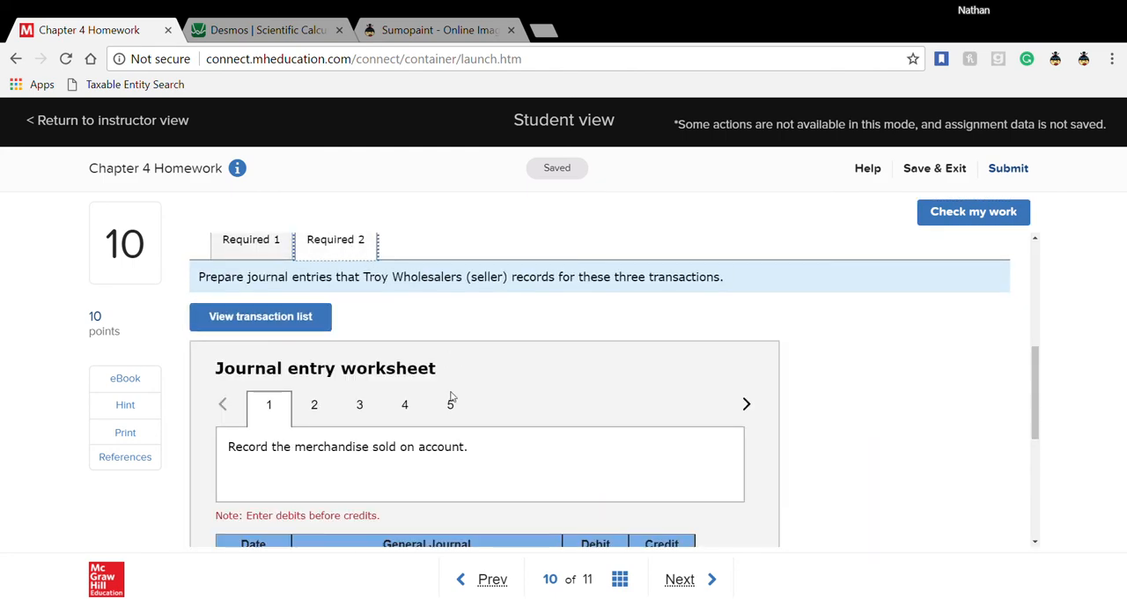
pyautogui.scroll(-2, 450, 485)
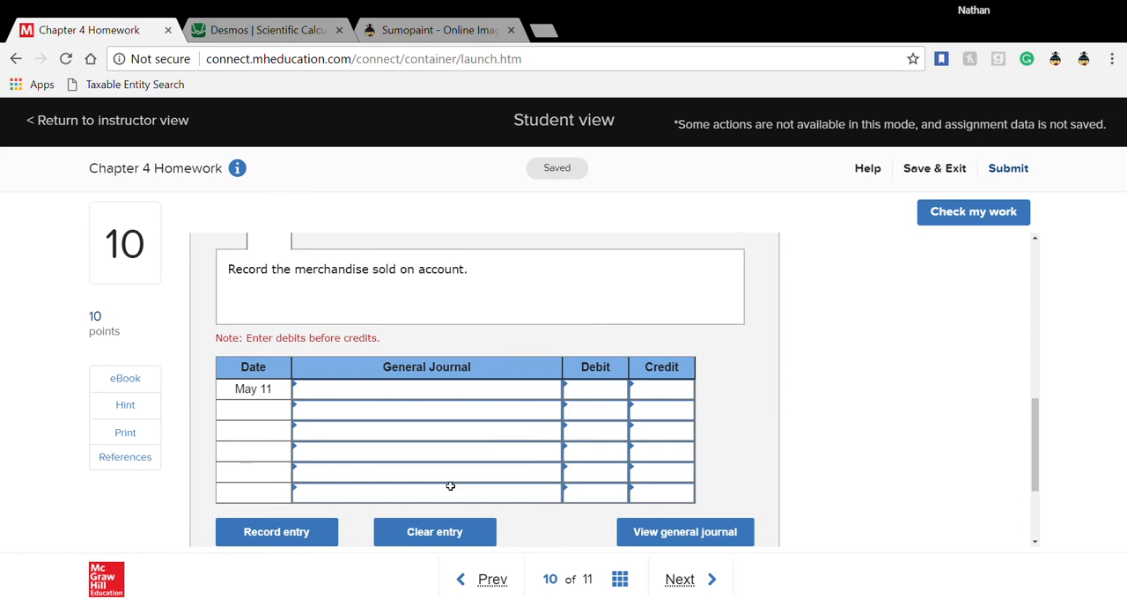
pyautogui.scroll(3, 450, 485)
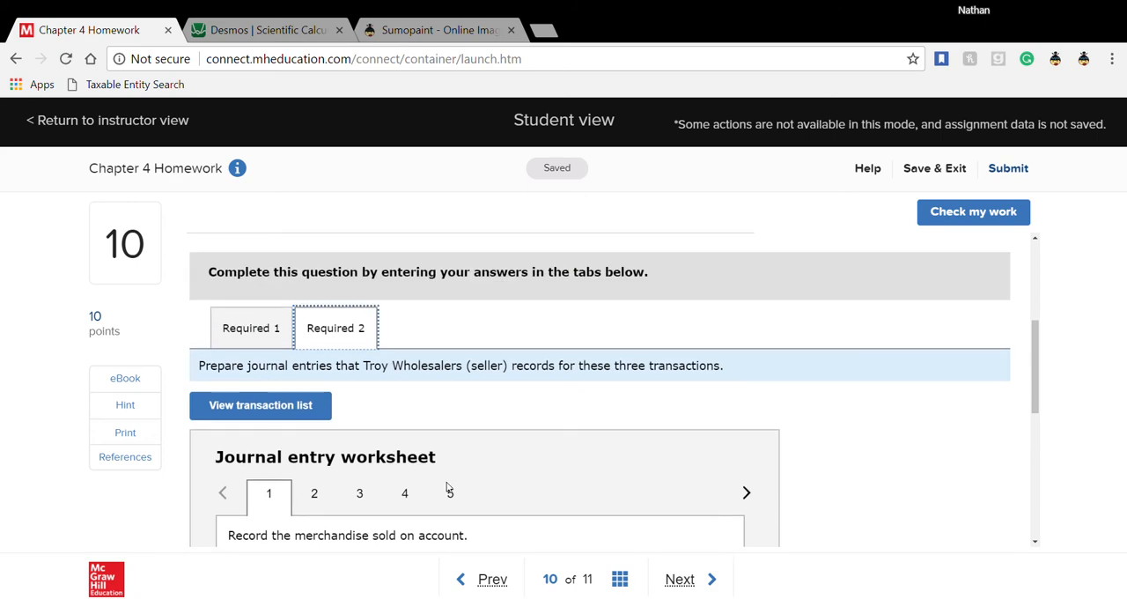
pyautogui.scroll(-1, 447, 485)
pyautogui.click(252, 252)
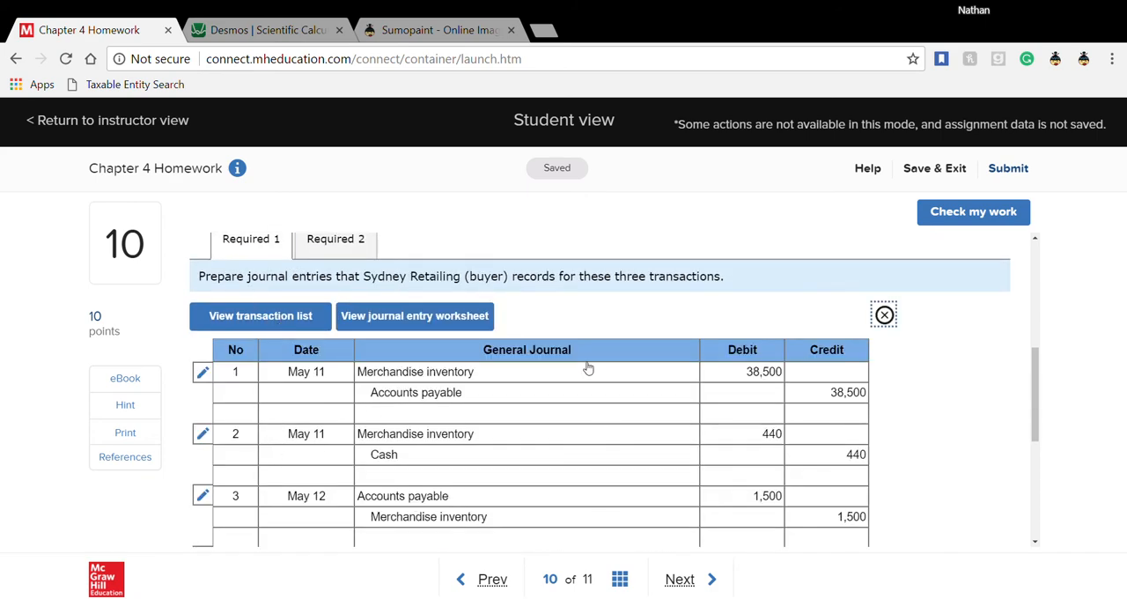
pyautogui.click(888, 314)
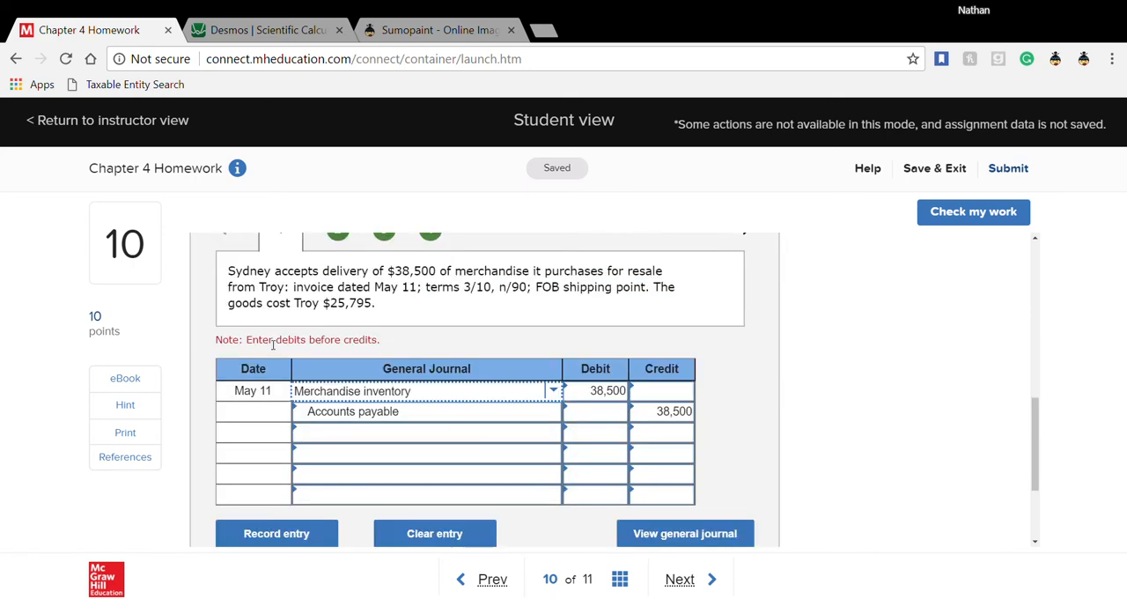
pyautogui.scroll(1, 273, 345)
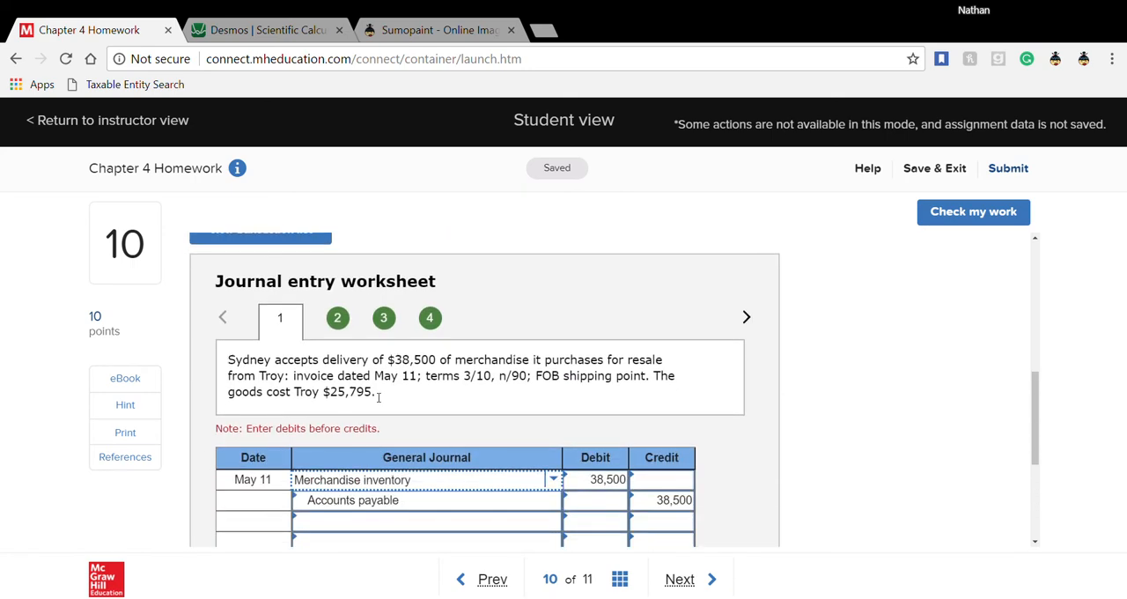
pyautogui.scroll(1, 378, 398)
pyautogui.click(348, 246)
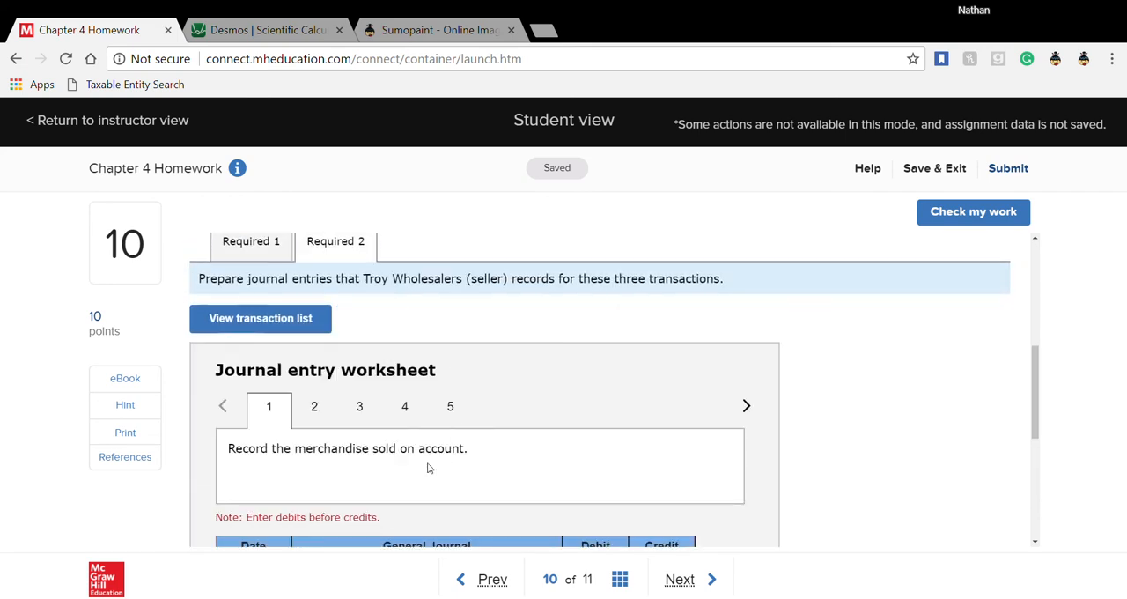
pyautogui.scroll(-2, 348, 422)
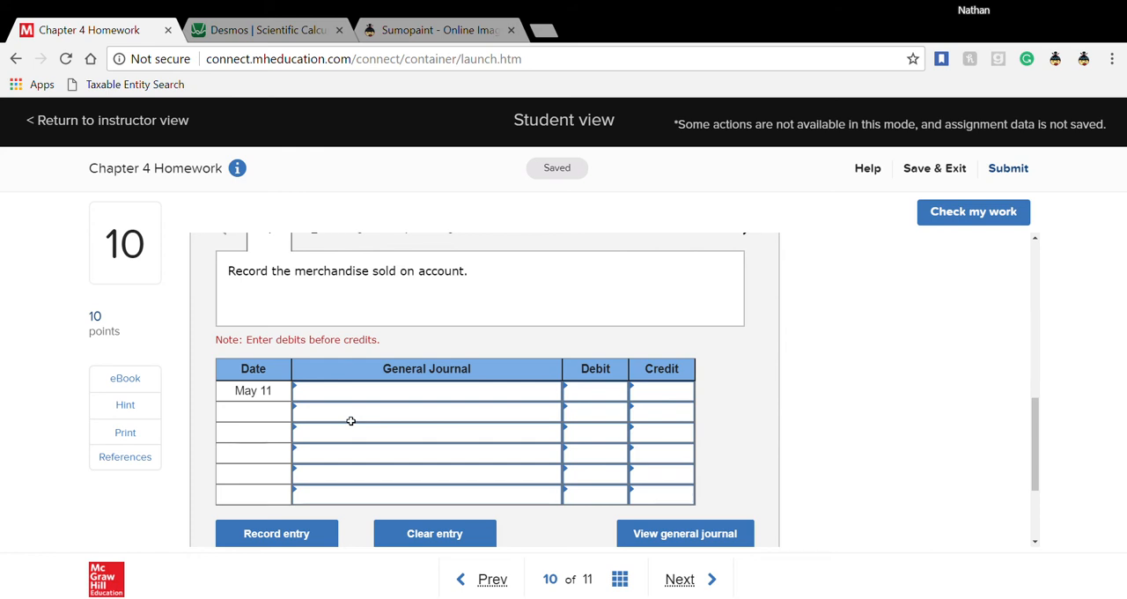
pyautogui.scroll(1, 351, 421)
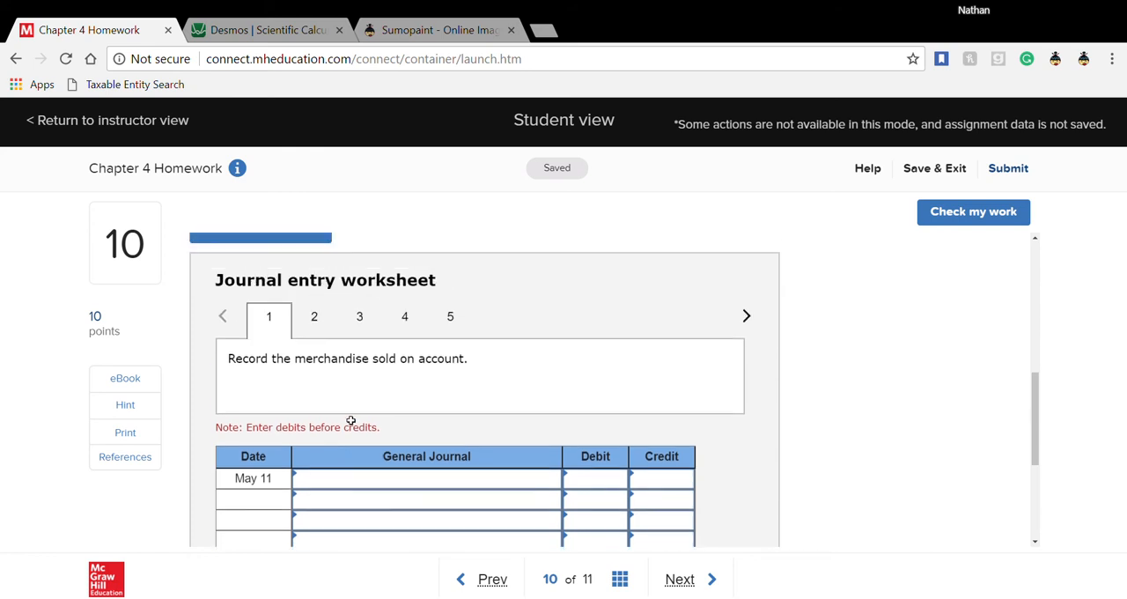
# - Read through the descriptions of seller transactions 2 to 5 and return to transaction 1, the merchandise sold on account
pyautogui.click(323, 327)
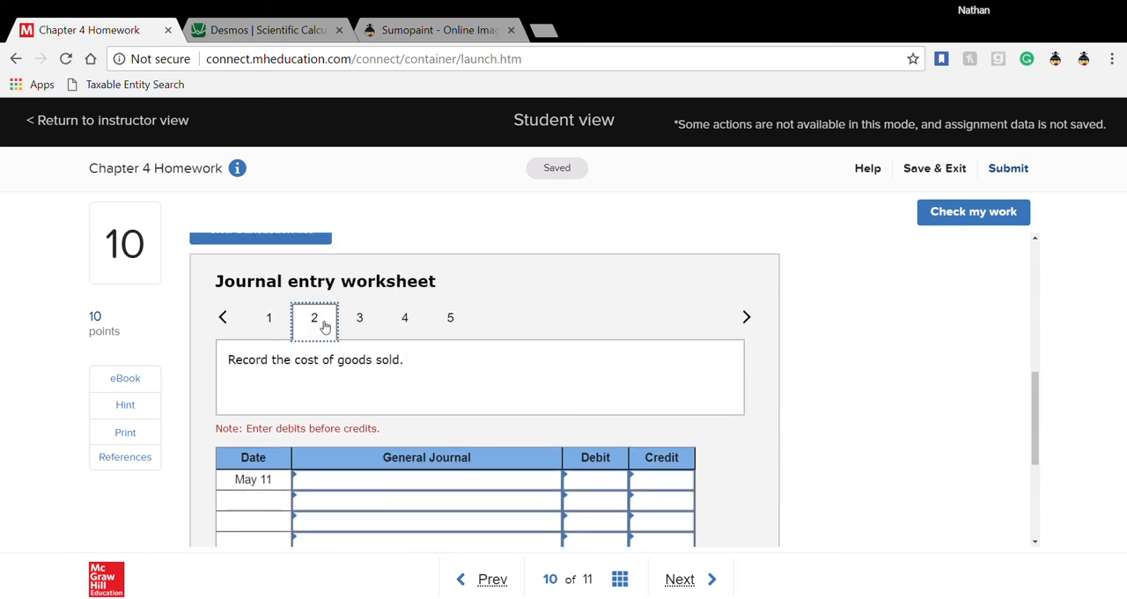
pyautogui.click(367, 322)
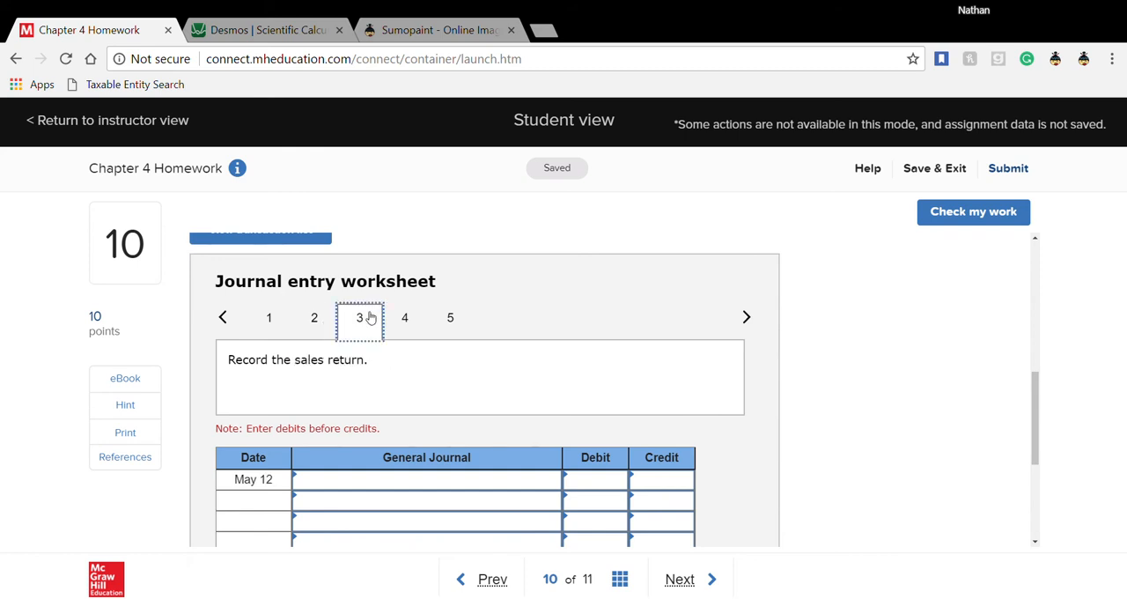
pyautogui.click(406, 325)
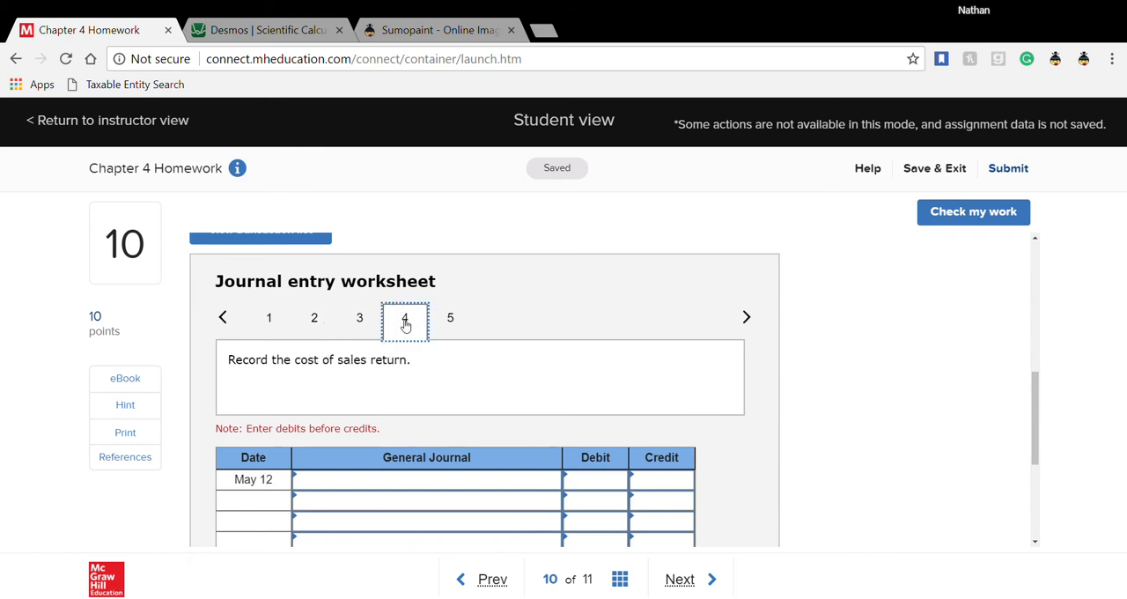
pyautogui.click(449, 321)
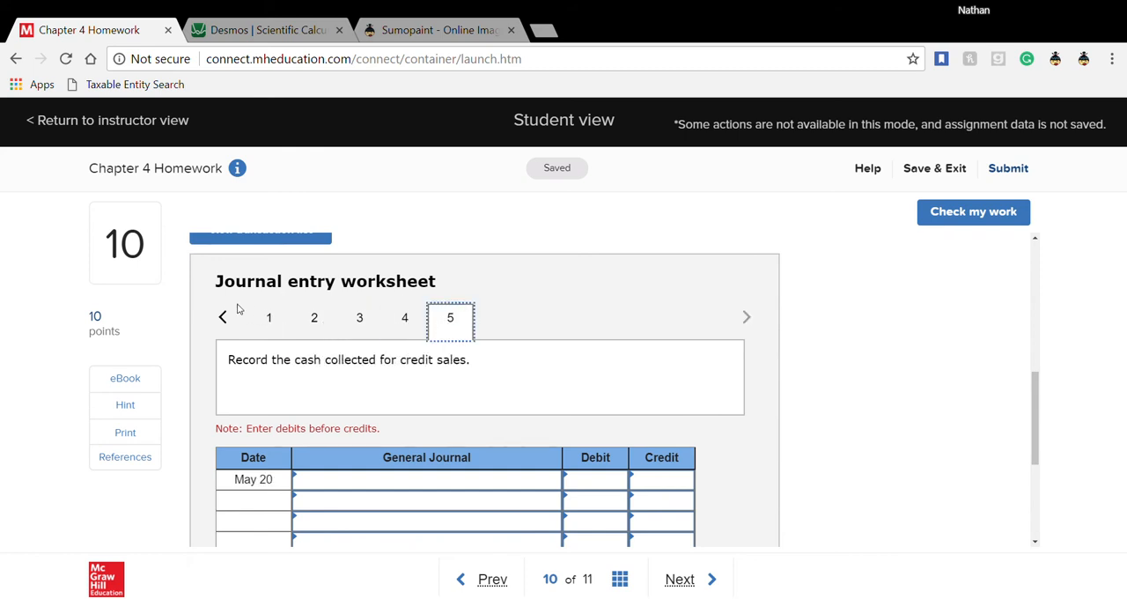
pyautogui.click(269, 324)
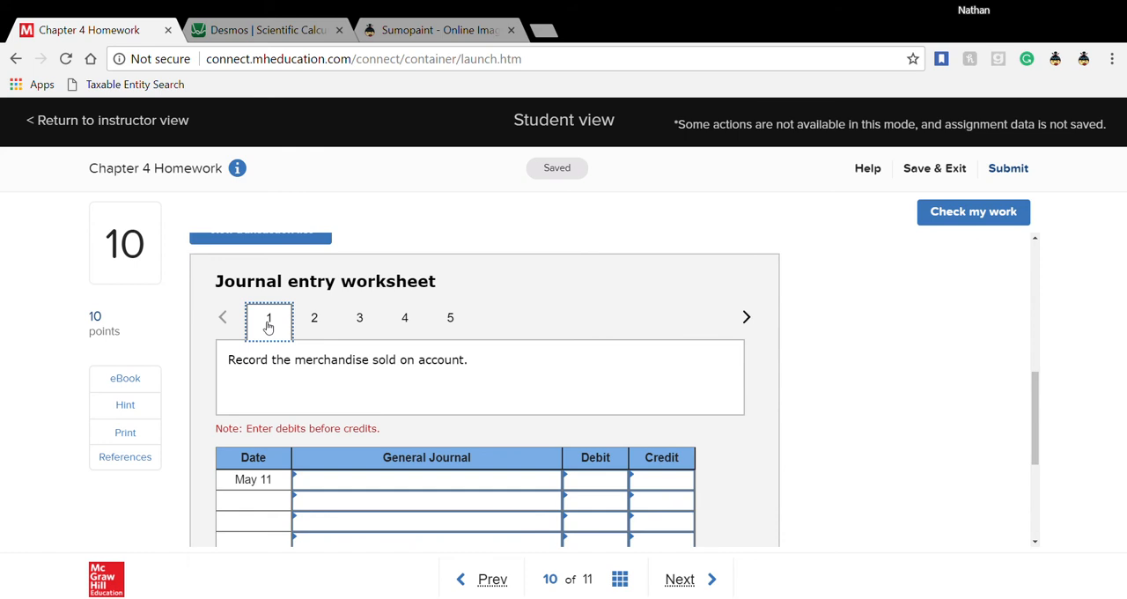
# - Record Accounts receivable as the first account of the seller's May 11 sale entry with a 38,500 debit
pyautogui.click(396, 490)
pyautogui.click(555, 480)
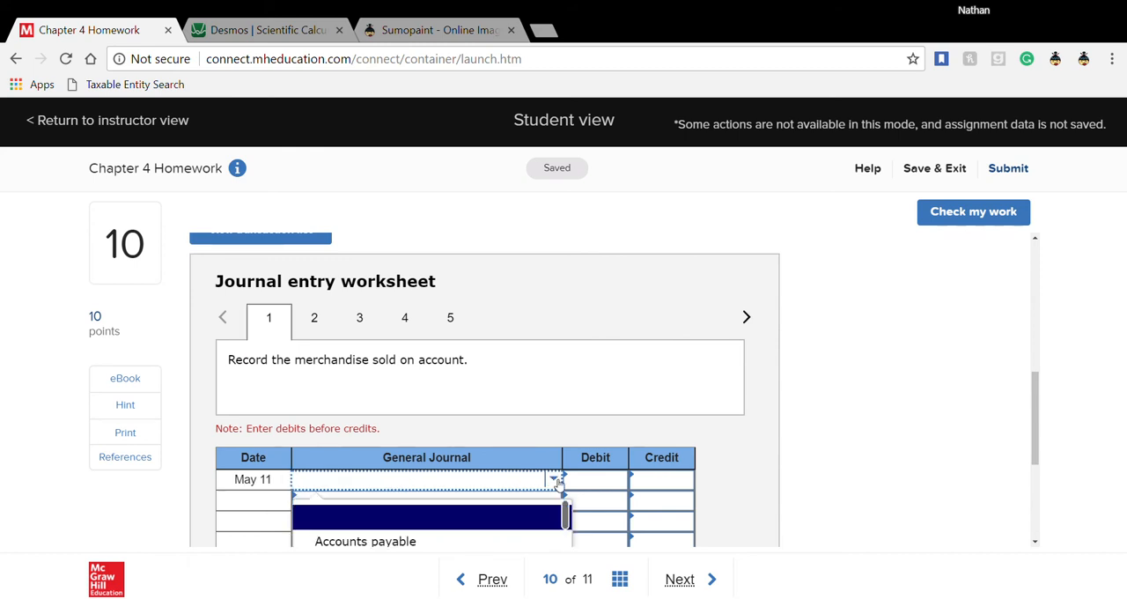
pyautogui.click(531, 478)
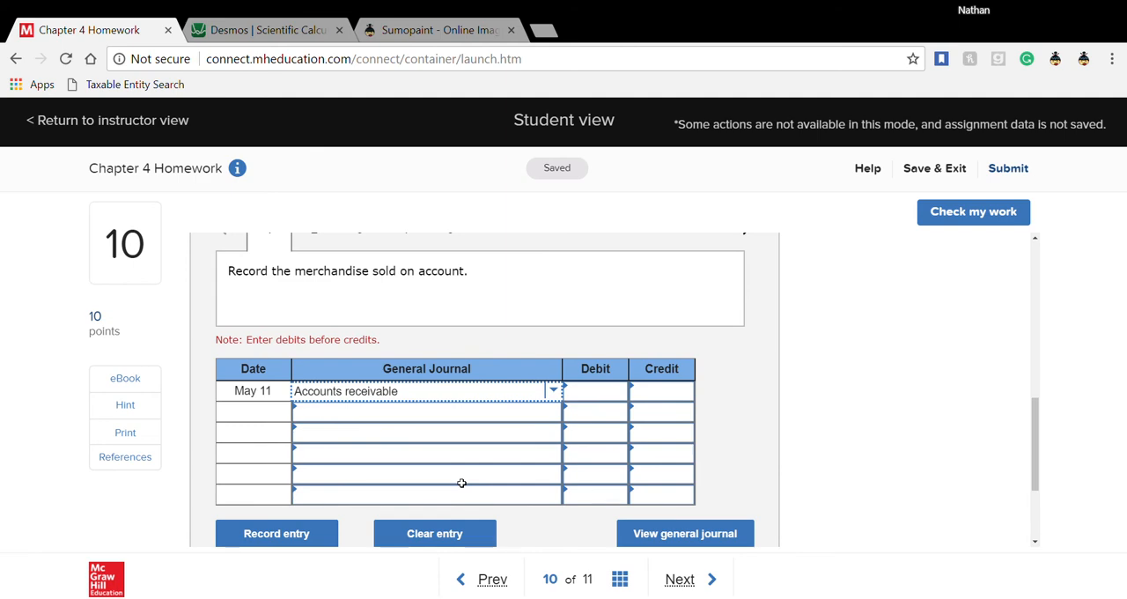
pyautogui.scroll(10, 461, 483)
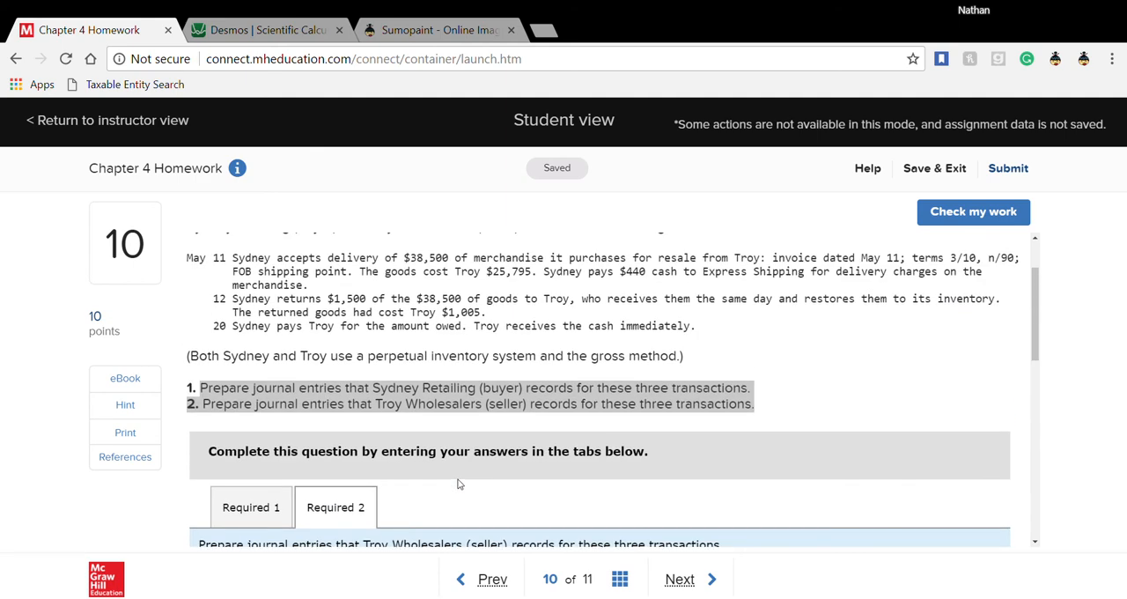
pyautogui.moveTo(402, 345); pyautogui.dragTo(449, 344)
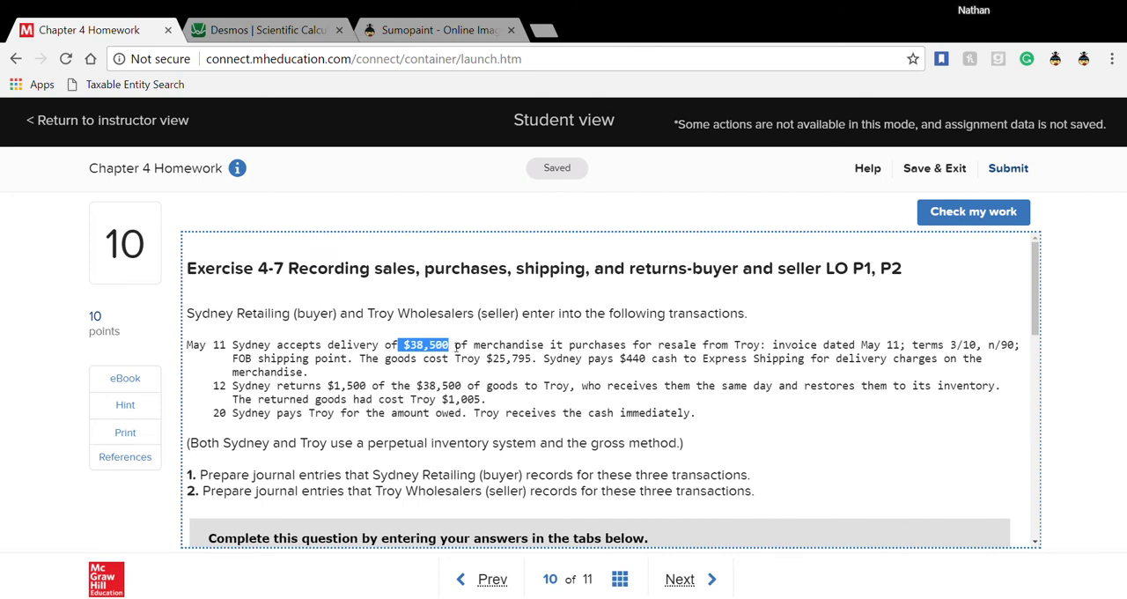
pyautogui.scroll(-6, 450, 444)
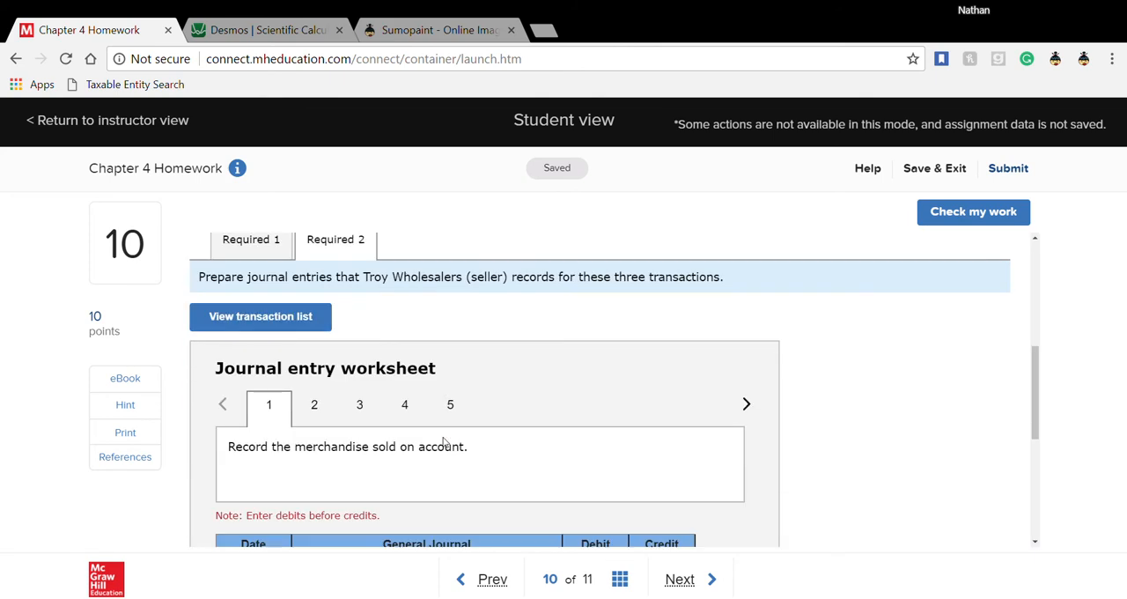
pyautogui.click(582, 399)
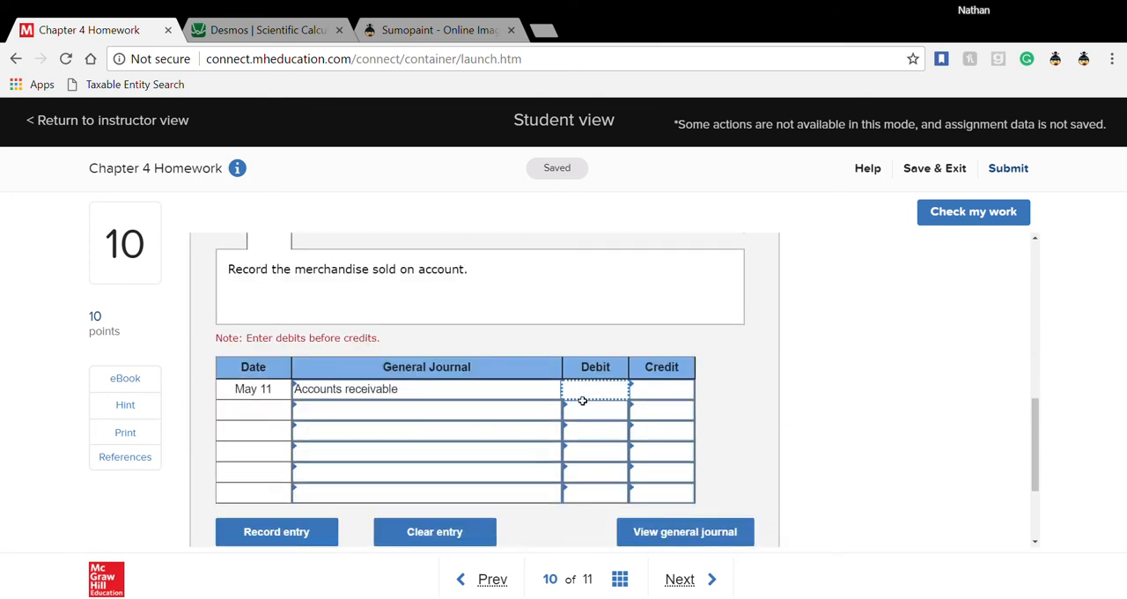
pyautogui.write('38500')
# - Add Sales as the second account of the May 11 sale entry with a 38,500 credit
pyautogui.click(560, 417)
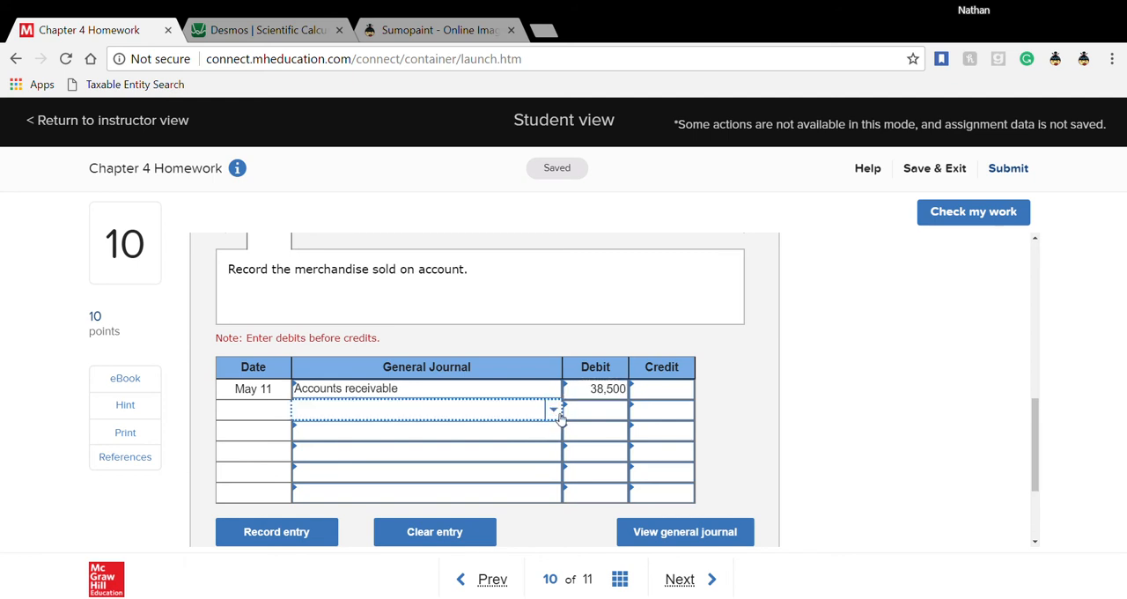
pyautogui.click(559, 417)
pyautogui.write('s')
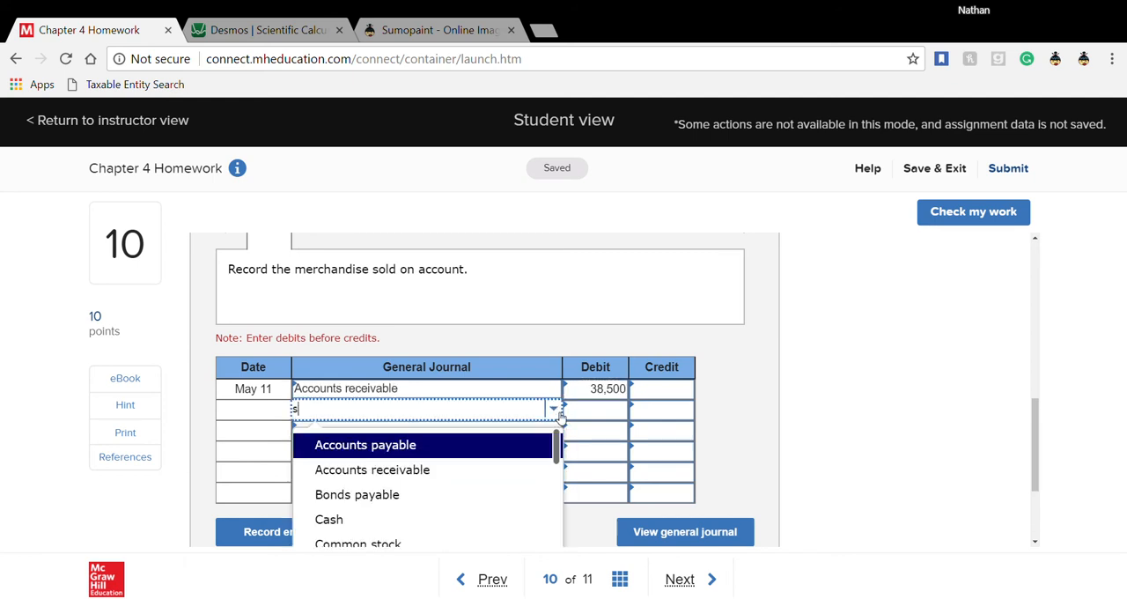
pyautogui.write('al')
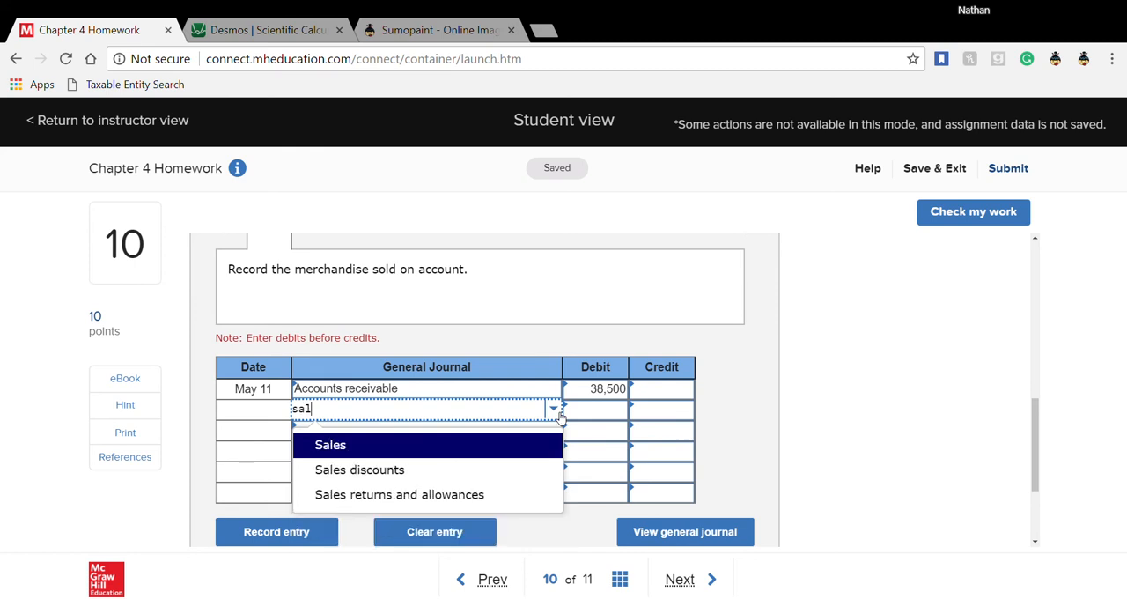
pyautogui.click(382, 446)
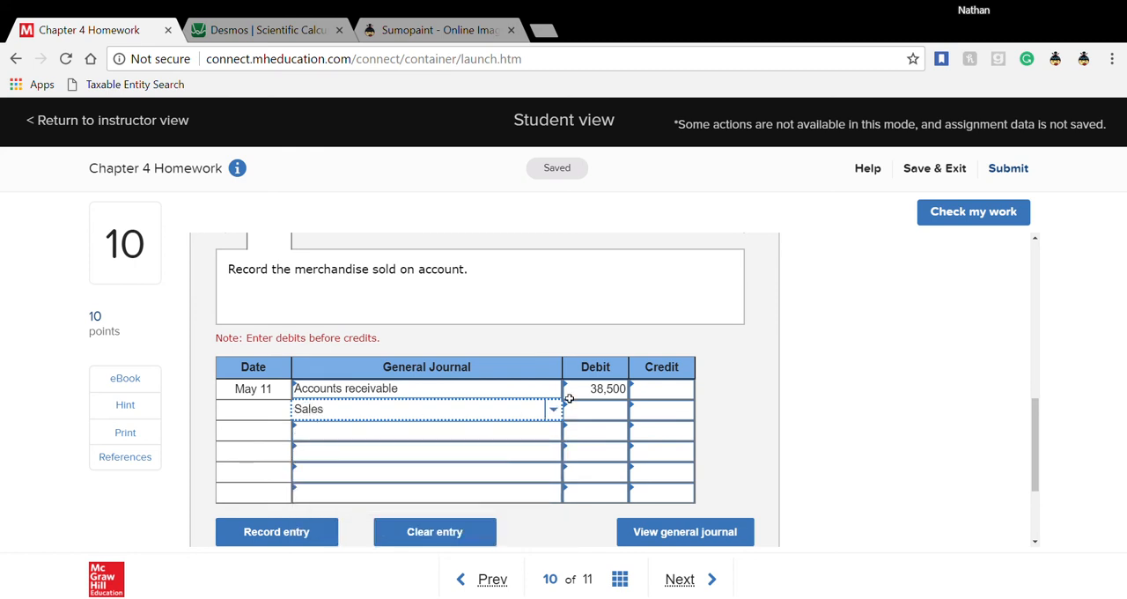
pyautogui.click(649, 414)
pyautogui.write('3')
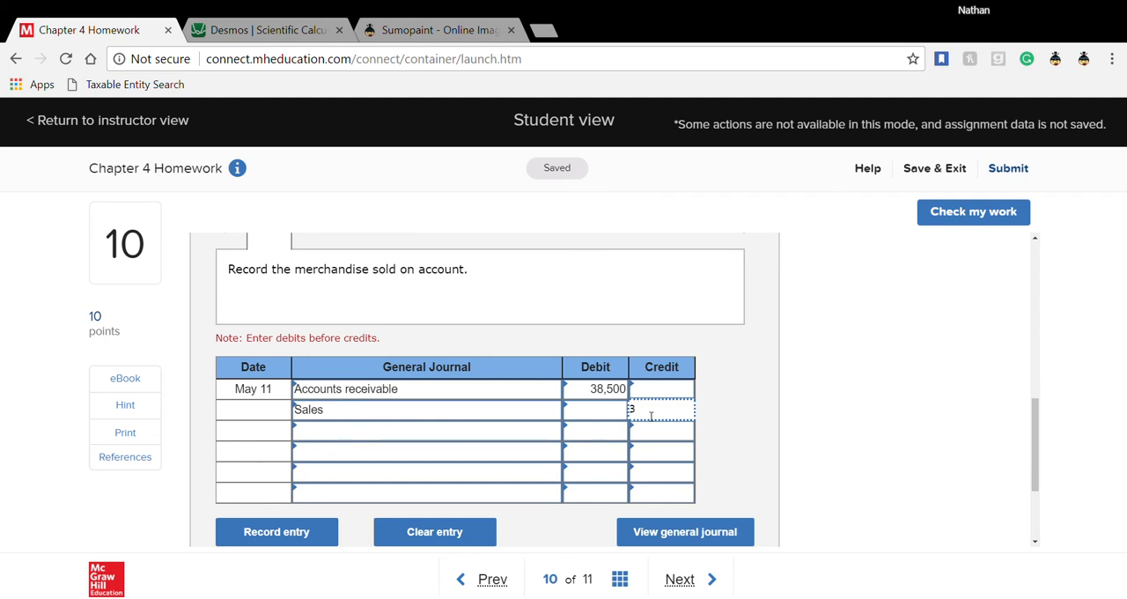
pyautogui.write('8500')
pyautogui.click(631, 346)
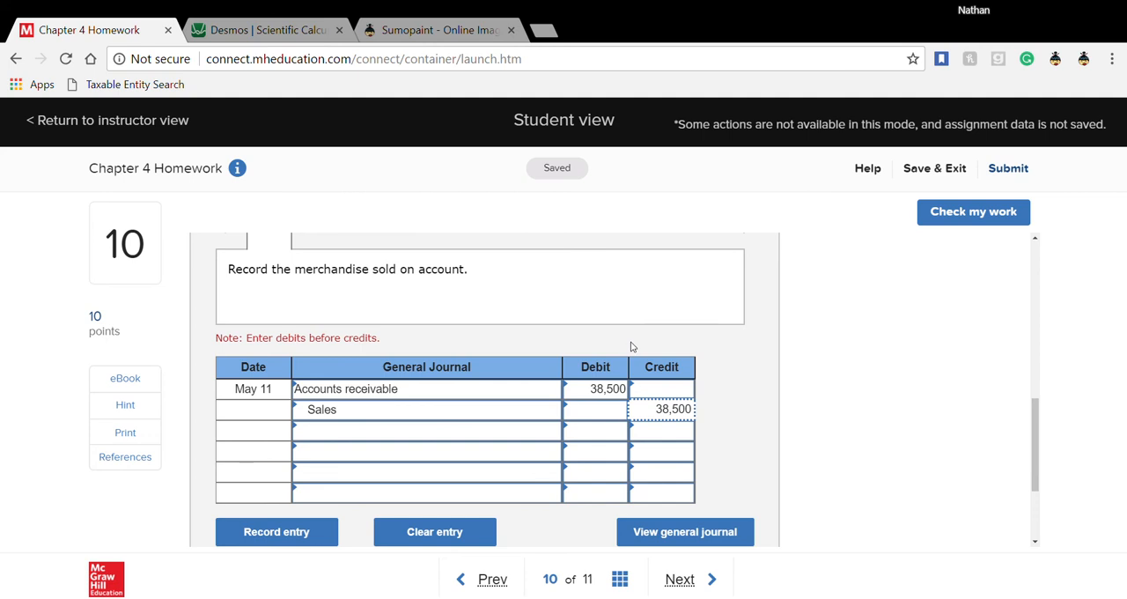
# - In seller transaction 2, the cost of goods sold, enter Cost of goods sold and Merchandise inventory as the May 11 accounts
pyautogui.scroll(1, 631, 346)
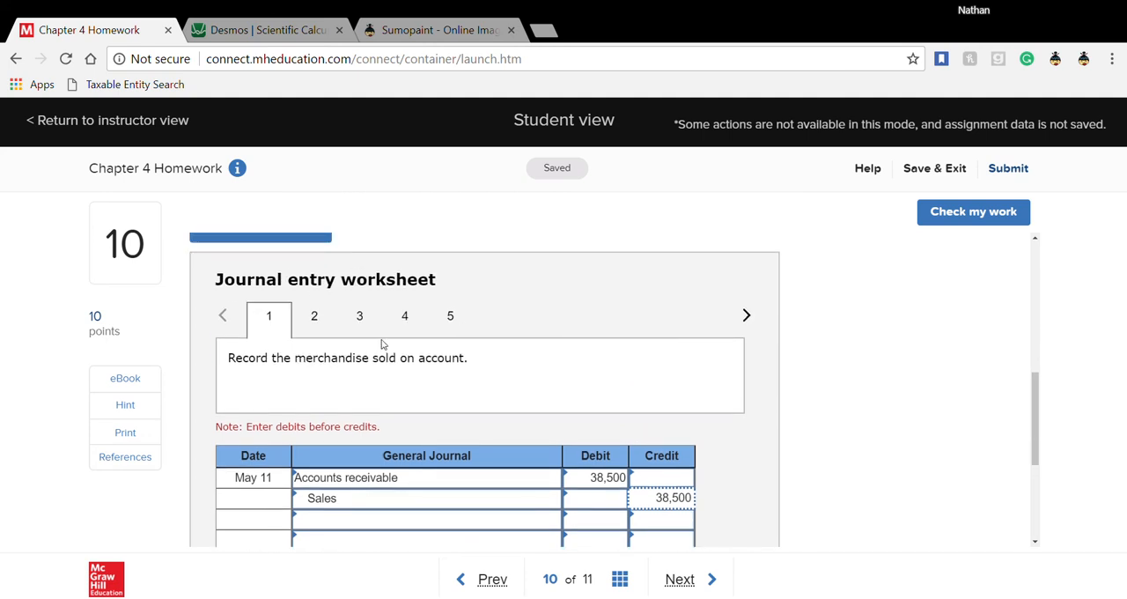
pyautogui.click(324, 322)
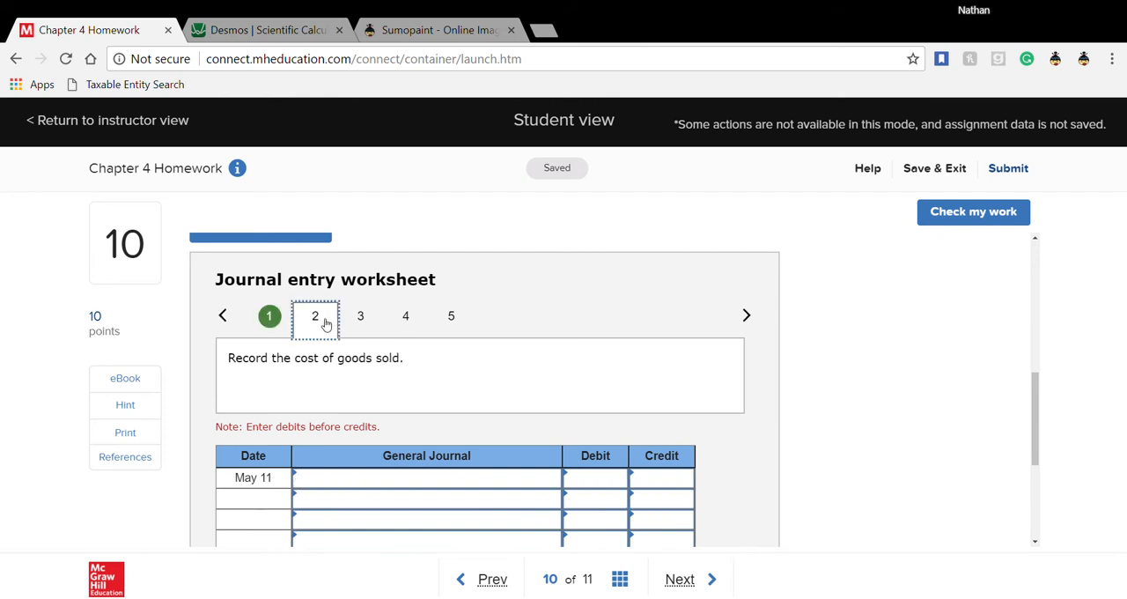
pyautogui.click(436, 477)
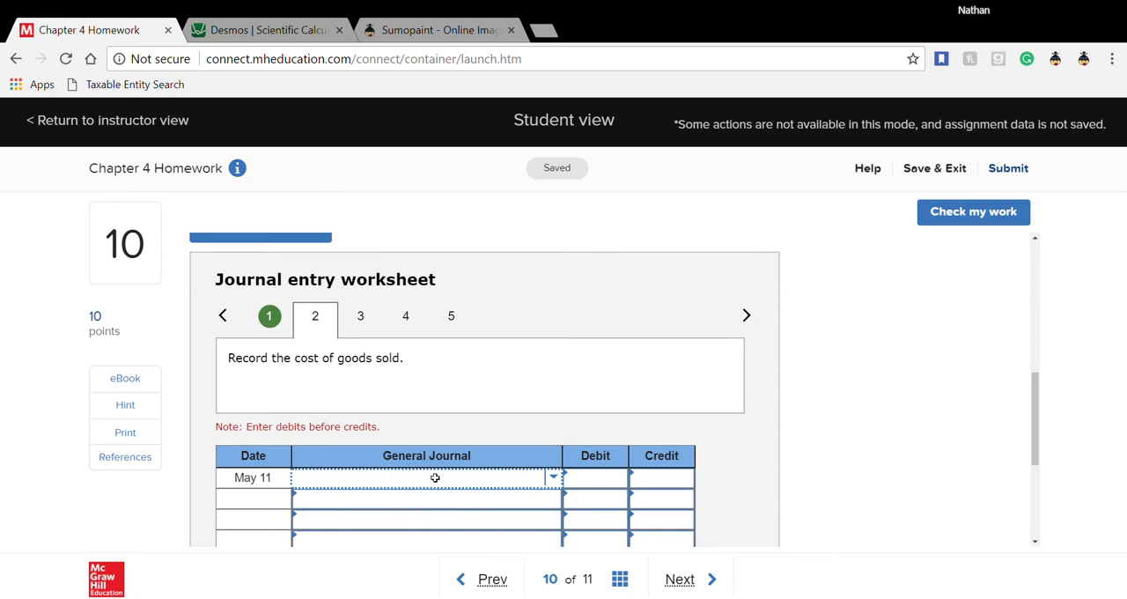
pyautogui.write('cost')
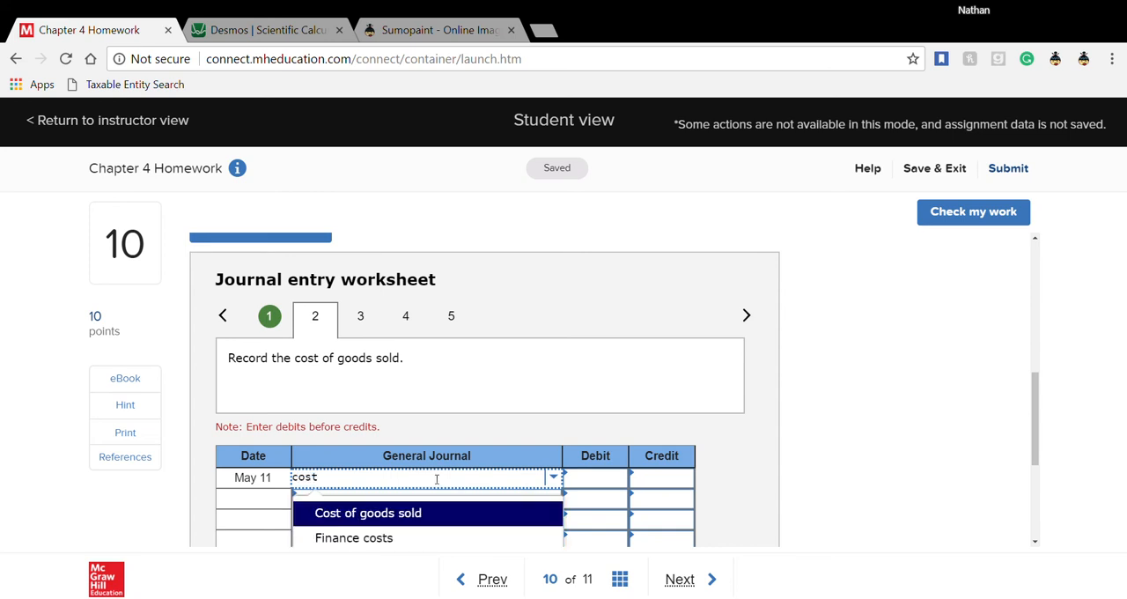
pyautogui.click(430, 511)
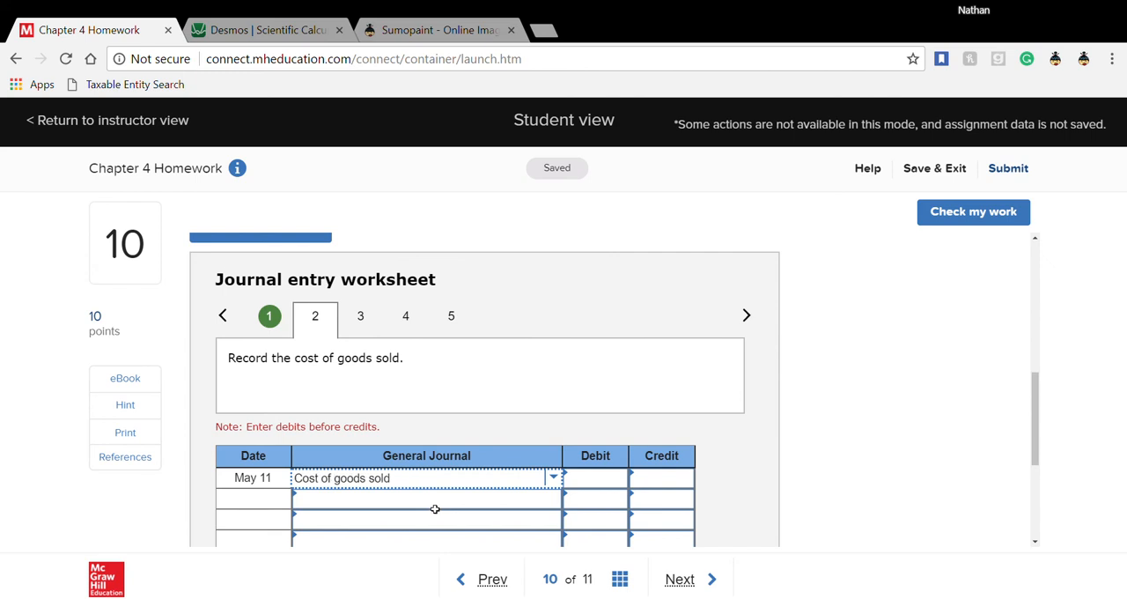
pyautogui.click(483, 500)
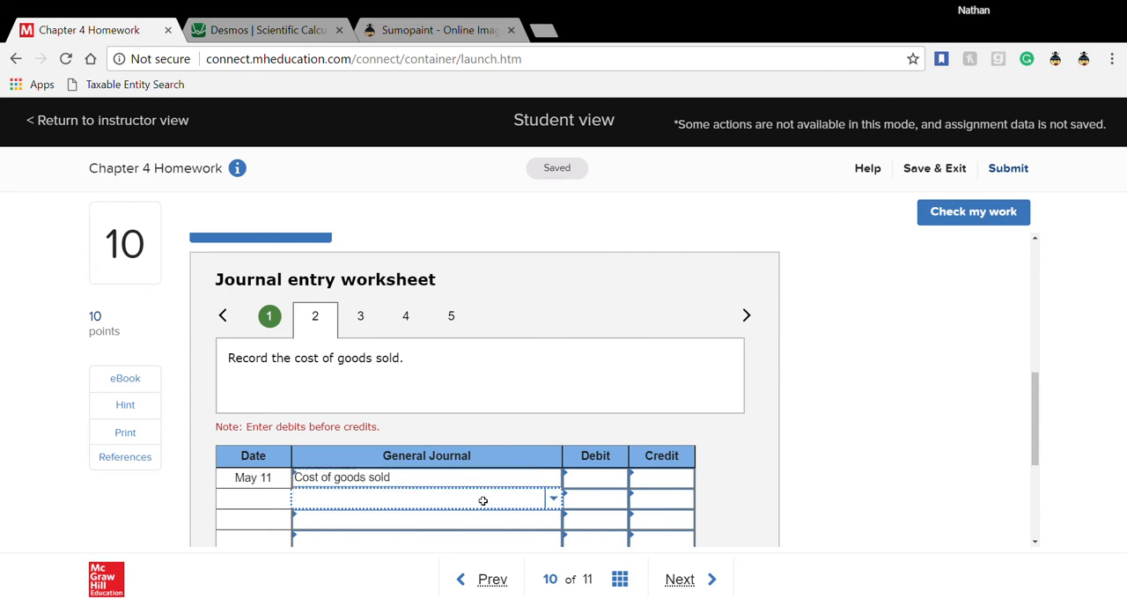
pyautogui.write('mer')
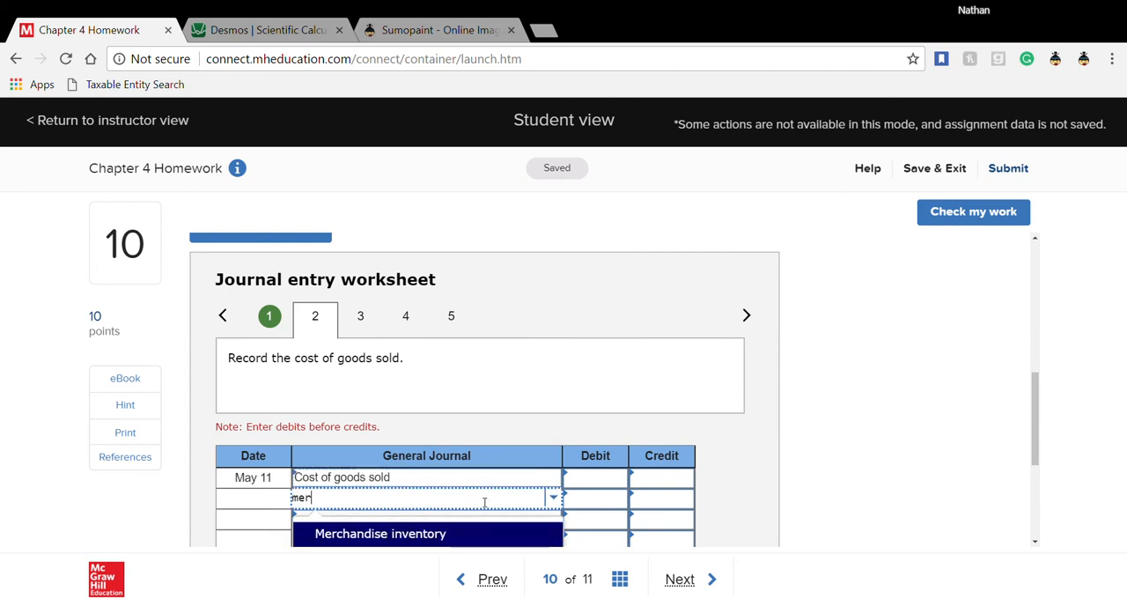
pyautogui.click(483, 539)
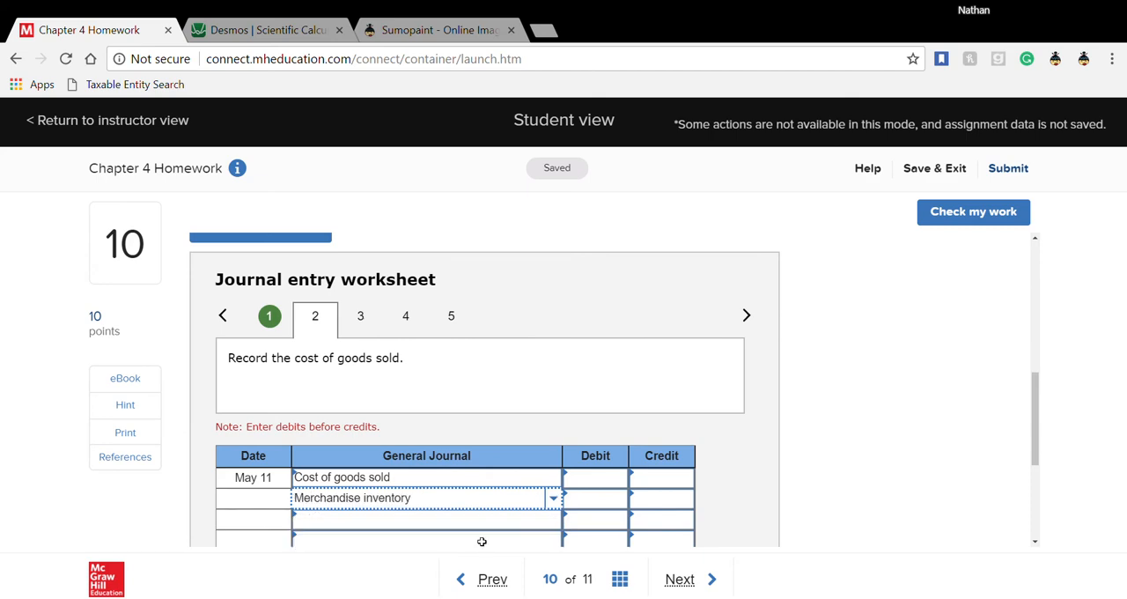
# - Using the goods' cost from the problem text, debit Cost of goods sold and credit Merchandise inventory for 25,795
pyautogui.scroll(5, 482, 542)
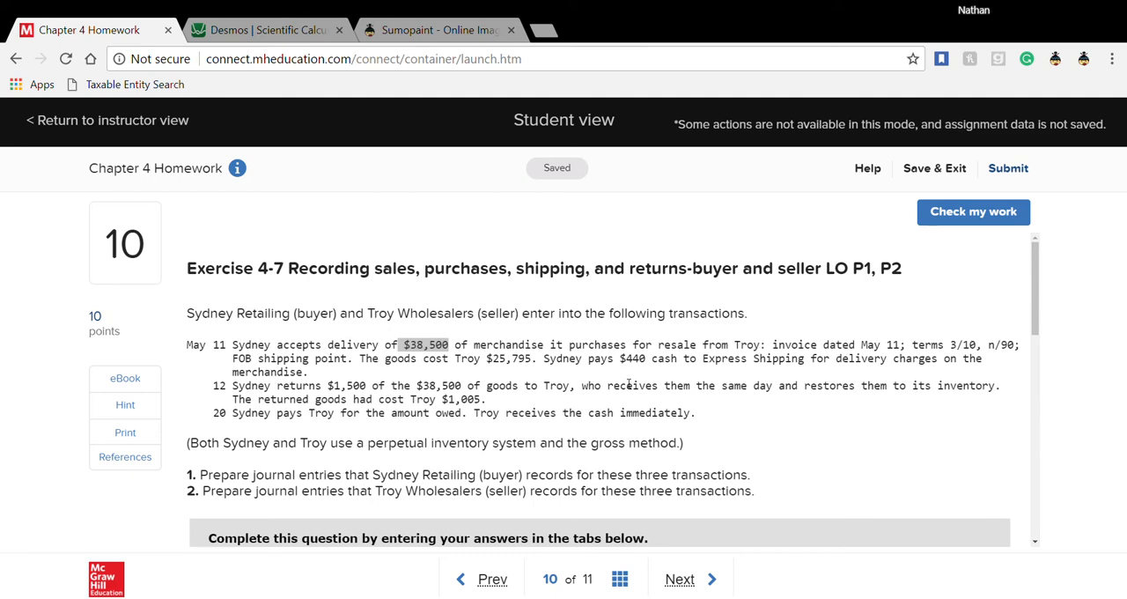
pyautogui.moveTo(487, 359); pyautogui.dragTo(533, 361)
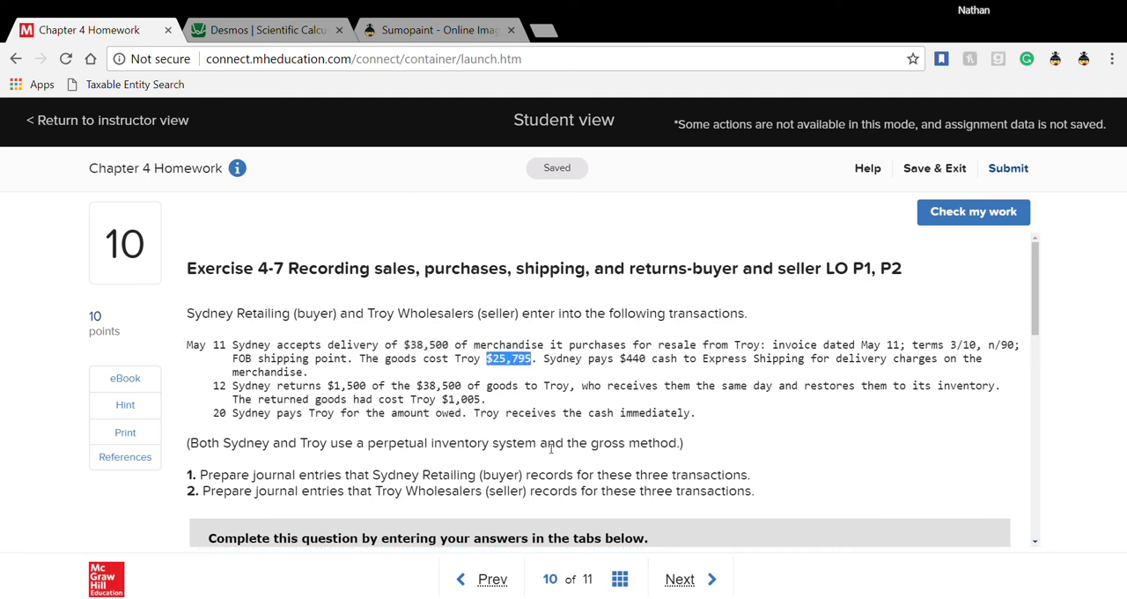
pyautogui.scroll(-3, 551, 447)
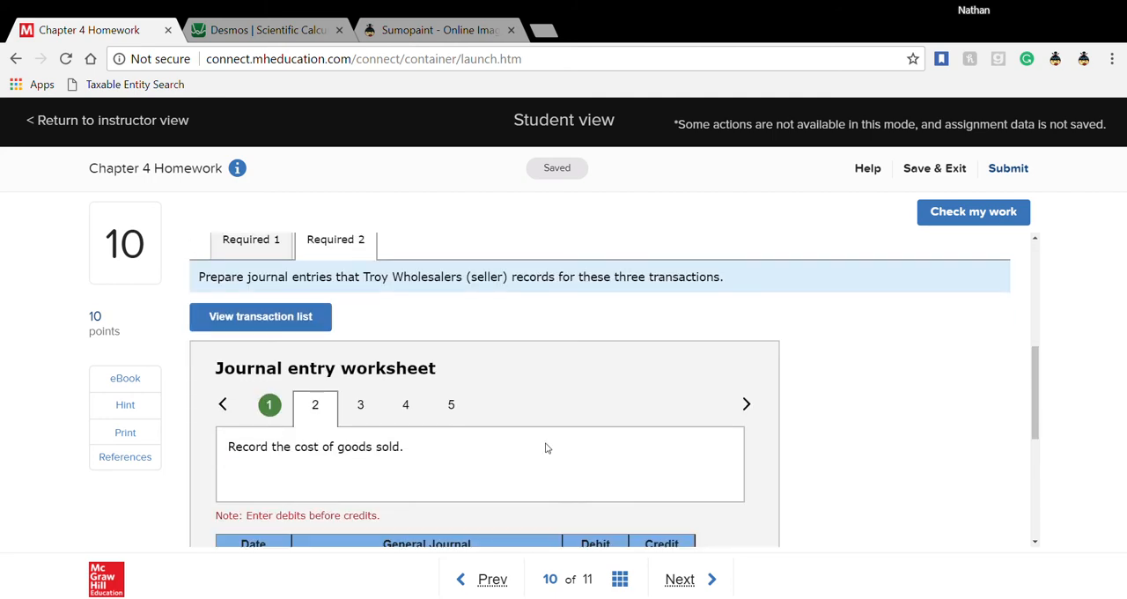
pyautogui.scroll(-2, 530, 465)
pyautogui.click(606, 400)
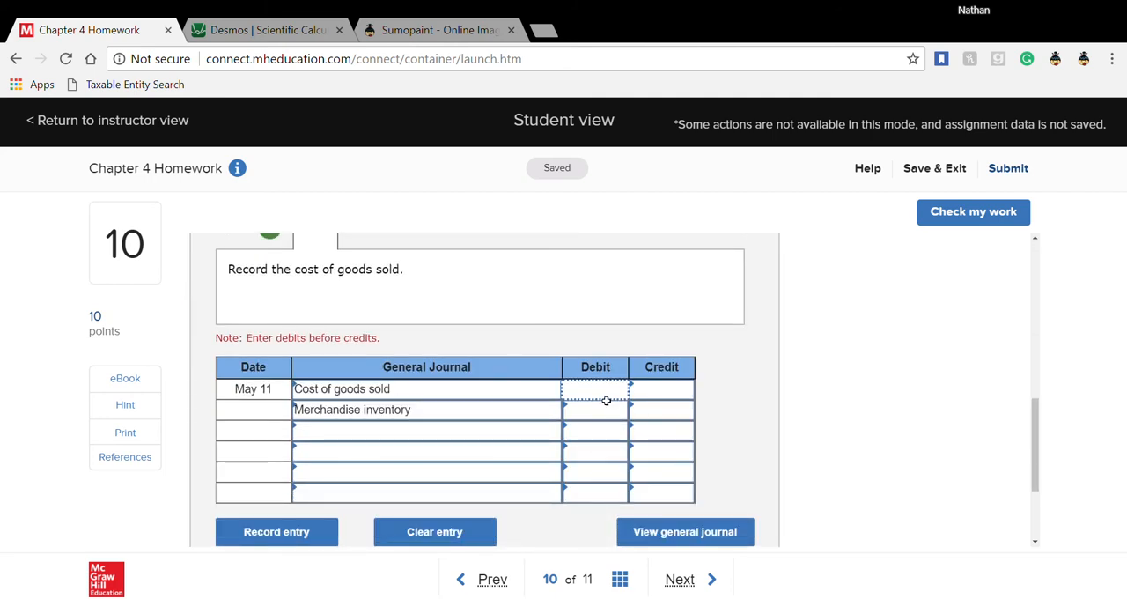
pyautogui.write('25,7')
pyautogui.write('9')
pyautogui.write('5')
pyautogui.click(659, 414)
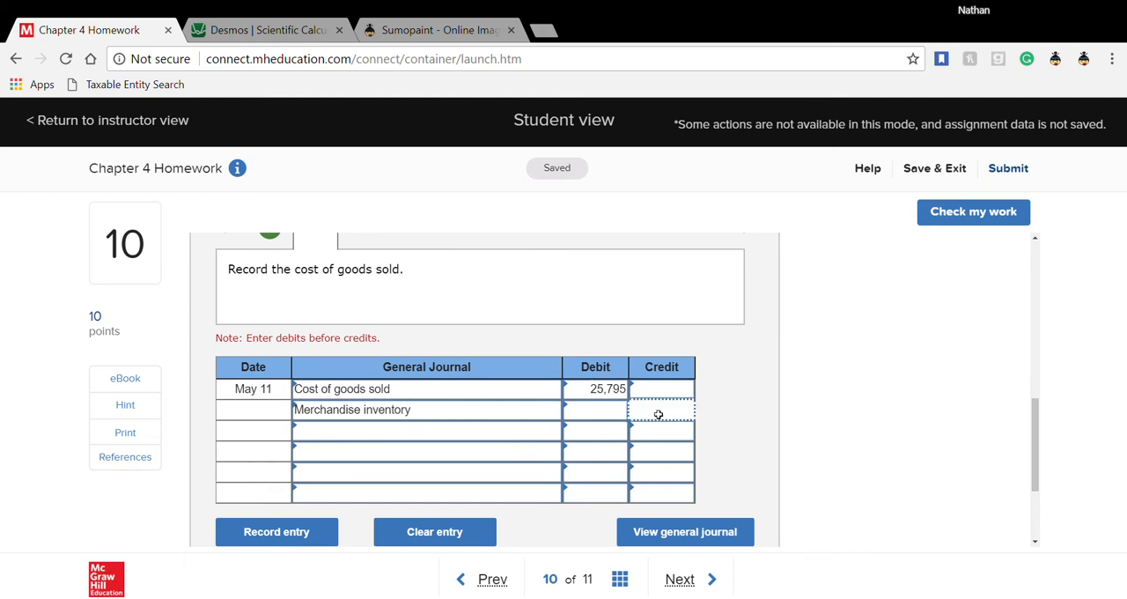
pyautogui.write('25795')
pyautogui.click(765, 457)
# - Open seller transaction 3, the sales return, and set Sales returns and allowances as the first May 12 account
pyautogui.scroll(3, 764, 457)
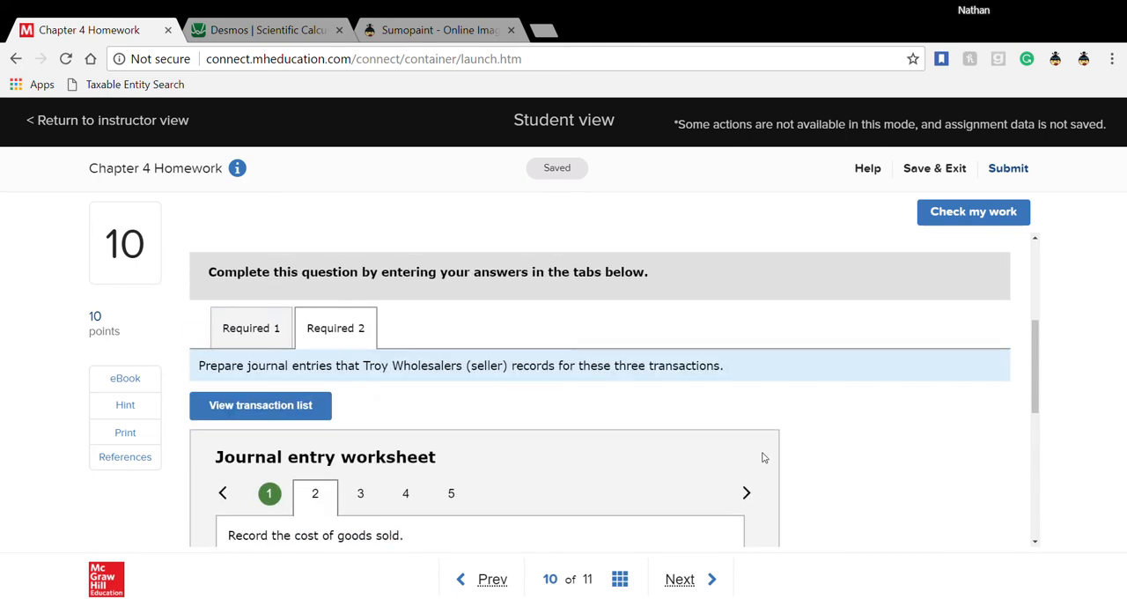
pyautogui.scroll(3, 765, 458)
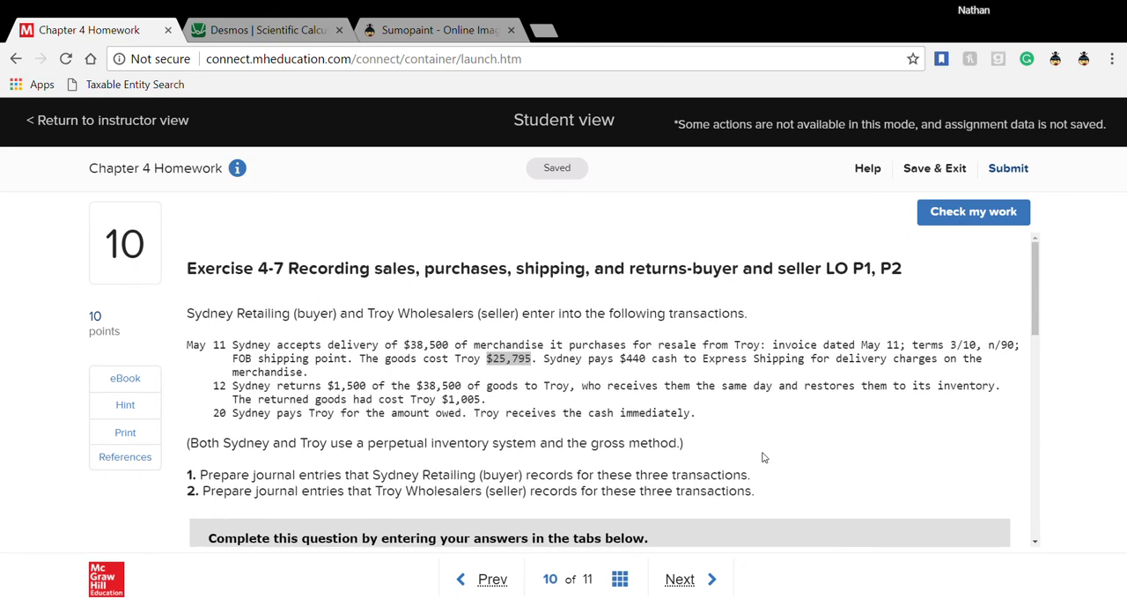
pyautogui.scroll(-4, 763, 457)
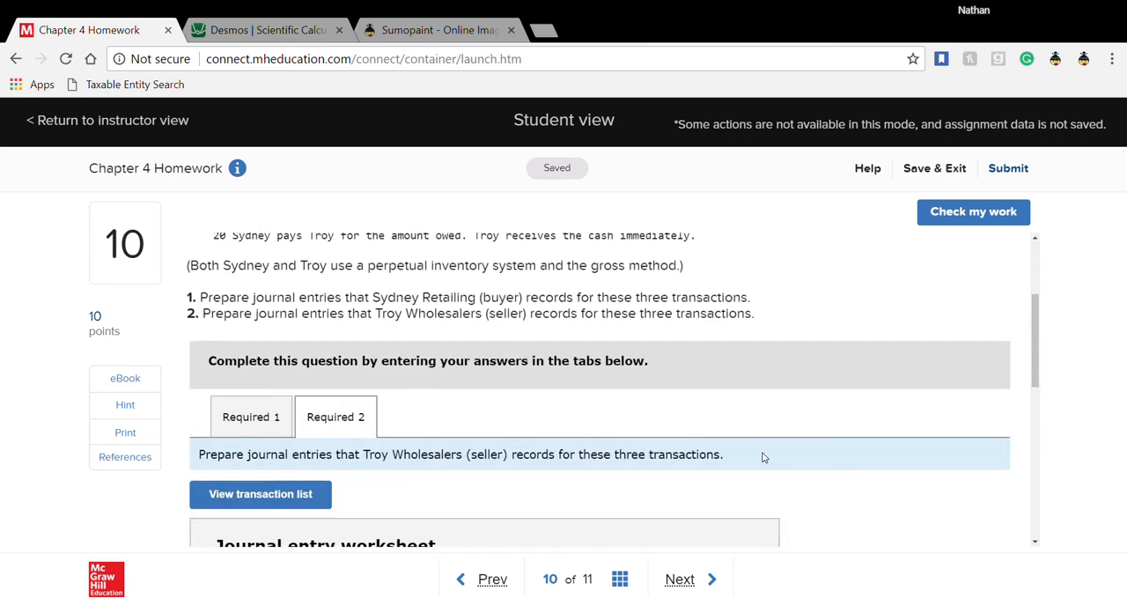
pyautogui.scroll(-2, 351, 442)
pyautogui.scroll(2, 350, 441)
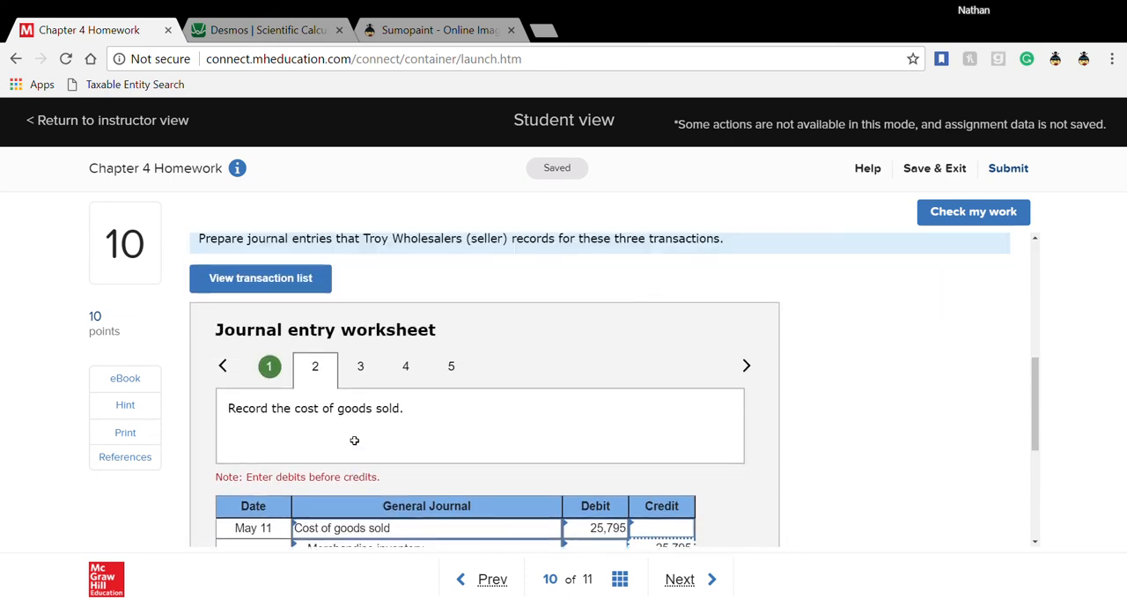
pyautogui.click(365, 407)
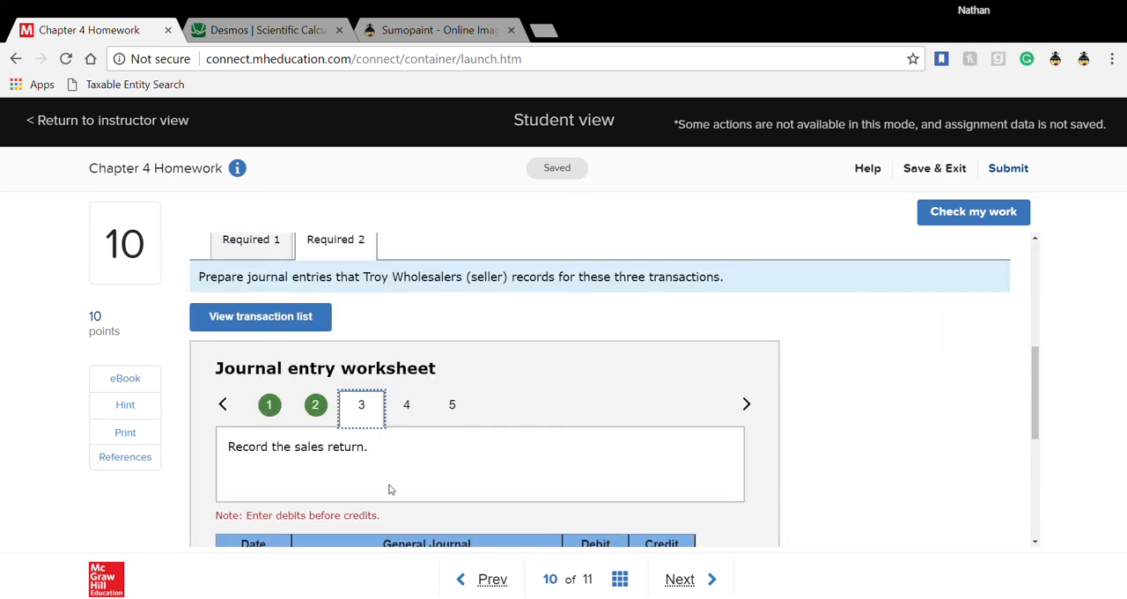
pyautogui.scroll(-2, 391, 487)
pyautogui.scroll(-1, 393, 488)
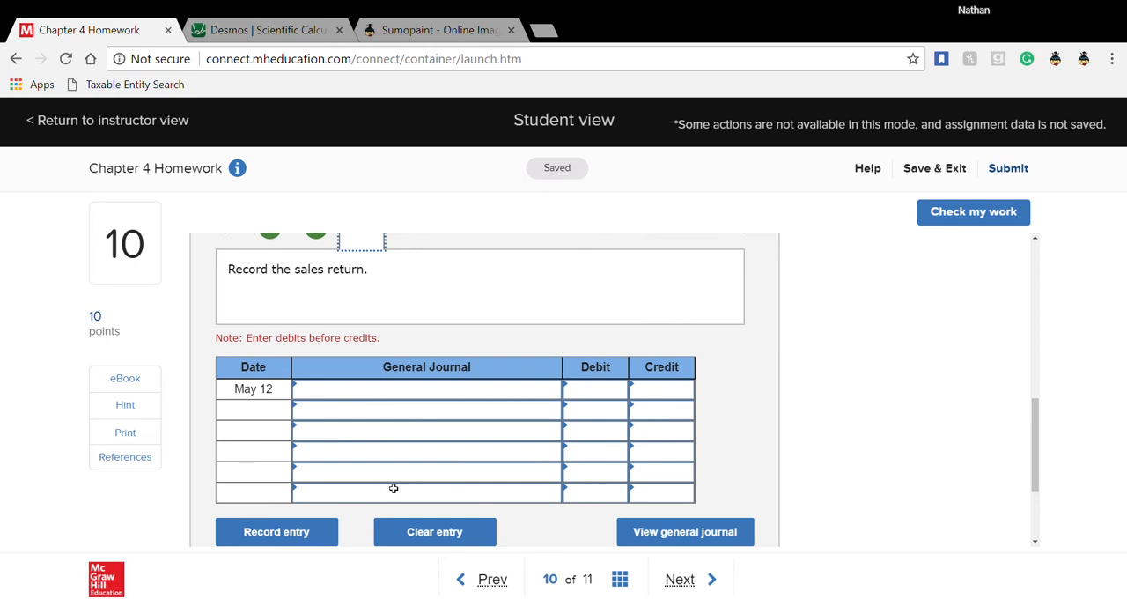
pyautogui.click(443, 398)
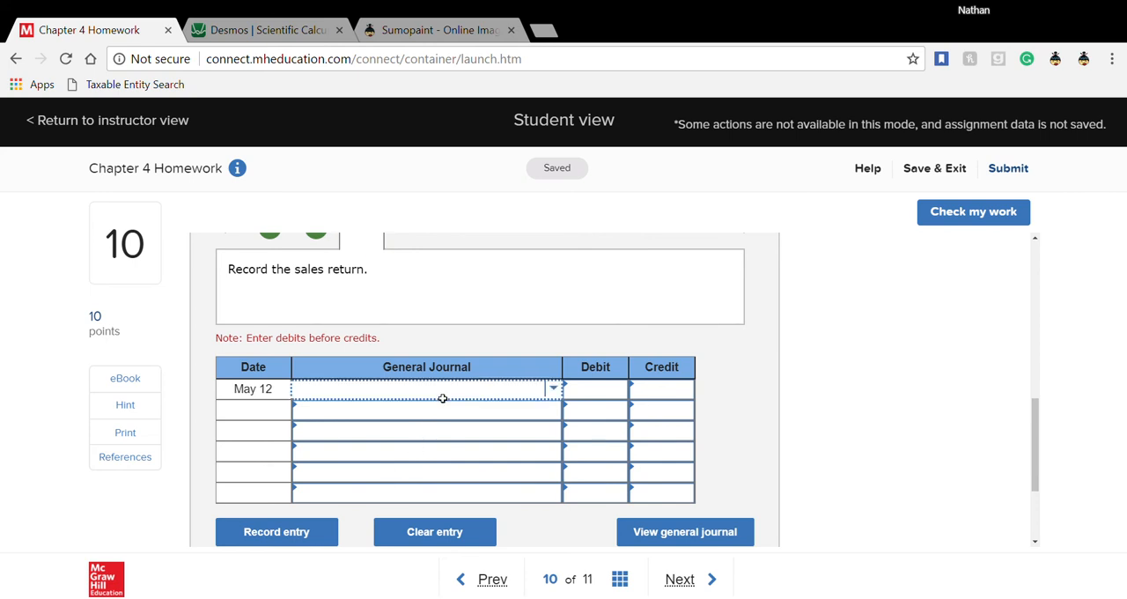
pyautogui.write('sales')
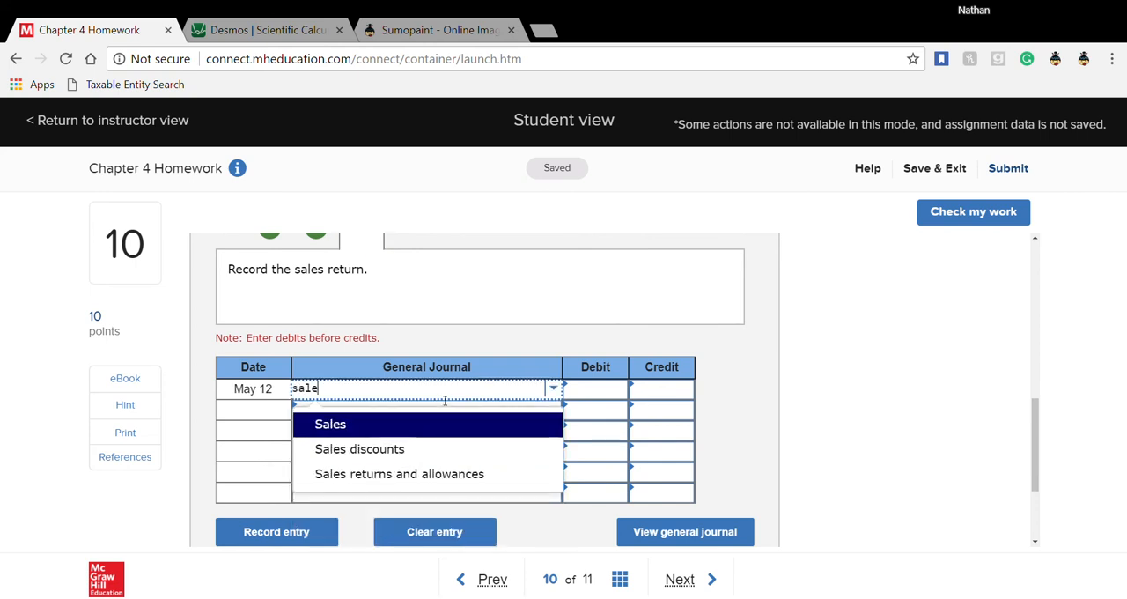
pyautogui.click(418, 483)
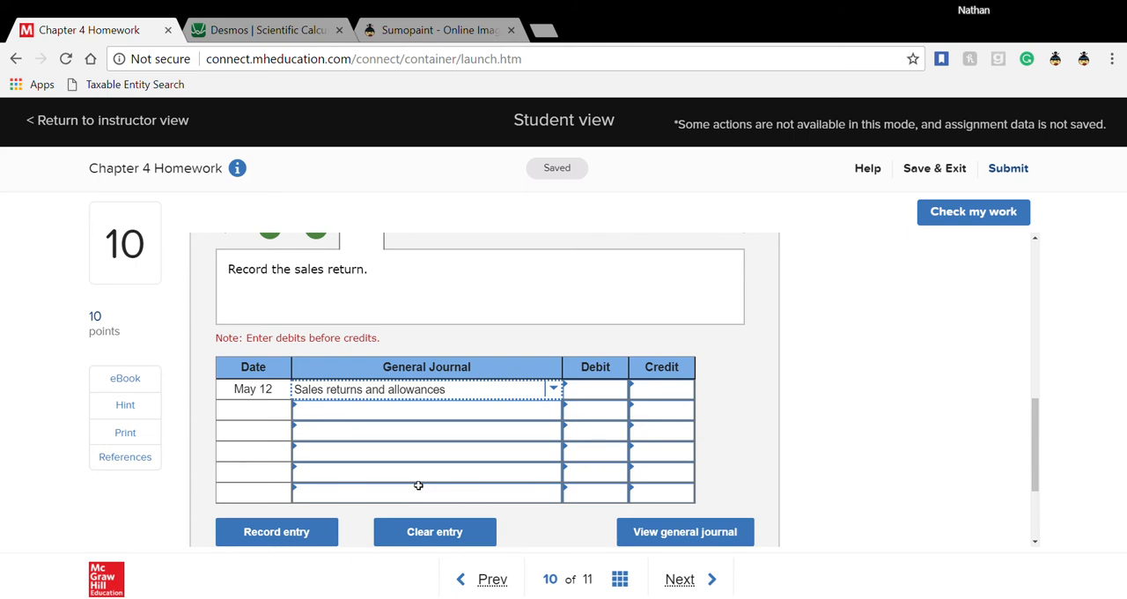
# - Find the value of the returned goods in the problem text and debit Sales returns and allowances for 1,500
pyautogui.scroll(7, 418, 486)
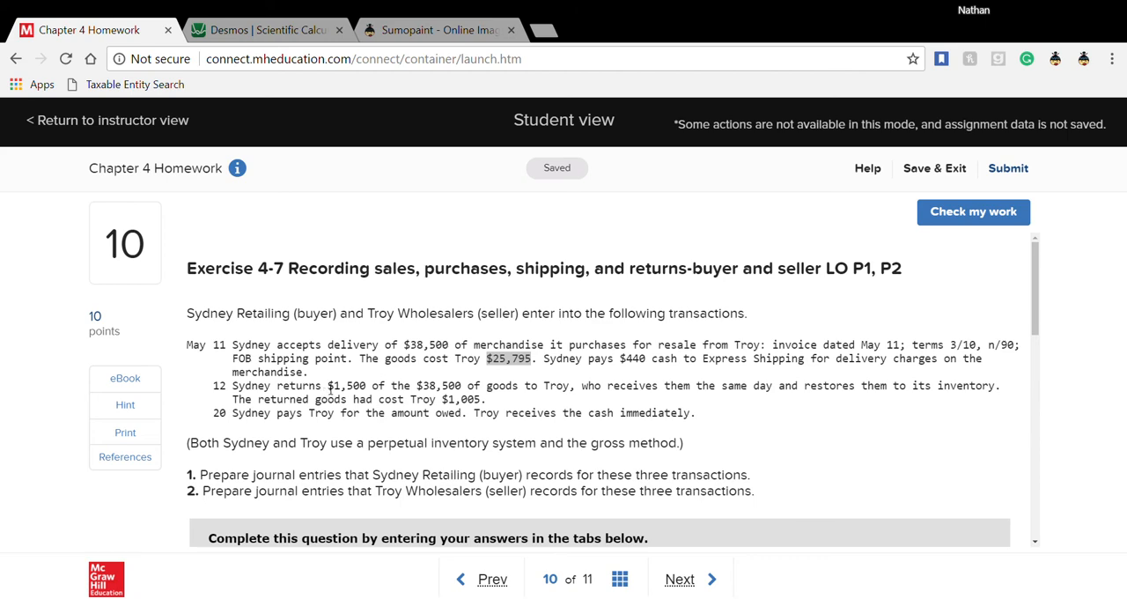
pyautogui.moveTo(329, 387); pyautogui.dragTo(366, 387)
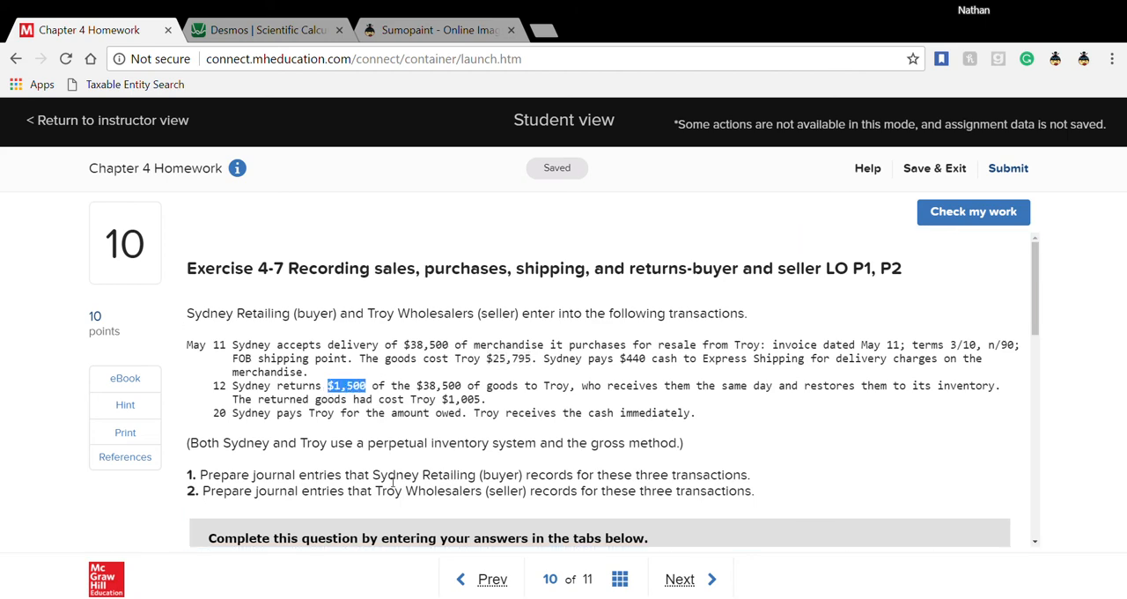
pyautogui.scroll(-5, 393, 481)
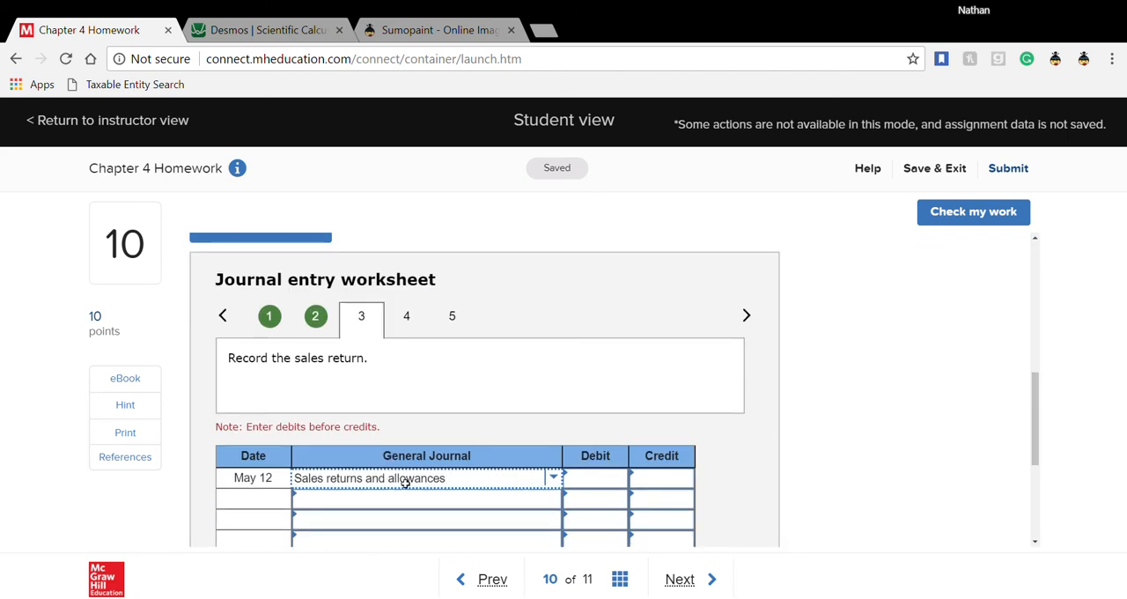
pyautogui.click(577, 479)
pyautogui.write('1')
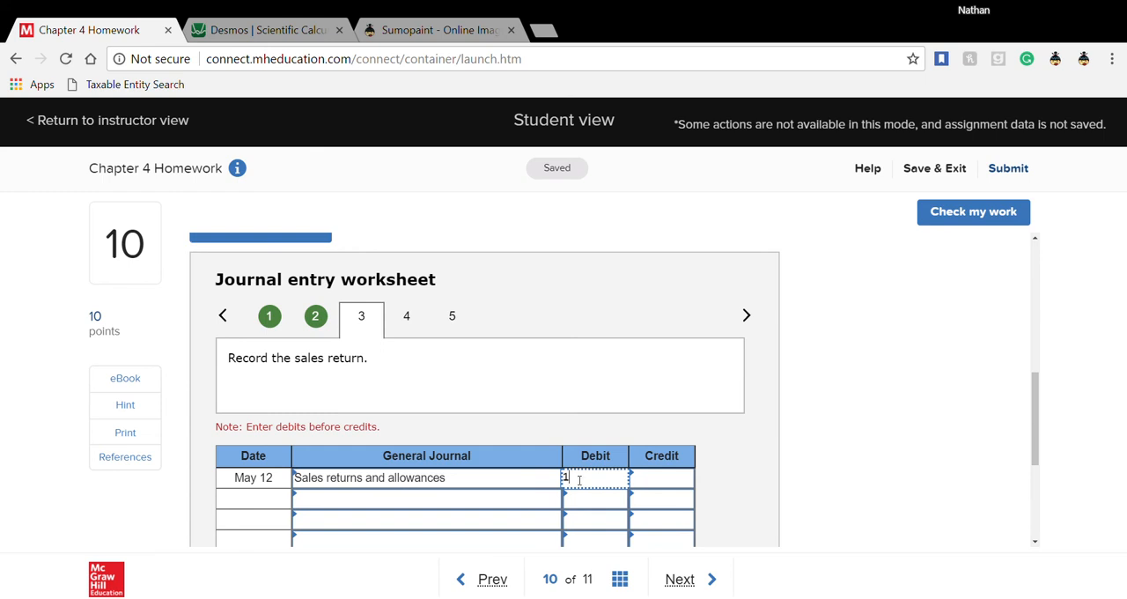
pyautogui.write('500')
# - Add Accounts receivable as the second account of the May 12 sales return entry with a 1,500 credit
pyautogui.click(521, 496)
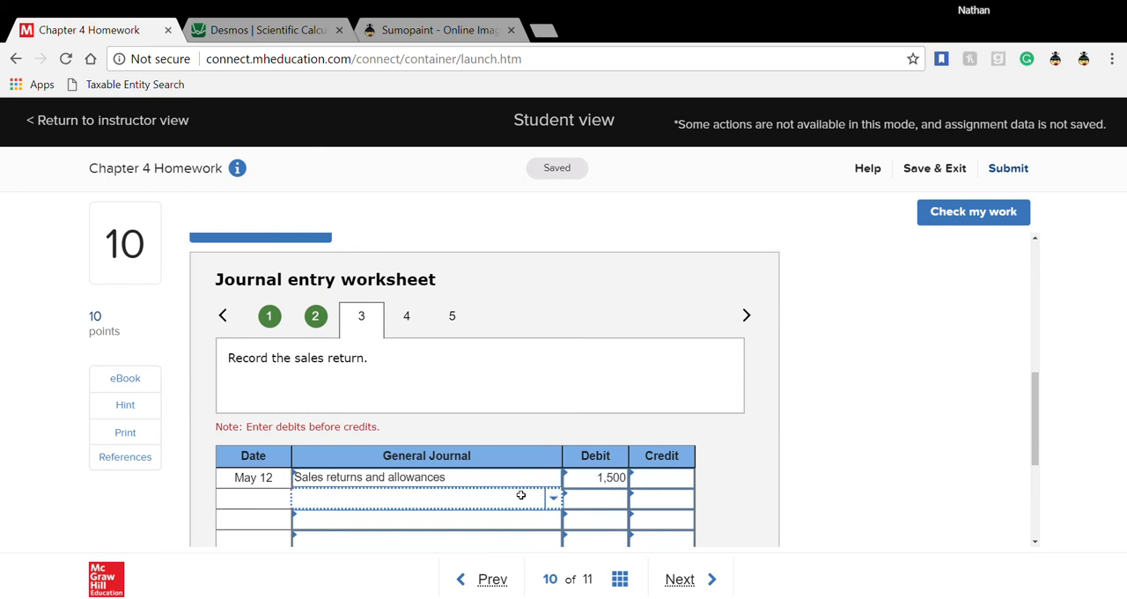
pyautogui.write('acc')
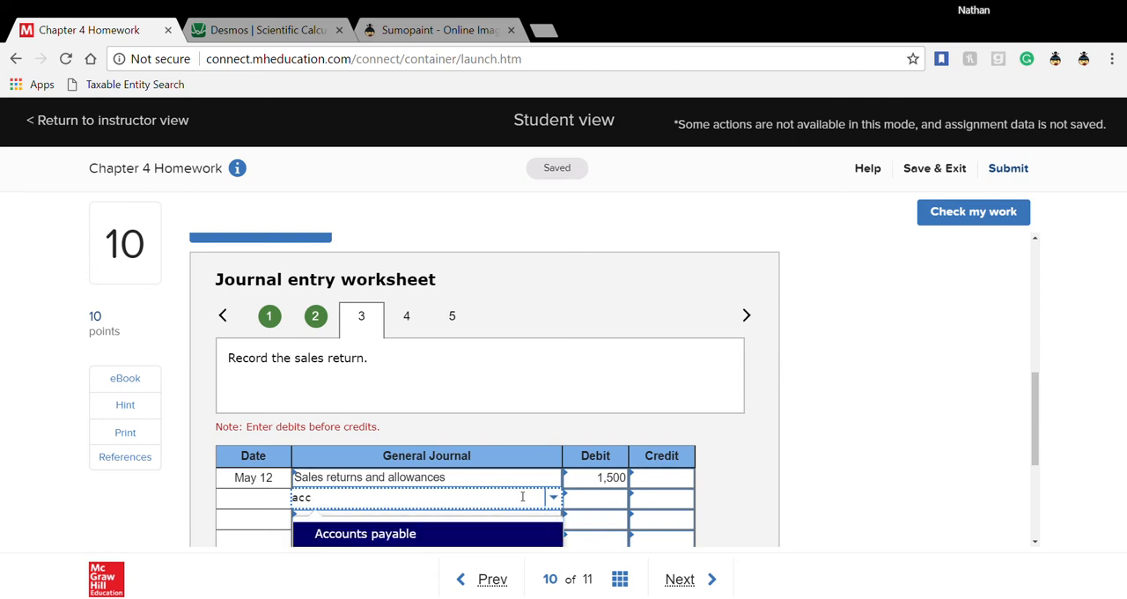
pyautogui.write('ount r')
pyautogui.scroll(-2, 523, 496)
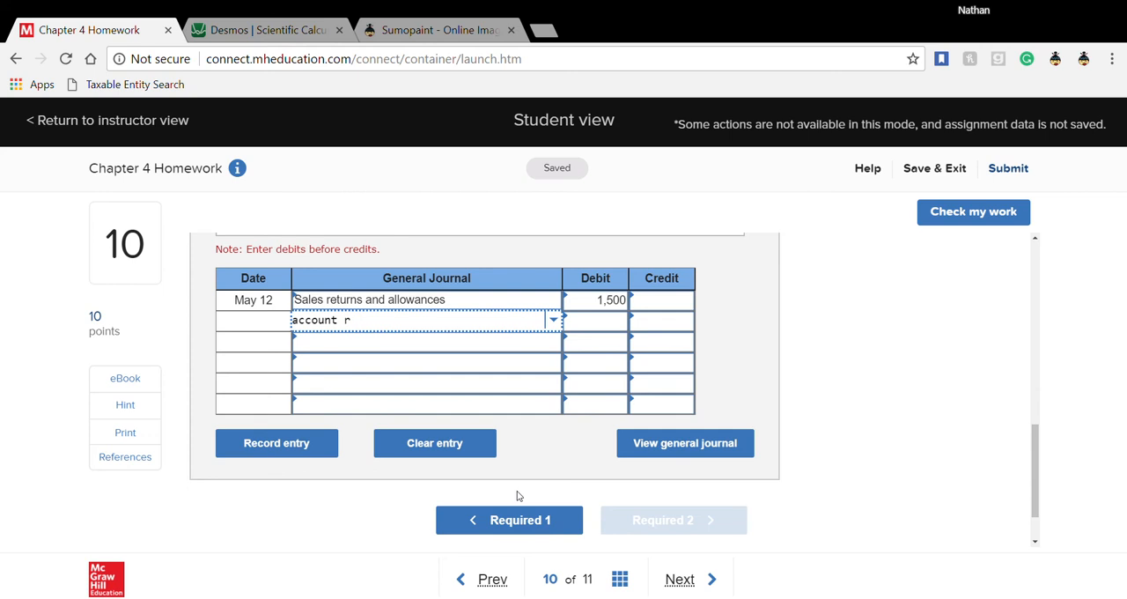
pyautogui.press('BackSpace')
pyautogui.press('BackSpace')
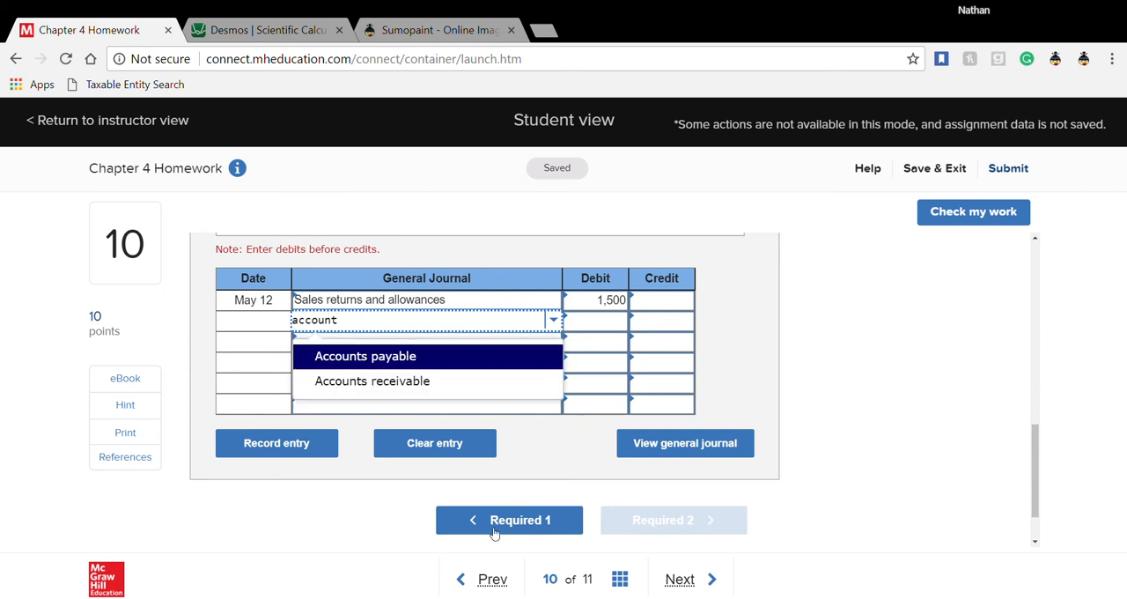
pyautogui.click(473, 383)
pyautogui.click(653, 326)
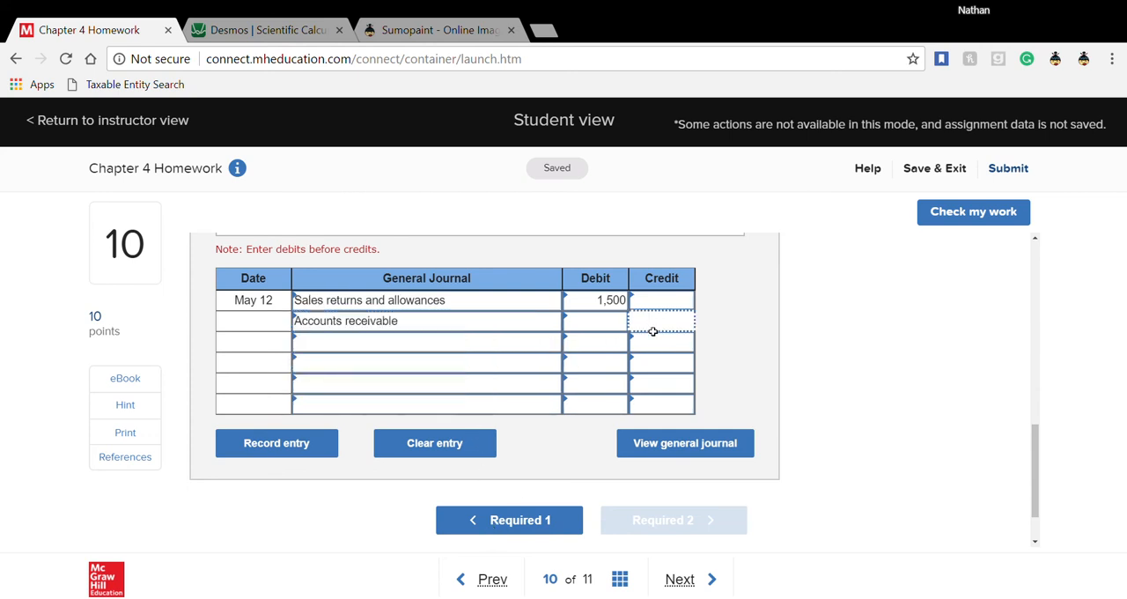
pyautogui.write('1500')
pyautogui.click(737, 346)
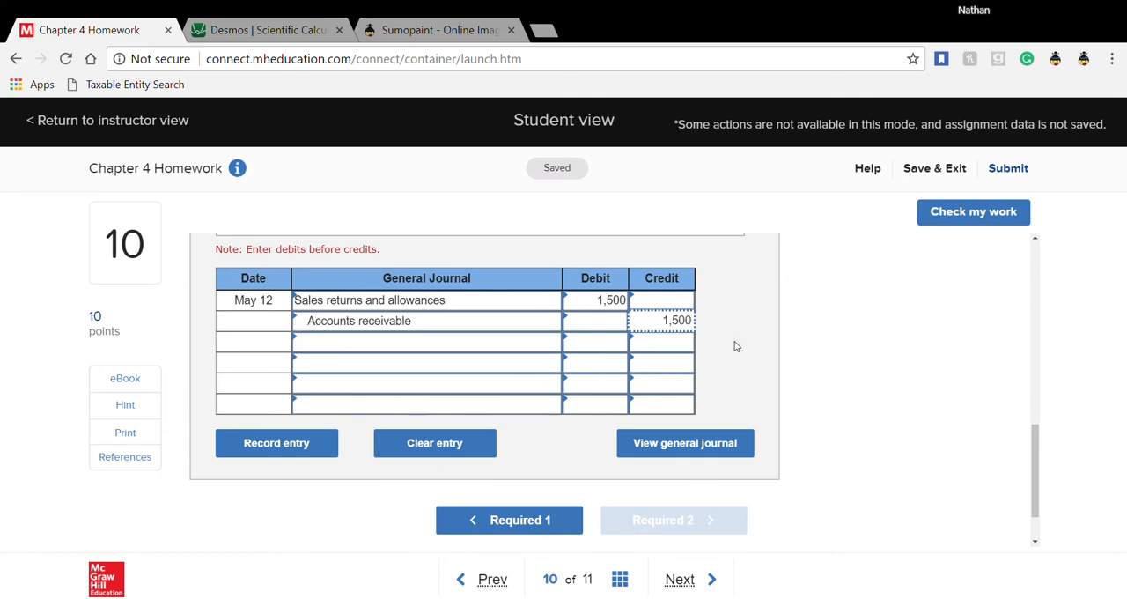
# - Open seller transaction 4, the cost of the sales return, and set Merchandise inventory as the first May 12 account
pyautogui.scroll(1, 722, 388)
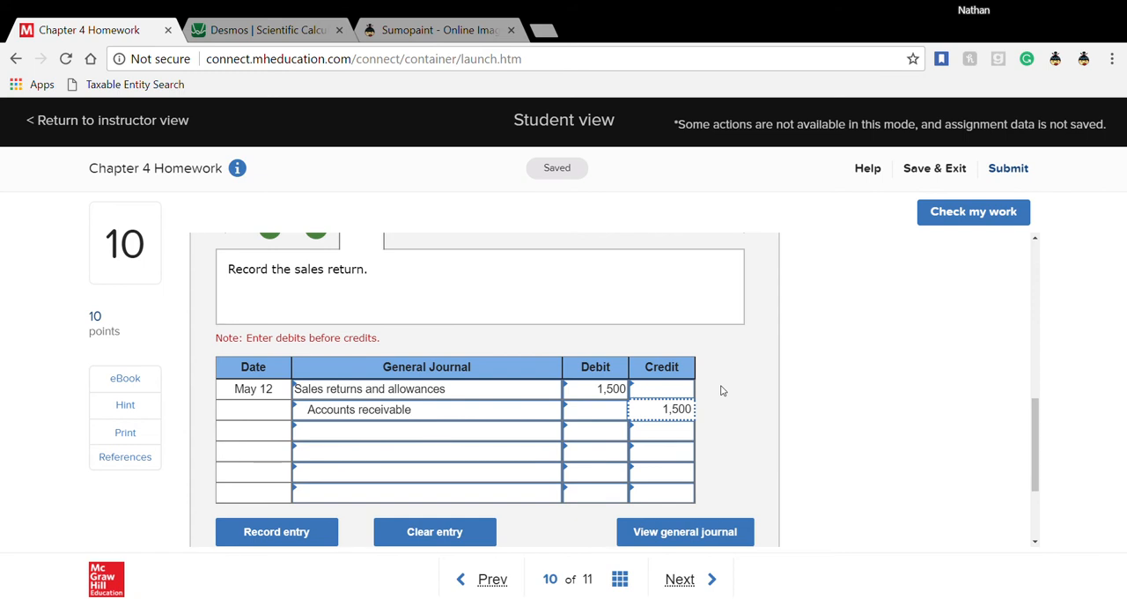
pyautogui.scroll(1, 722, 391)
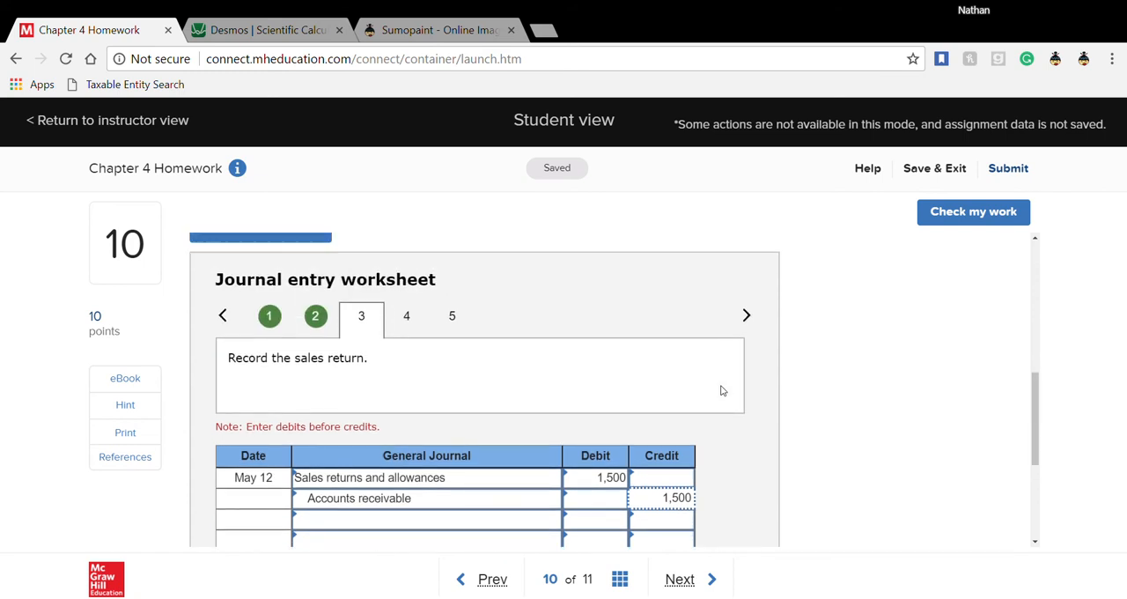
pyautogui.click(420, 317)
pyautogui.click(438, 484)
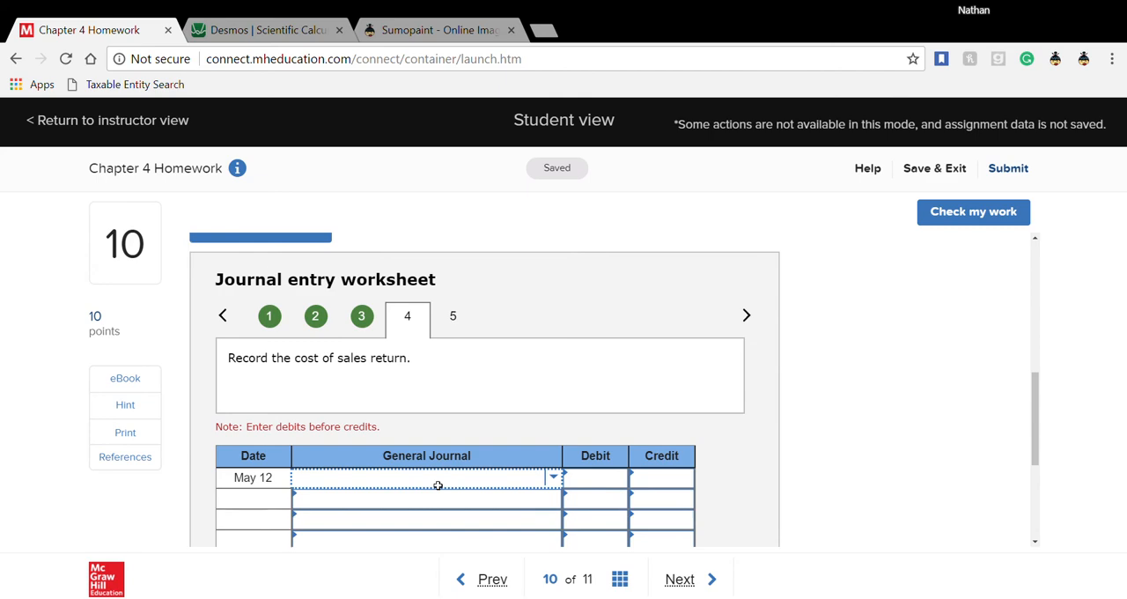
pyautogui.write('merch')
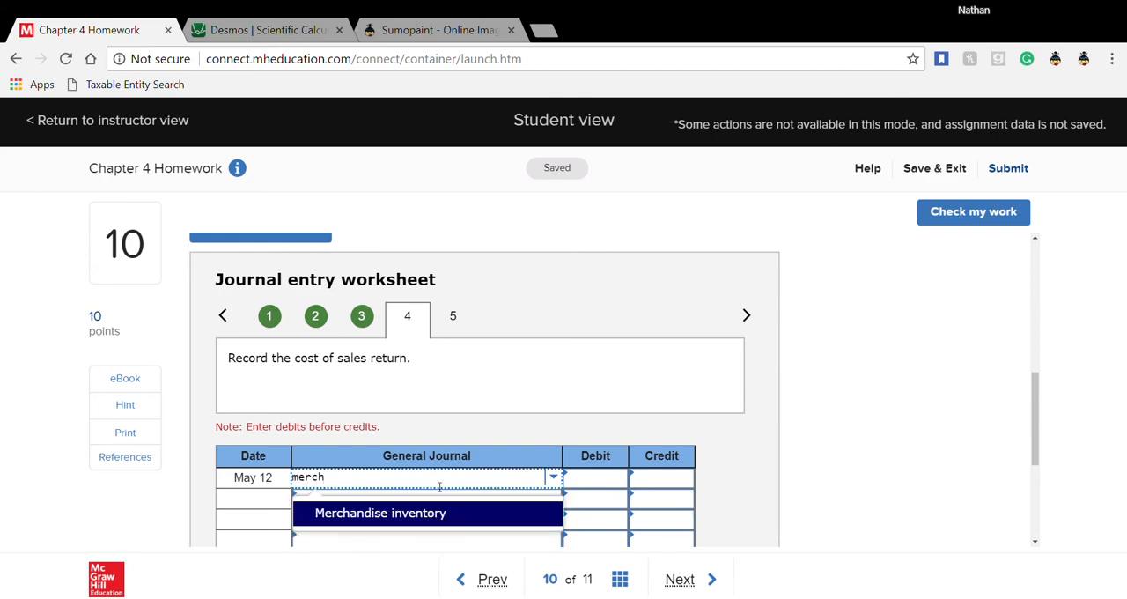
pyautogui.click(436, 514)
# - Find the cost of the returned goods in the problem text and debit Merchandise inventory for 1,005
pyautogui.scroll(2, 441, 514)
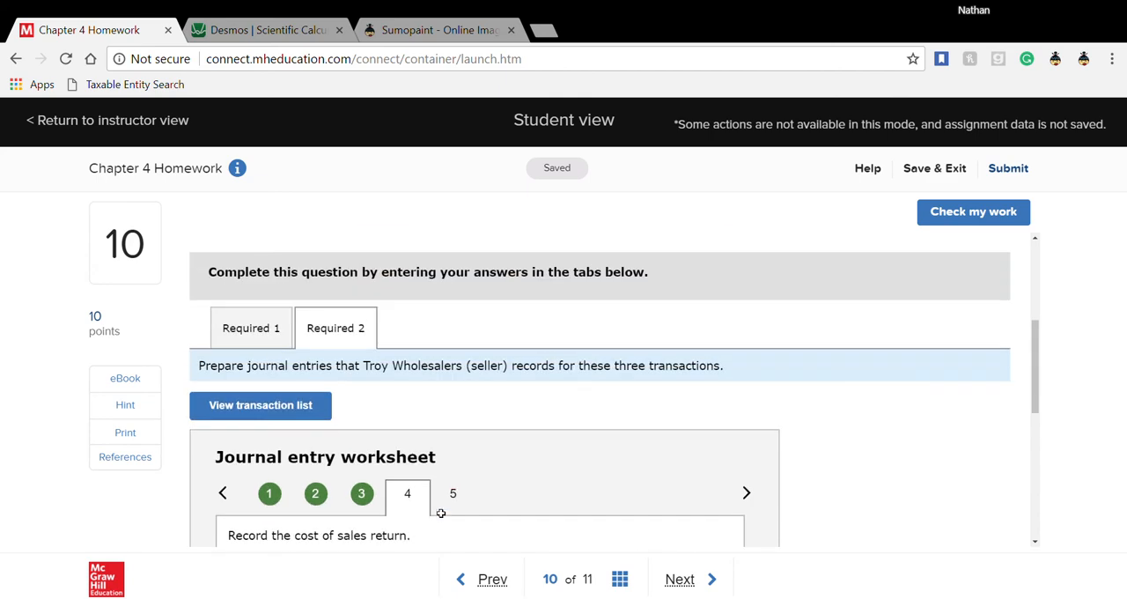
pyautogui.scroll(3, 441, 513)
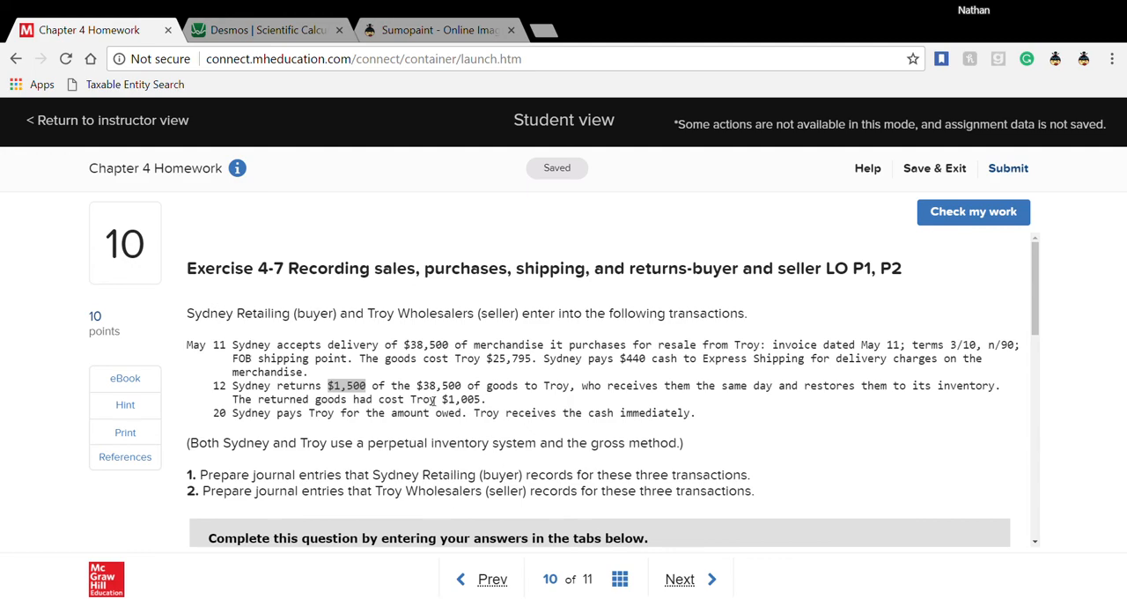
pyautogui.doubleClick(462, 399)
pyautogui.scroll(-5, 509, 471)
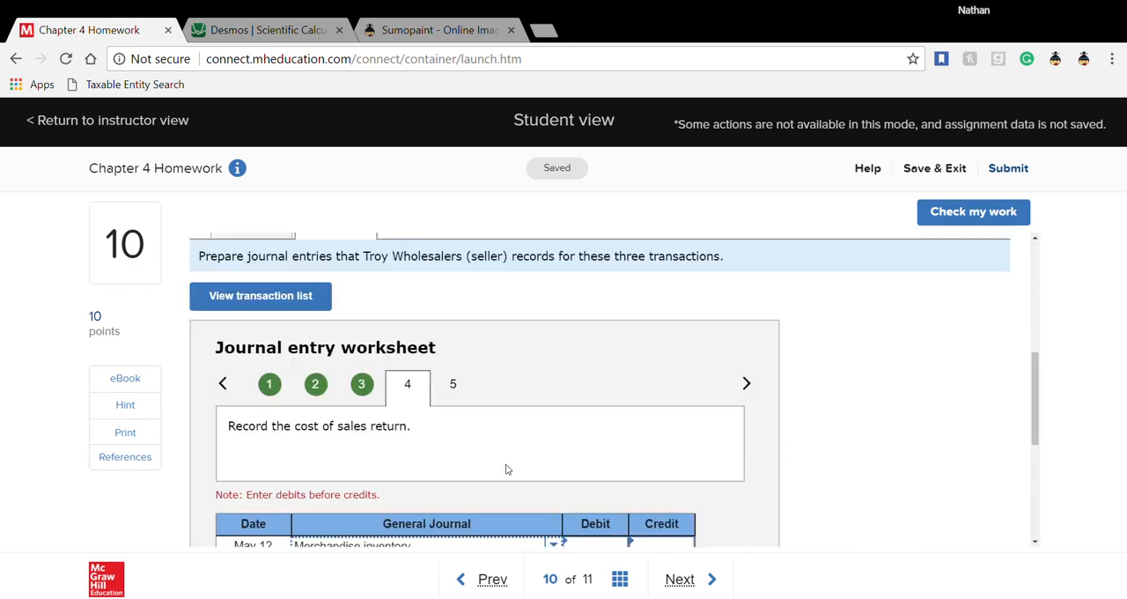
pyautogui.scroll(-2, 507, 470)
pyautogui.click(610, 398)
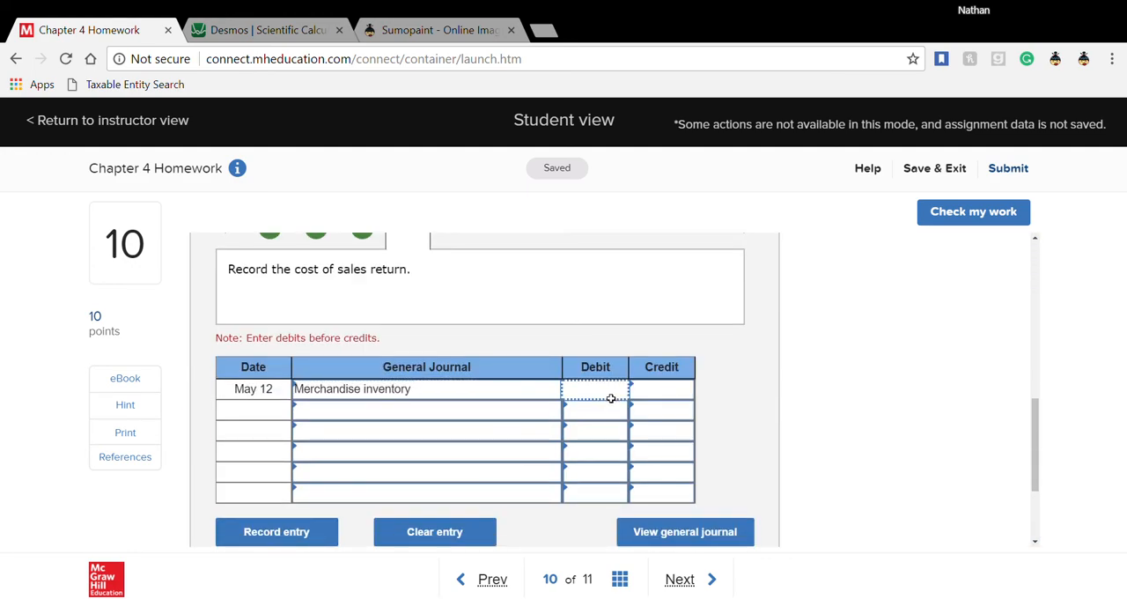
pyautogui.write('1005')
# - Add Cost of goods sold as the second account of the May 12 return cost entry with a 1,005 credit
pyautogui.click(528, 419)
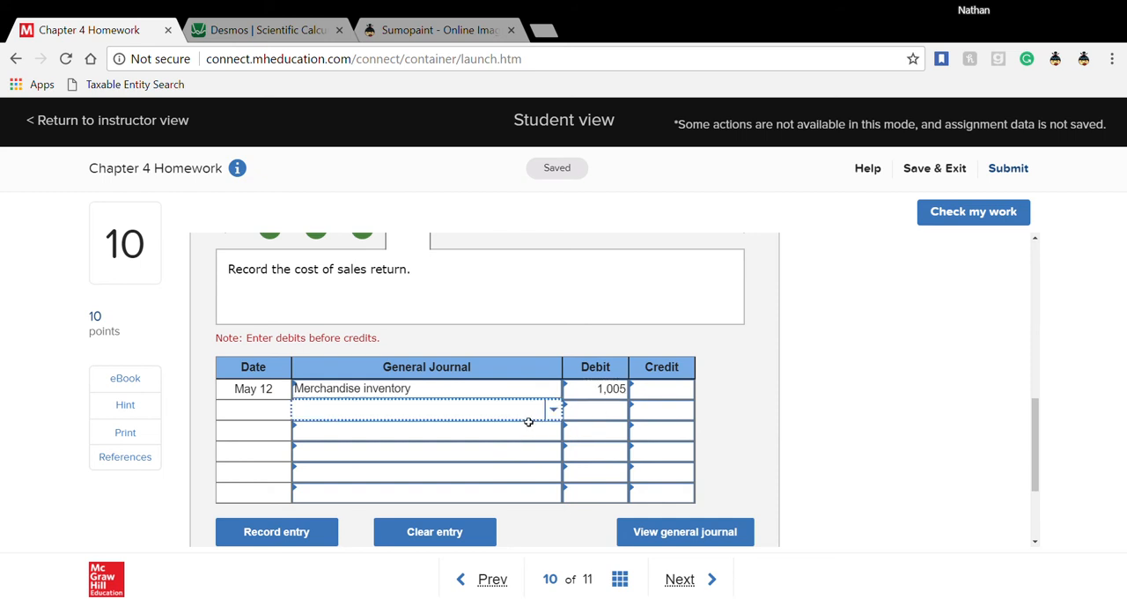
pyautogui.write('cost')
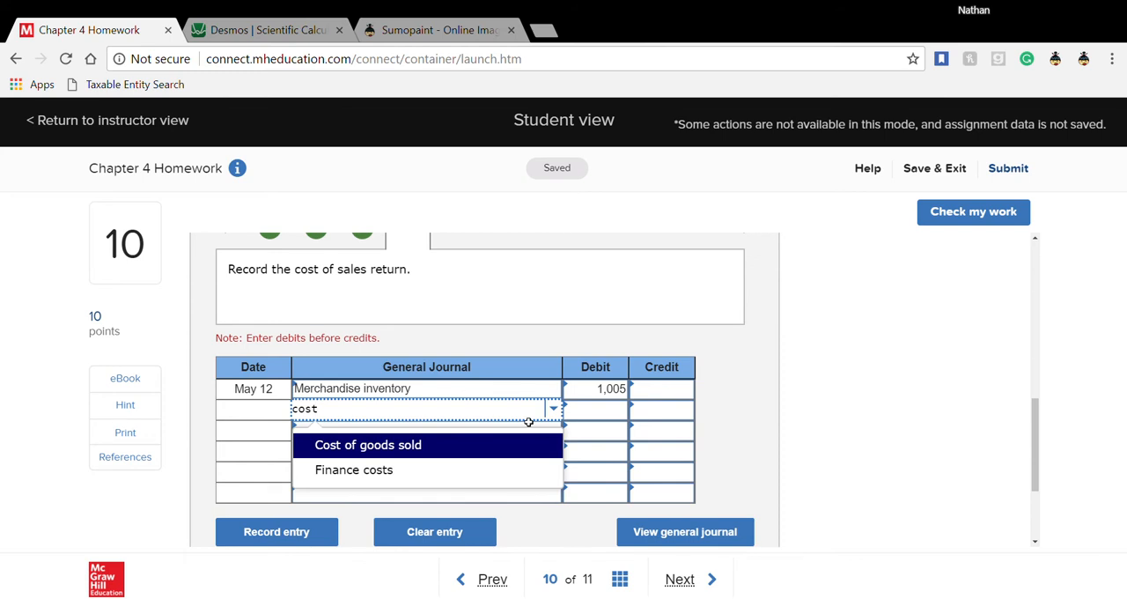
pyautogui.click(533, 425)
pyautogui.click(518, 420)
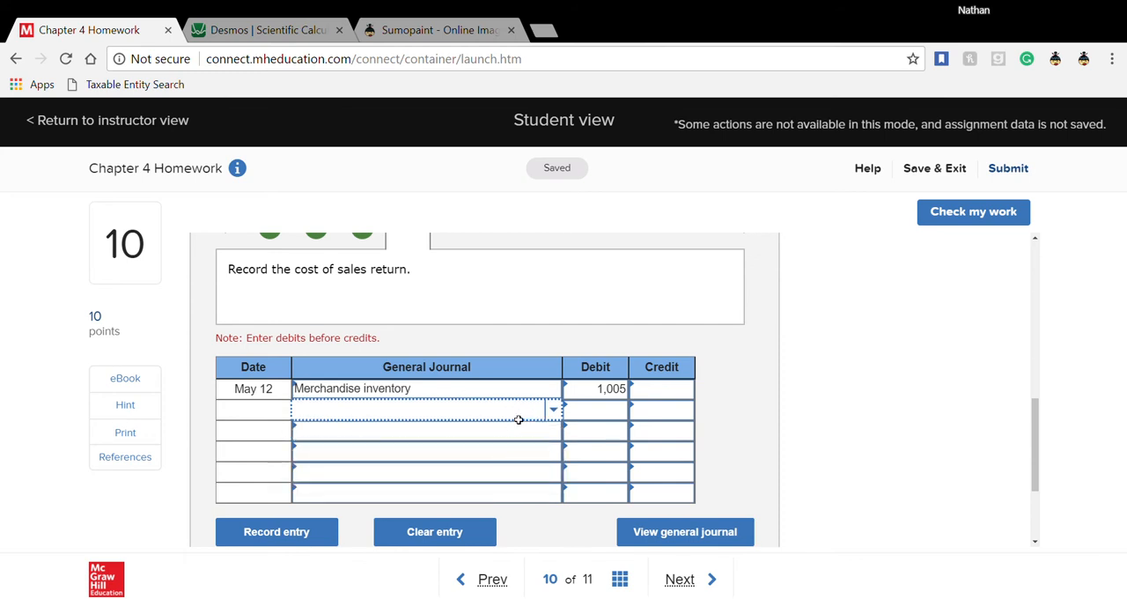
pyautogui.write('cost')
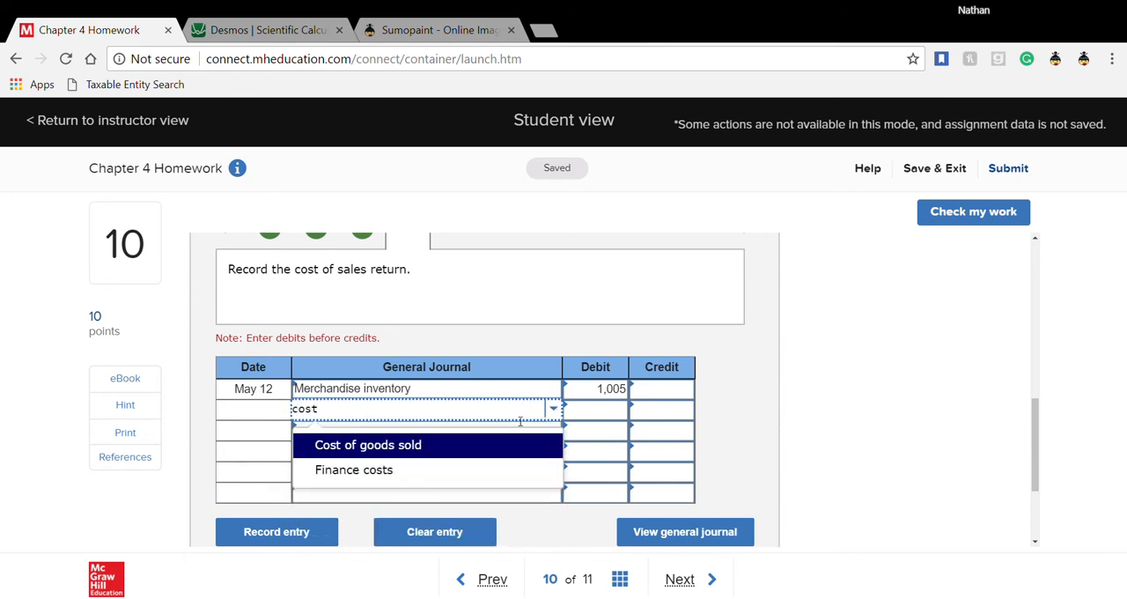
pyautogui.click(495, 461)
pyautogui.click(654, 418)
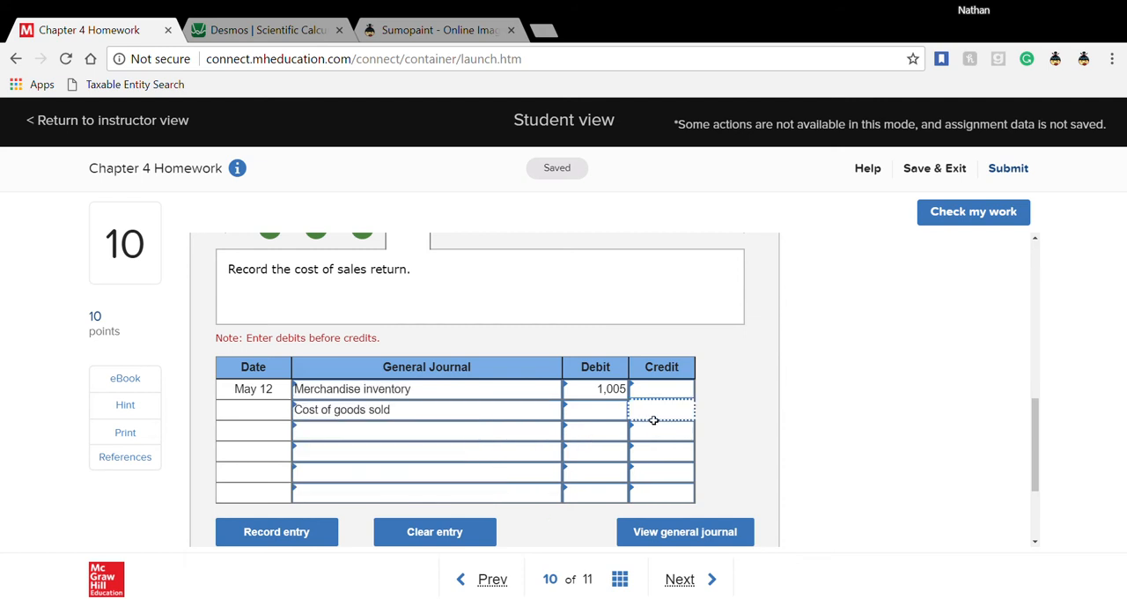
pyautogui.write('1005')
pyautogui.click(754, 441)
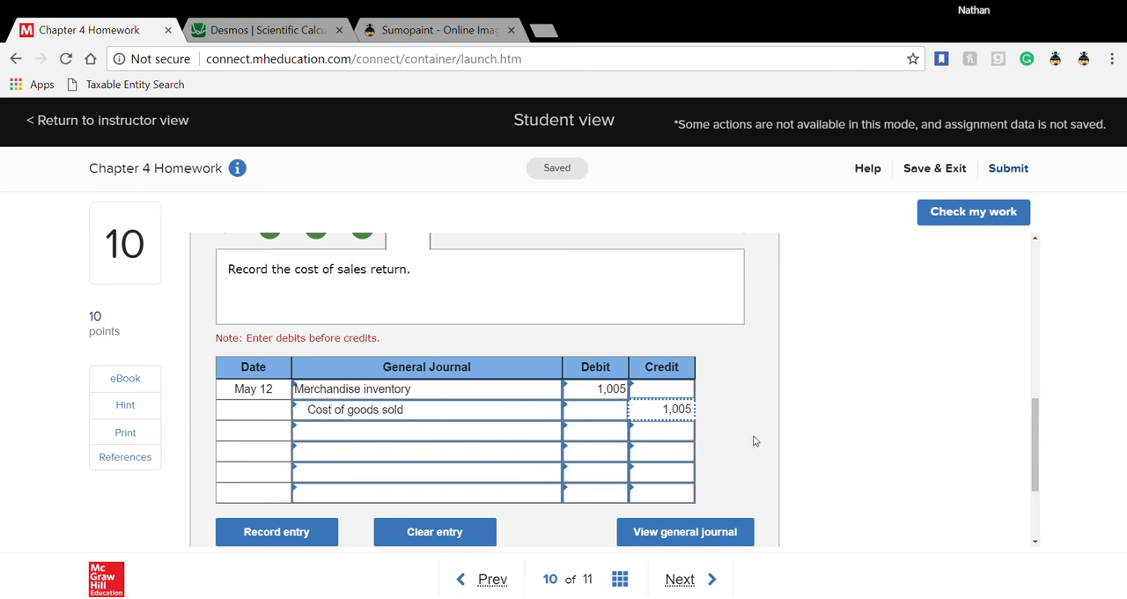
# - Open seller transaction 5, the cash collected for credit sales, and set Cash as the first May 20 account
pyautogui.scroll(2, 754, 440)
pyautogui.scroll(-2, 754, 440)
pyautogui.scroll(1, 754, 440)
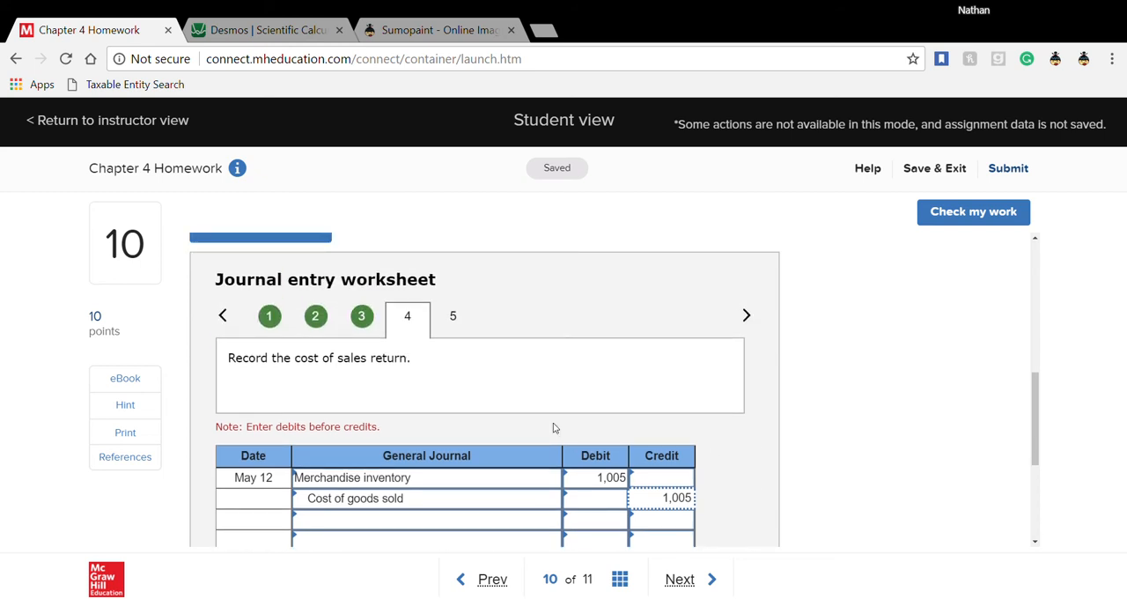
pyautogui.click(459, 319)
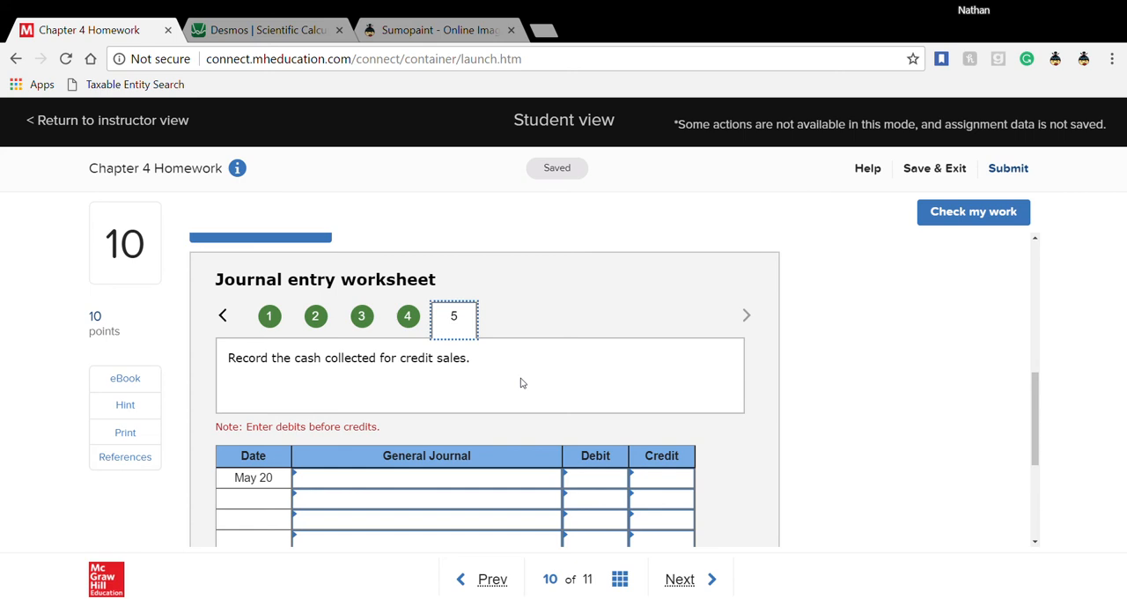
pyautogui.scroll(-1, 520, 383)
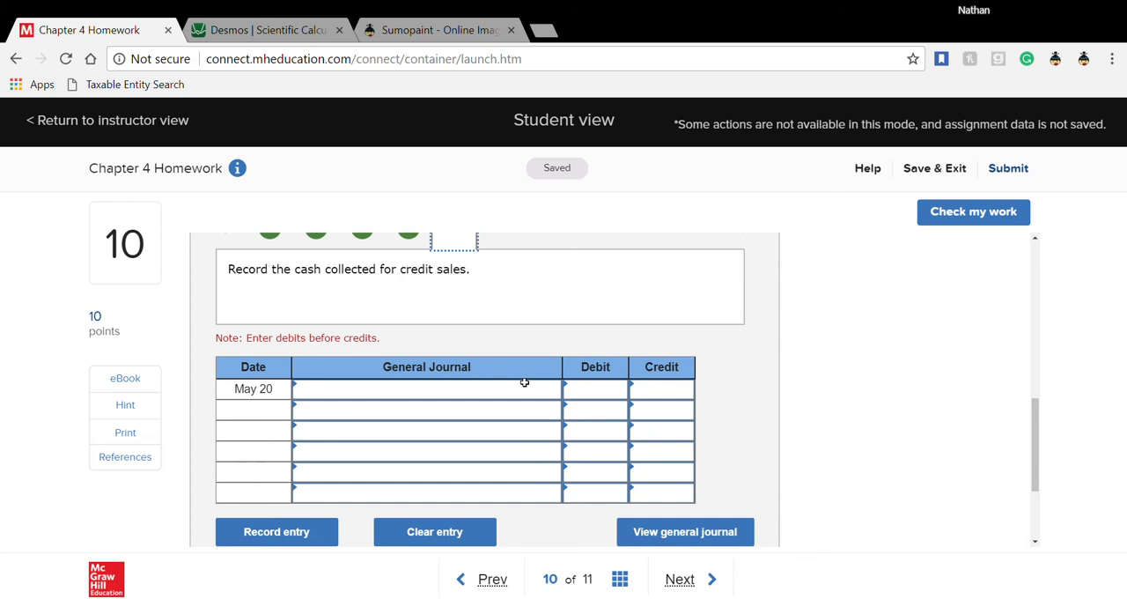
pyautogui.click(442, 396)
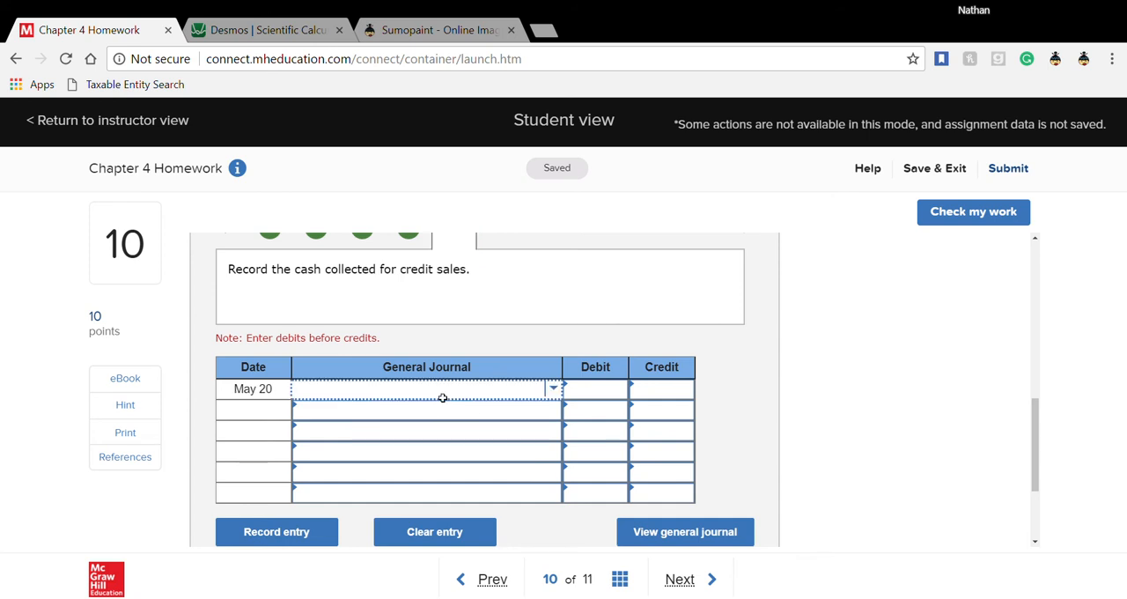
pyautogui.click(560, 398)
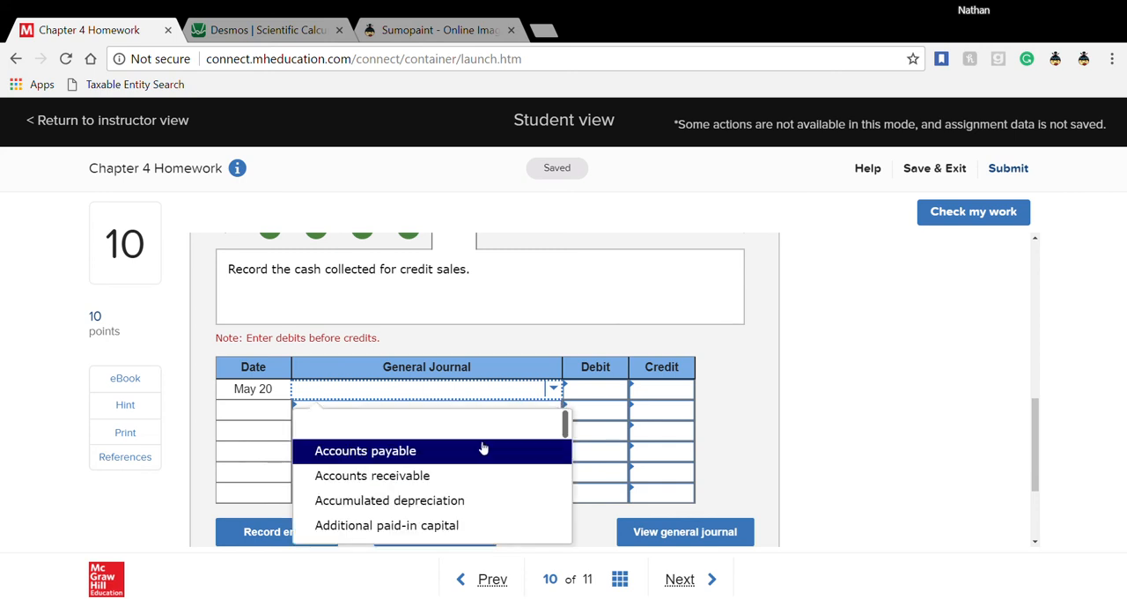
pyautogui.scroll(-3, 465, 477)
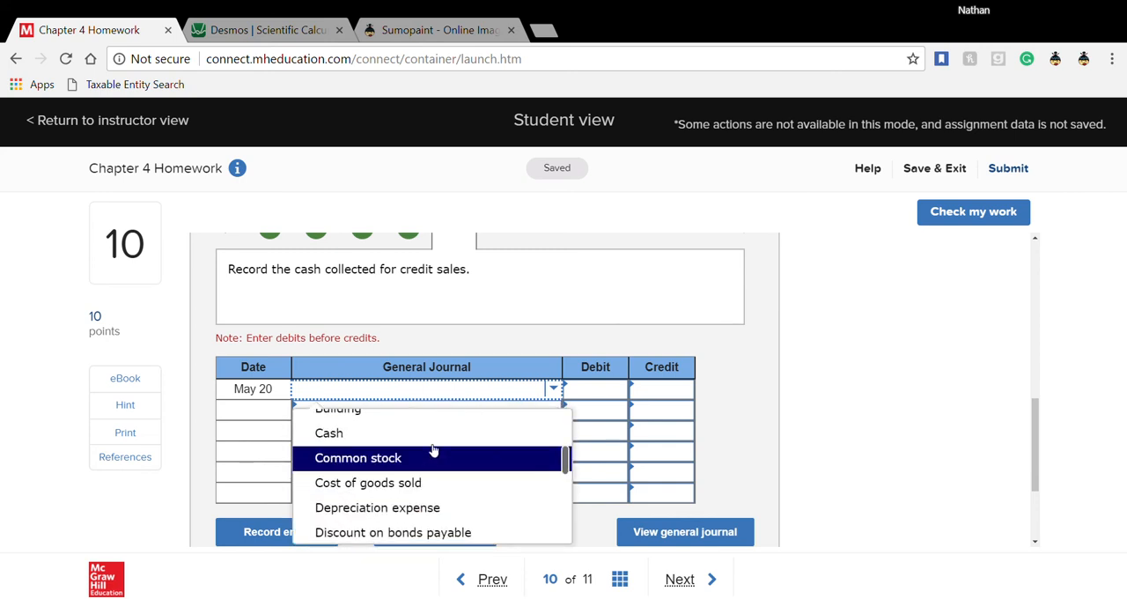
pyautogui.click(432, 440)
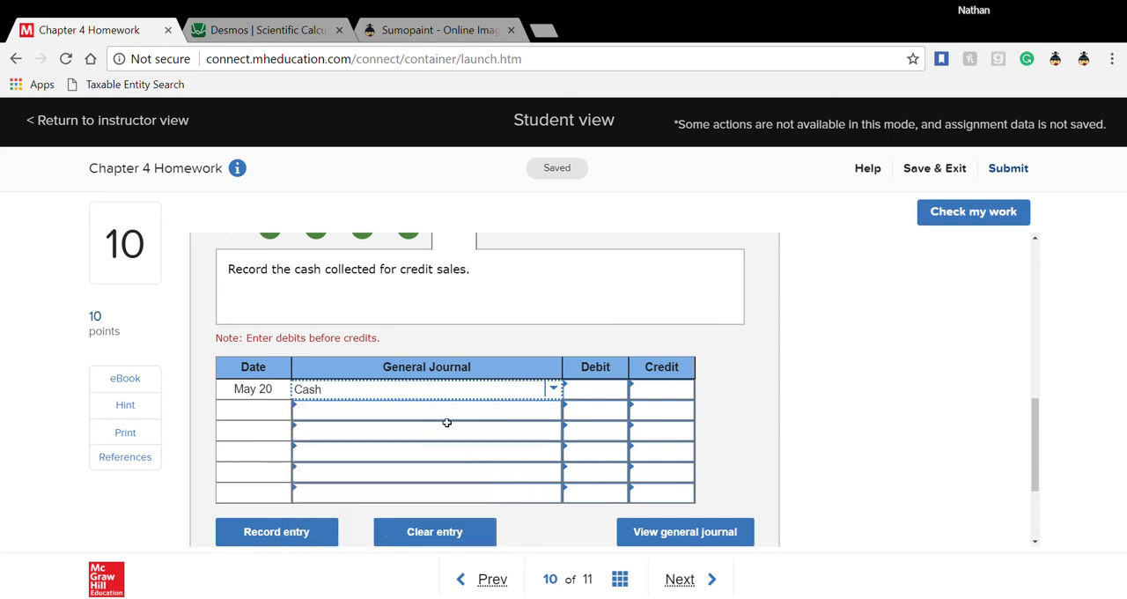
# - Add Sales discounts as the second account and Accounts receivable as the third account of the May 20 entry
pyautogui.click(447, 433)
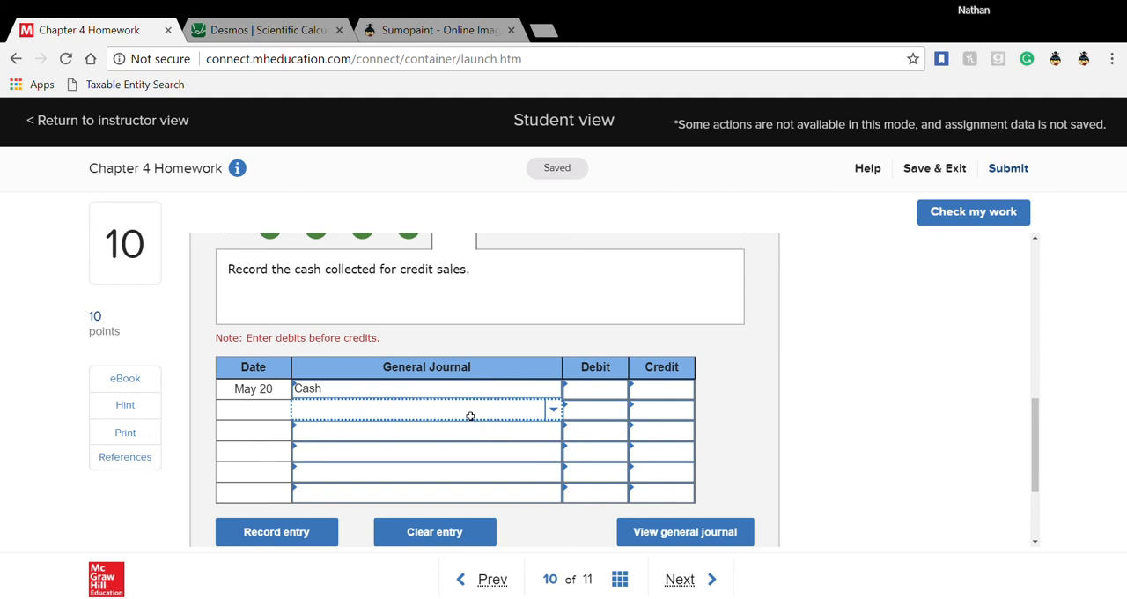
pyautogui.click(557, 413)
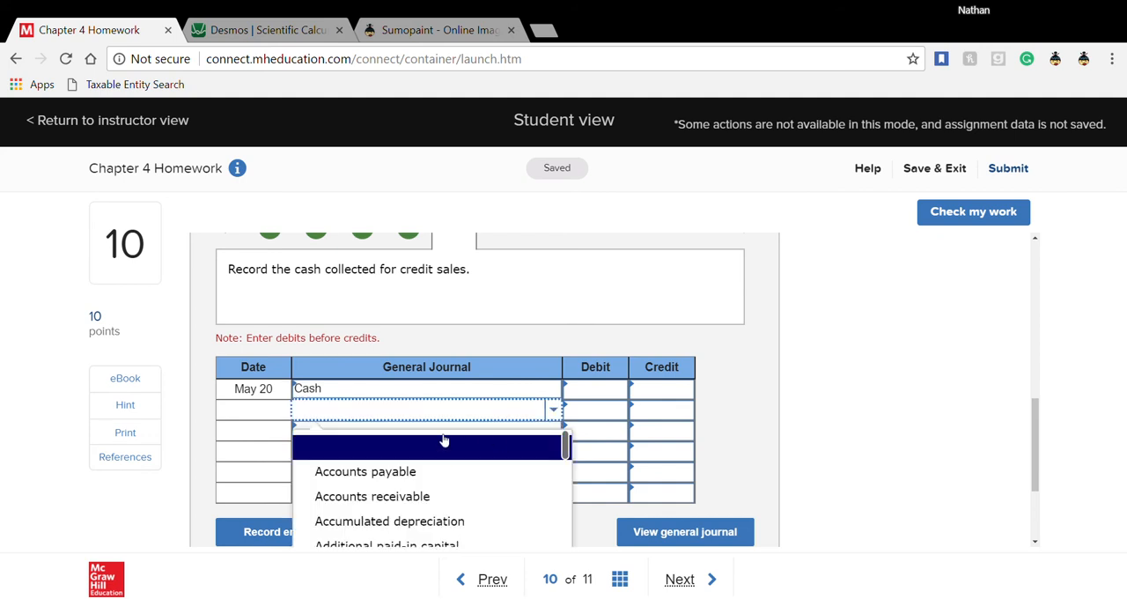
pyautogui.write('sal')
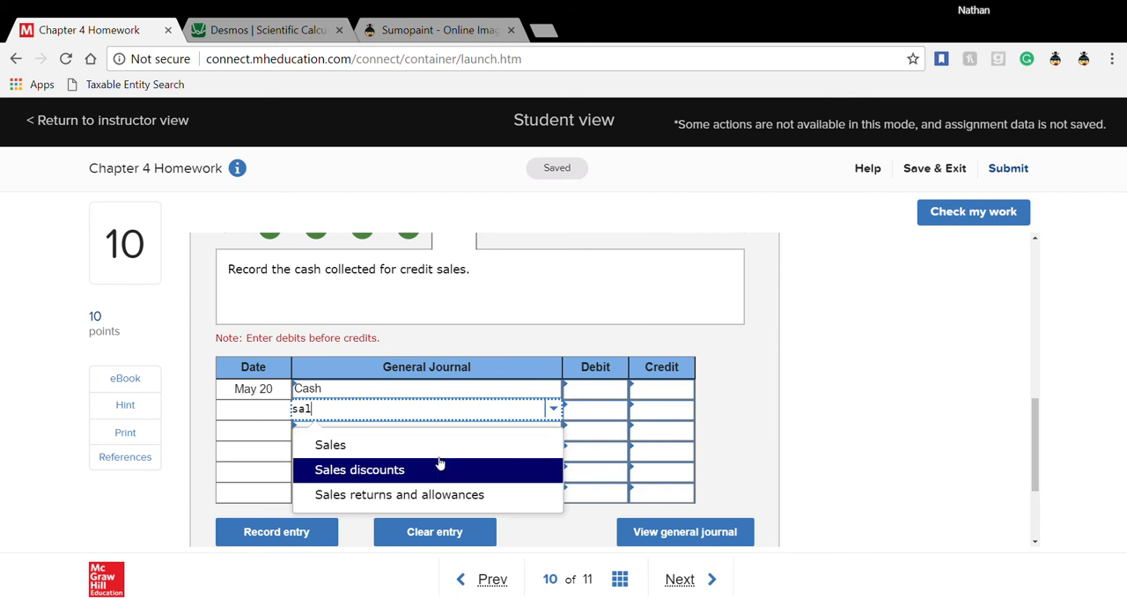
pyautogui.click(438, 462)
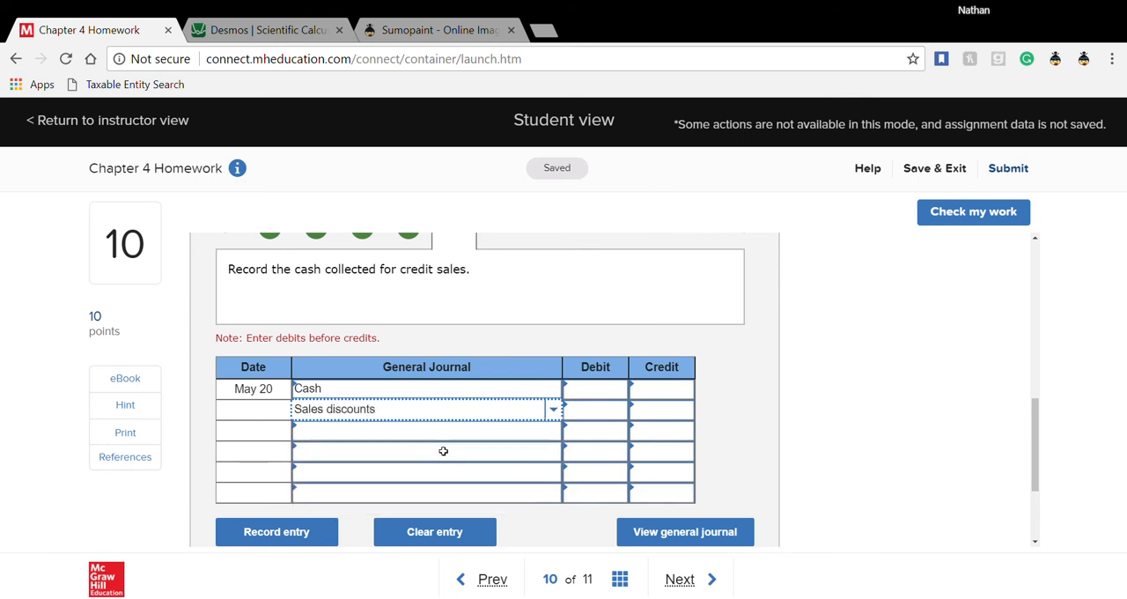
pyautogui.click(452, 437)
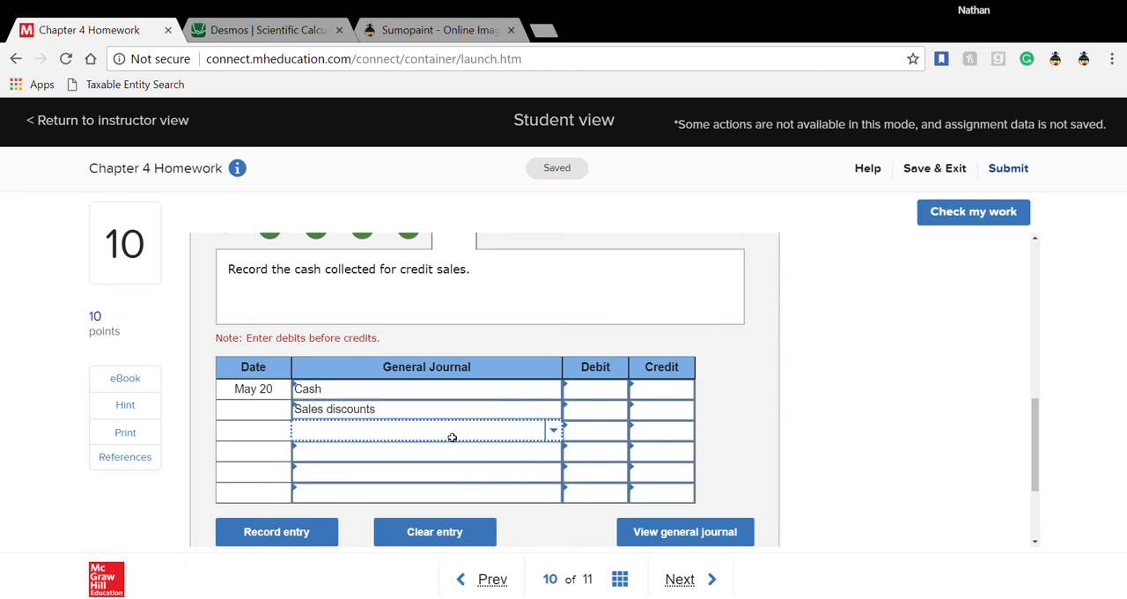
pyautogui.write('acc')
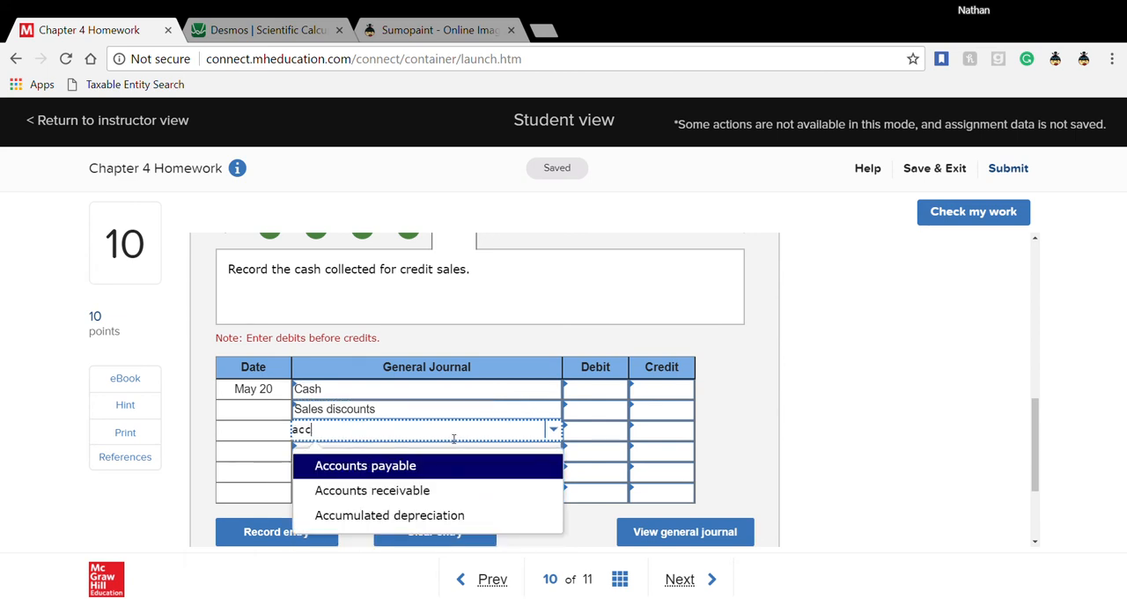
pyautogui.click(425, 488)
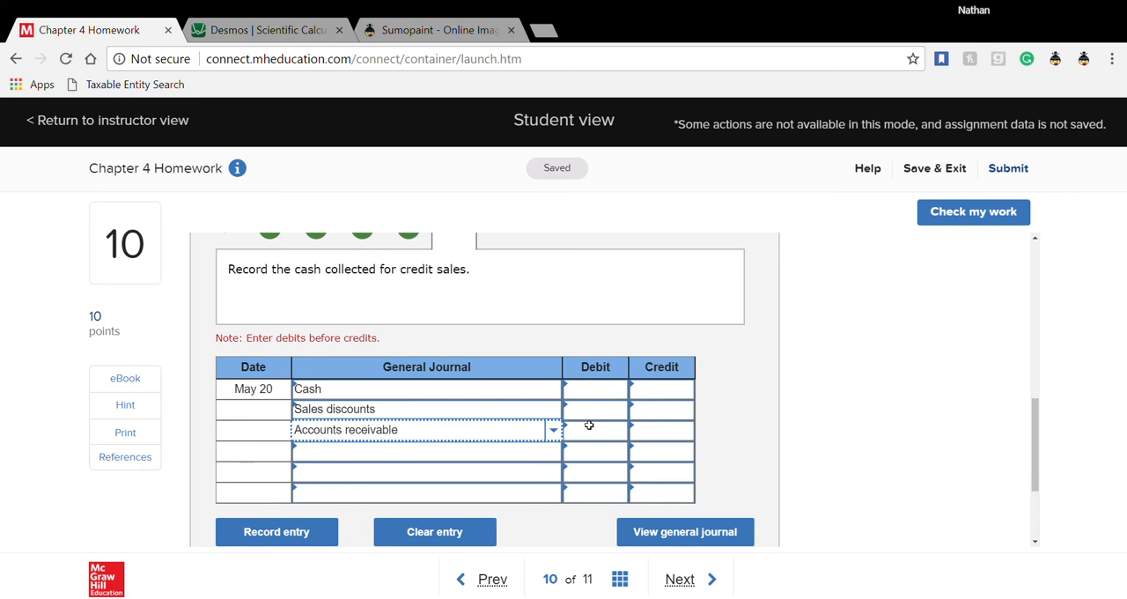
# - Switch to the buyer's entries in Required 1, saving the seller worksheet
pyautogui.scroll(2, 589, 426)
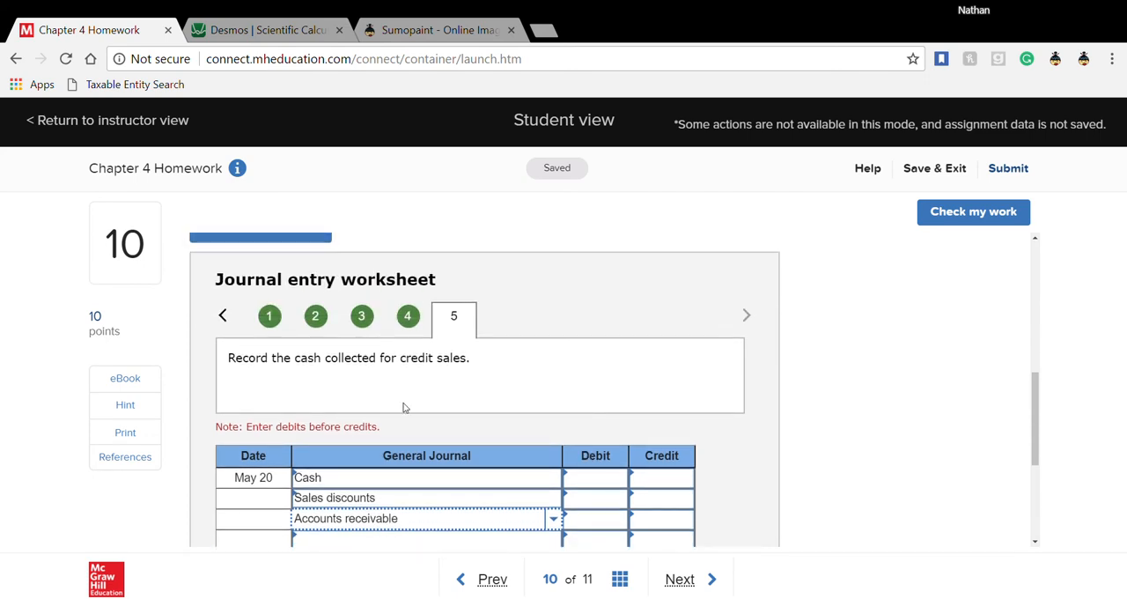
pyautogui.scroll(-3, 391, 425)
pyautogui.click(482, 519)
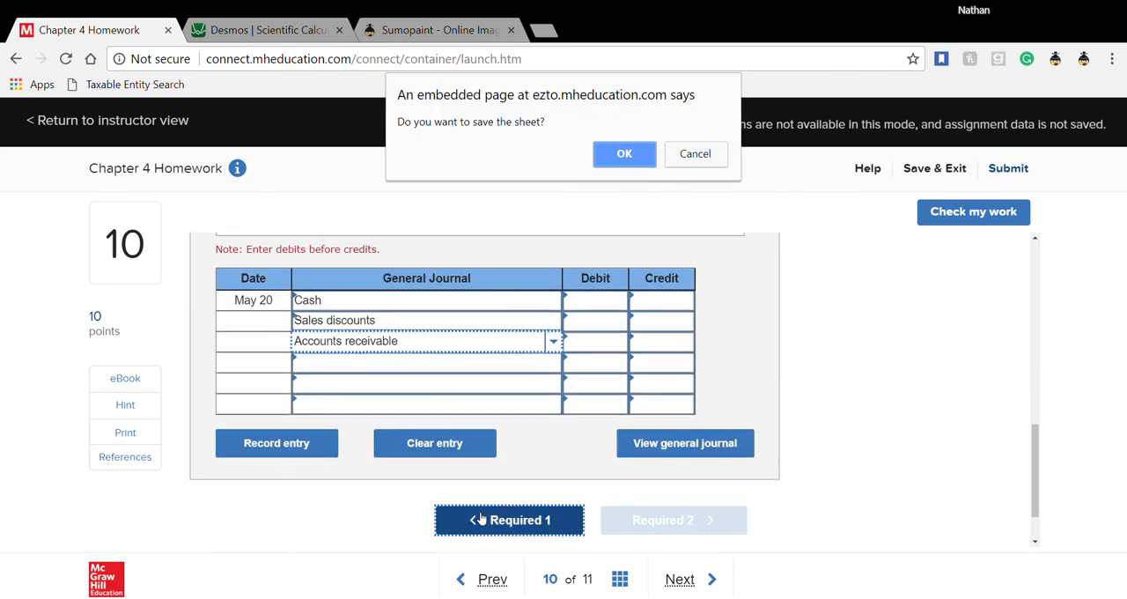
pyautogui.click(634, 156)
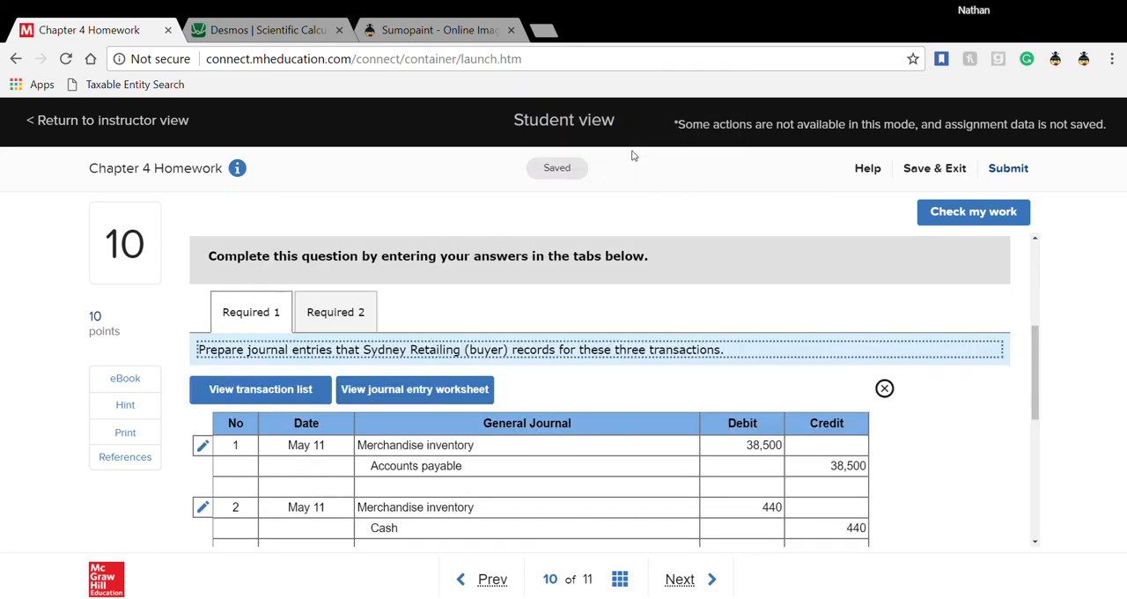
# - Close the buyer's general journal view and examine the accounts and amounts in the buyer's May 20 payment entry, transaction 4
pyautogui.click(887, 390)
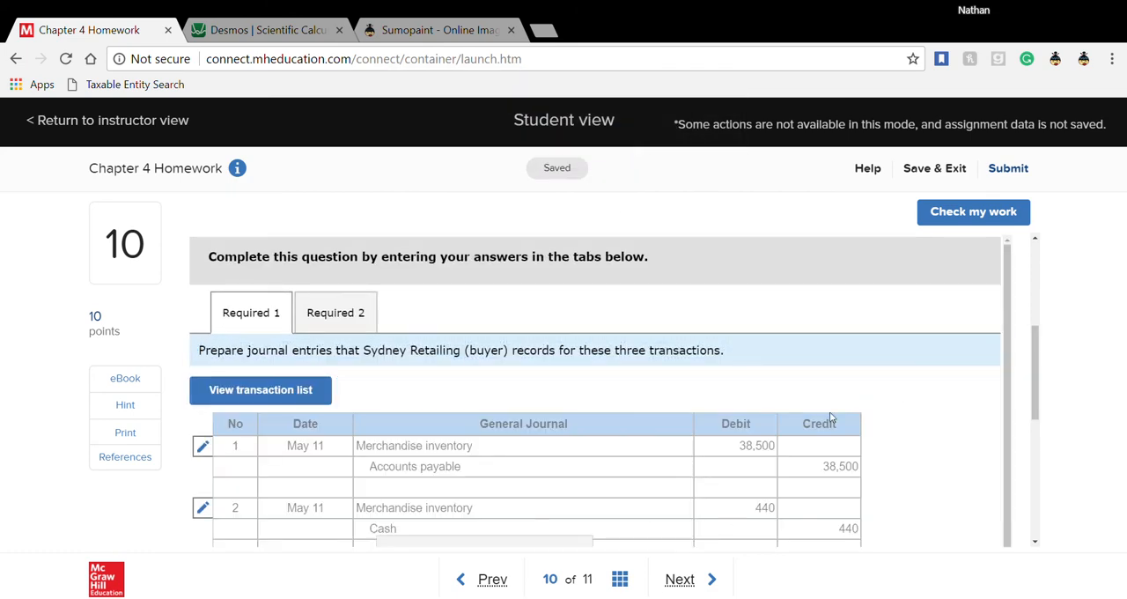
pyautogui.scroll(1, 657, 476)
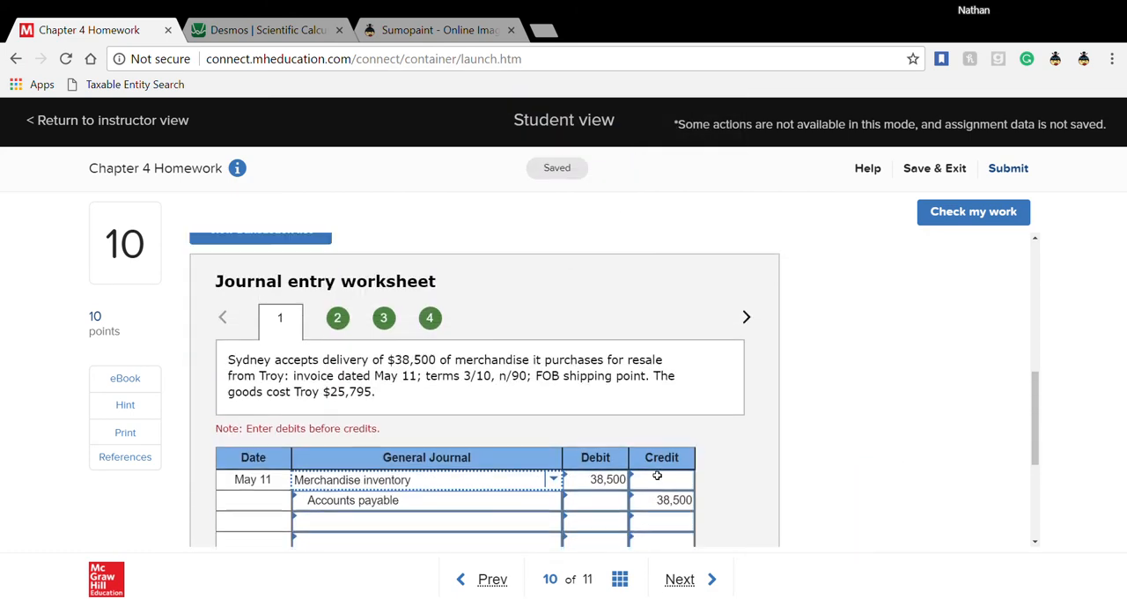
pyautogui.click(430, 318)
pyautogui.scroll(-1, 604, 449)
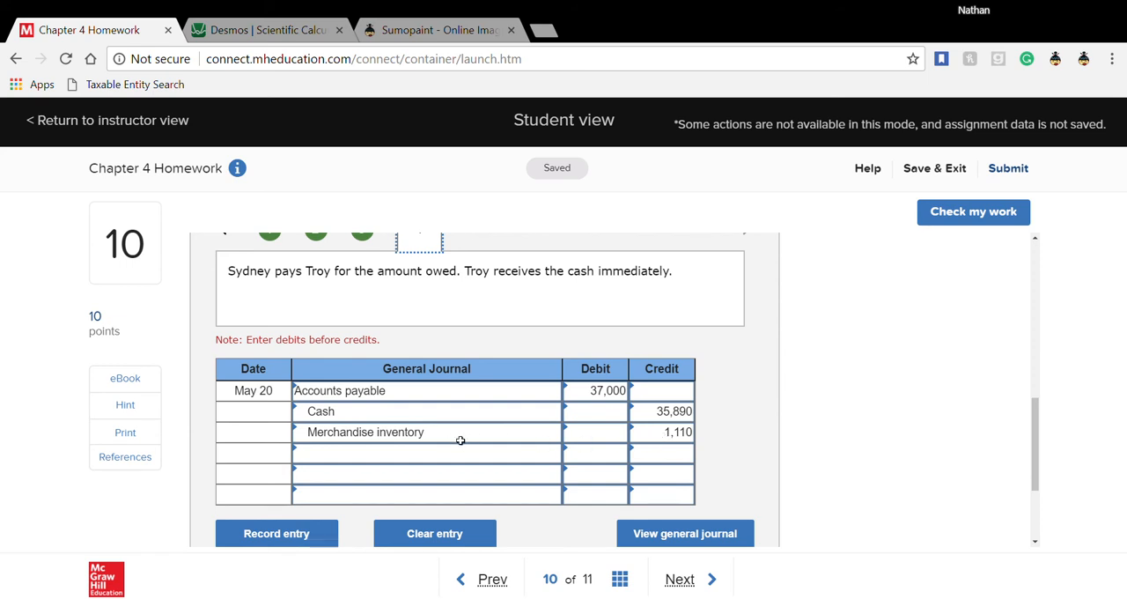
pyautogui.scroll(2, 461, 441)
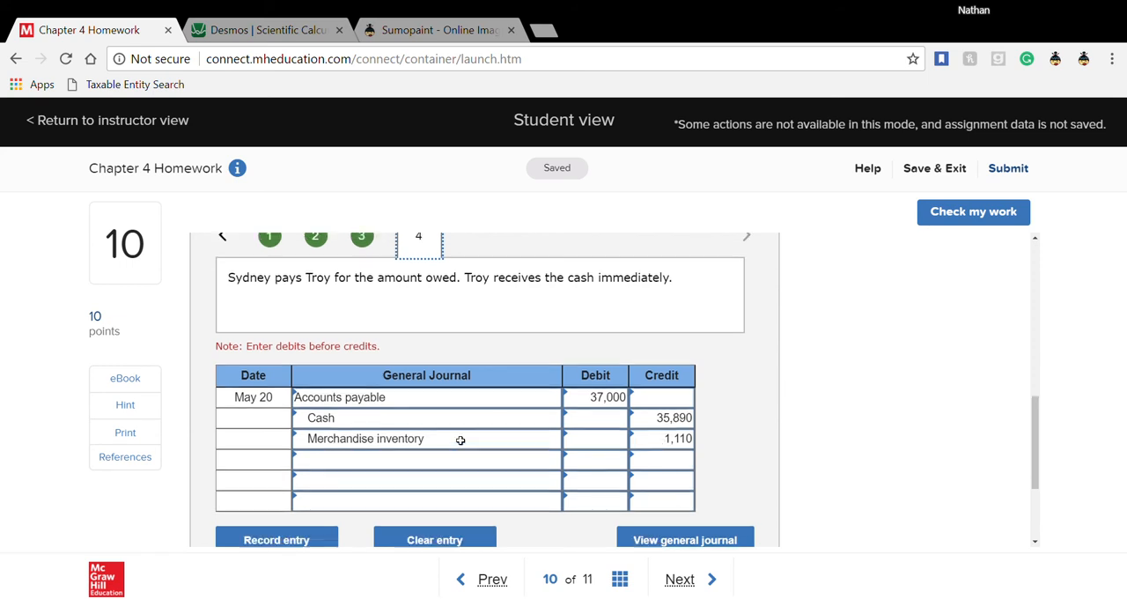
# - Return to the seller's entries in Required 2, close the general journal view and open transaction 5, the cash collected for credit sales
pyautogui.scroll(-2, 461, 440)
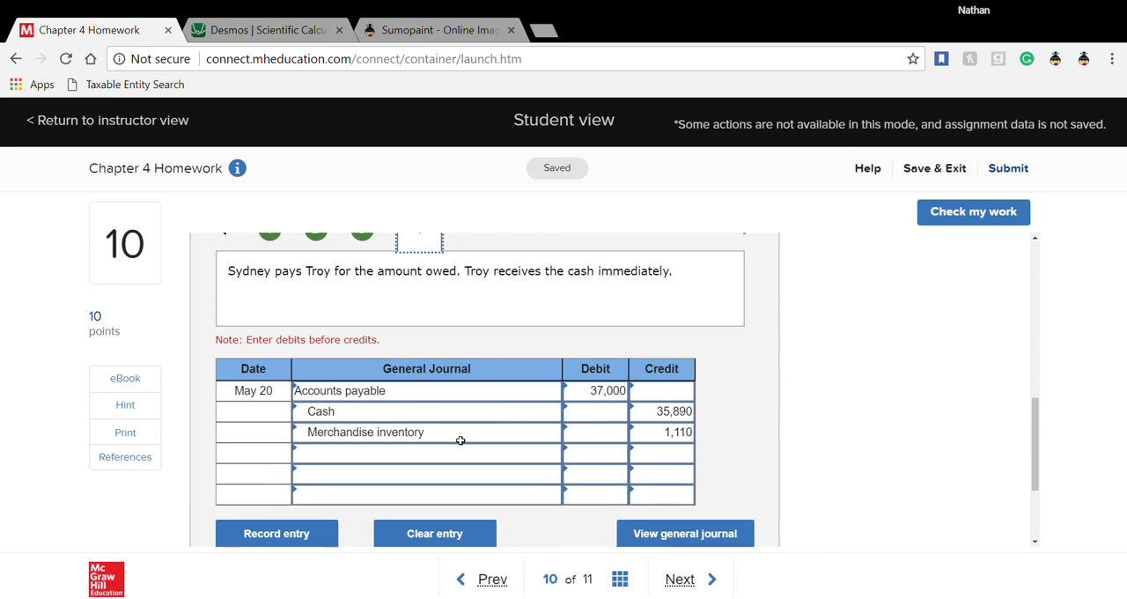
pyautogui.scroll(-1, 534, 468)
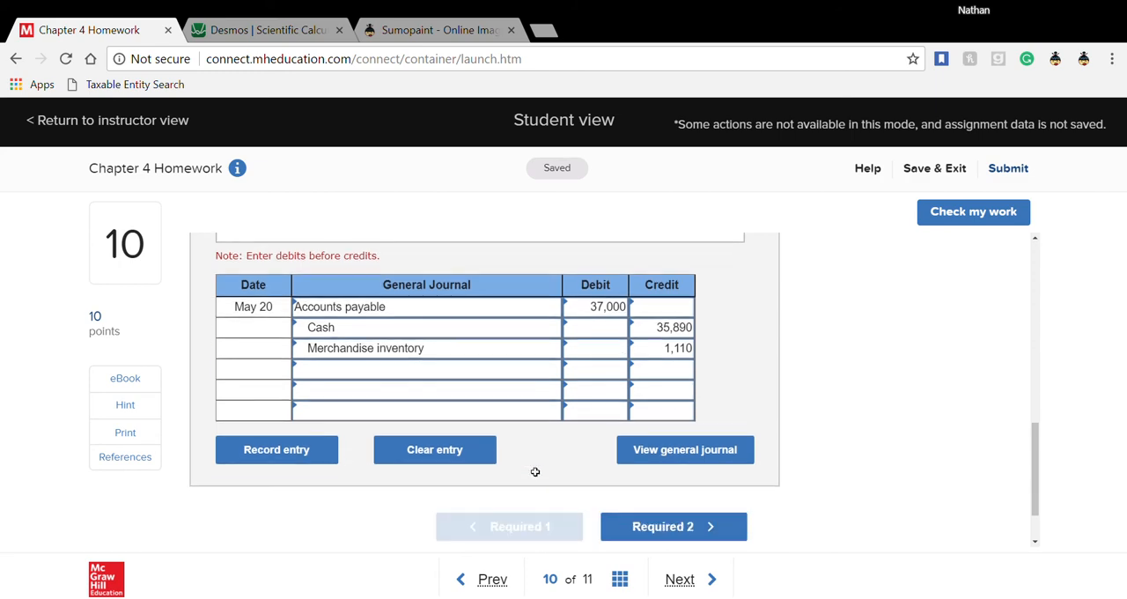
pyautogui.click(619, 518)
pyautogui.scroll(-1, 618, 518)
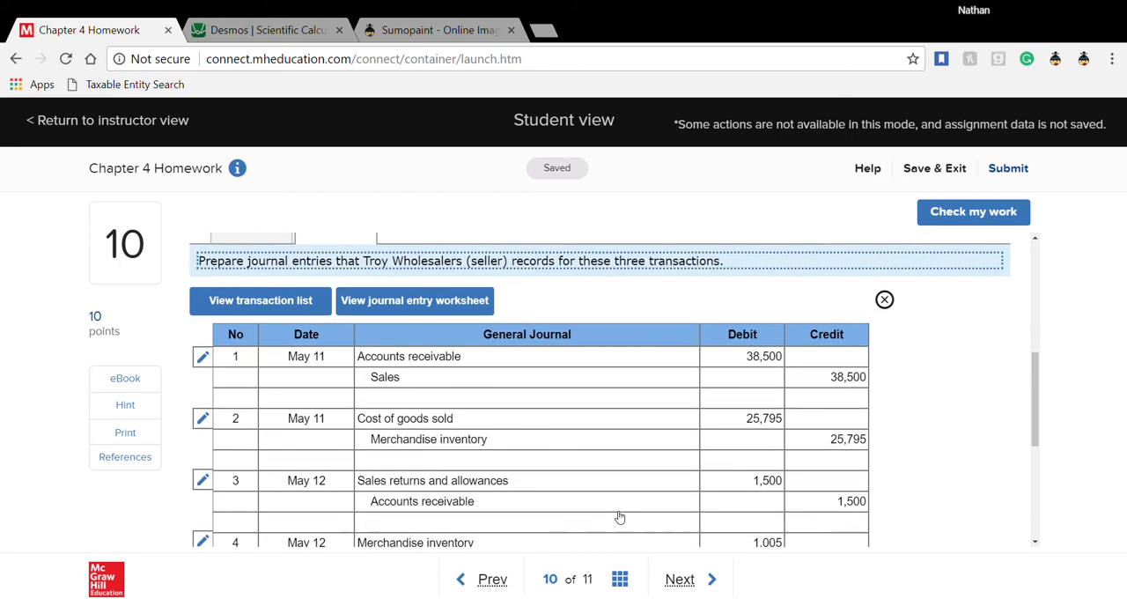
pyautogui.click(888, 301)
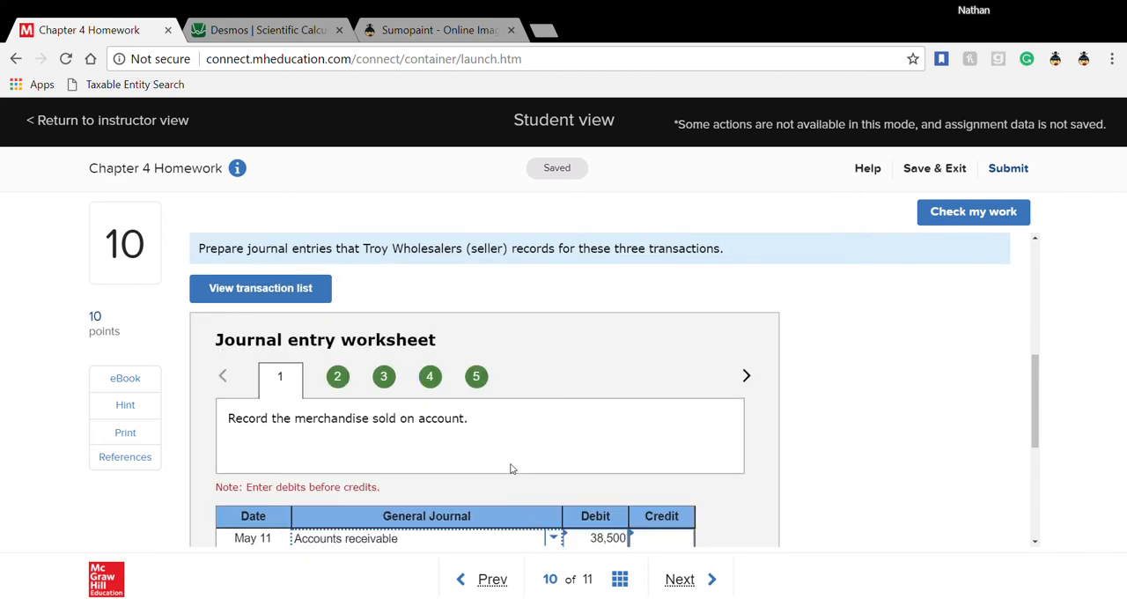
pyautogui.scroll(-3, 510, 468)
pyautogui.scroll(2, 511, 468)
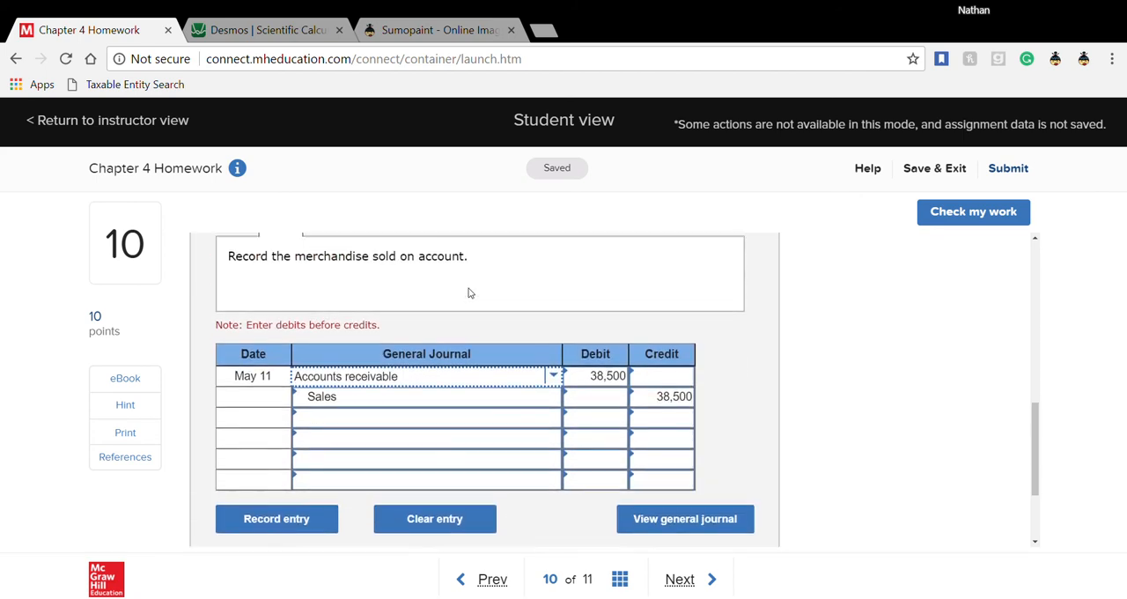
pyautogui.click(475, 288)
pyautogui.scroll(-1, 506, 414)
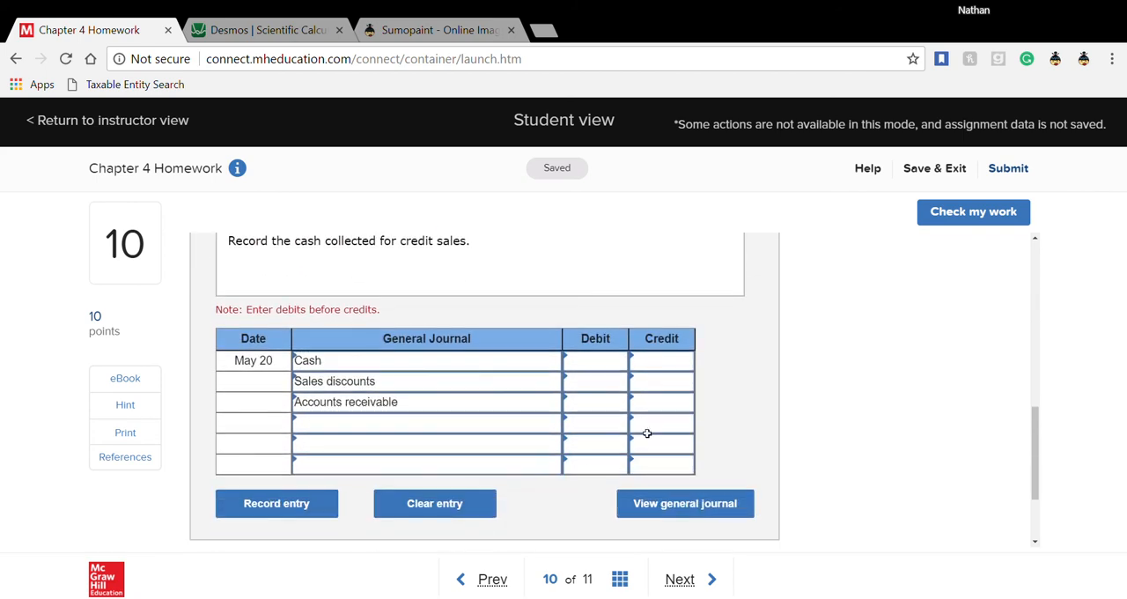
# - In the seller's May 20 entry, credit Accounts receivable 37,000 and debit Sales discounts 1,110
pyautogui.click(654, 409)
pyautogui.write('37000')
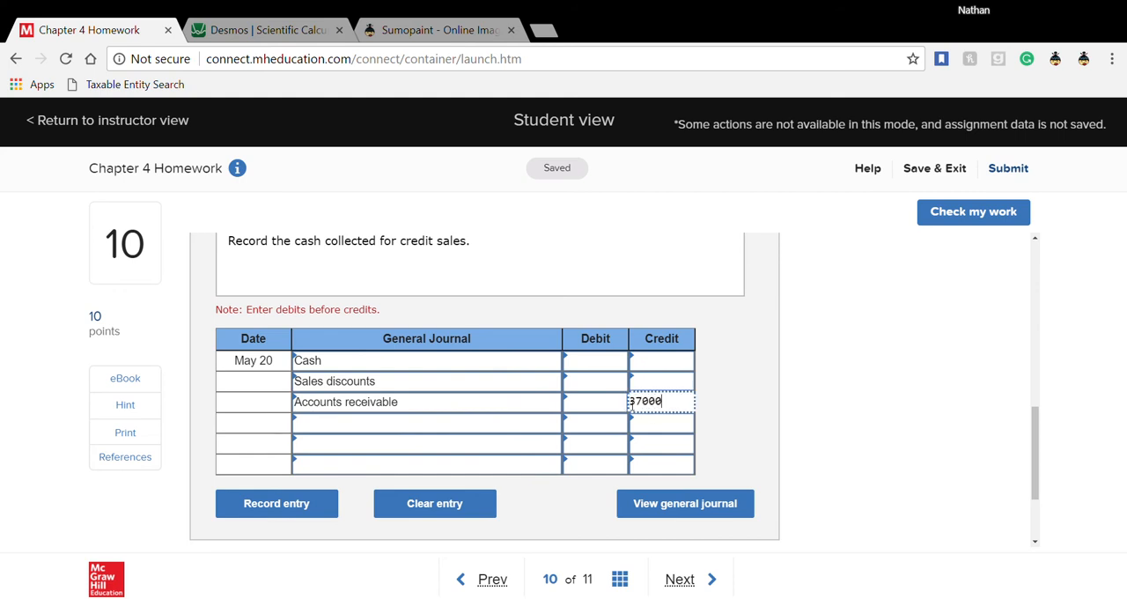
pyautogui.click(599, 376)
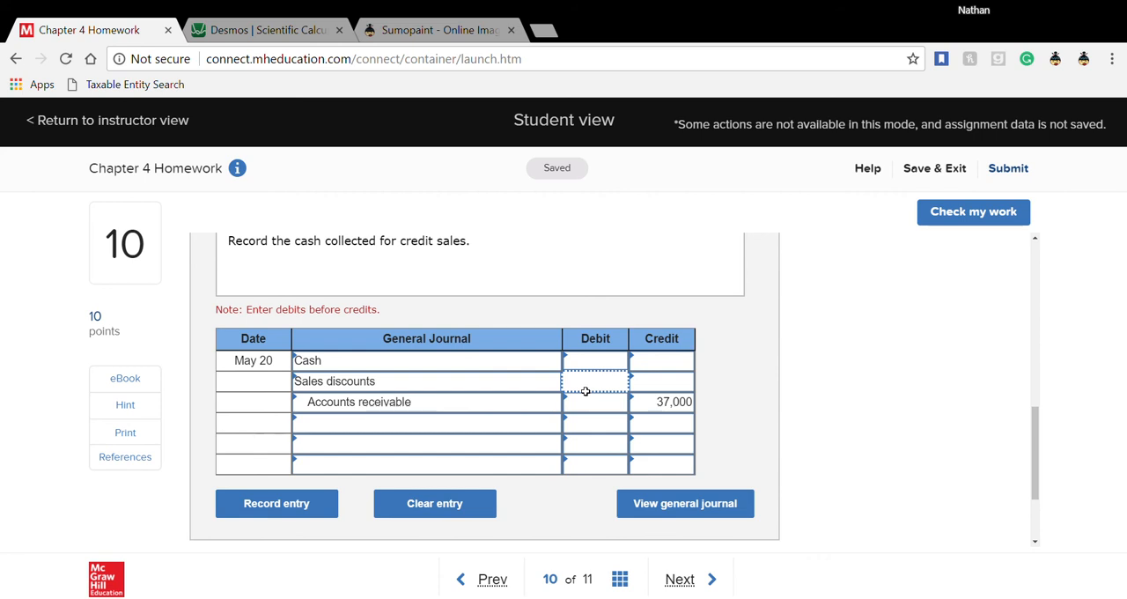
pyautogui.write('1,11')
pyautogui.write('0')
# - Look up the discounted amount in the Desmos calculator and debit Cash 35,890 in the seller's May 20 entry
pyautogui.click(593, 362)
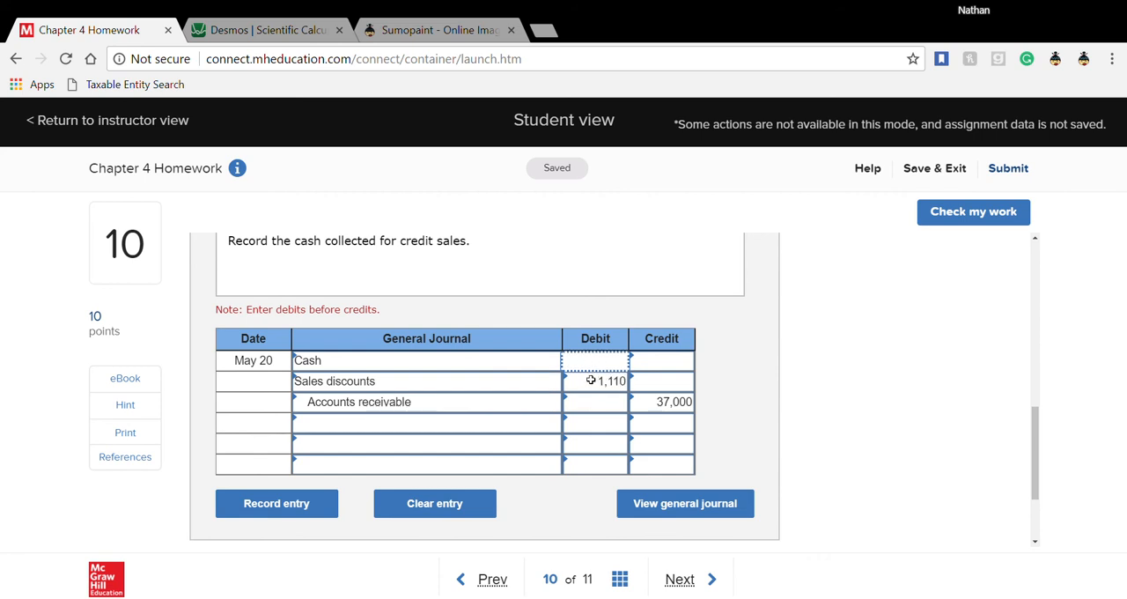
pyautogui.click(247, 28)
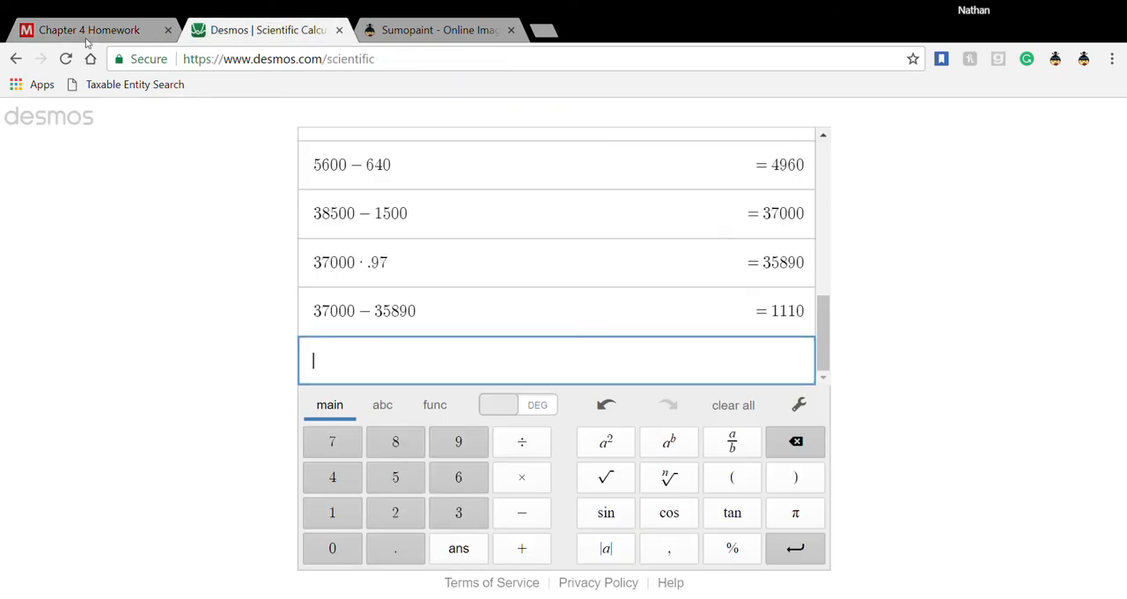
pyautogui.click(46, 32)
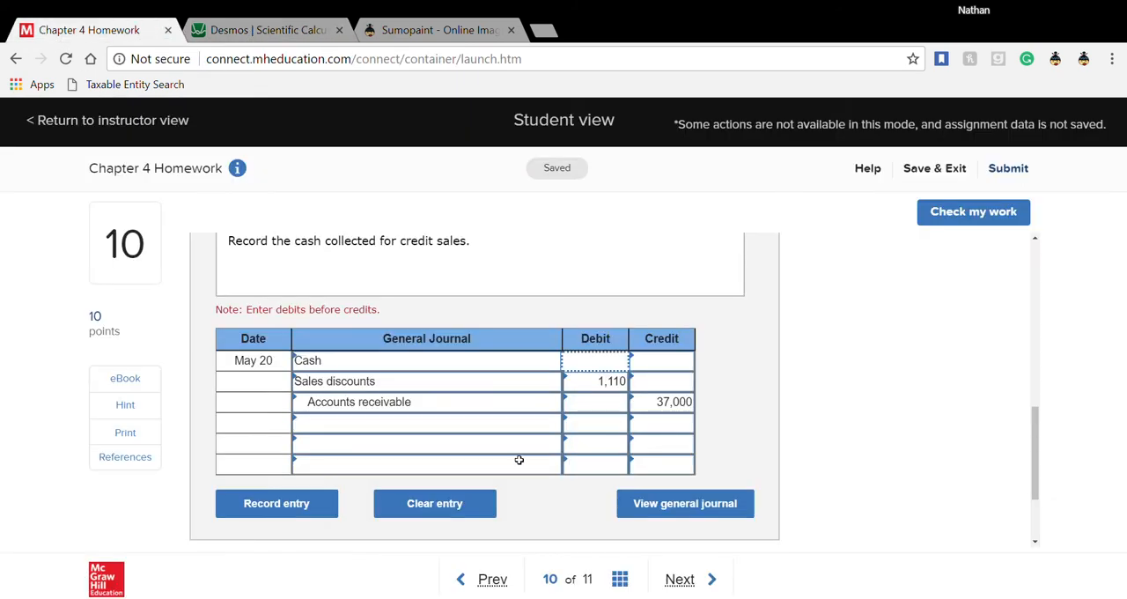
pyautogui.write('35,890')
pyautogui.click(722, 436)
# - Check the work on question 10 and review the marking of the seller's journal entries
pyautogui.click(958, 215)
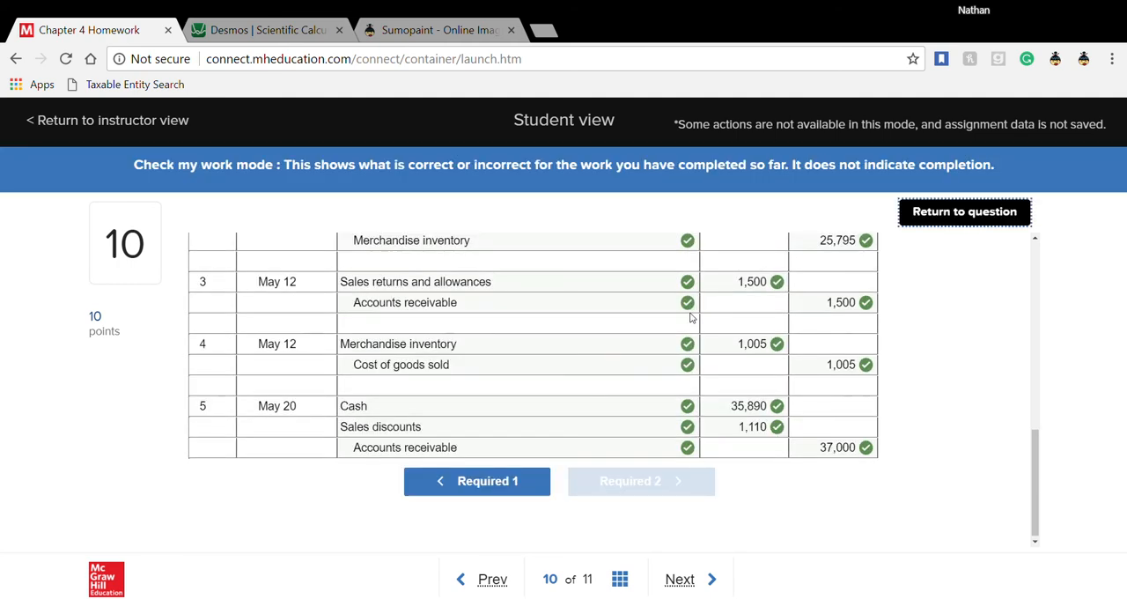
pyautogui.scroll(4, 691, 318)
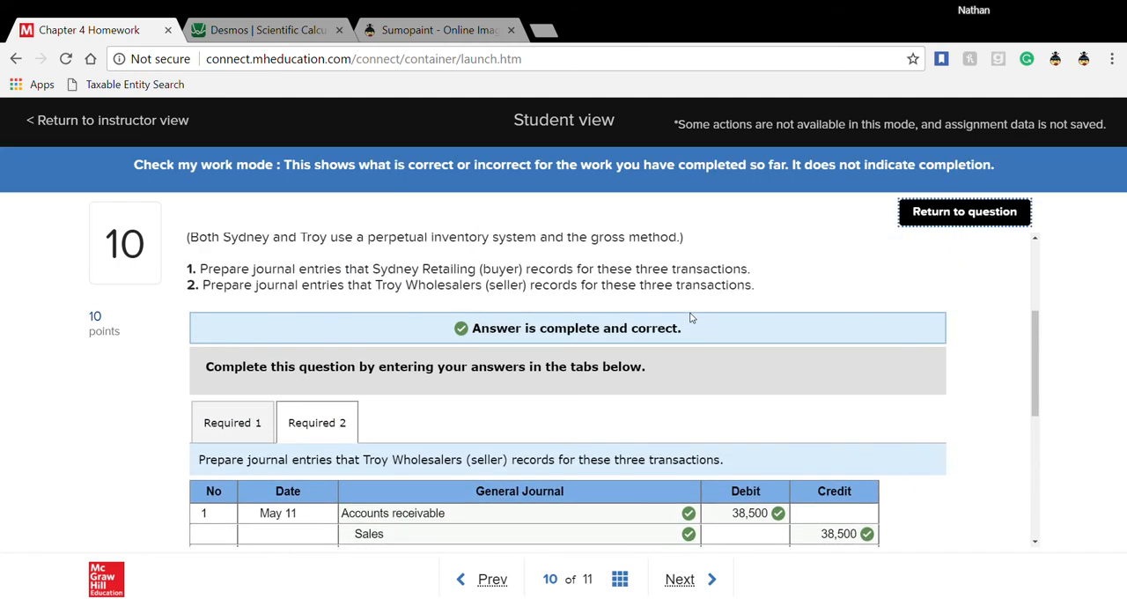
pyautogui.scroll(-4, 692, 318)
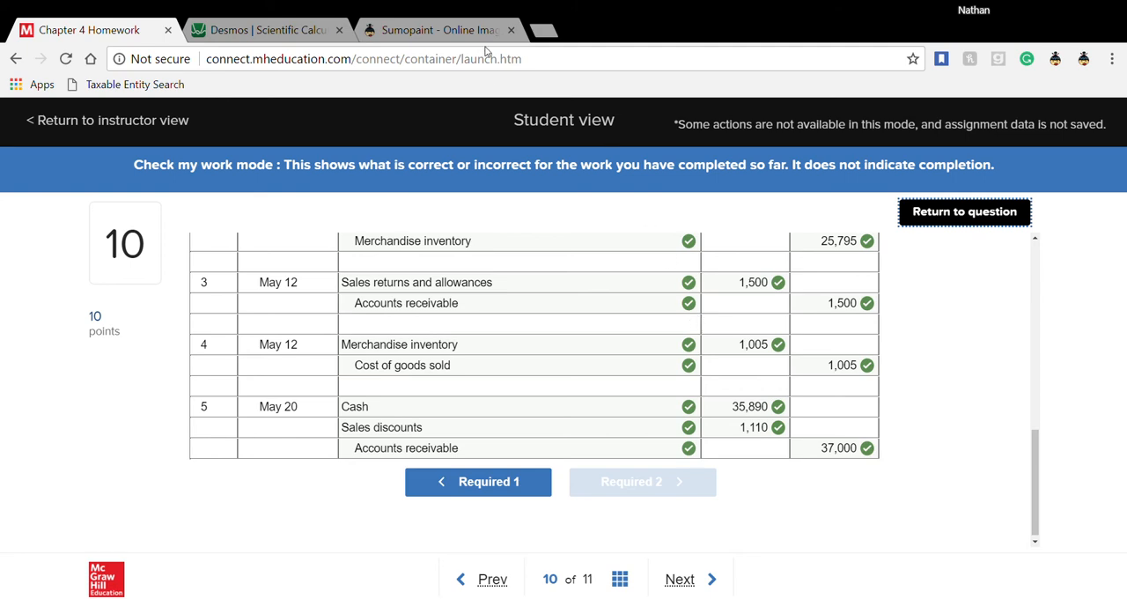
pyautogui.scroll(3, 573, 380)
pyautogui.scroll(4, 572, 376)
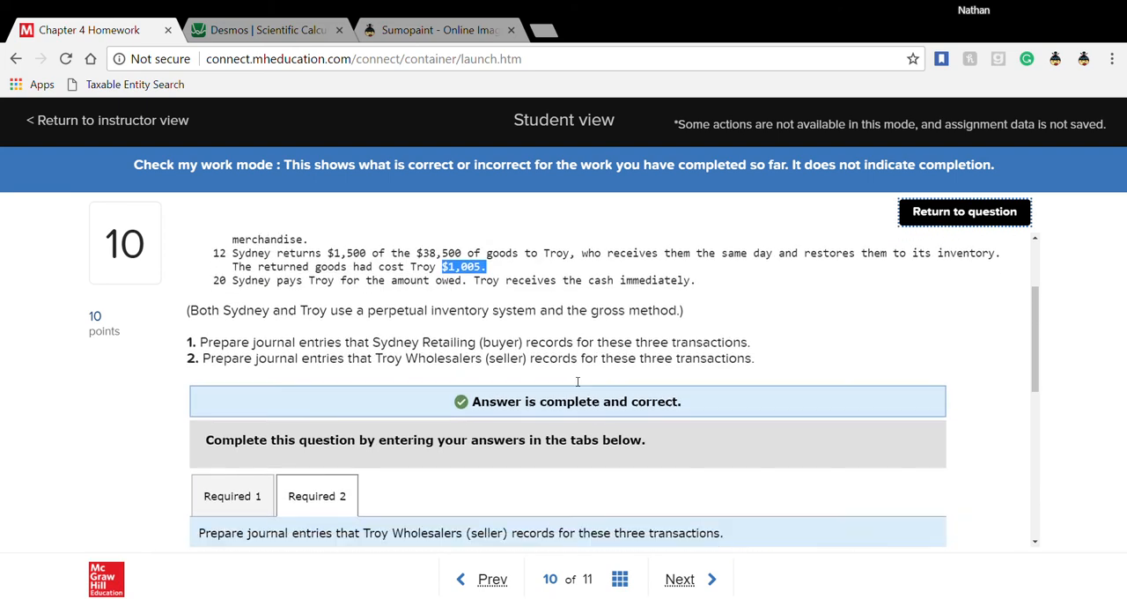
pyautogui.scroll(-3, 571, 377)
# - Move on to question 11 and read the July merchandising transactions and the first journal entry worksheet
pyautogui.click(688, 582)
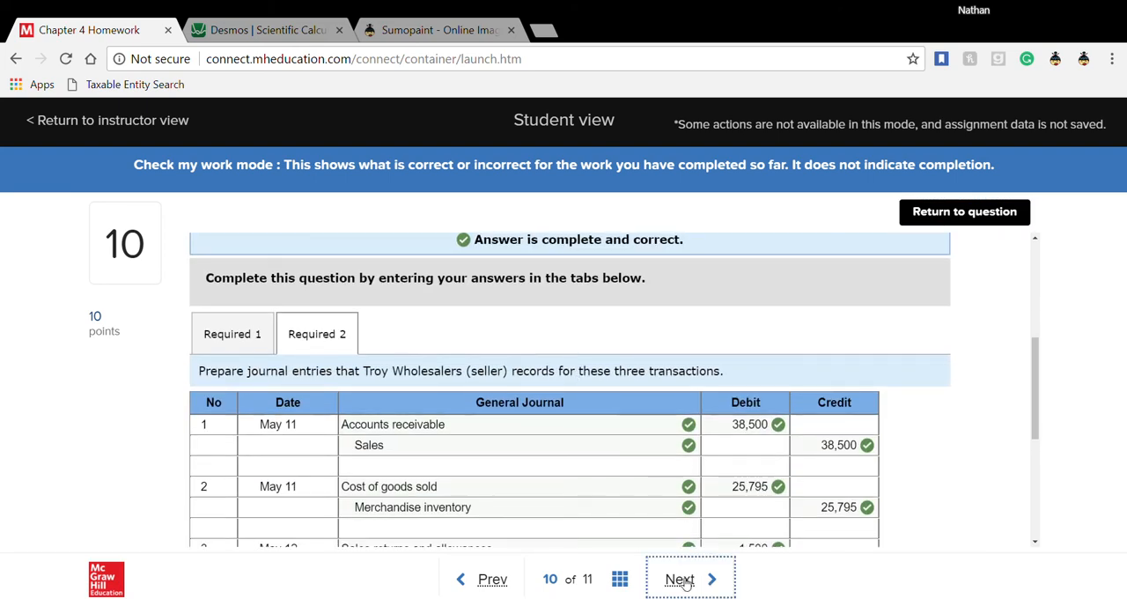
pyautogui.click(686, 581)
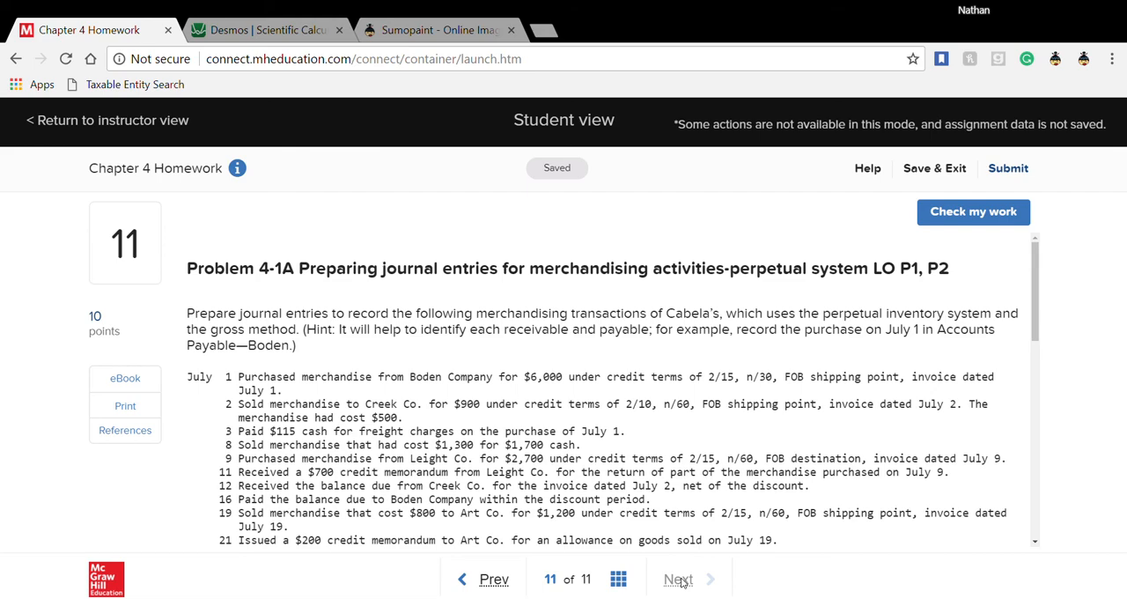
pyautogui.scroll(-3, 697, 442)
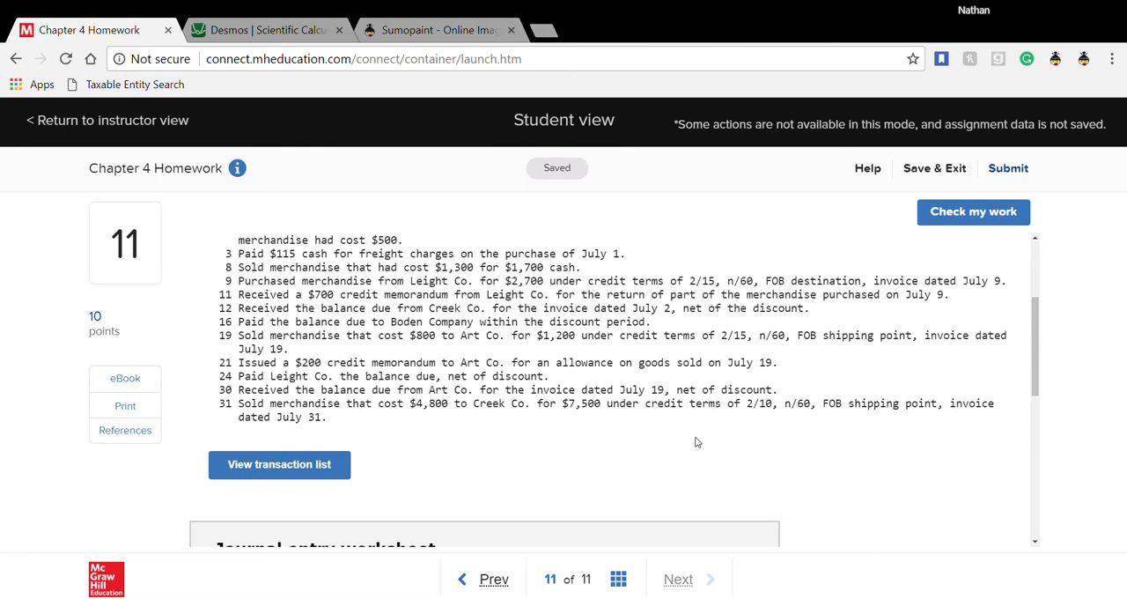
pyautogui.scroll(1, 696, 443)
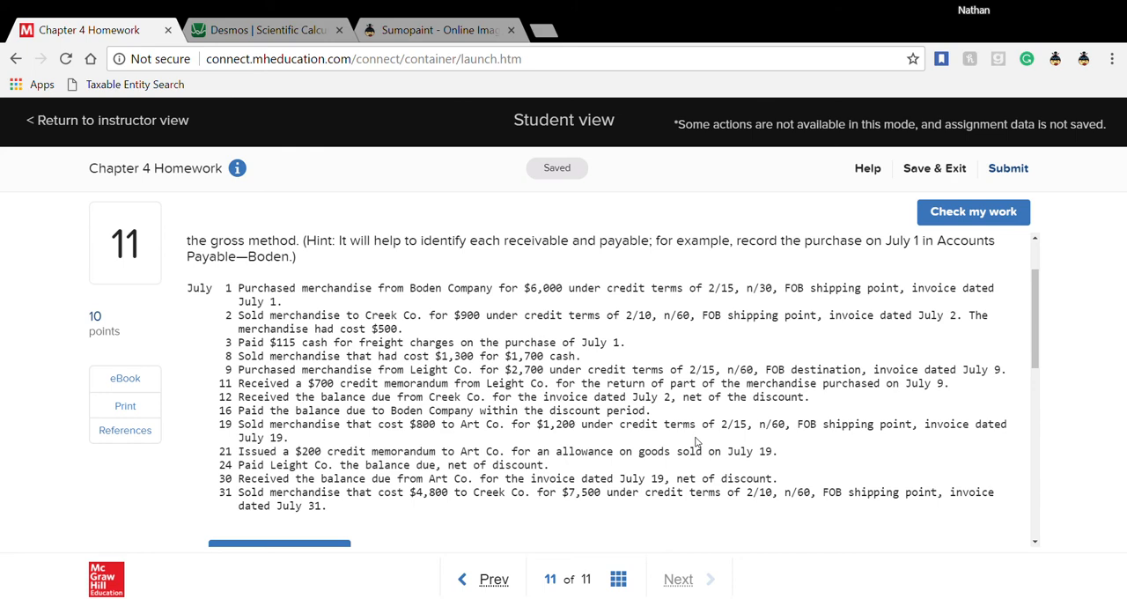
pyautogui.scroll(-4, 696, 443)
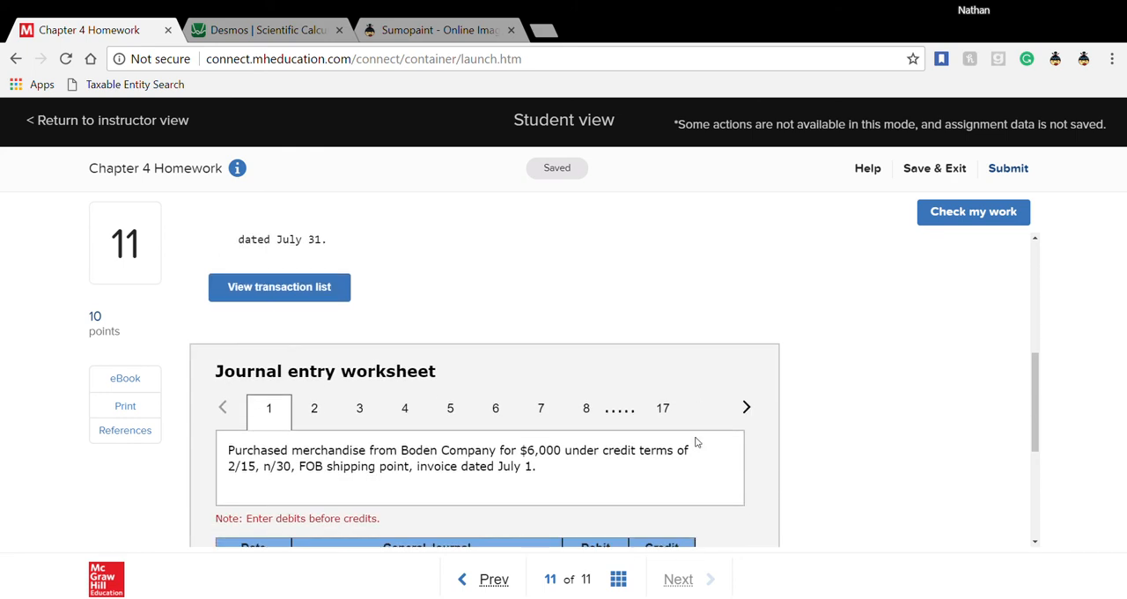
pyautogui.scroll(-1, 696, 442)
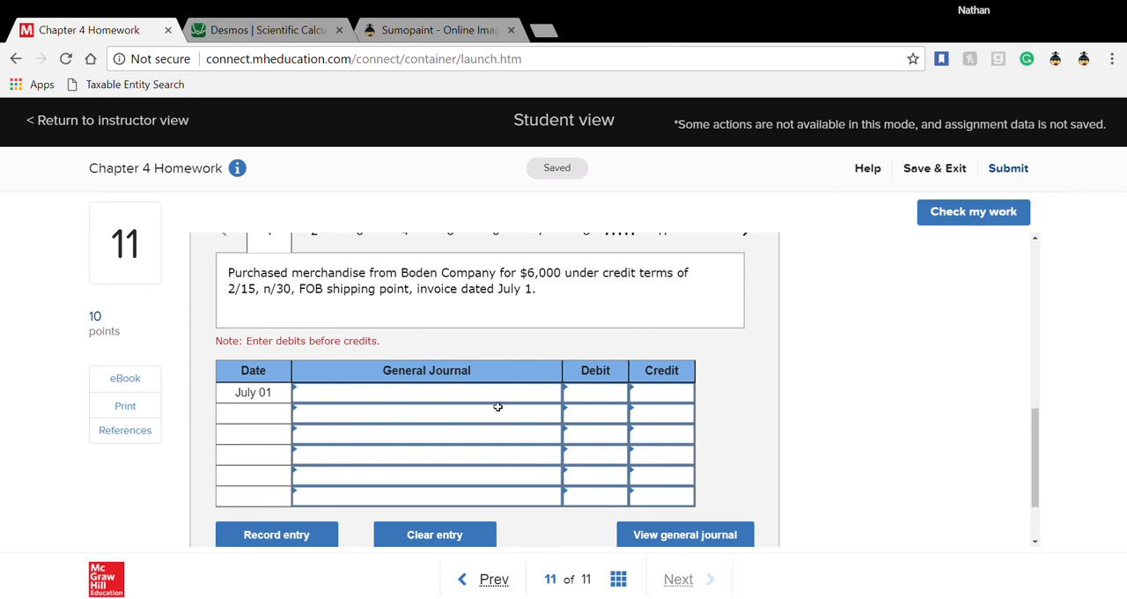
# - In the July 1 entry for the Boden Company purchase, debit Merchandise inventory 6,000
pyautogui.scroll(1, 498, 406)
pyautogui.click(546, 485)
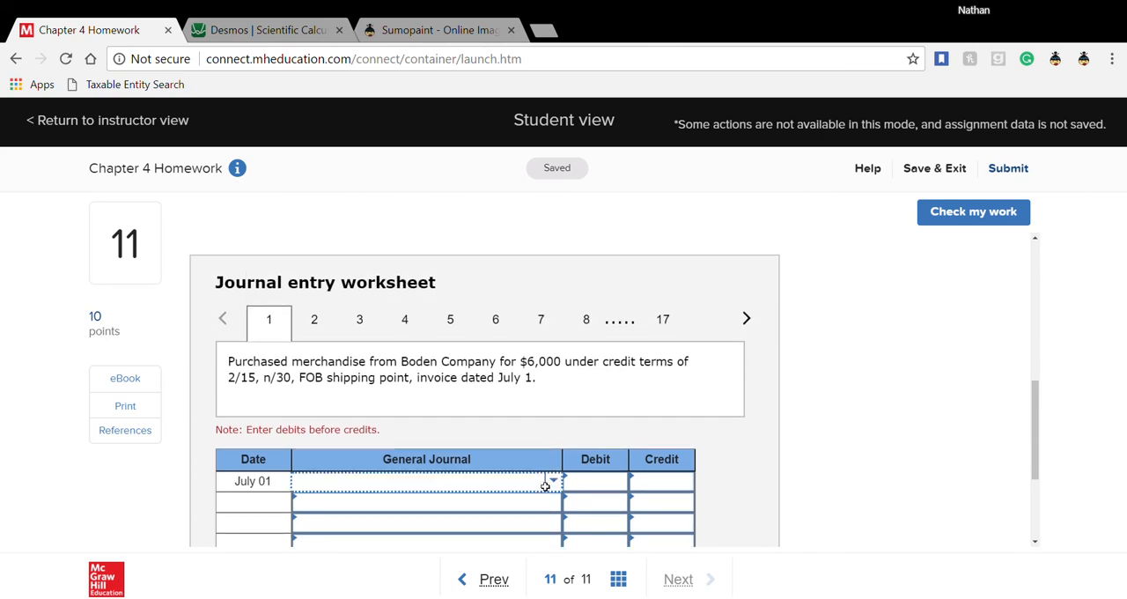
pyautogui.click(554, 485)
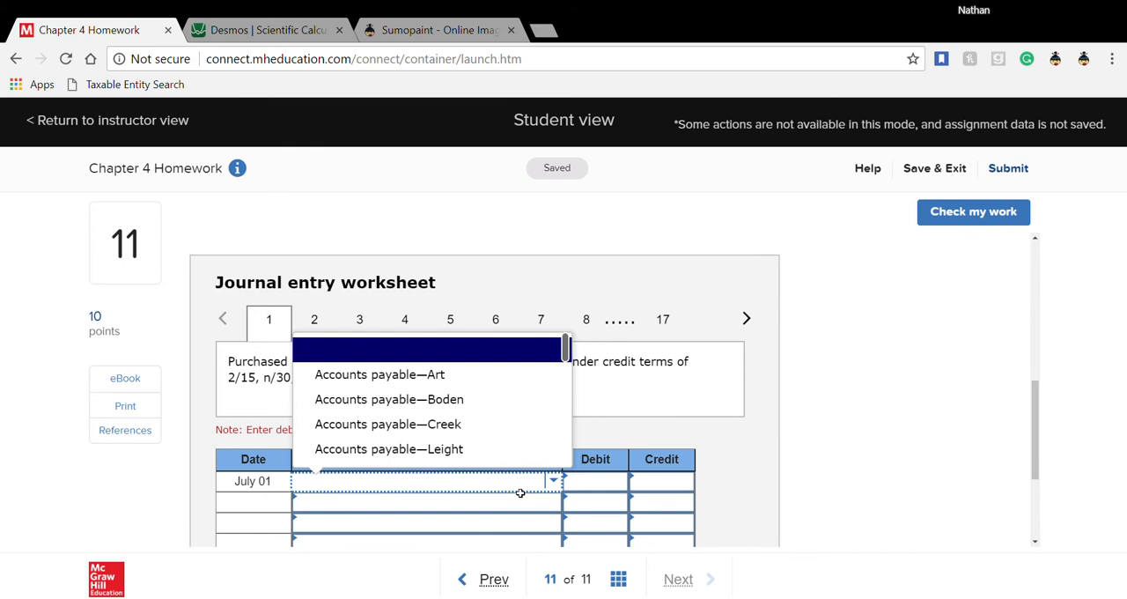
pyautogui.write('mer')
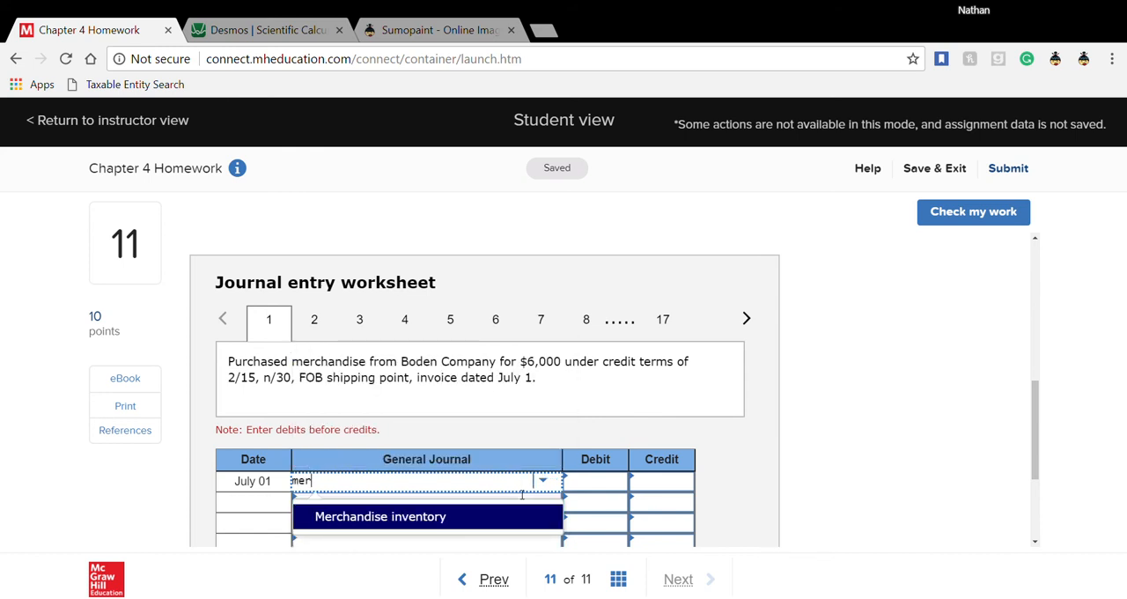
pyautogui.click(511, 516)
pyautogui.click(598, 492)
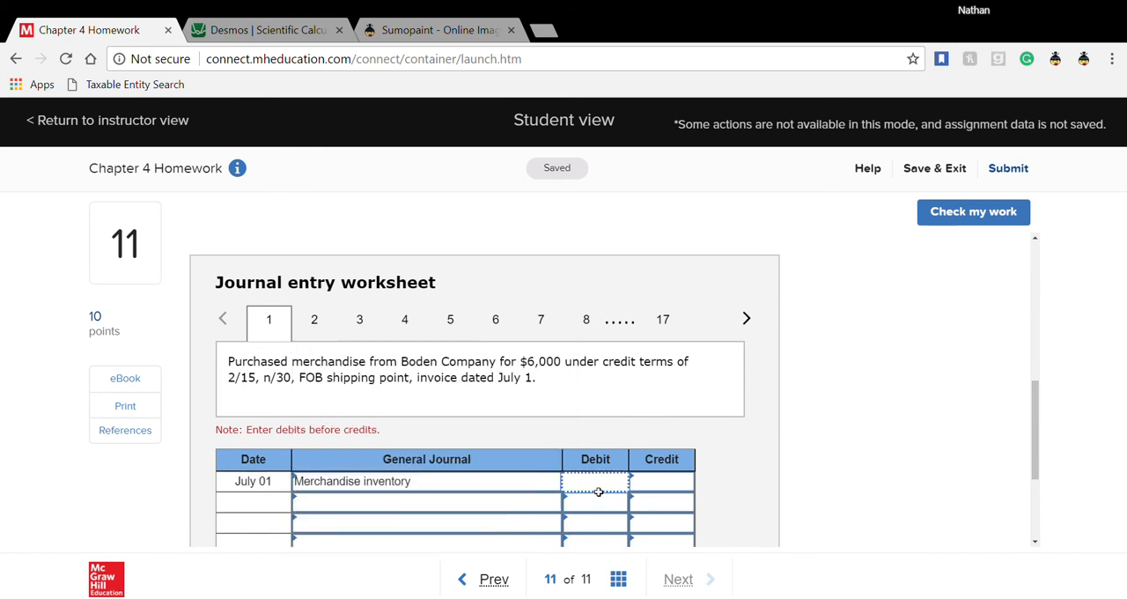
pyautogui.write('6000')
# - Set Accounts payable—Boden as the second account of the July 1 entry
pyautogui.click(483, 516)
pyautogui.click(496, 503)
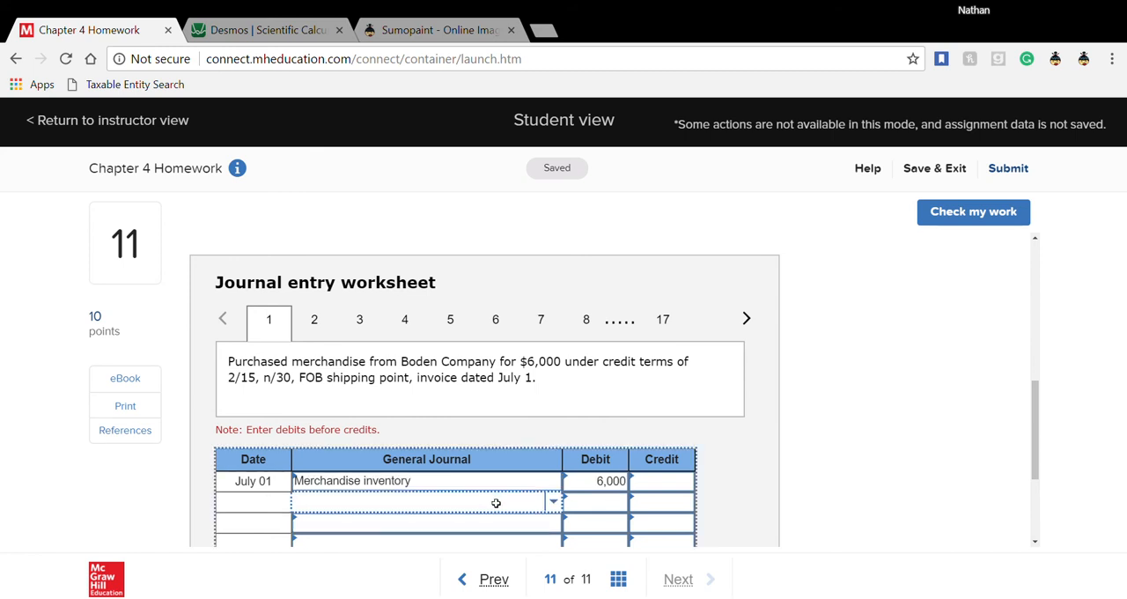
pyautogui.write('a')
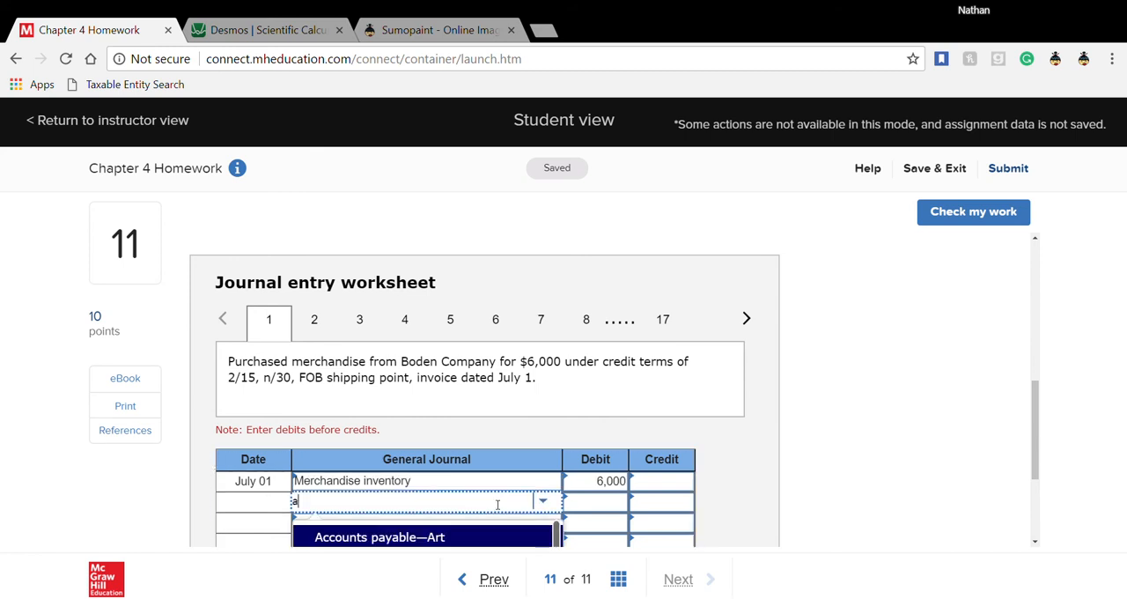
pyautogui.write('ccoun')
pyautogui.scroll(-1, 496, 505)
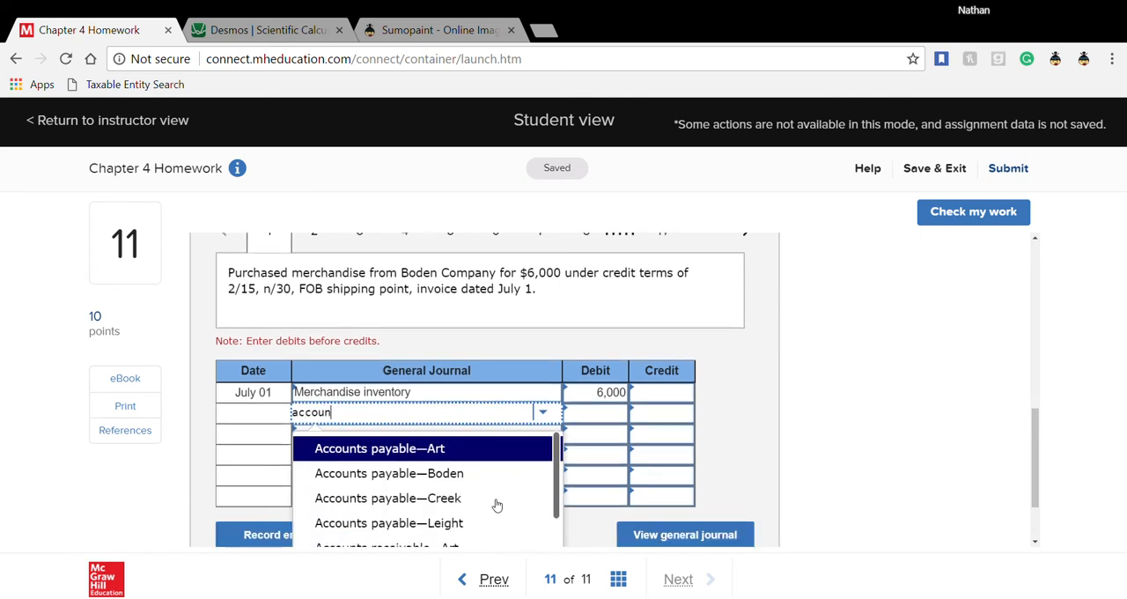
pyautogui.scroll(-2, 470, 467)
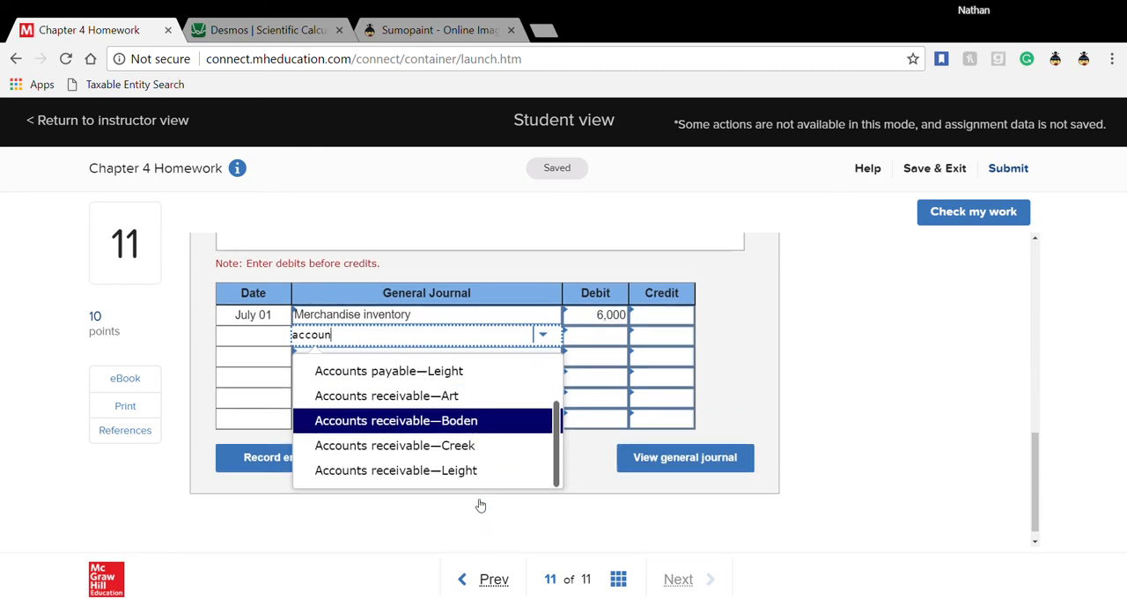
pyautogui.scroll(1, 480, 505)
pyautogui.scroll(2, 480, 504)
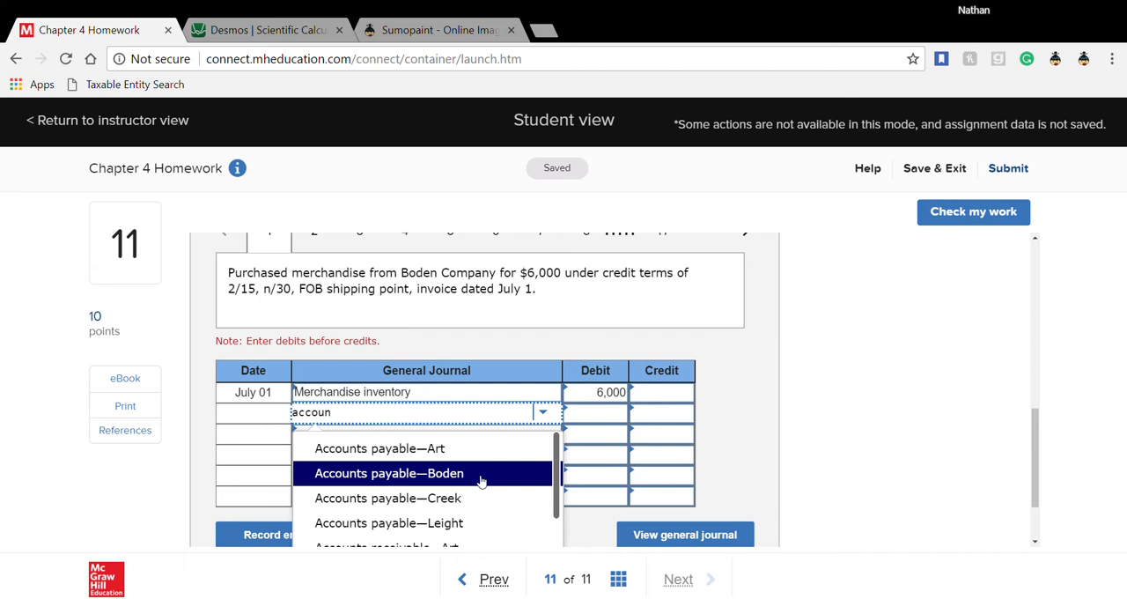
pyautogui.click(481, 480)
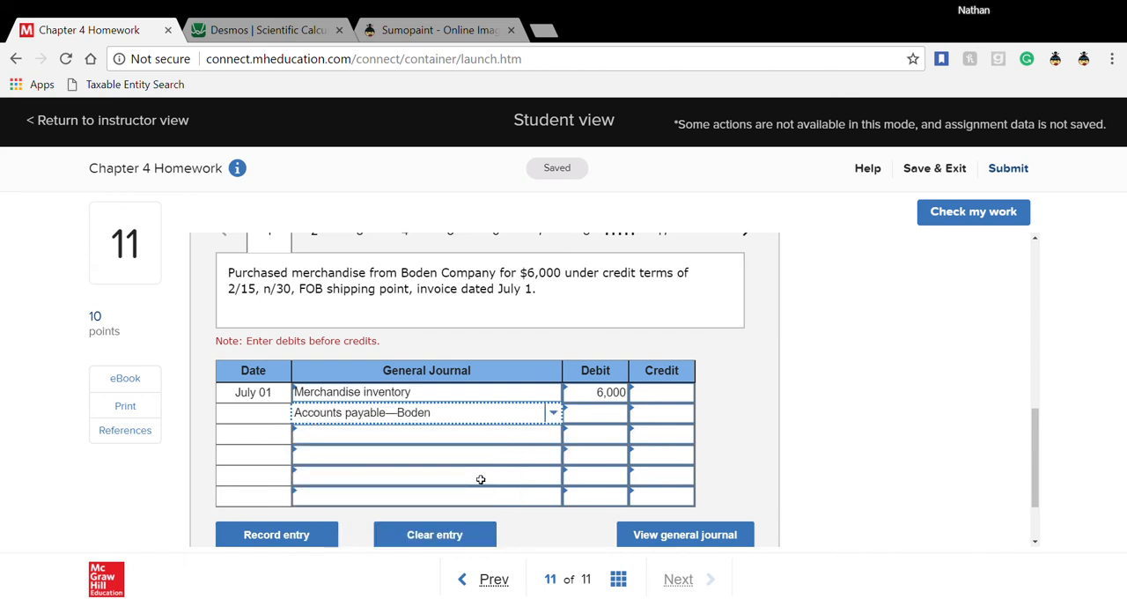
# - Credit Accounts payable—Boden 6,000 and open transaction 2, the July 2 sale to Creek Co
pyautogui.click(654, 420)
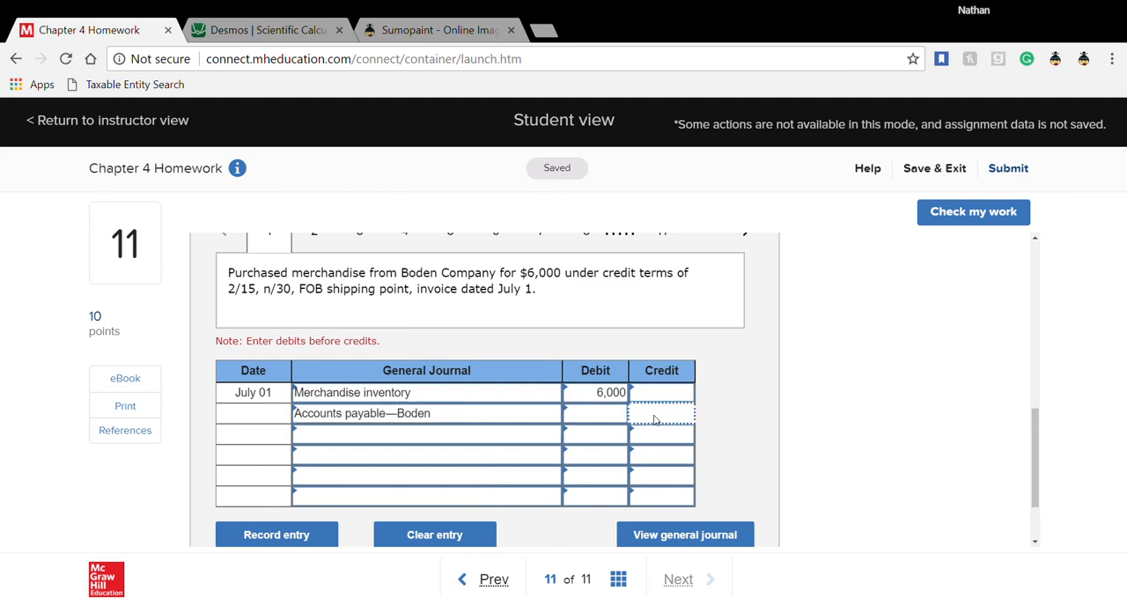
pyautogui.write('6000')
pyautogui.click(721, 423)
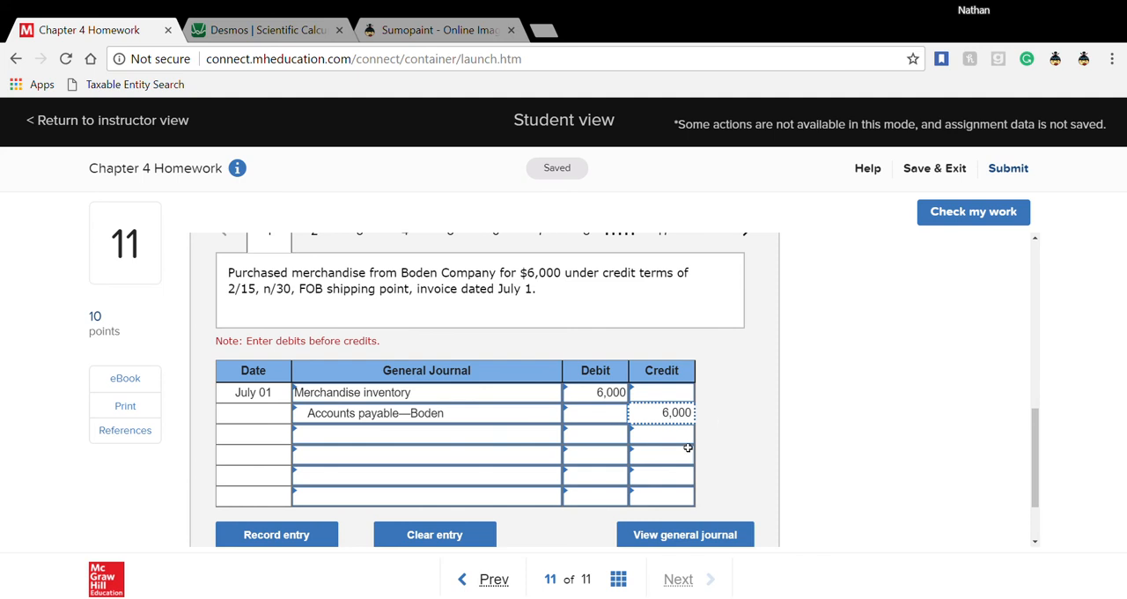
pyautogui.scroll(1, 686, 448)
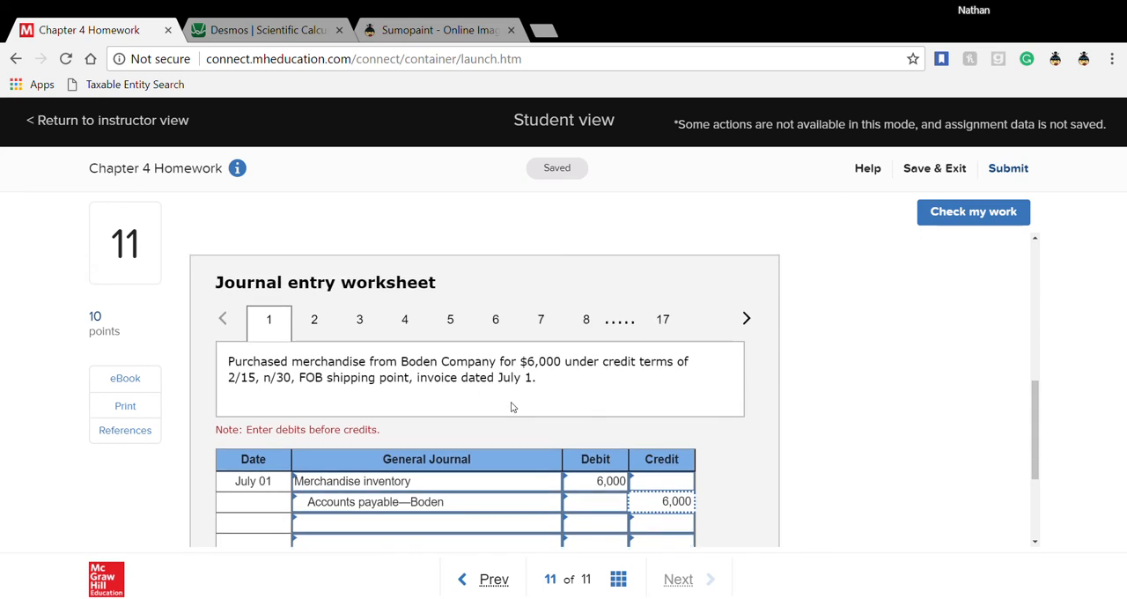
pyautogui.click(317, 321)
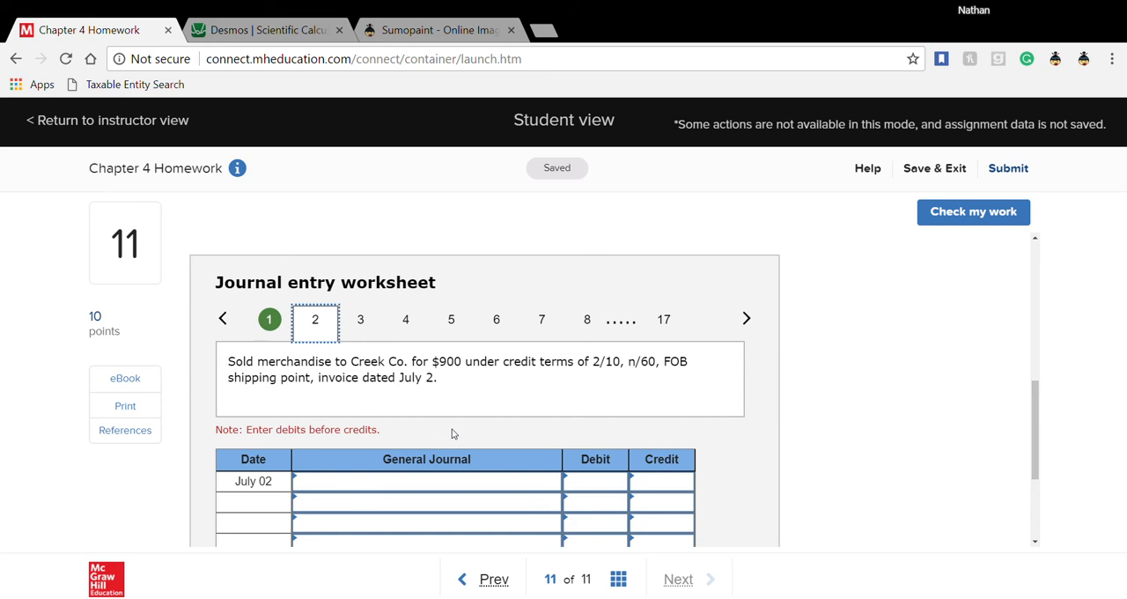
# - In the July 2 entry for the sale to Creek Co., debit Accounts receivable—Creek 900
pyautogui.click(446, 484)
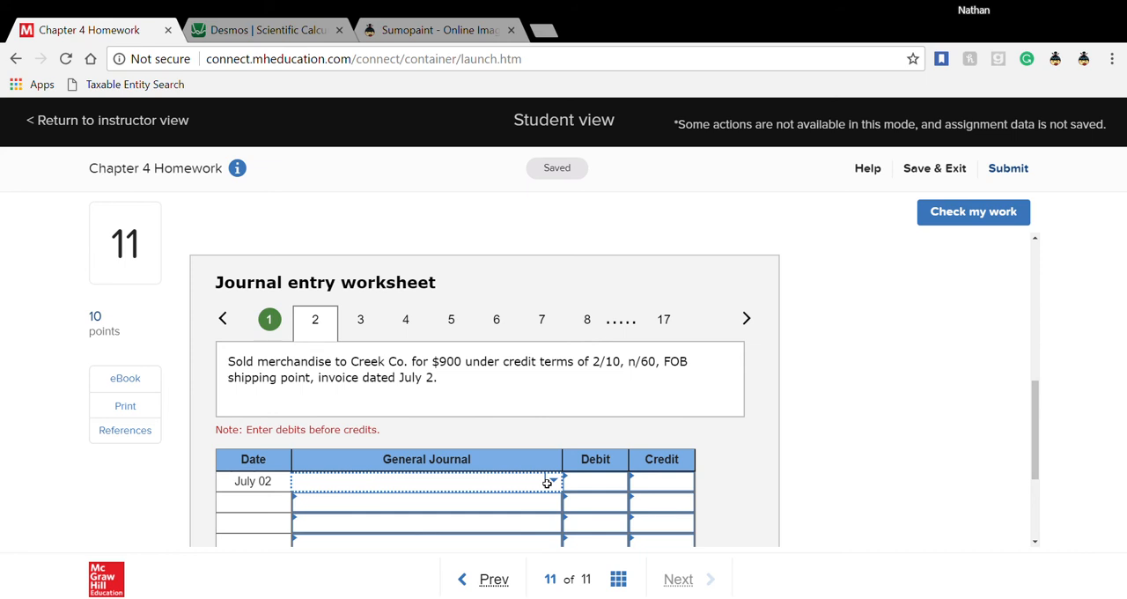
pyautogui.write('ar')
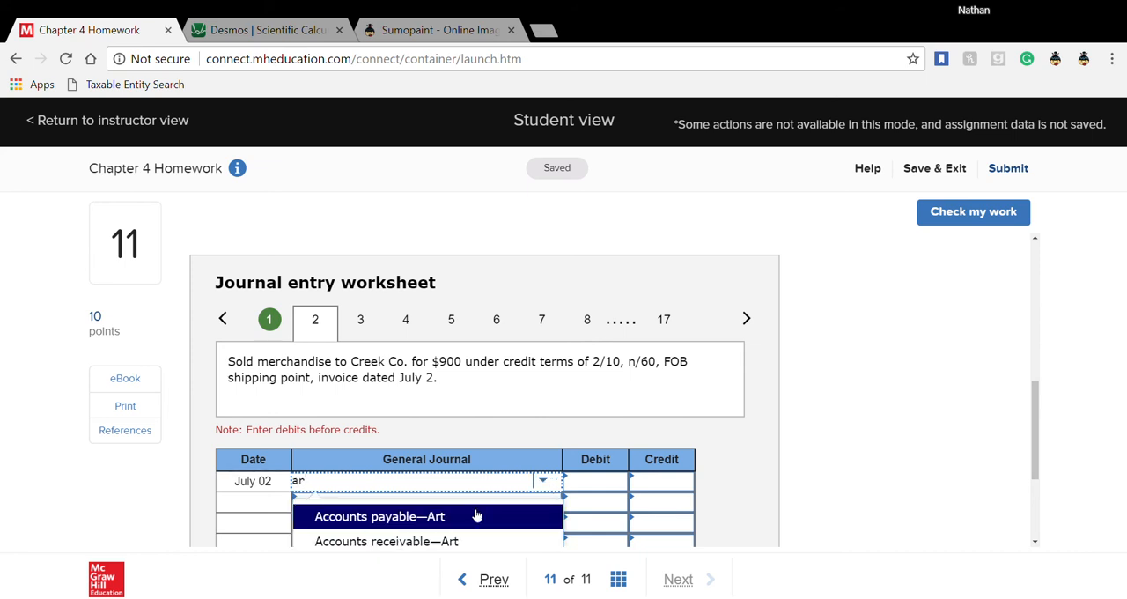
pyautogui.scroll(-1, 475, 517)
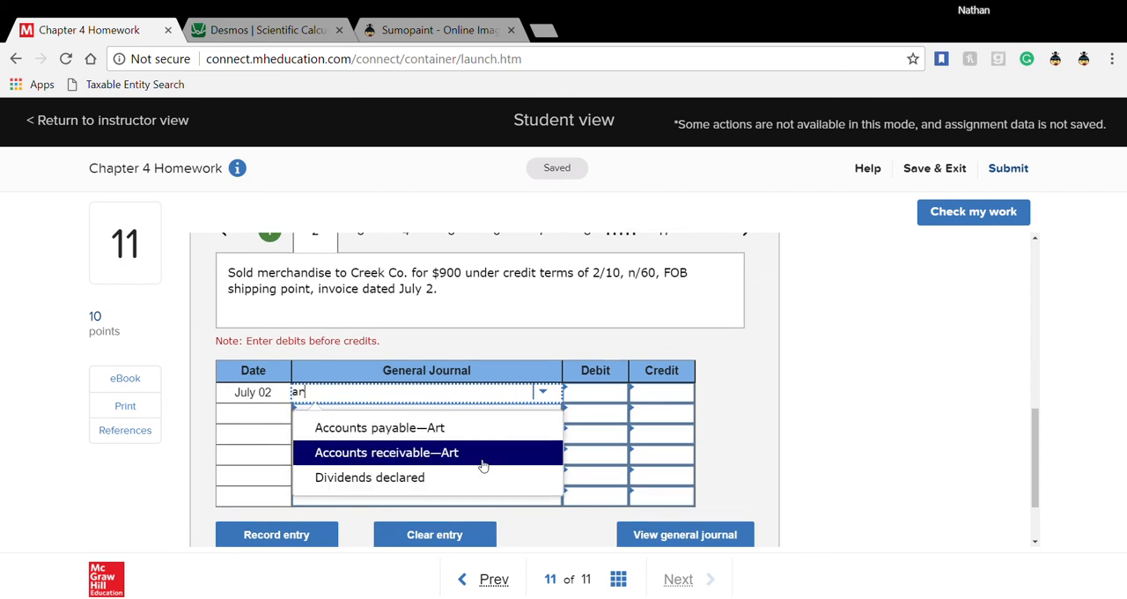
pyautogui.press('BackSpace')
pyautogui.write('c')
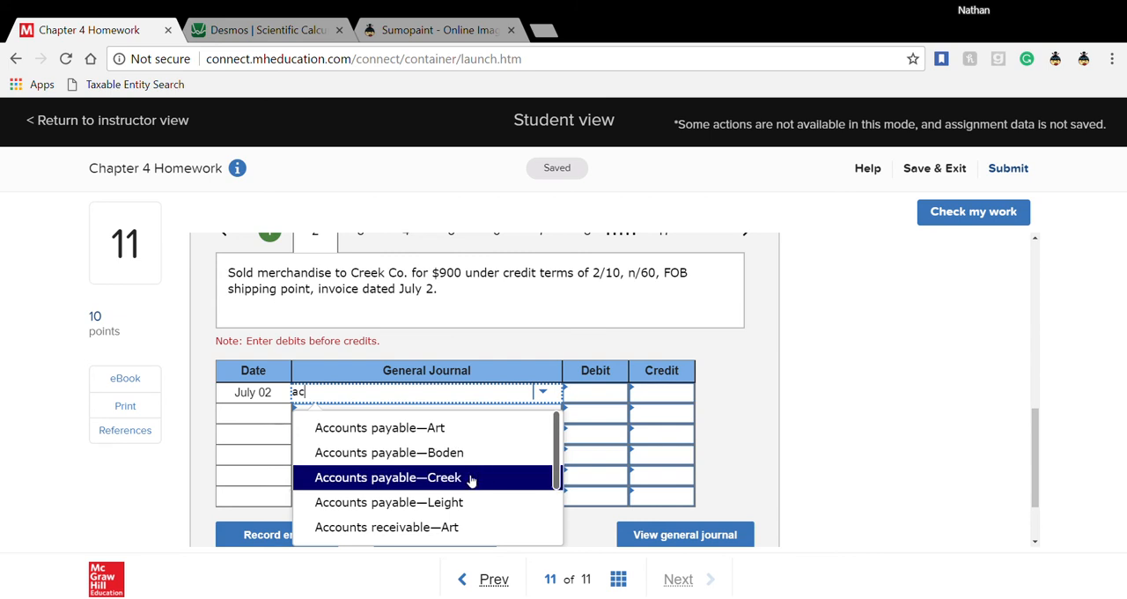
pyautogui.scroll(-1, 465, 483)
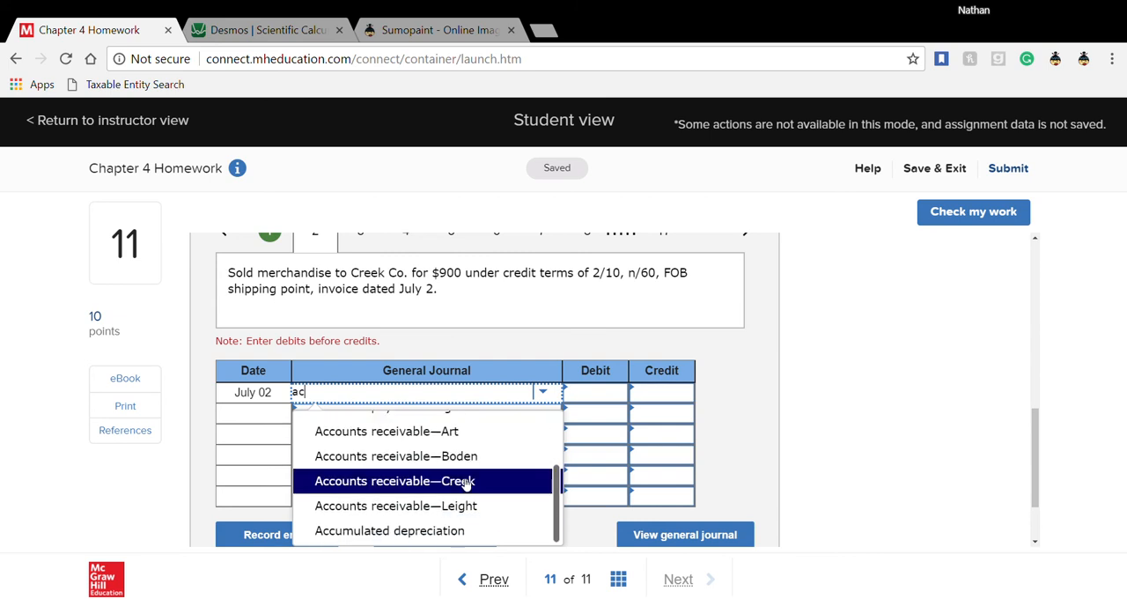
pyautogui.click(465, 482)
pyautogui.press('Tab')
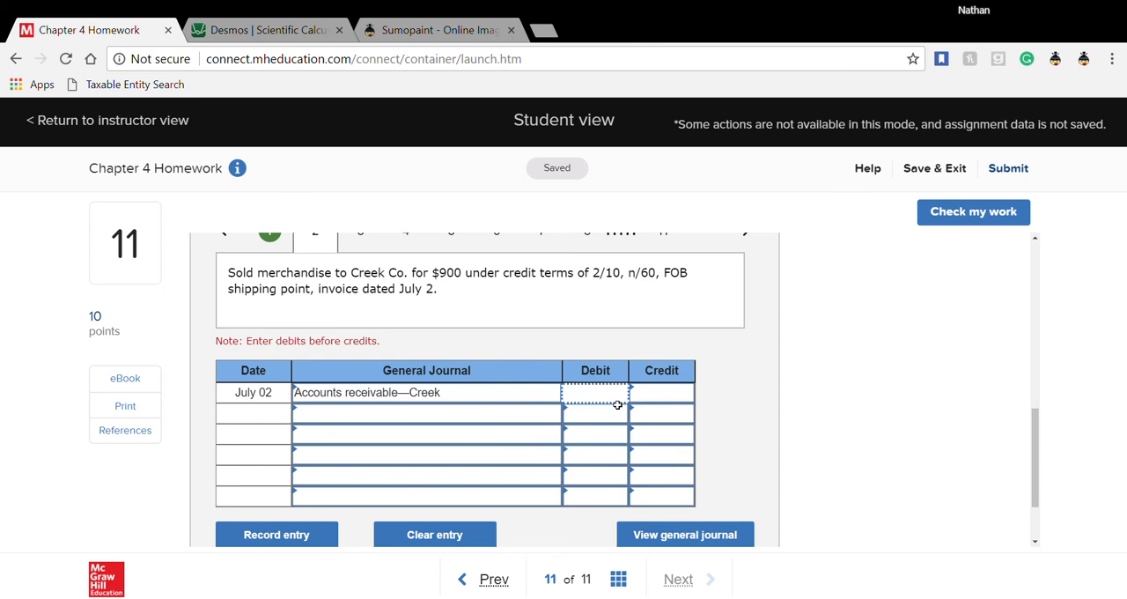
pyautogui.write('900')
pyautogui.press('Tab')
pyautogui.press('Tab')
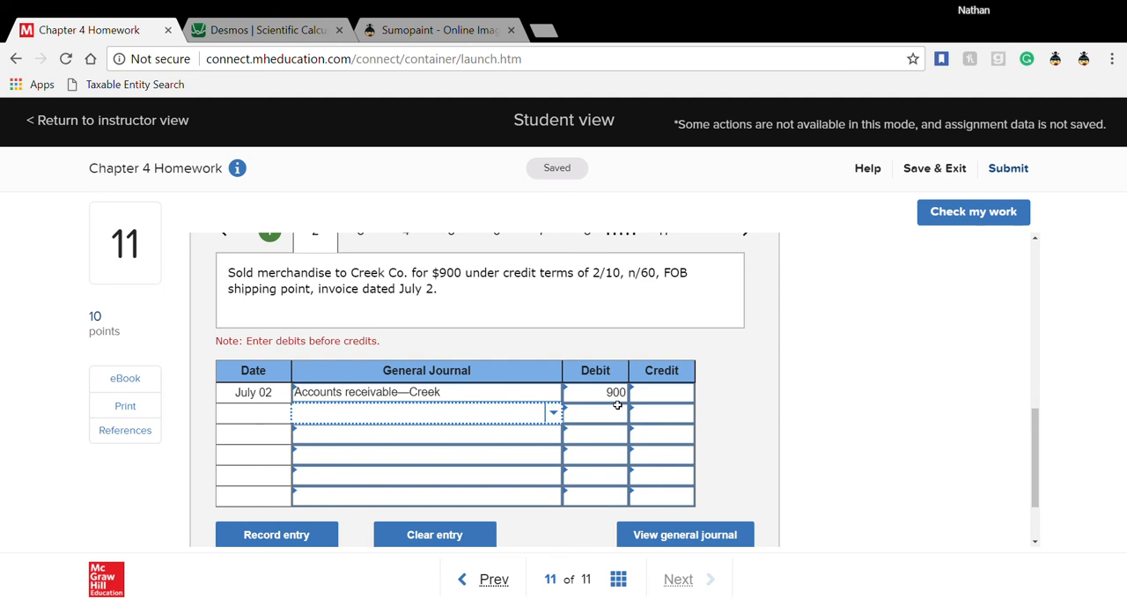
# - Complete the July 2 sale entry by crediting Sales 900 on the second line
pyautogui.write('sal')
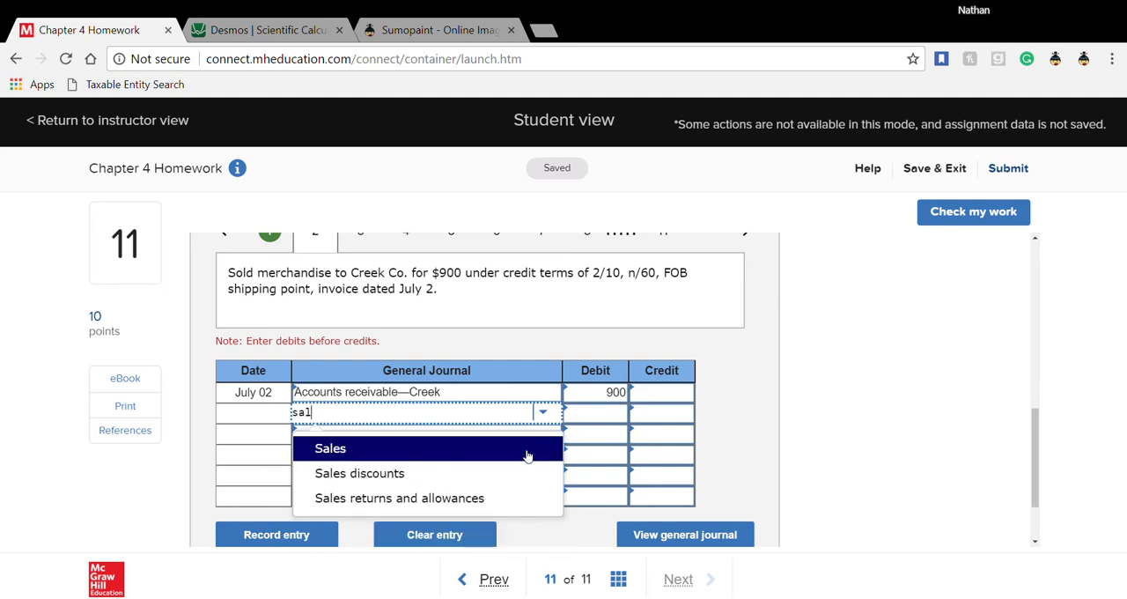
pyautogui.click(526, 456)
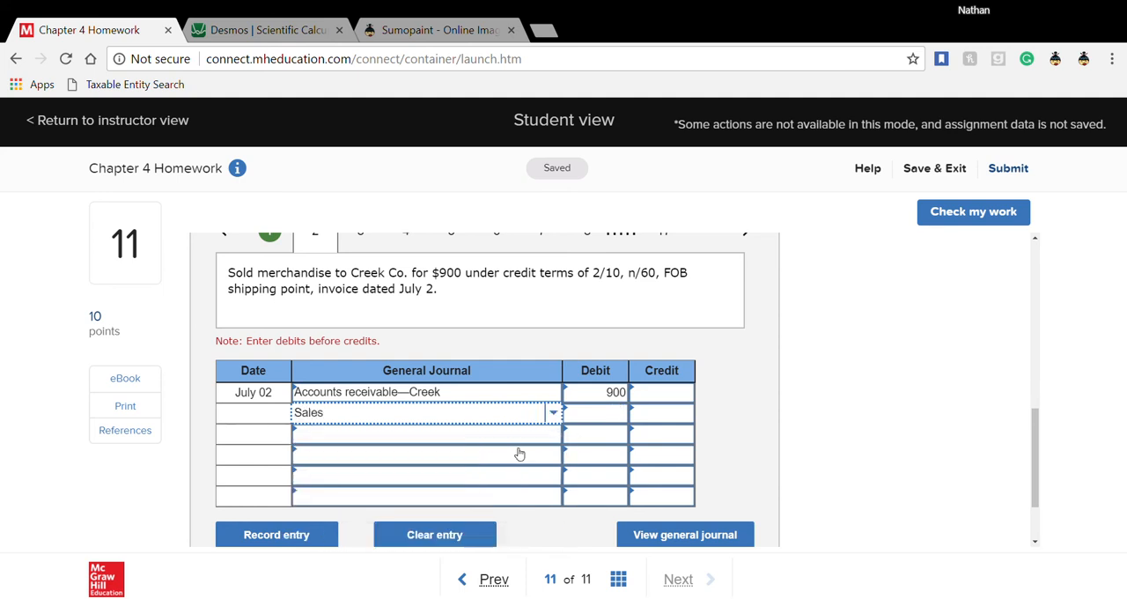
pyautogui.click(684, 420)
pyautogui.write('900')
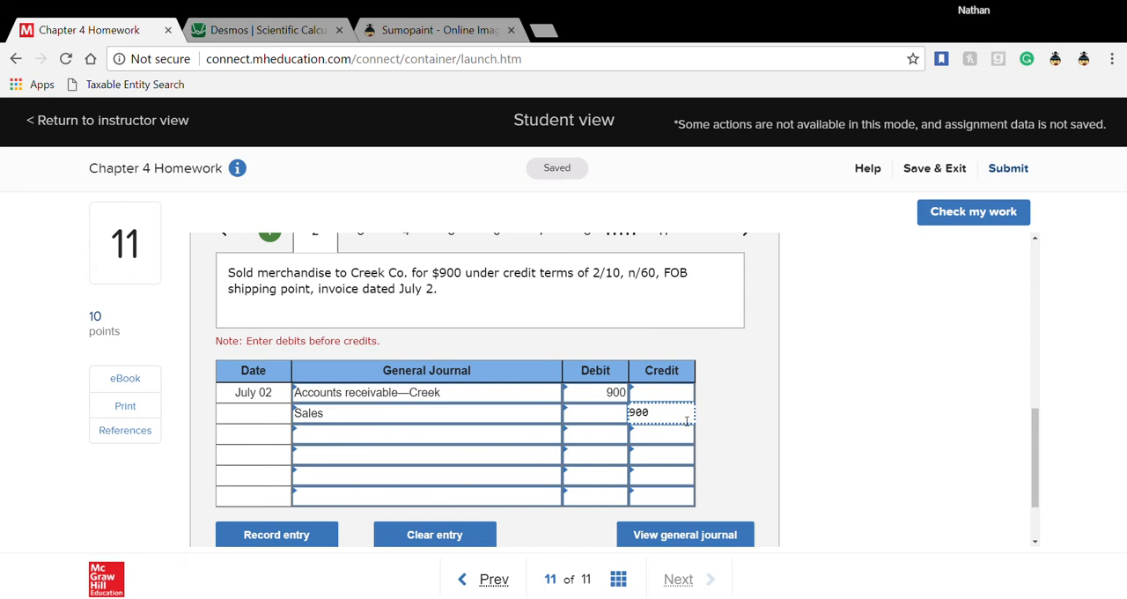
pyautogui.click(742, 429)
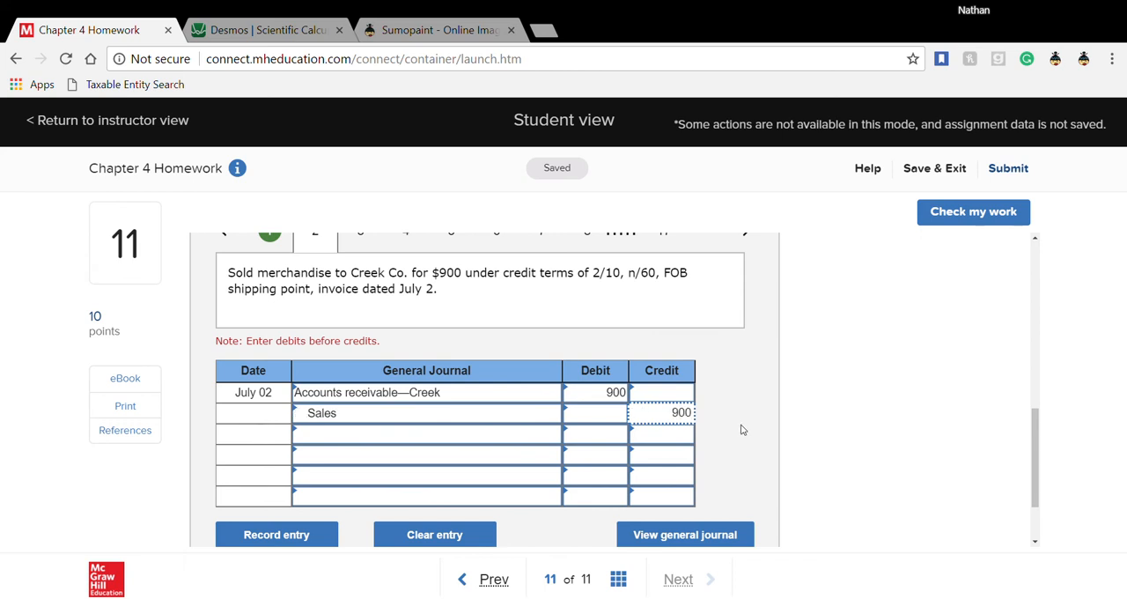
pyautogui.scroll(1, 742, 429)
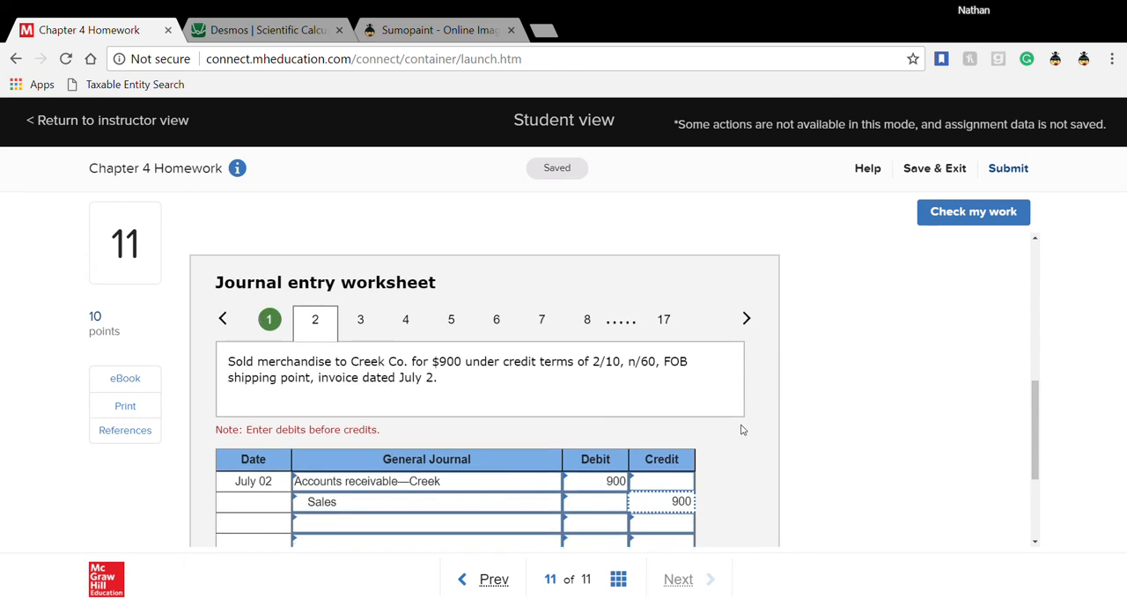
# - Open transaction 3 for the cost of the July 2 sale and debit Cost of goods sold 500
pyautogui.click(360, 322)
pyautogui.scroll(-1, 430, 417)
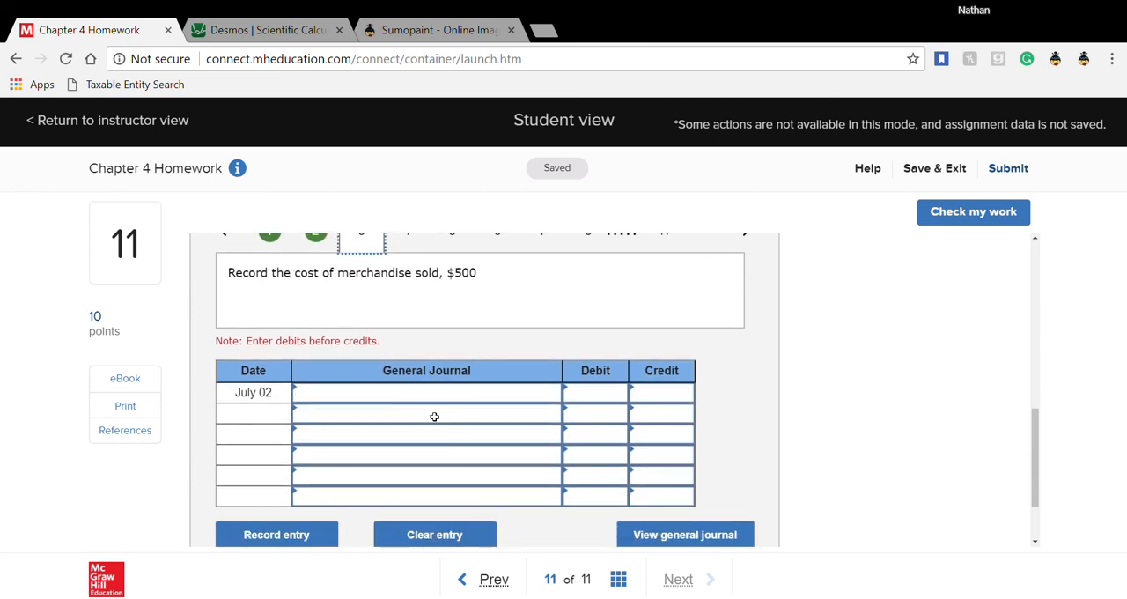
pyautogui.click(475, 401)
pyautogui.write('co')
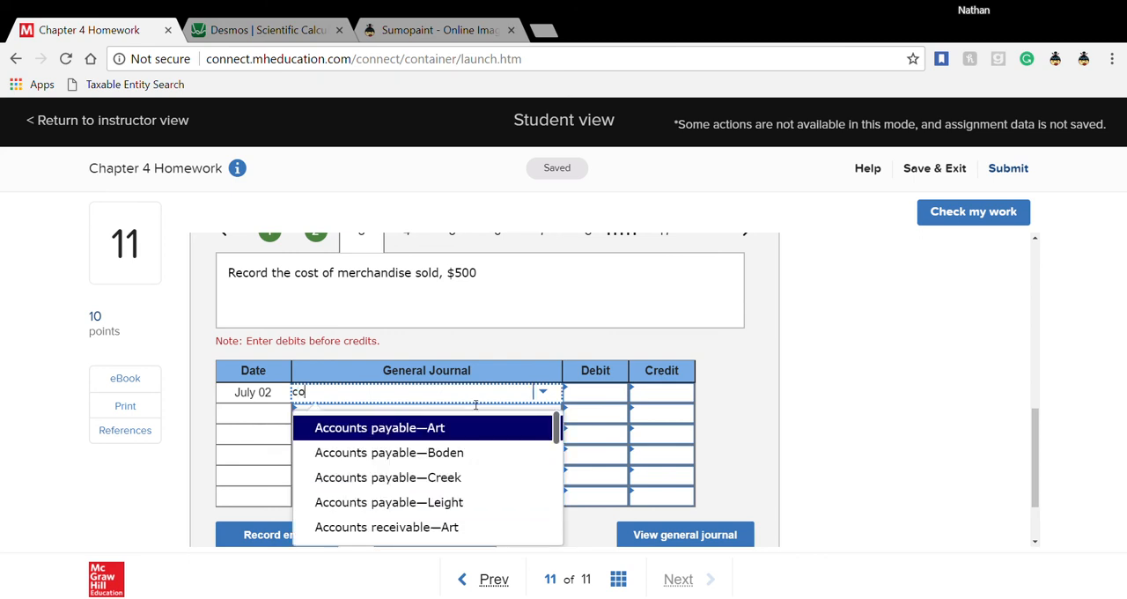
pyautogui.write('st')
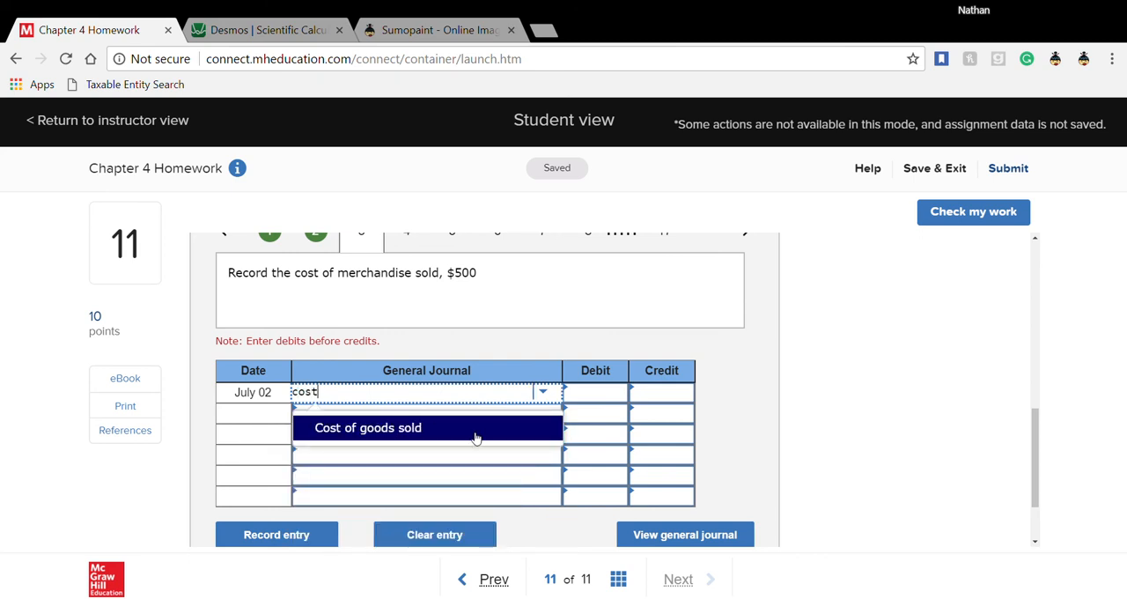
pyautogui.click(473, 430)
pyautogui.click(587, 403)
pyautogui.write('500')
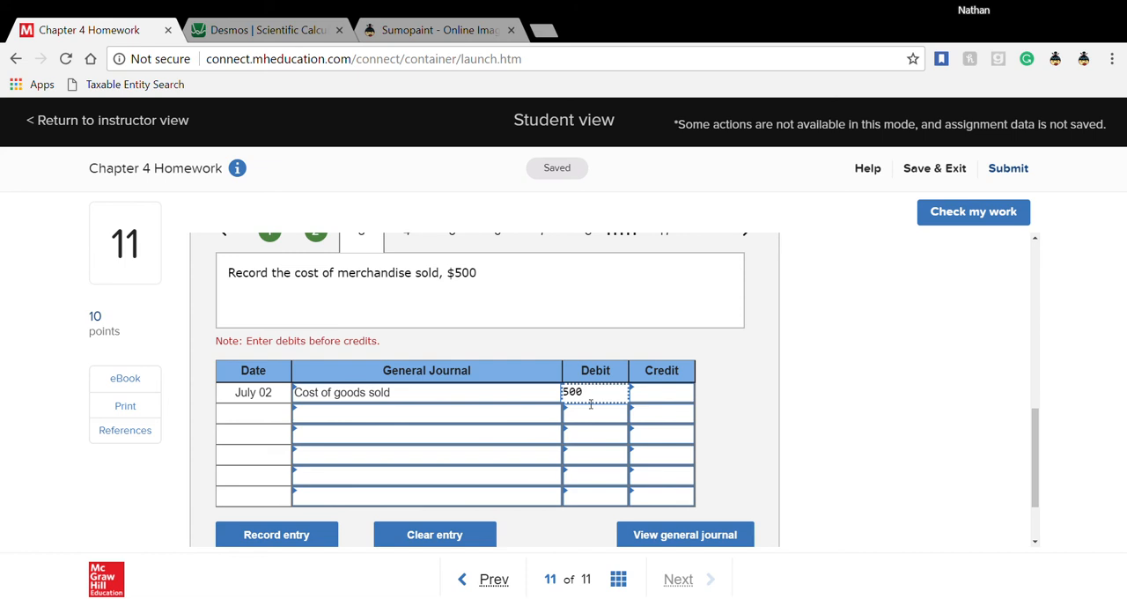
pyautogui.press('Return')
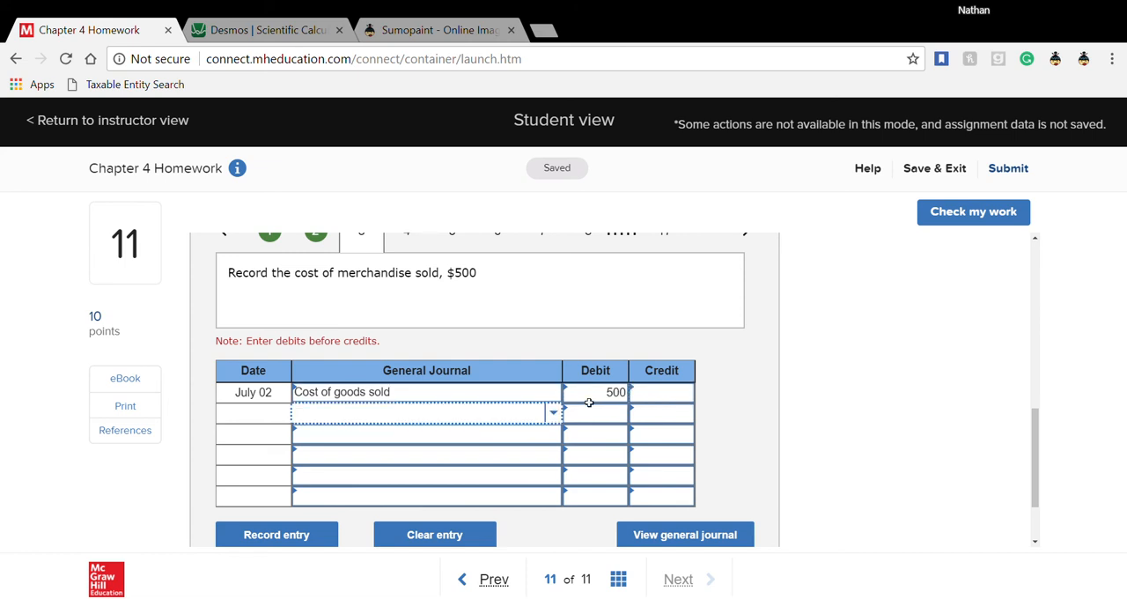
# - Credit Merchandise inventory 500 on the second line of the July 2 cost entry
pyautogui.write('m')
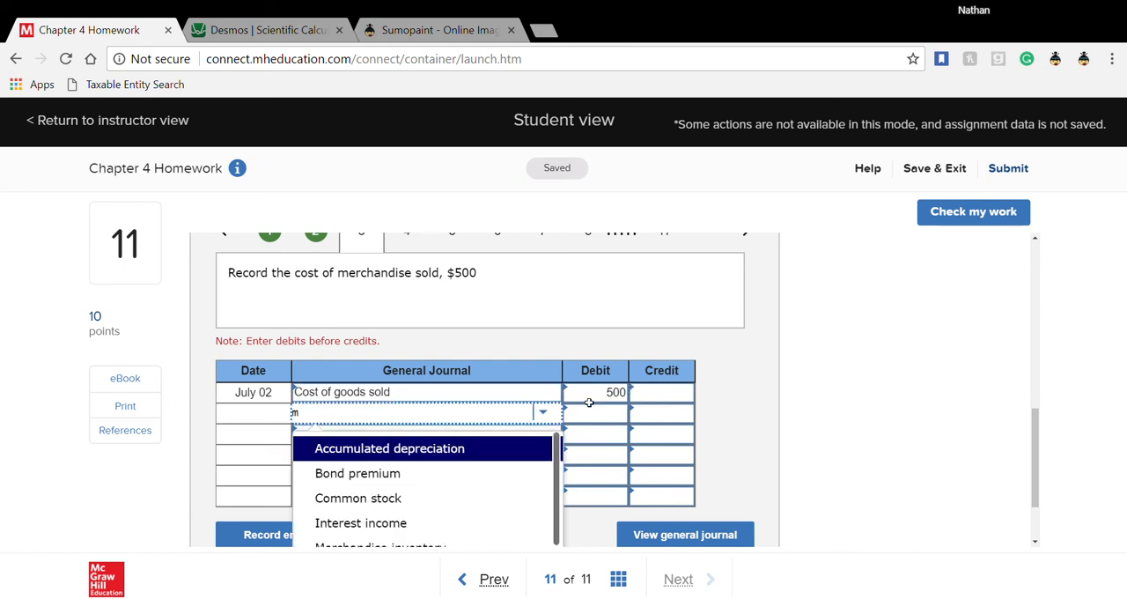
pyautogui.write('erch')
pyautogui.click(543, 444)
pyautogui.click(670, 418)
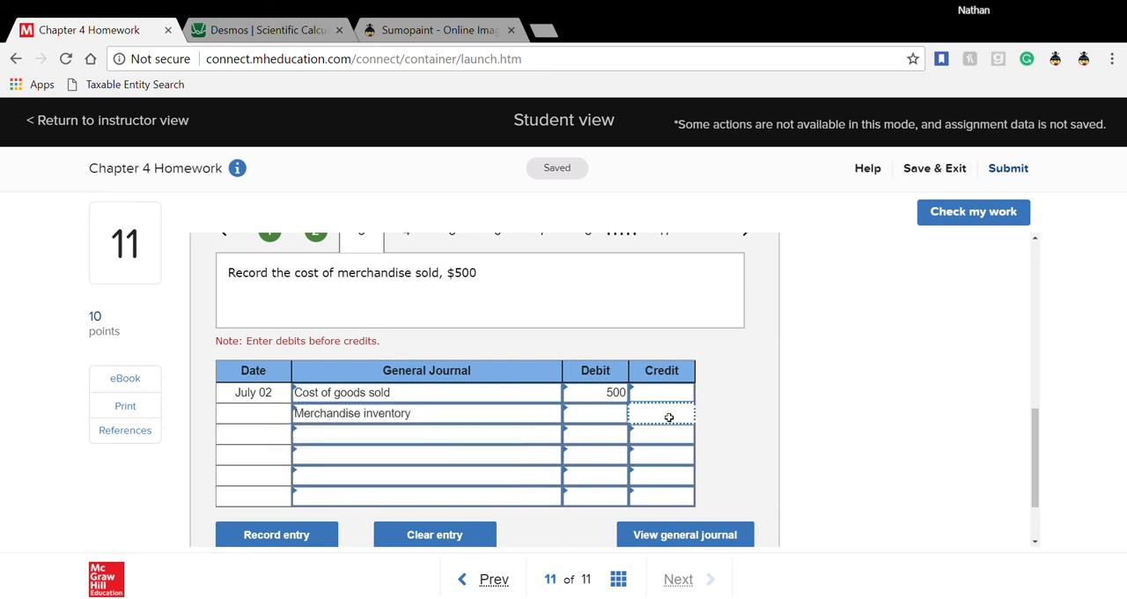
pyautogui.write('500')
pyautogui.scroll(1, 535, 430)
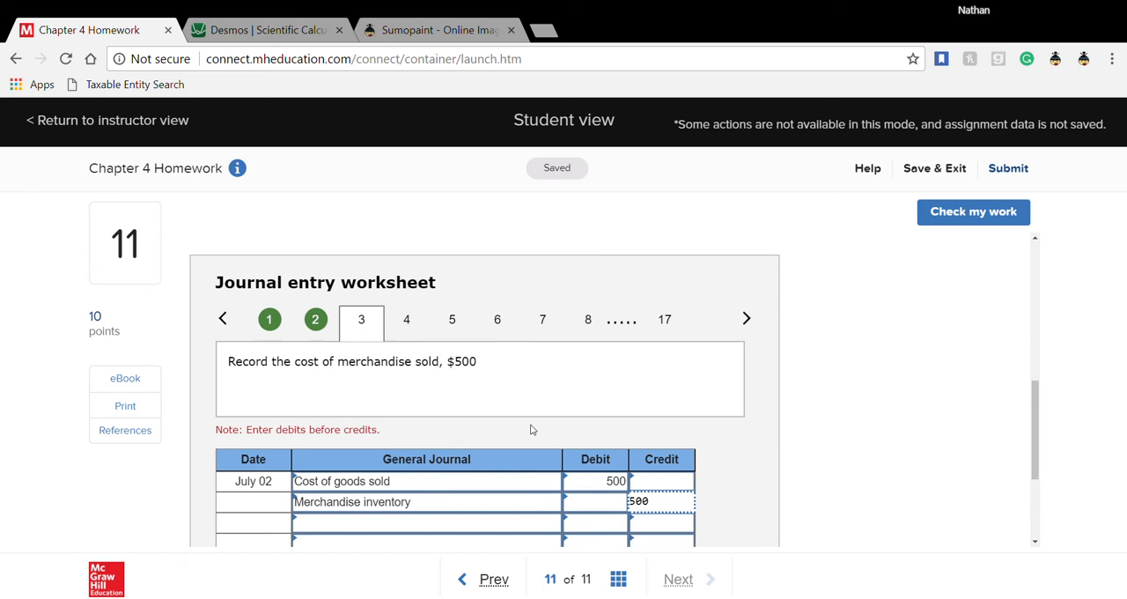
# - Open transaction 4 for the July 3 freight charges and debit Merchandise inventory 115
pyautogui.click(407, 321)
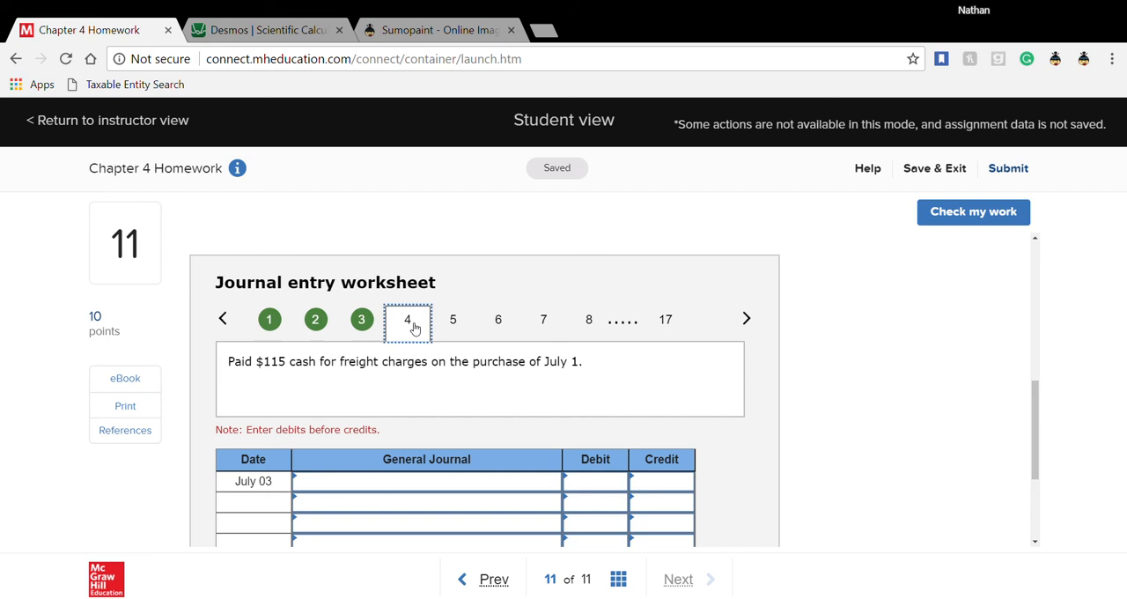
pyautogui.scroll(-1, 410, 328)
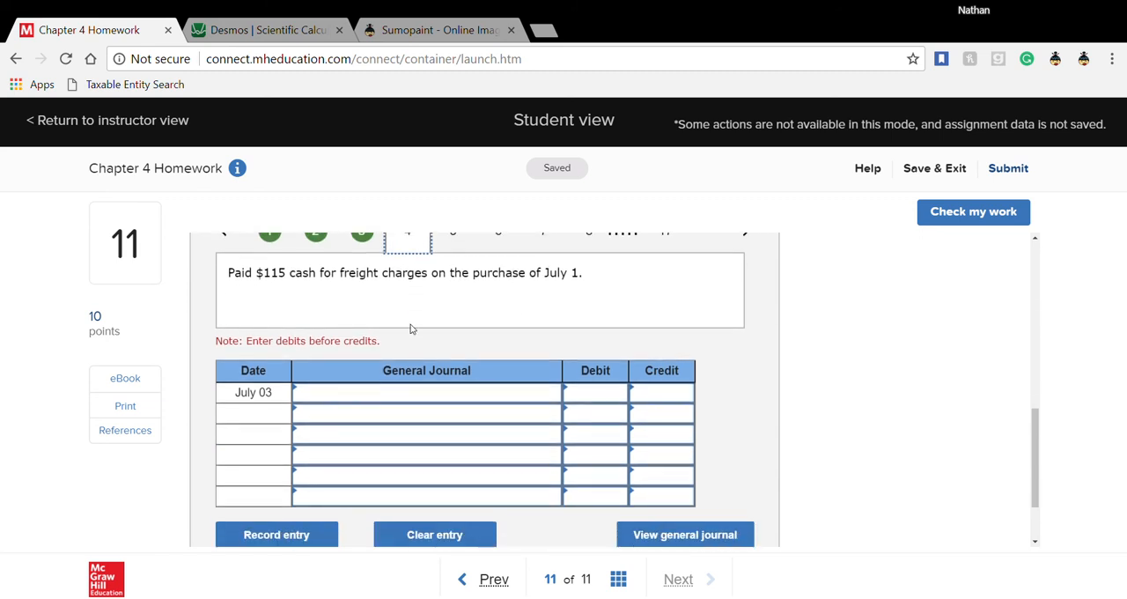
pyautogui.scroll(1, 410, 328)
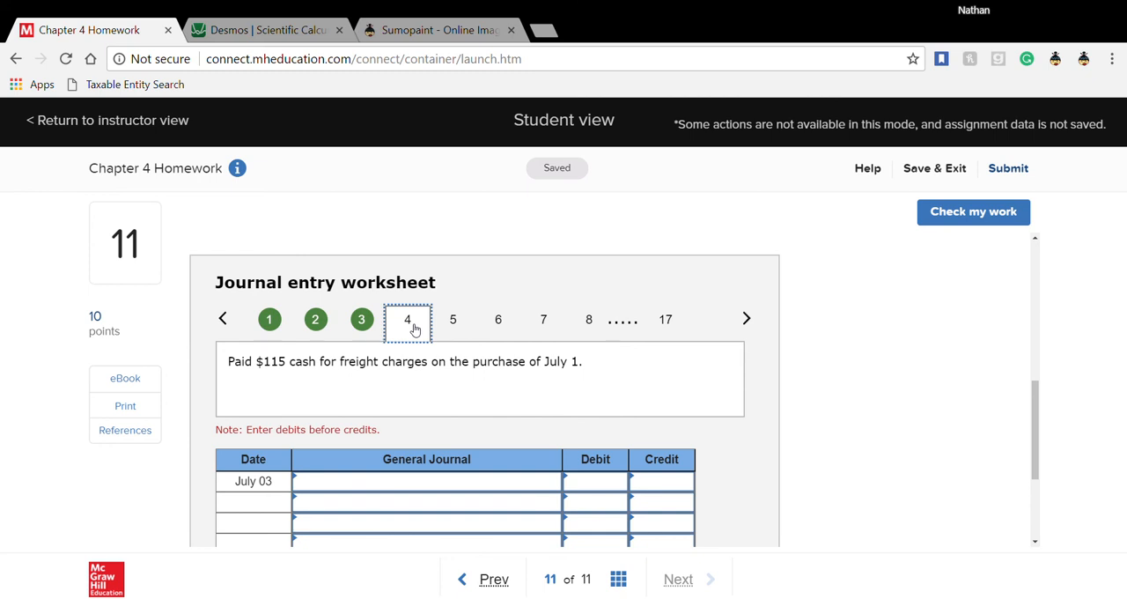
pyautogui.scroll(-1, 414, 328)
pyautogui.click(386, 399)
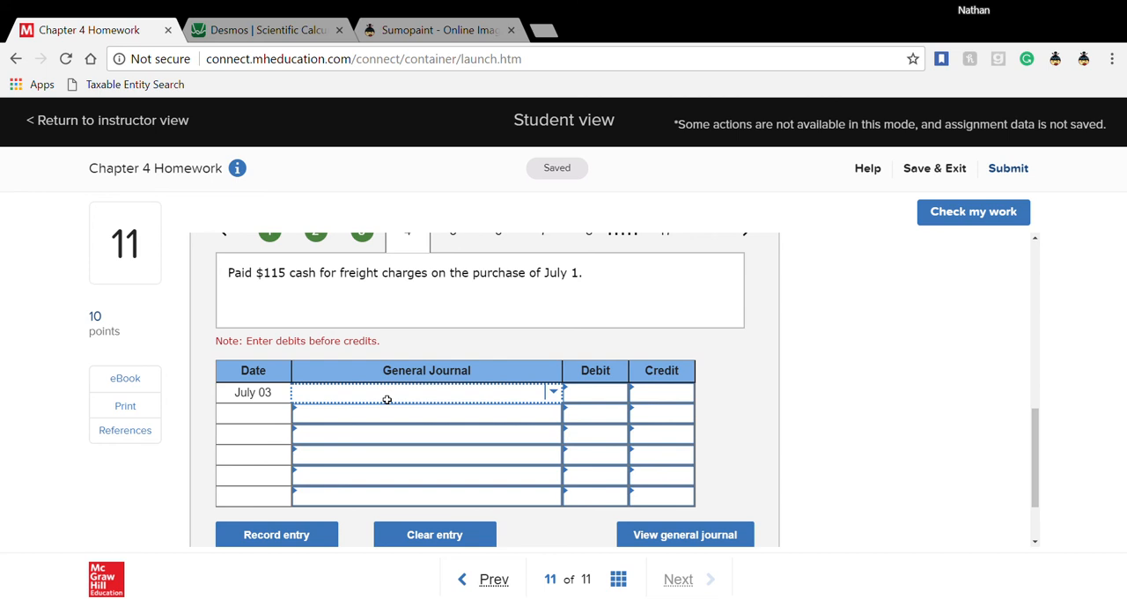
pyautogui.write('merch')
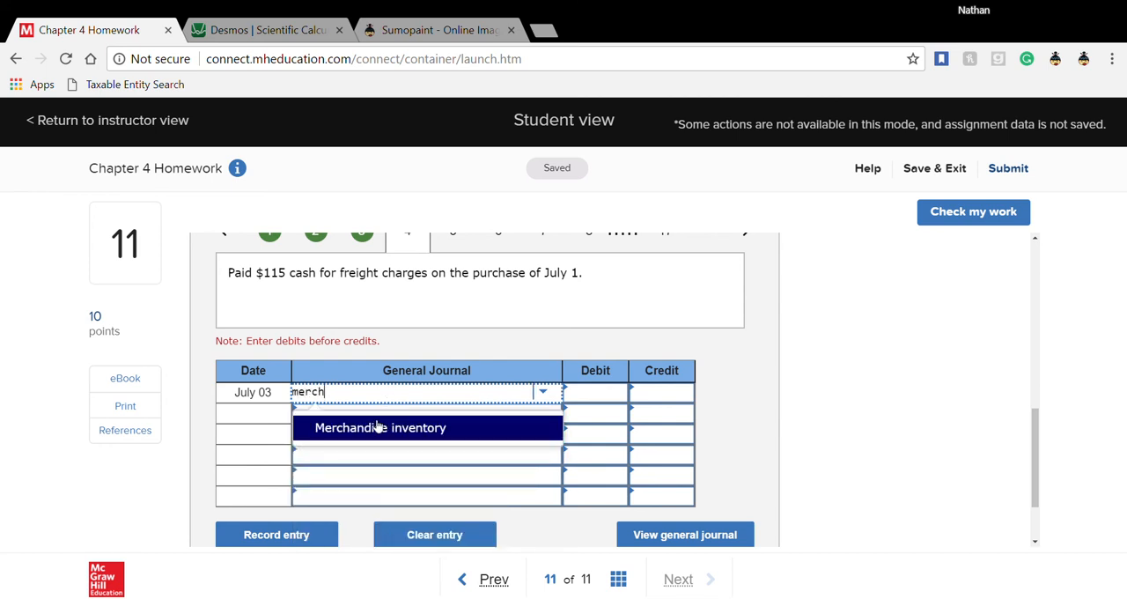
pyautogui.click(377, 427)
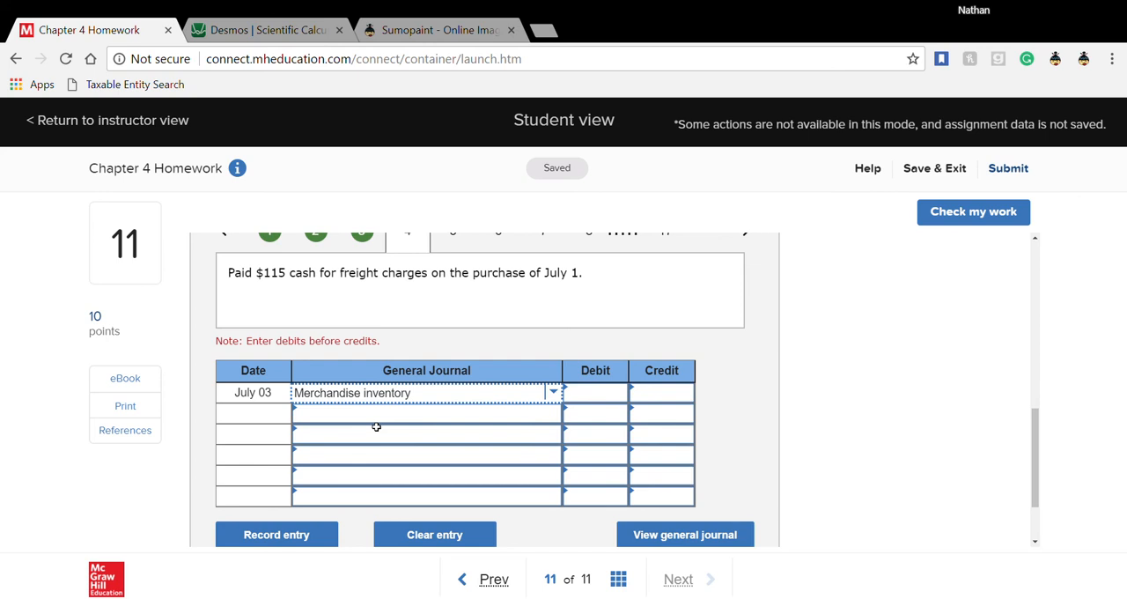
pyautogui.press('Tab')
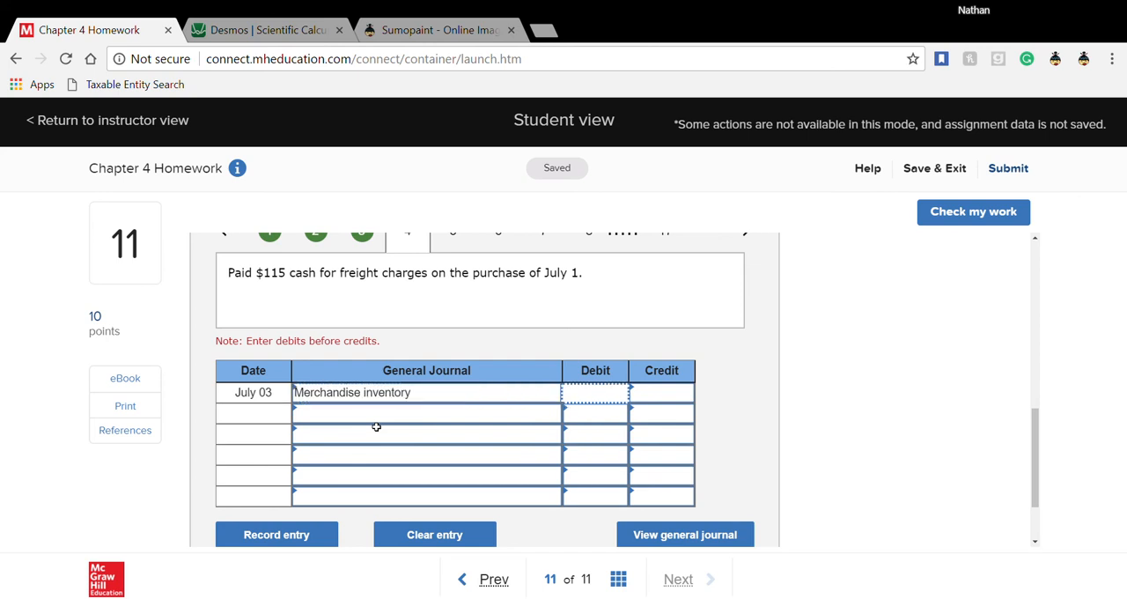
pyautogui.write('115')
pyautogui.press('Tab')
pyautogui.press('Tab')
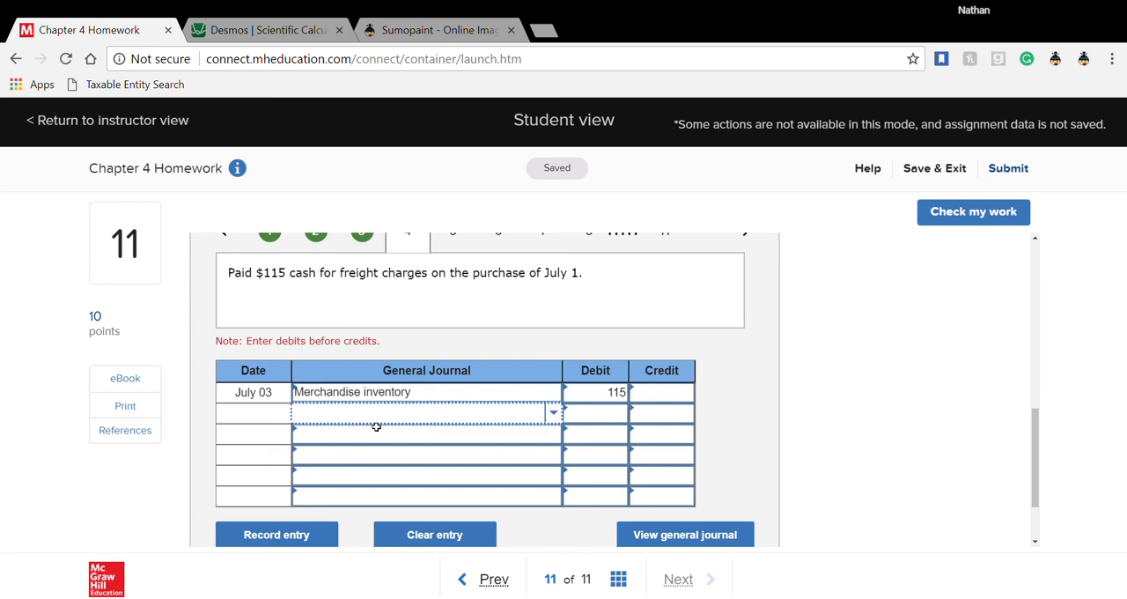
# - Credit Cash 115 on the second line of the July 3 freight entry
pyautogui.write('cash')
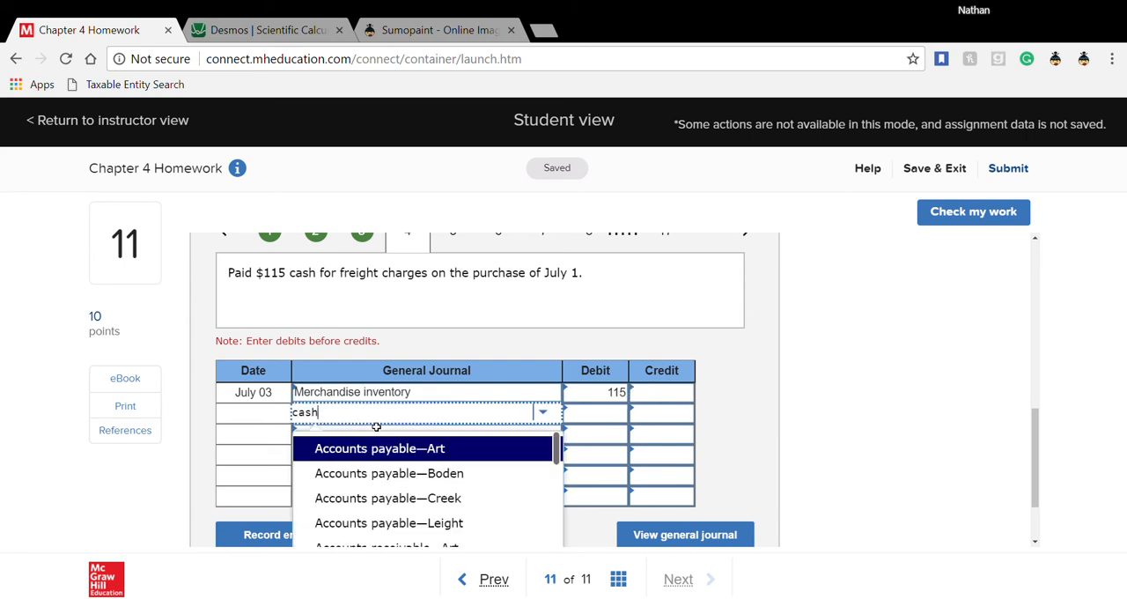
pyautogui.press('Tab')
pyautogui.press('Tab')
pyautogui.write('115')
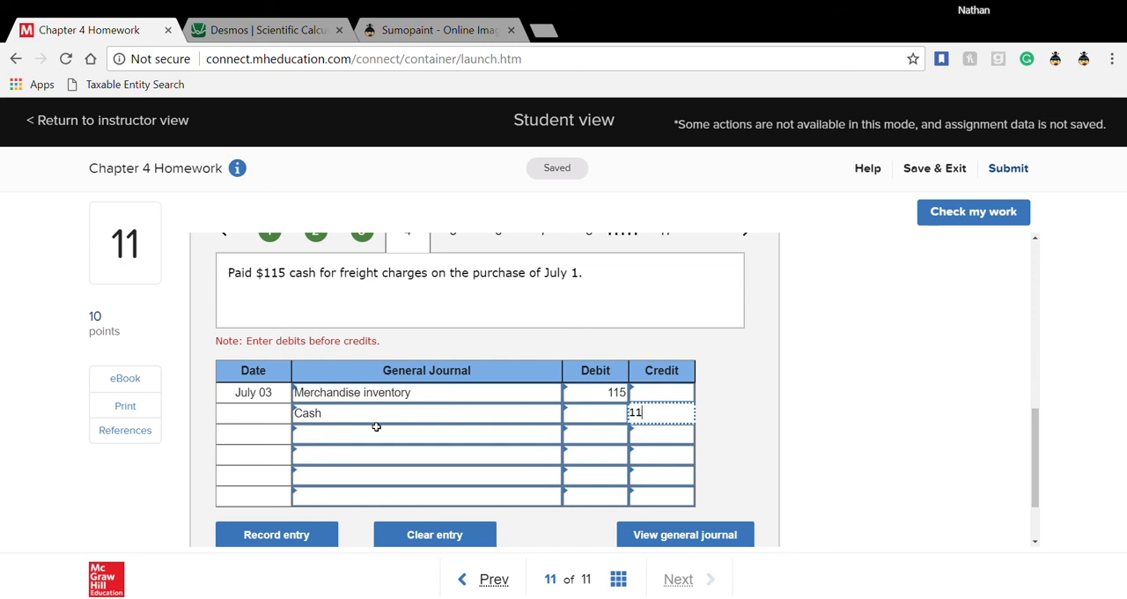
pyautogui.click(408, 448)
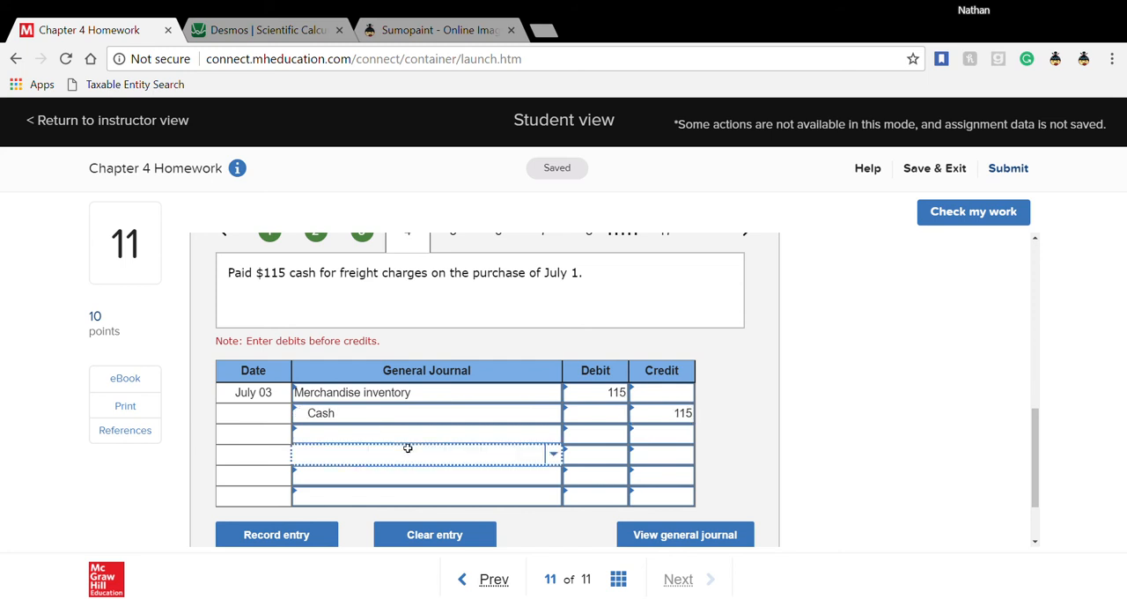
# - Look through the July 3 debit line's account choices for delivery and expense accounts, and reselect Merchandise inventory
pyautogui.click(428, 399)
pyautogui.write('de')
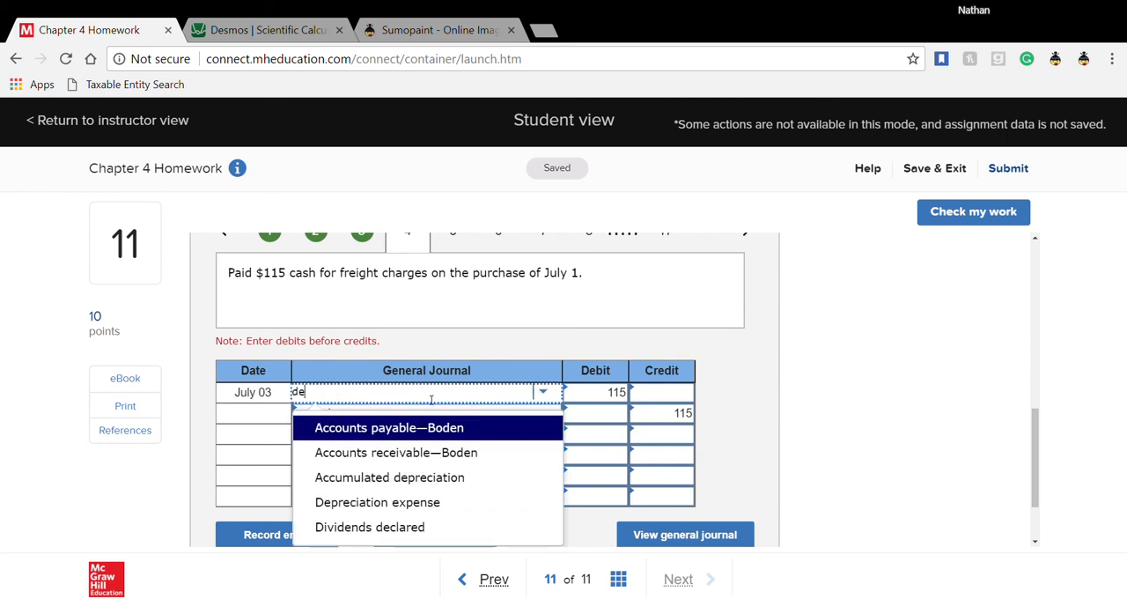
pyautogui.press('BackSpace')
pyautogui.write('e')
pyautogui.press('Escape')
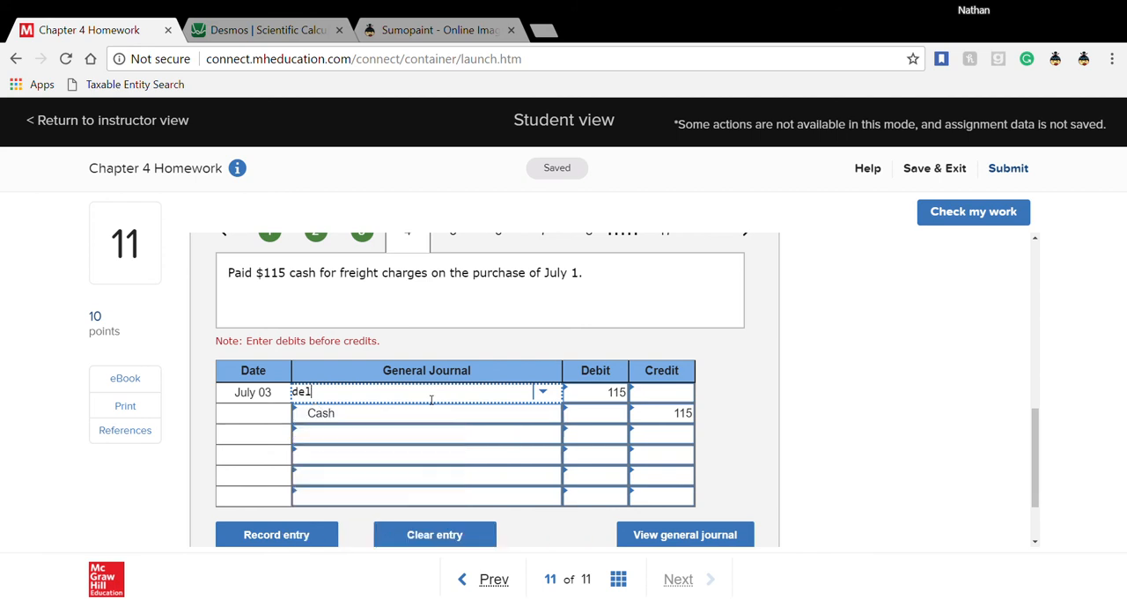
pyautogui.press('BackSpace')
pyautogui.press('BackSpace')
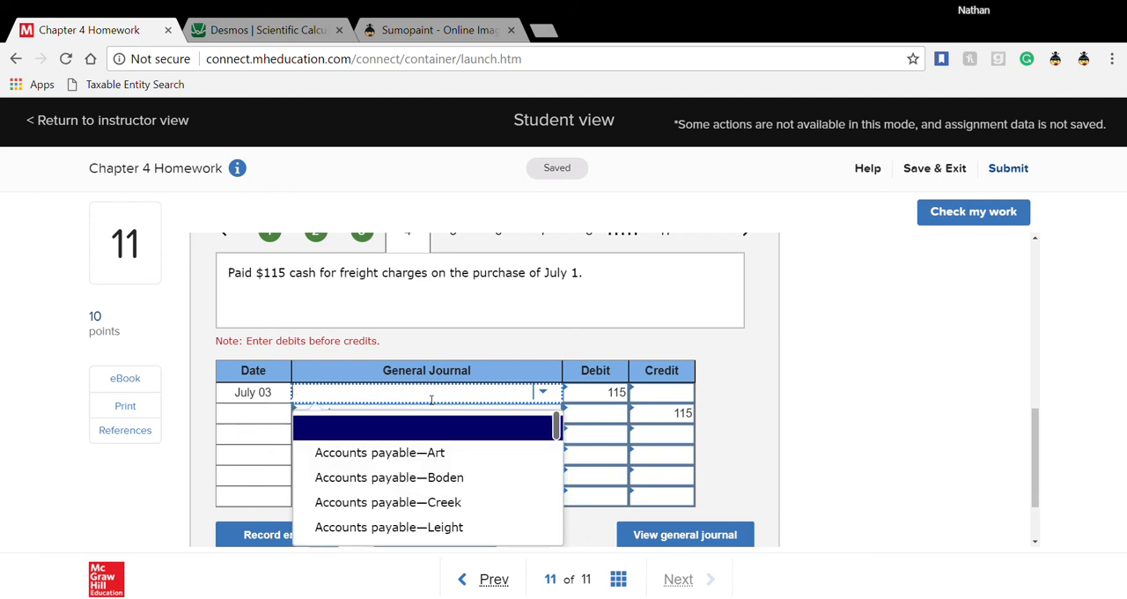
pyautogui.write('exp')
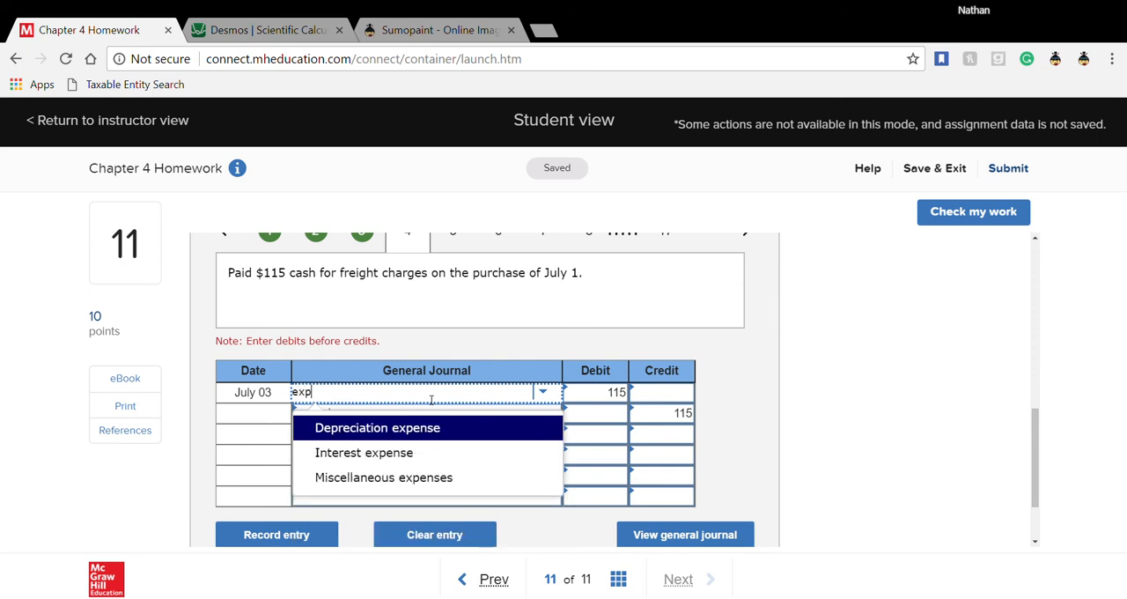
pyautogui.press('BackSpace')
pyautogui.press('BackSpace')
pyautogui.press('BackSpace')
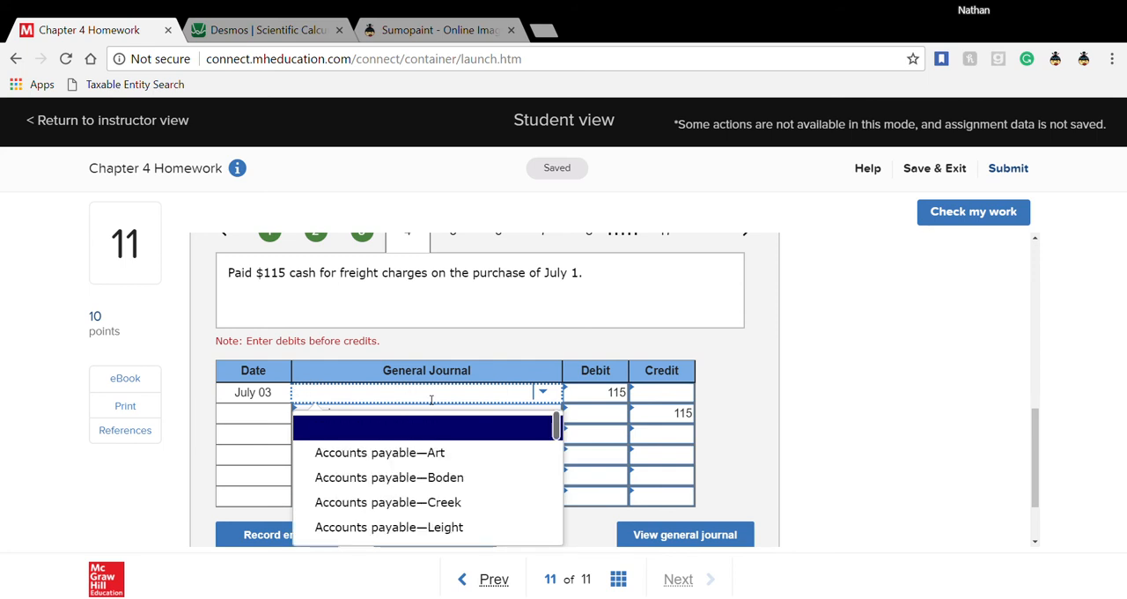
pyautogui.write('me')
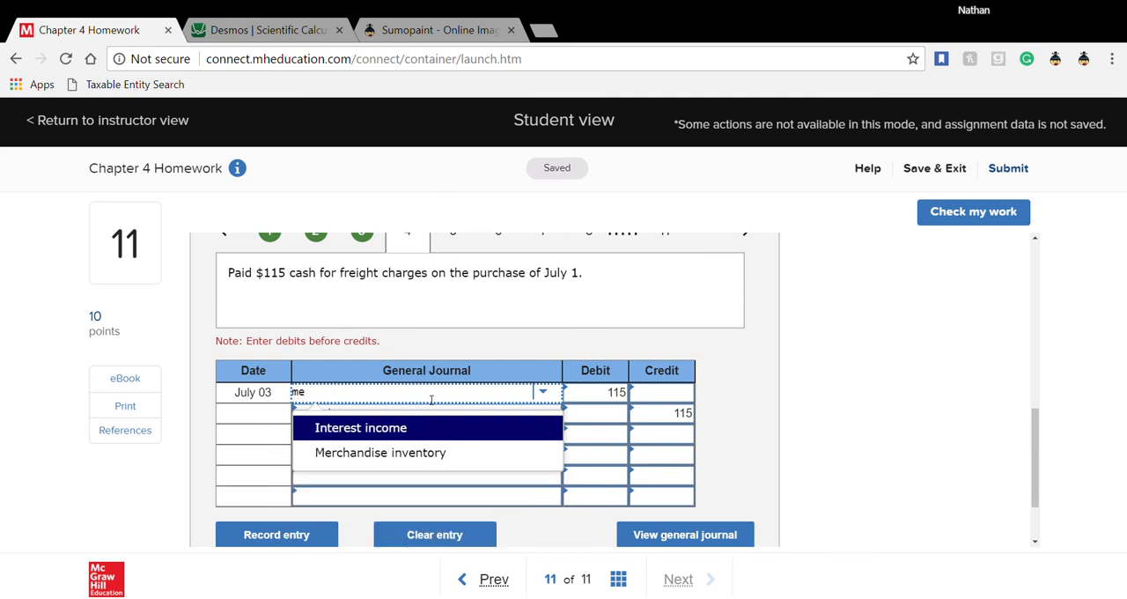
pyautogui.click(426, 453)
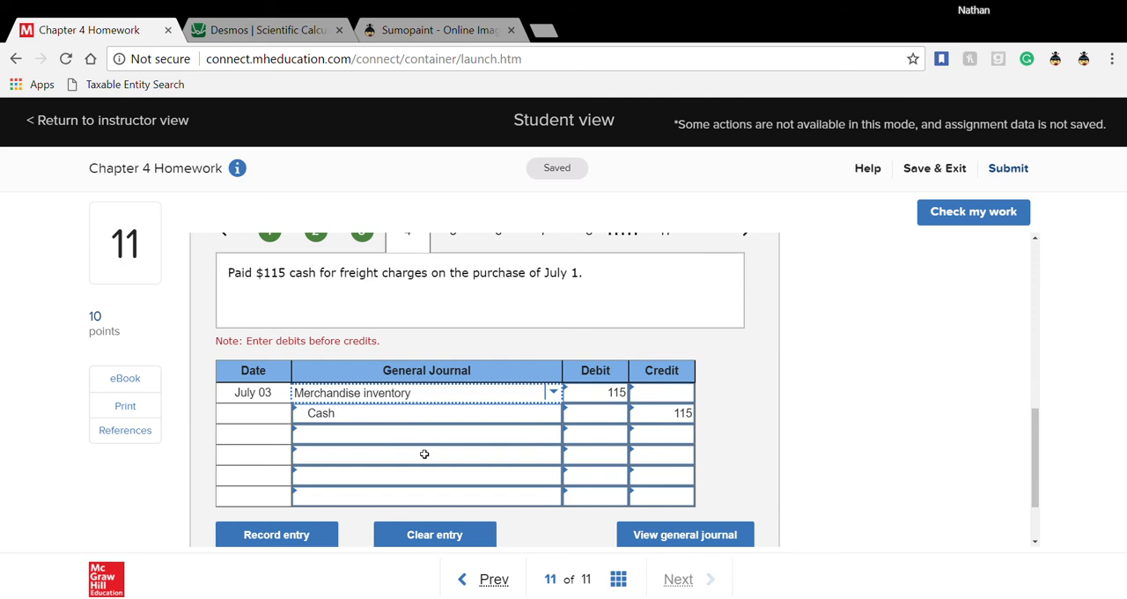
# - Open transaction 5 for the July 8 cash sale and enter Cash and Sales as its two accounts
pyautogui.scroll(1, 425, 453)
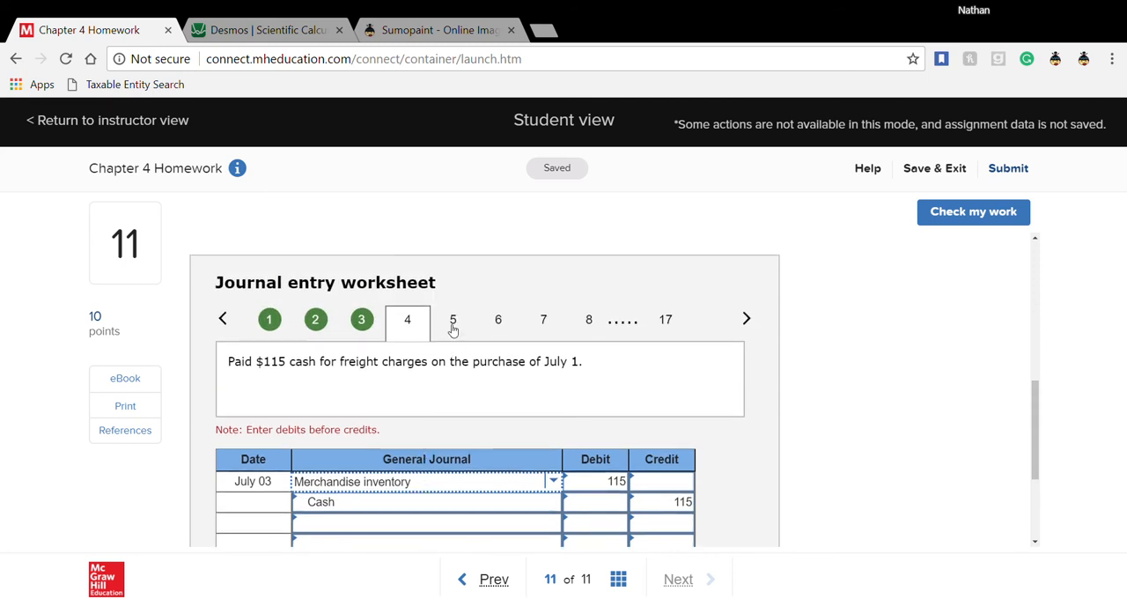
pyautogui.click(453, 333)
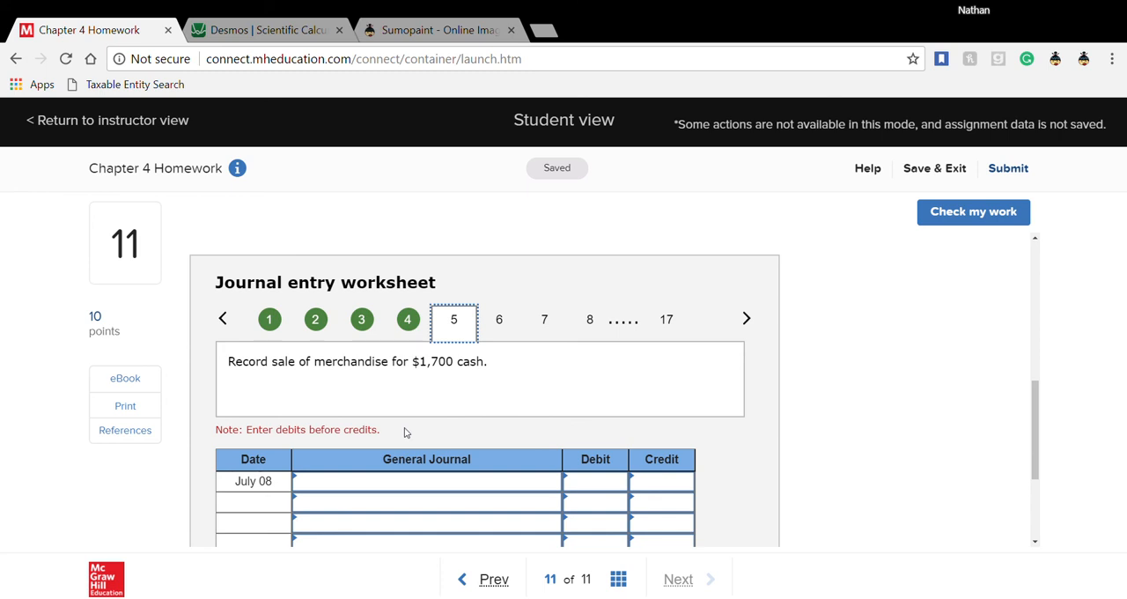
pyautogui.click(386, 490)
pyautogui.scroll(-1, 386, 492)
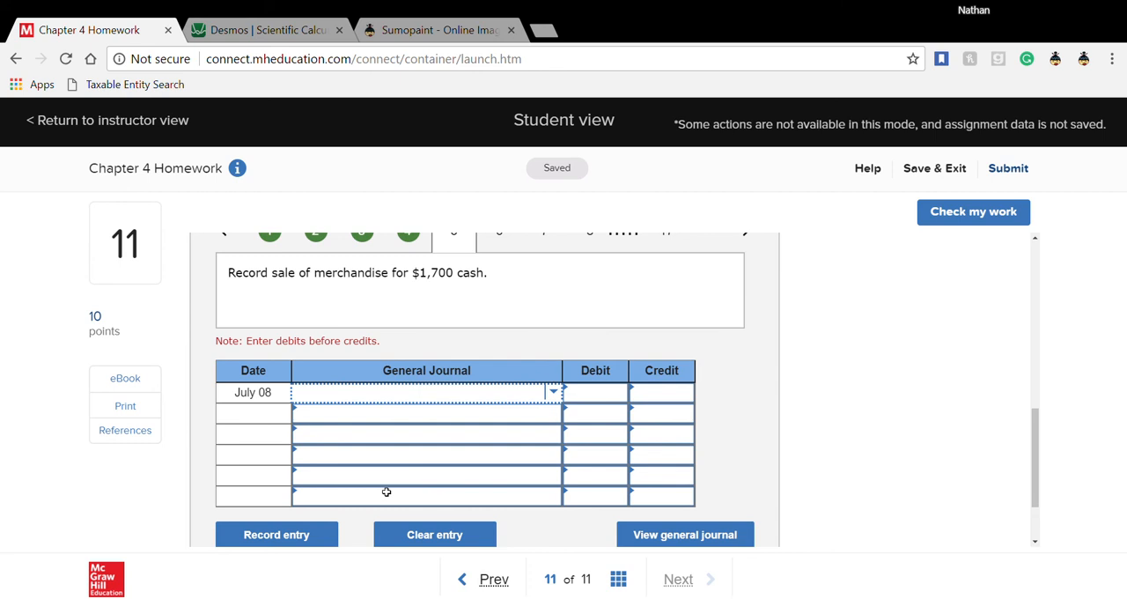
pyautogui.write('cash')
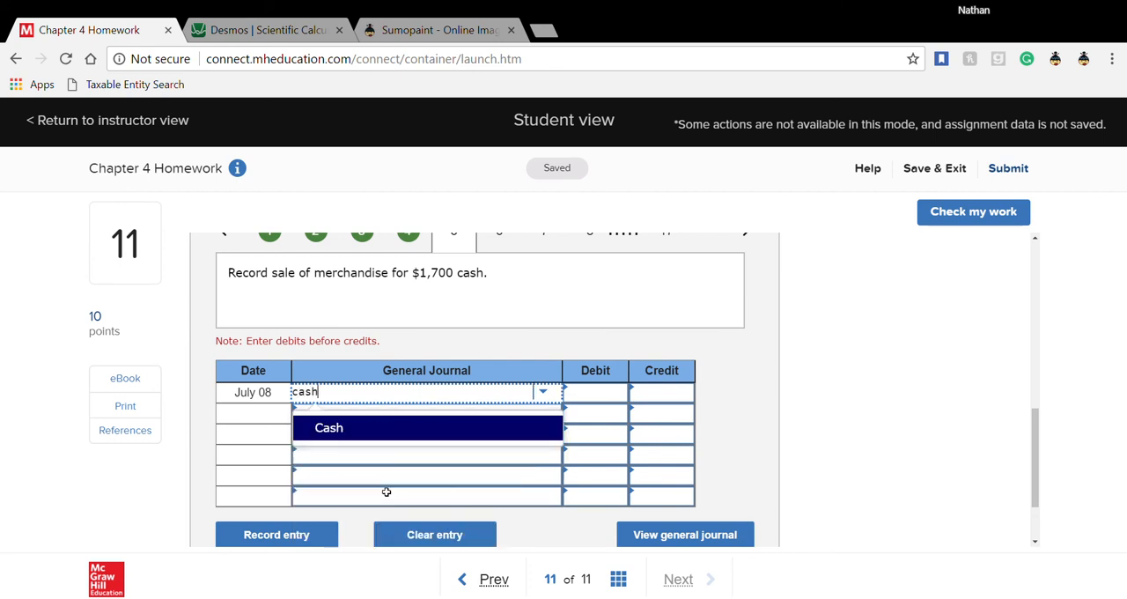
pyautogui.click(407, 428)
pyautogui.click(460, 413)
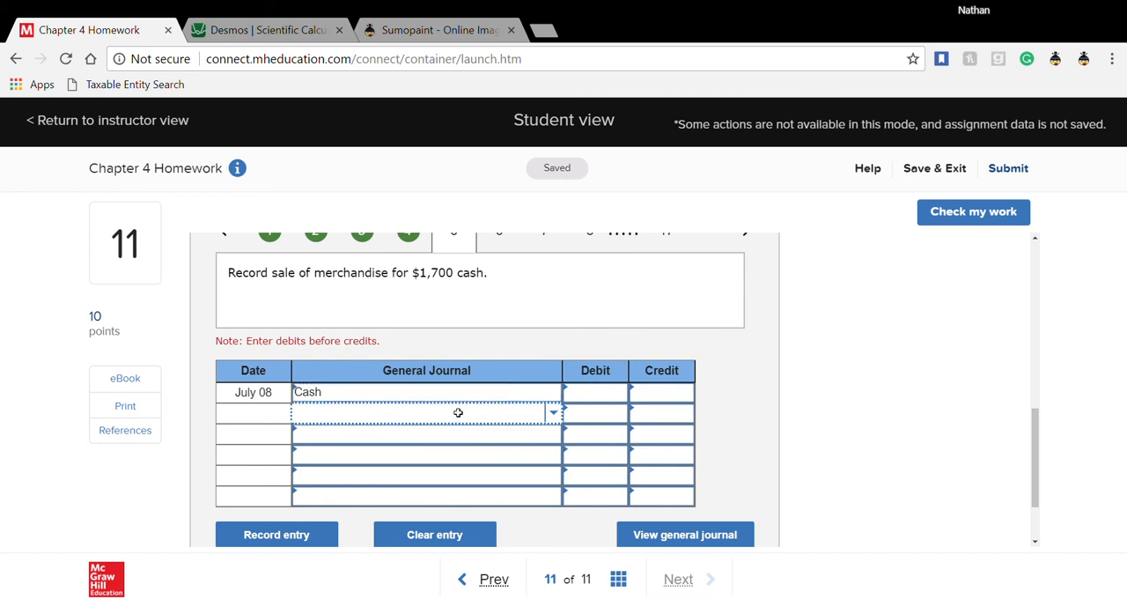
pyautogui.write('sal')
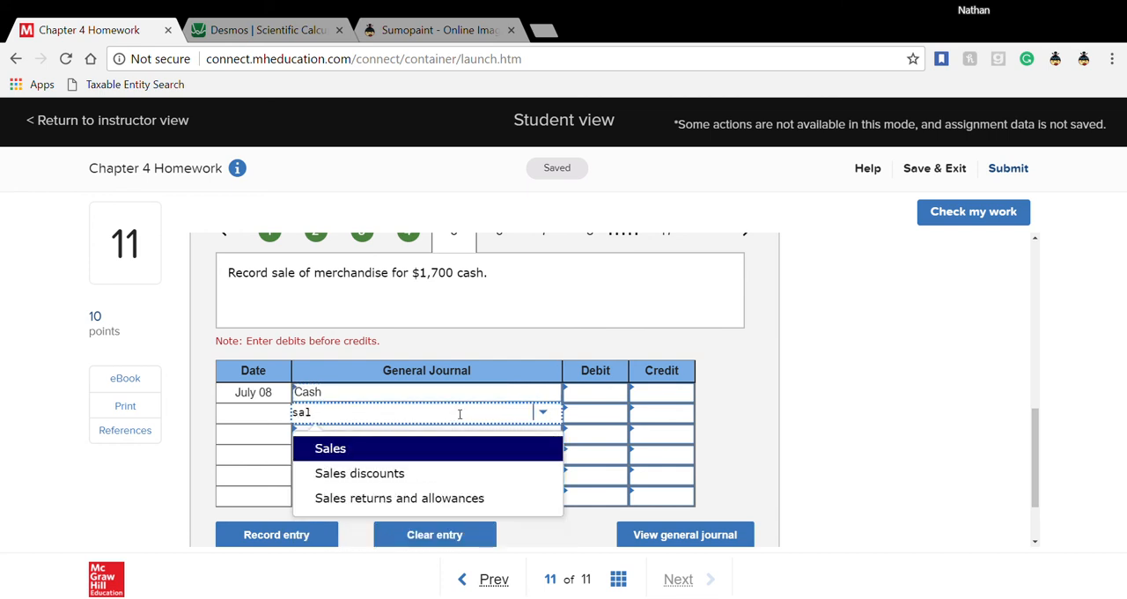
pyautogui.click(443, 449)
# - Enter a 1,700 debit for Cash and a 1,700 credit for Sales in the July 8 entry
pyautogui.click(604, 404)
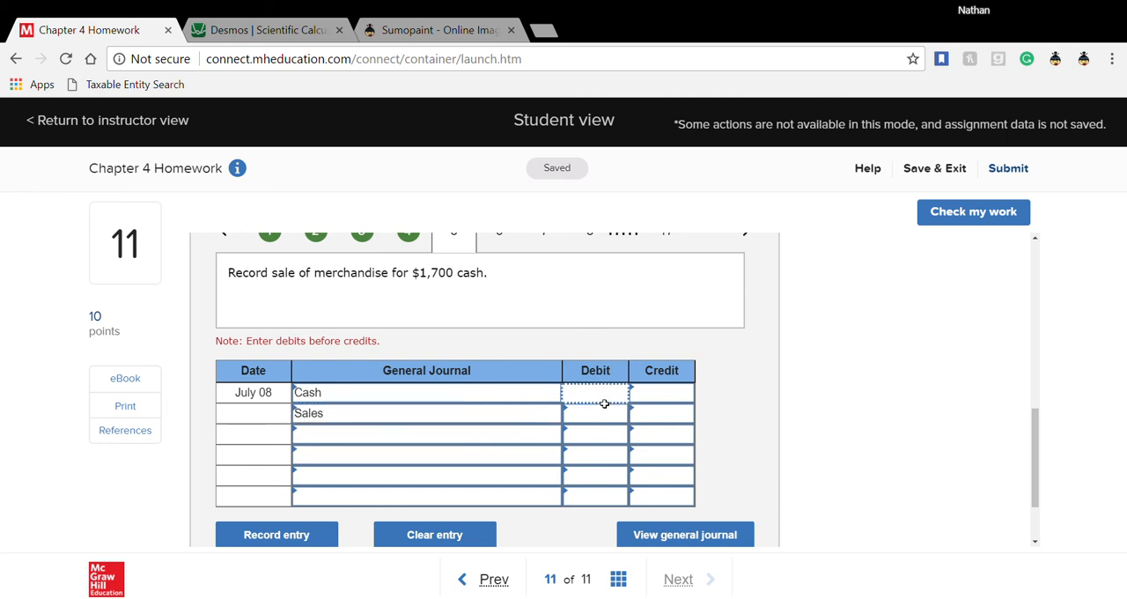
pyautogui.write('1700')
pyautogui.click(674, 423)
pyautogui.write('1,7')
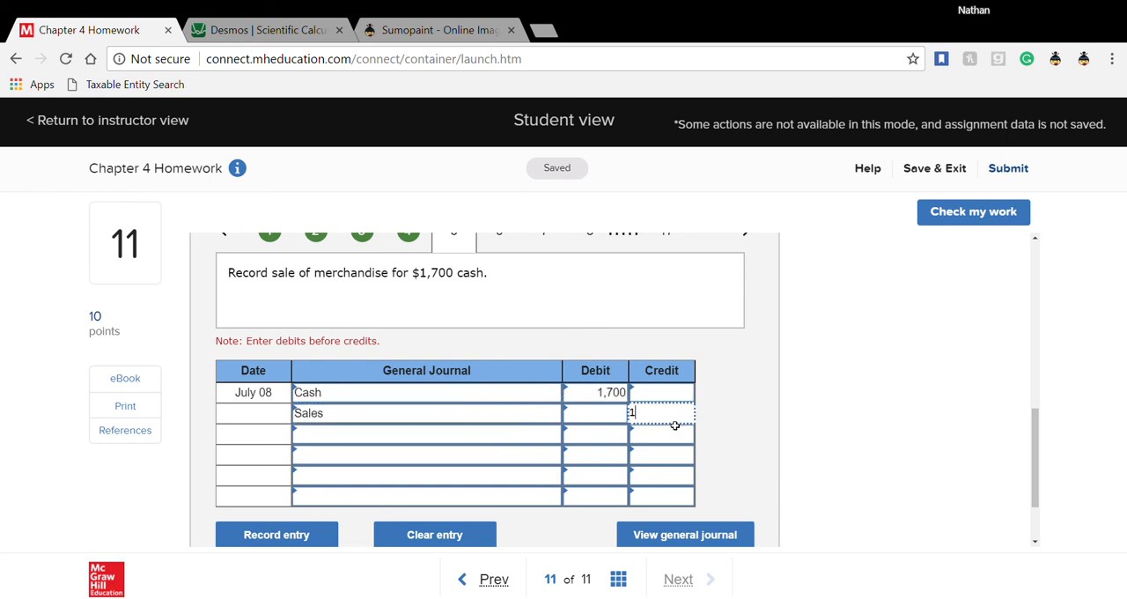
pyautogui.write('00')
pyautogui.click(719, 425)
# - Open transaction 6 for the cost of the July 8 sale and enter Cost of goods sold and Merchandise inventory as its accounts
pyautogui.scroll(1, 718, 428)
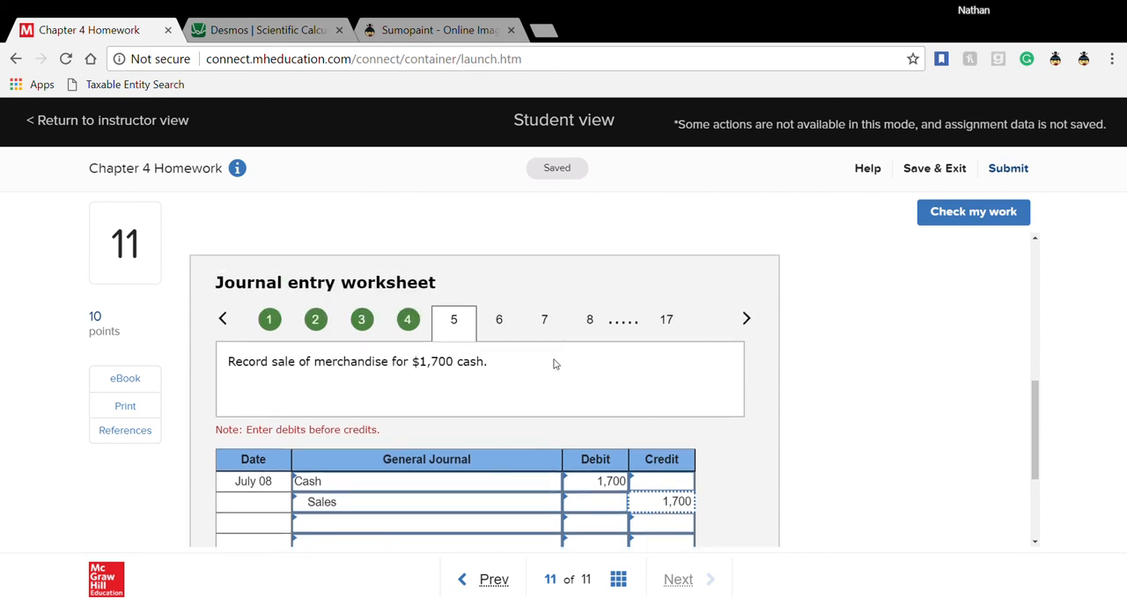
pyautogui.click(501, 322)
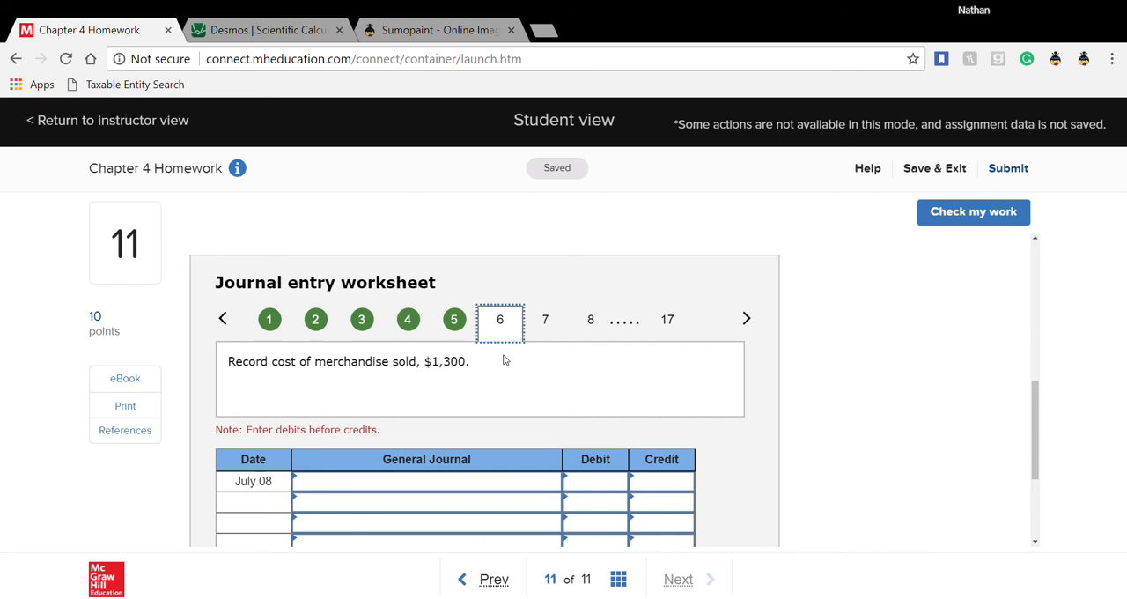
pyautogui.scroll(-1, 504, 360)
pyautogui.click(448, 390)
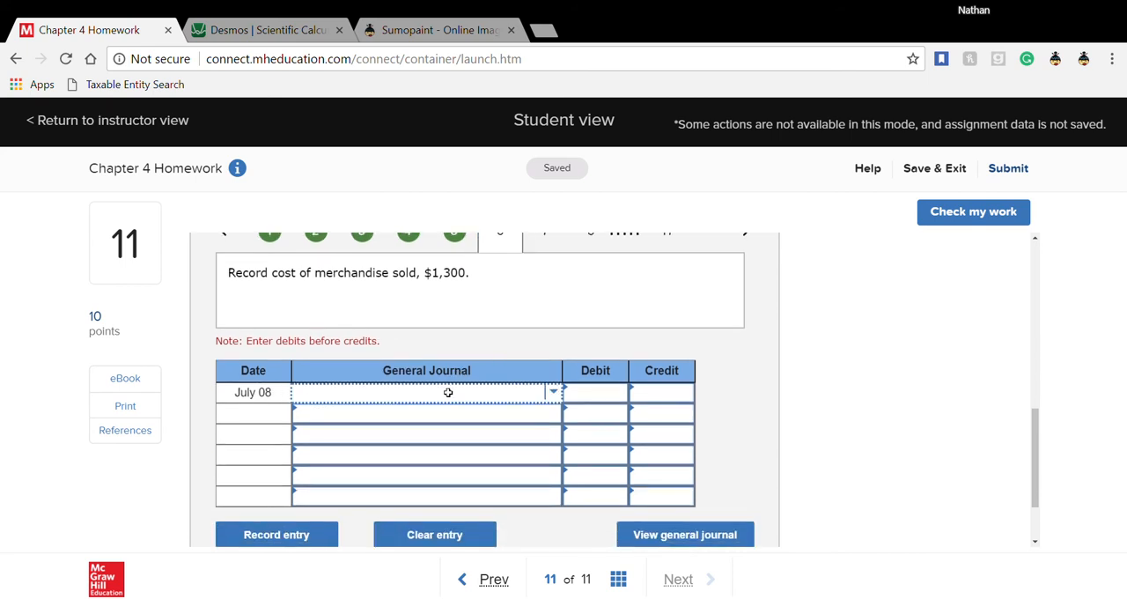
pyautogui.write('cost')
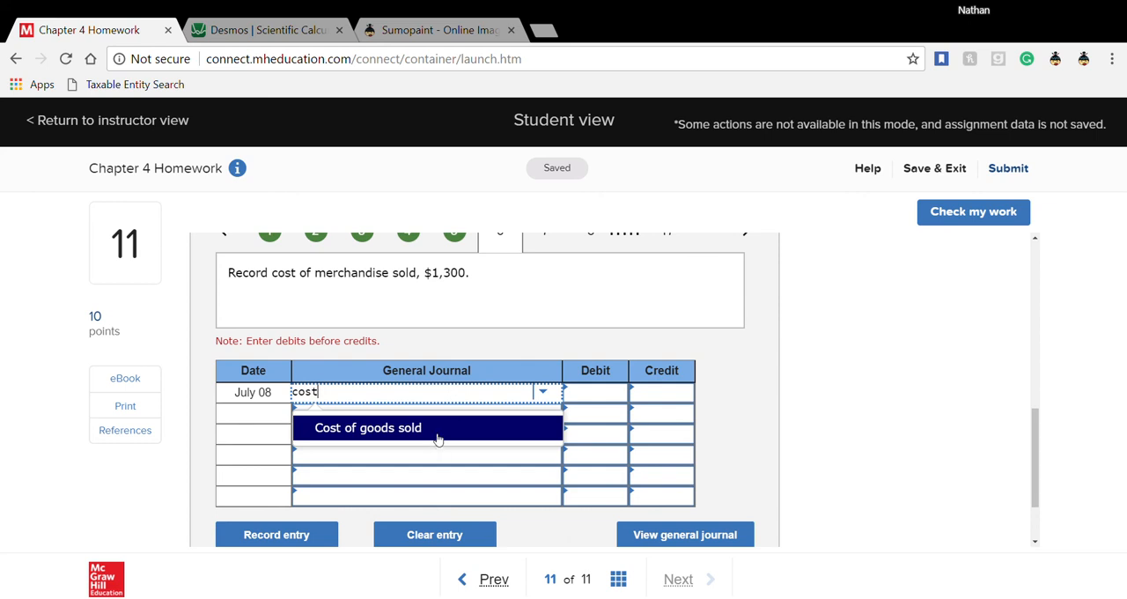
pyautogui.click(435, 435)
pyautogui.click(458, 421)
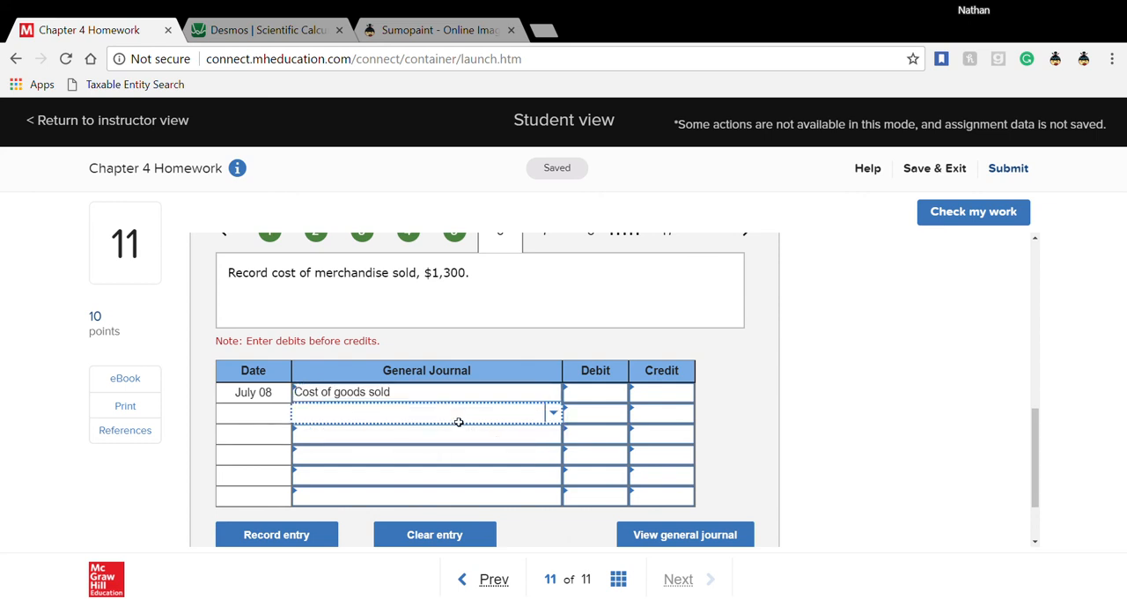
pyautogui.write('merc')
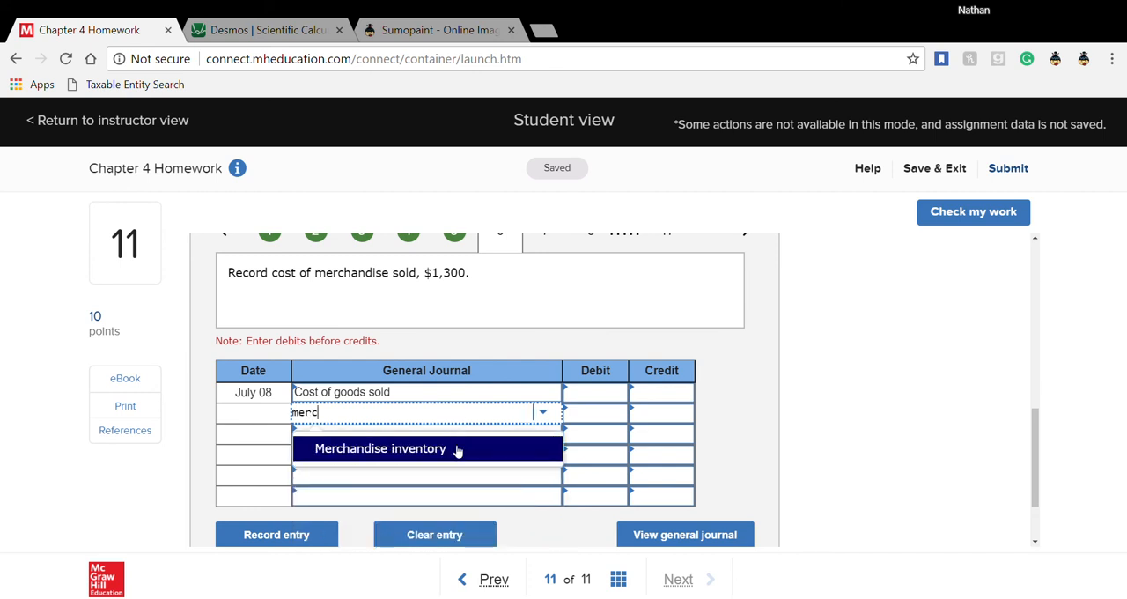
pyautogui.click(457, 449)
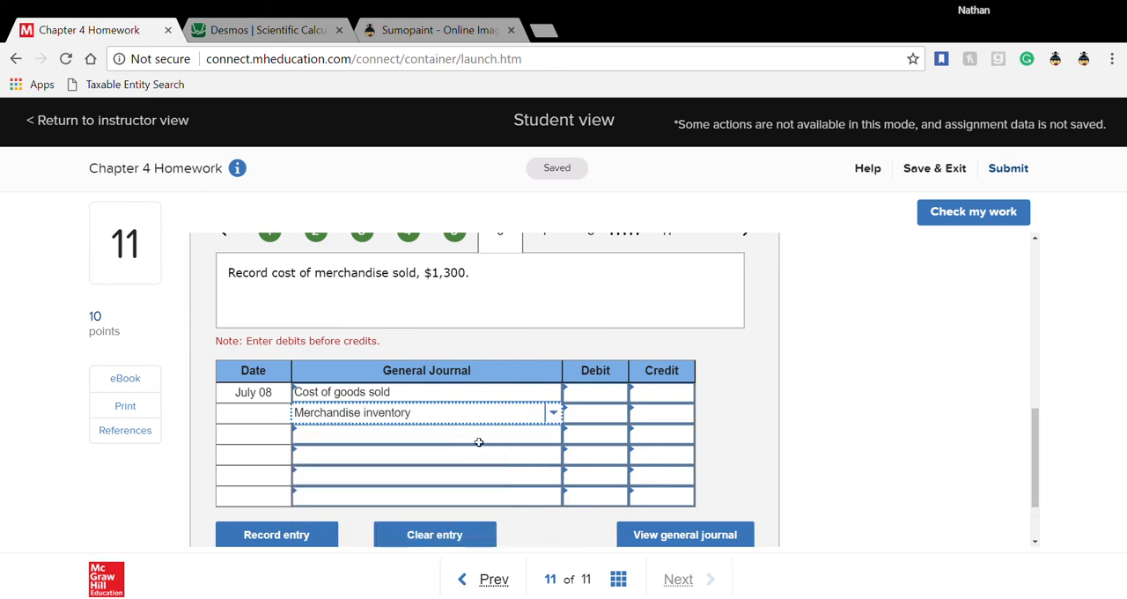
# - Enter a 1,300 debit for Cost of goods sold and a 1,300 credit for Merchandise inventory in the July 8 cost entry
pyautogui.click(588, 392)
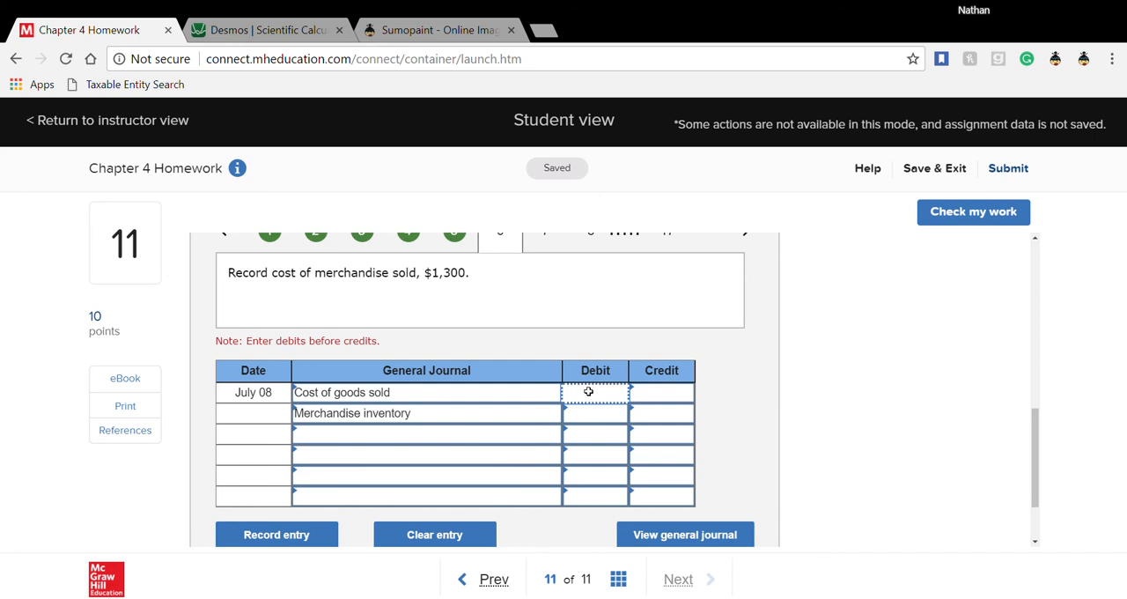
pyautogui.write('1300')
pyautogui.click(677, 414)
pyautogui.write('1300')
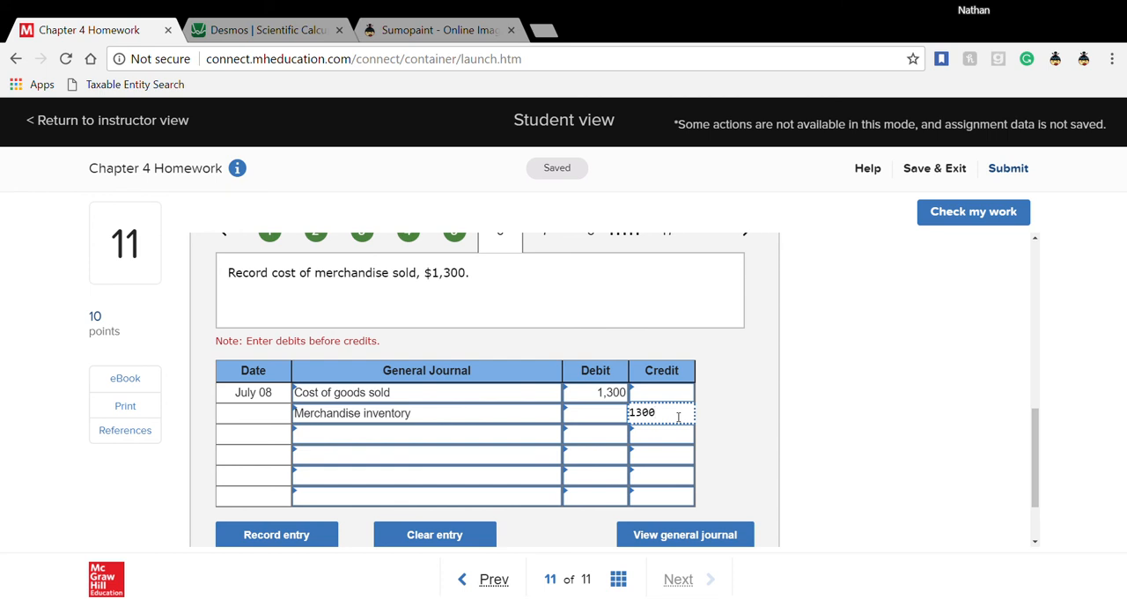
pyautogui.click(751, 426)
# - Open transaction 7 for the July 9 merchandise purchase from Leight Co
pyautogui.scroll(1, 751, 426)
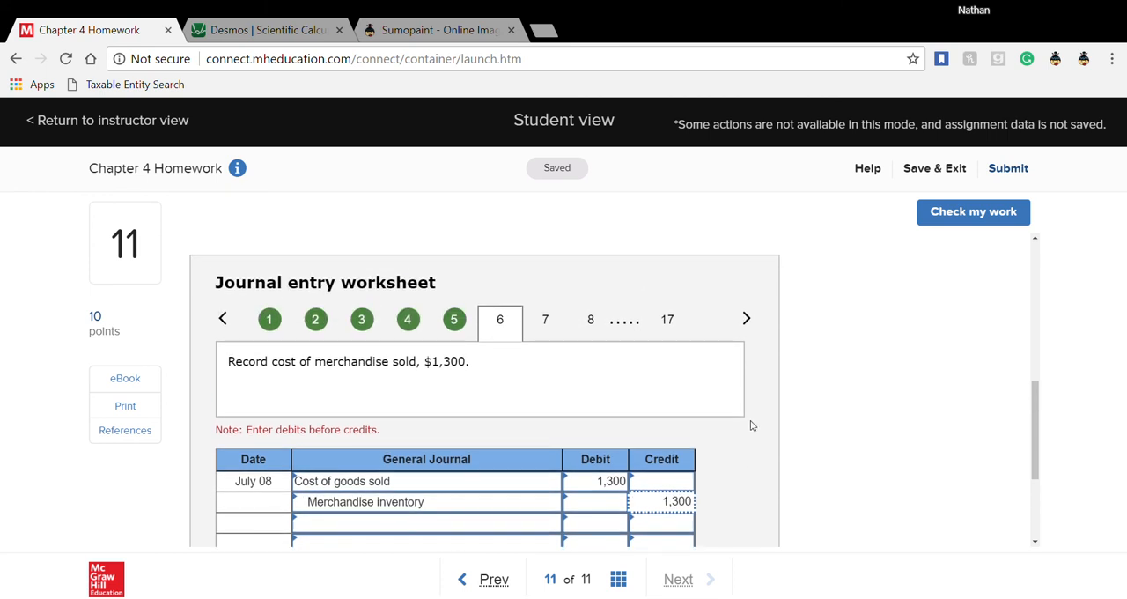
pyautogui.click(546, 324)
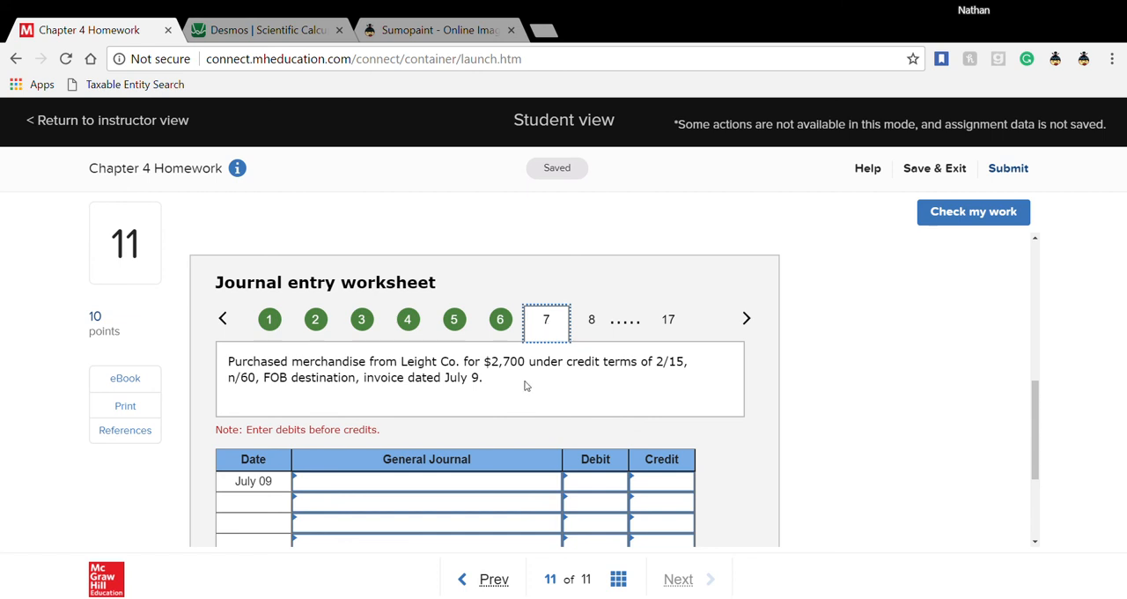
# - Enter Merchandise inventory and Accounts payable—Leight as the accounts in the July 9 purchase entry
pyautogui.click(464, 487)
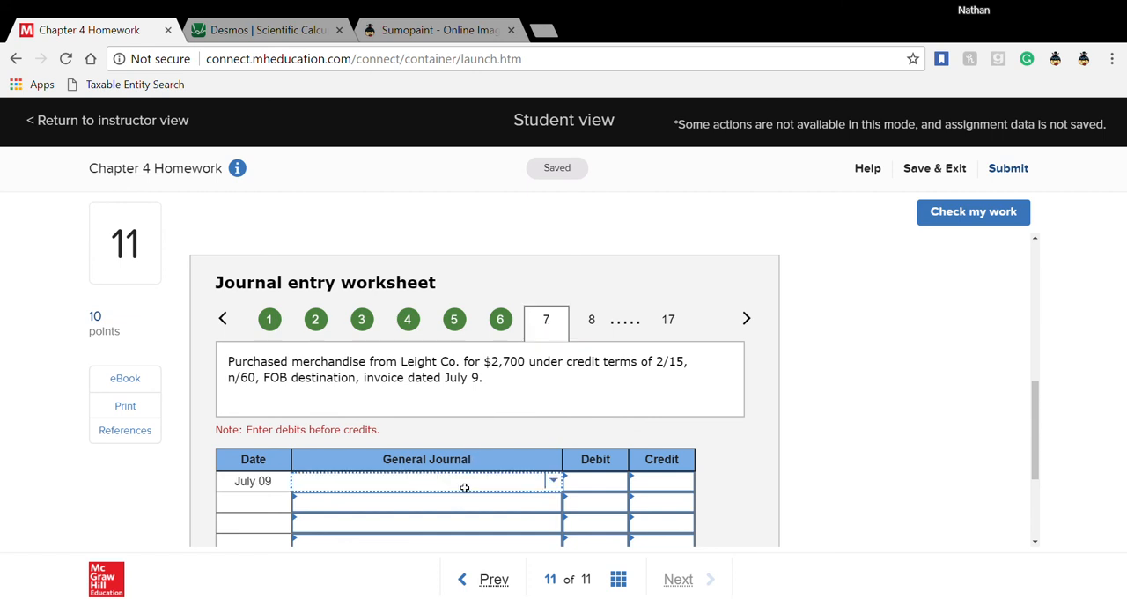
pyautogui.scroll(-1, 464, 487)
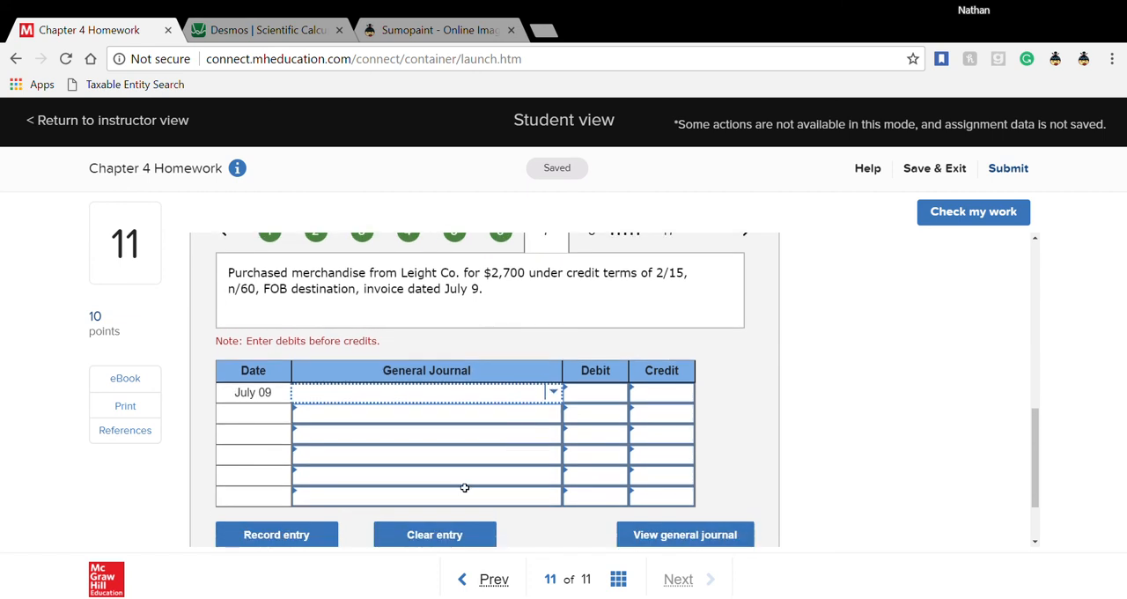
pyautogui.write('m')
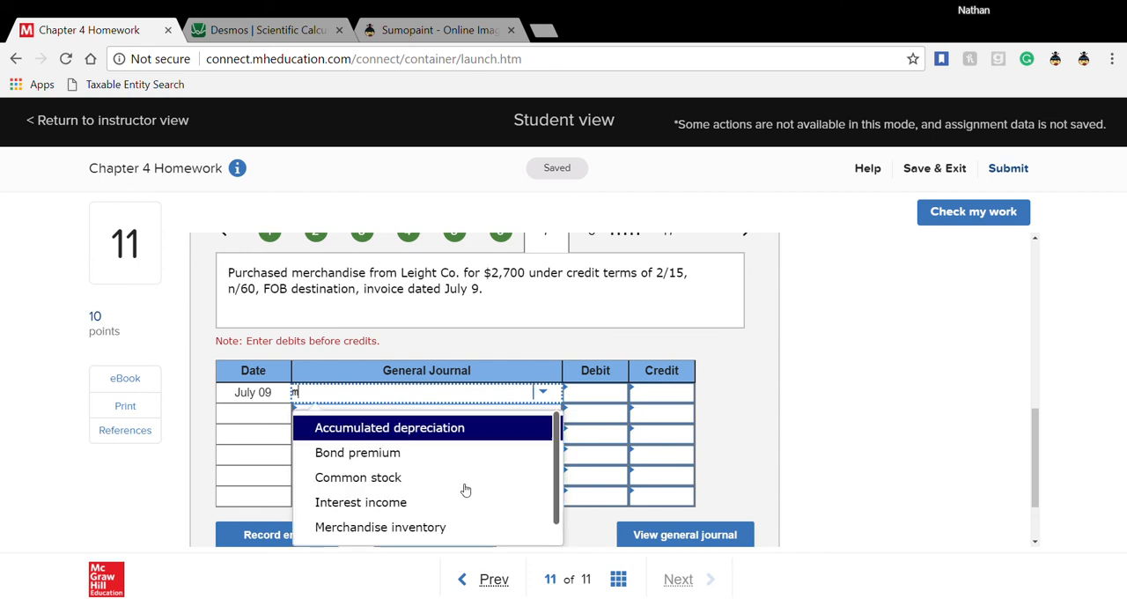
pyautogui.write('erc')
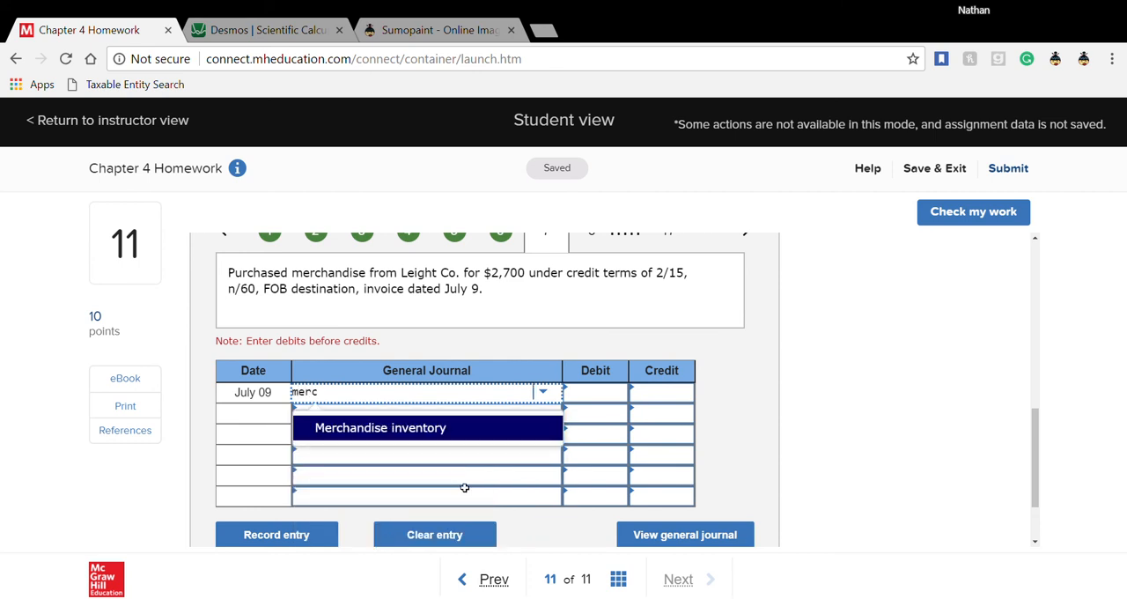
pyautogui.click(474, 428)
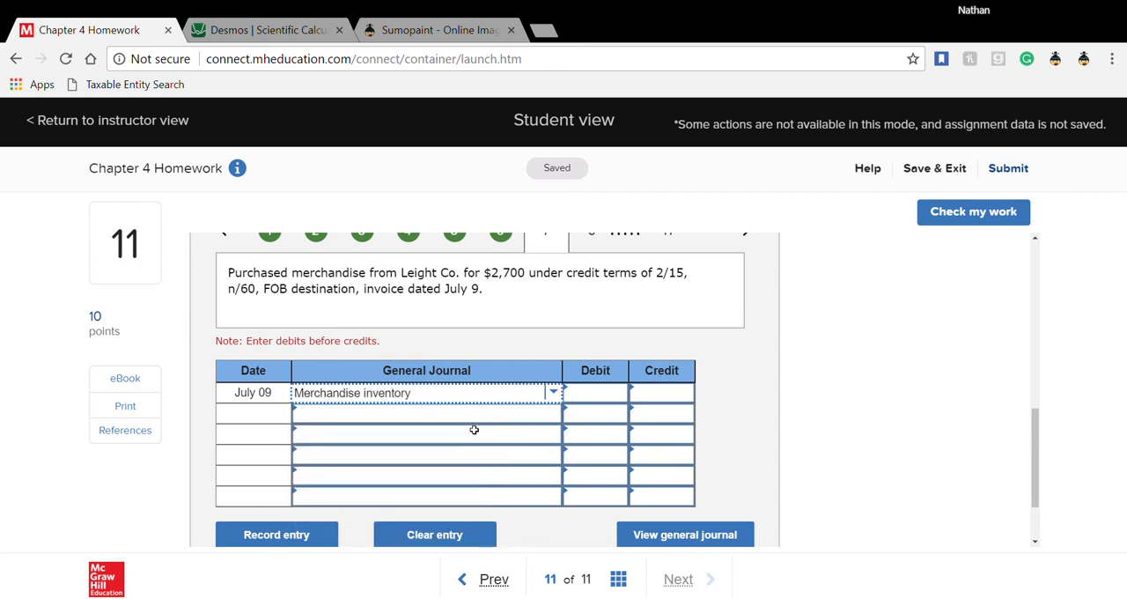
pyautogui.click(402, 412)
pyautogui.write('acc')
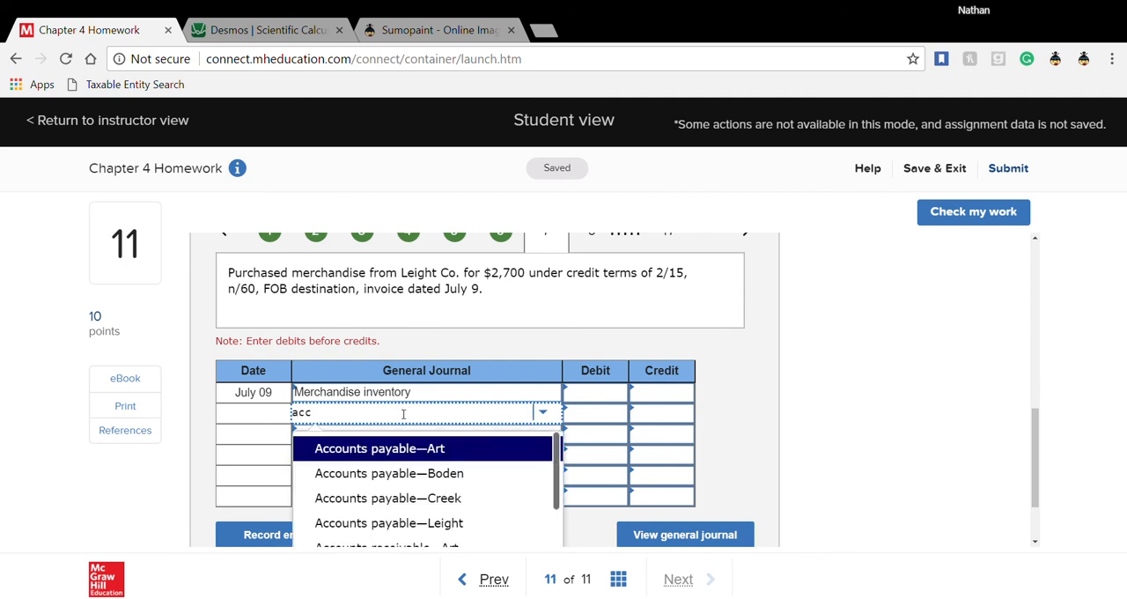
pyautogui.click(397, 523)
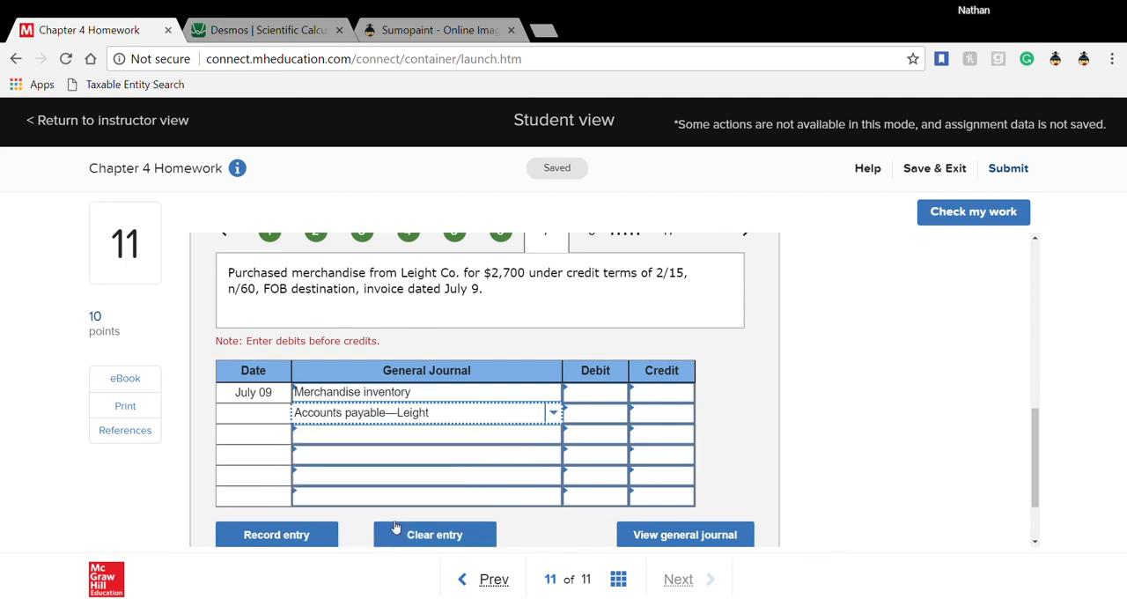
# - Enter a 2,700 debit for Merchandise inventory and a 2,700 credit for Accounts payable—Leight in the July 9 entry
pyautogui.click(619, 401)
pyautogui.write('2700')
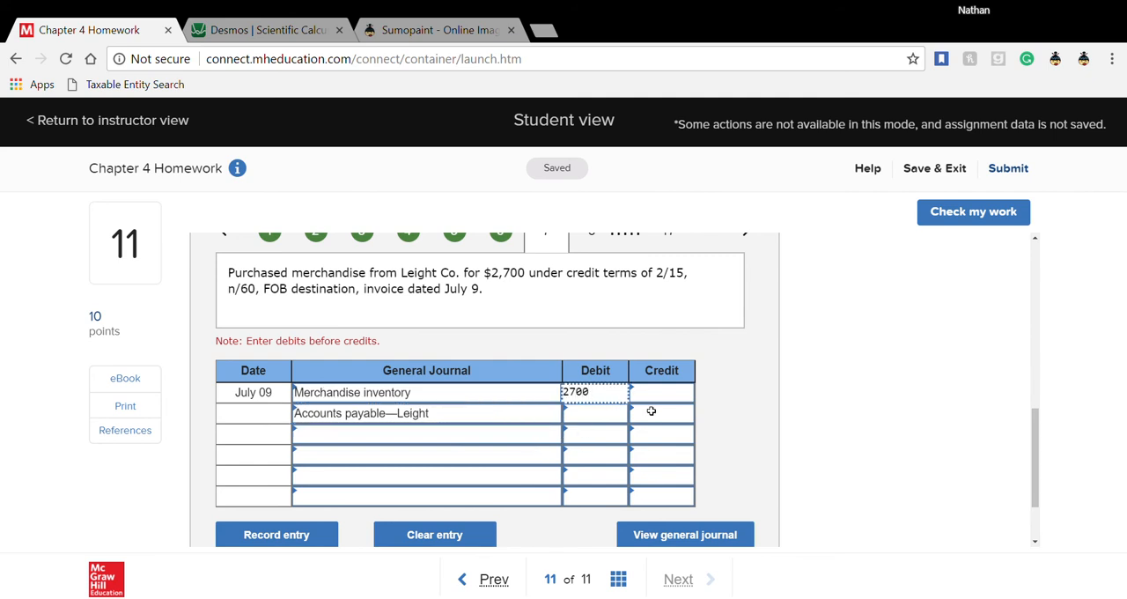
pyautogui.click(659, 417)
pyautogui.write('2700')
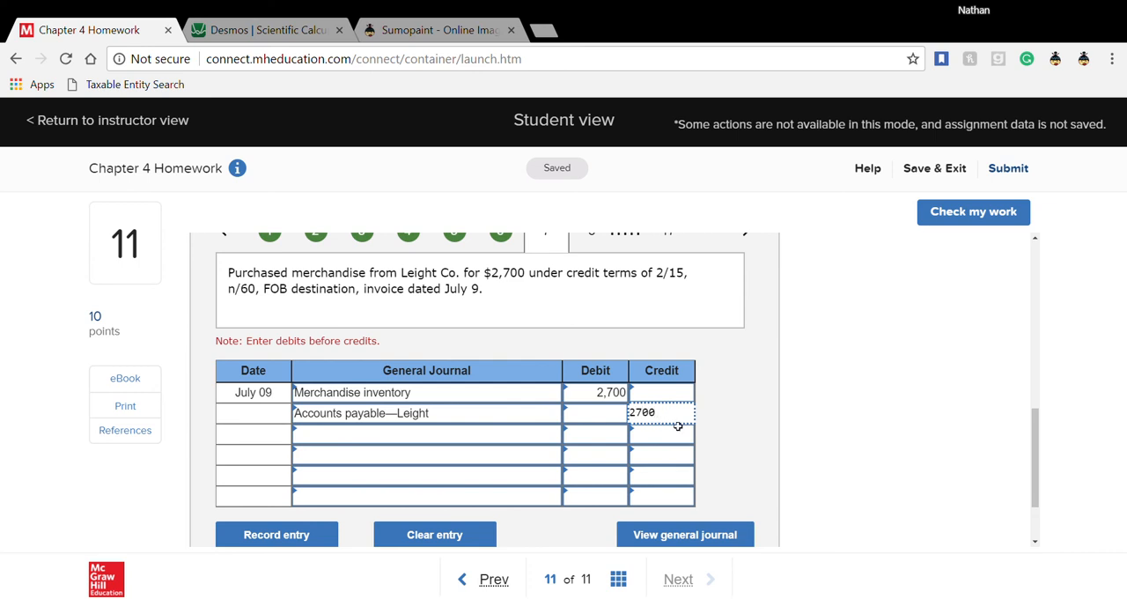
pyautogui.click(678, 427)
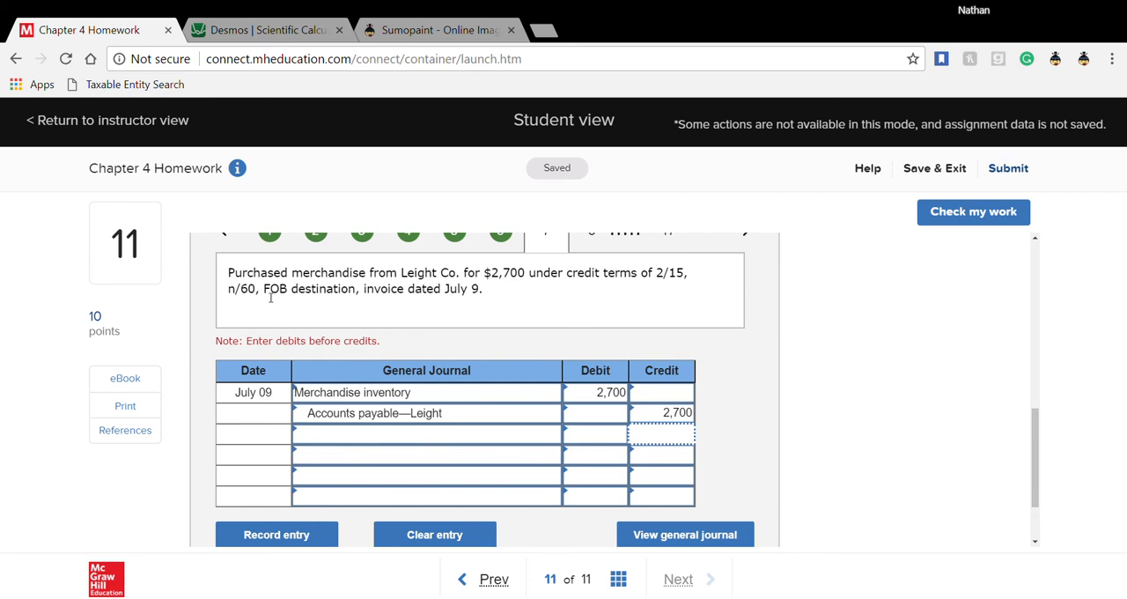
# - Highlight the FOB destination term of the July 9 purchase and check the list of July transactions for related freight charges
pyautogui.moveTo(264, 290); pyautogui.dragTo(359, 296)
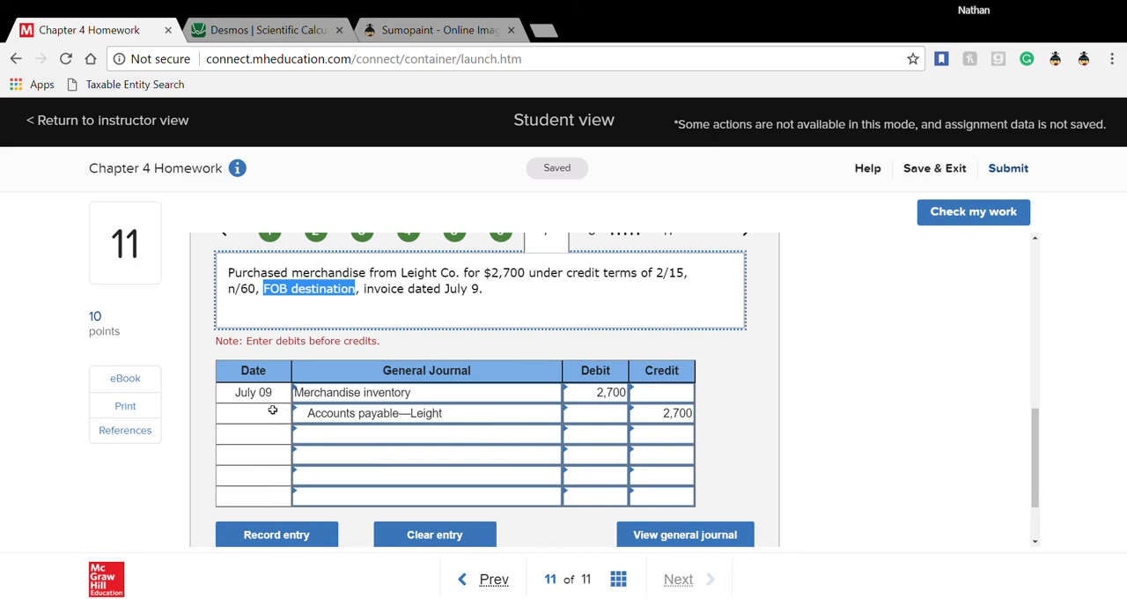
pyautogui.scroll(2, 321, 434)
pyautogui.scroll(4, 319, 436)
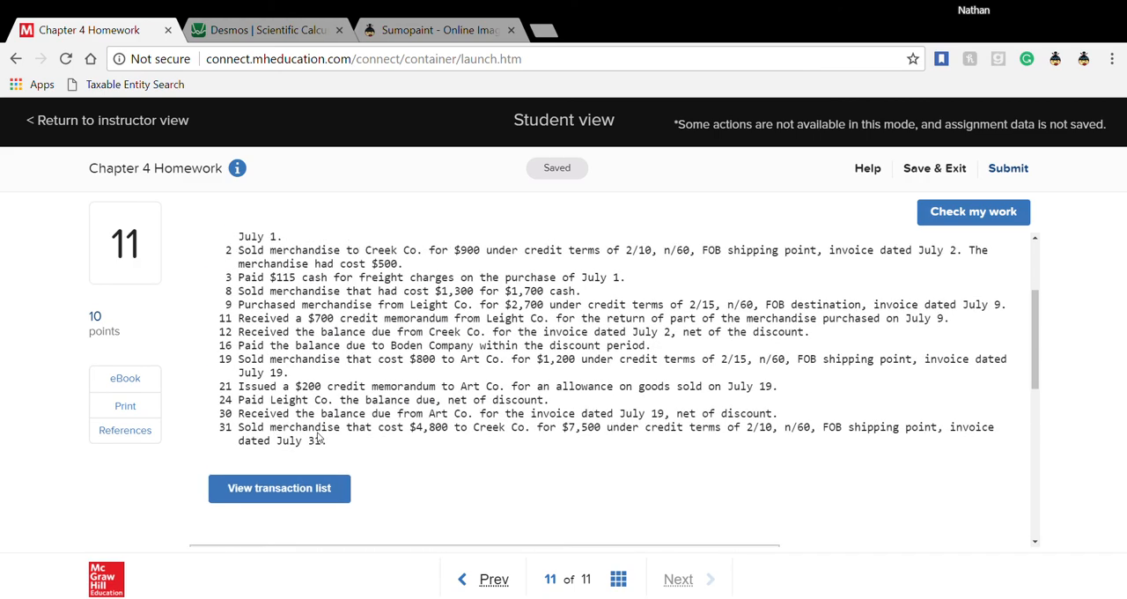
pyautogui.scroll(-2, 300, 414)
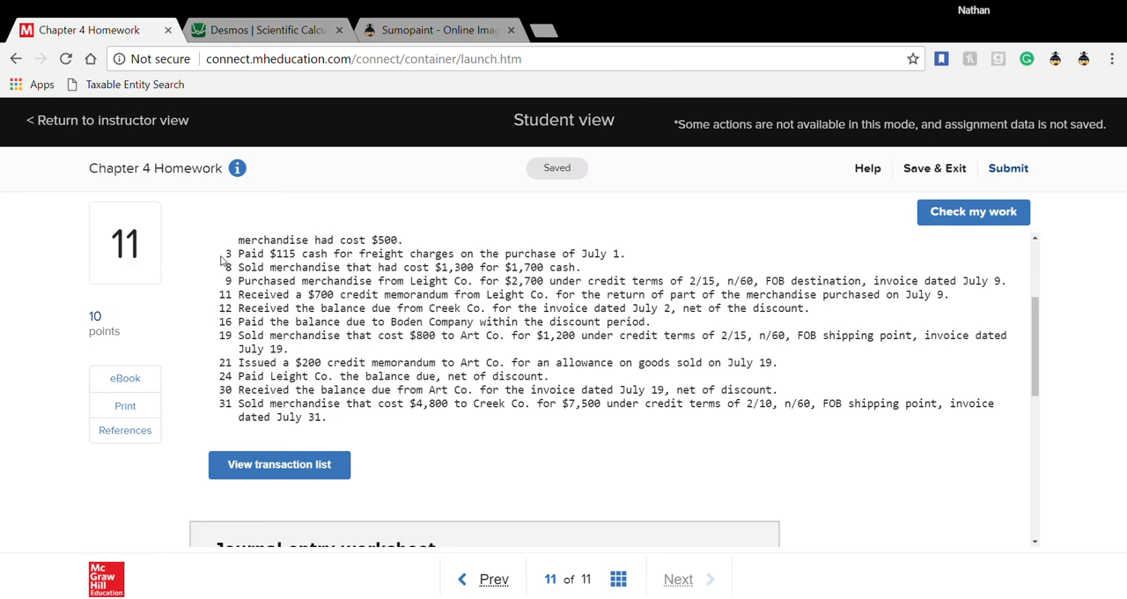
pyautogui.scroll(-4, 242, 376)
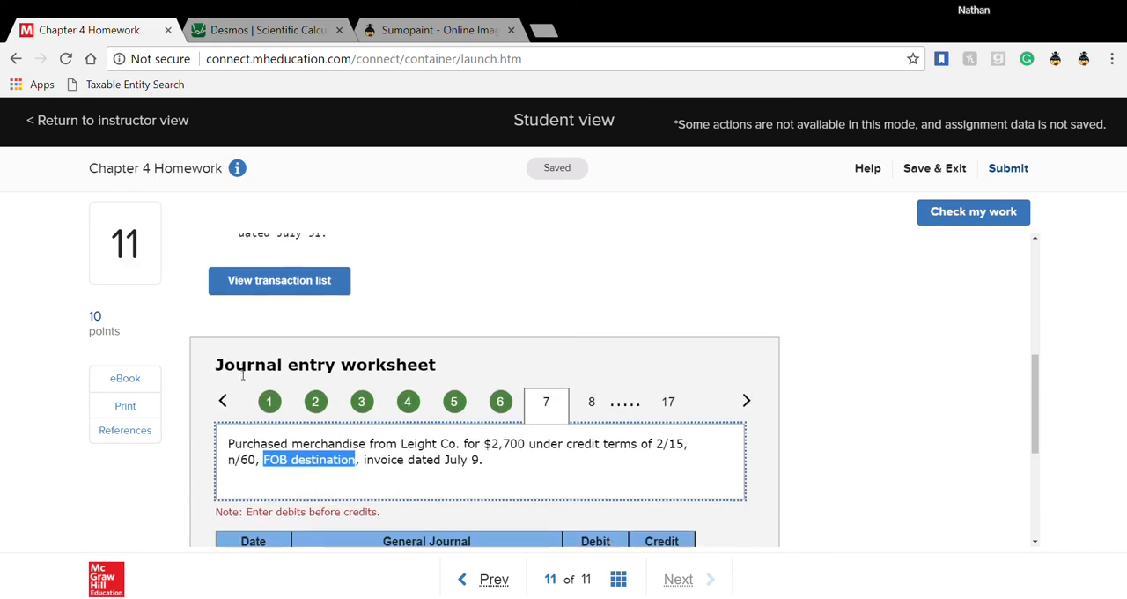
pyautogui.scroll(2, 432, 405)
pyautogui.scroll(-2, 431, 408)
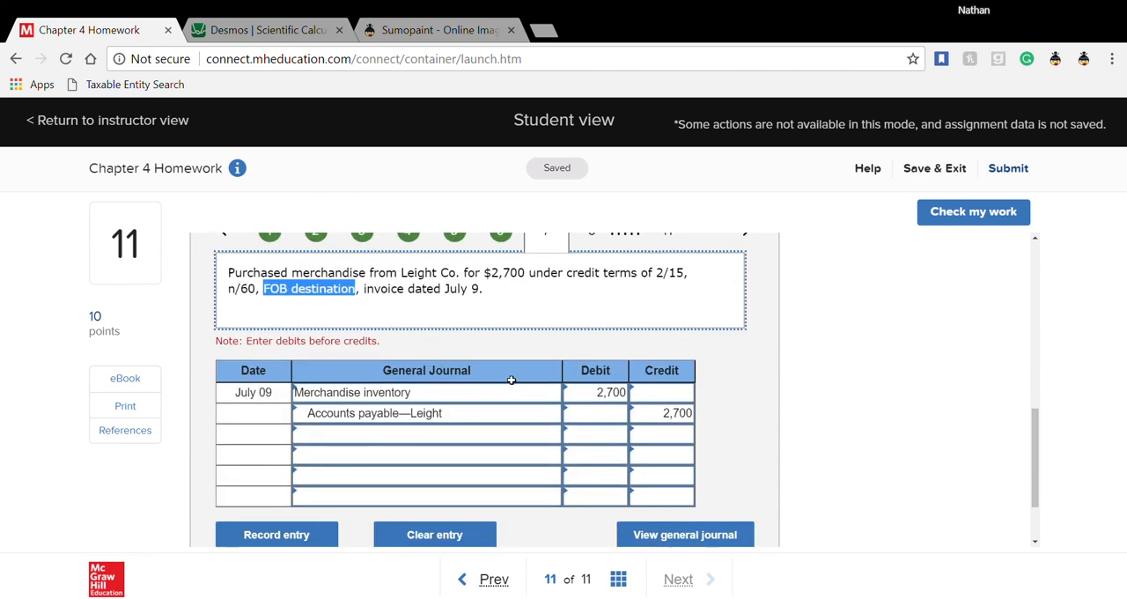
# - Open transaction 8 for the July 11 Leight Co. credit memorandum and highlight the related July 9 purchase in the transaction list
pyautogui.click(602, 241)
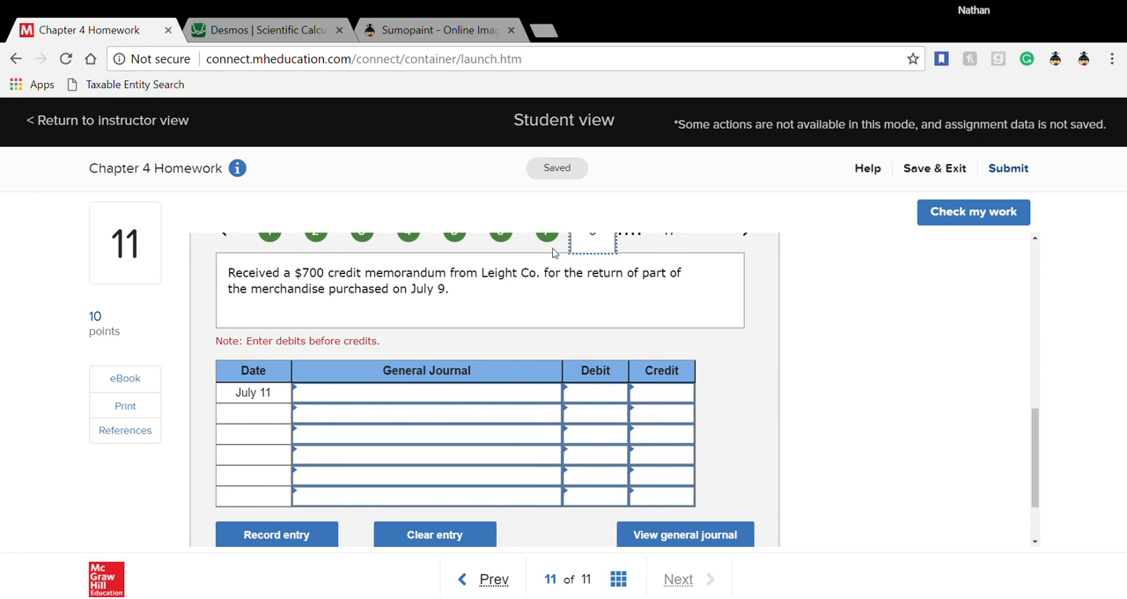
pyautogui.scroll(5, 537, 353)
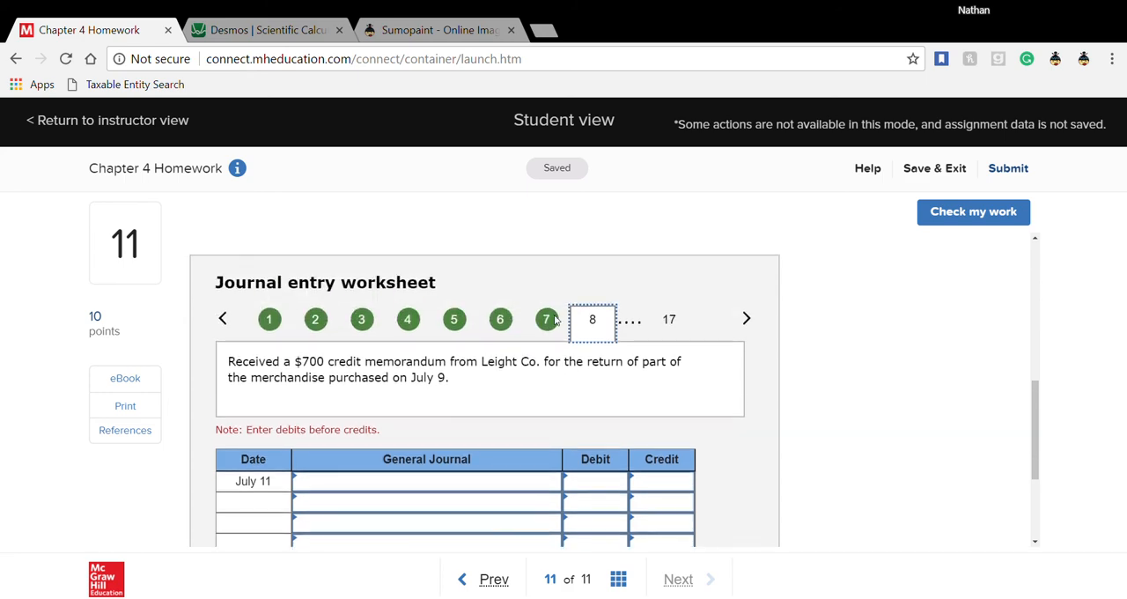
pyautogui.scroll(2, 539, 370)
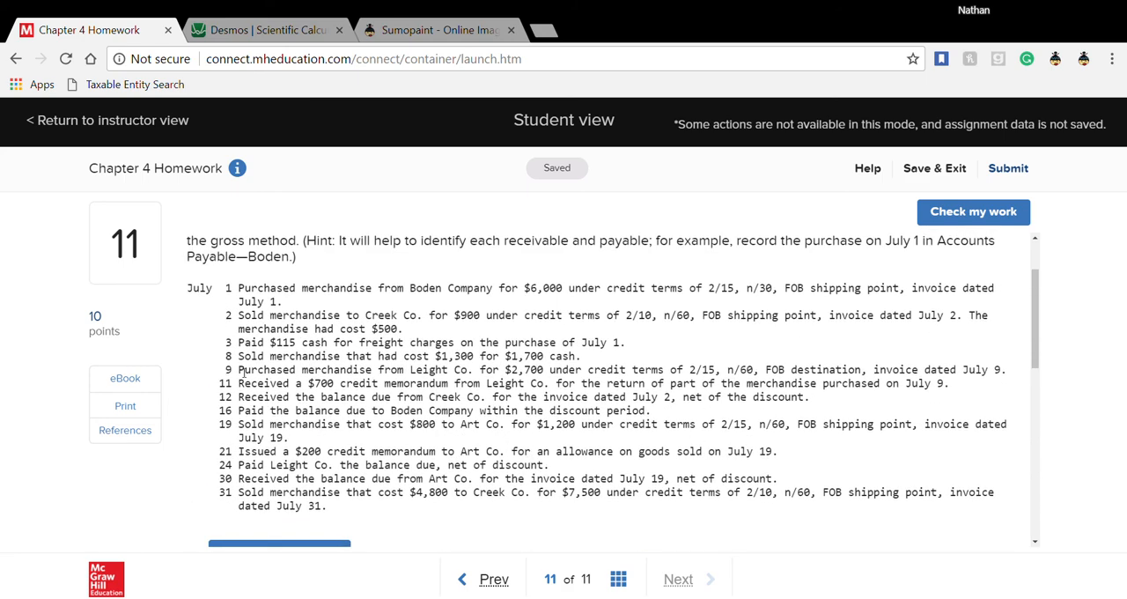
pyautogui.moveTo(240, 371); pyautogui.dragTo(499, 376)
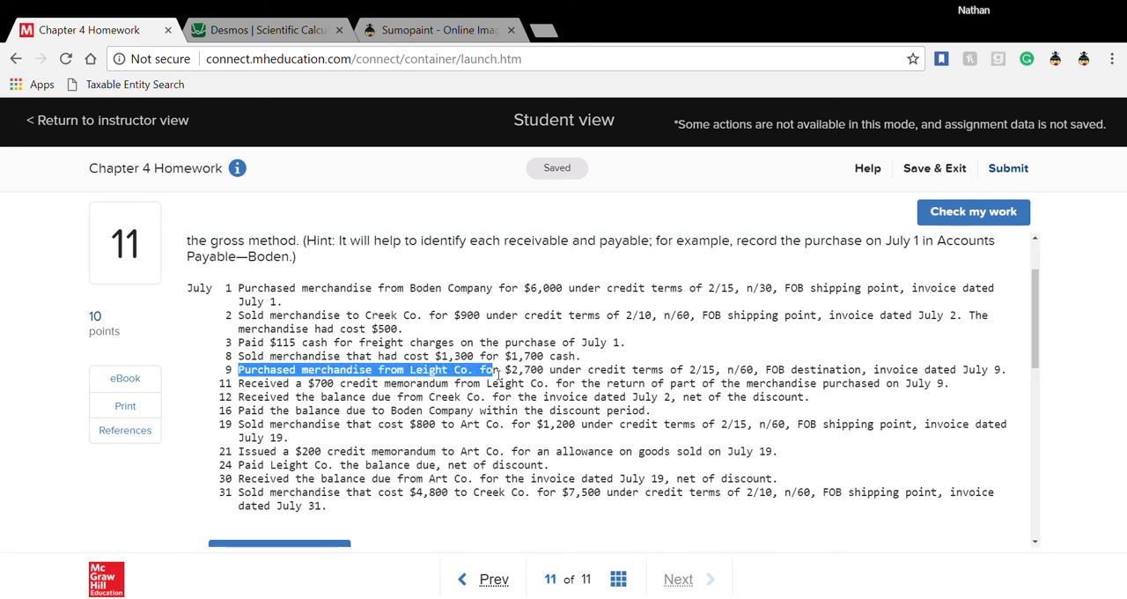
pyautogui.scroll(-3, 494, 375)
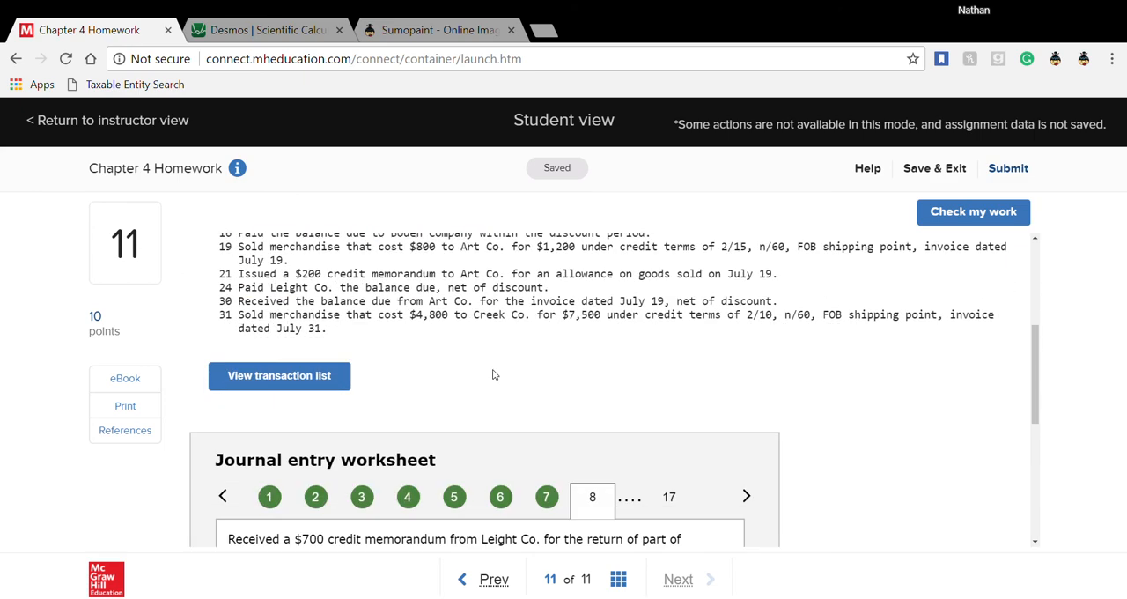
pyautogui.scroll(-4, 495, 375)
pyautogui.scroll(1, 496, 374)
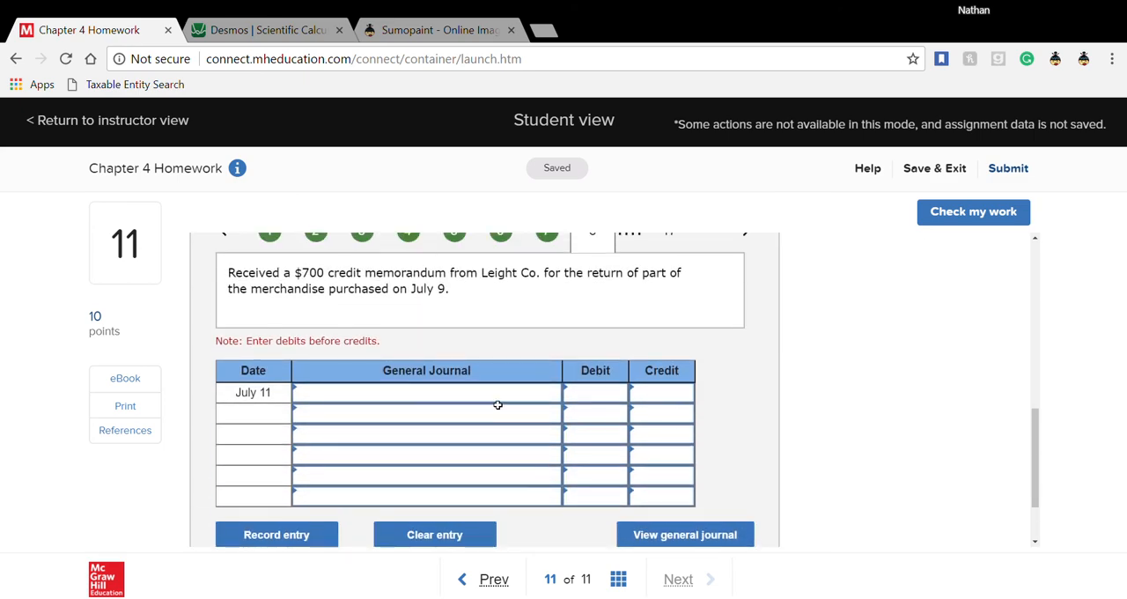
# - Enter Accounts payable—Leight with a 700 debit on the first line of the July 11 entry
pyautogui.click(534, 395)
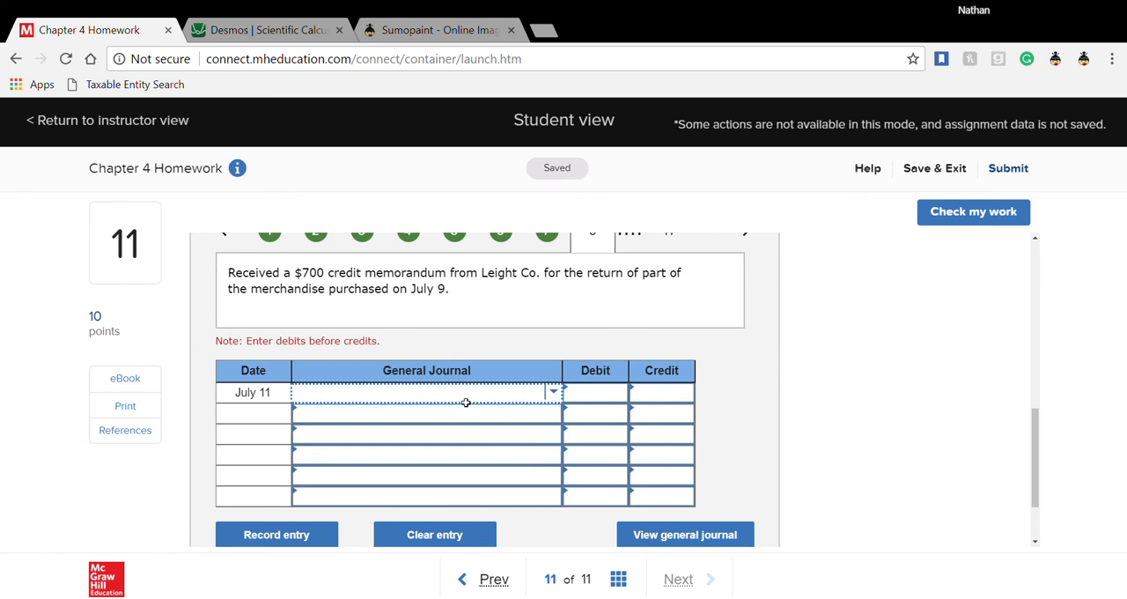
pyautogui.write('mer')
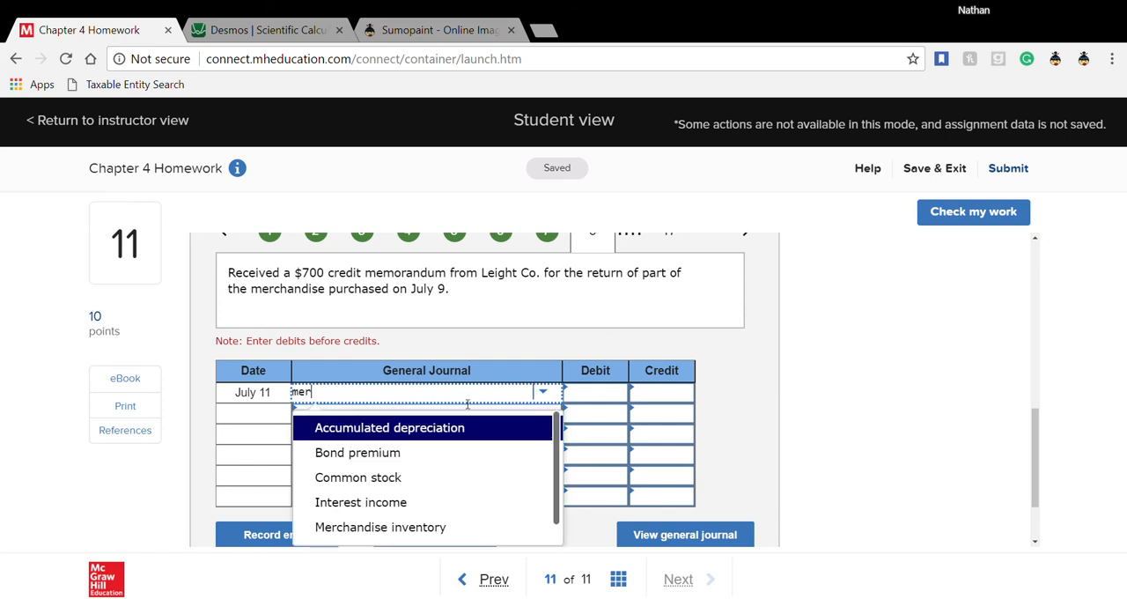
pyautogui.press('BackSpace')
pyautogui.press('BackSpace')
pyautogui.press('BackSpace')
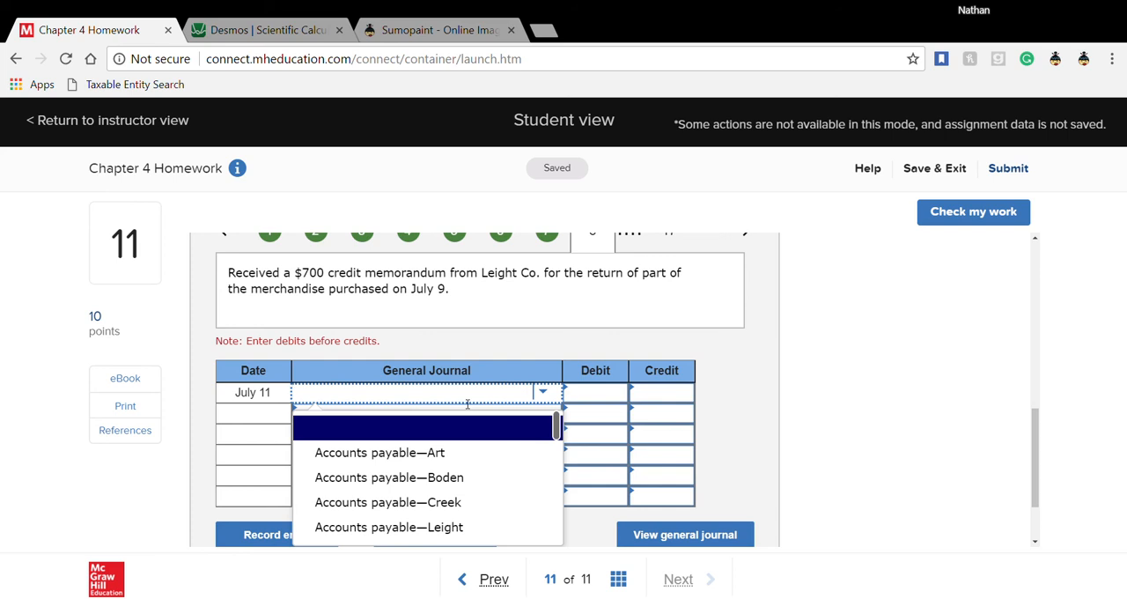
pyautogui.click(418, 526)
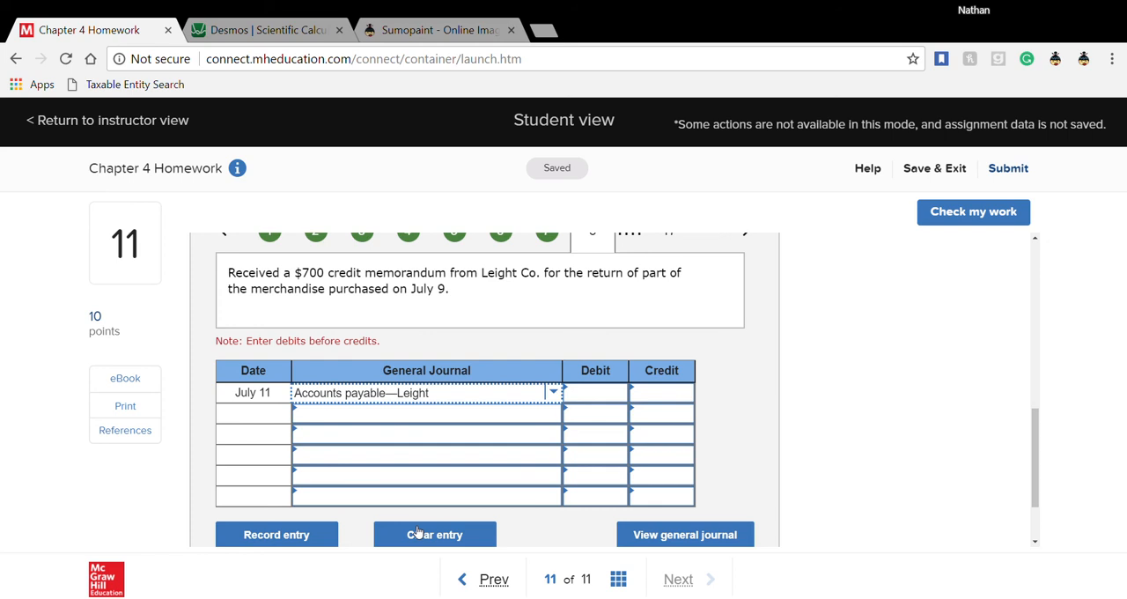
pyautogui.click(610, 402)
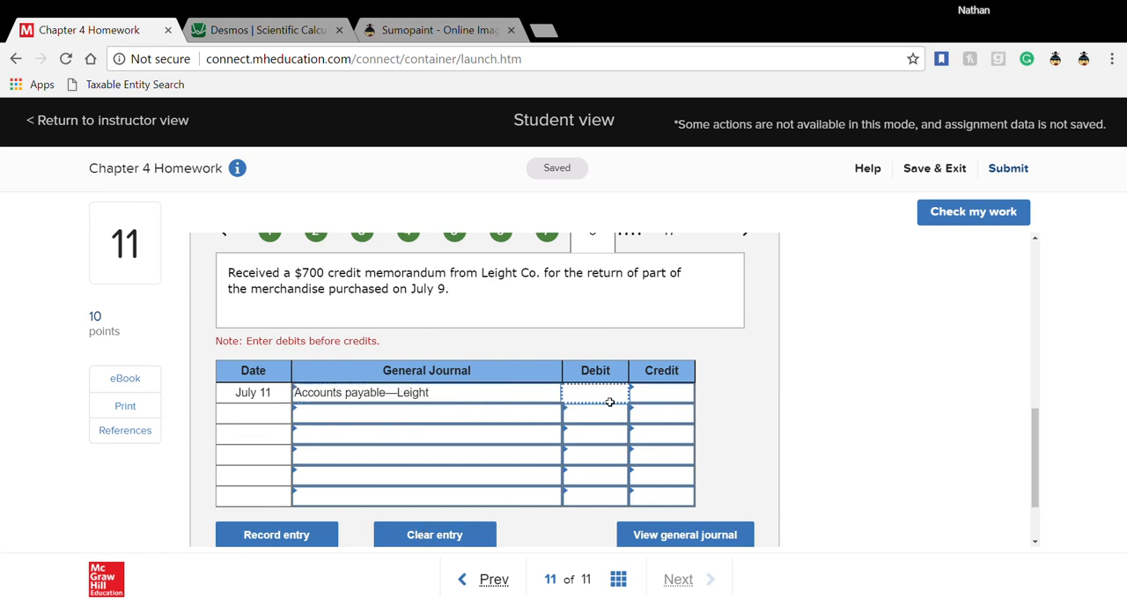
pyautogui.write('700')
# - Enter Merchandise inventory with a 700 credit on the second line of the July 11 entry
pyautogui.press('Tab')
pyautogui.press('Tab')
pyautogui.write('merch')
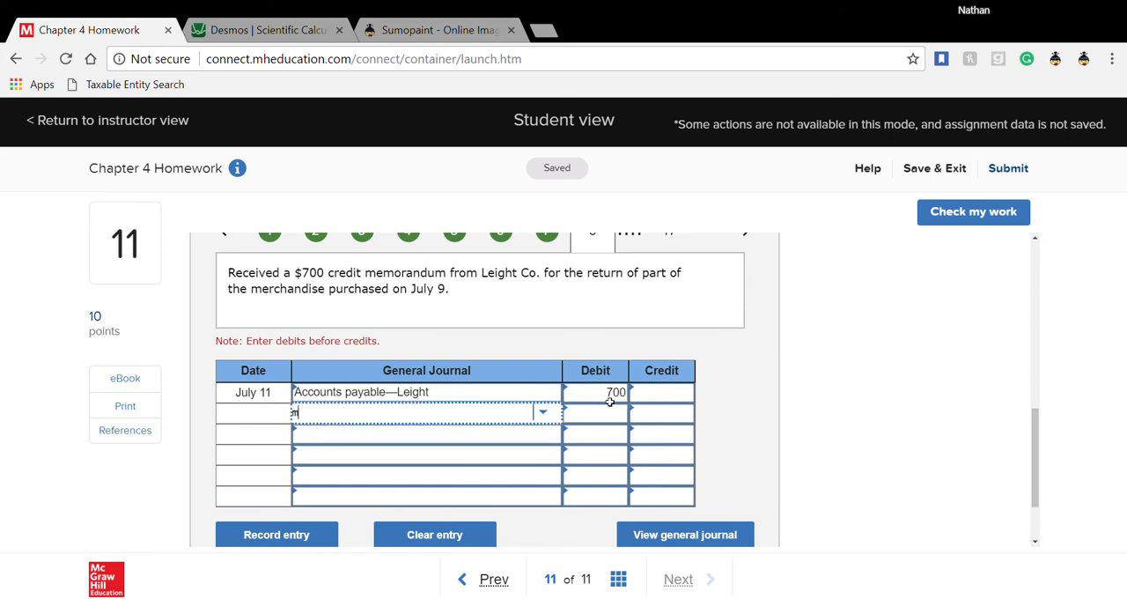
pyautogui.press('Tab')
pyautogui.press('Tab')
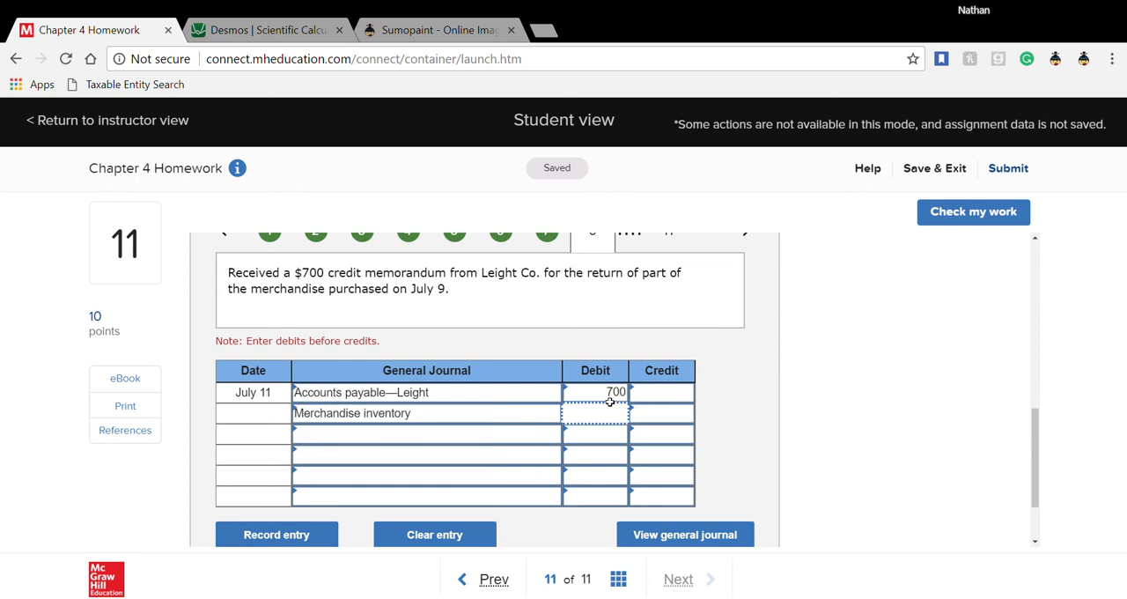
pyautogui.write('700')
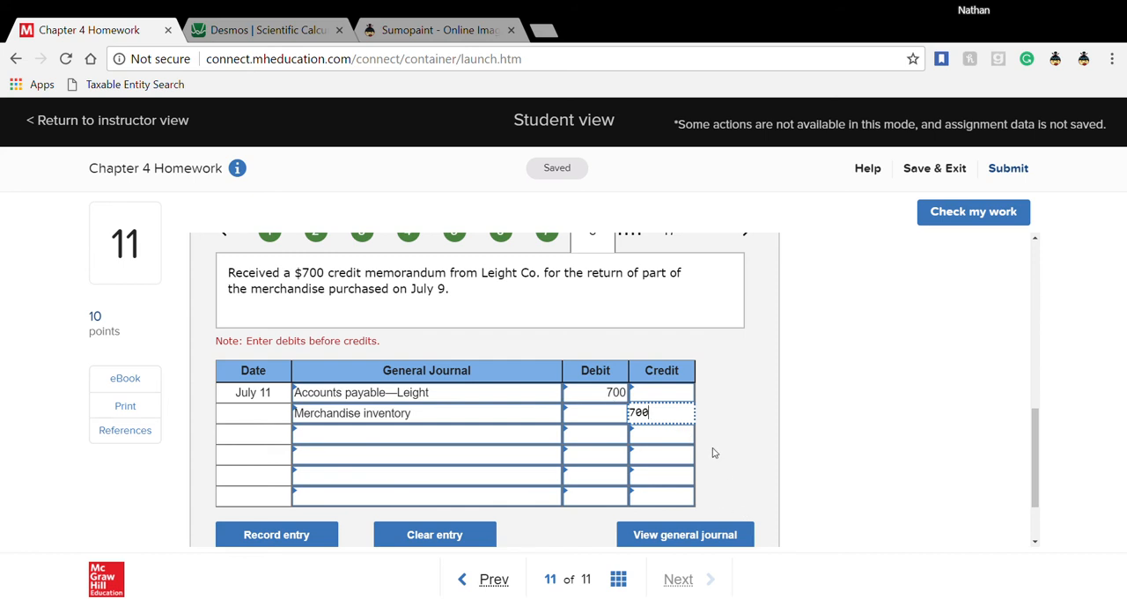
# - Open transaction 9 for the July 12 receipt from Creek Co. and highlight the 2/10 terms of the July 2 sale
pyautogui.scroll(1, 714, 453)
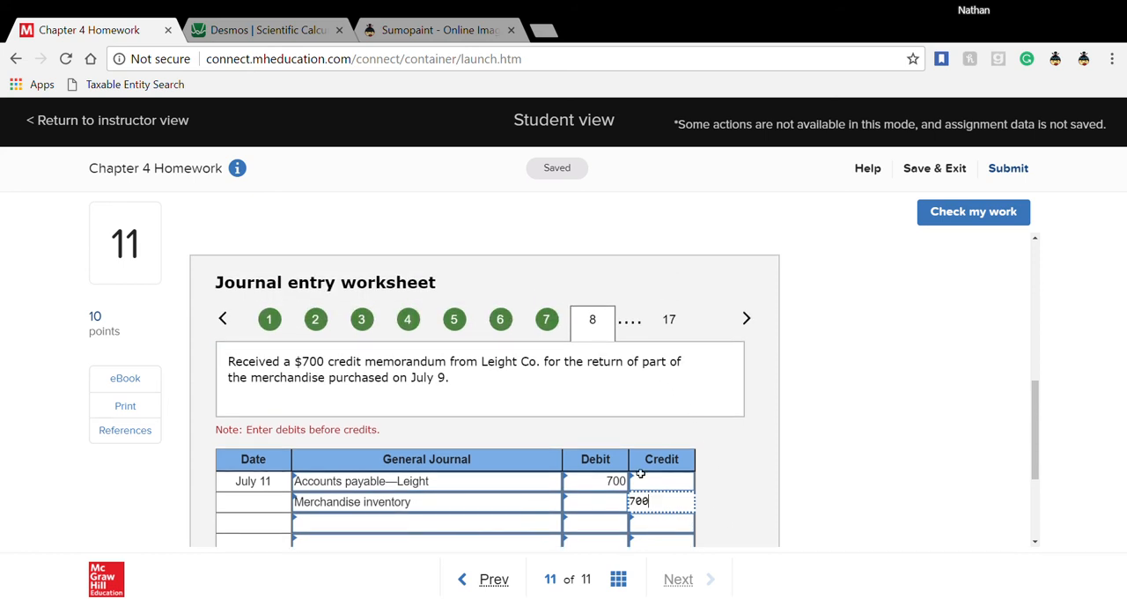
pyautogui.click(747, 320)
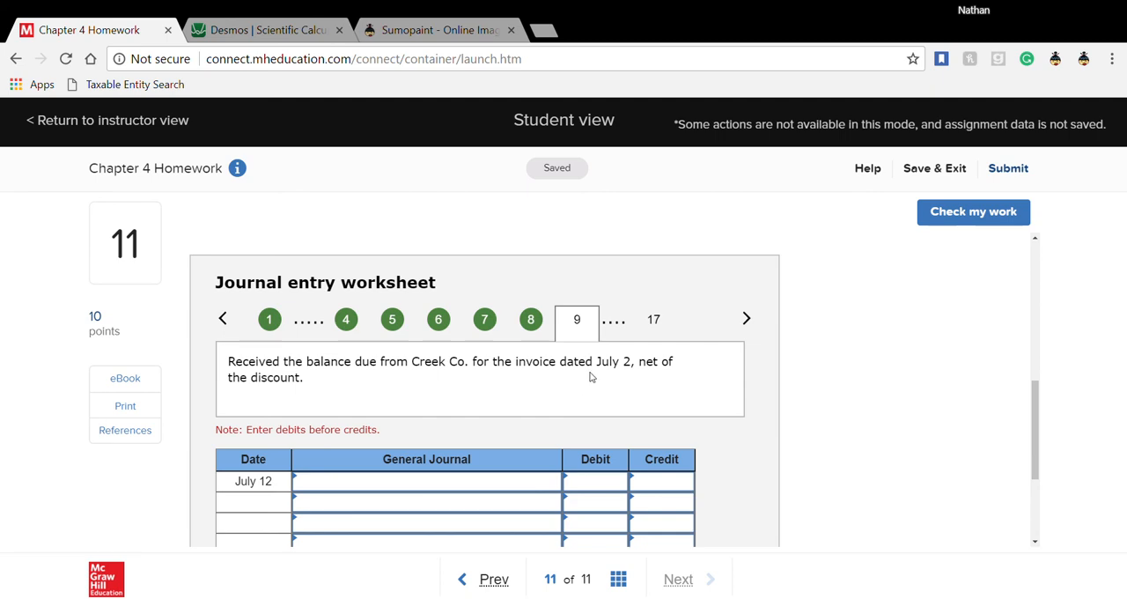
pyautogui.scroll(5, 515, 411)
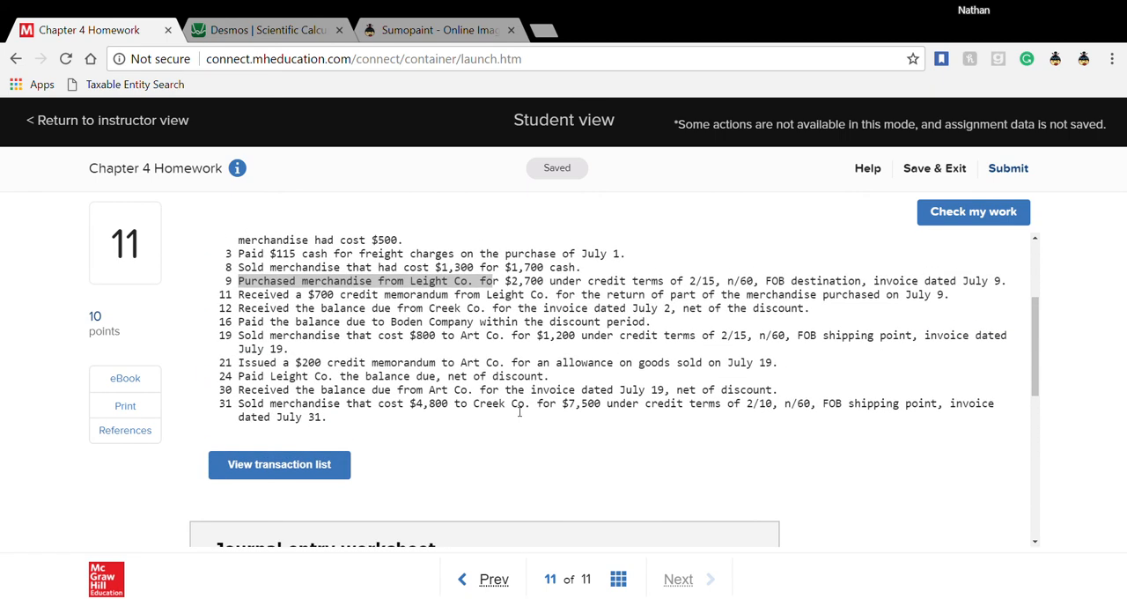
pyautogui.scroll(1, 520, 413)
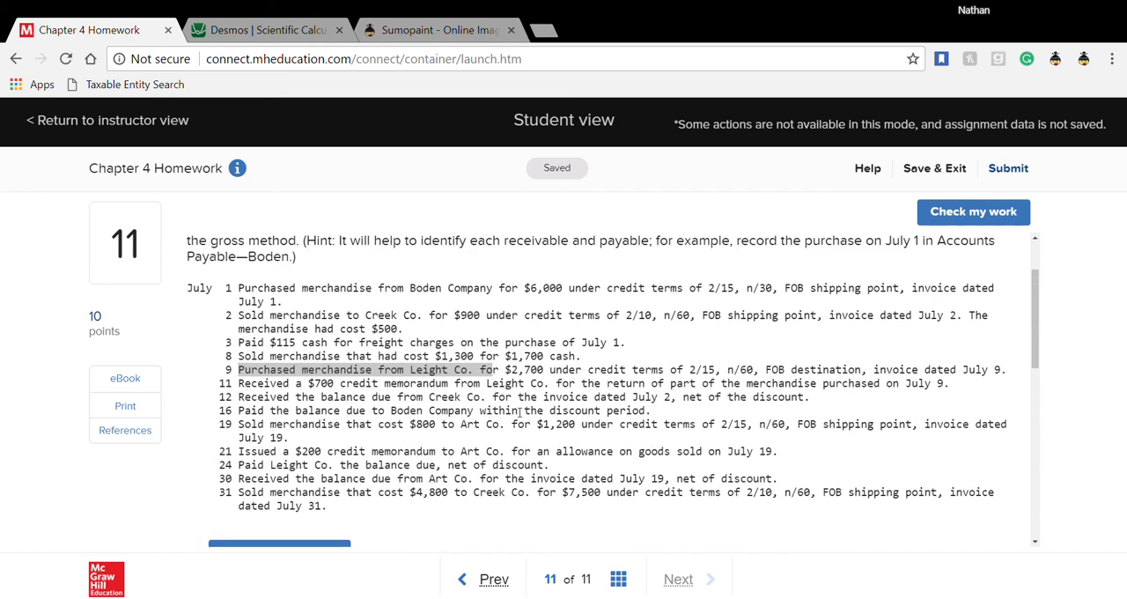
pyautogui.moveTo(625, 315); pyautogui.dragTo(660, 316)
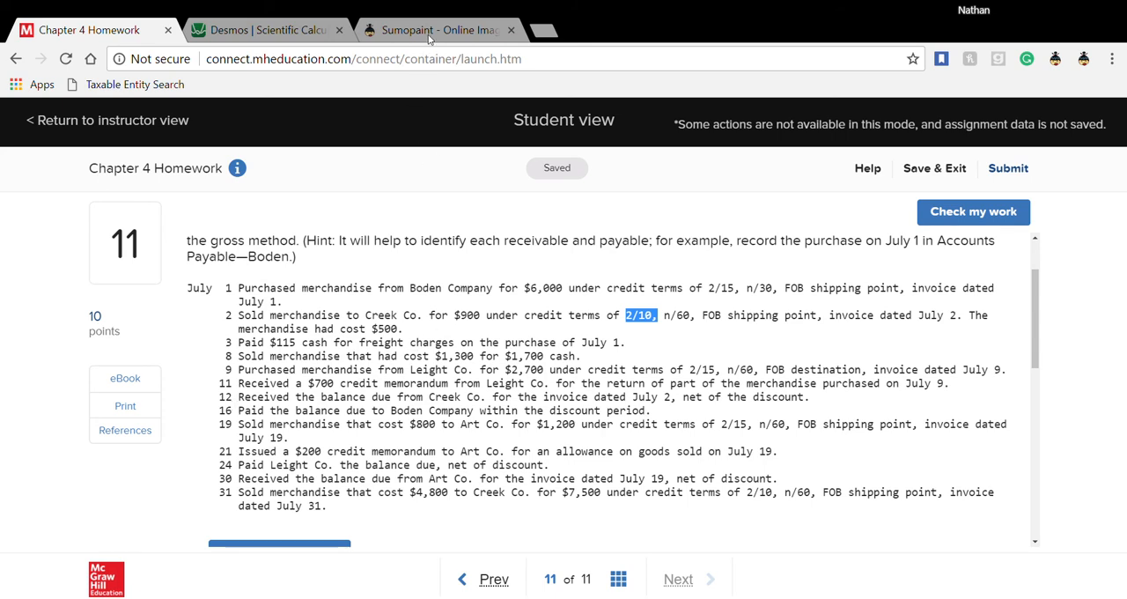
# - Switch to the Desmos calculator, clear its previous calculations, and calculate 900 × .98 for the discounted Creek Co. receipt
pyautogui.click(269, 30)
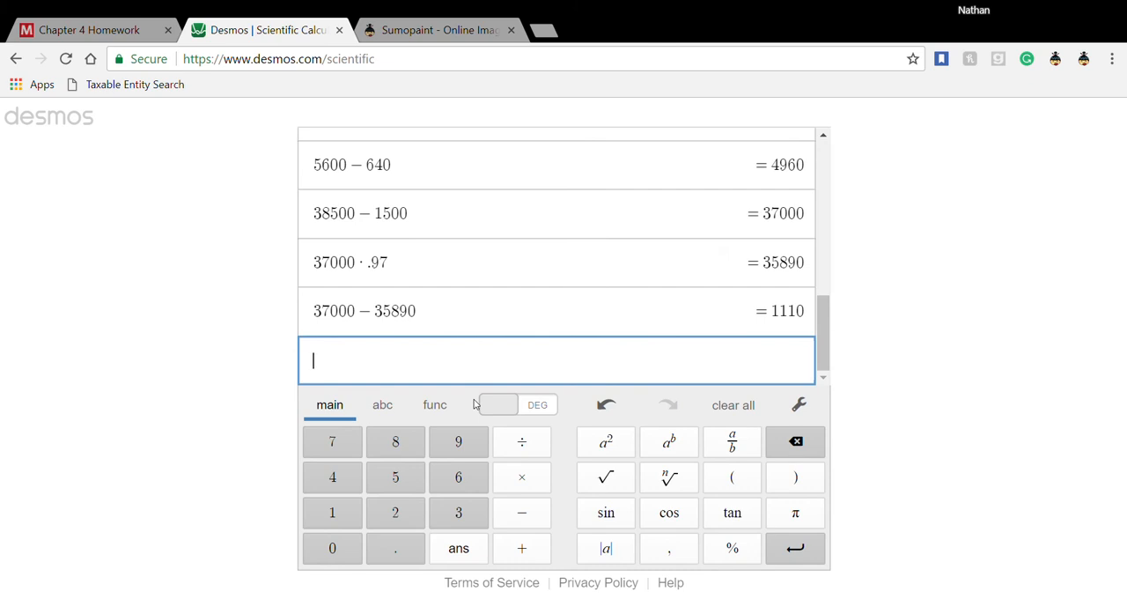
pyautogui.write('900')
pyautogui.click(733, 406)
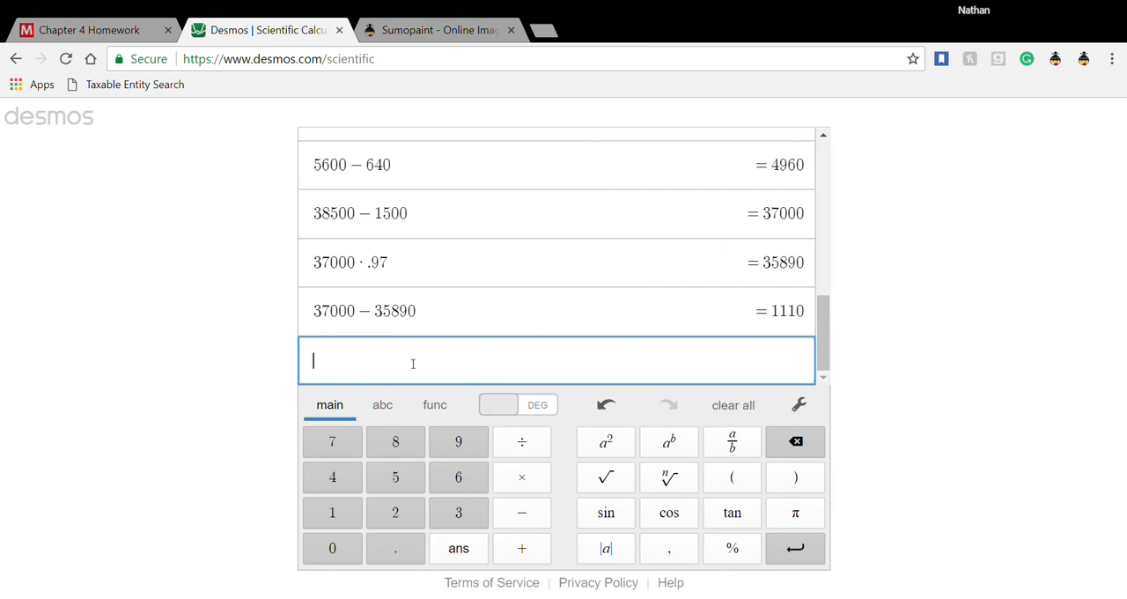
pyautogui.click(739, 409)
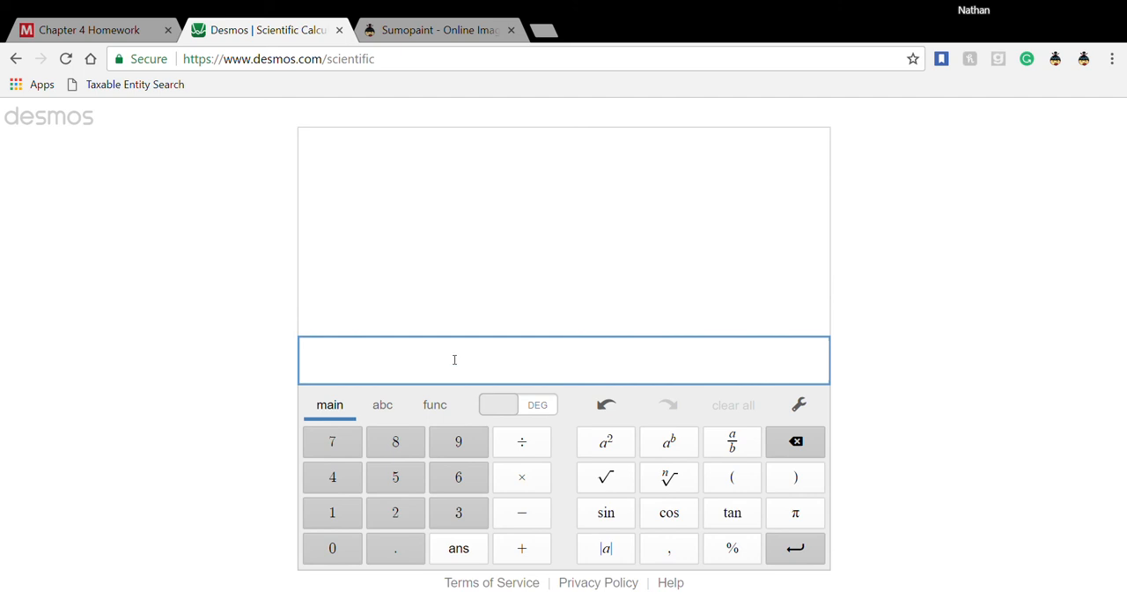
pyautogui.write('900')
pyautogui.write('*')
pyautogui.write('.')
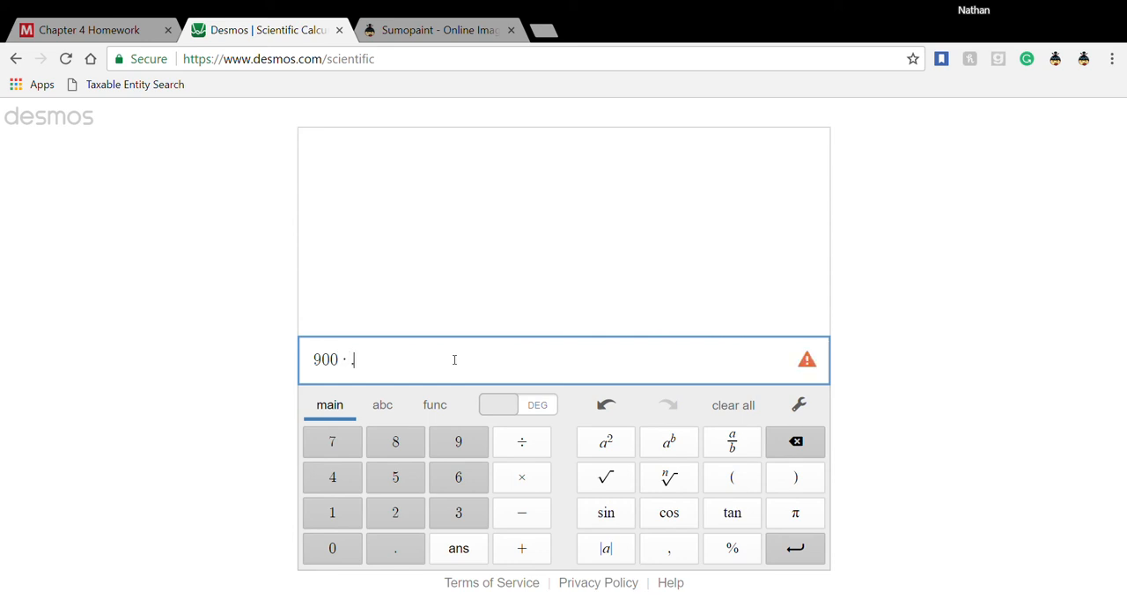
pyautogui.write('98')
# - Return to the Chapter 4 Homework and enter Cash with an 882 debit on the first line of the July 12 entry
pyautogui.click(68, 28)
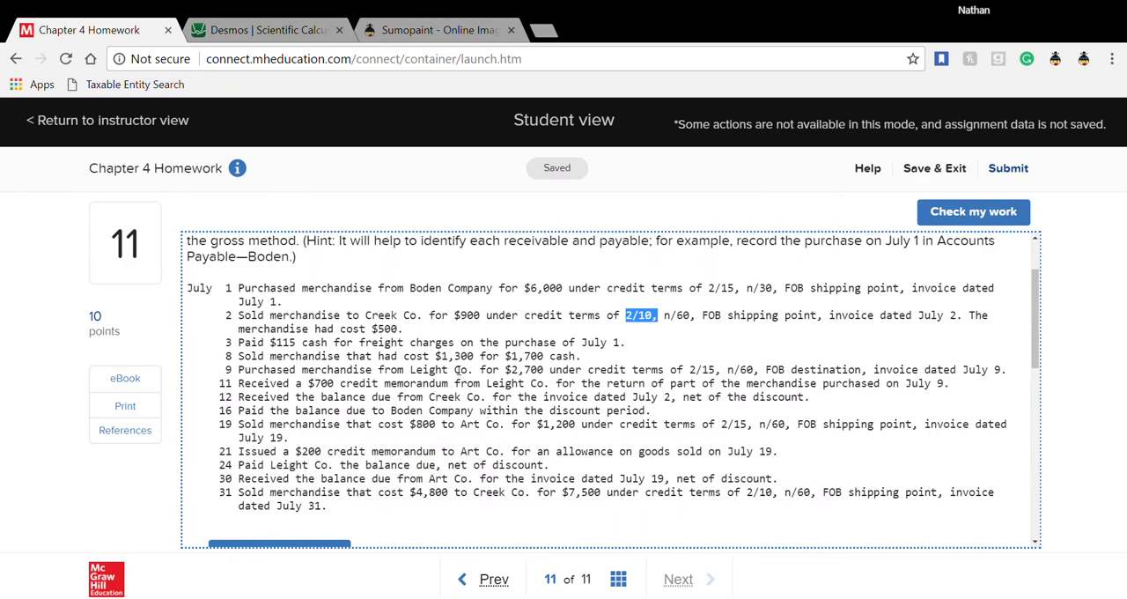
pyautogui.scroll(-6, 457, 368)
pyautogui.scroll(1, 456, 368)
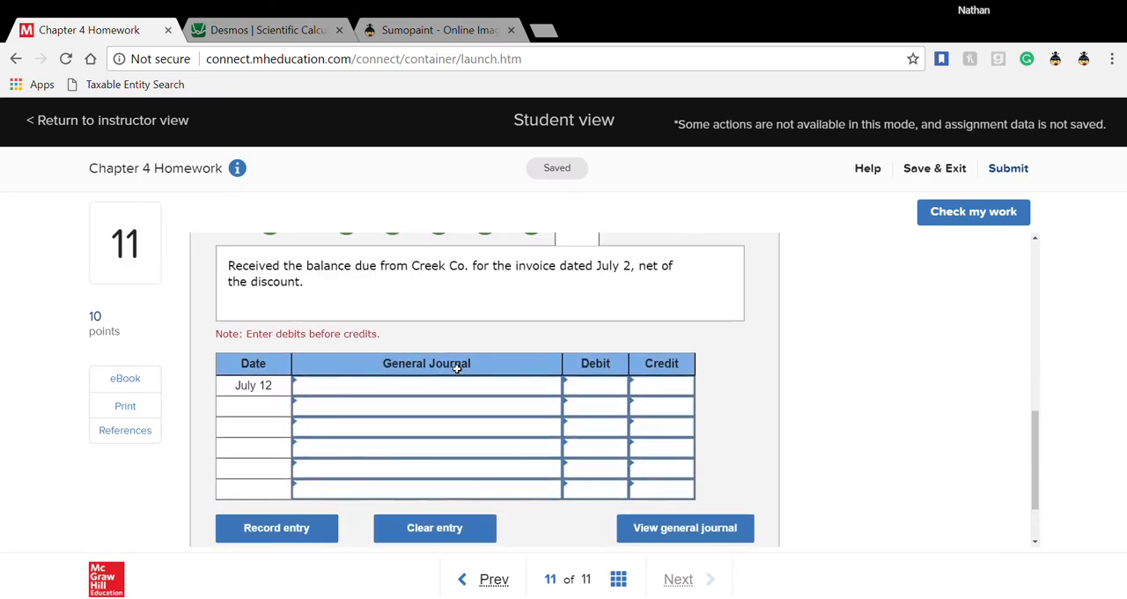
pyautogui.click(458, 394)
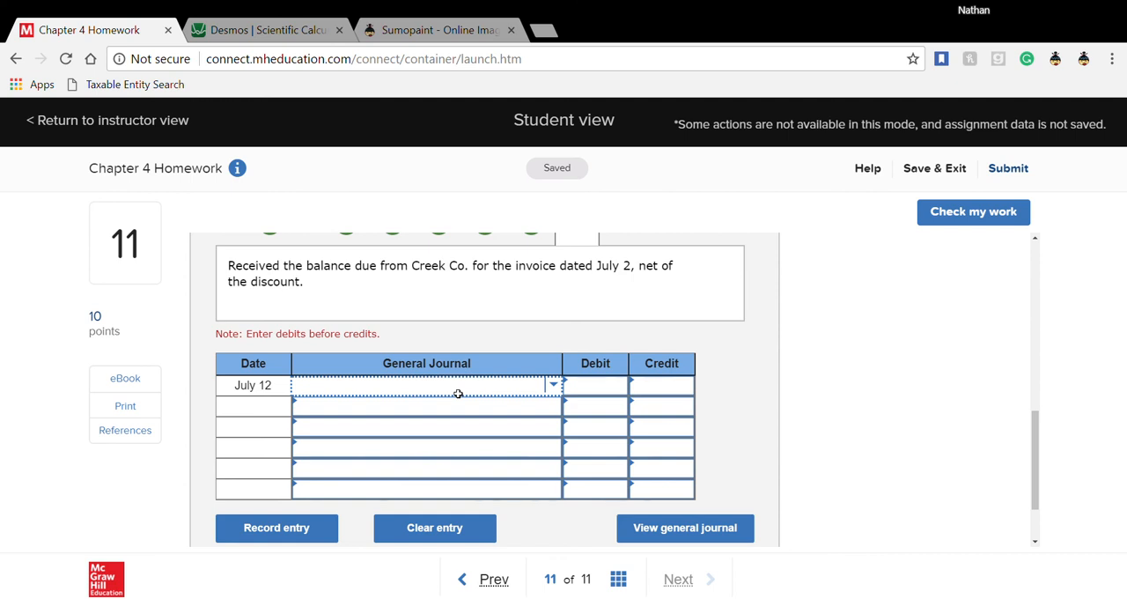
pyautogui.write('cash')
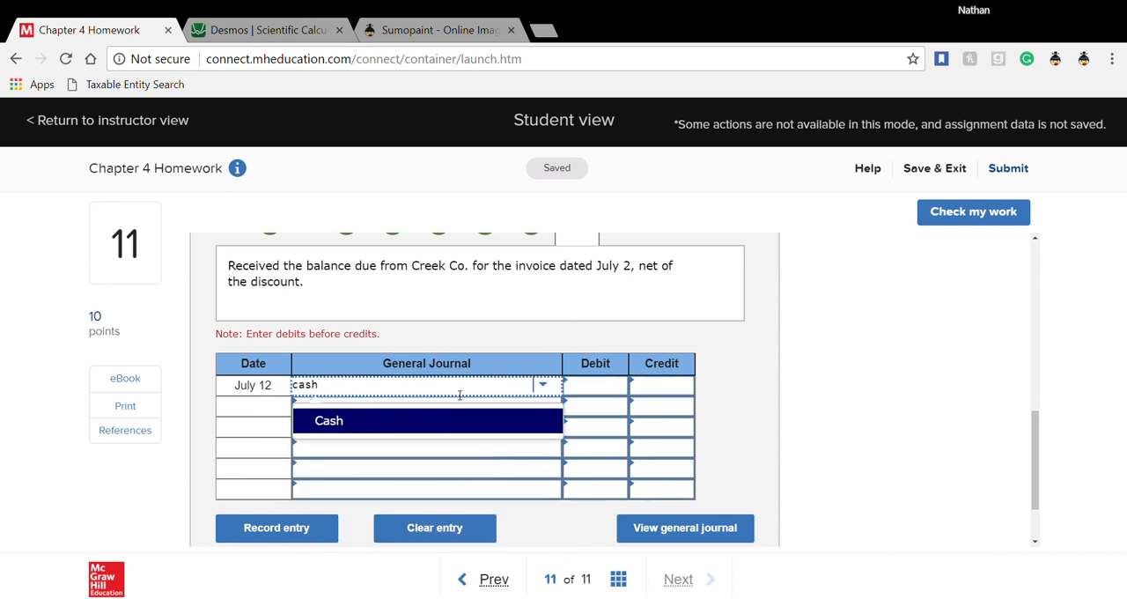
pyautogui.press('Tab')
pyautogui.write('882')
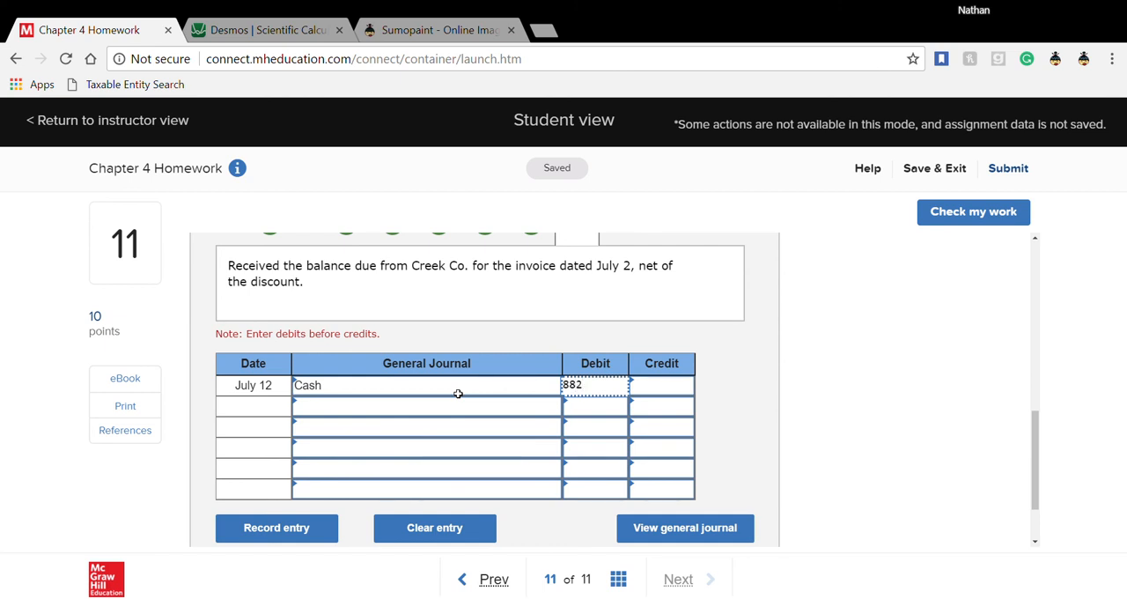
# - Enter Accounts receivable—Creek as the account on the second line of the July 12 entry
pyautogui.click(458, 395)
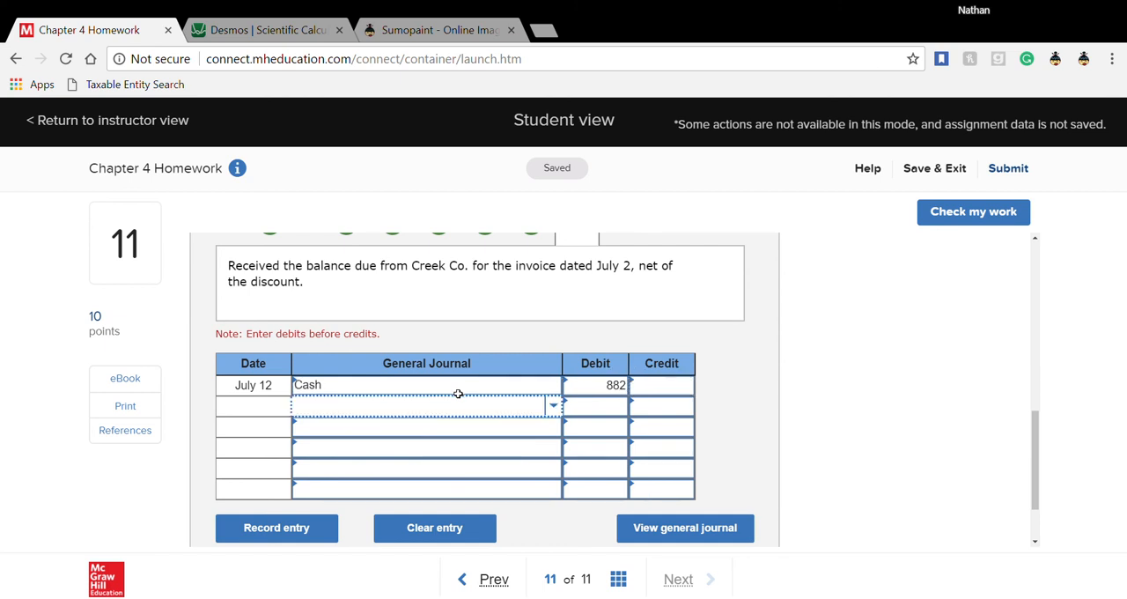
pyautogui.write('account')
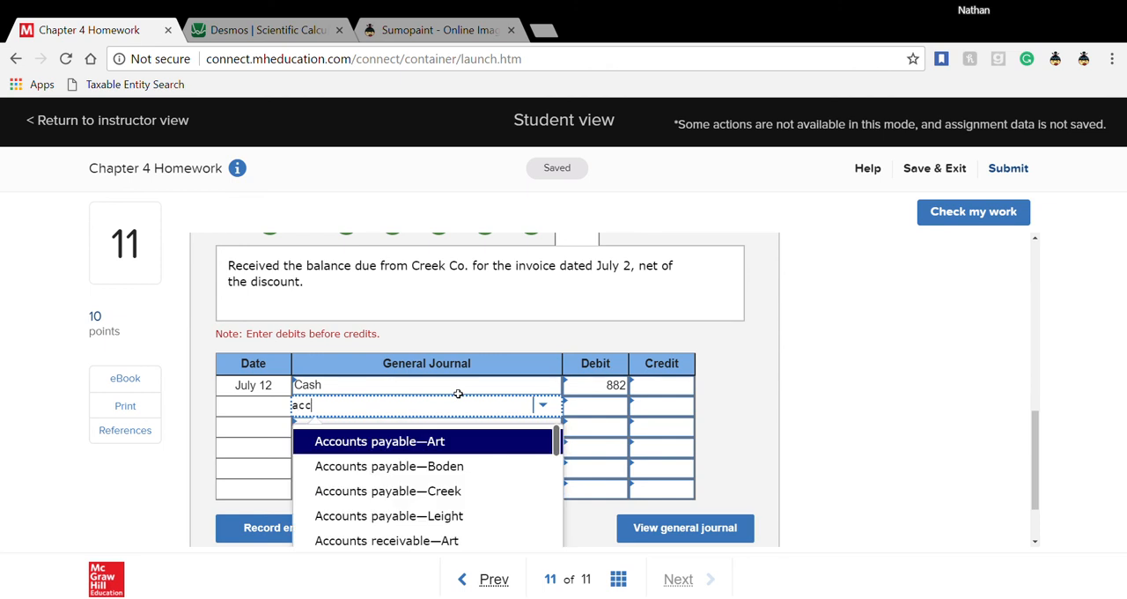
pyautogui.scroll(-1, 516, 509)
pyautogui.click(504, 515)
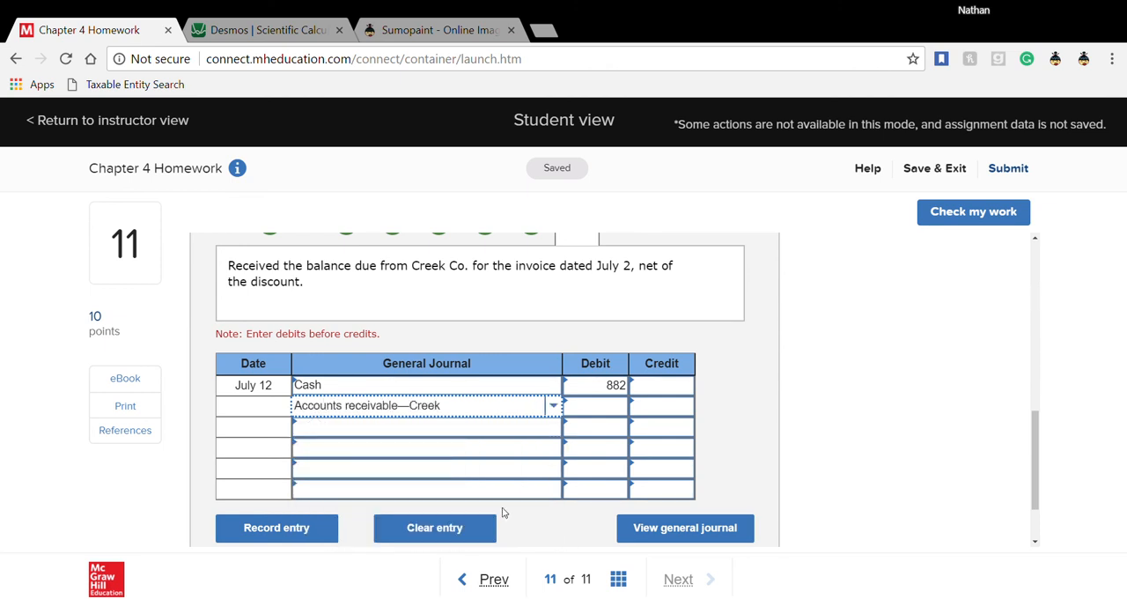
pyautogui.click(661, 409)
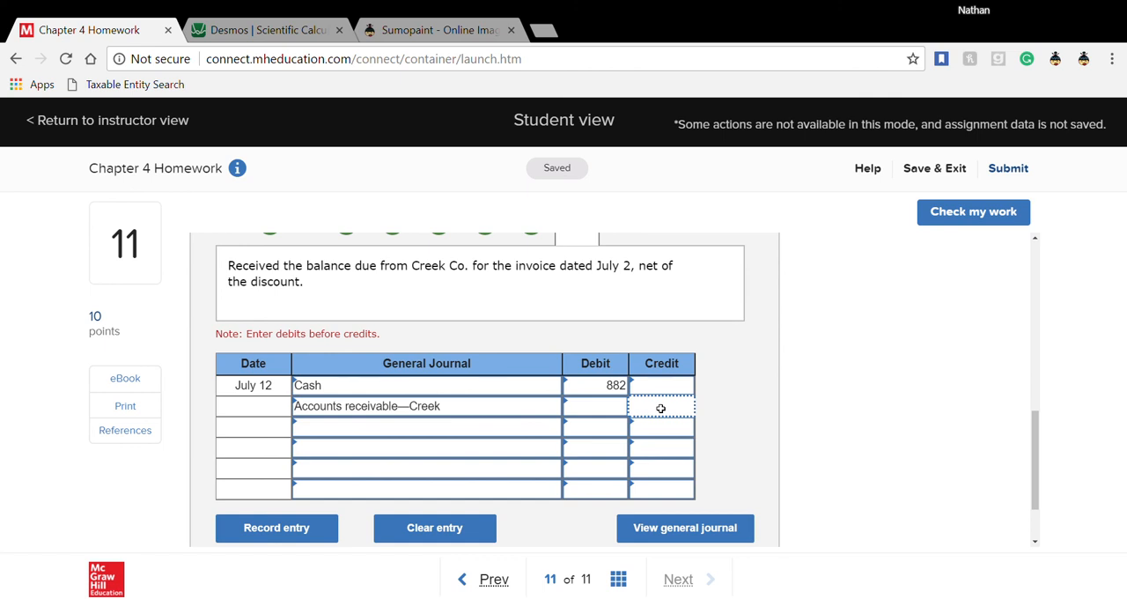
pyautogui.click(513, 406)
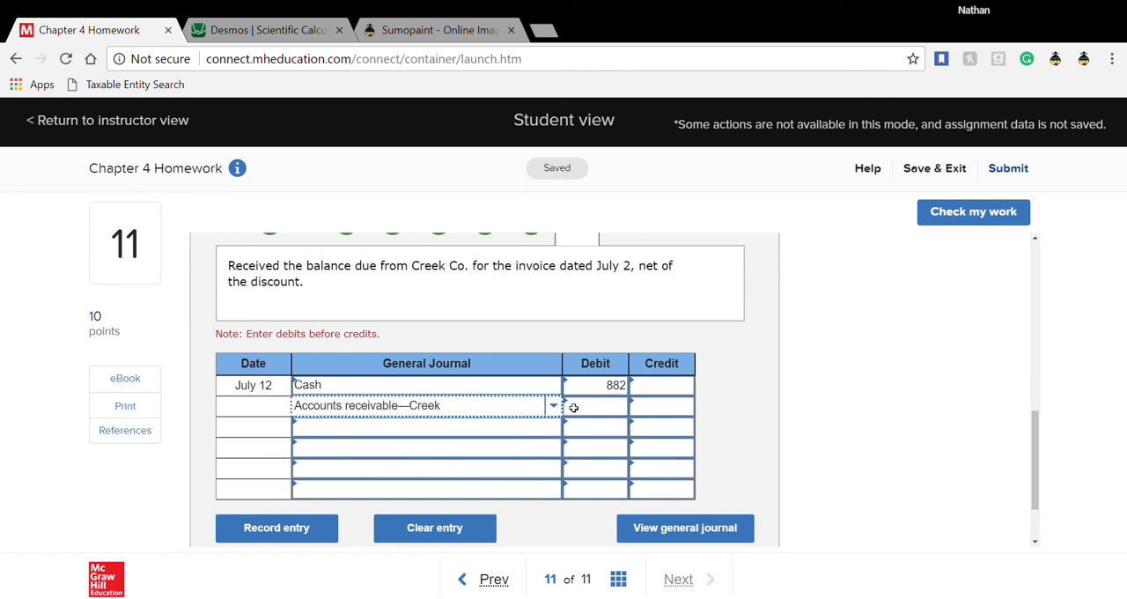
# - Enter Accounts receivable—Creek on the third line of the July 12 entry and clear the account from the second line
pyautogui.click(524, 432)
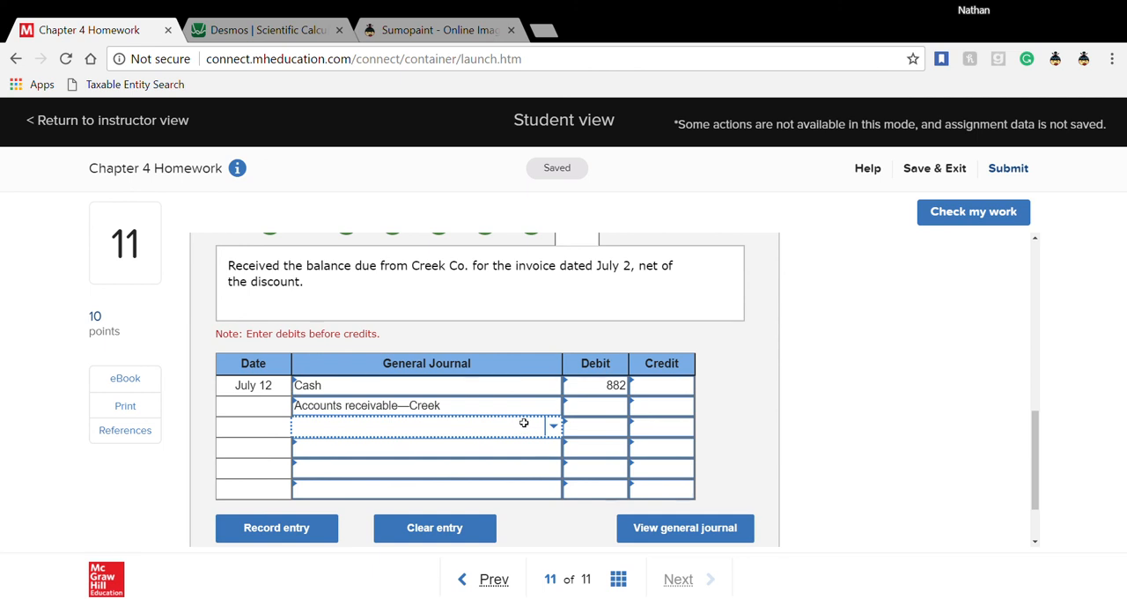
pyautogui.write('accoun')
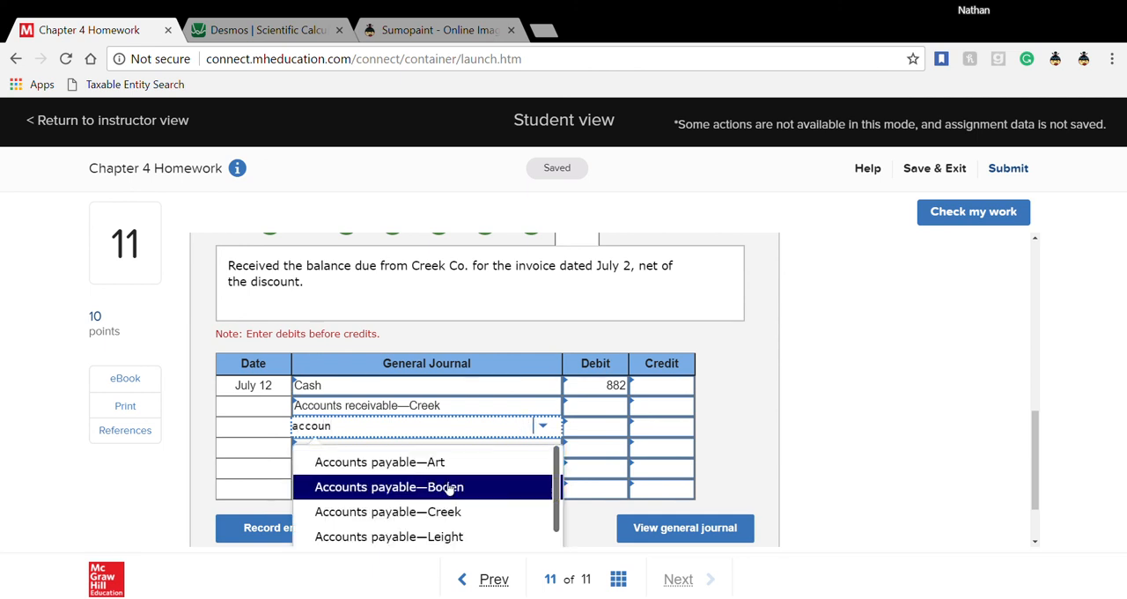
pyautogui.scroll(-3, 449, 490)
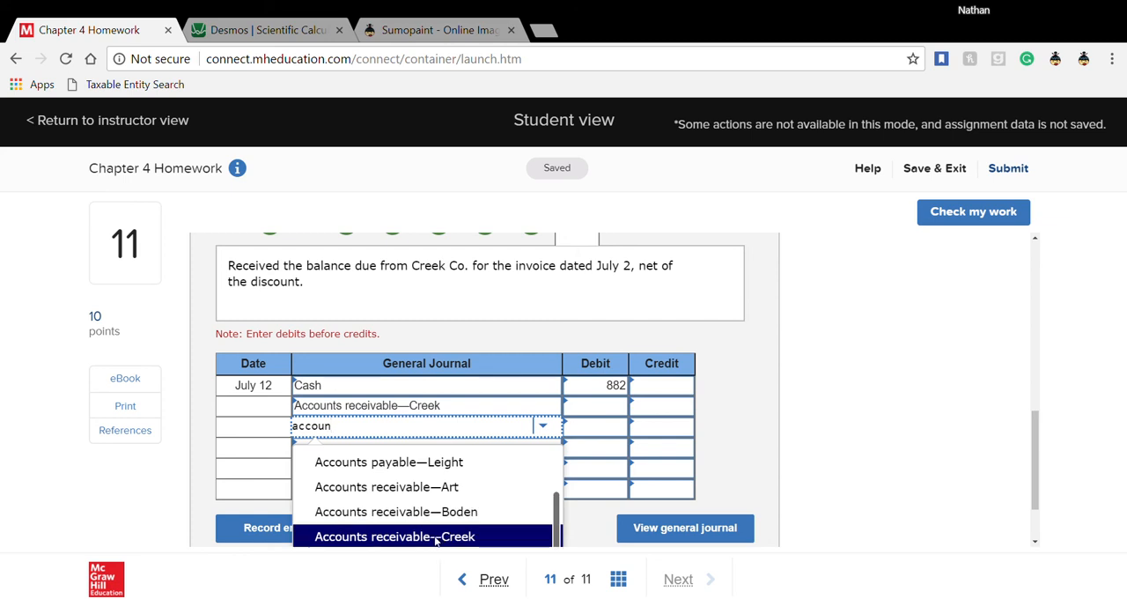
pyautogui.click(436, 537)
pyautogui.click(524, 411)
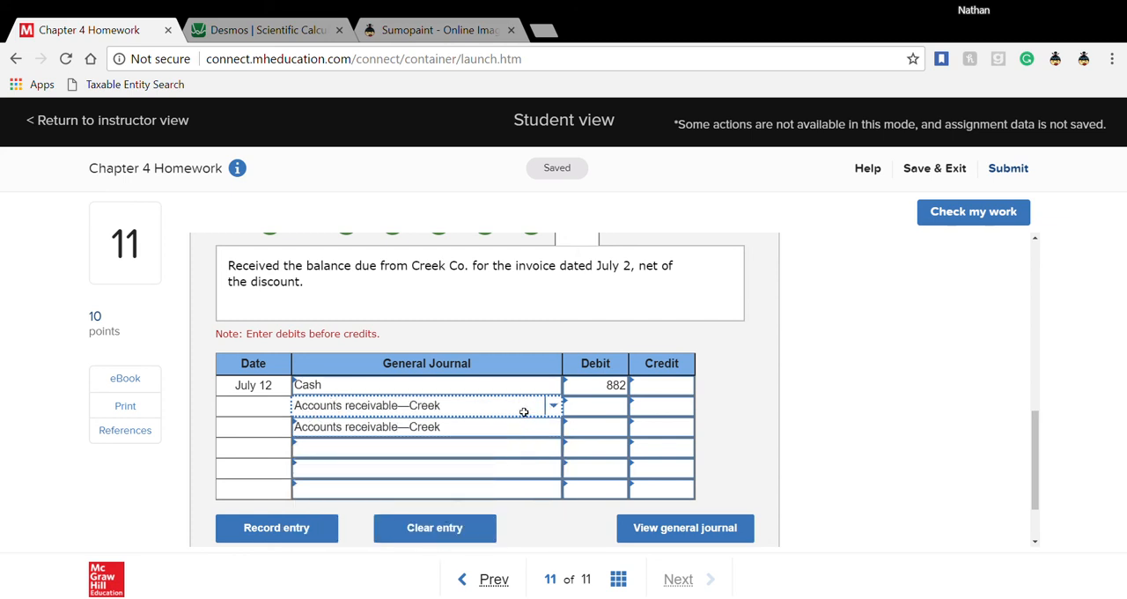
pyautogui.press('BackSpace')
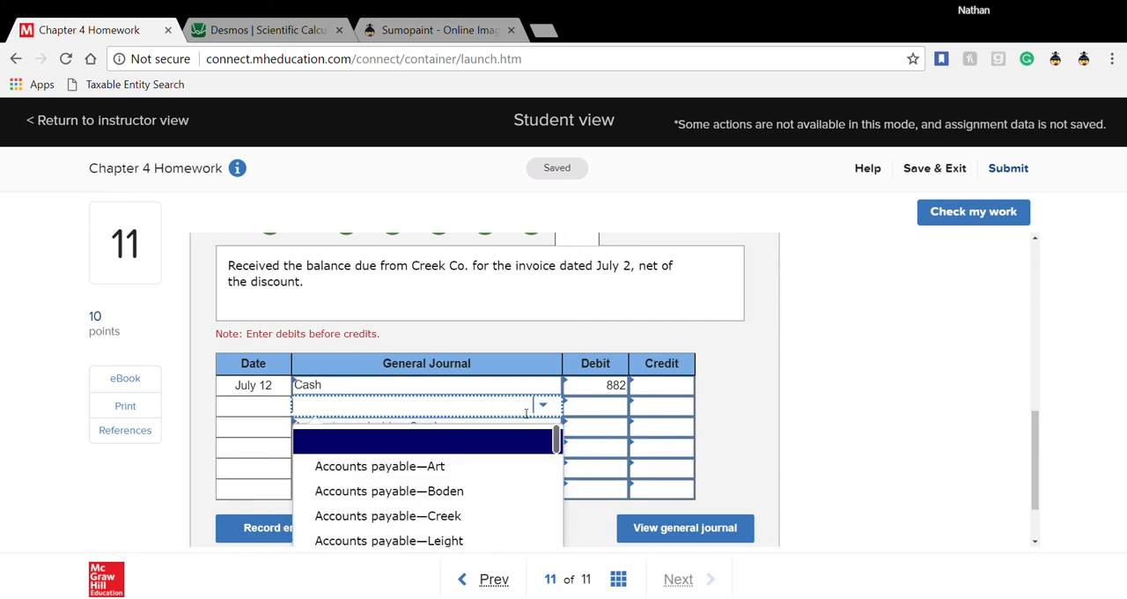
pyautogui.click(534, 386)
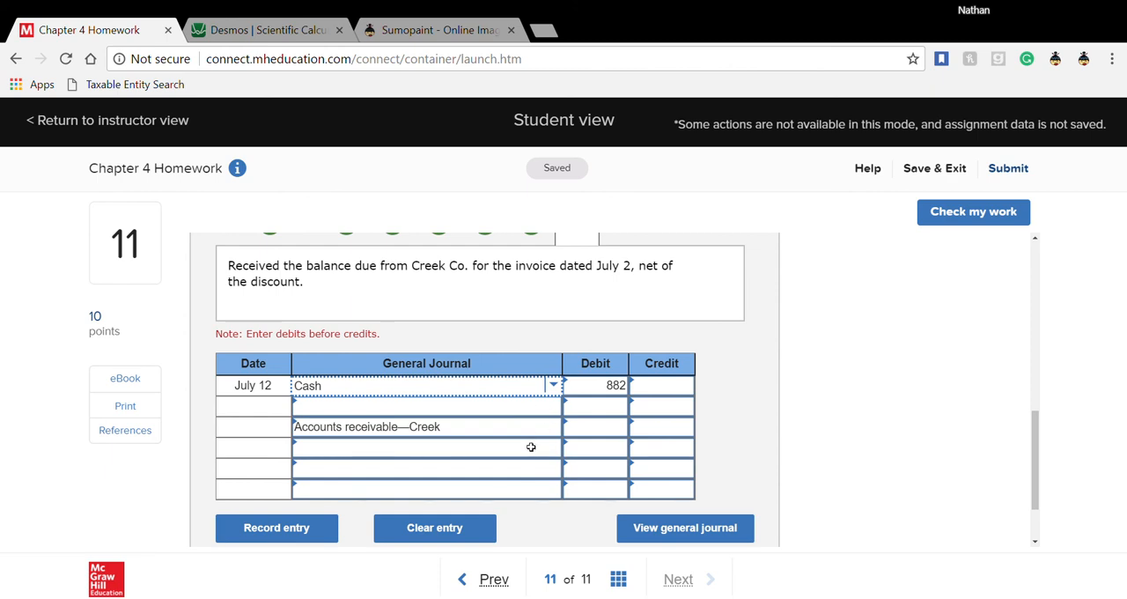
# - Enter a 900 credit for Accounts receivable—Creek in the July 12 entry
pyautogui.scroll(8, 530, 448)
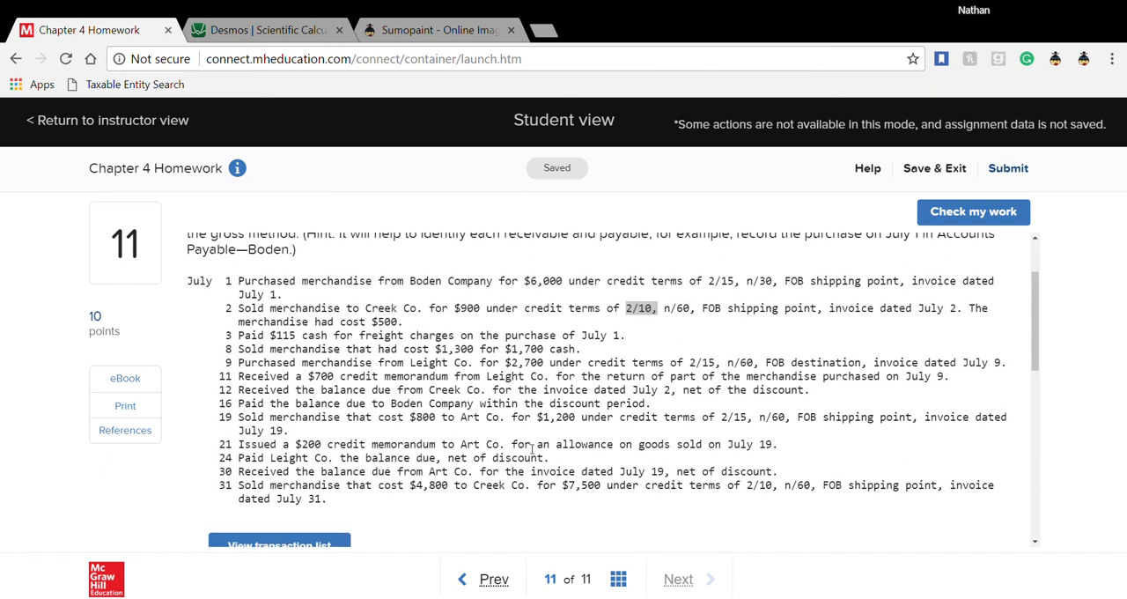
pyautogui.scroll(-8, 532, 449)
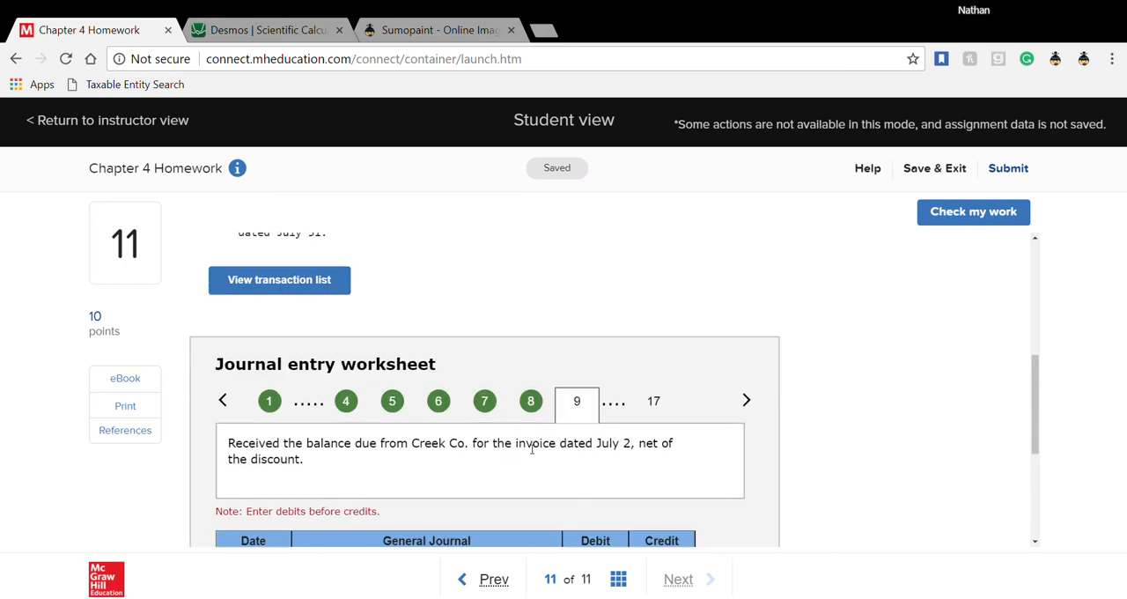
pyautogui.click(656, 345)
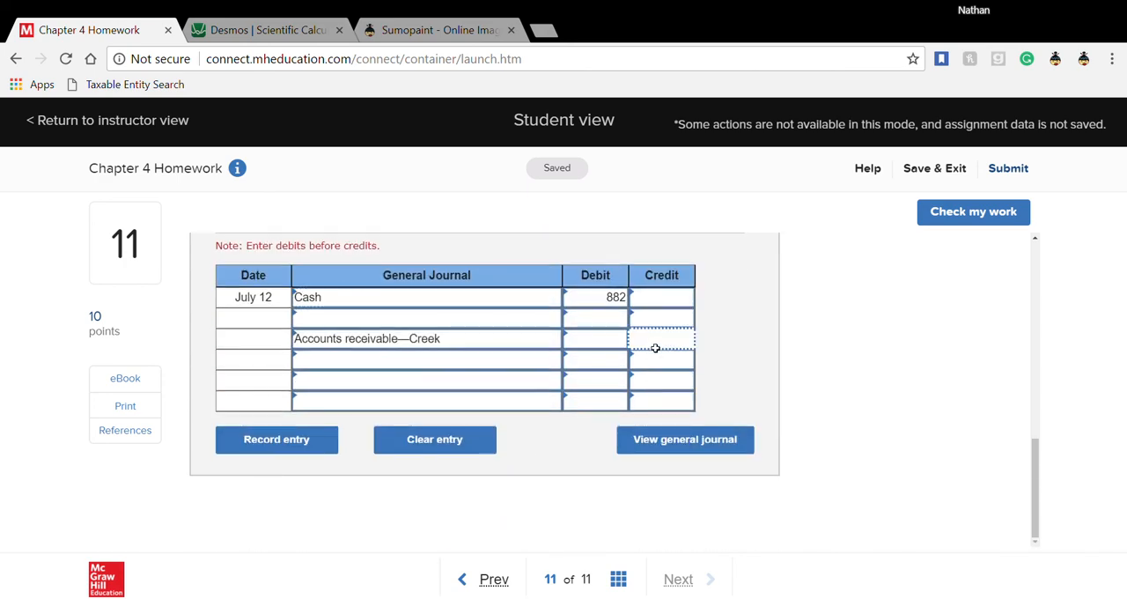
pyautogui.write('900')
pyautogui.click(658, 326)
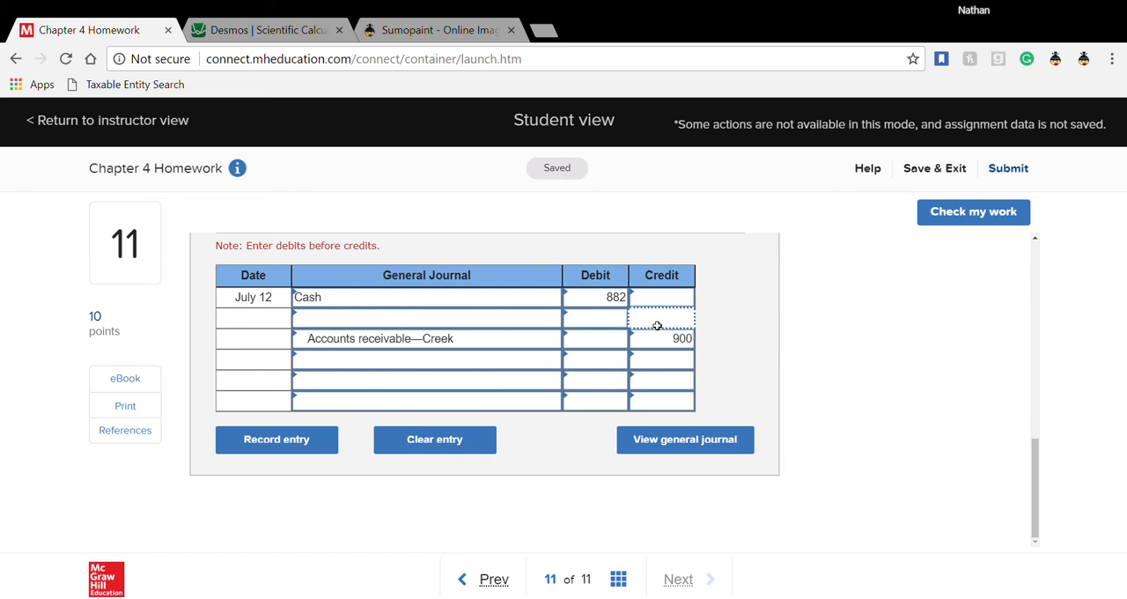
# - Enter Sales discounts with an 18 debit on the second line of the July 12 entry
pyautogui.click(537, 323)
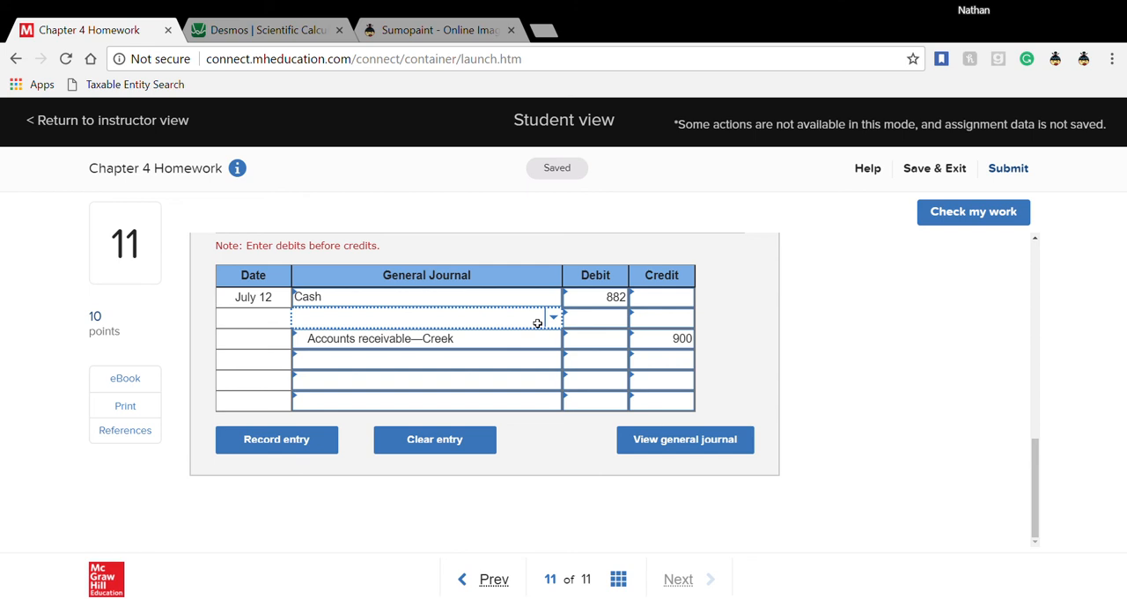
pyautogui.write('sale')
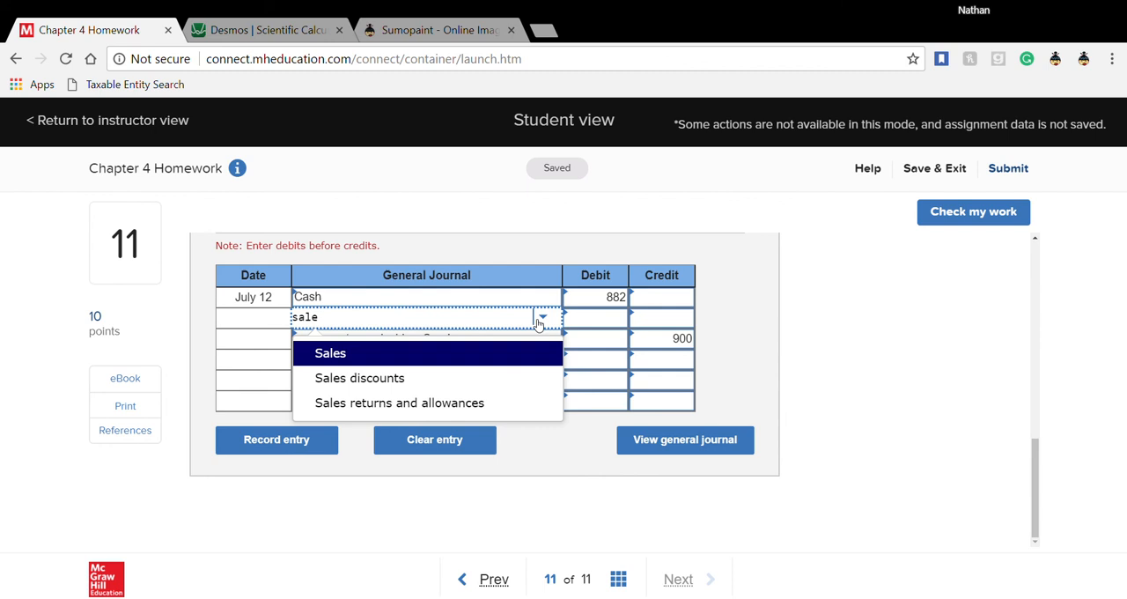
pyautogui.click(462, 385)
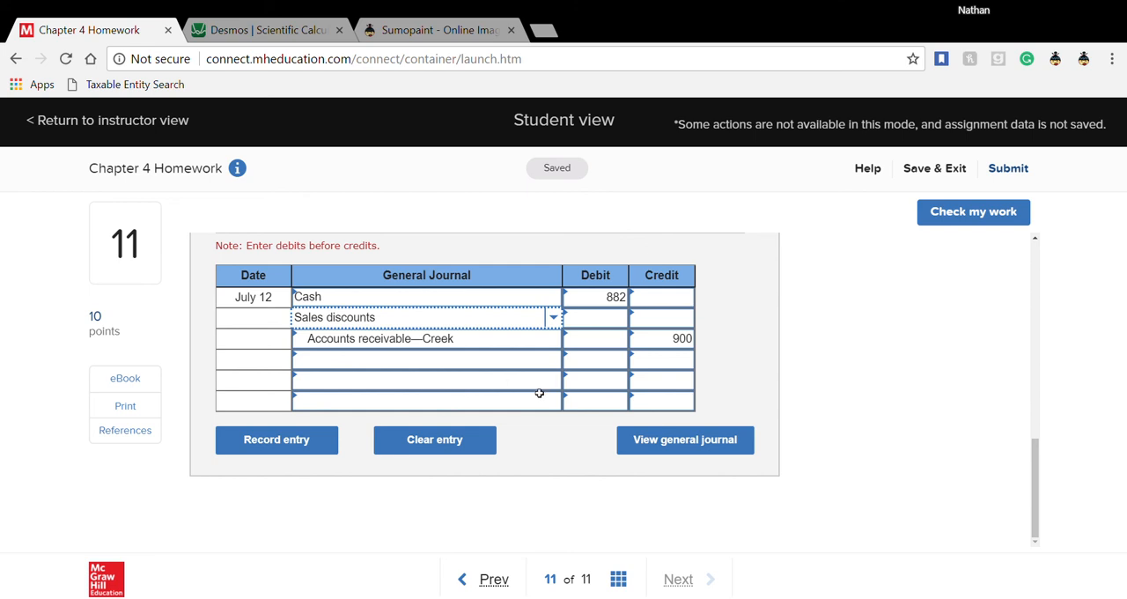
pyautogui.click(622, 318)
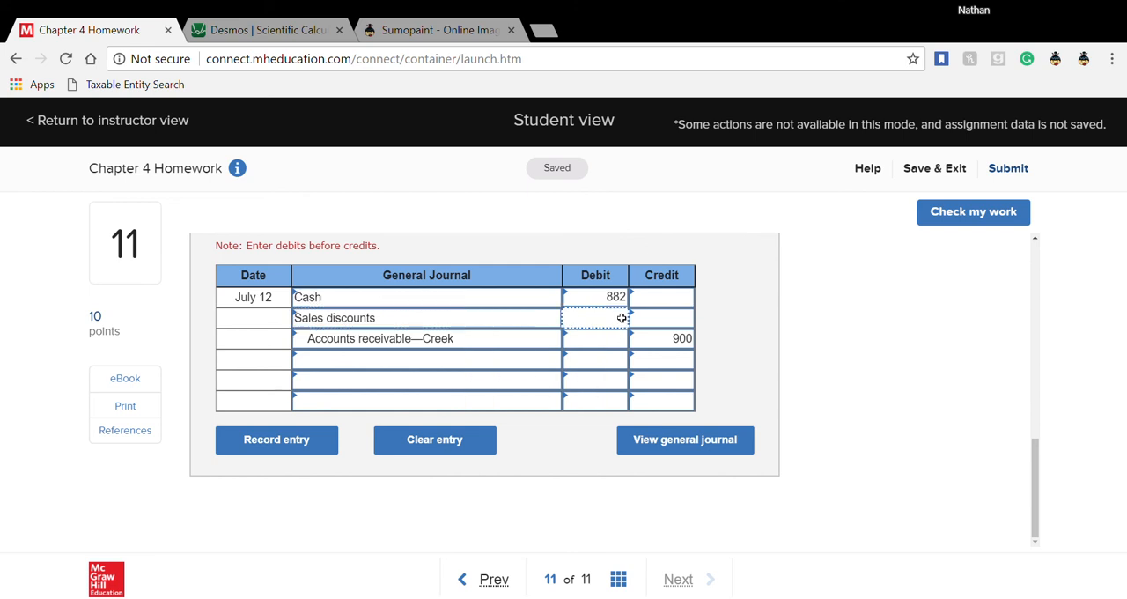
pyautogui.write('18')
pyautogui.click(622, 385)
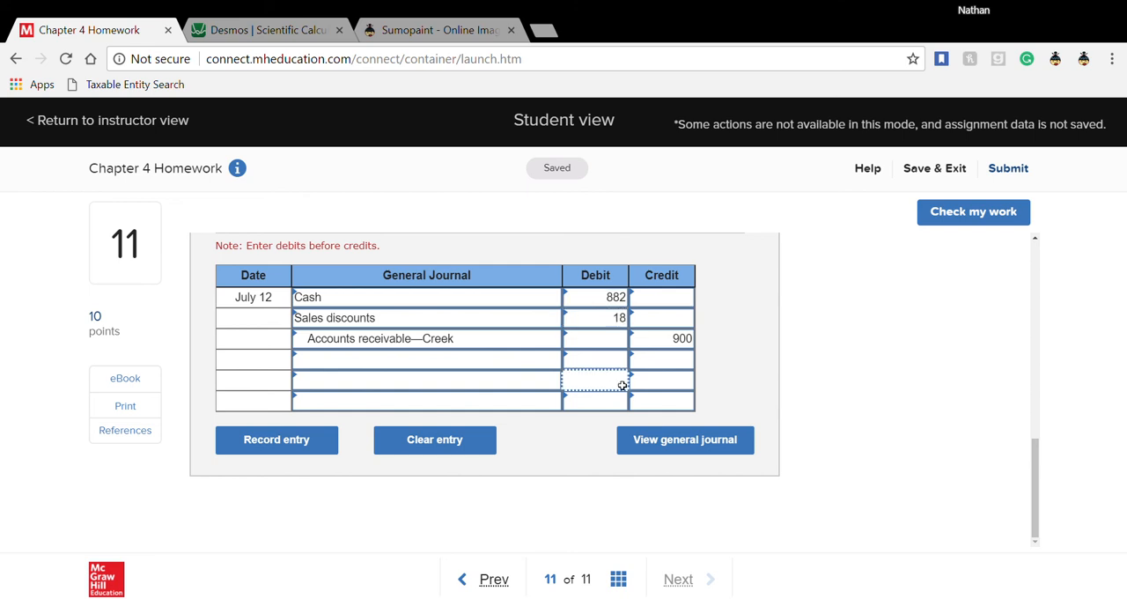
# - Check the sales discount by calculating 900 − 882 in Desmos, and return to the homework's journal entry worksheet
pyautogui.click(260, 30)
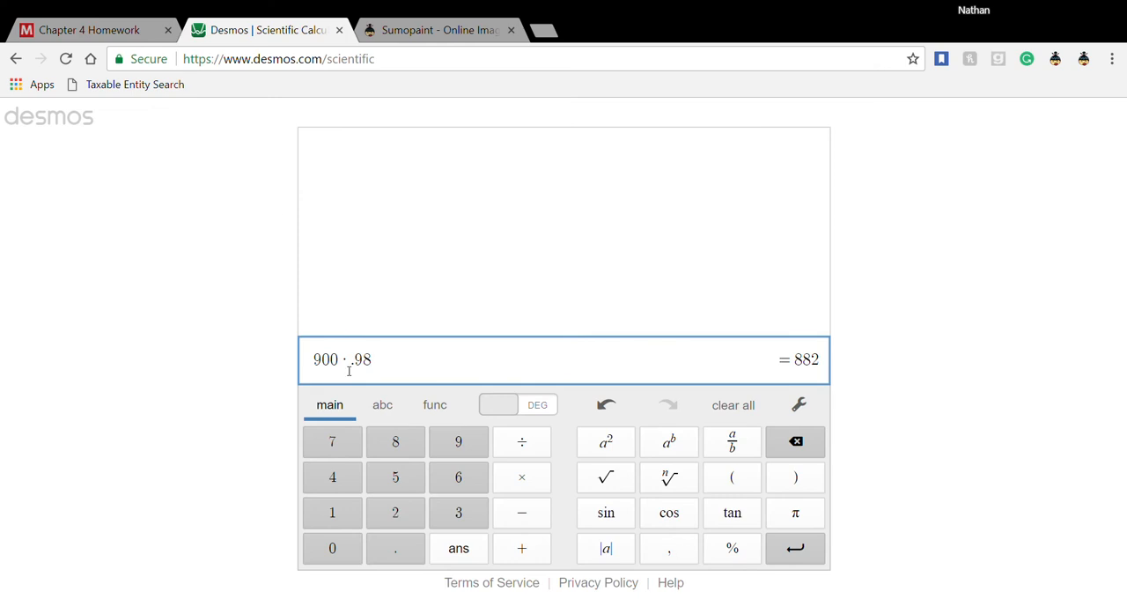
pyautogui.press('Return')
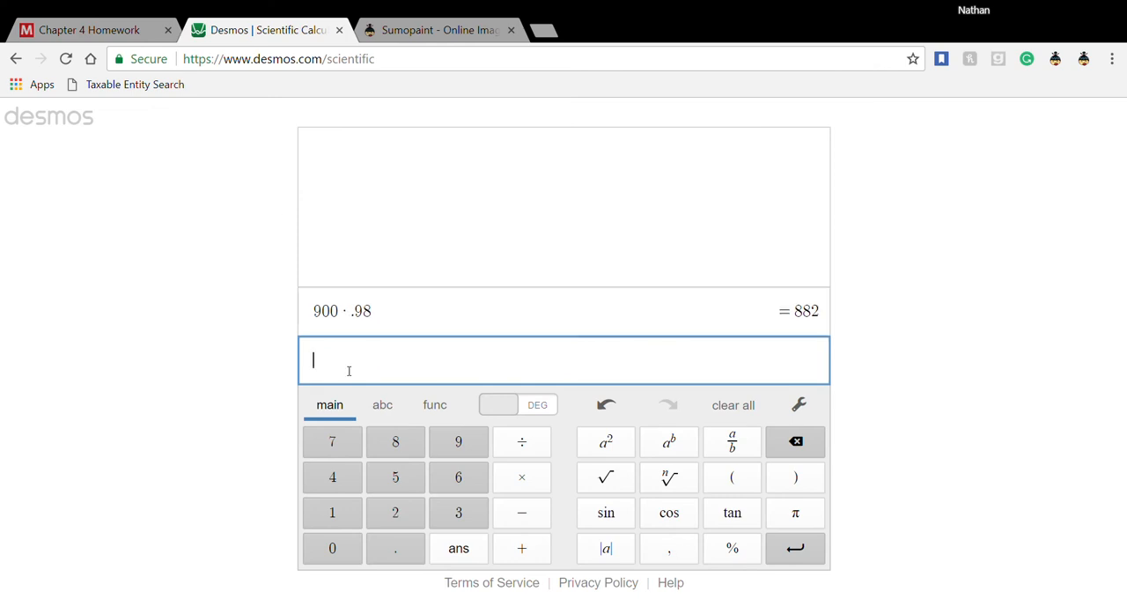
pyautogui.write('900-882')
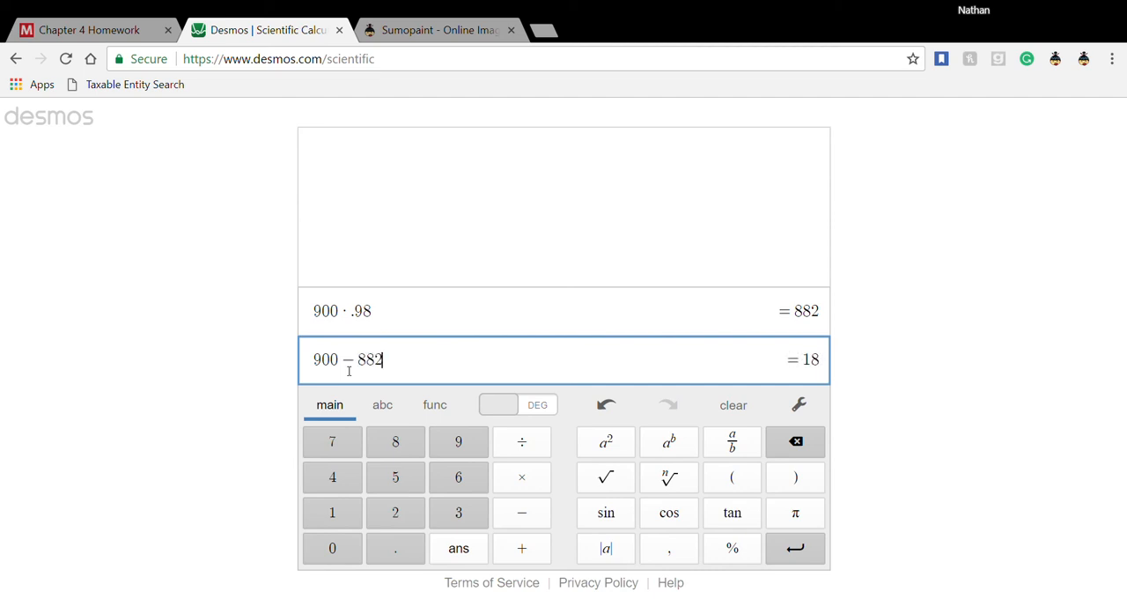
pyautogui.press('Return')
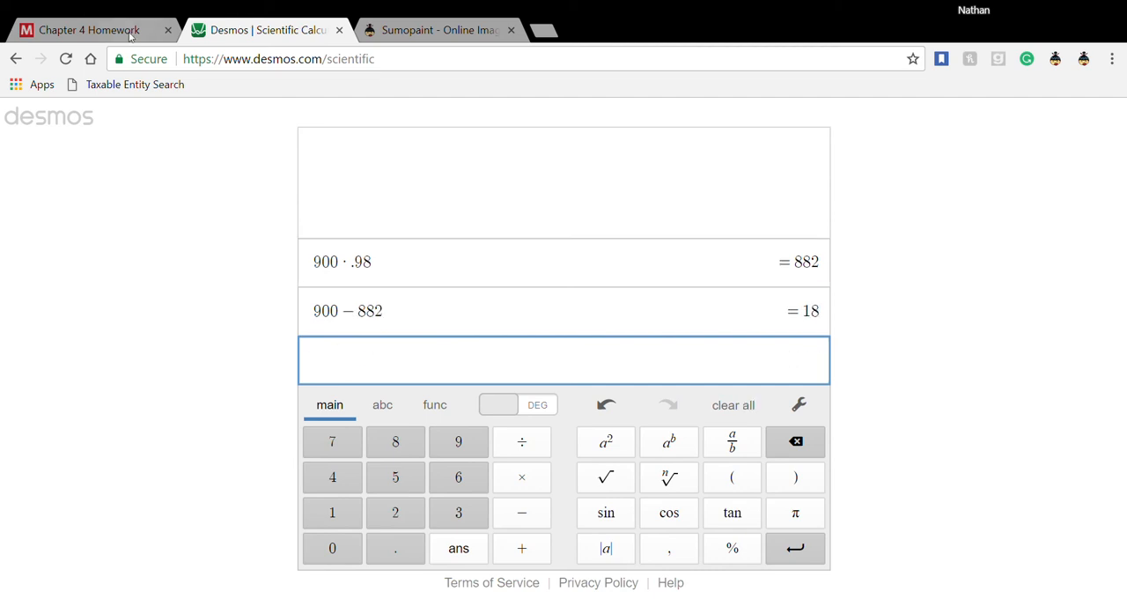
pyautogui.click(88, 30)
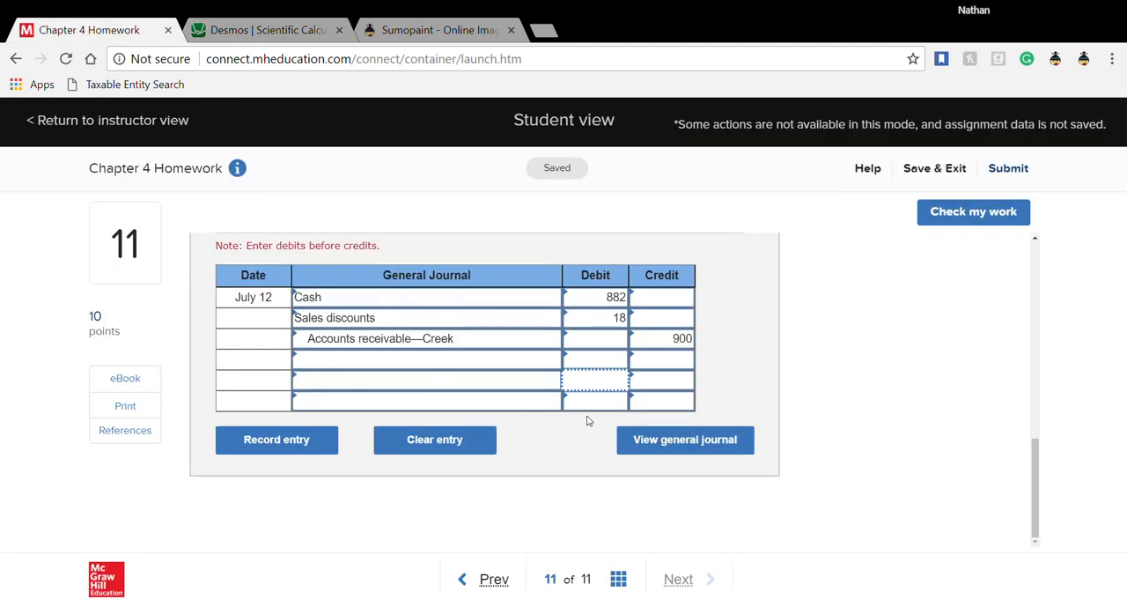
pyautogui.scroll(3, 587, 420)
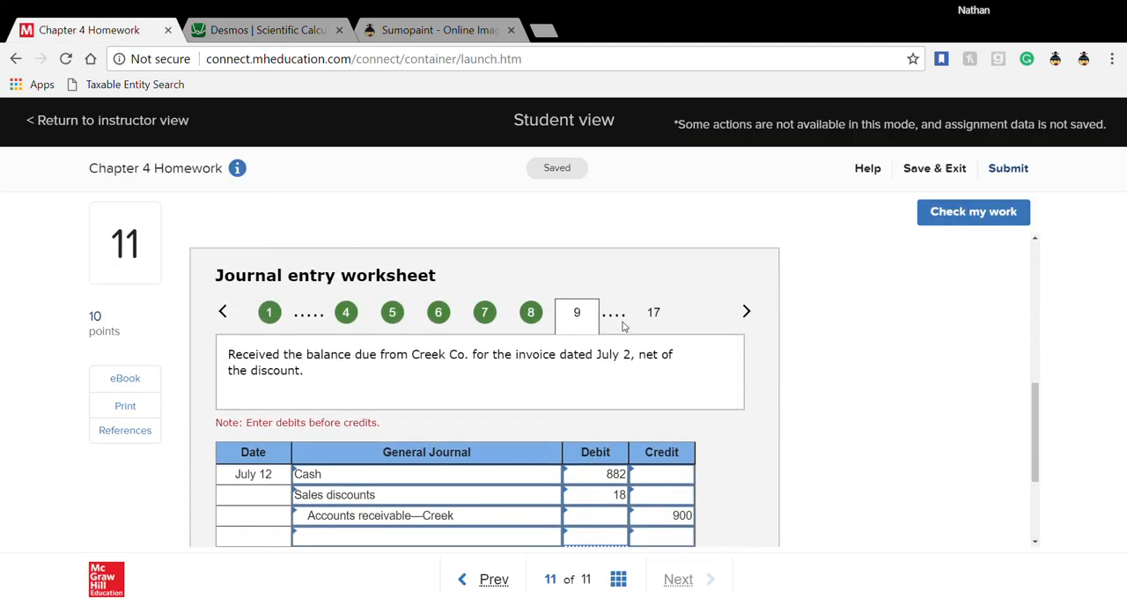
# - Advance to the July 16 Boden Company payment entry and enter Accounts payable—Boden on its first line
pyautogui.click(746, 312)
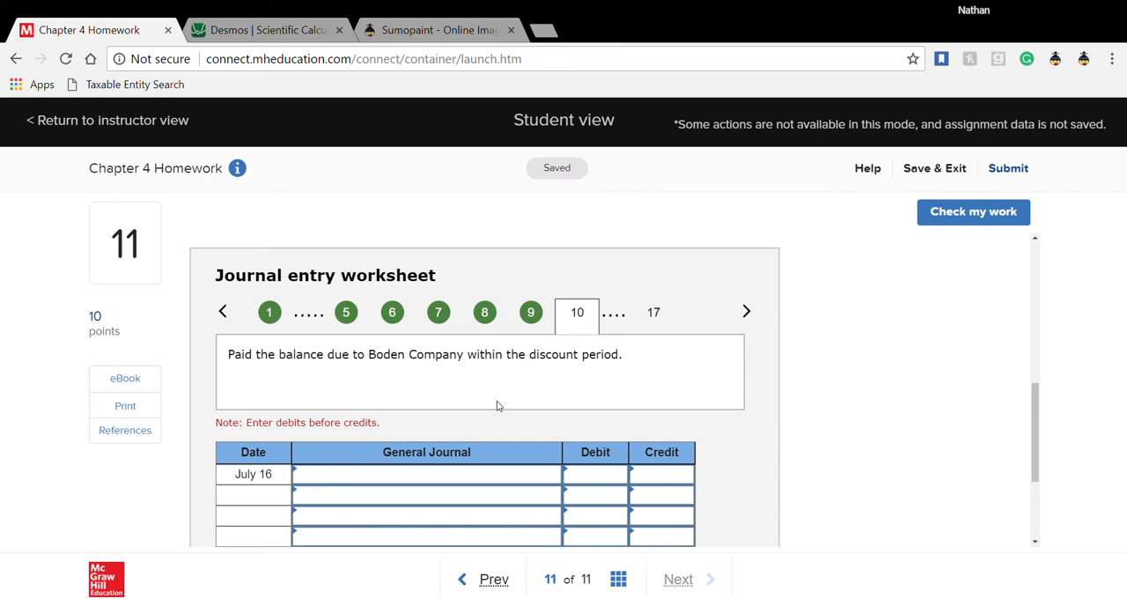
pyautogui.scroll(-1, 460, 435)
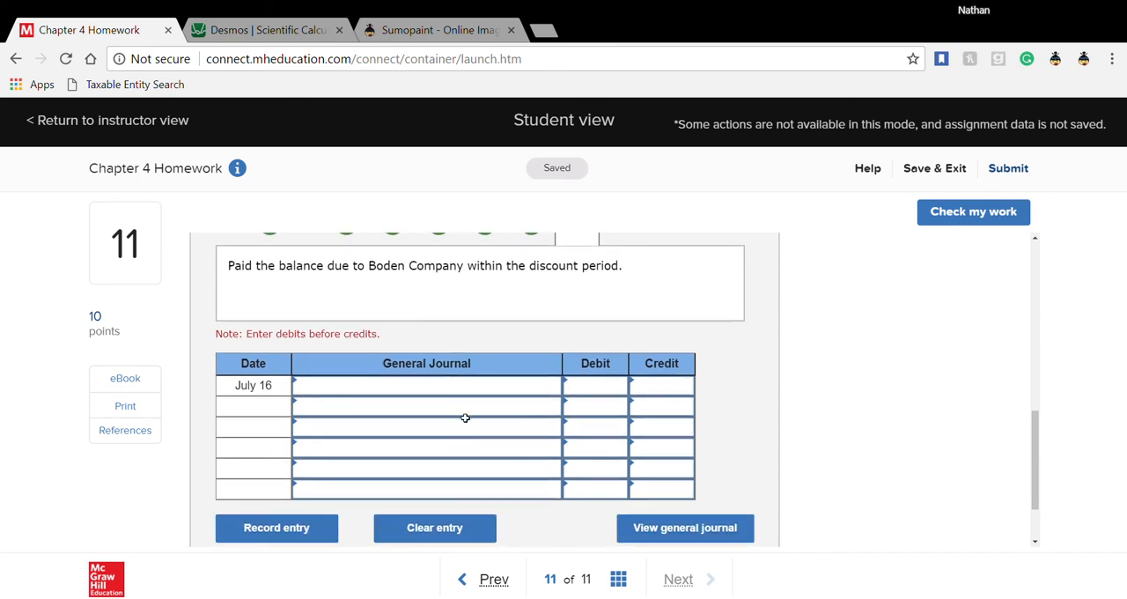
pyautogui.click(471, 390)
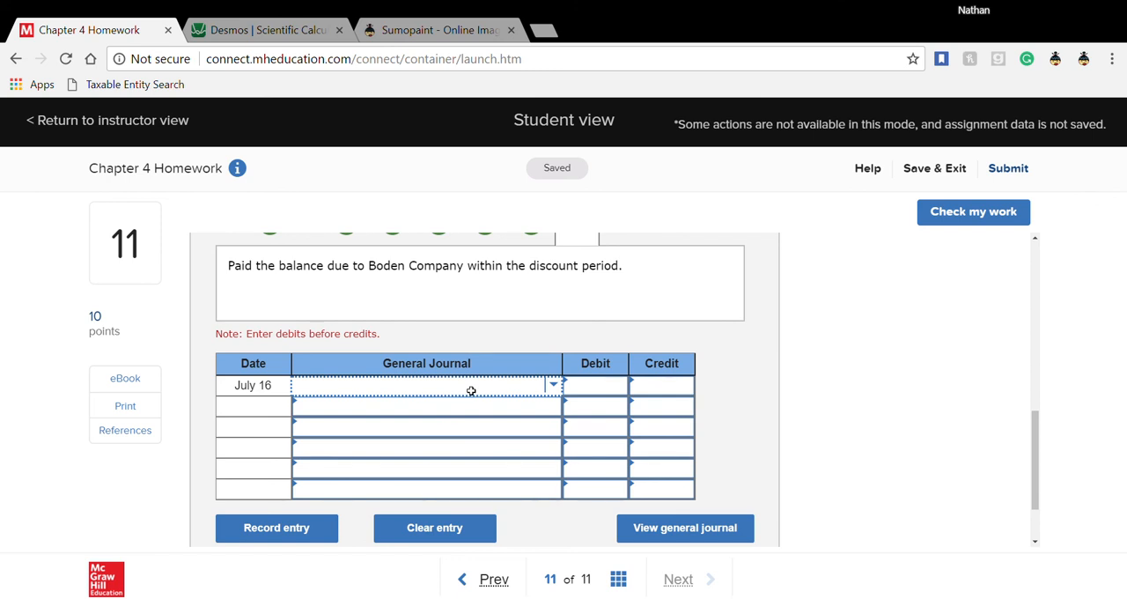
pyautogui.write('a')
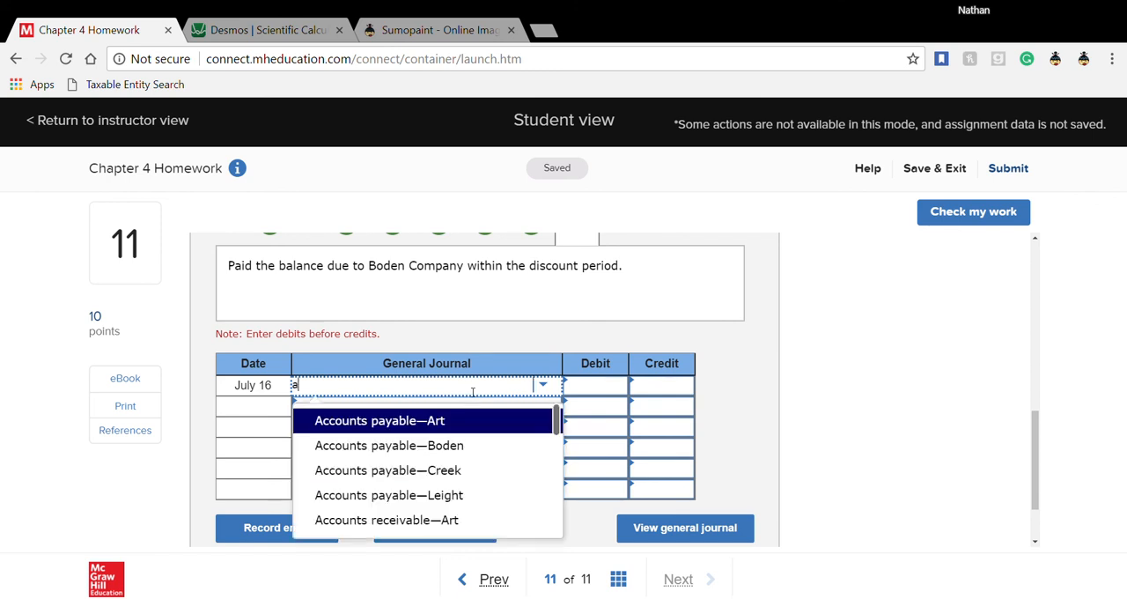
pyautogui.write('ccoun')
pyautogui.click(452, 438)
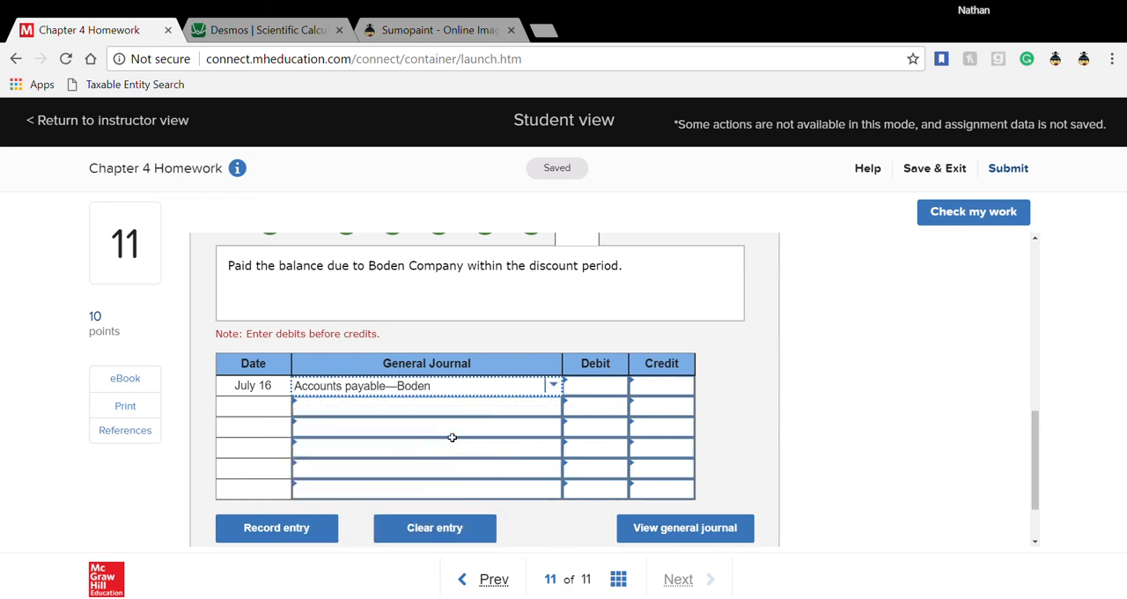
# - Look up the July 1 Boden purchase amount and enter a 6,000 debit for Accounts payable—Boden in the July 16 entry
pyautogui.scroll(5, 451, 438)
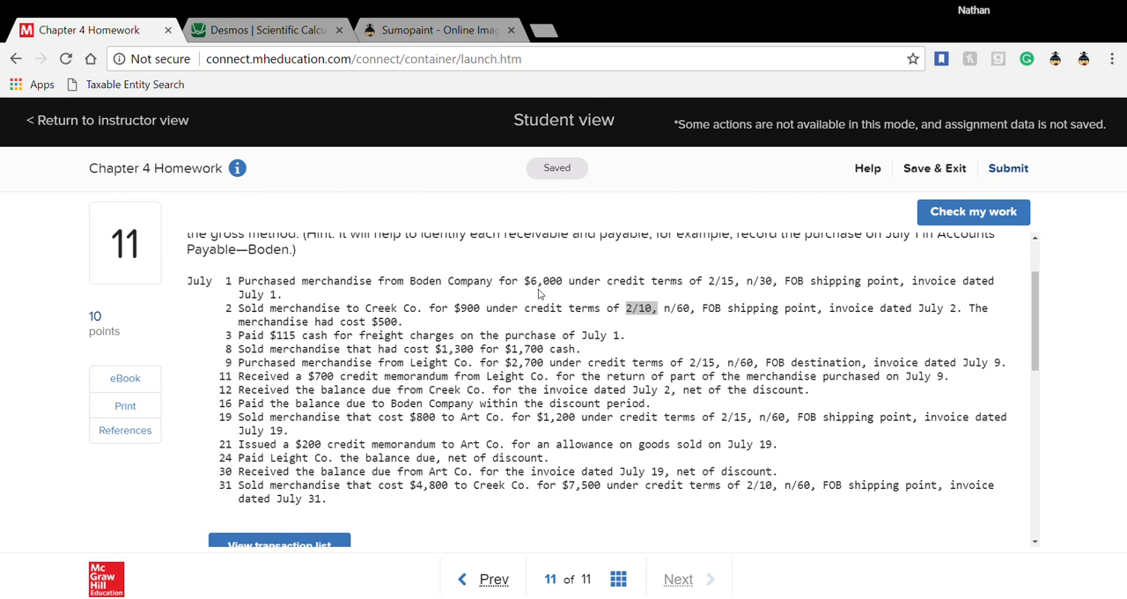
pyautogui.moveTo(525, 282); pyautogui.dragTo(571, 284)
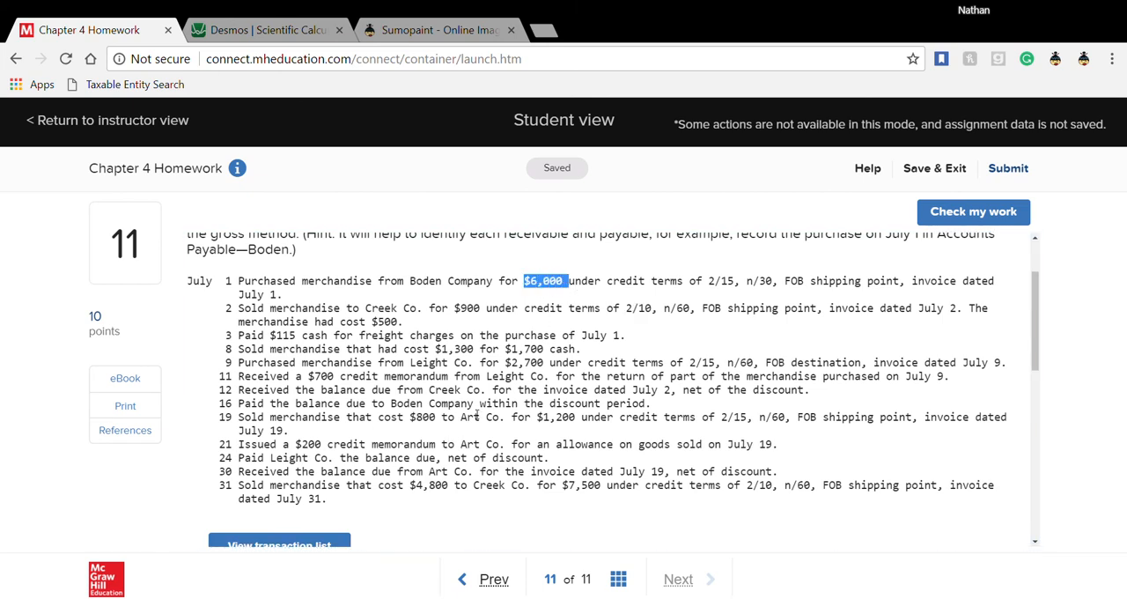
pyautogui.scroll(-5, 574, 412)
pyautogui.click(603, 396)
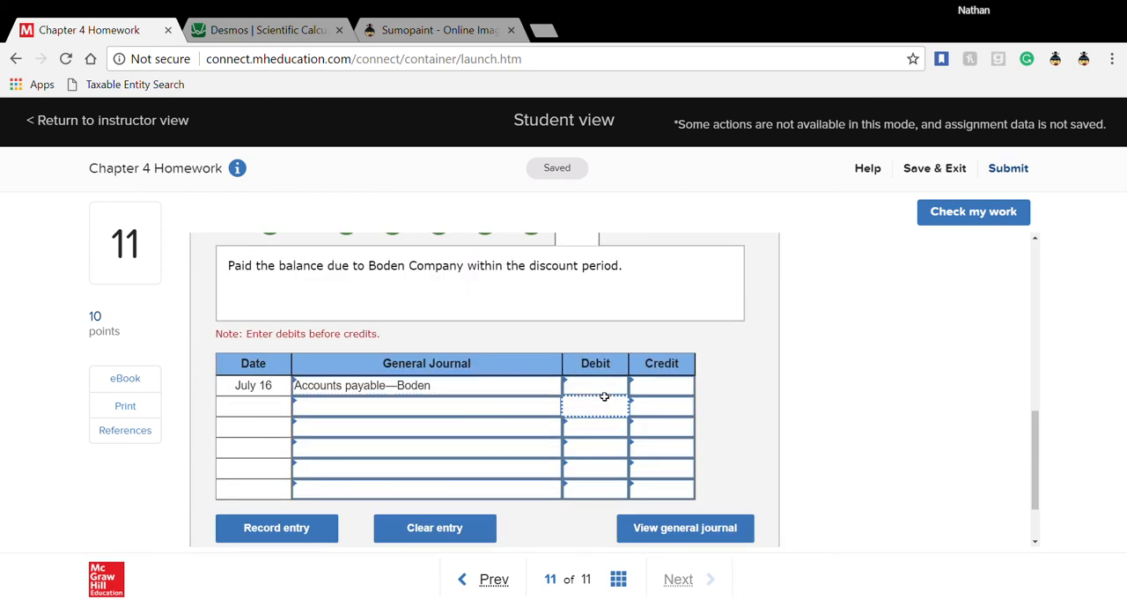
pyautogui.write('6000')
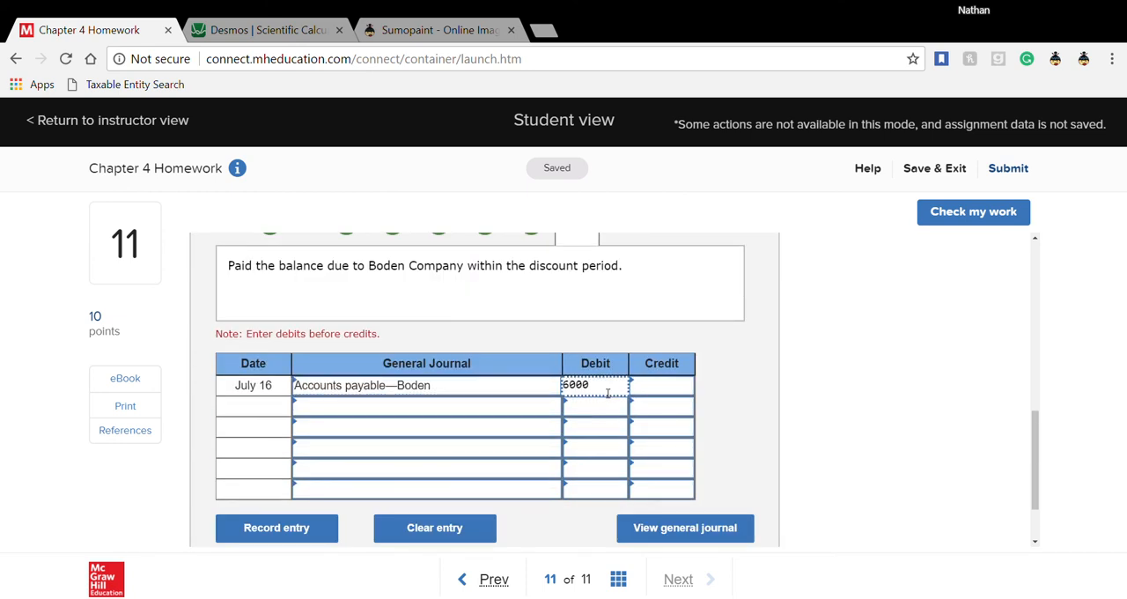
# - Enter Cash as the account on the second line of the July 16 entry
pyautogui.click(524, 418)
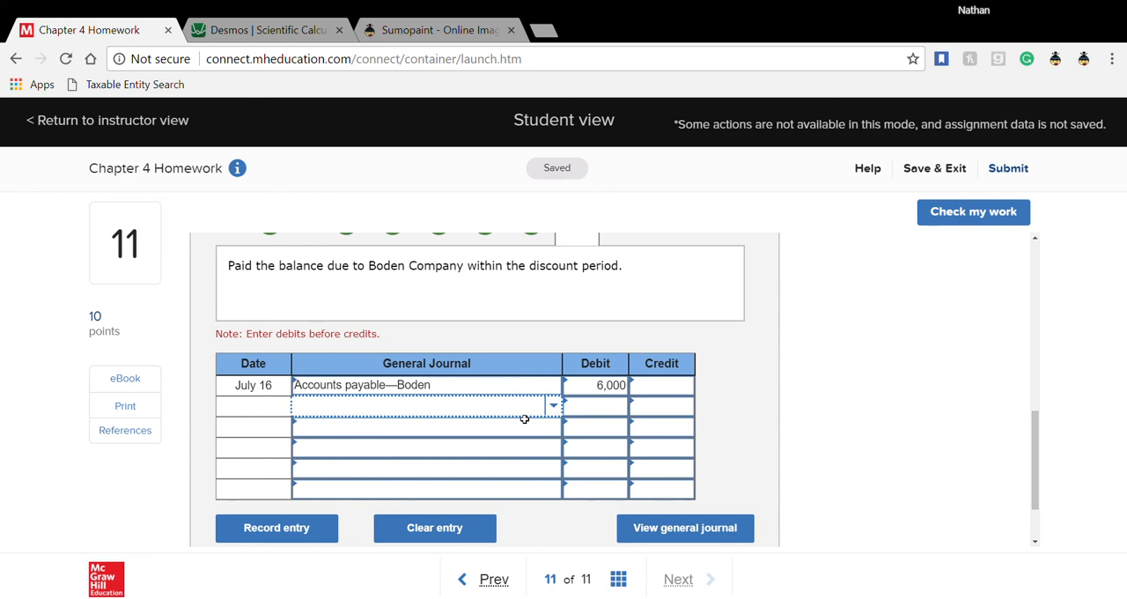
pyautogui.write('cash')
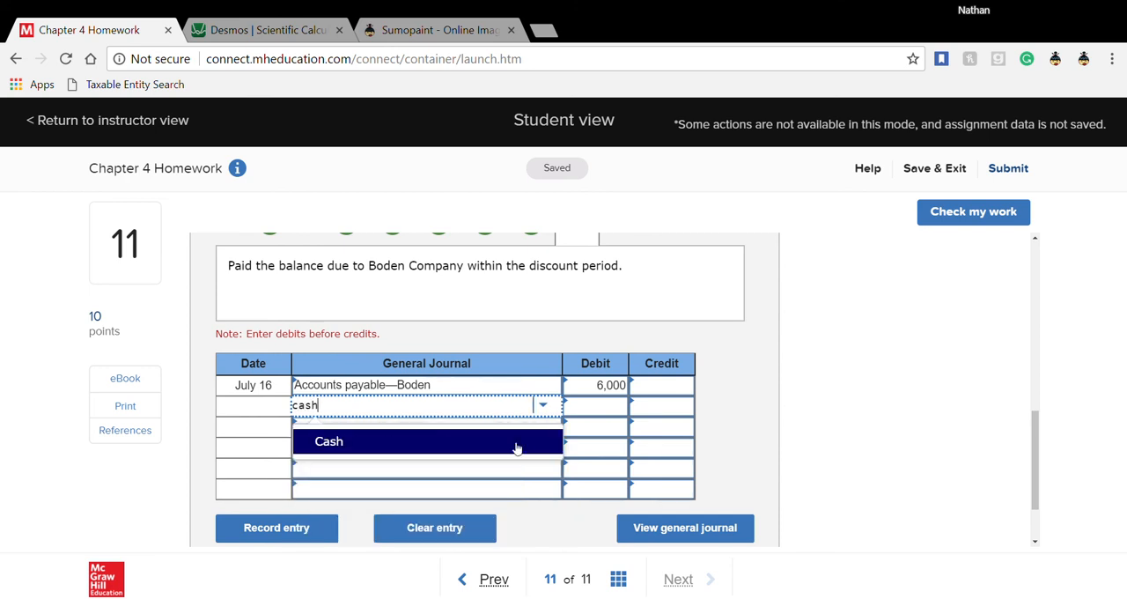
pyautogui.click(516, 443)
# - Check the credit terms of the July 1 Boden purchase and calculate the discounted payment as 6000 × .98 in Desmos
pyautogui.scroll(2, 573, 417)
pyautogui.scroll(5, 574, 418)
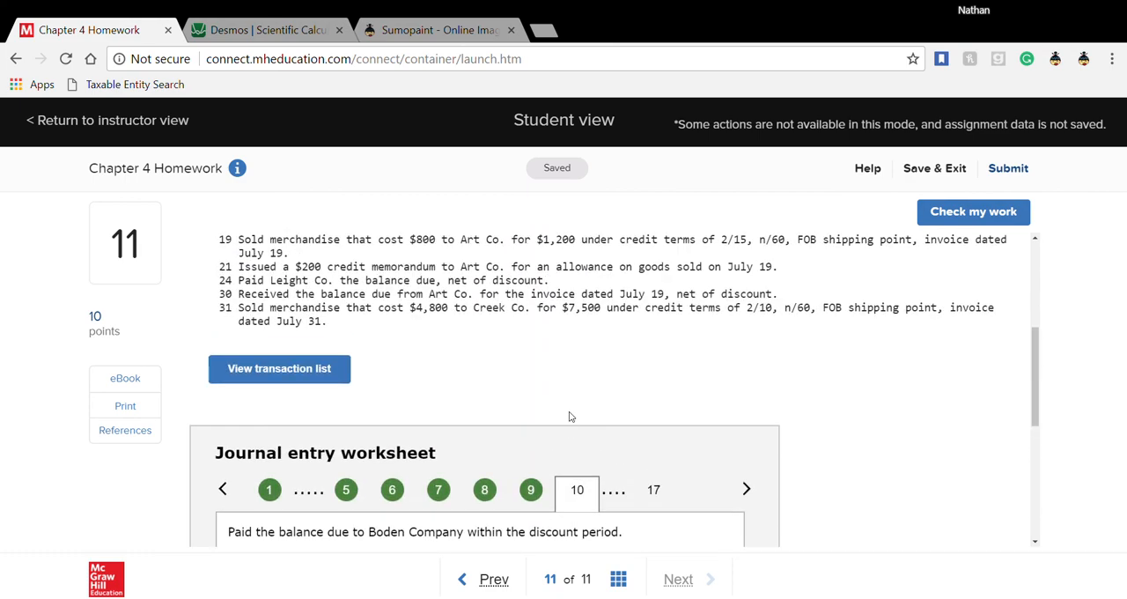
pyautogui.scroll(-1, 574, 418)
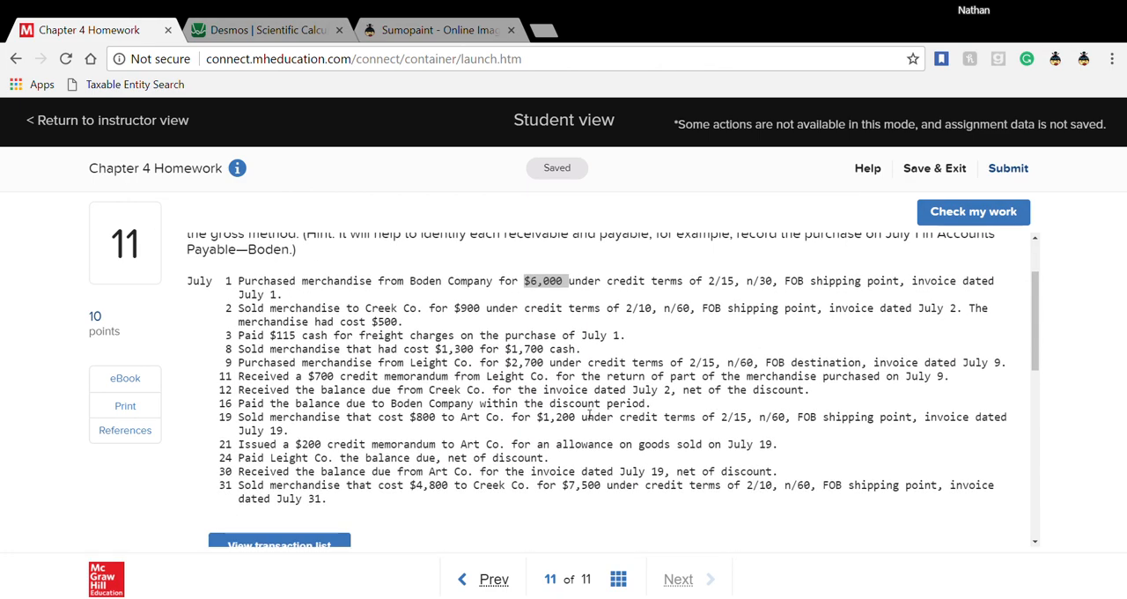
pyautogui.click(709, 284)
pyautogui.moveTo(717, 286); pyautogui.dragTo(719, 286)
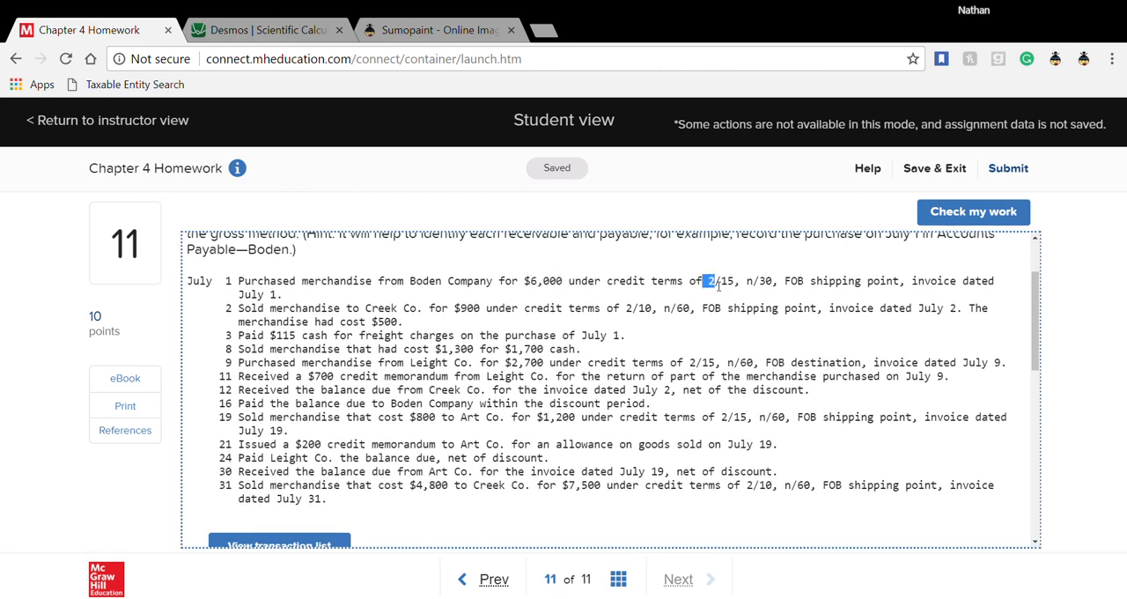
pyautogui.click(280, 31)
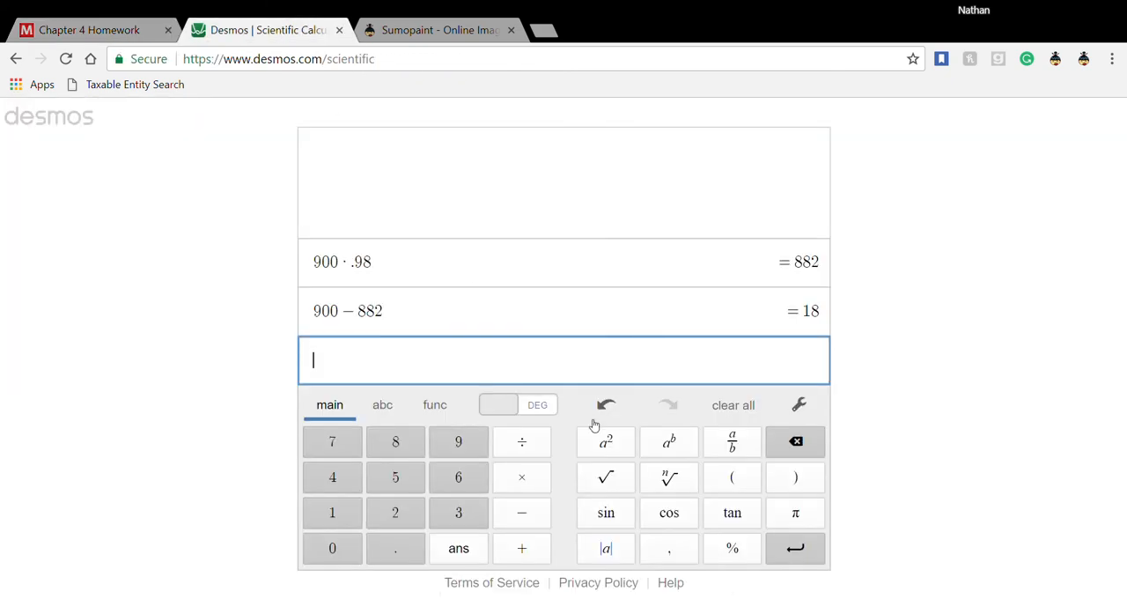
pyautogui.write('6000')
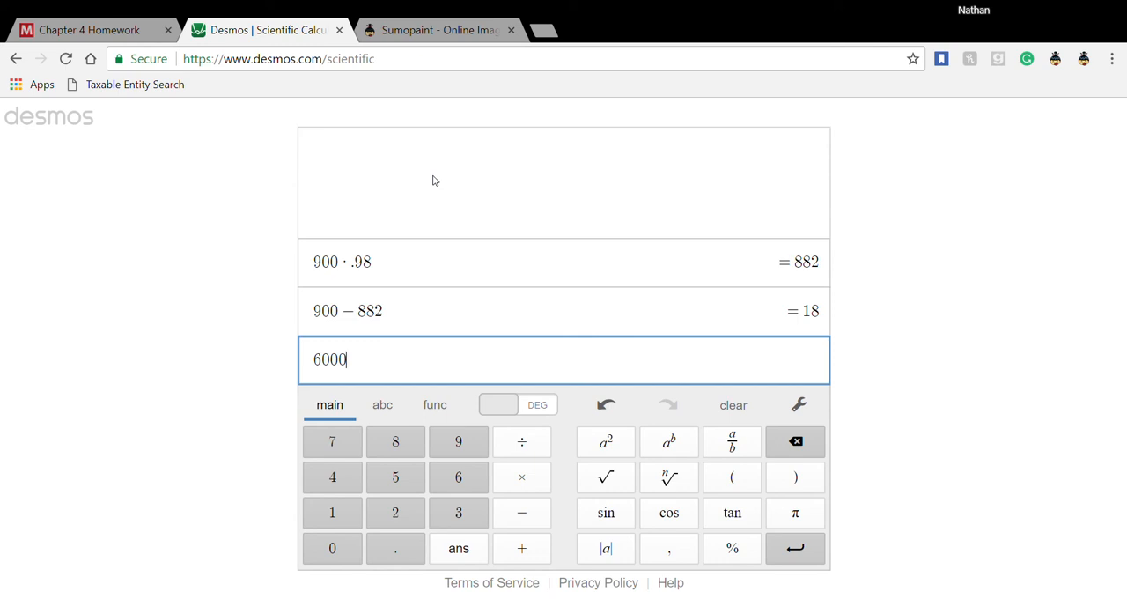
pyautogui.write('*')
pyautogui.write('.98')
pyautogui.press('Return')
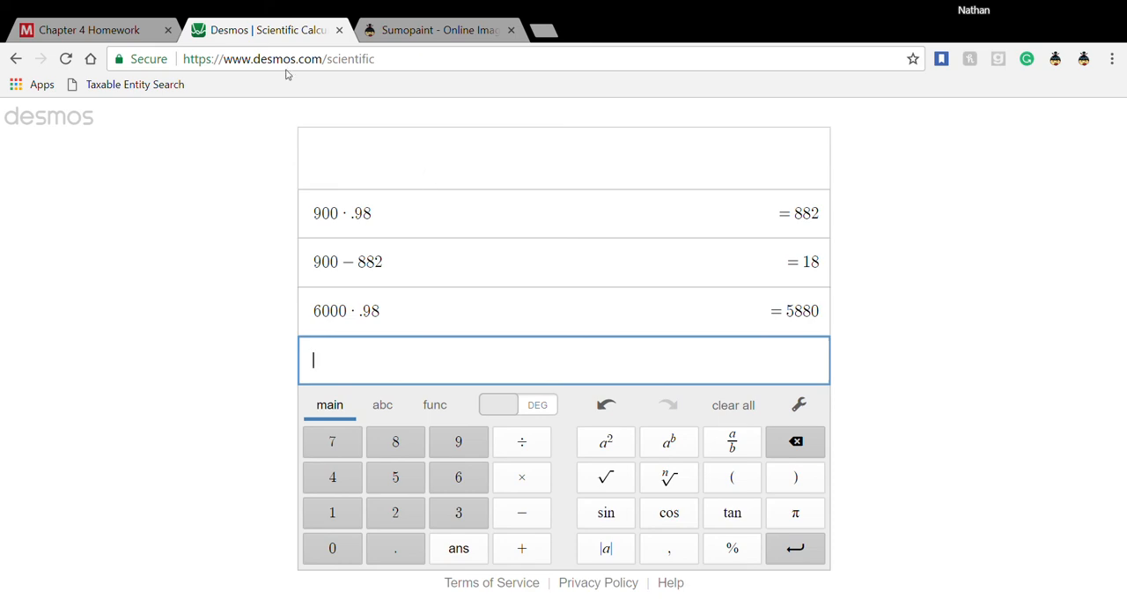
# - Return to the homework and enter a 5,880 credit for Cash in the July 16 entry
pyautogui.click(118, 32)
pyautogui.scroll(-6, 538, 471)
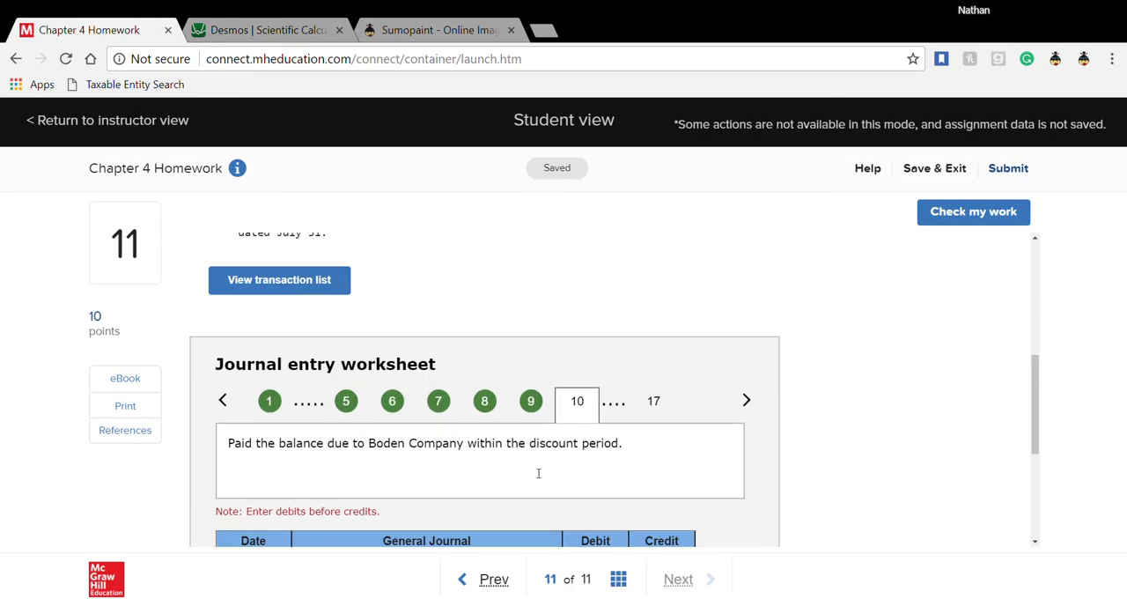
pyautogui.click(648, 326)
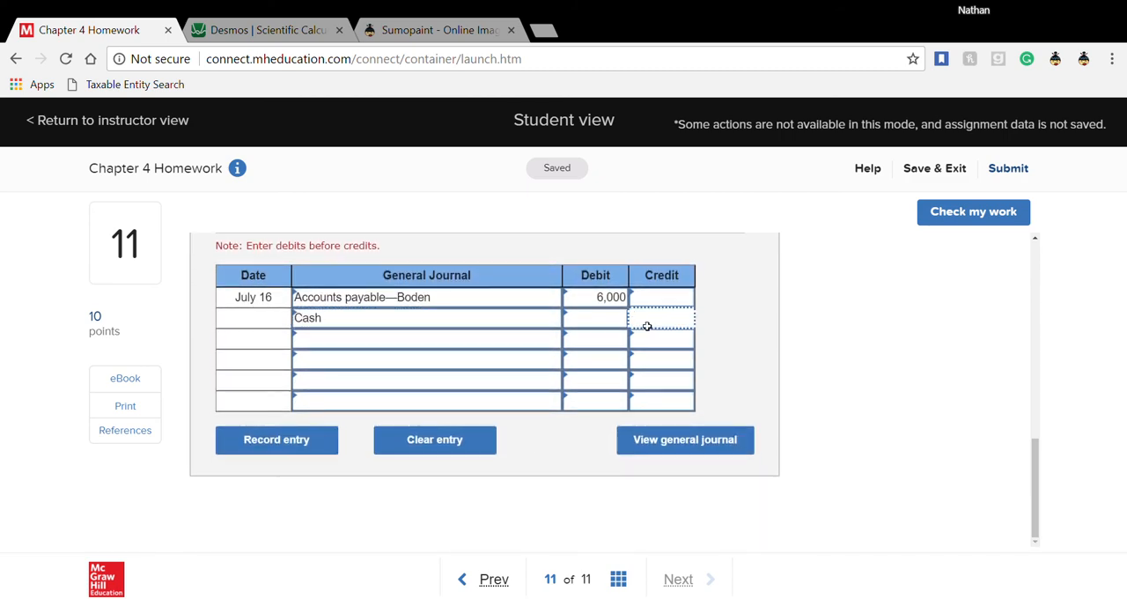
pyautogui.write('55')
pyautogui.press('BackSpace')
pyautogui.write('880')
# - Enter Merchandise inventory on the third line of the July 16 entry and select its credit cell
pyautogui.click(429, 344)
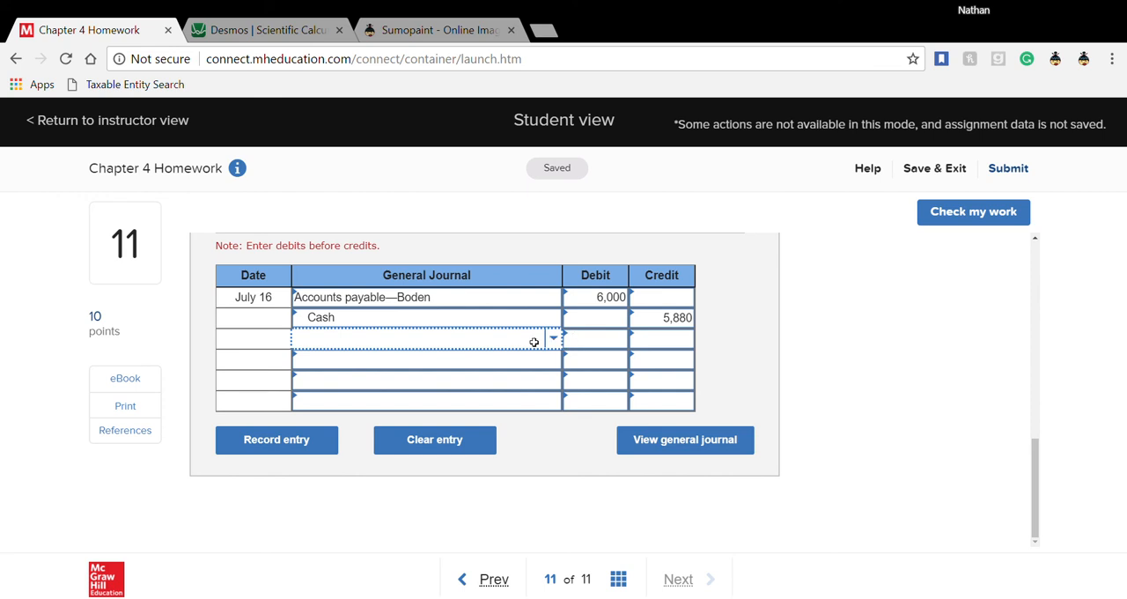
pyautogui.write('me')
pyautogui.write('r')
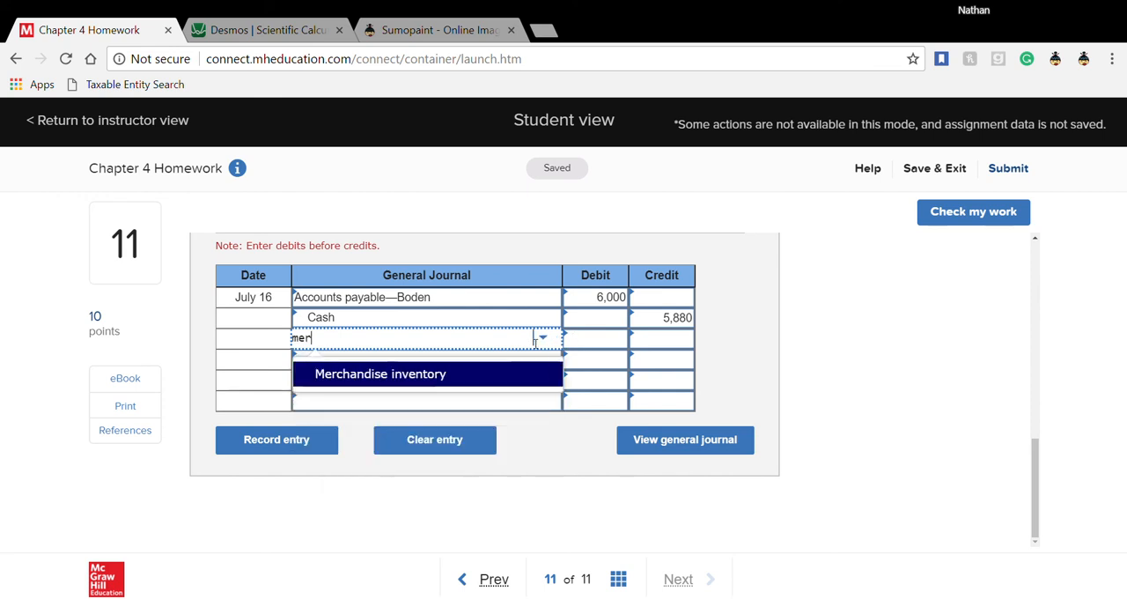
pyautogui.click(476, 382)
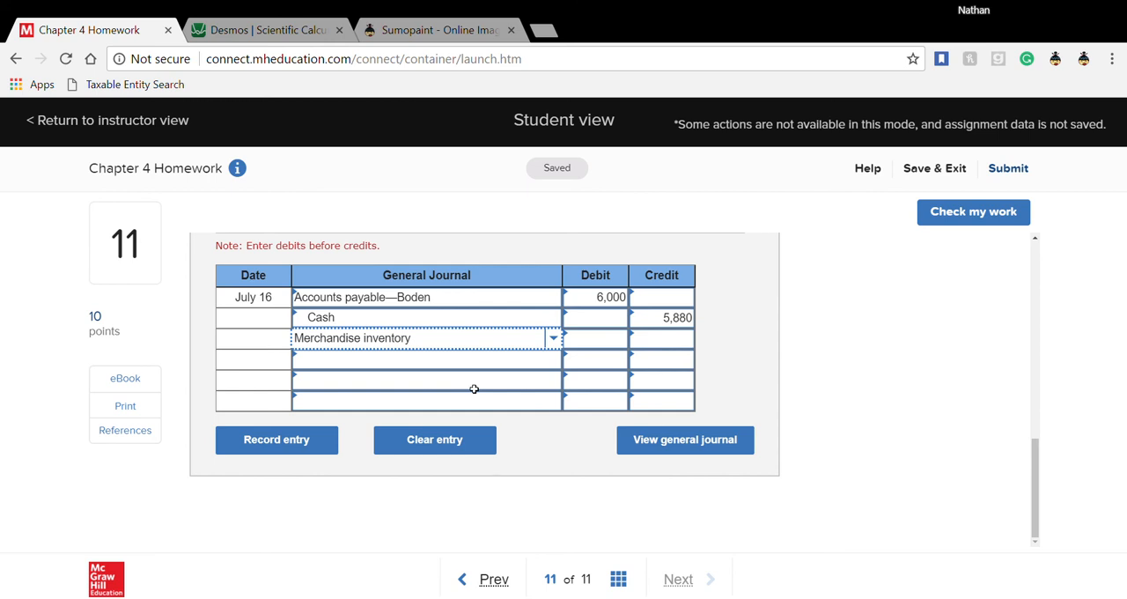
pyautogui.click(649, 345)
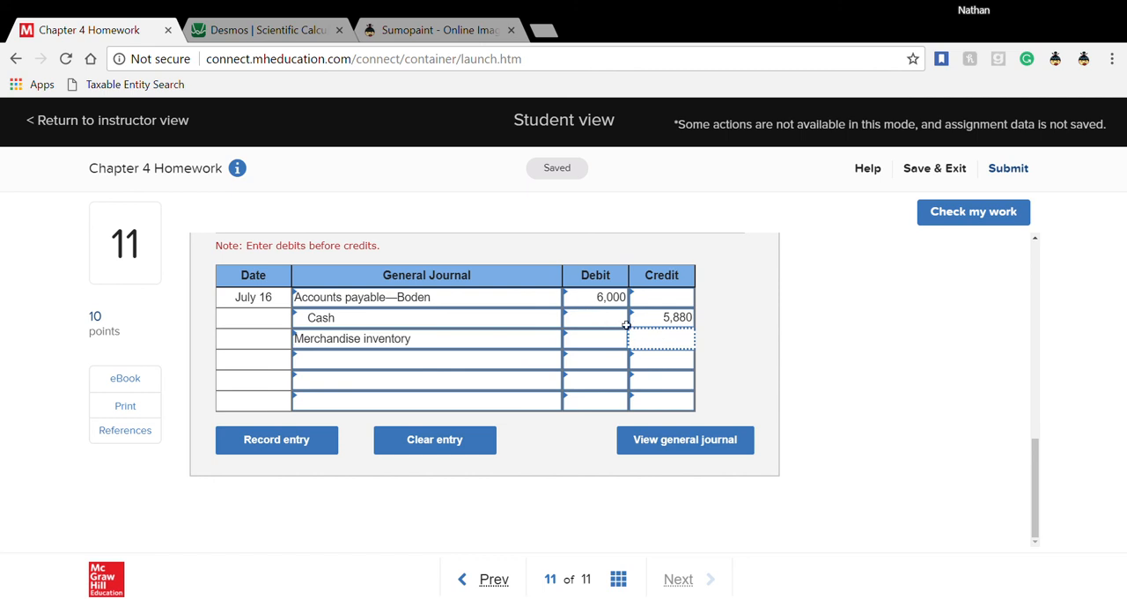
# - Switch to Desmos and calculate the purchase discount as 6000 − 5880
pyautogui.click(263, 33)
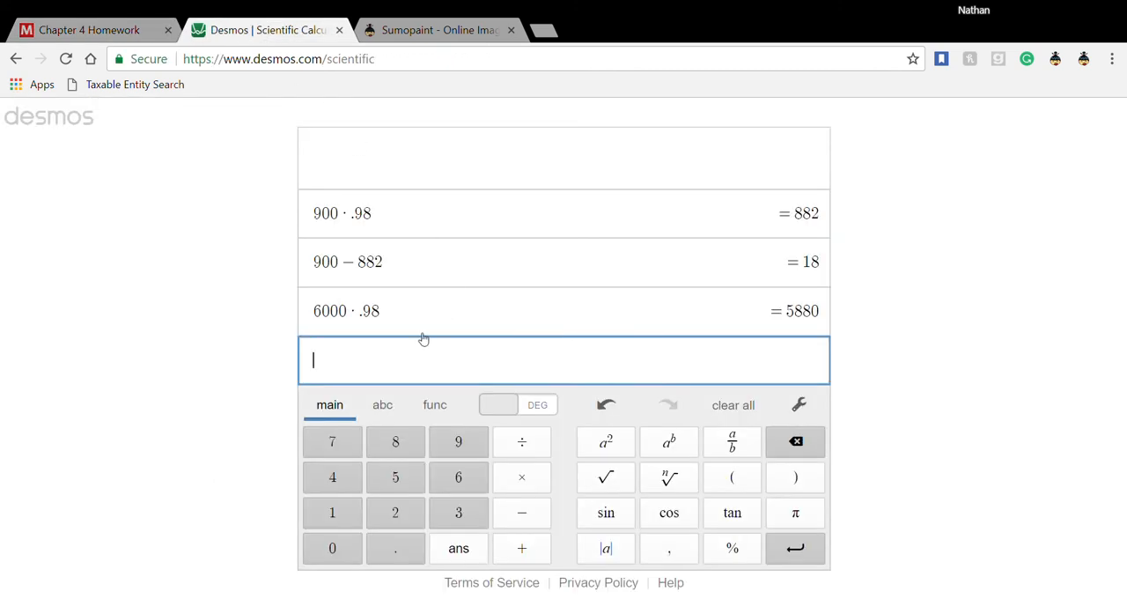
pyautogui.write('6000')
pyautogui.write('-5')
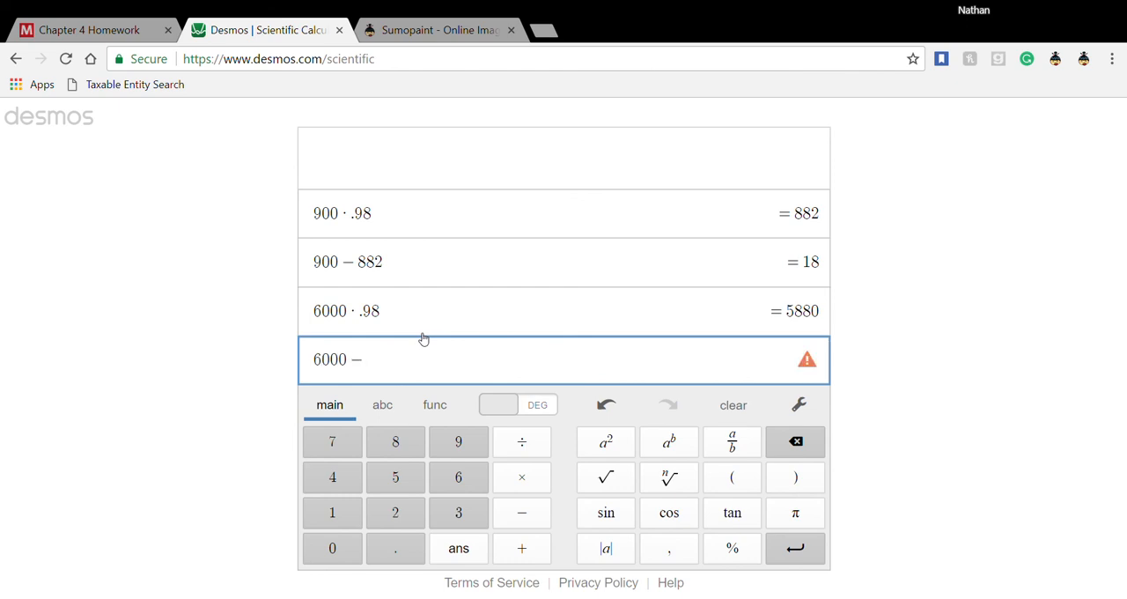
pyautogui.write('880')
pyautogui.press('Return')
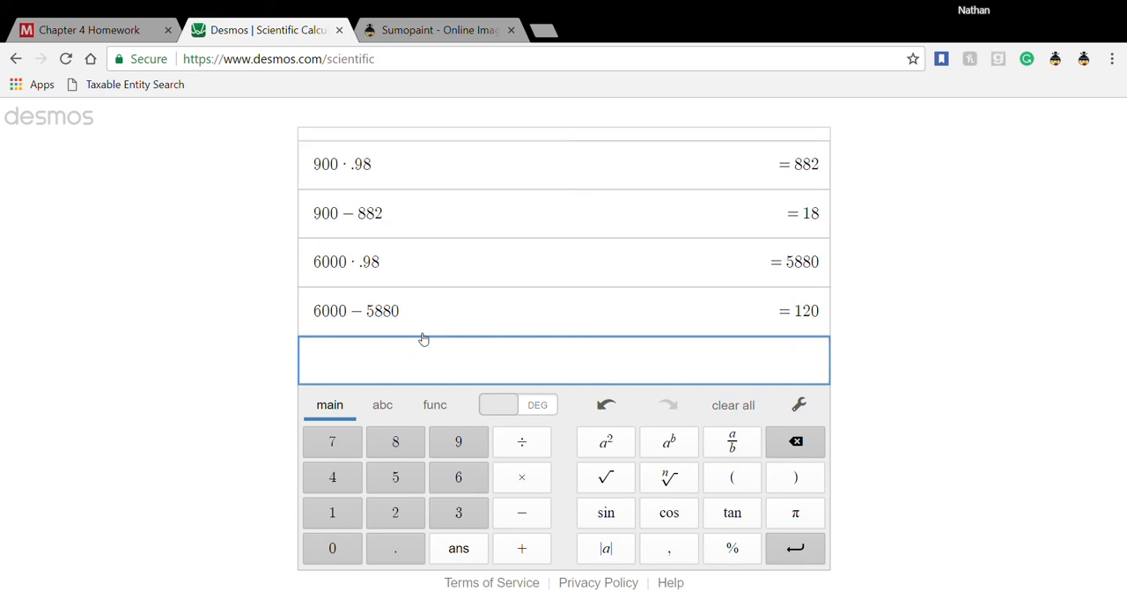
# - Return to the homework and enter a 120 credit for Merchandise inventory in the July 16 entry
pyautogui.click(102, 30)
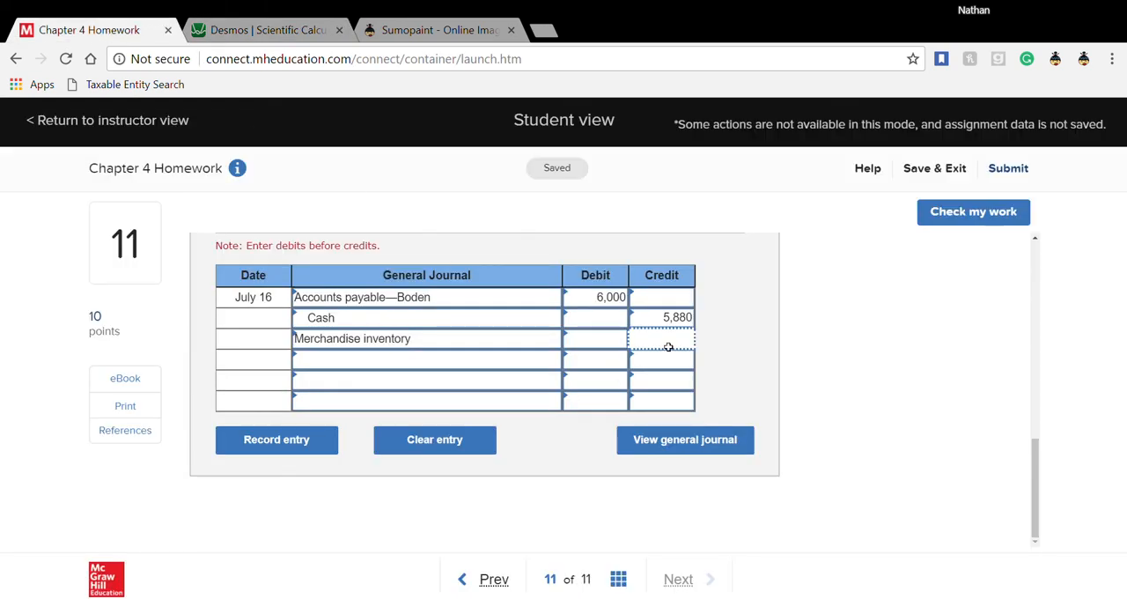
pyautogui.write('120')
pyautogui.press('Return')
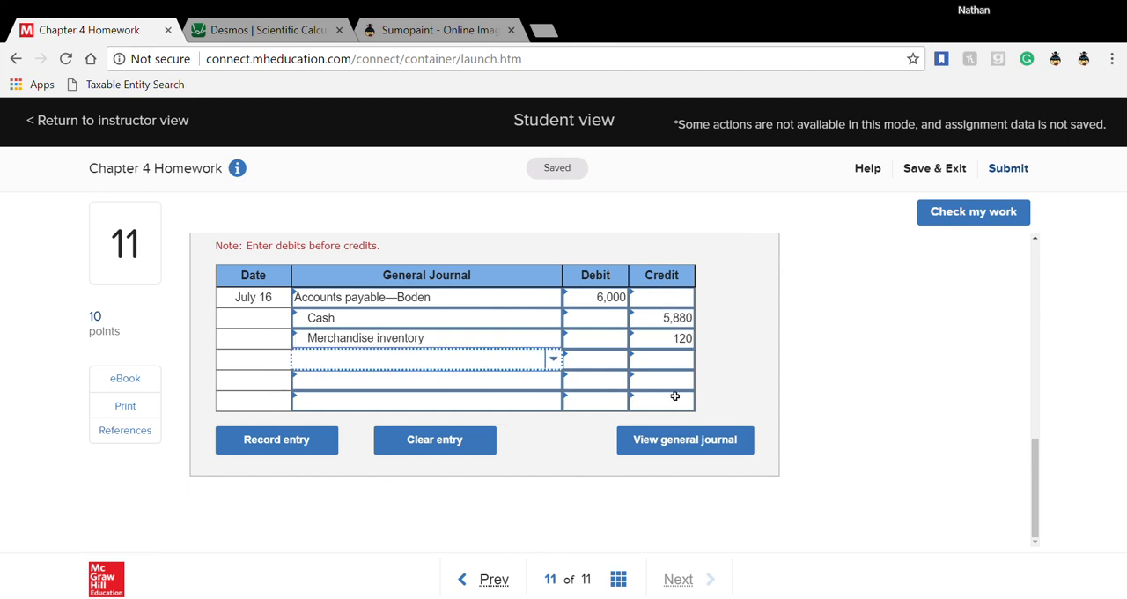
# - Advance to the July 19 Art Co. sale entry, enter Accounts receivable—Art on the first line and select the second line's account cell
pyautogui.scroll(2, 675, 396)
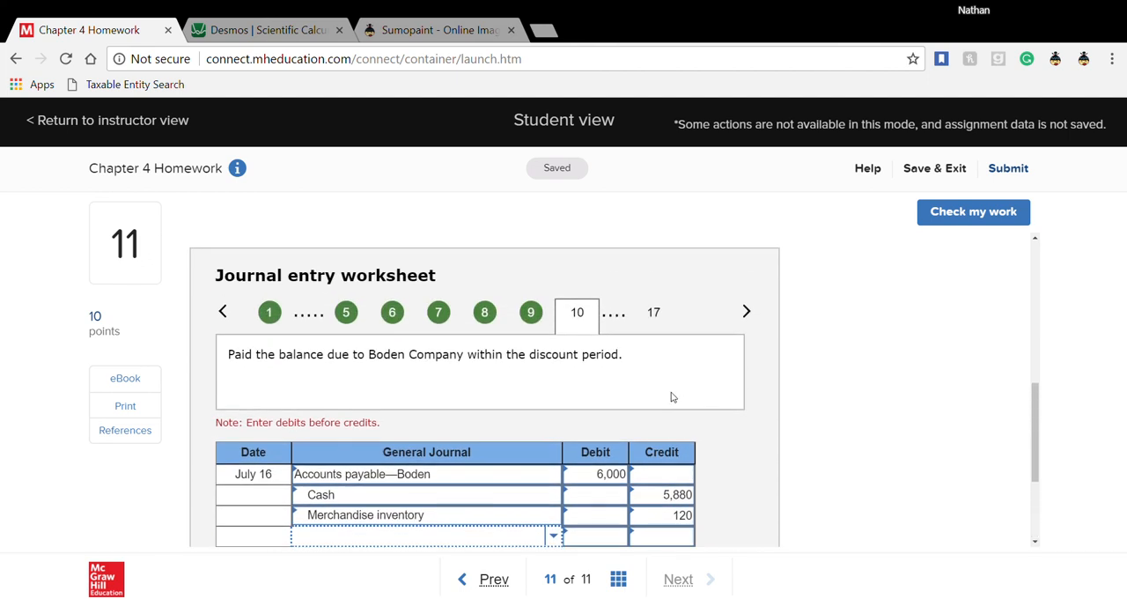
pyautogui.click(746, 312)
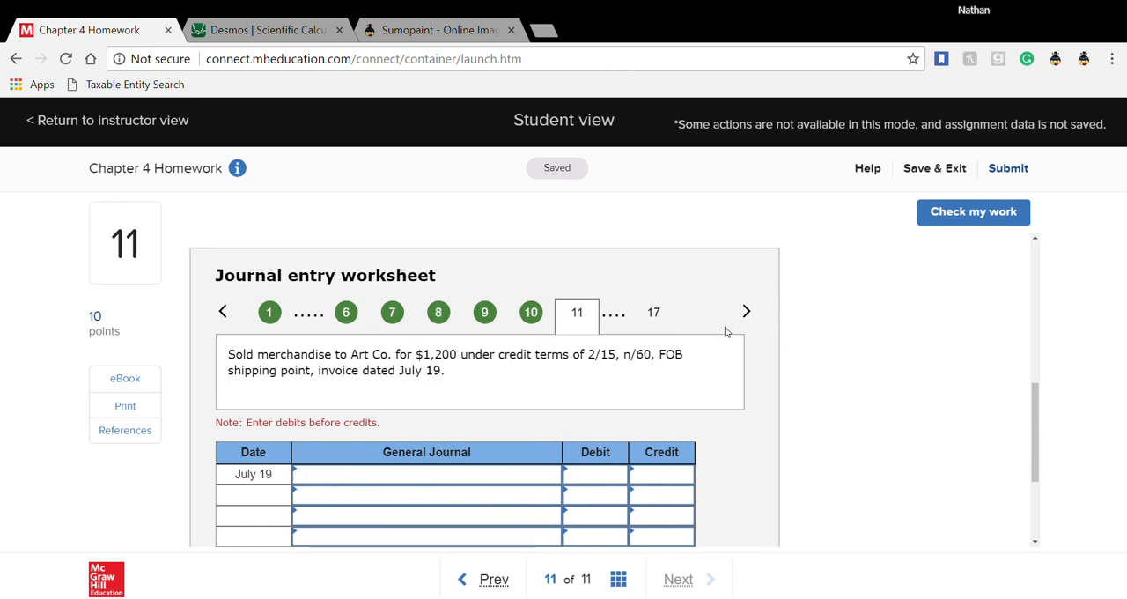
pyautogui.click(436, 479)
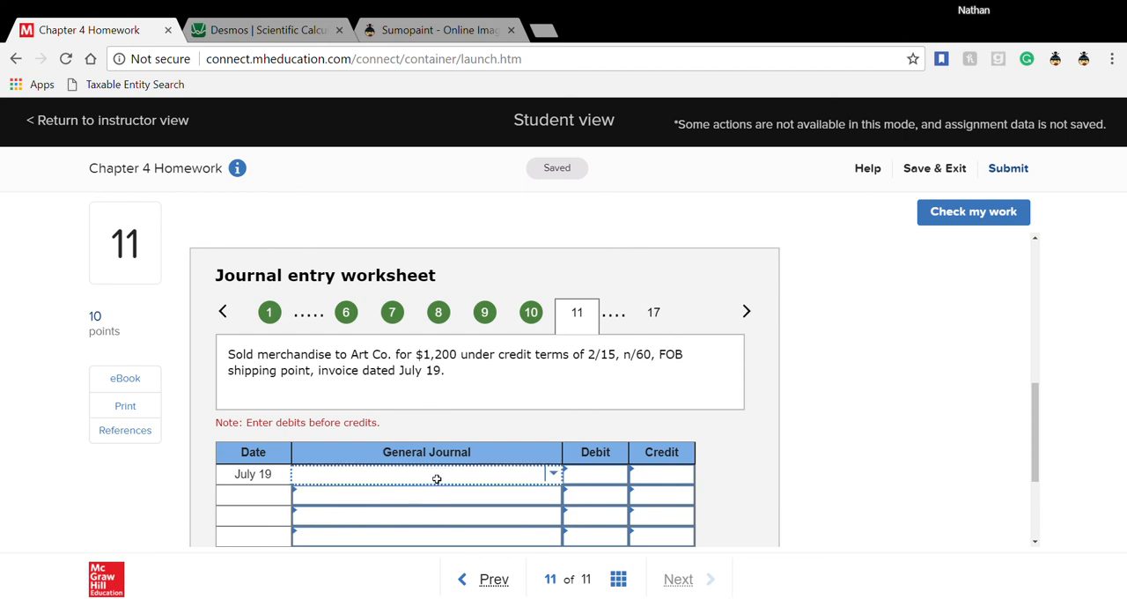
pyautogui.write('account')
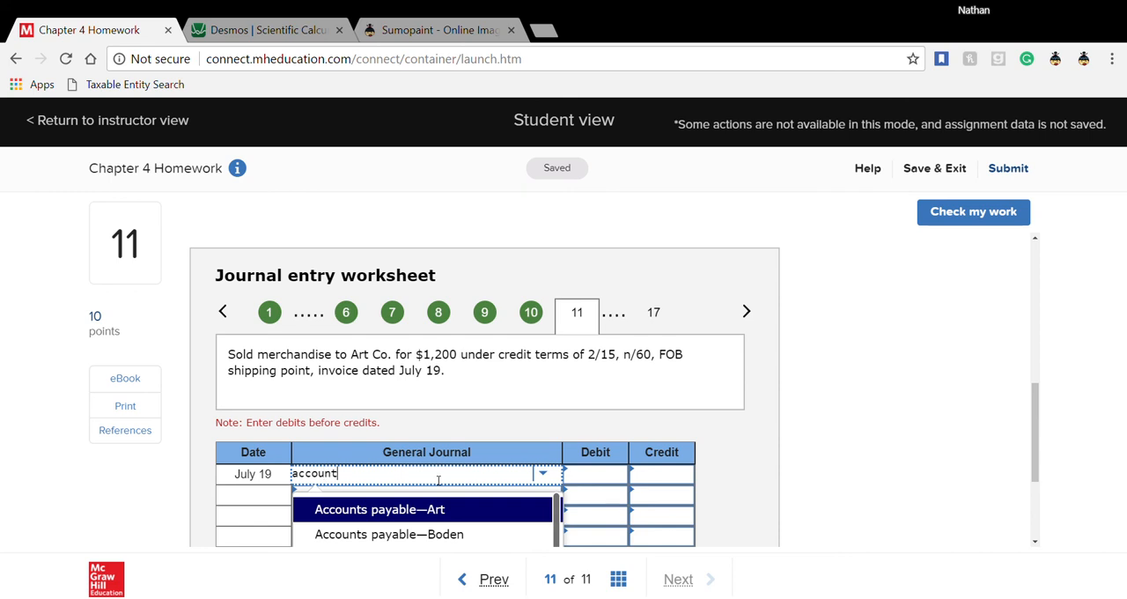
pyautogui.scroll(-1, 437, 480)
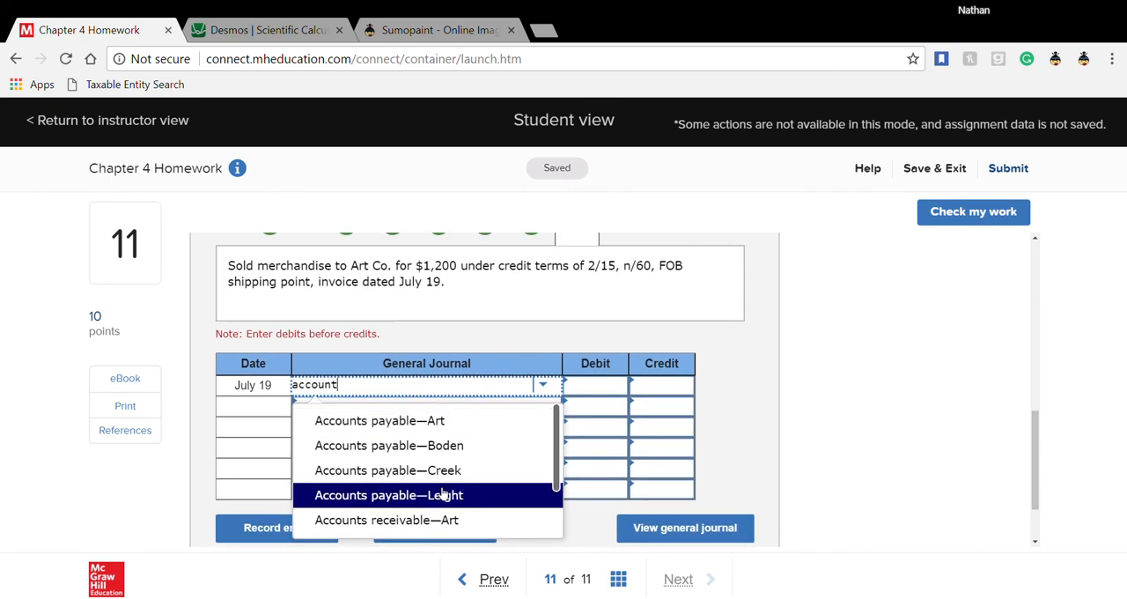
pyautogui.scroll(-1, 443, 494)
pyautogui.click(414, 445)
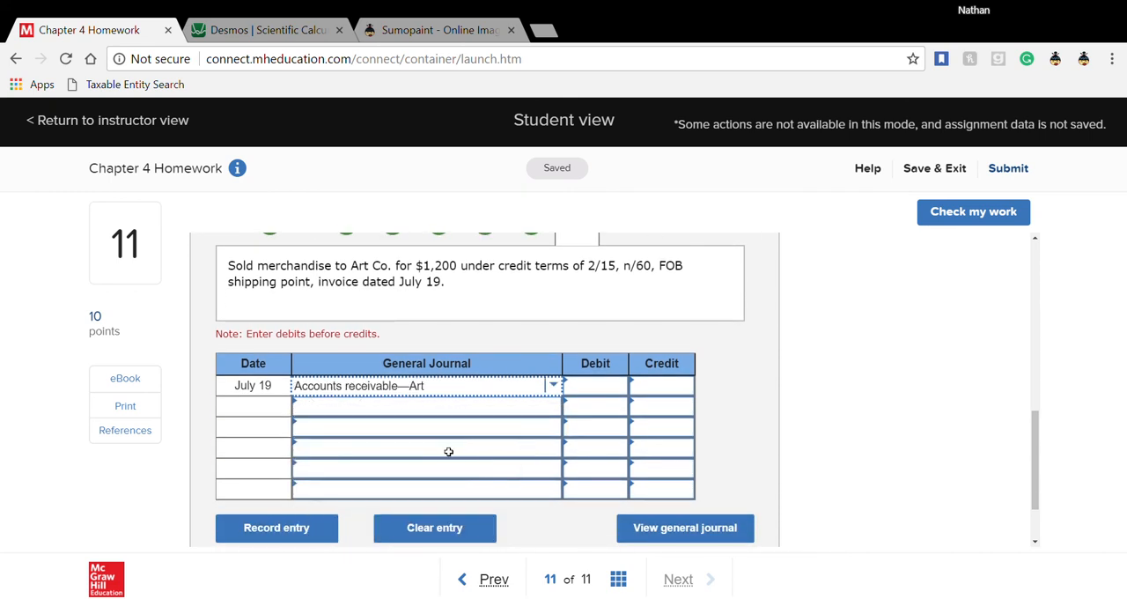
pyautogui.click(453, 407)
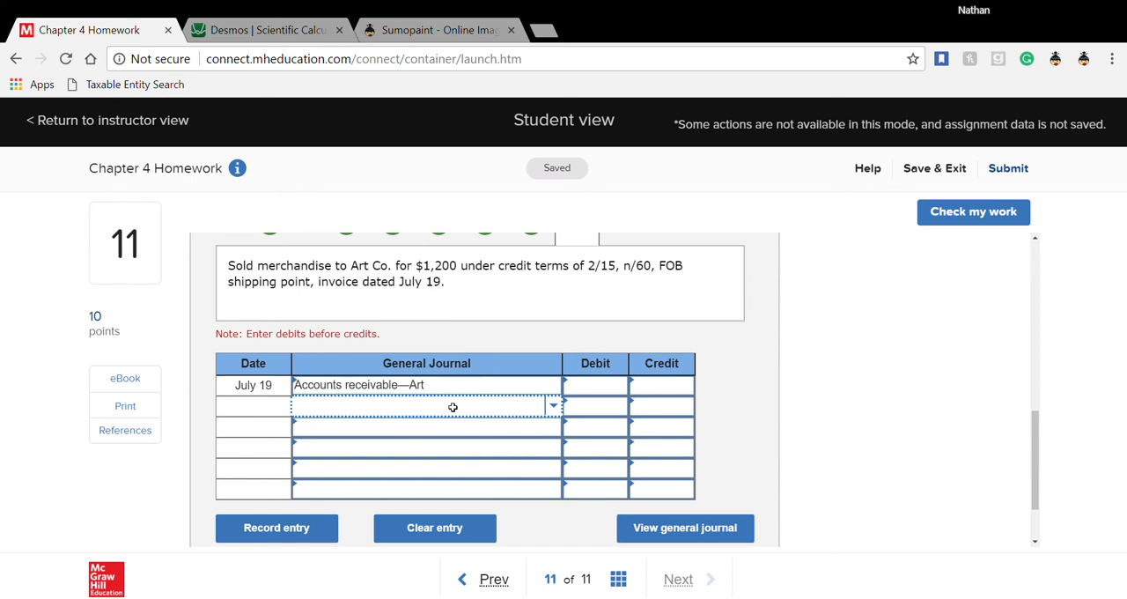
# - Enter Sales on the second line of the July 19 entry, debiting Accounts receivable—Art 1,200 and crediting Sales 1,200
pyautogui.write('sales')
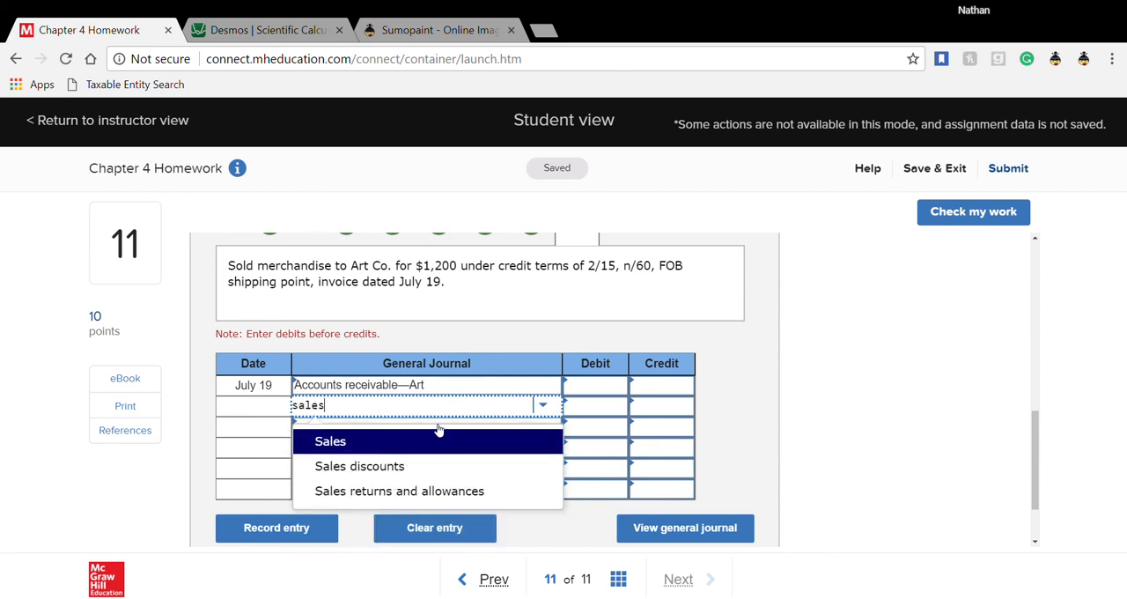
pyautogui.click(431, 444)
pyautogui.click(592, 396)
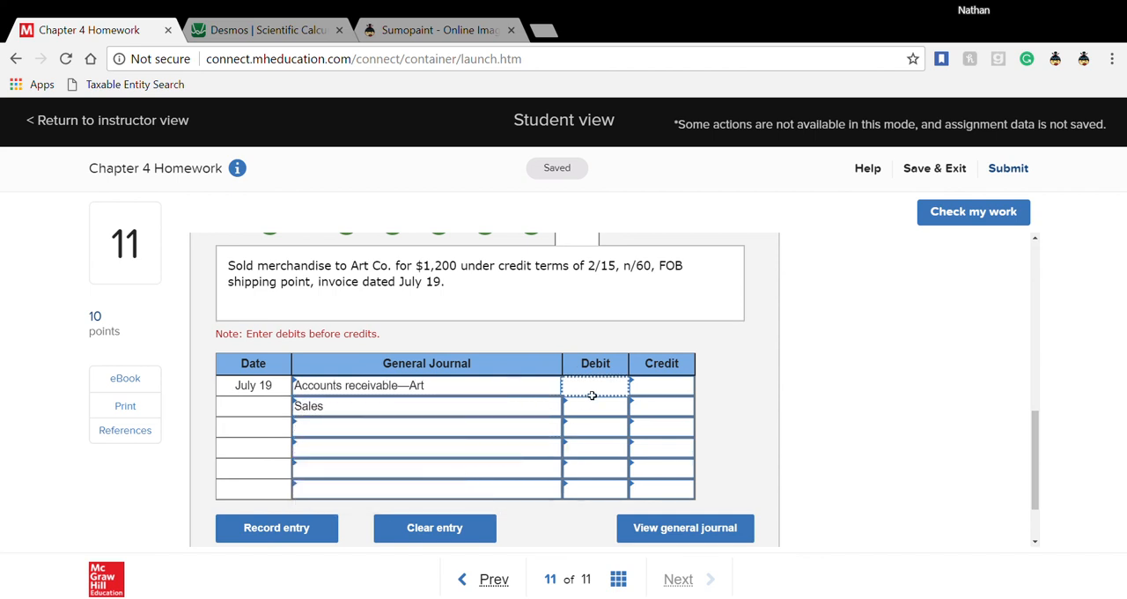
pyautogui.write('1200')
pyautogui.press('Tab')
pyautogui.press('Tab')
pyautogui.press('Tab')
pyautogui.press('Tab')
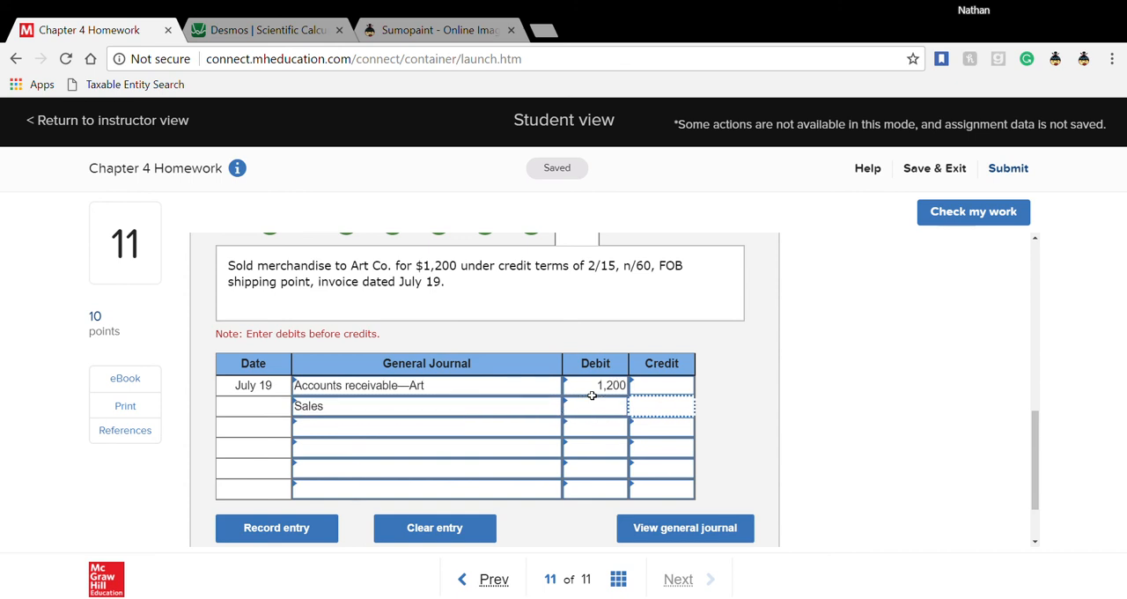
pyautogui.write('1200')
pyautogui.press('Return')
# - Advance to the July 19 cost of merchandise entry and enter Cost of goods sold with an 800 debit on the first line
pyautogui.scroll(1, 724, 391)
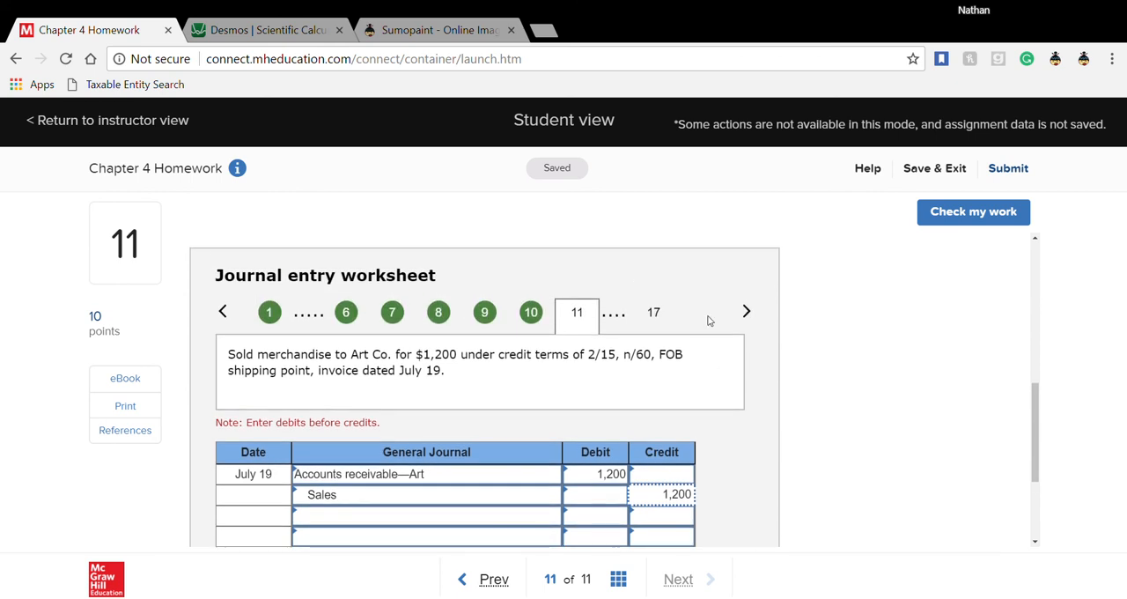
pyautogui.click(746, 312)
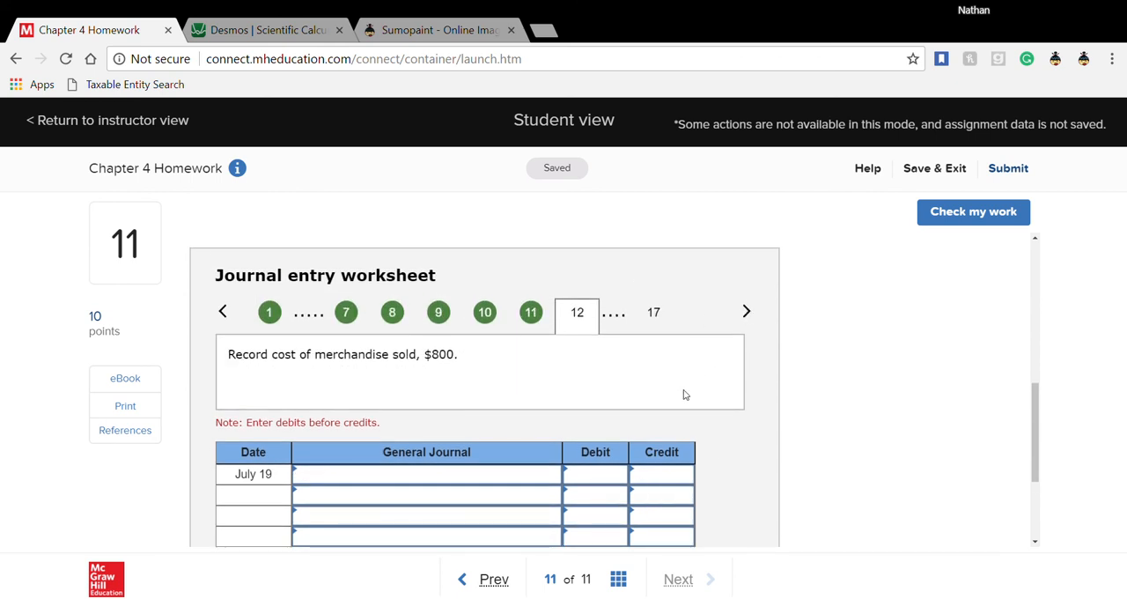
pyautogui.click(460, 482)
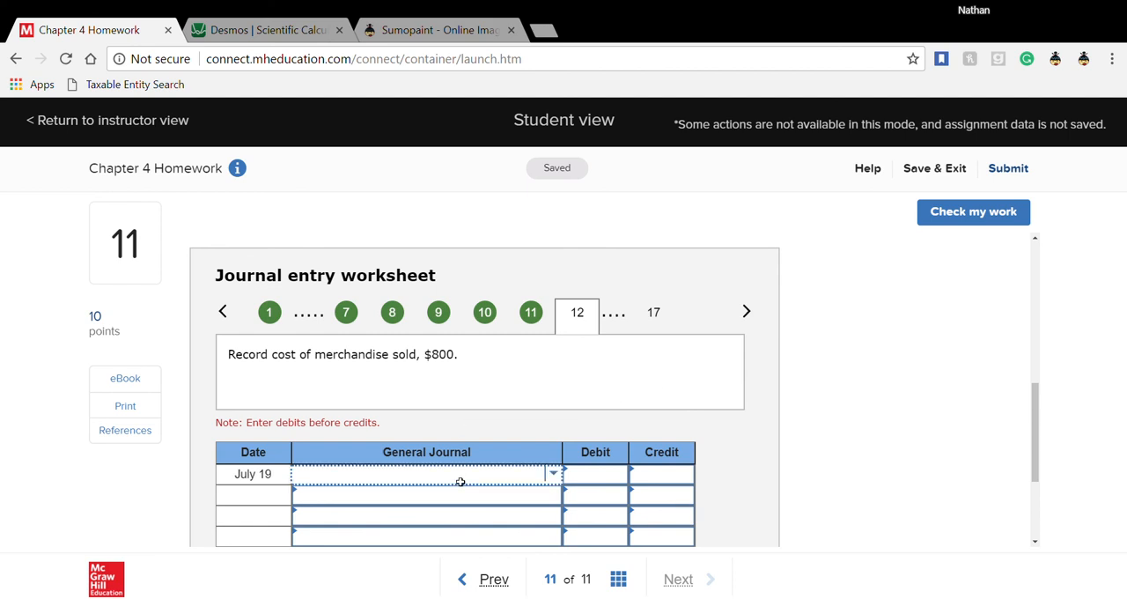
pyautogui.write('cost')
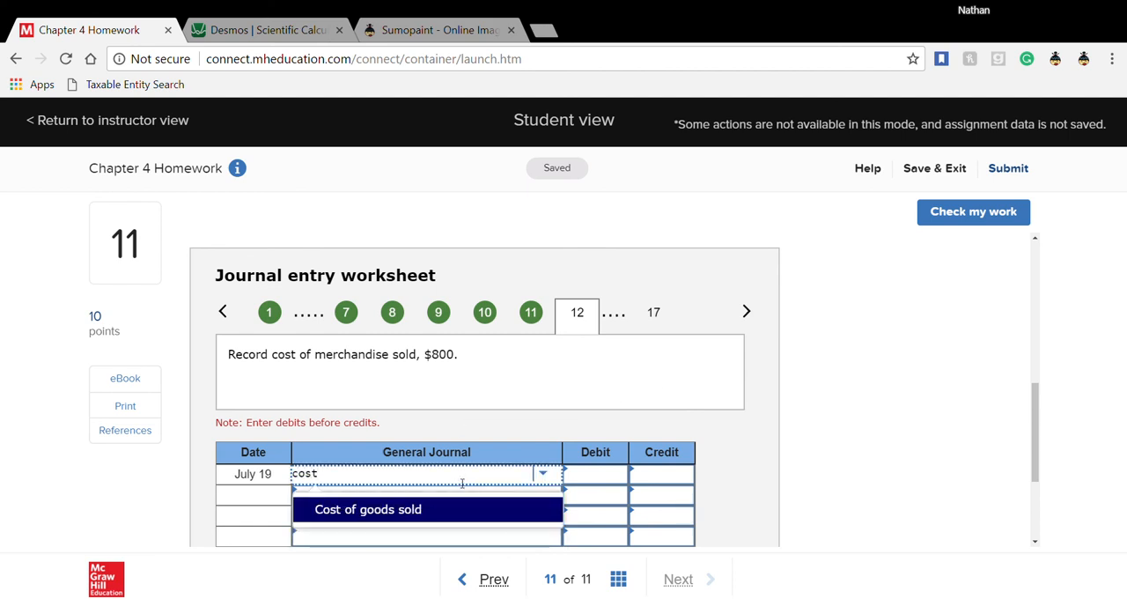
pyautogui.click(458, 509)
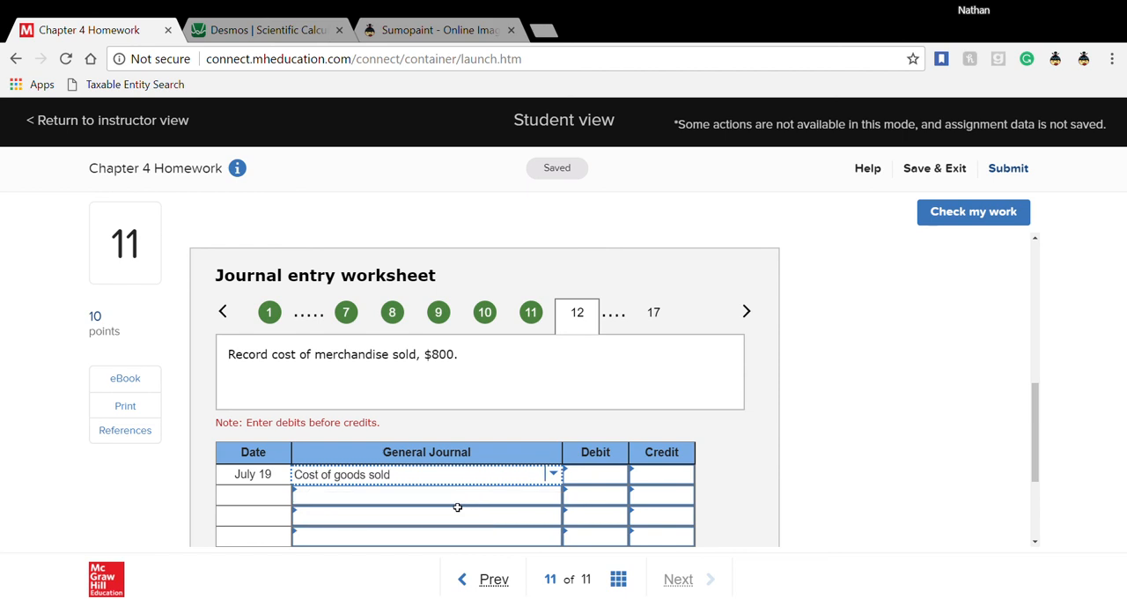
pyautogui.write('800')
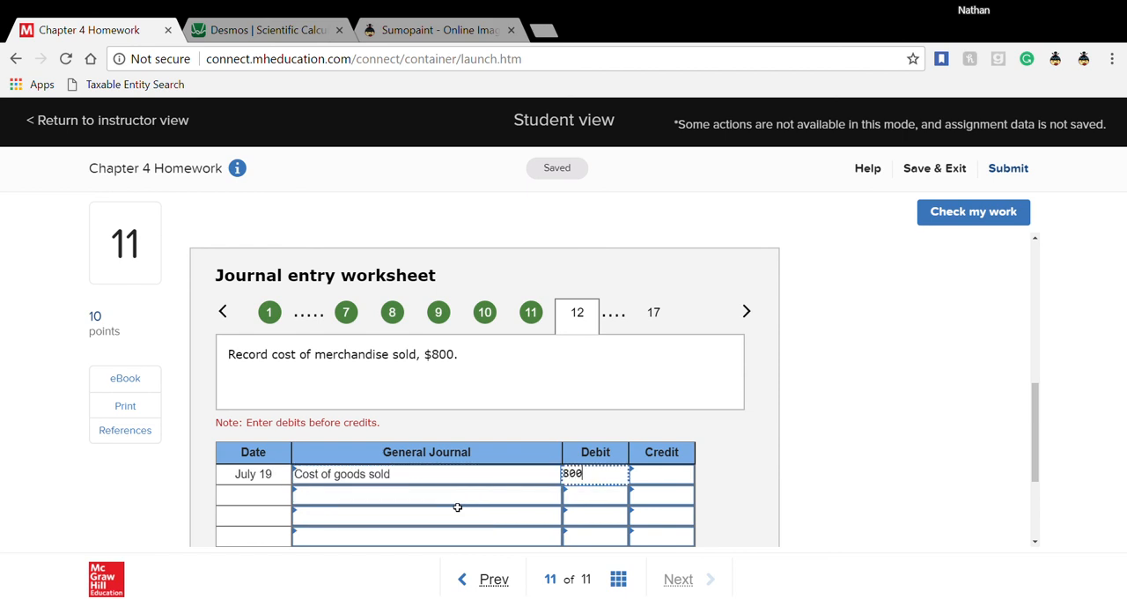
# - Enter Merchandise inventory with an 800 credit on the second line of the July 19 cost entry
pyautogui.press('Tab')
pyautogui.press('Tab')
pyautogui.write('mer')
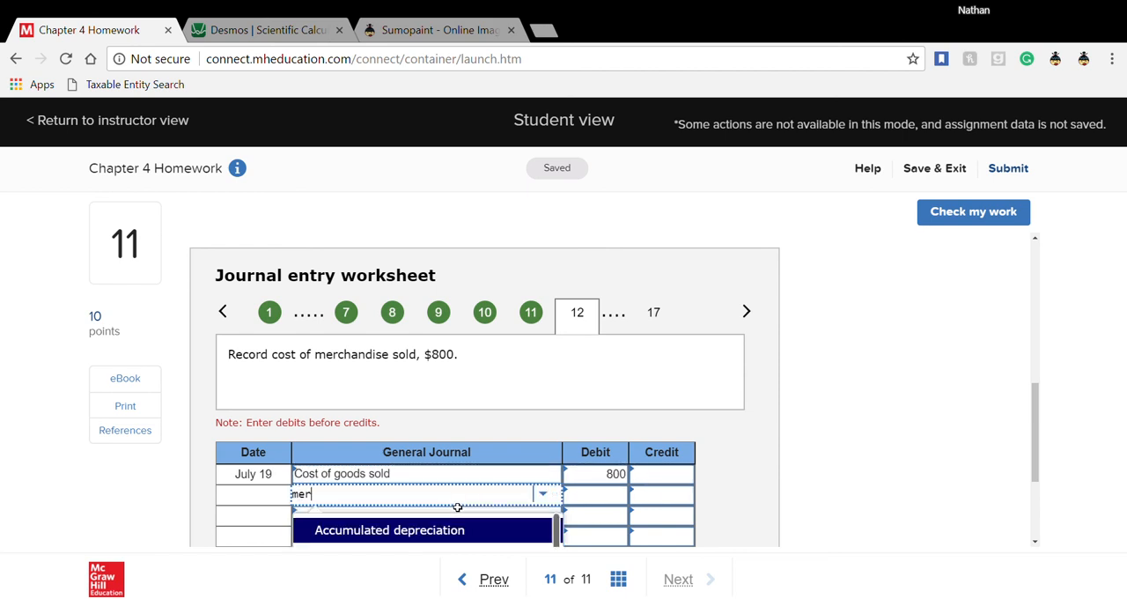
pyautogui.click(441, 533)
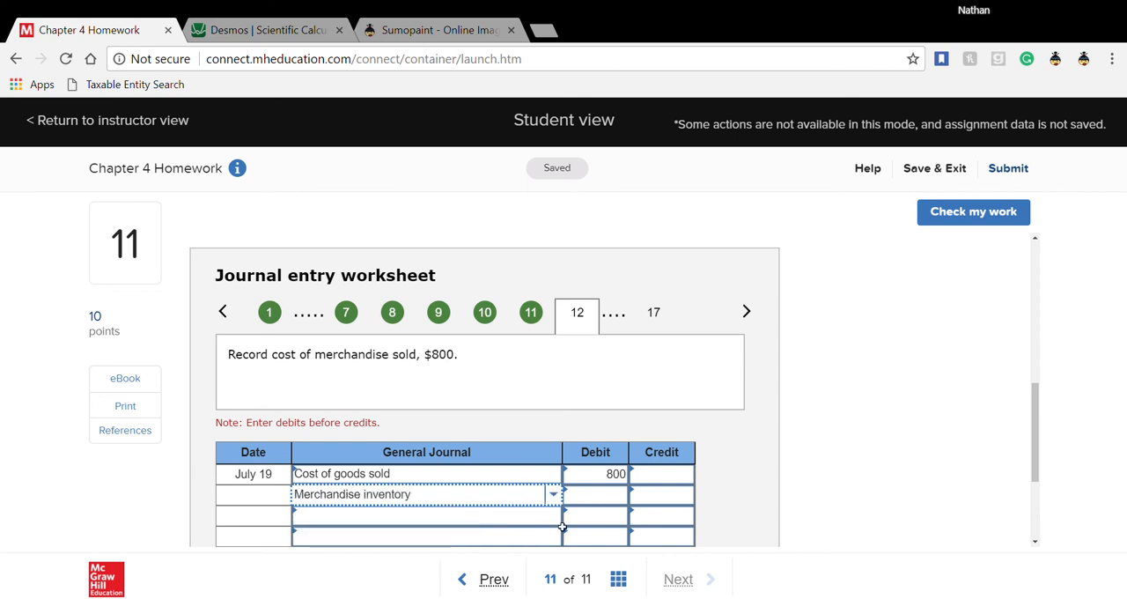
pyautogui.click(668, 499)
pyautogui.write('800')
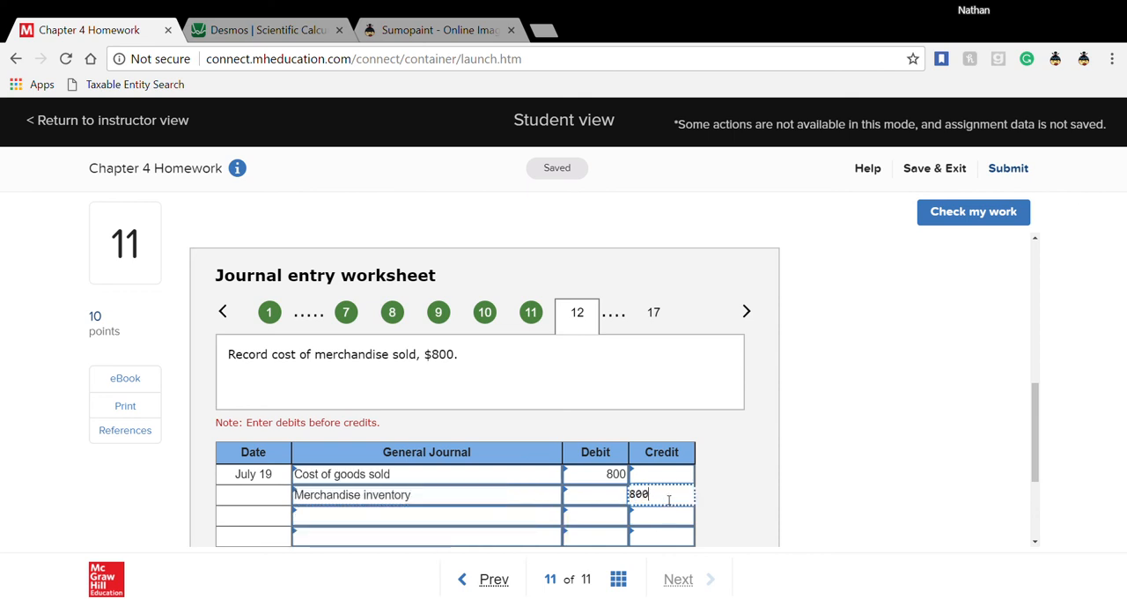
pyautogui.click(767, 496)
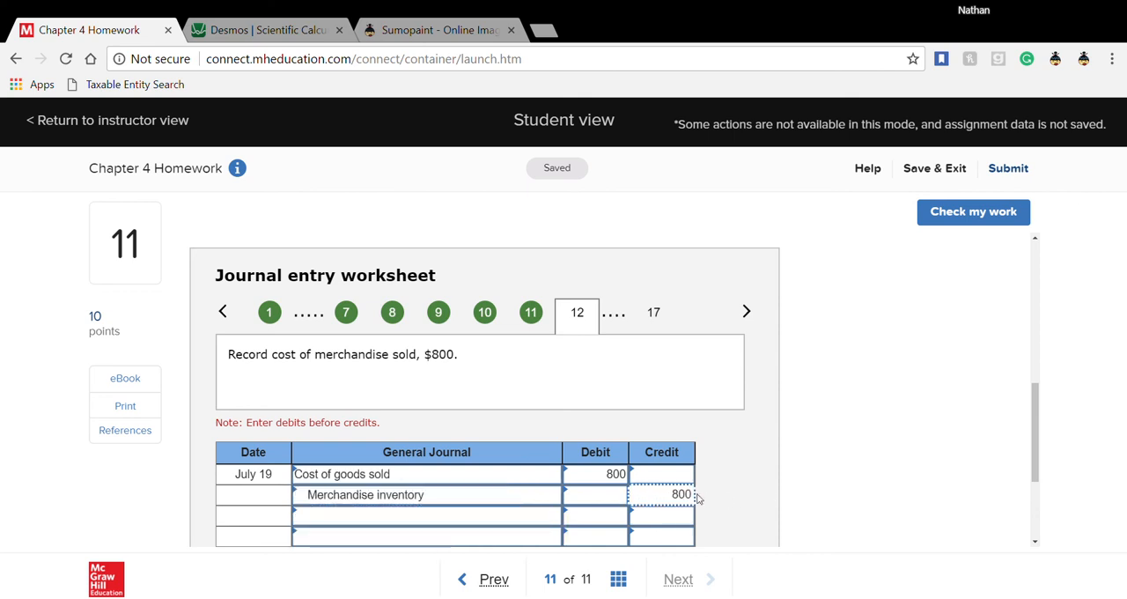
# - Advance to the July 21 credit memorandum entry and check the July 19 Art Co. sale in the problem's transaction text
pyautogui.click(746, 311)
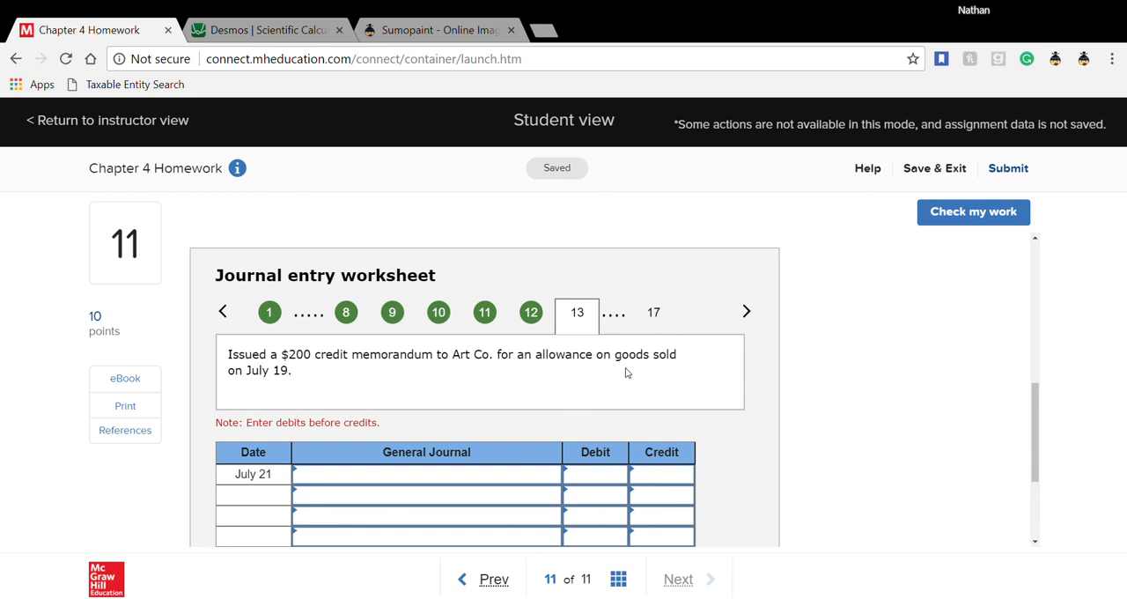
pyautogui.click(470, 485)
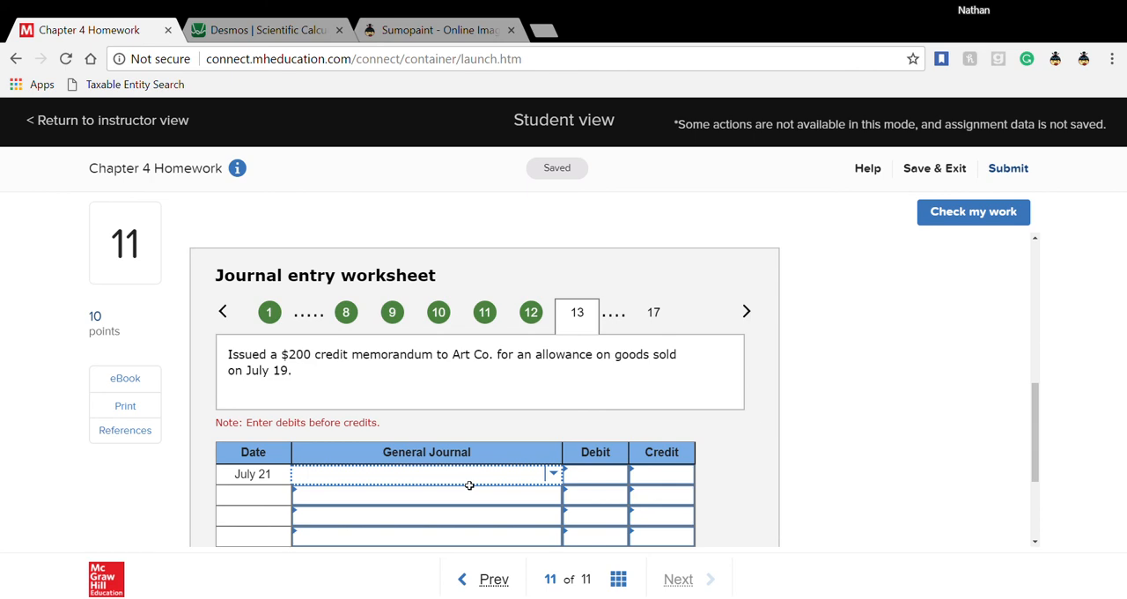
pyautogui.scroll(5, 469, 486)
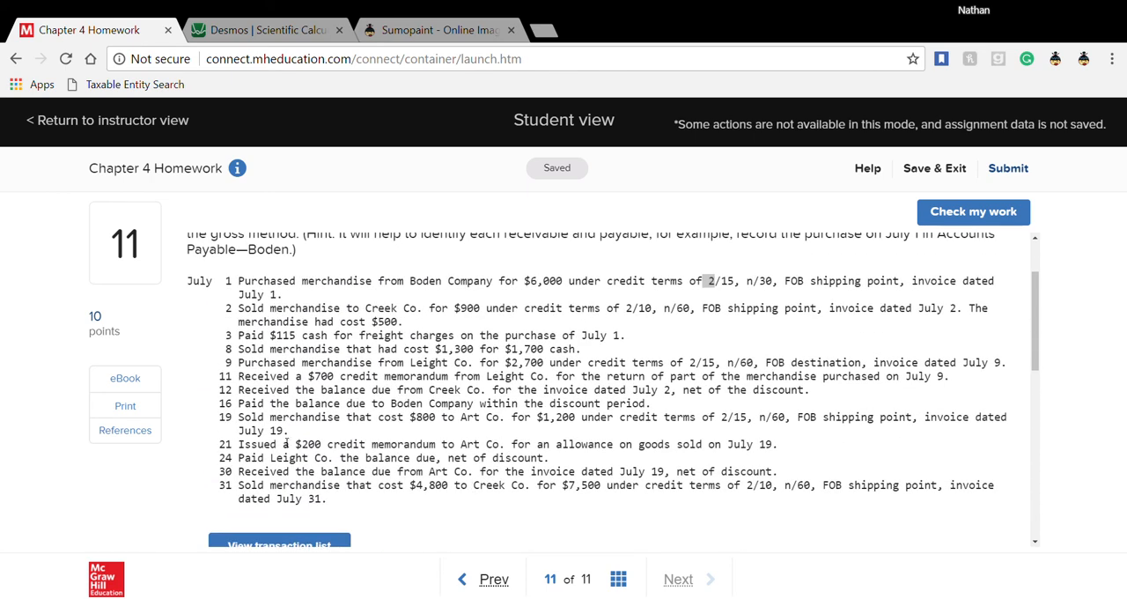
pyautogui.moveTo(226, 419); pyautogui.dragTo(310, 419)
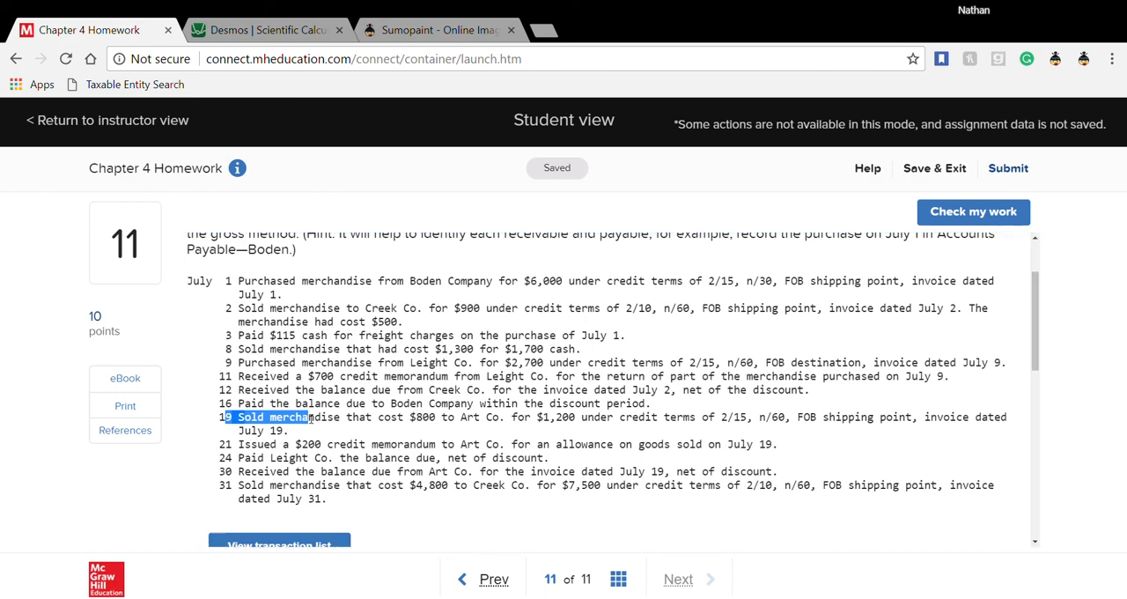
pyautogui.scroll(-5, 310, 419)
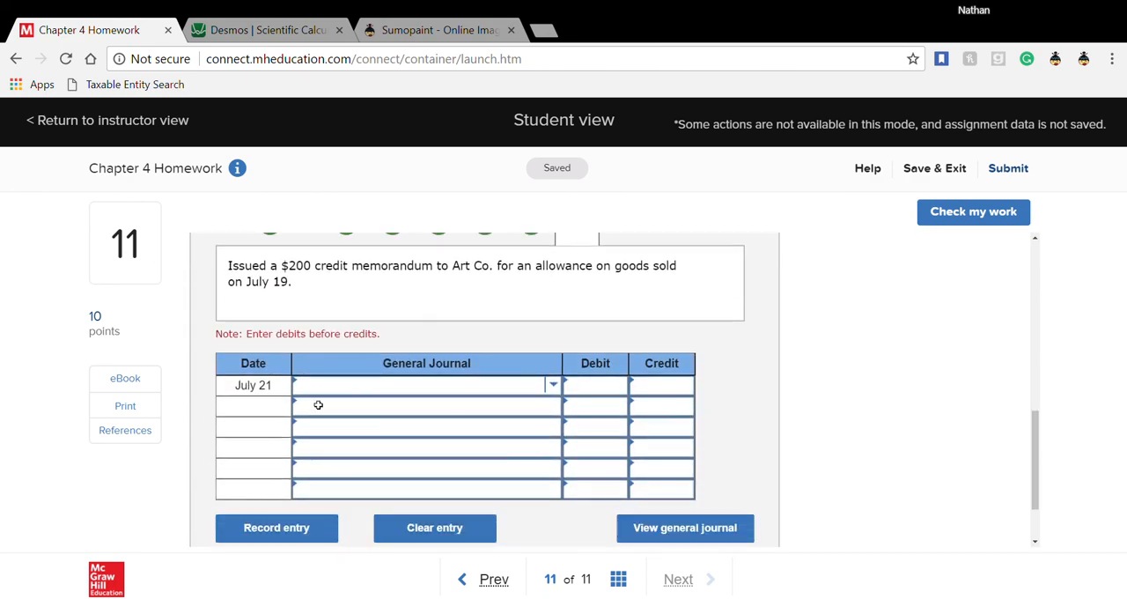
# - Enter Sales returns and allowances with a 200 debit on the first line of the July 21 entry
pyautogui.click(326, 388)
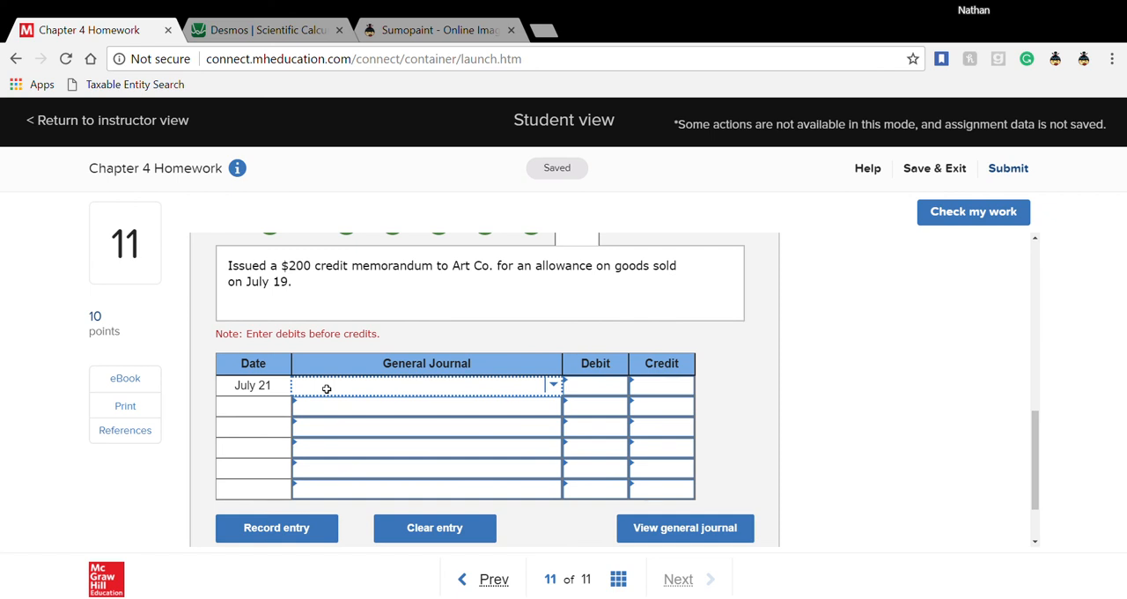
pyautogui.write('sales')
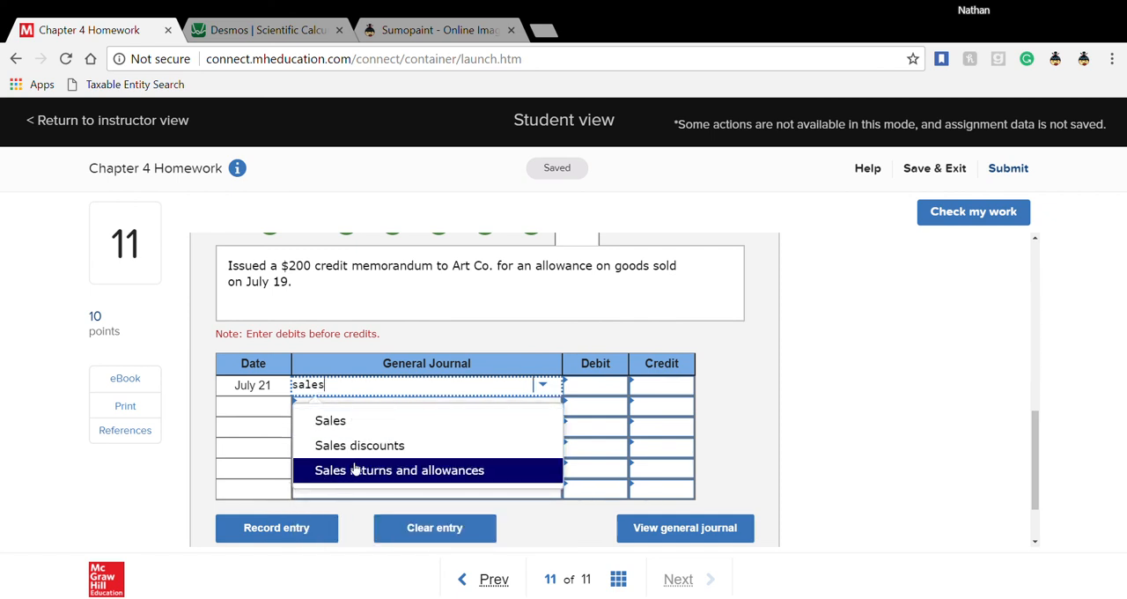
pyautogui.click(355, 469)
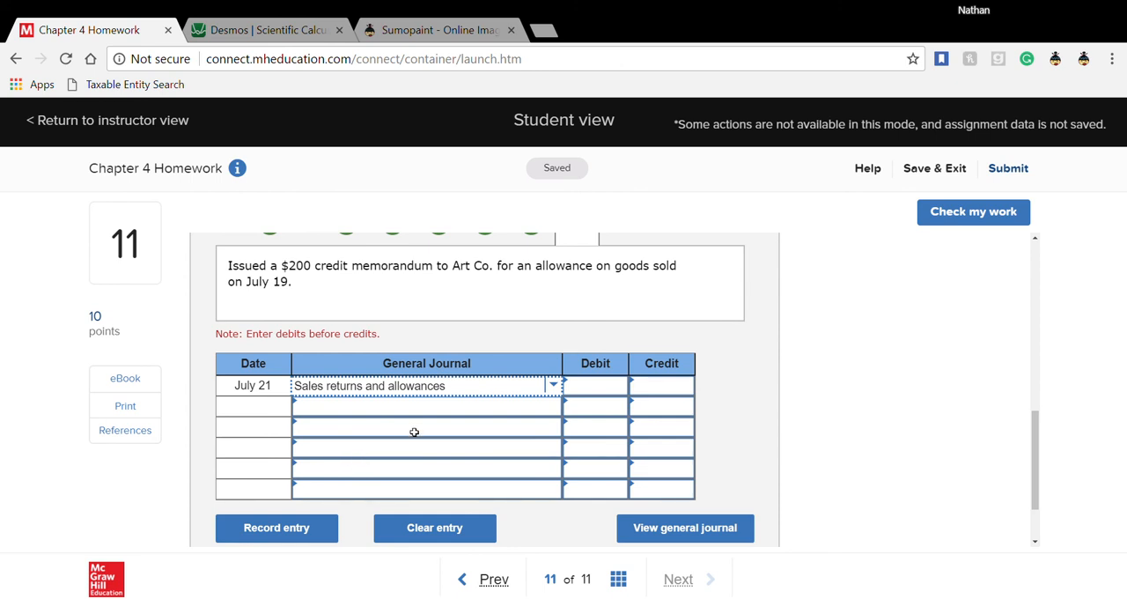
pyautogui.click(591, 389)
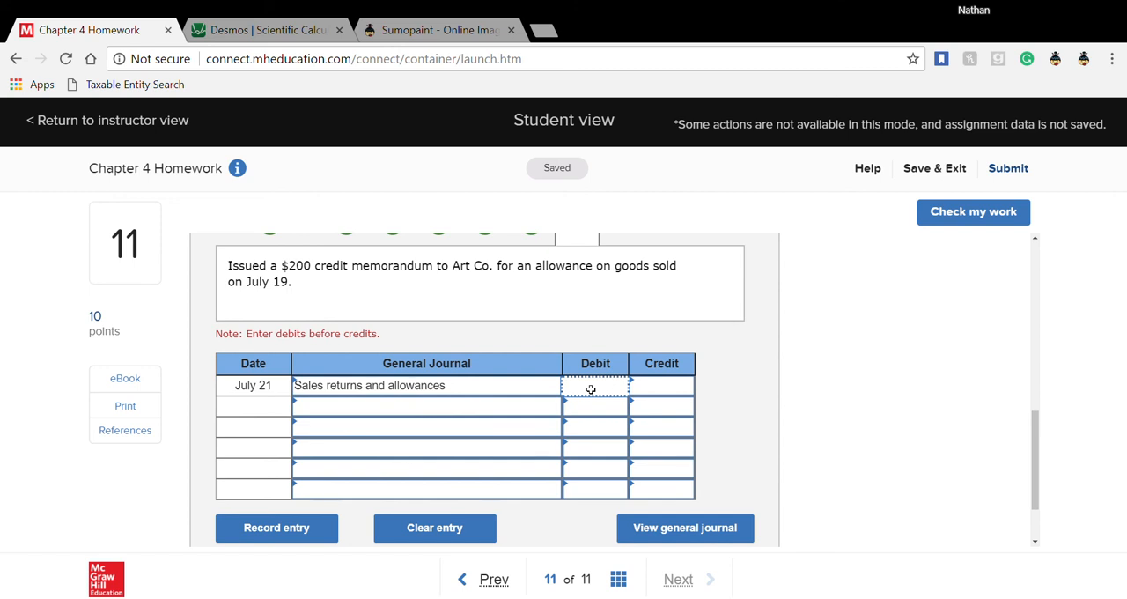
pyautogui.write('200')
# - Enter Merchandise inventory as the second-line account of the July 21 entry and select its credit cell
pyautogui.press('Tab')
pyautogui.press('Tab')
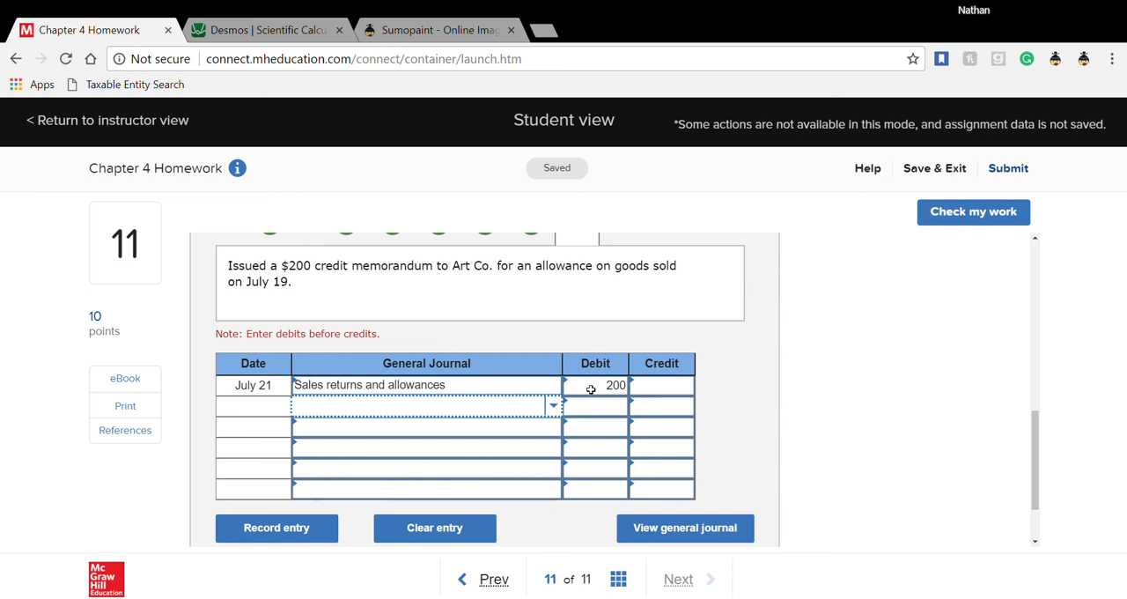
pyautogui.write('merch')
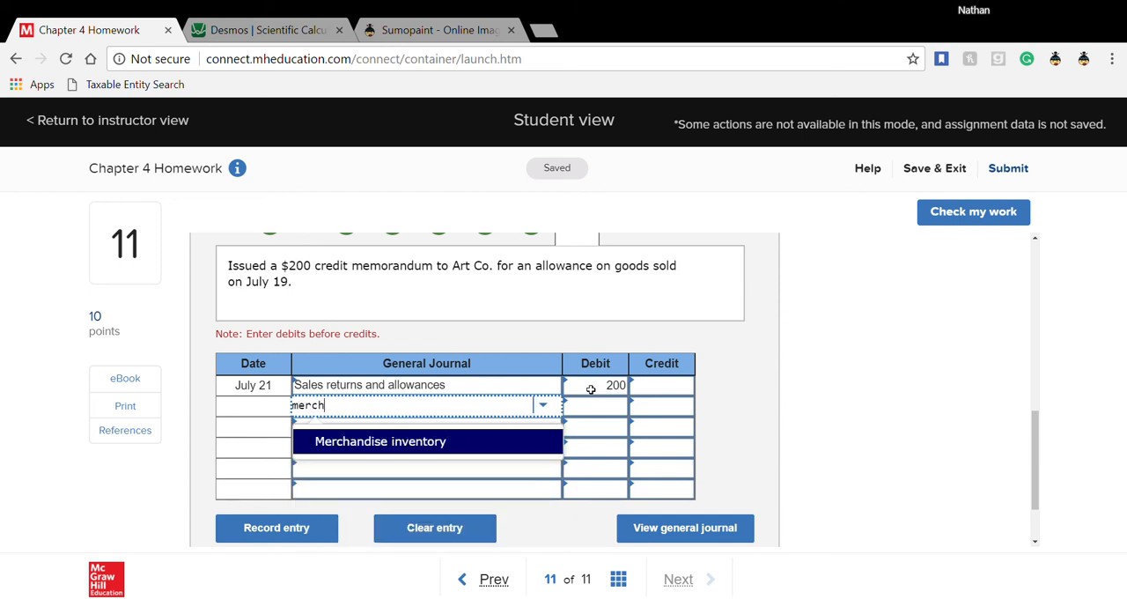
pyautogui.click(504, 449)
pyautogui.click(657, 414)
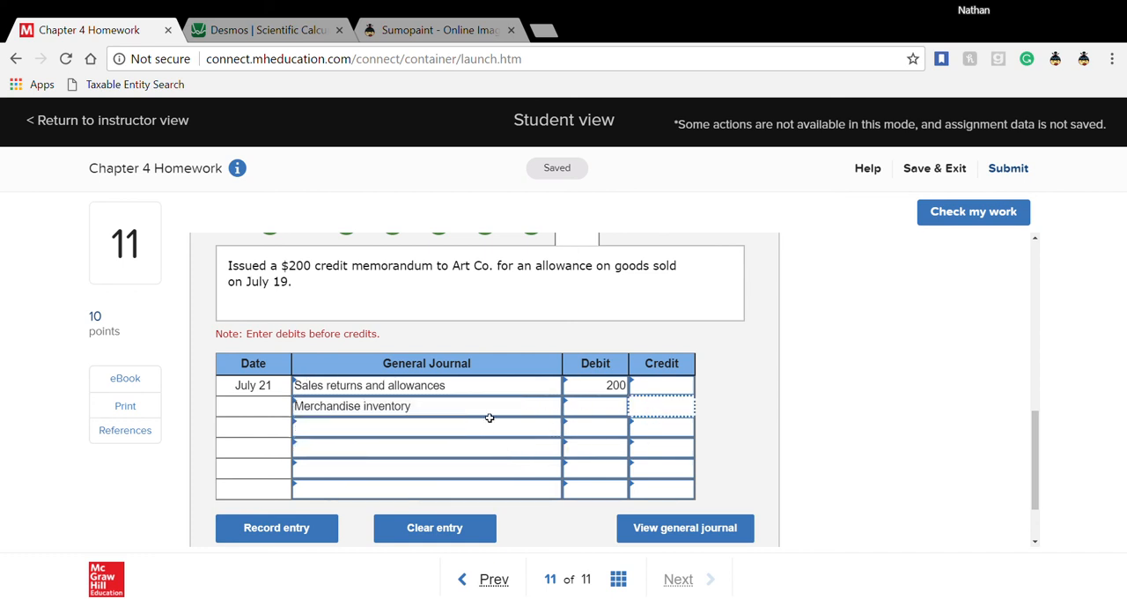
# - Change the second-line account of the July 21 entry to Accounts receivable—Art and enter a 200 credit for it
pyautogui.click(446, 412)
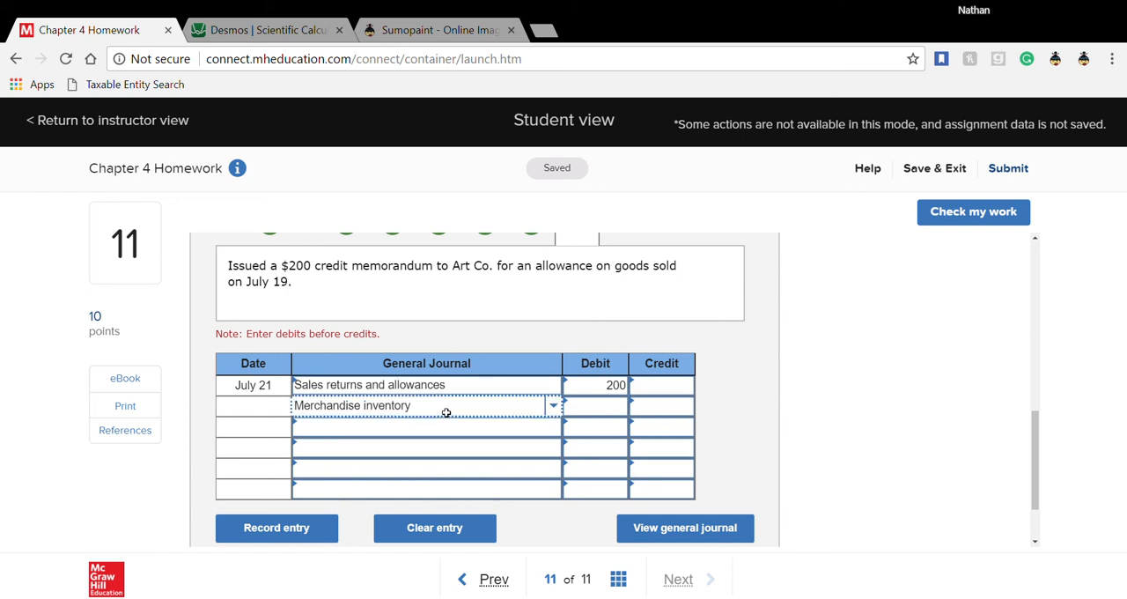
pyautogui.write('acc')
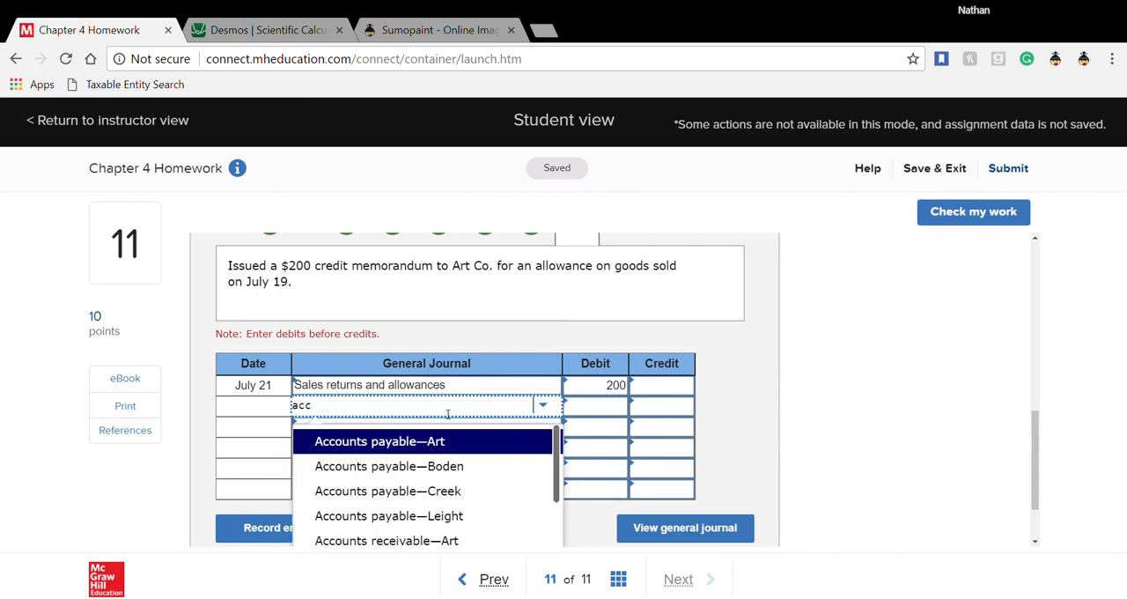
pyautogui.write('o')
pyautogui.scroll(-1, 438, 489)
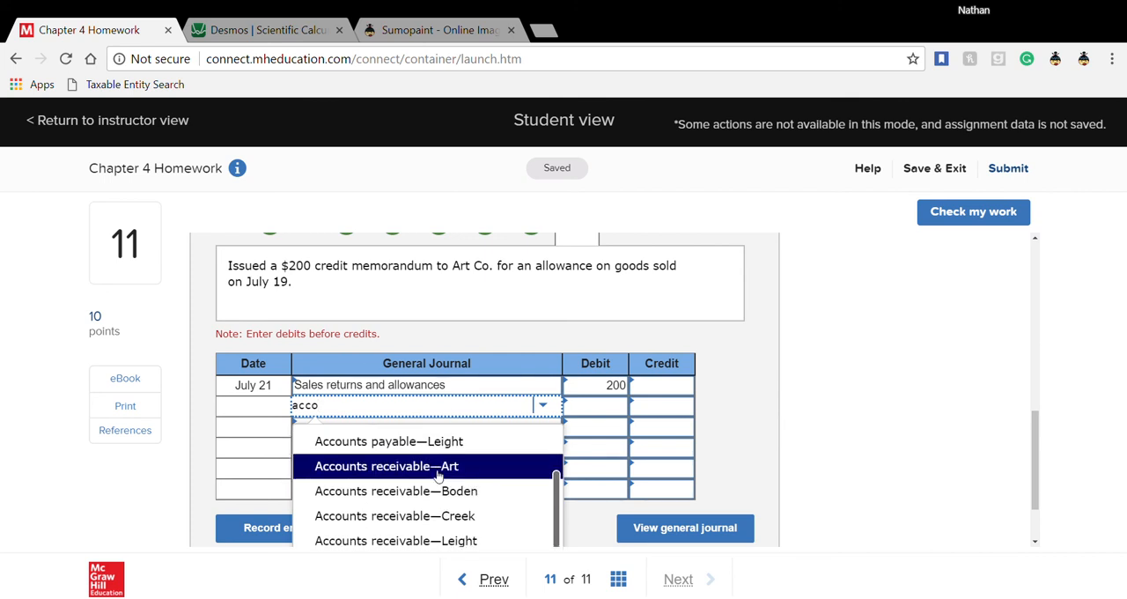
pyautogui.scroll(1, 437, 476)
pyautogui.scroll(-1, 432, 517)
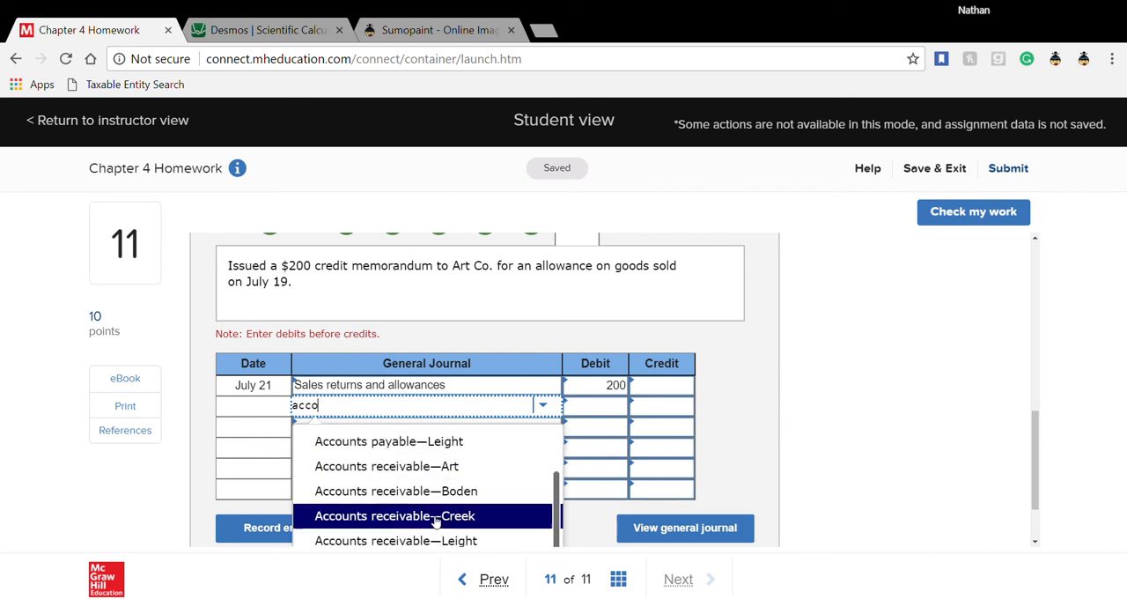
pyautogui.click(431, 466)
pyautogui.click(677, 416)
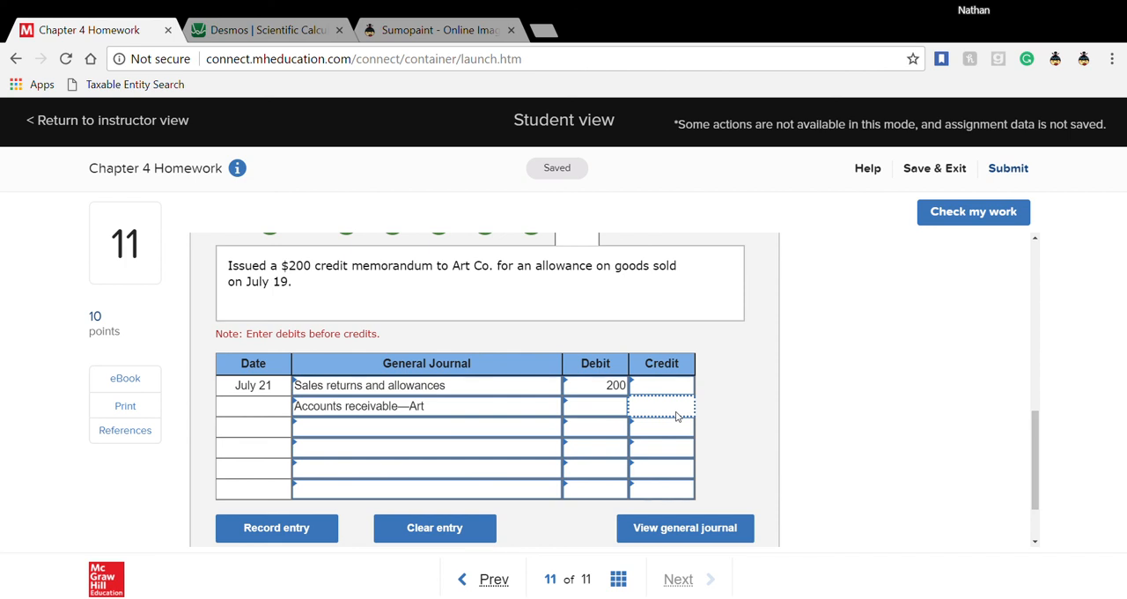
pyautogui.write('200')
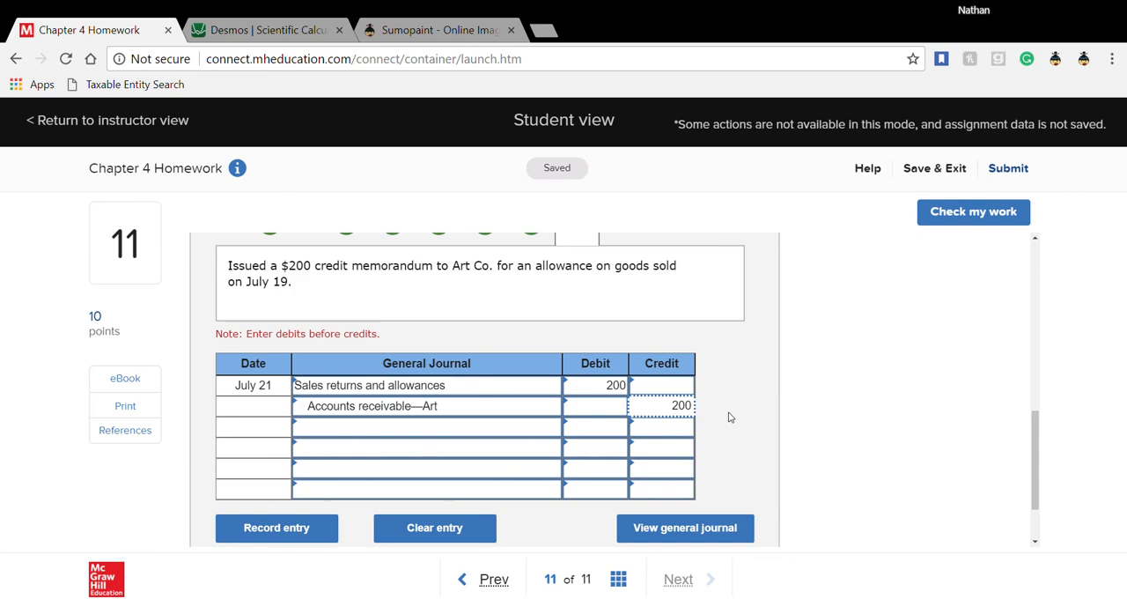
# - Advance to the July 24 entry for paying Leight Co. the balance due
pyautogui.scroll(2, 729, 417)
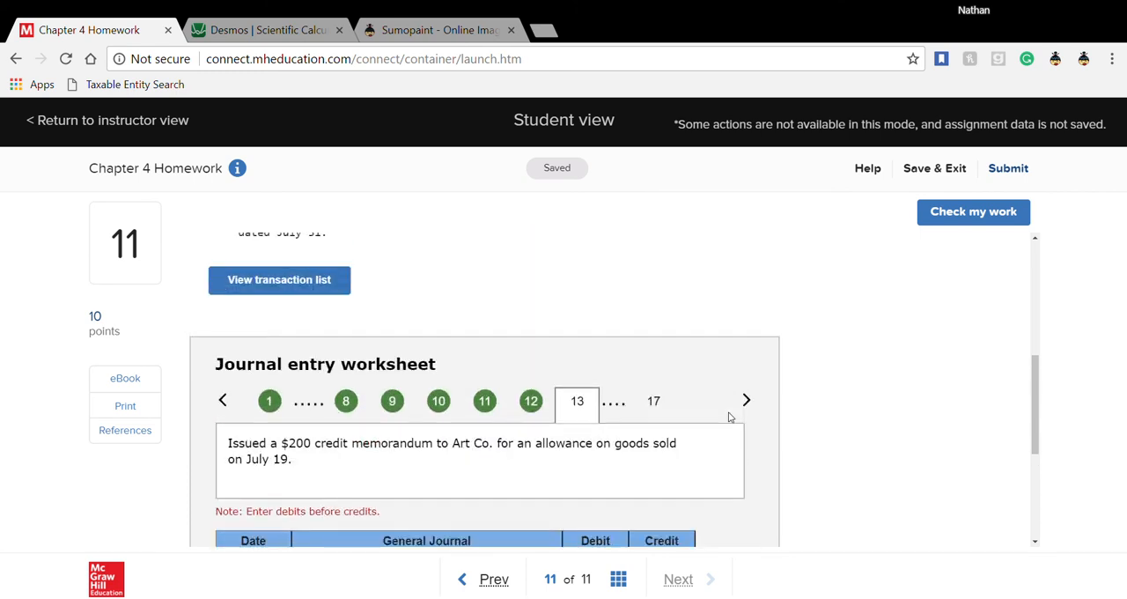
pyautogui.scroll(-1, 729, 416)
pyautogui.click(746, 314)
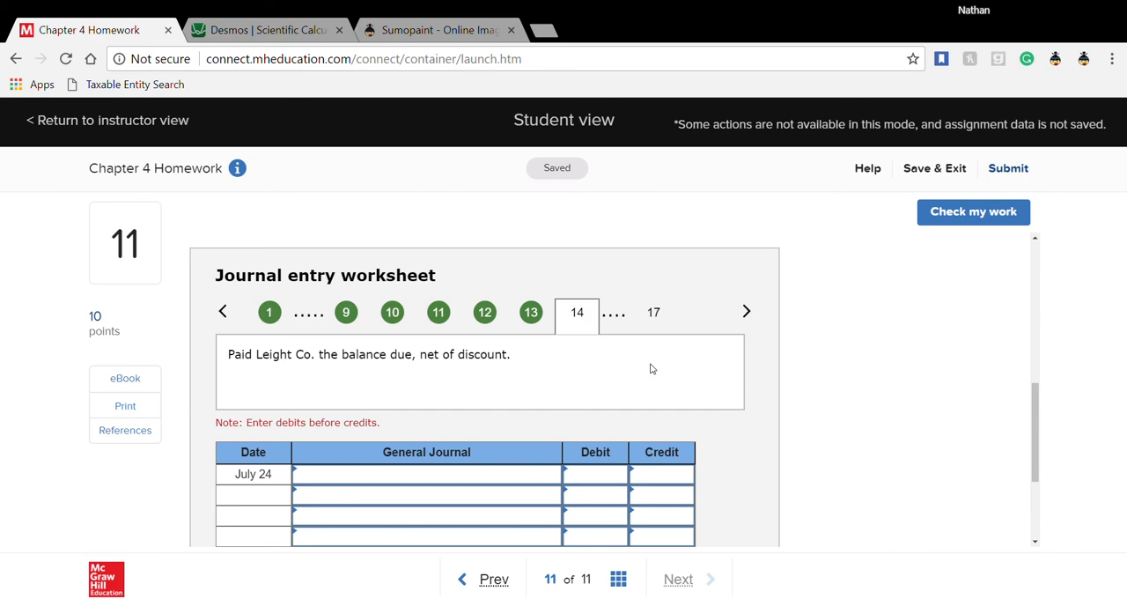
# - Check the July 9 Leight Co. purchase amount and calculate 2700 − 700 in the Desmos scientific calculator
pyautogui.scroll(5, 651, 369)
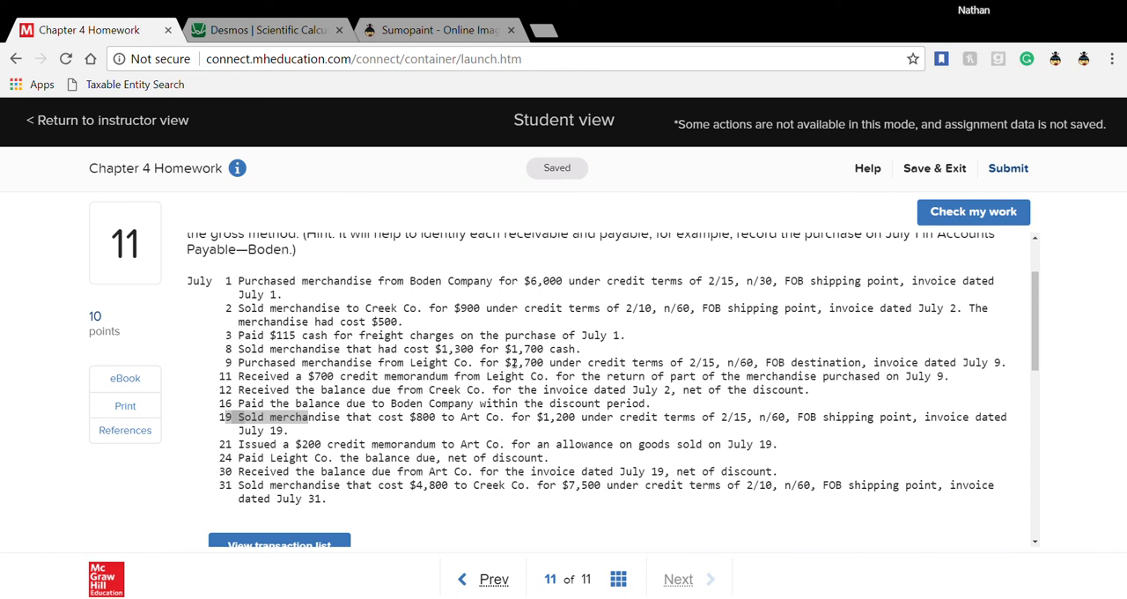
pyautogui.moveTo(513, 362); pyautogui.dragTo(549, 362)
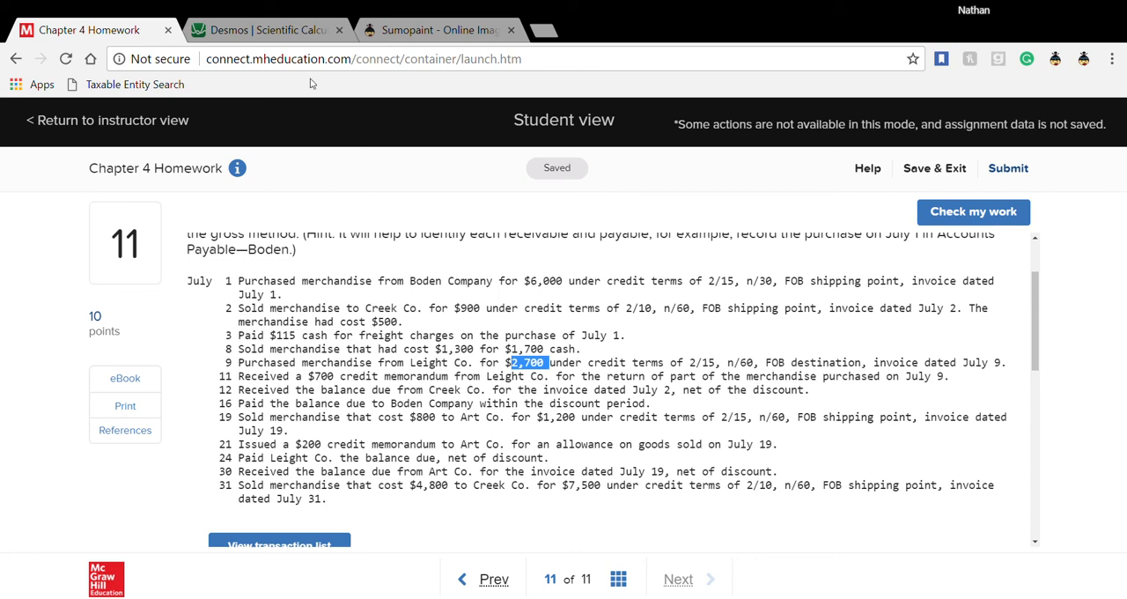
pyautogui.click(302, 30)
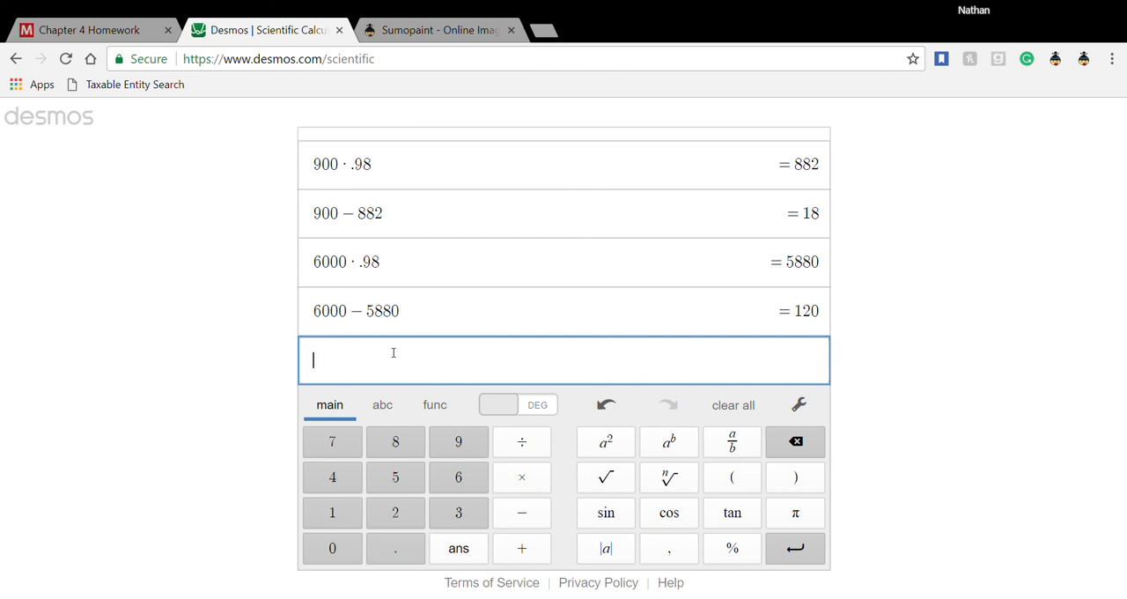
pyautogui.write('2700')
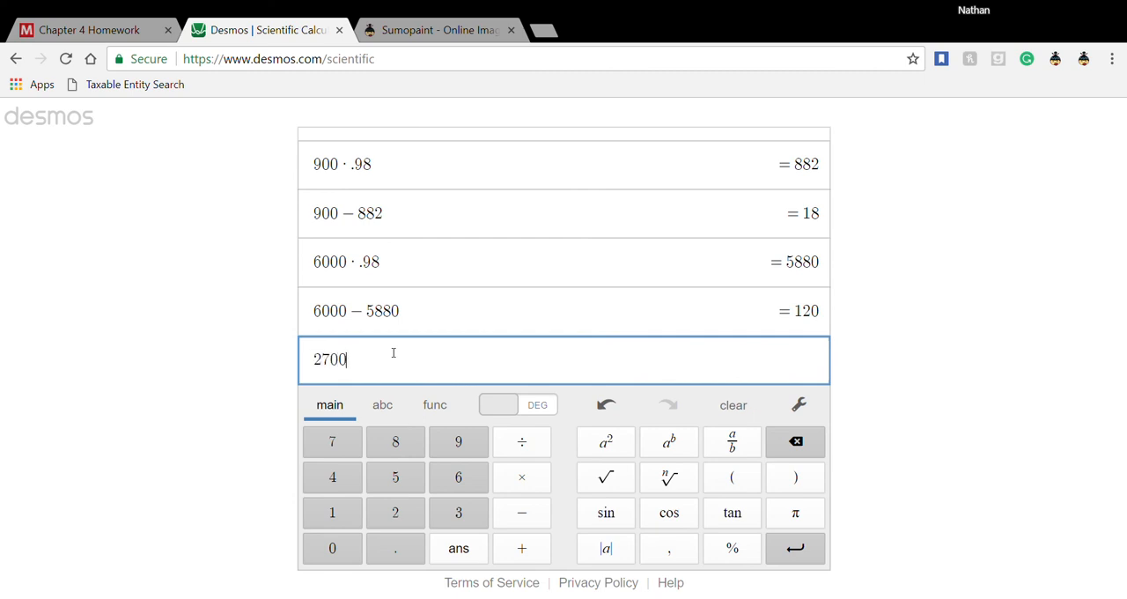
pyautogui.write('-')
pyautogui.write('700')
pyautogui.press('Return')
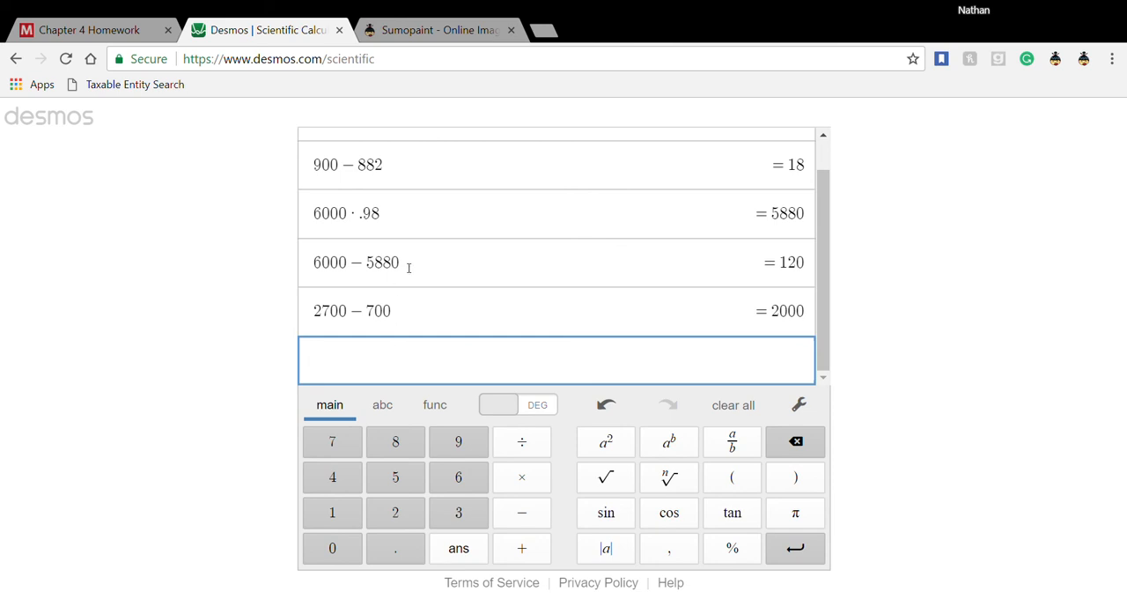
# - Return to the Chapter 4 Homework and enter Accounts payable—Leight with a 2,000 debit on the first line of the July 24 entry
pyautogui.click(97, 37)
pyautogui.scroll(-6, 464, 452)
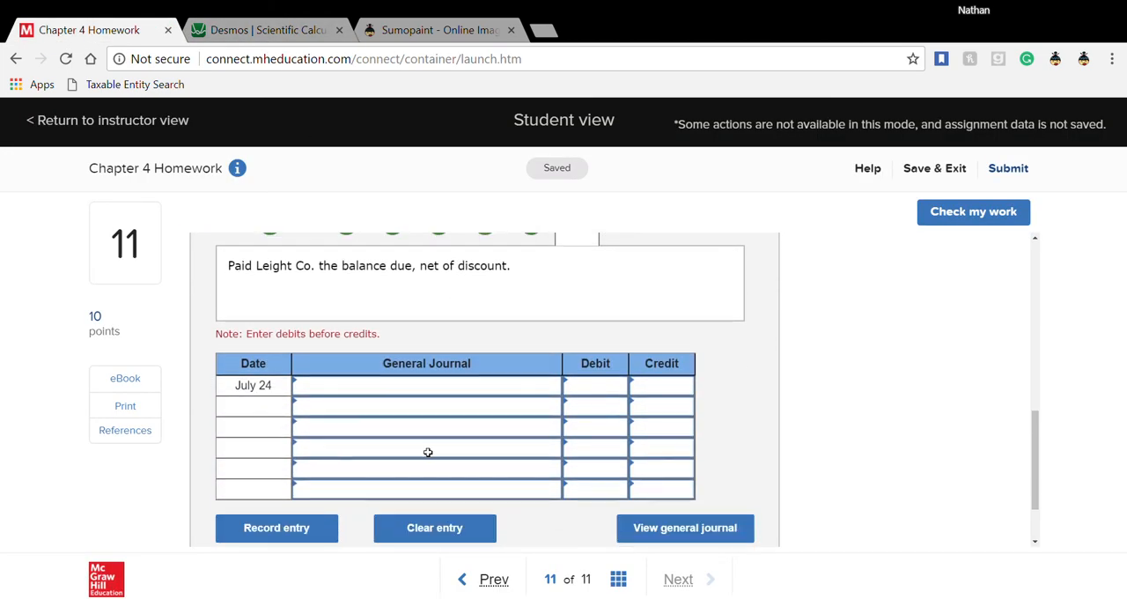
pyautogui.click(405, 388)
pyautogui.write('account')
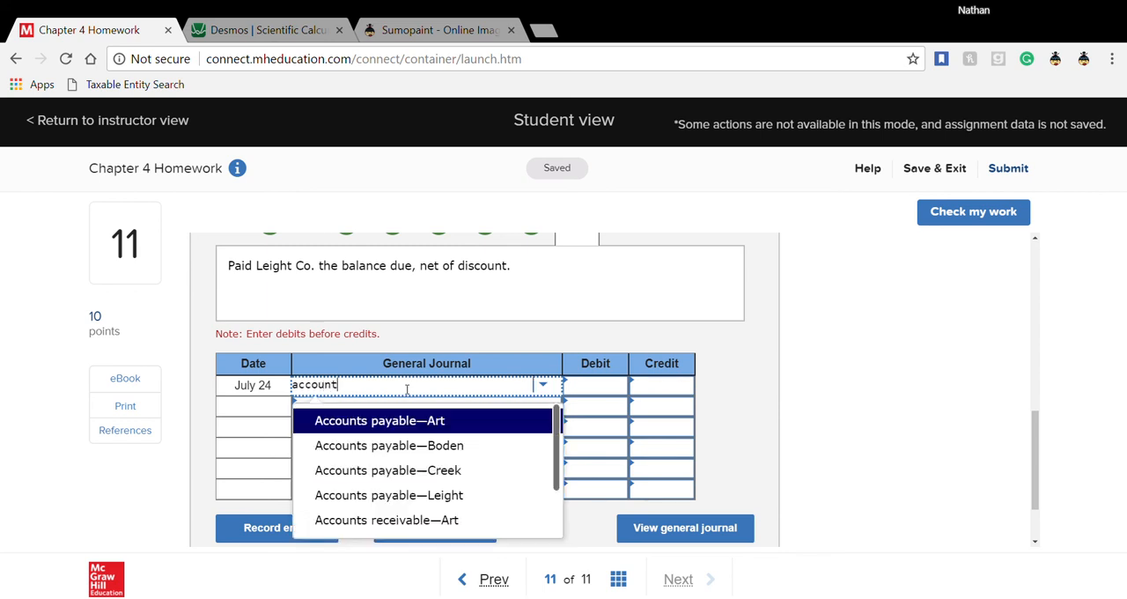
pyautogui.click(430, 496)
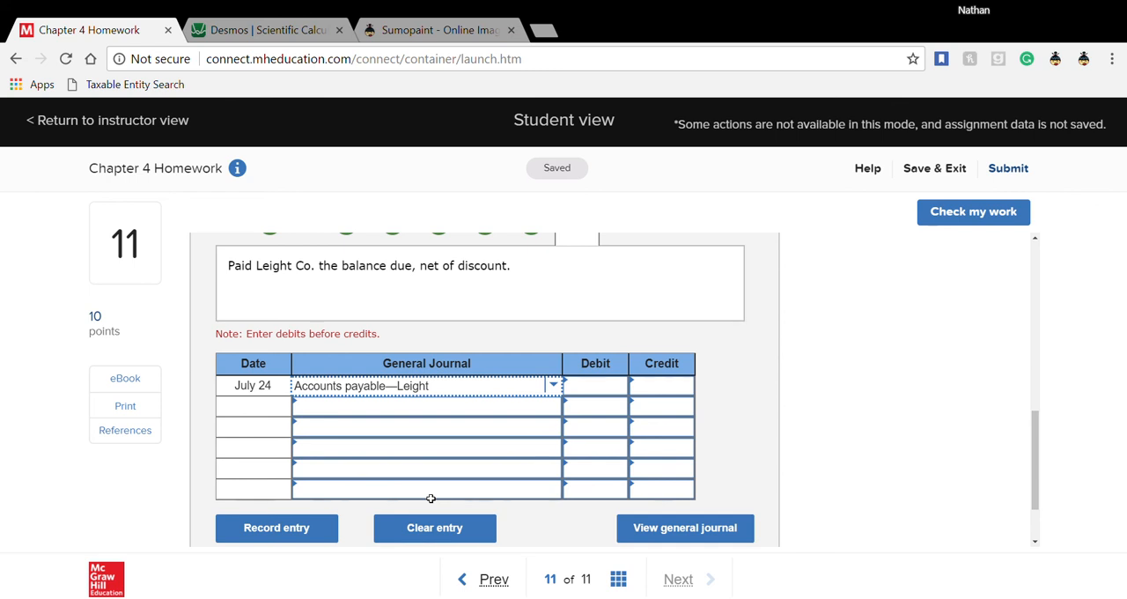
pyautogui.click(586, 388)
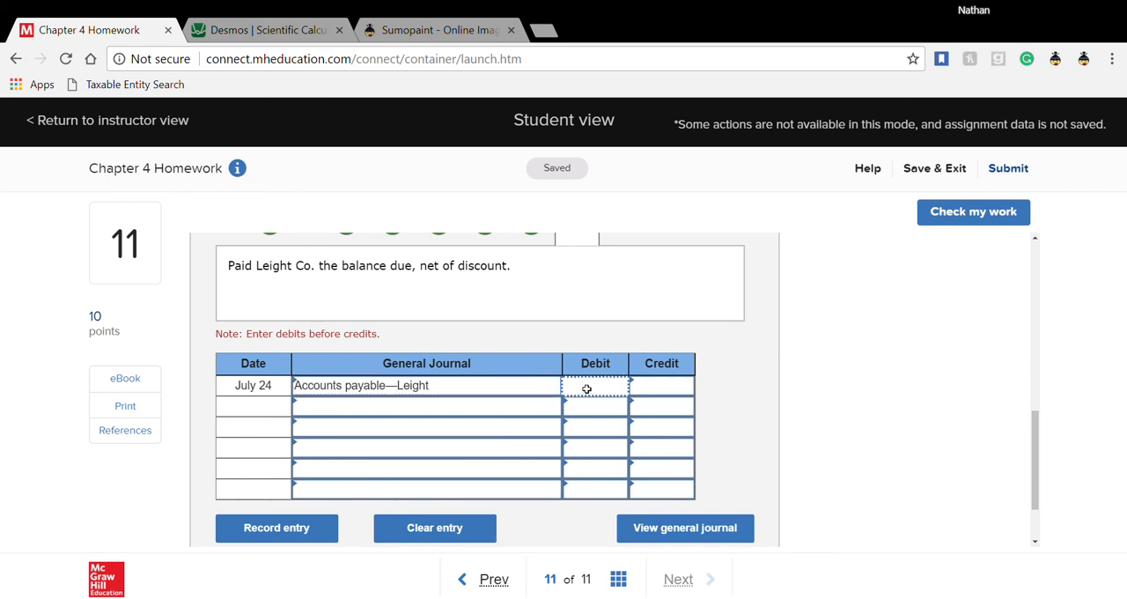
pyautogui.write('2000')
# - Set Cash as the second-line account of the July 24 entry
pyautogui.click(495, 412)
pyautogui.write('cash')
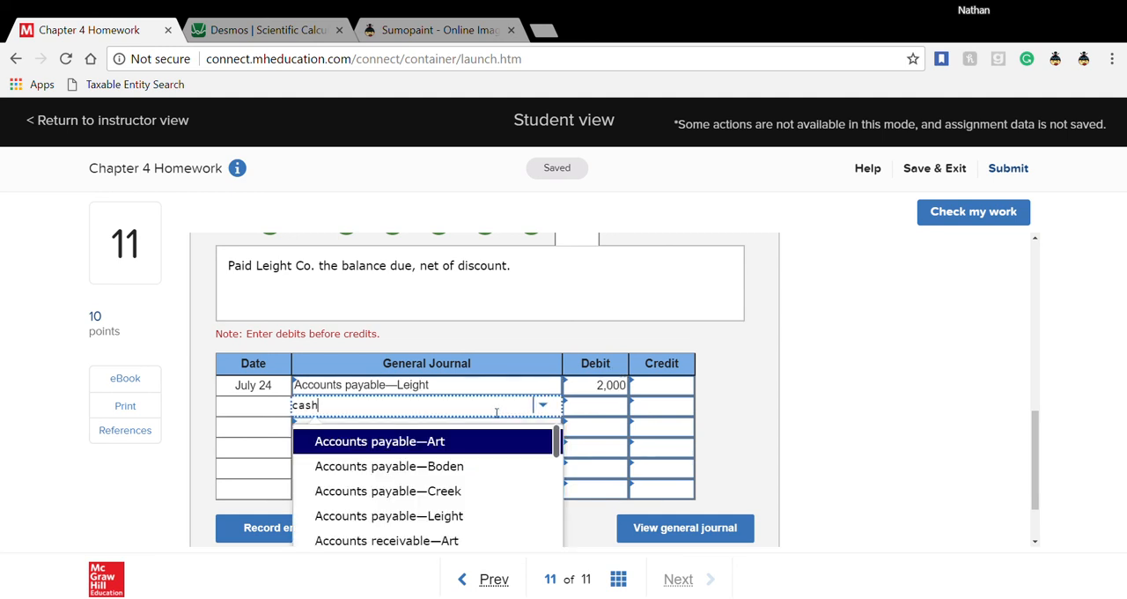
pyautogui.click(593, 414)
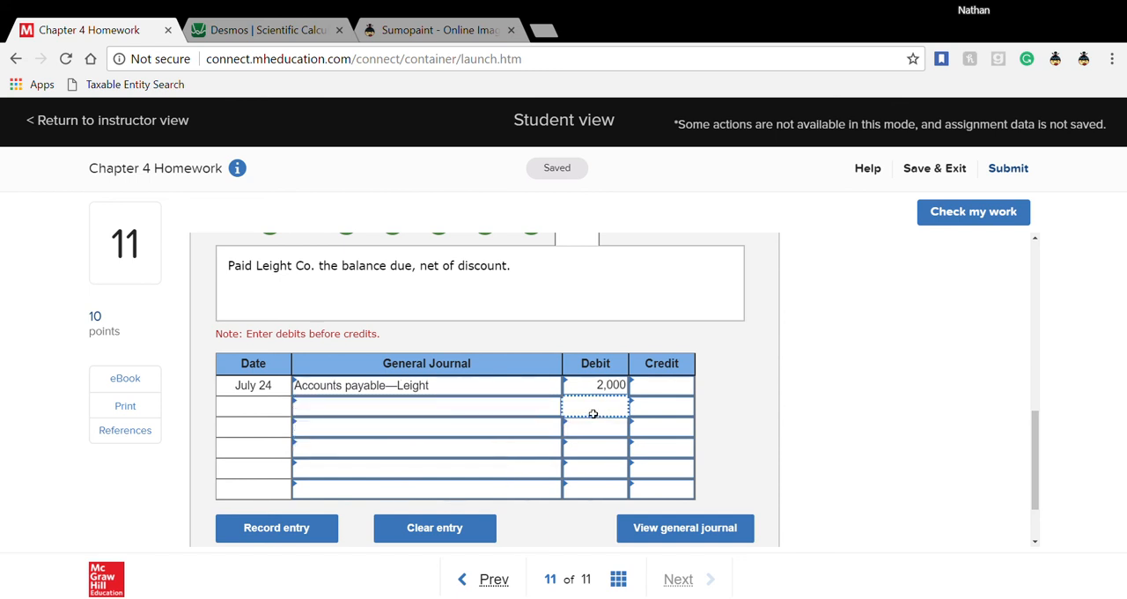
pyautogui.click(488, 411)
pyautogui.write('cahs')
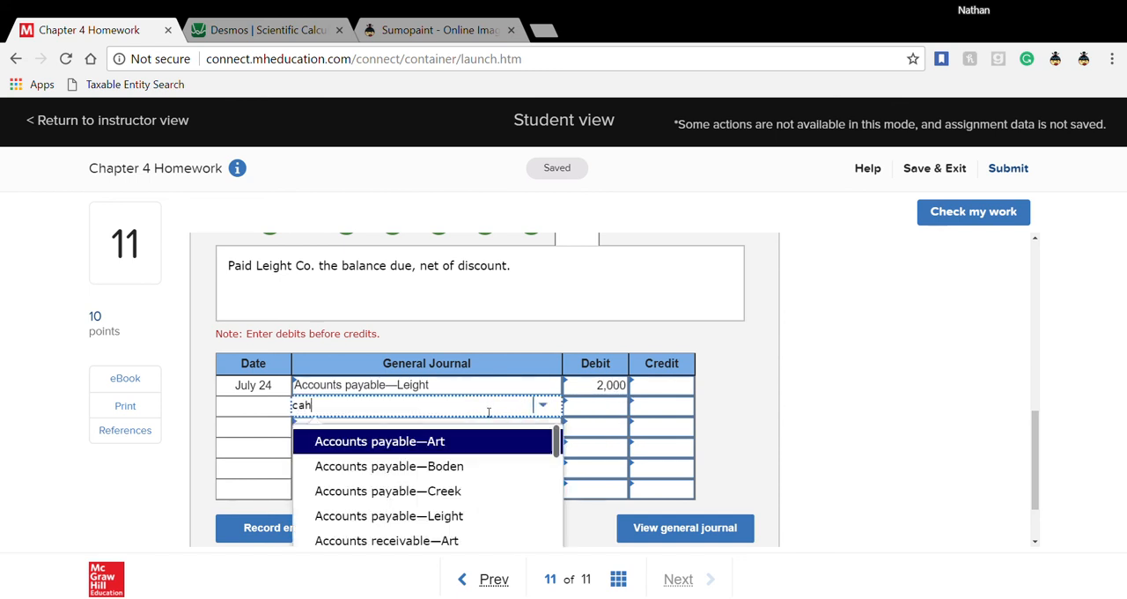
pyautogui.press('BackSpace')
pyautogui.press('BackSpace')
pyautogui.write('s')
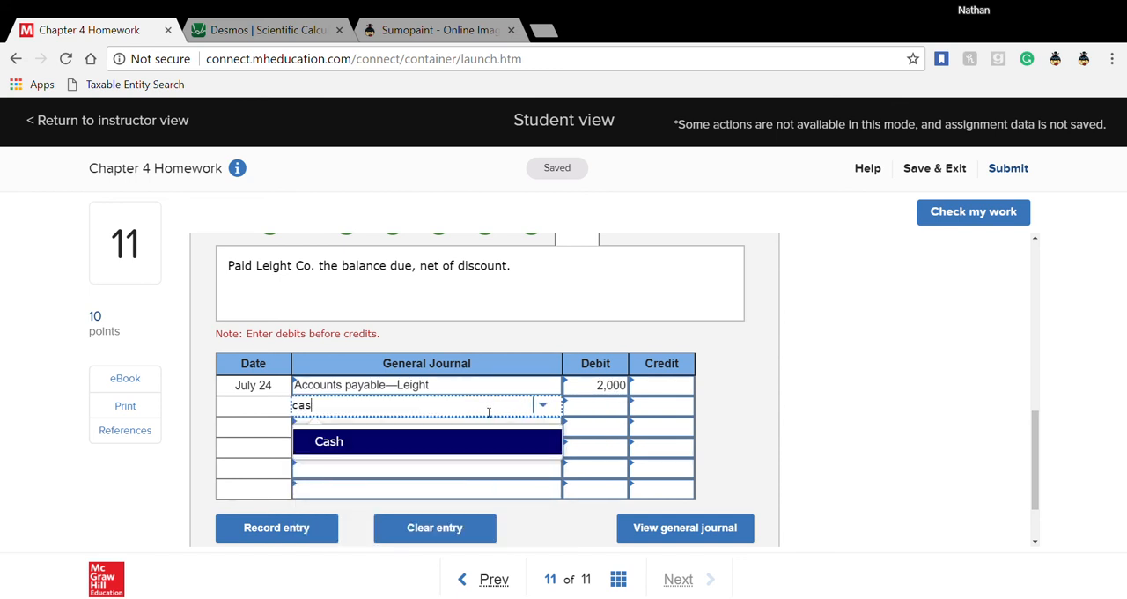
pyautogui.click(466, 449)
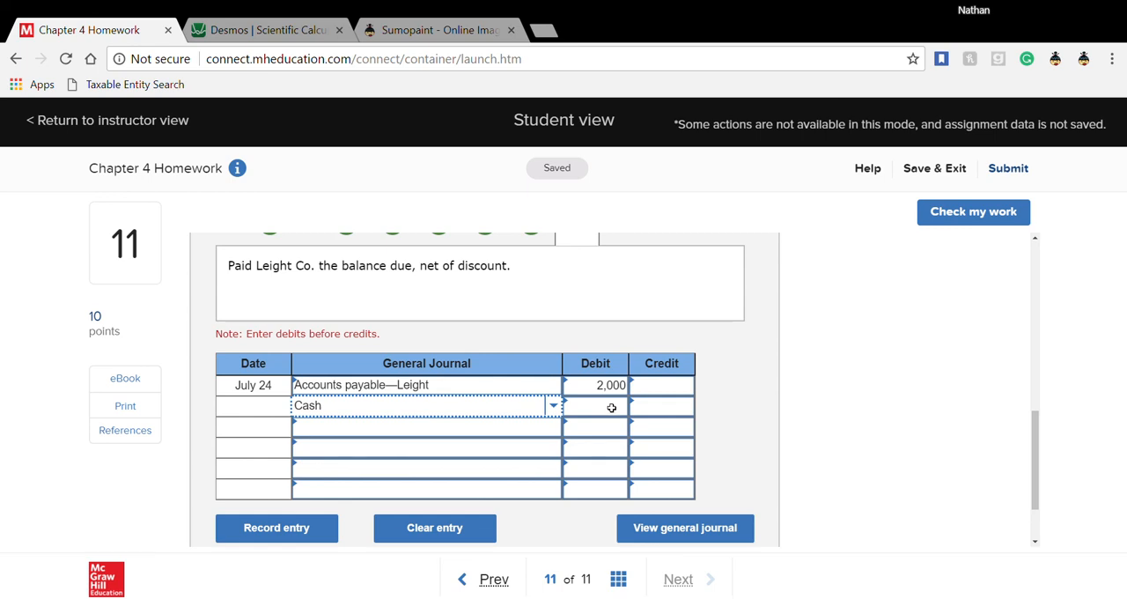
# - Check the credit terms of the July 9 Leight Co. purchase and calculate 2000 × .98 in the Desmos calculator
pyautogui.scroll(2, 477, 416)
pyautogui.scroll(3, 478, 416)
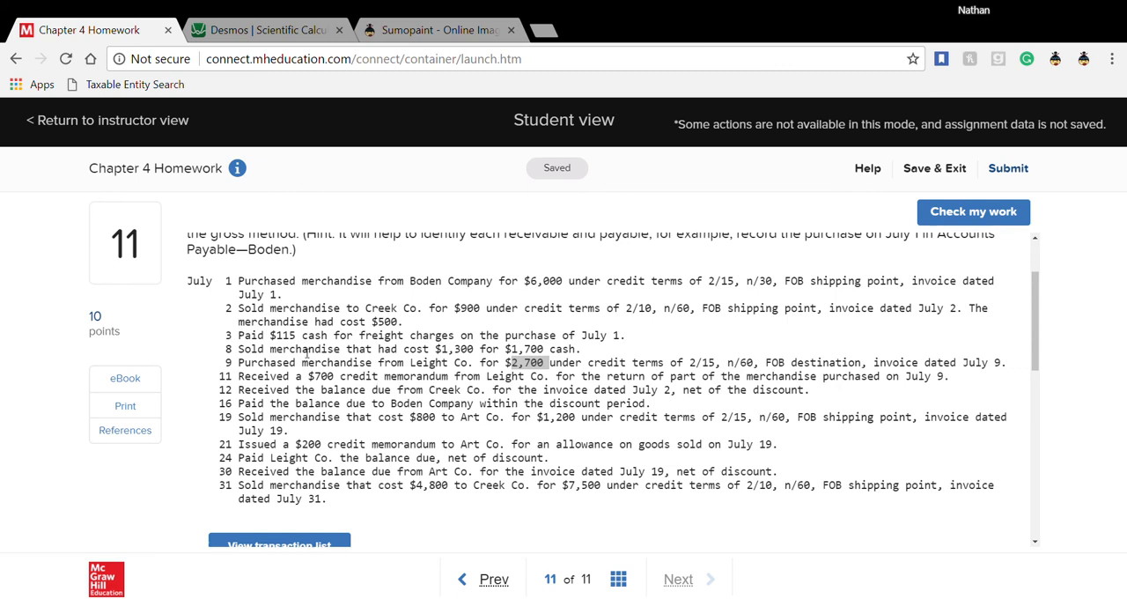
pyautogui.moveTo(686, 364); pyautogui.dragTo(722, 364)
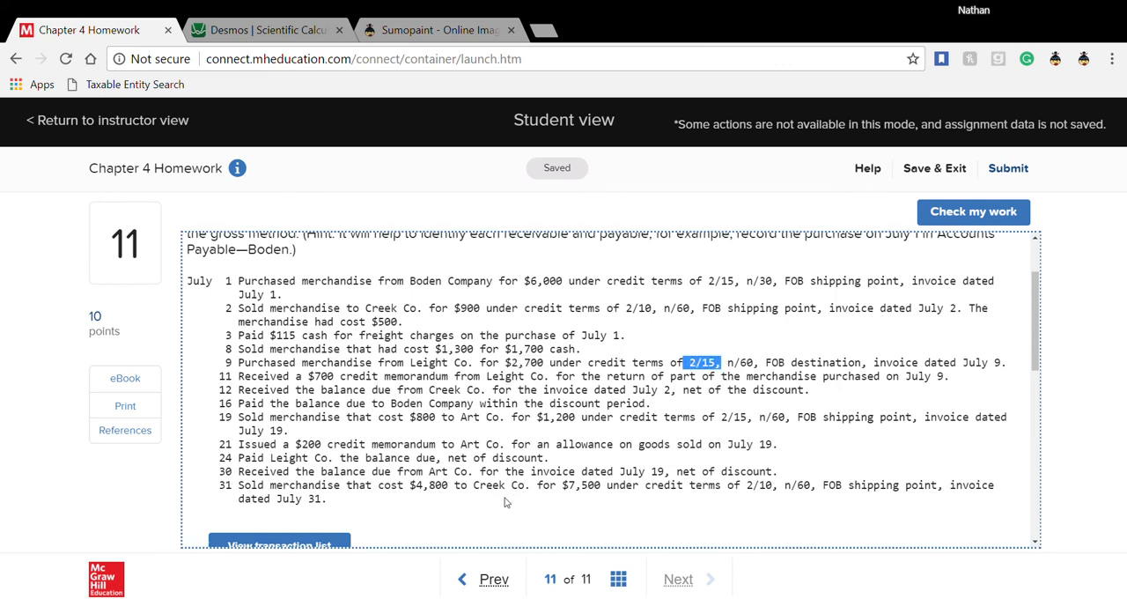
pyautogui.click(254, 29)
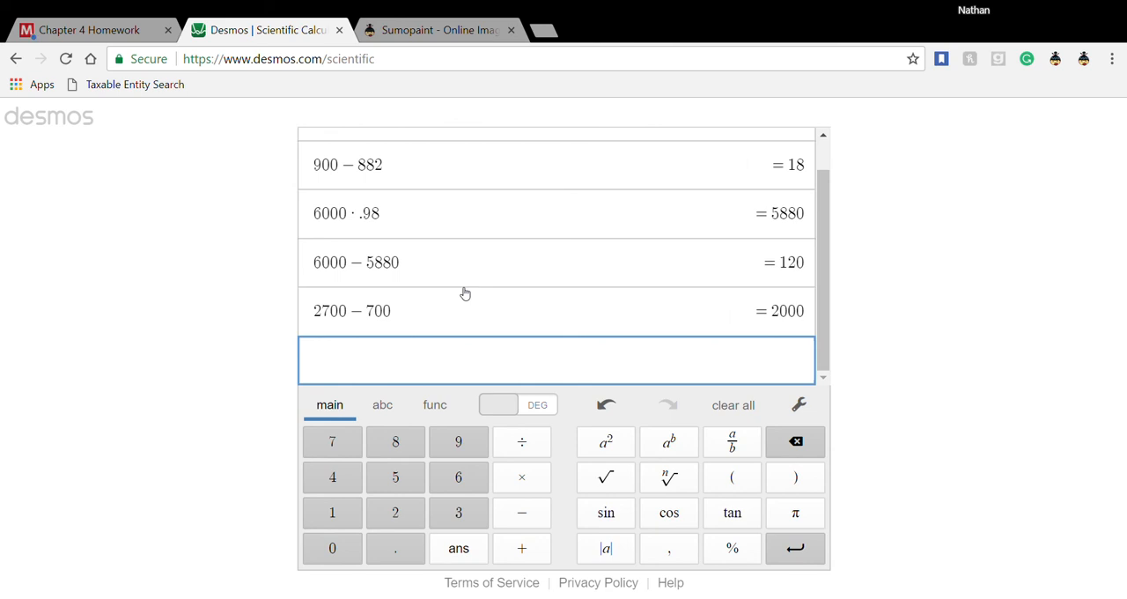
pyautogui.write('200')
pyautogui.write('0')
pyautogui.write('*')
pyautogui.write('.98')
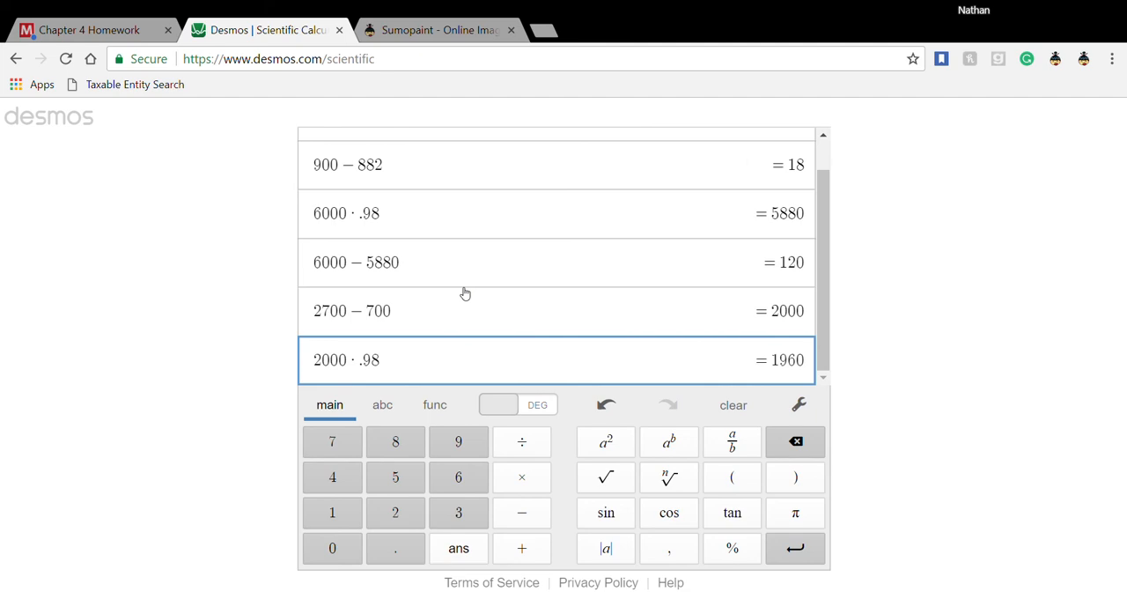
pyautogui.press('Return')
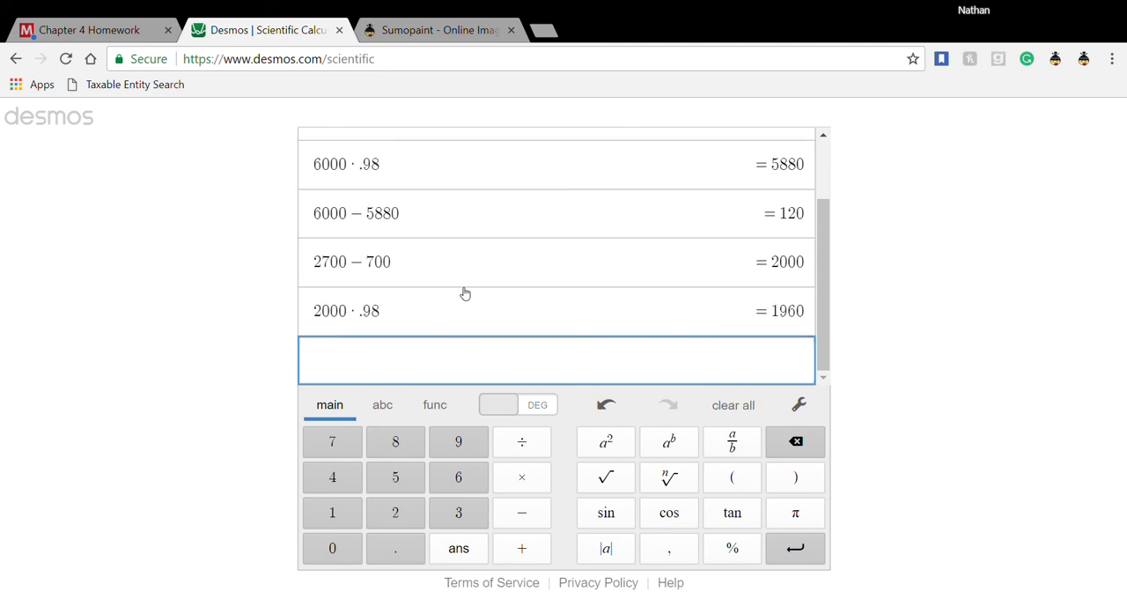
# - Return to the Chapter 4 Homework, dismiss the save error message and enter a 1,960 credit for Cash in the July 24 entry
pyautogui.click(113, 32)
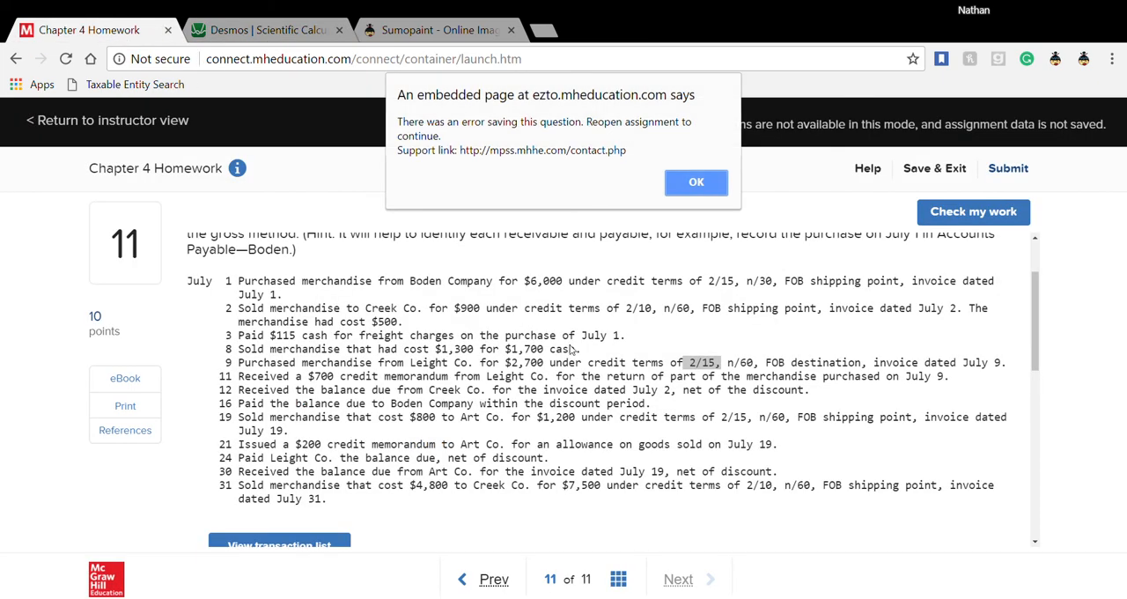
pyautogui.click(696, 181)
pyautogui.scroll(-3, 491, 385)
pyautogui.scroll(-2, 491, 385)
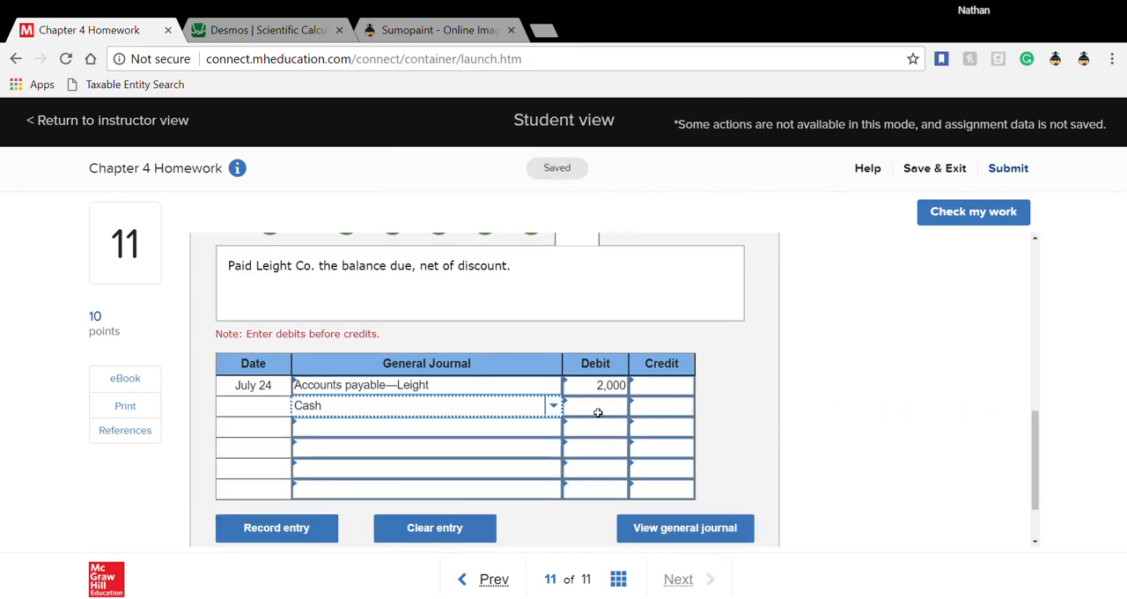
pyautogui.click(644, 406)
pyautogui.write('1')
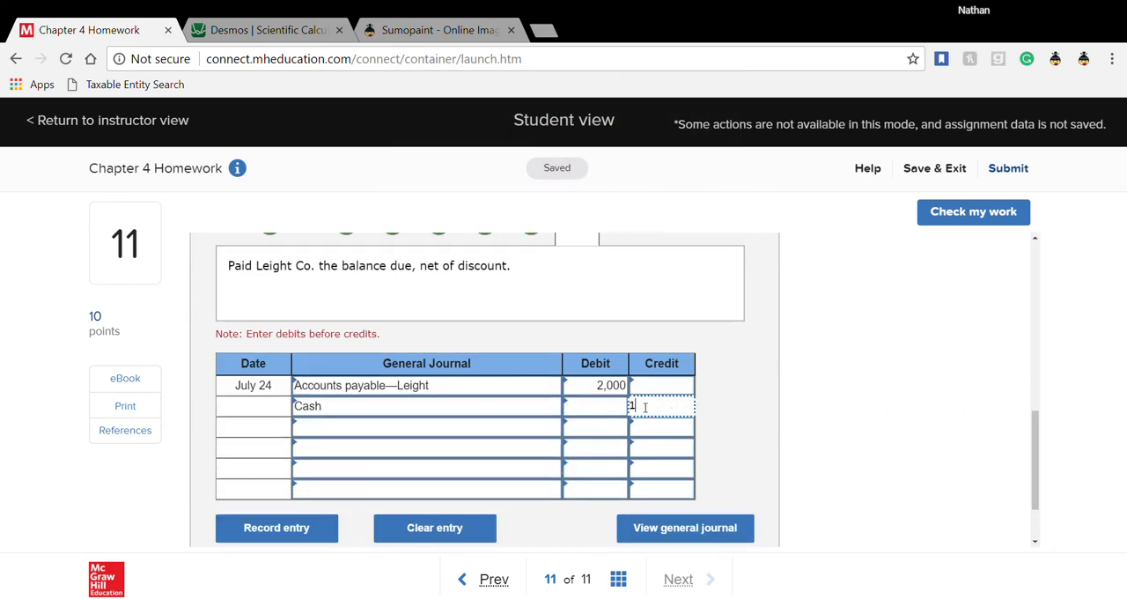
pyautogui.write('960')
# - Enter Merchandise inventory with a 40 credit on the third line of the July 24 entry and advance to the July 30 entry
pyautogui.click(517, 425)
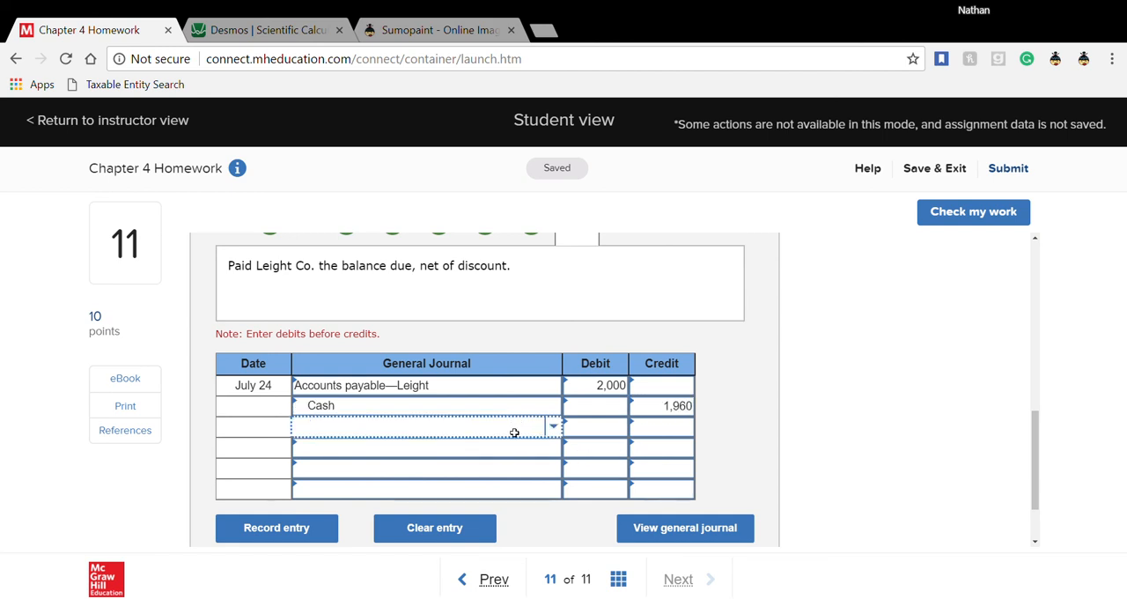
pyautogui.write('merch')
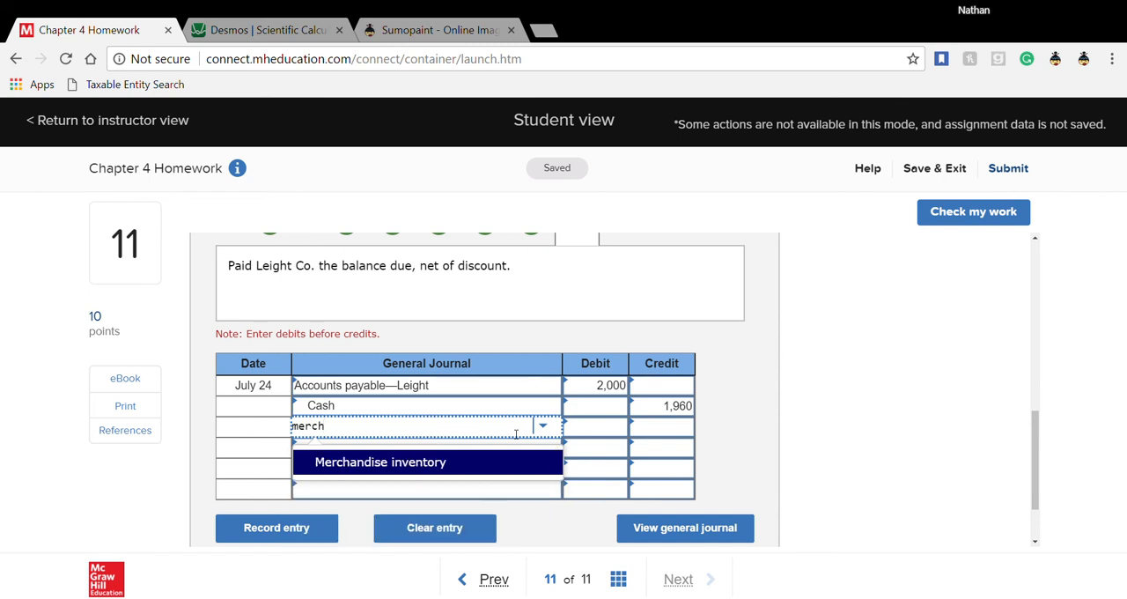
pyautogui.click(498, 462)
pyautogui.click(660, 435)
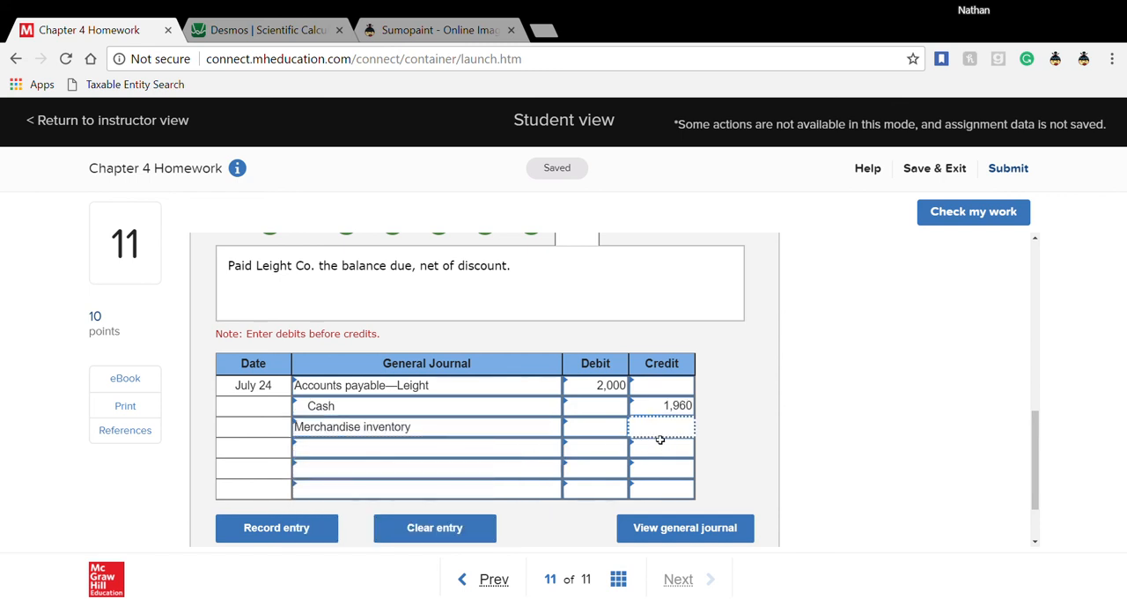
pyautogui.write('40')
pyautogui.press('Tab')
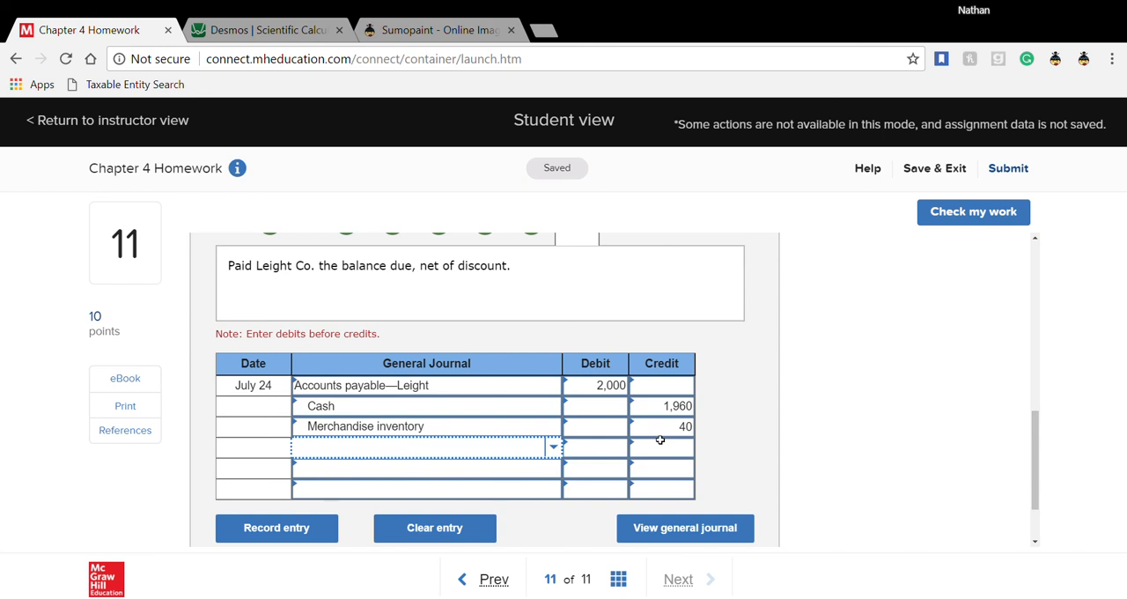
pyautogui.scroll(1, 661, 440)
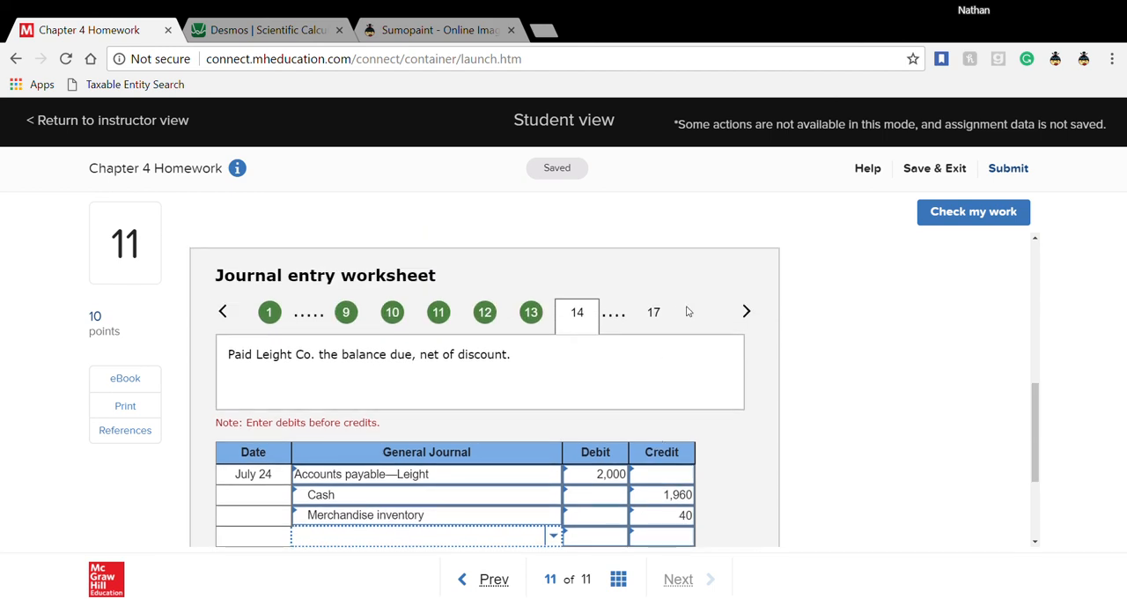
pyautogui.click(747, 312)
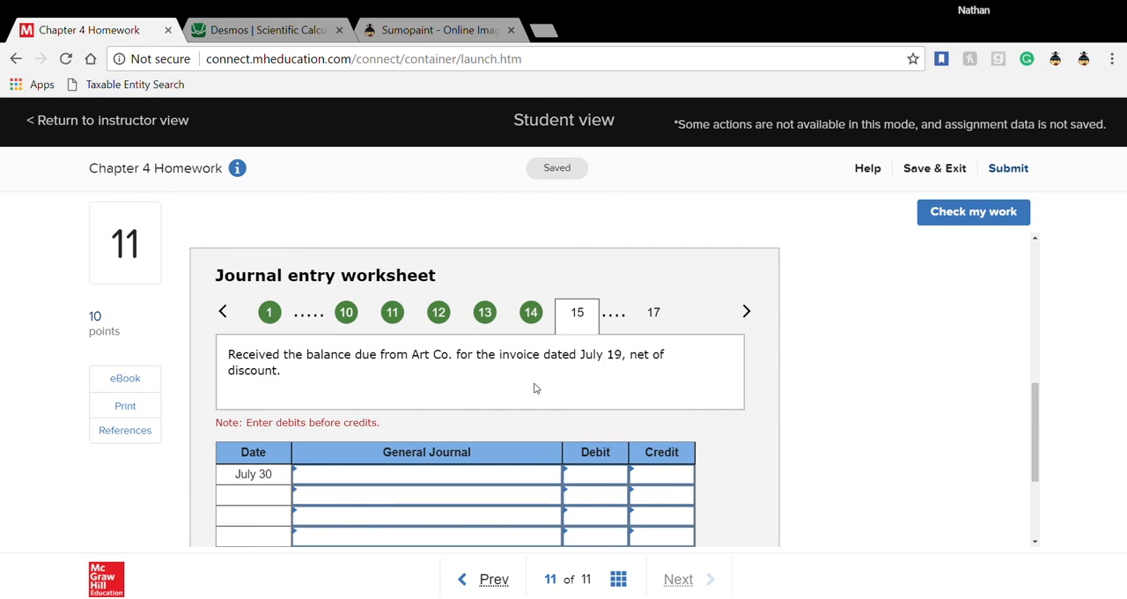
# - Examine the transaction list for the July 19 sale to Art Co. and the related allowance before filling the July 30 entry
pyautogui.scroll(5, 535, 387)
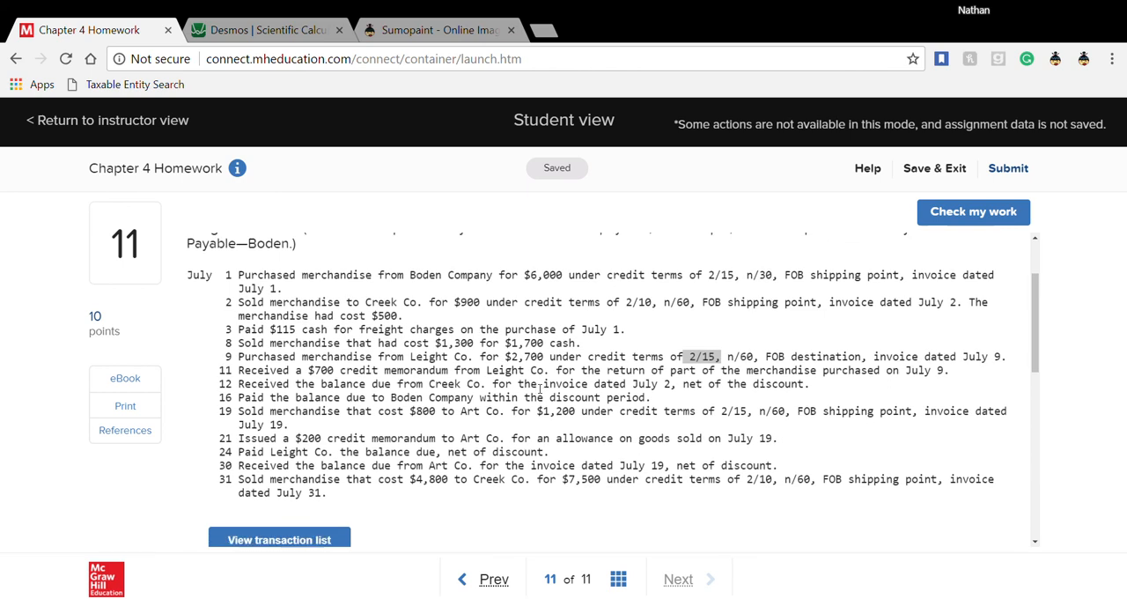
pyautogui.scroll(-1, 540, 391)
pyautogui.scroll(-1, 538, 390)
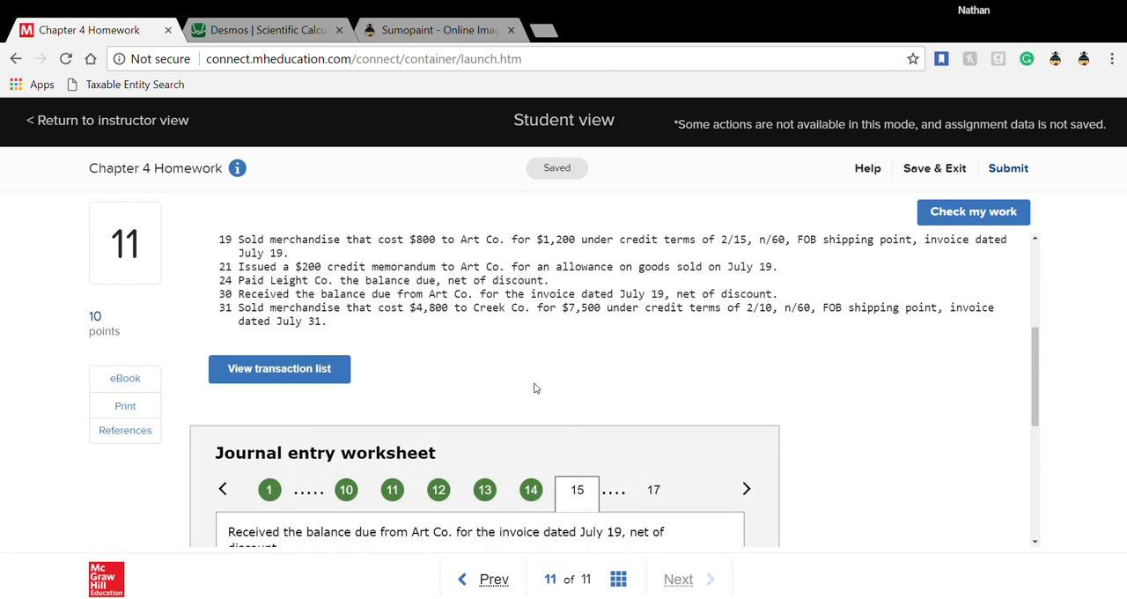
pyautogui.scroll(-2, 534, 387)
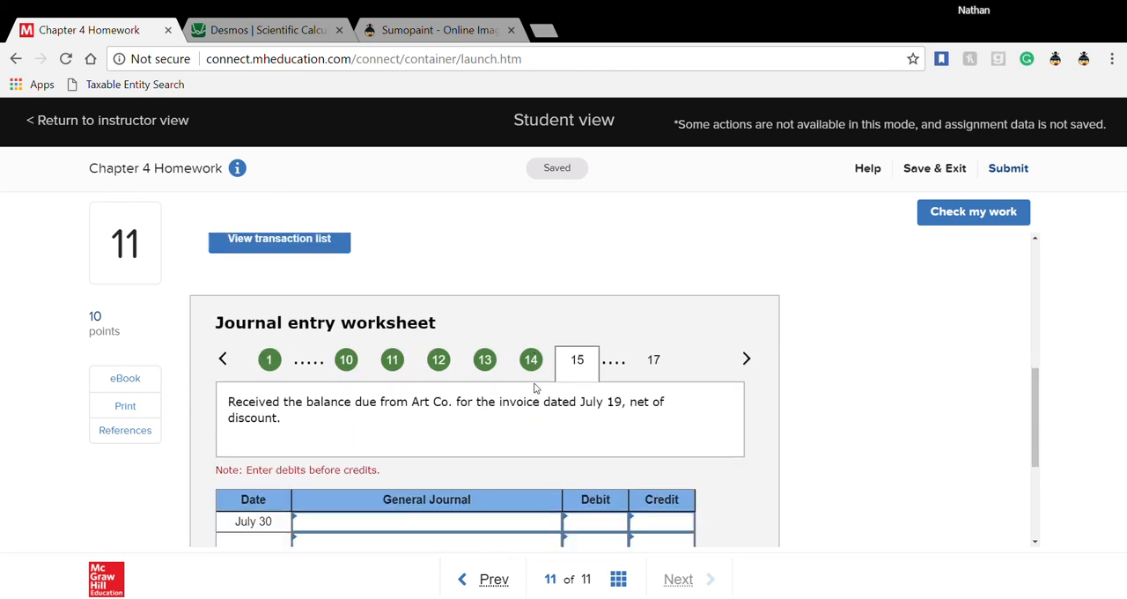
pyautogui.scroll(-2, 534, 387)
pyautogui.scroll(1, 536, 385)
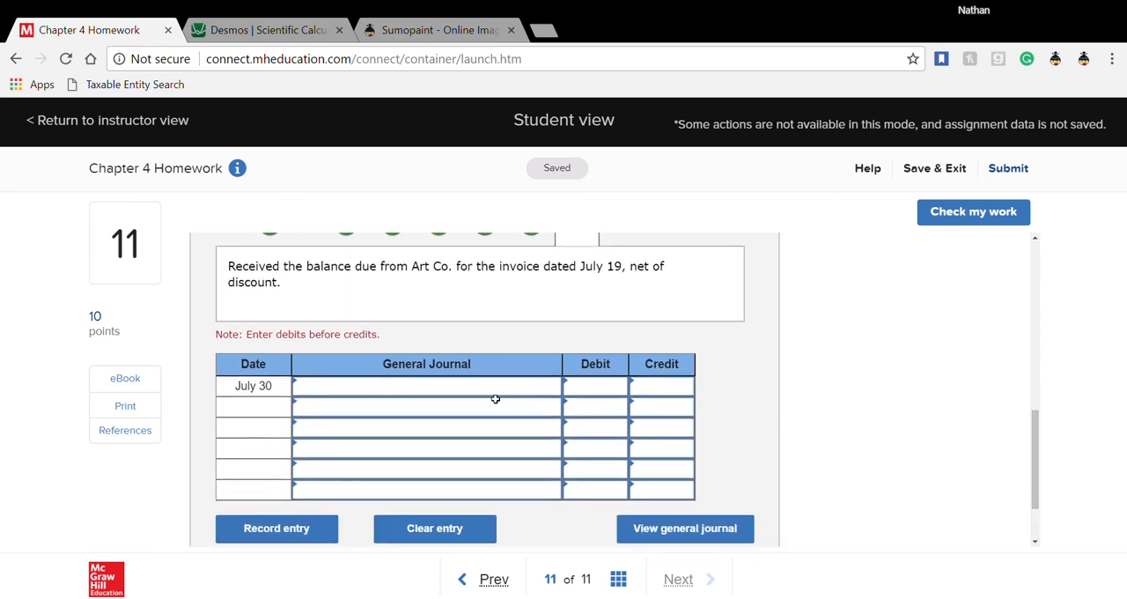
pyautogui.click(496, 393)
pyautogui.scroll(5, 496, 393)
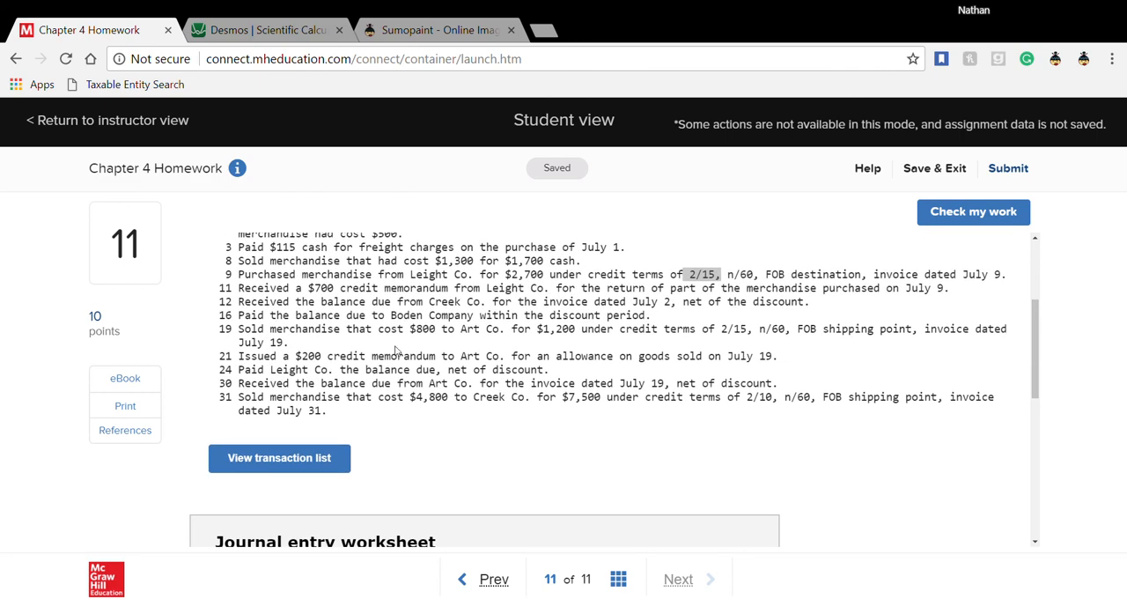
pyautogui.doubleClick(424, 330)
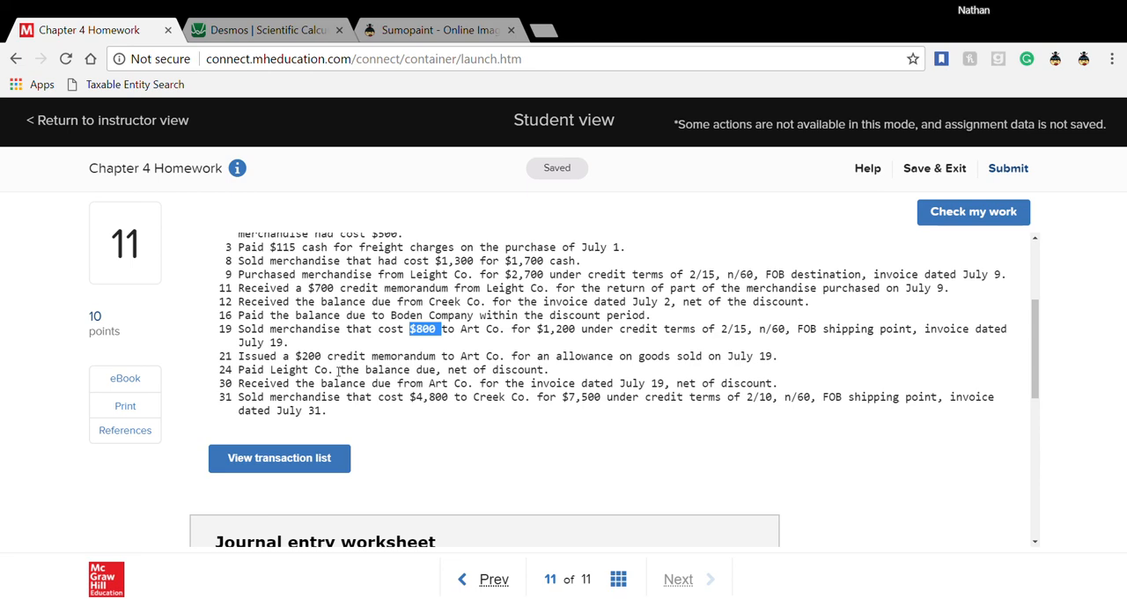
pyautogui.scroll(-3, 338, 371)
pyautogui.scroll(-1, 338, 371)
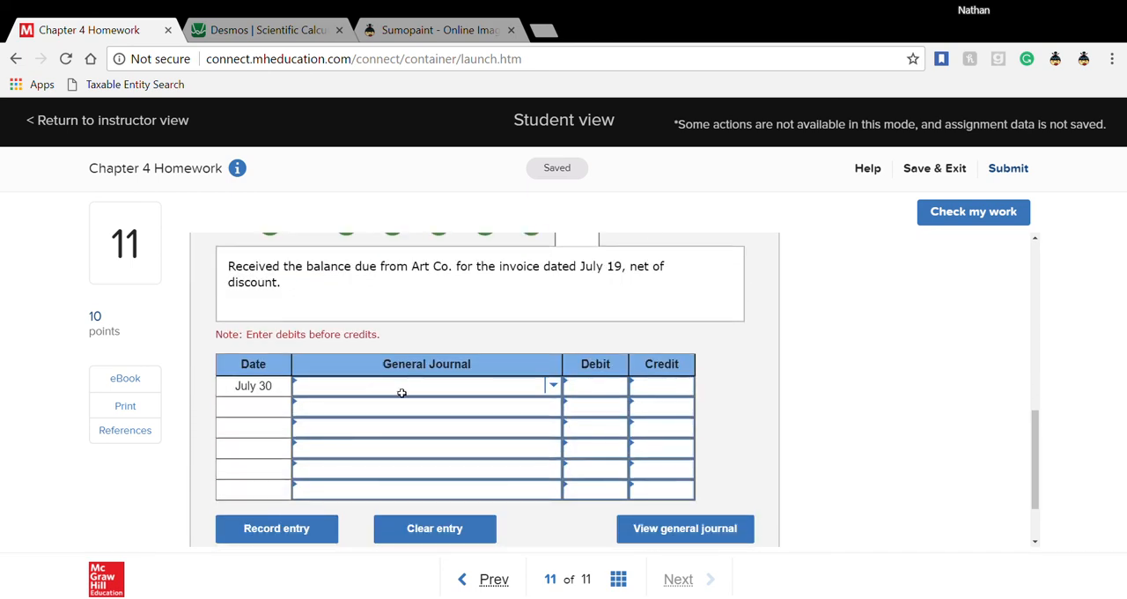
# - Set the third line of the July 30 entry to Accounts receivable—Art
pyautogui.click(392, 392)
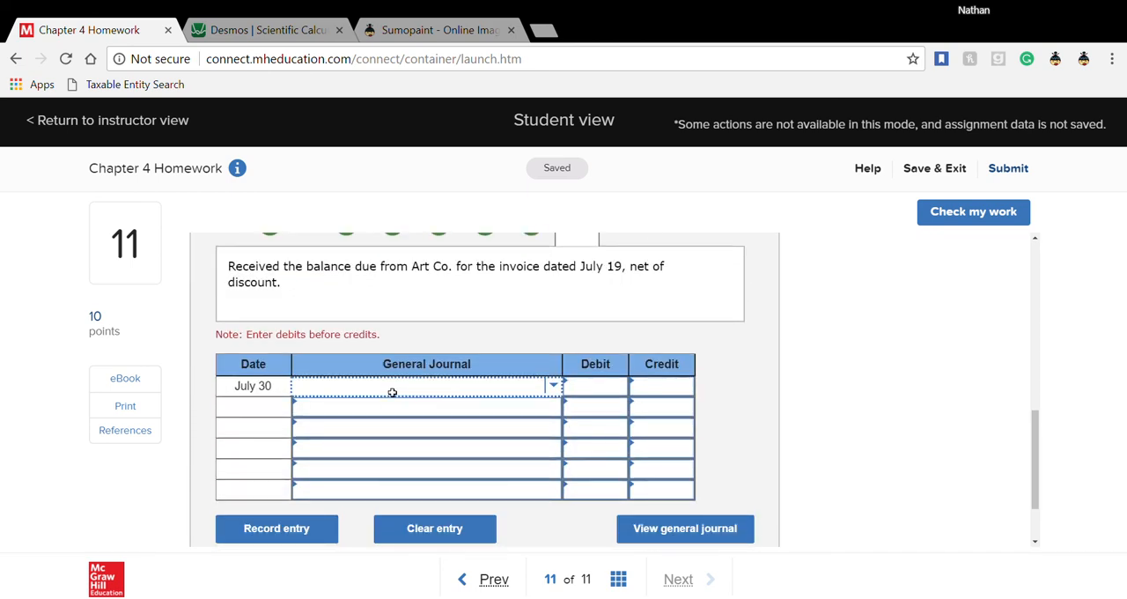
pyautogui.click(373, 443)
pyautogui.click(375, 436)
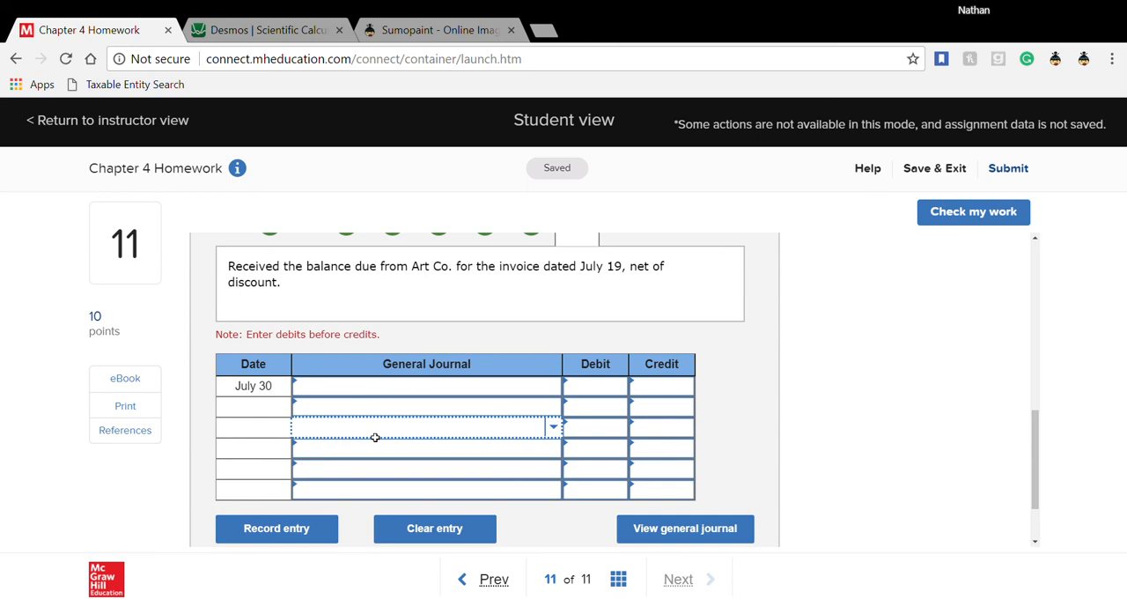
pyautogui.scroll(5, 375, 437)
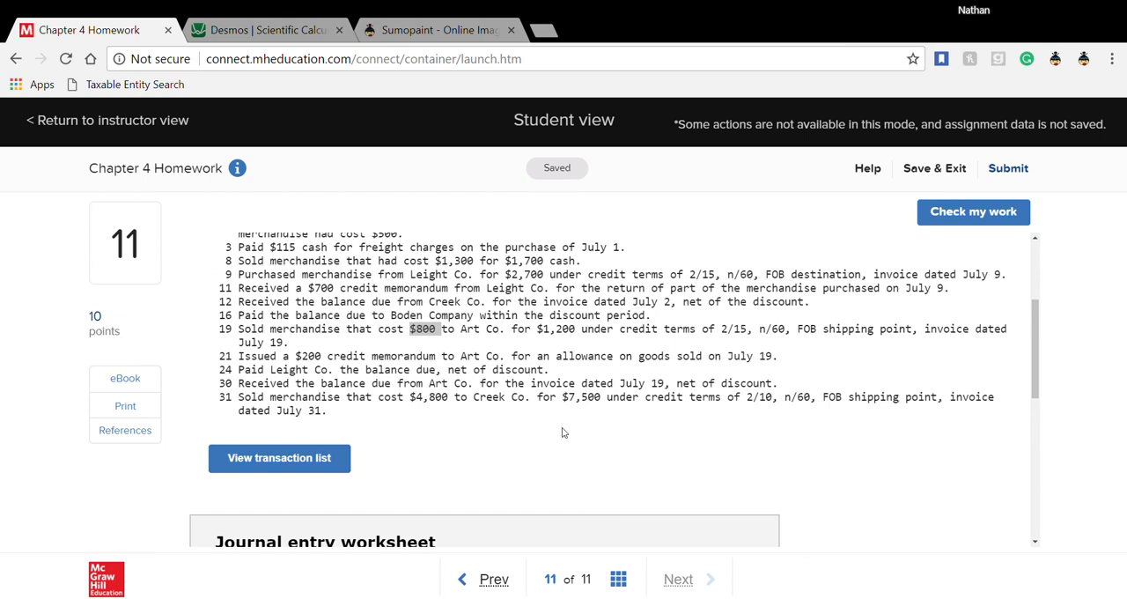
pyautogui.scroll(-6, 564, 432)
pyautogui.scroll(1, 565, 430)
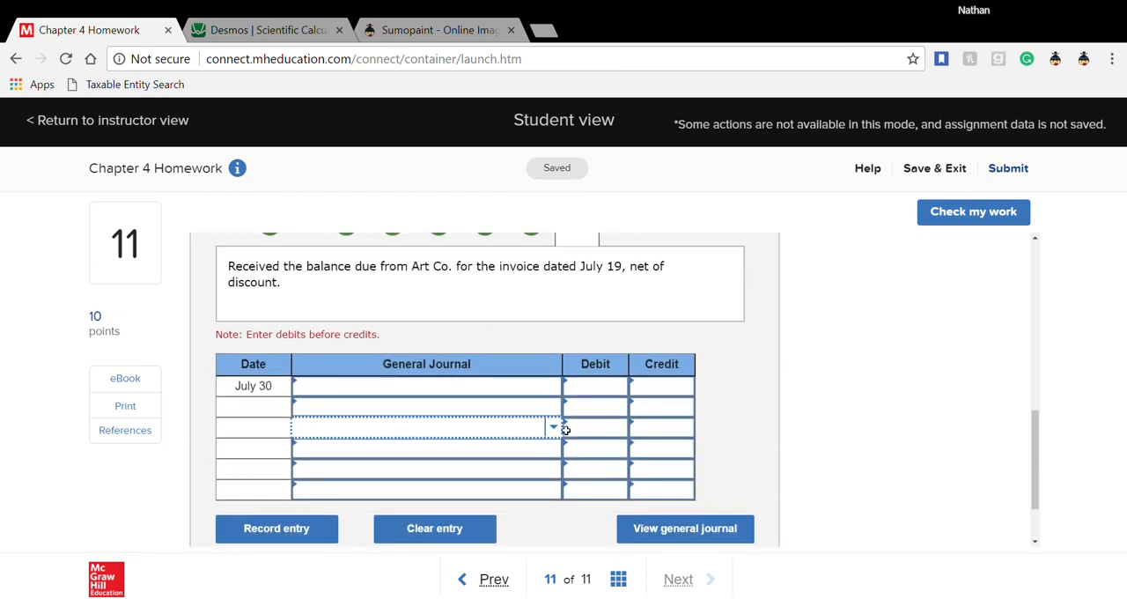
pyautogui.click(552, 429)
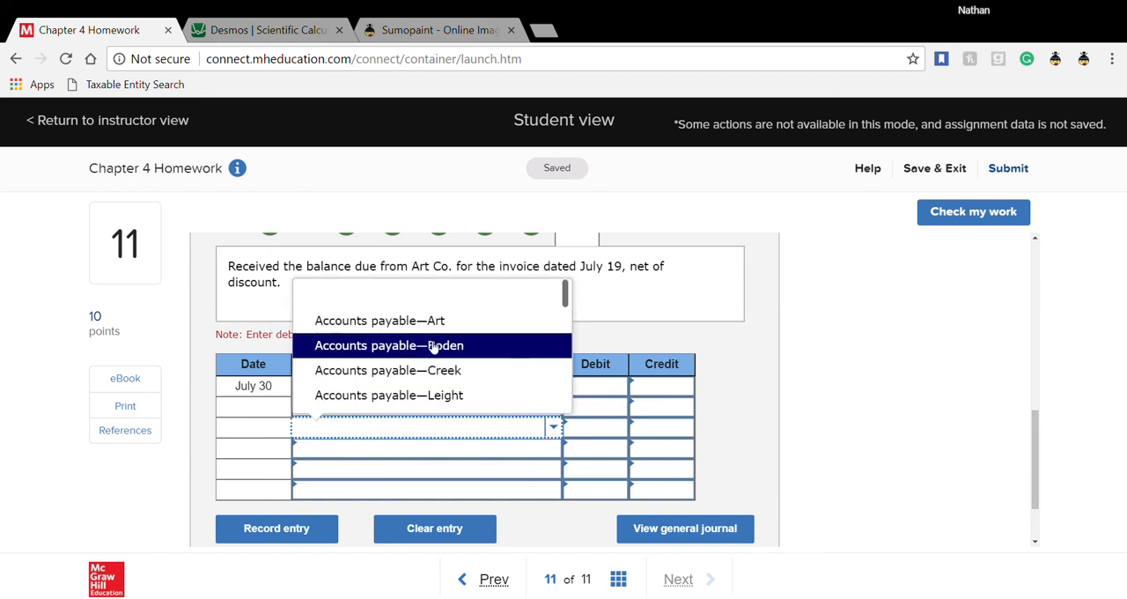
pyautogui.scroll(-3, 431, 347)
pyautogui.scroll(3, 437, 348)
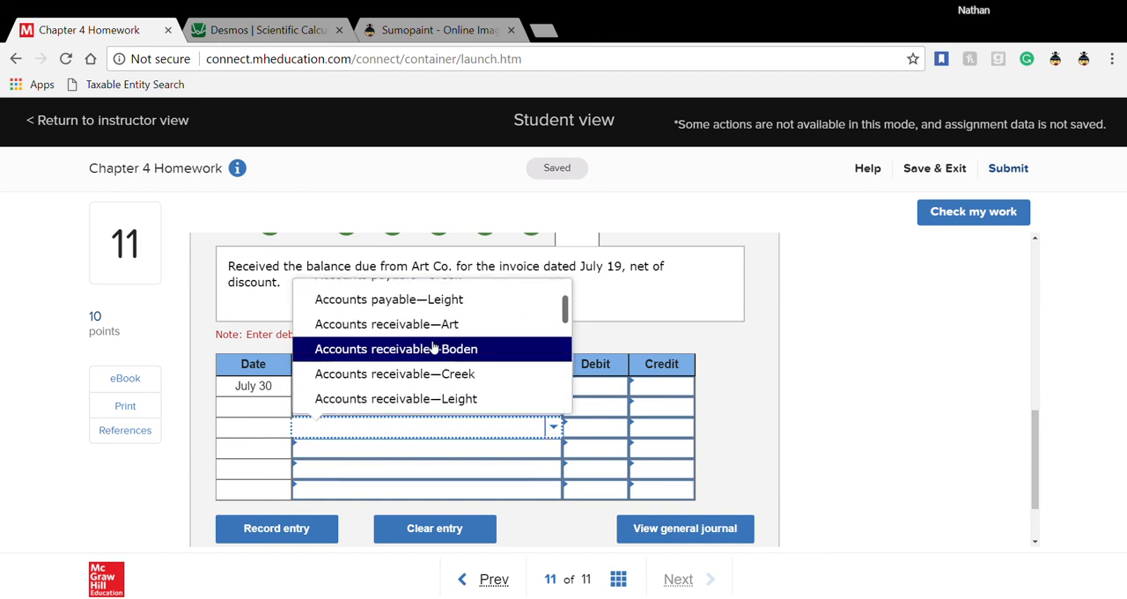
pyautogui.click(441, 322)
# - Enter Cash on the first line and Sales discounts on the second line of the July 30 entry
pyautogui.click(486, 386)
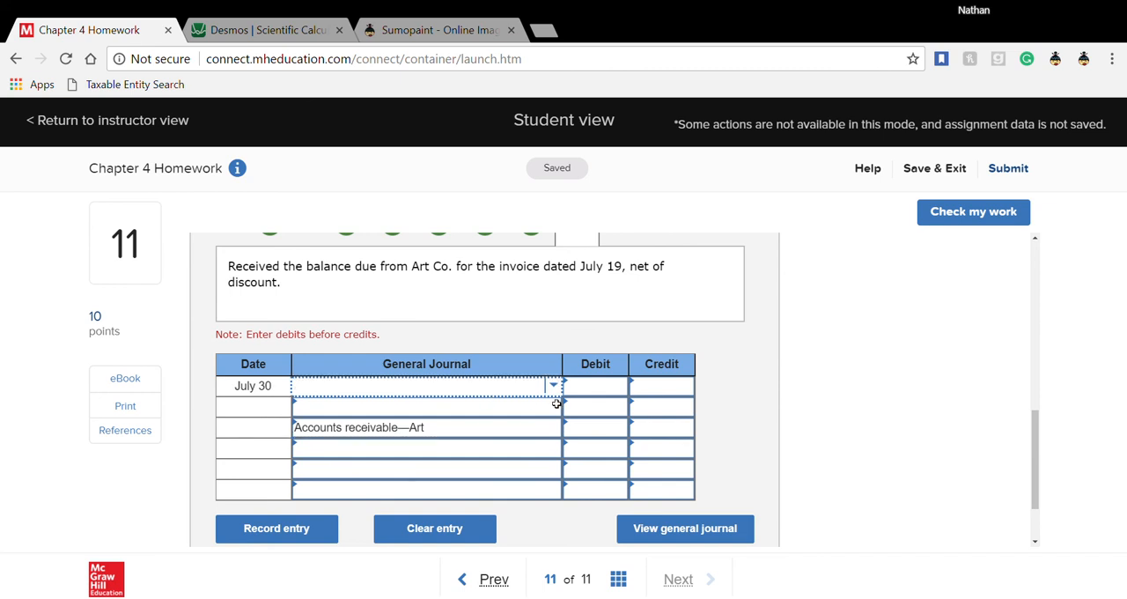
pyautogui.write('h')
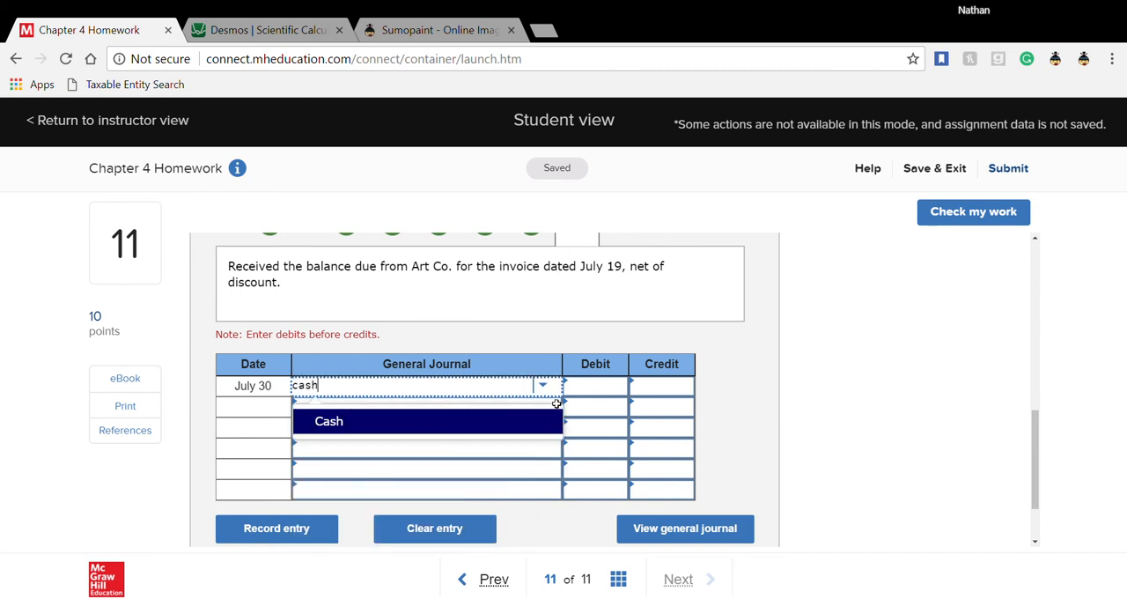
pyautogui.click(522, 424)
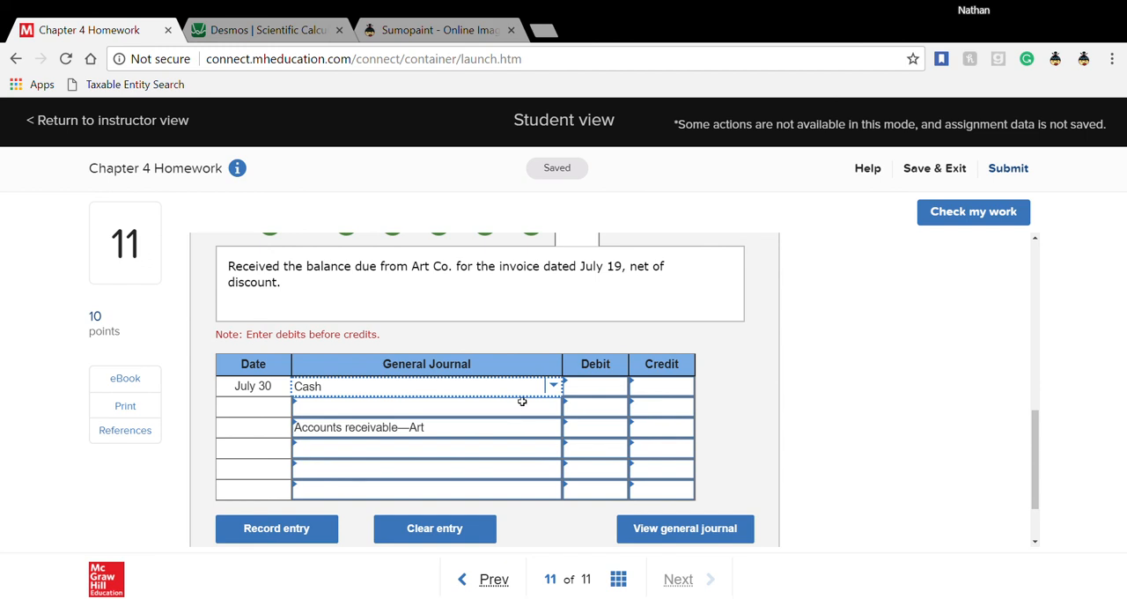
pyautogui.click(518, 407)
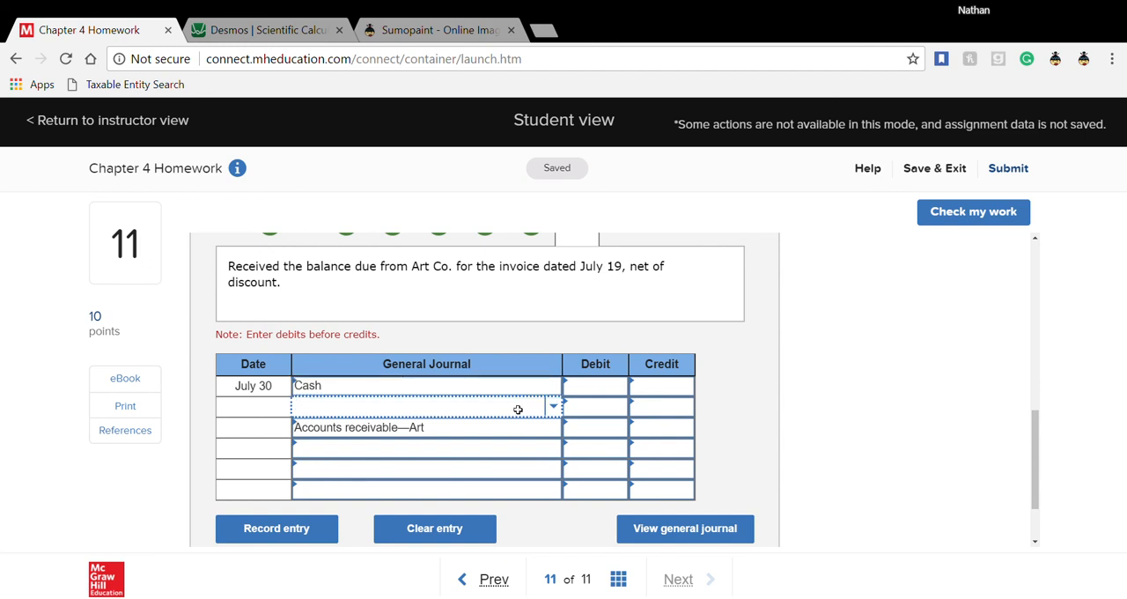
pyautogui.write('sale')
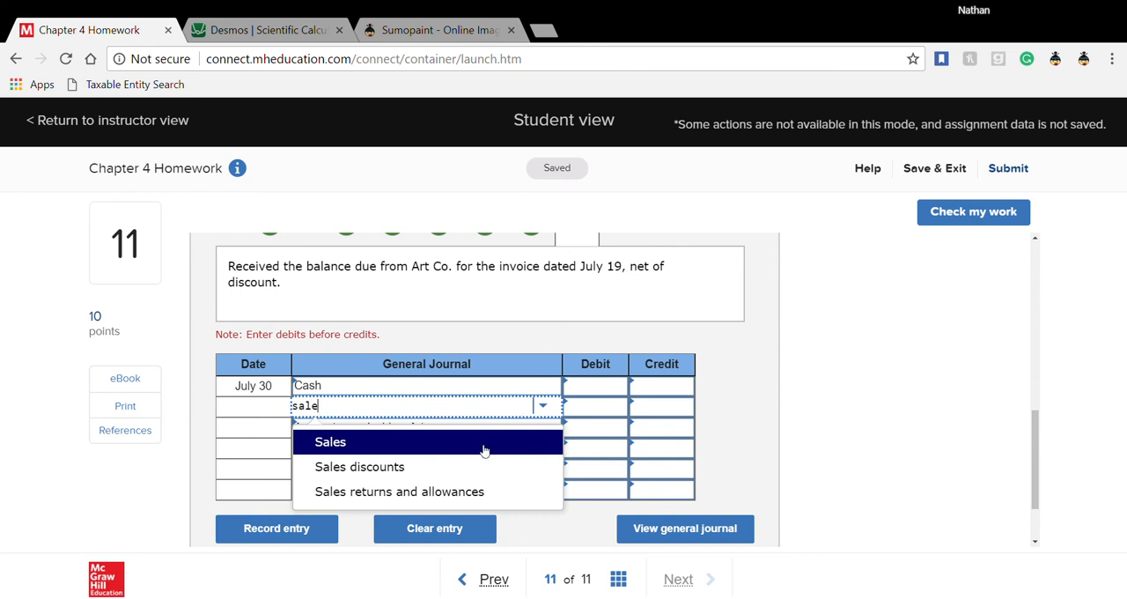
pyautogui.click(448, 467)
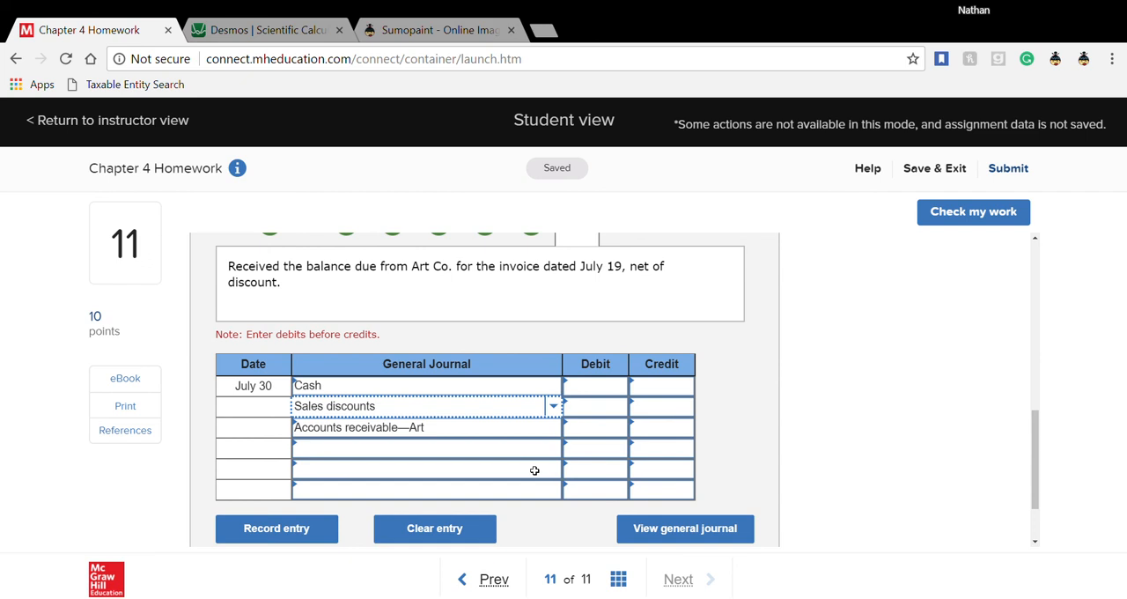
# - Enter a 600 credit for Accounts receivable—Art in the July 30 entry
pyautogui.click(647, 433)
pyautogui.write('600')
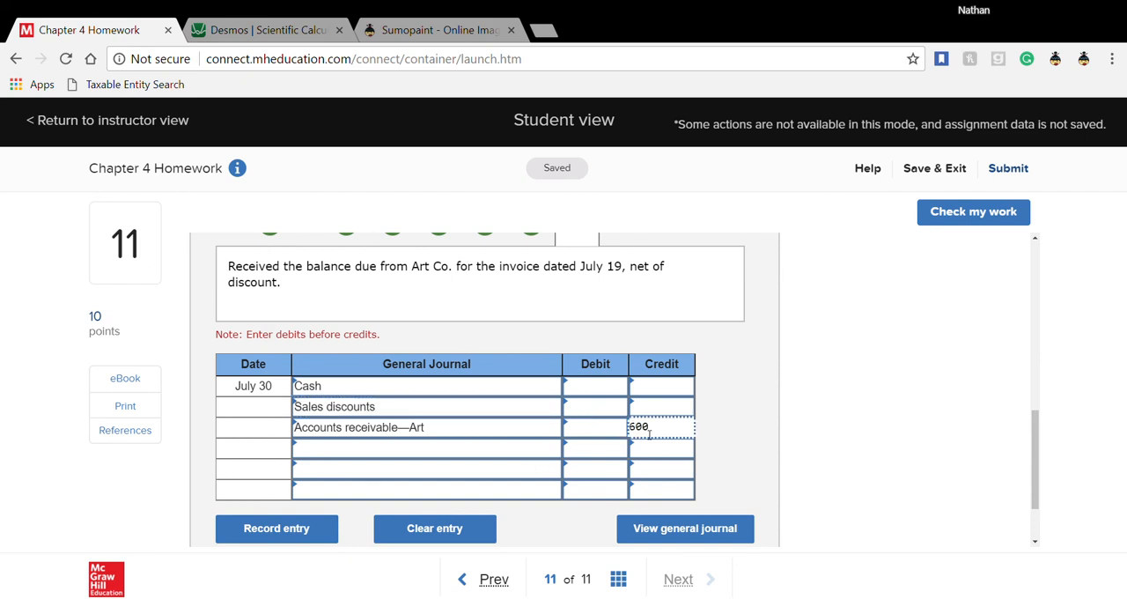
pyautogui.click(725, 435)
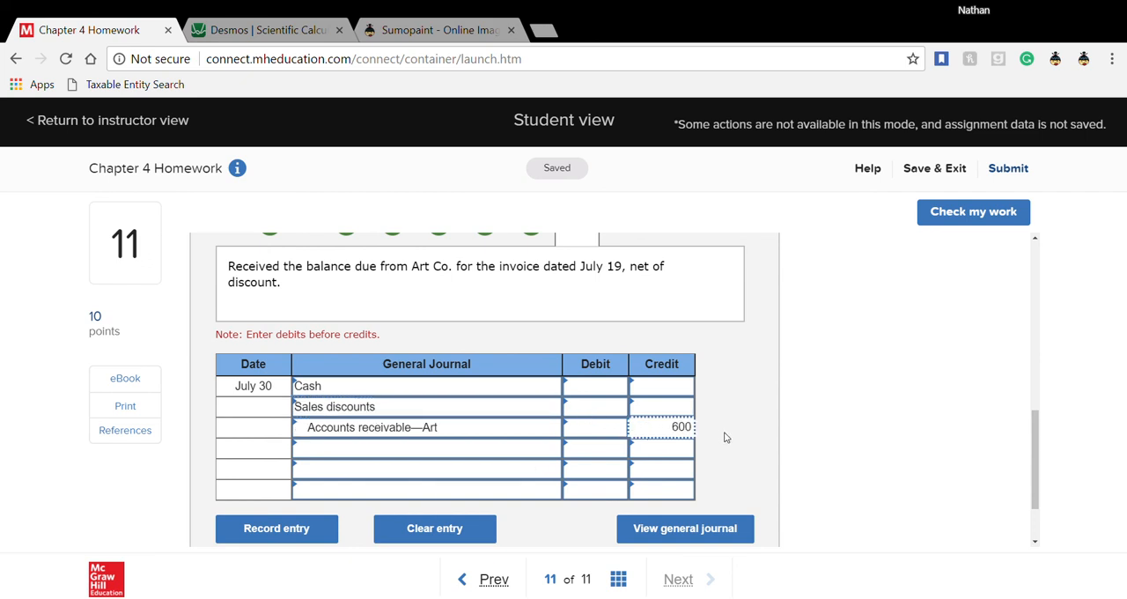
# - Check the credit terms of the July 19 Art Co. sale and calculate 600 × .98 in the Desmos calculator
pyautogui.scroll(3, 725, 438)
pyautogui.scroll(3, 725, 437)
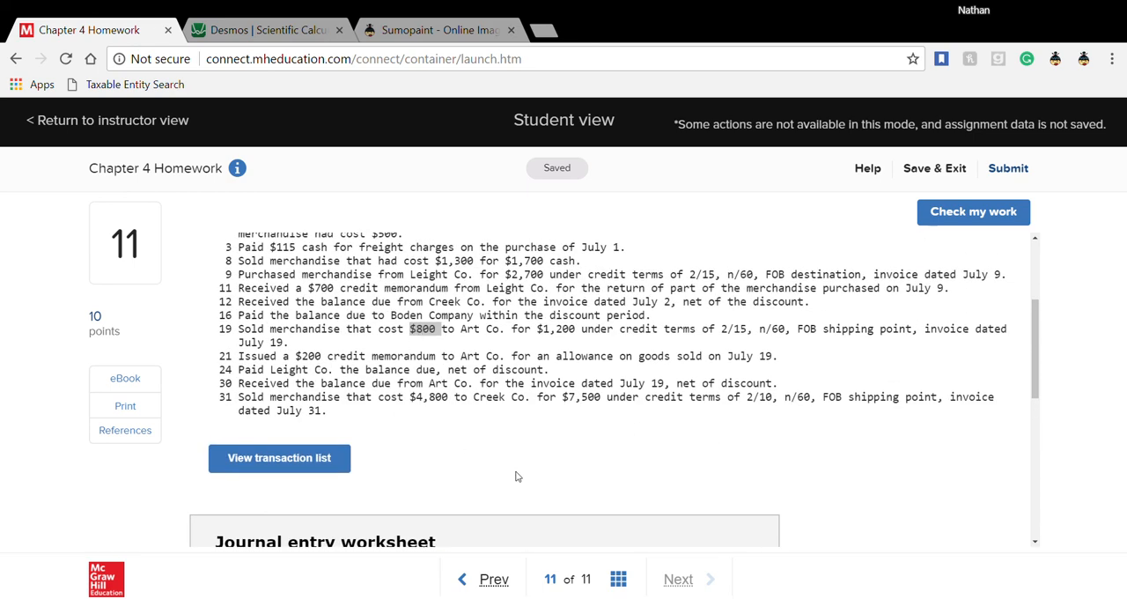
pyautogui.scroll(-8, 518, 475)
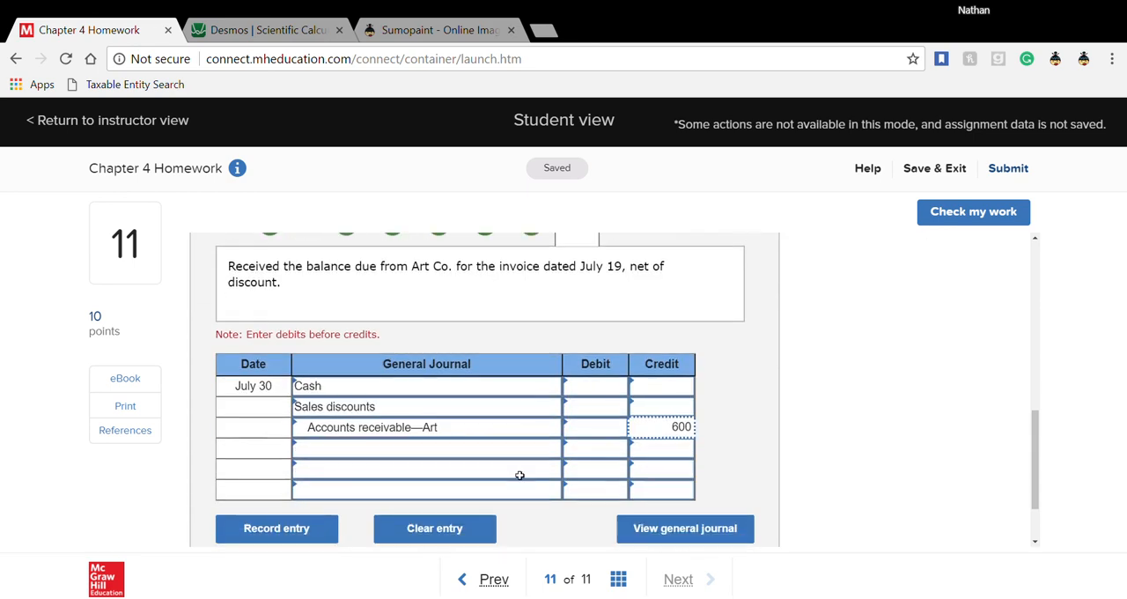
pyautogui.click(590, 395)
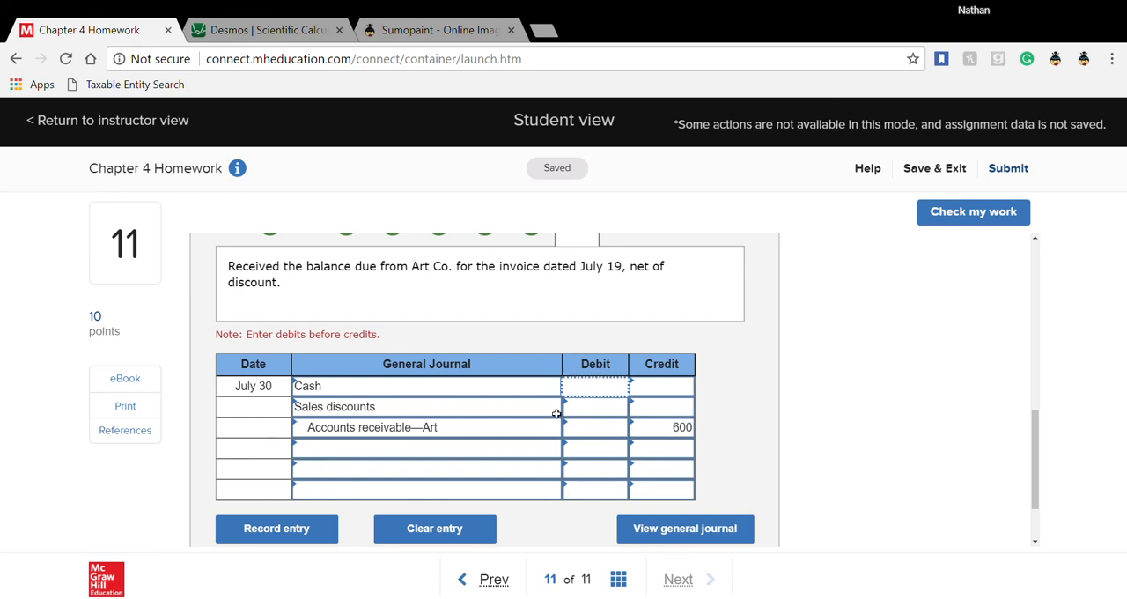
pyautogui.scroll(8, 556, 413)
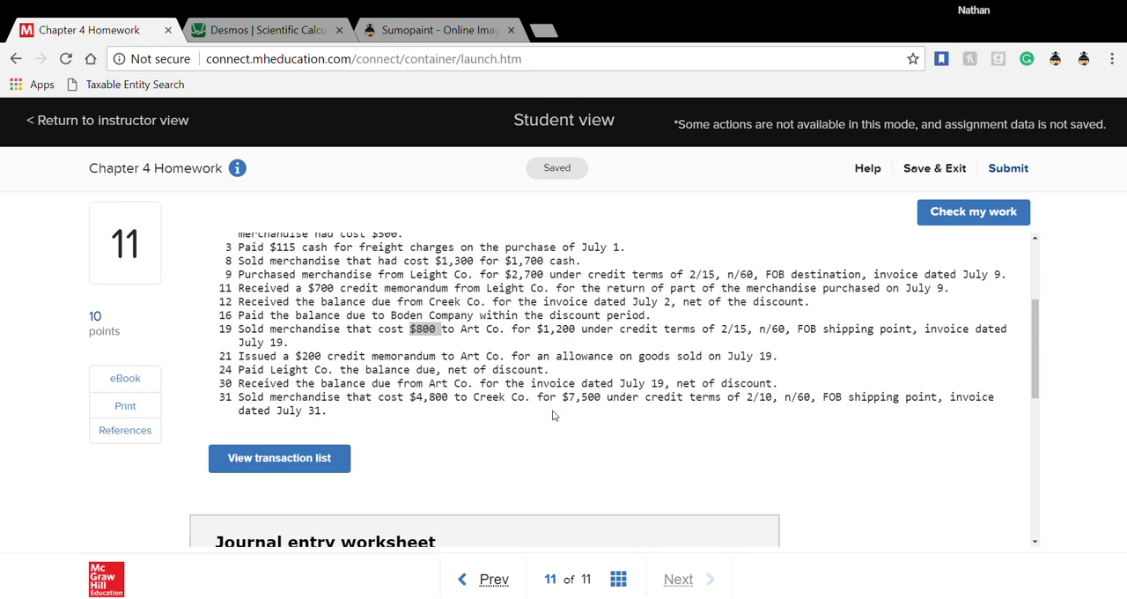
pyautogui.moveTo(716, 329); pyautogui.dragTo(749, 332)
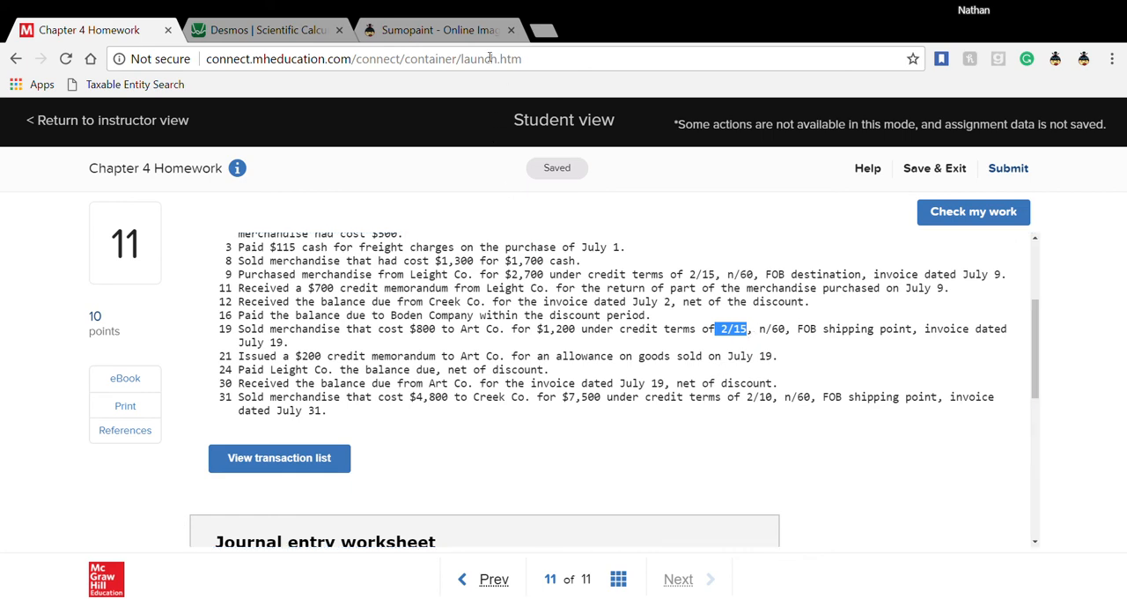
pyautogui.click(264, 32)
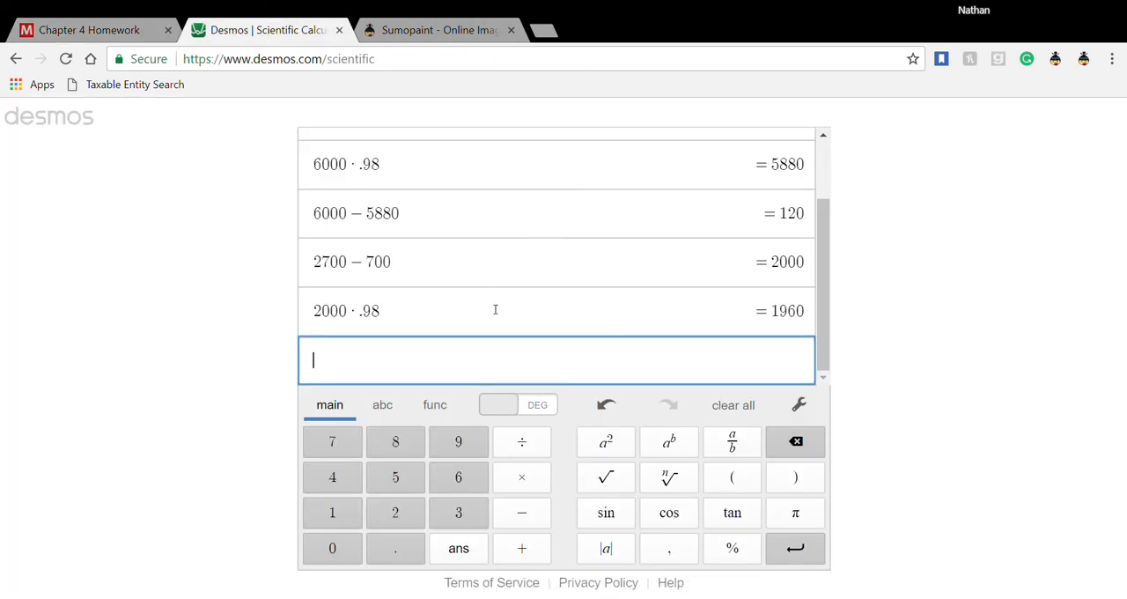
pyautogui.write('600*.98')
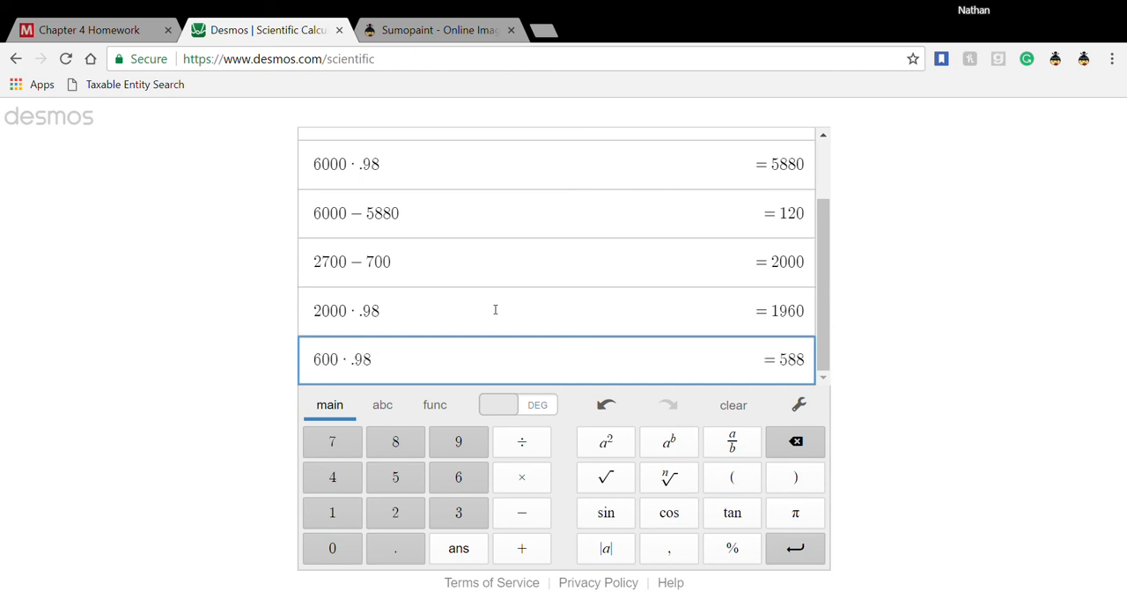
pyautogui.press('Return')
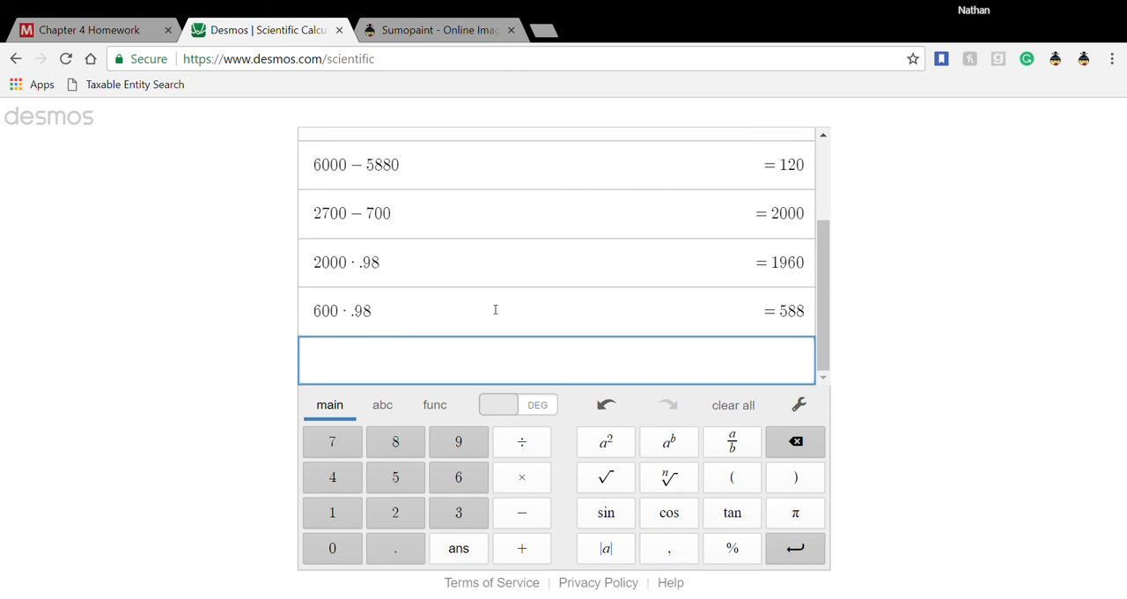
# - Return to the Chapter 4 Homework and enter debits of 588 for Cash and 12 for Sales discounts in the July 30 entry
pyautogui.click(98, 34)
pyautogui.scroll(-5, 564, 533)
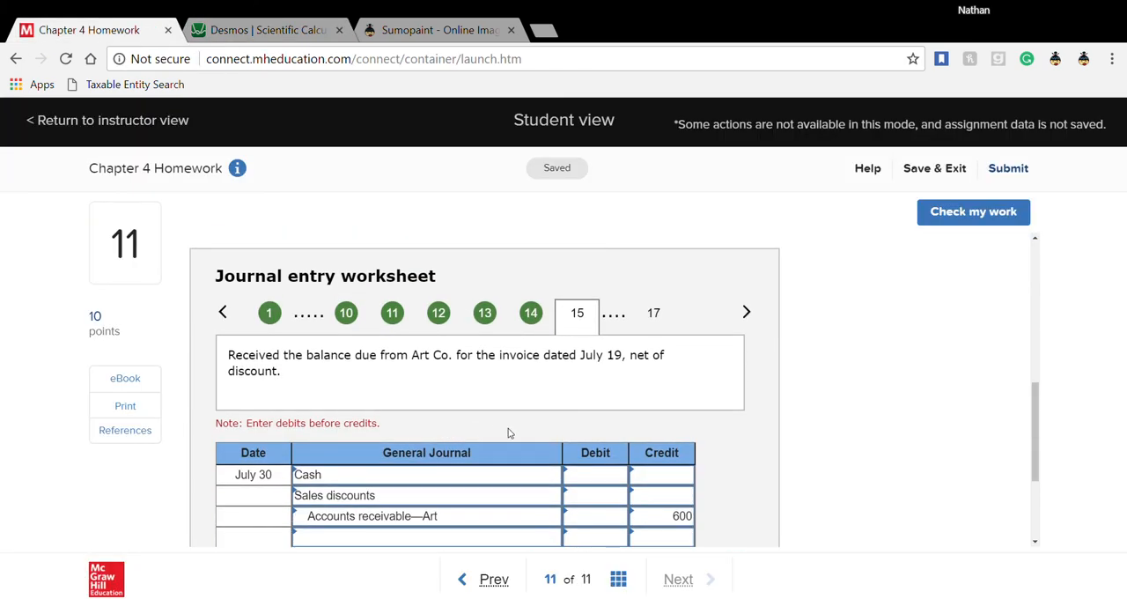
pyautogui.click(611, 390)
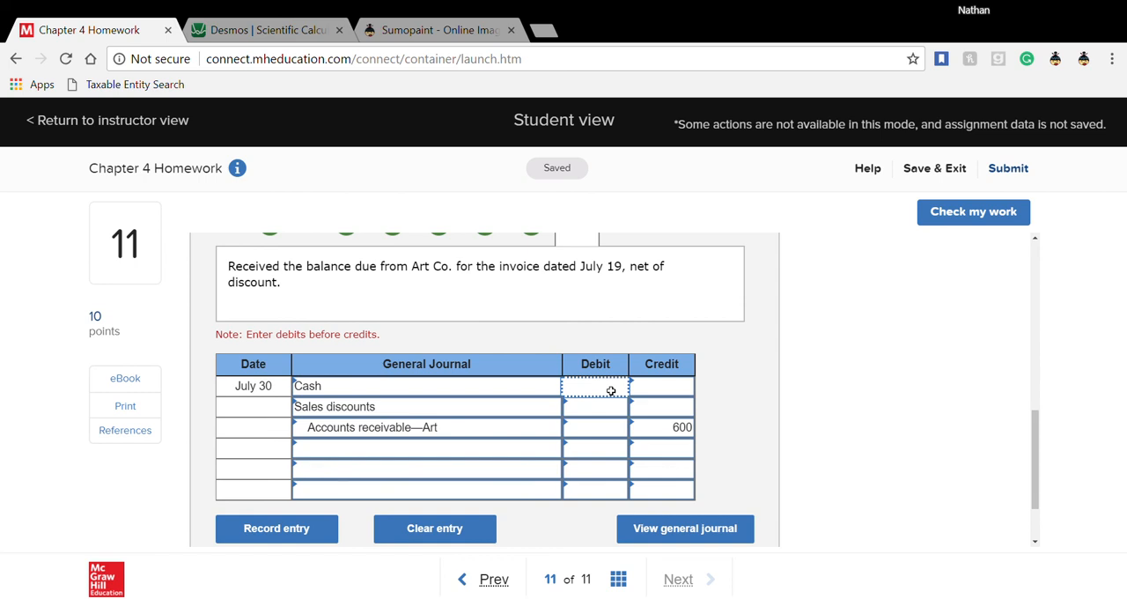
pyautogui.write('588')
pyautogui.click(611, 418)
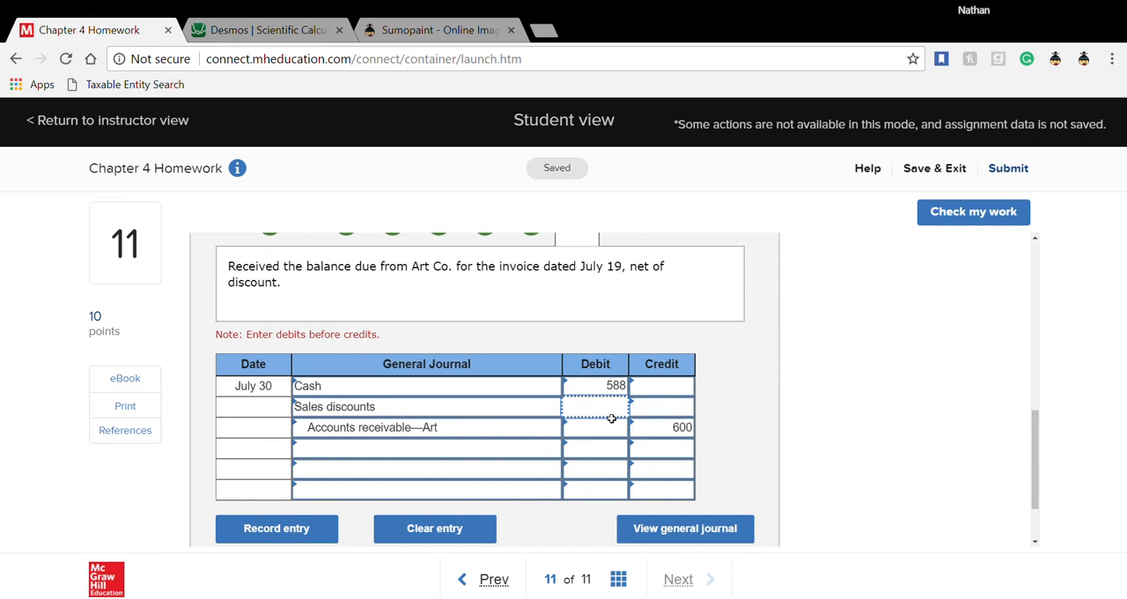
pyautogui.write('12')
pyautogui.click(610, 429)
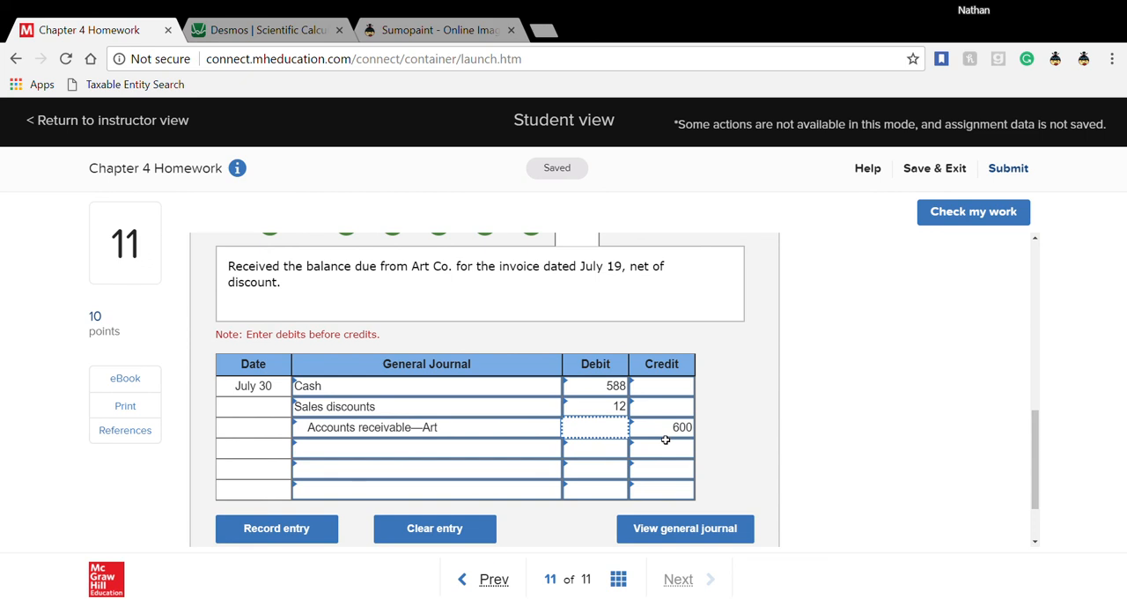
# - Review the completed July 30 entry and advance to entry 16, the July 31 sale to Creek Co
pyautogui.scroll(1, 664, 439)
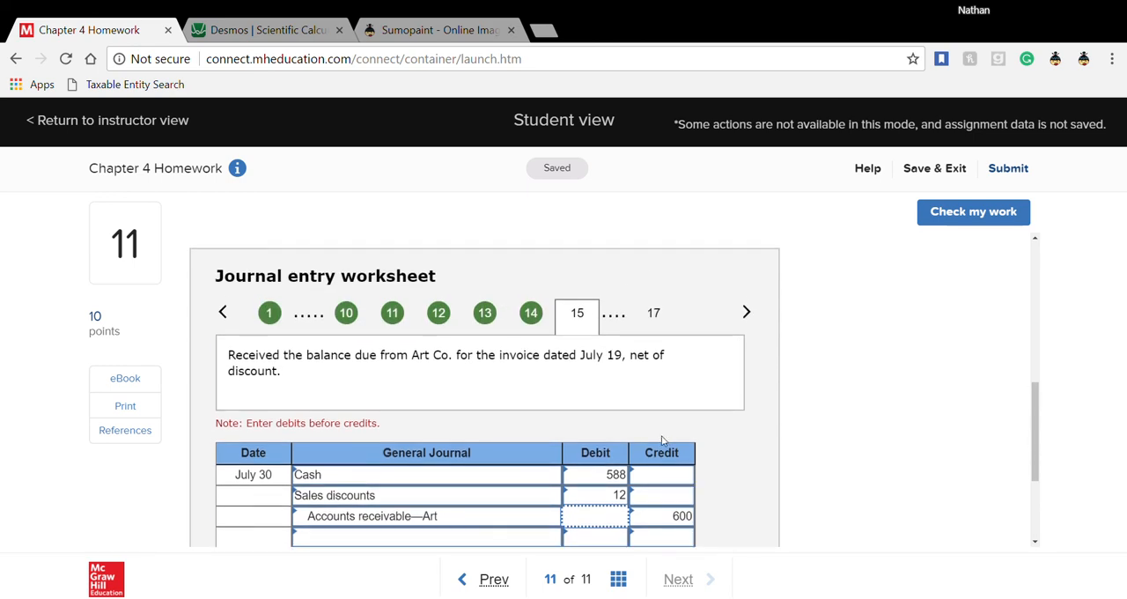
pyautogui.scroll(-1, 724, 372)
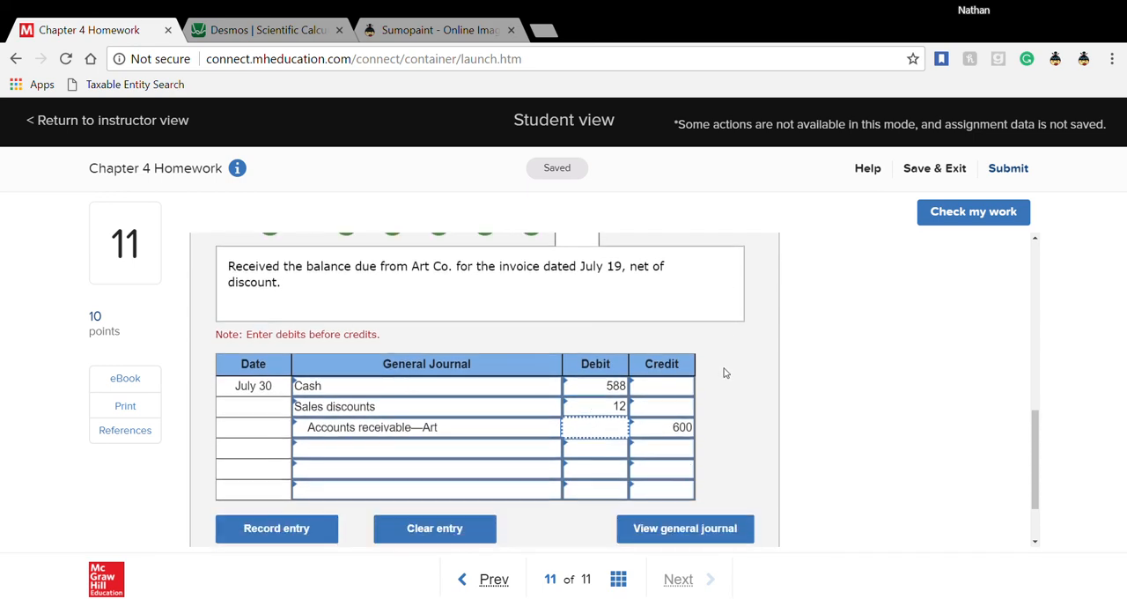
pyautogui.scroll(1, 724, 374)
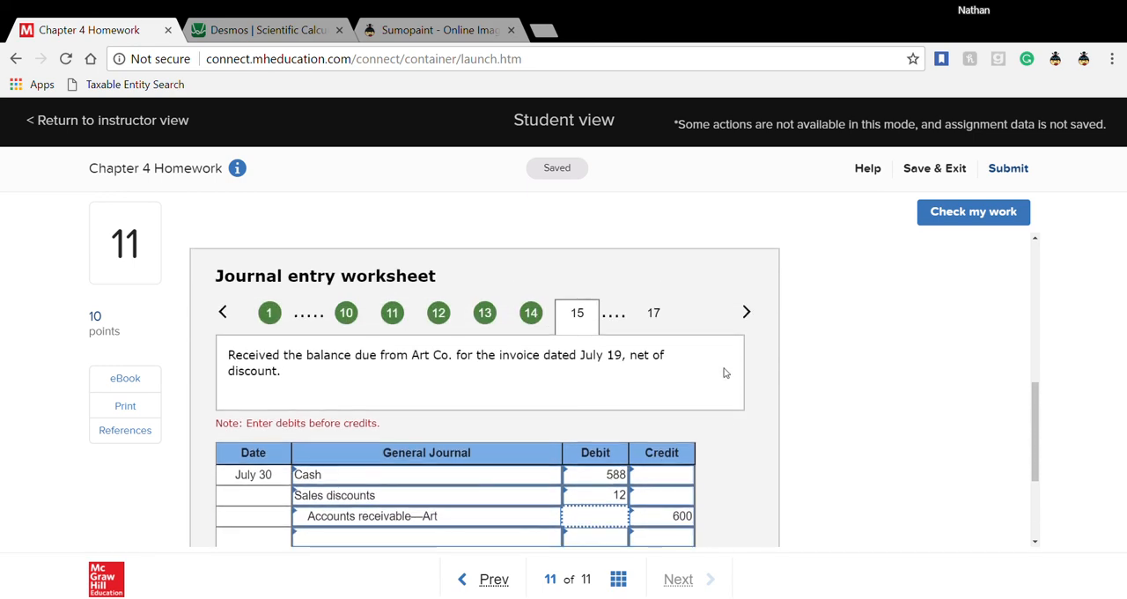
pyautogui.click(746, 314)
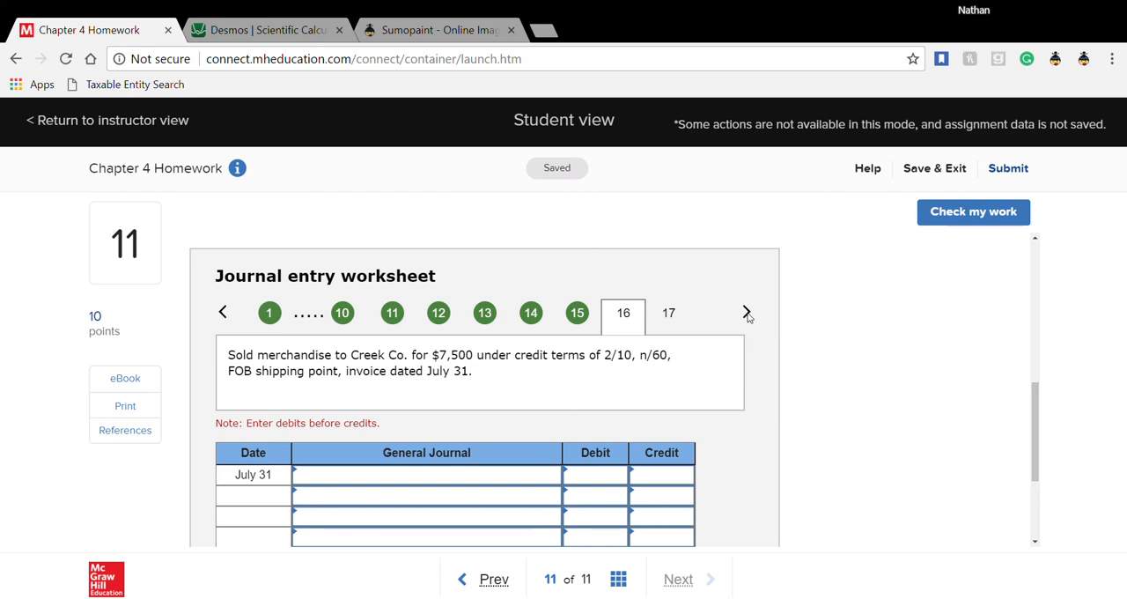
# - Set the first line of the July 31 entry to Accounts receivable—Creek
pyautogui.click(534, 484)
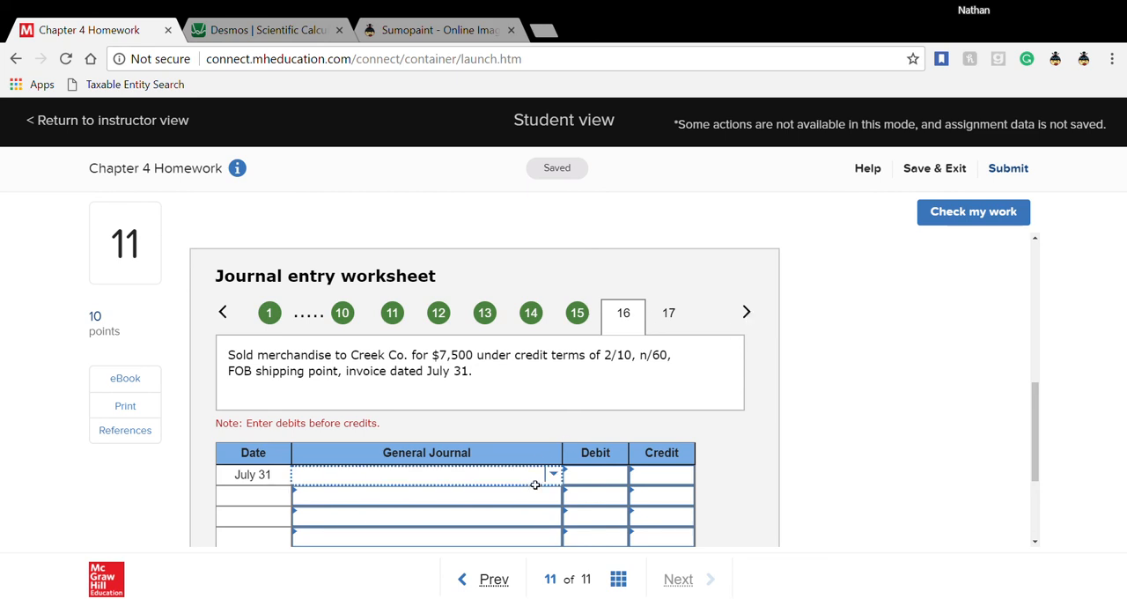
pyautogui.write('acc')
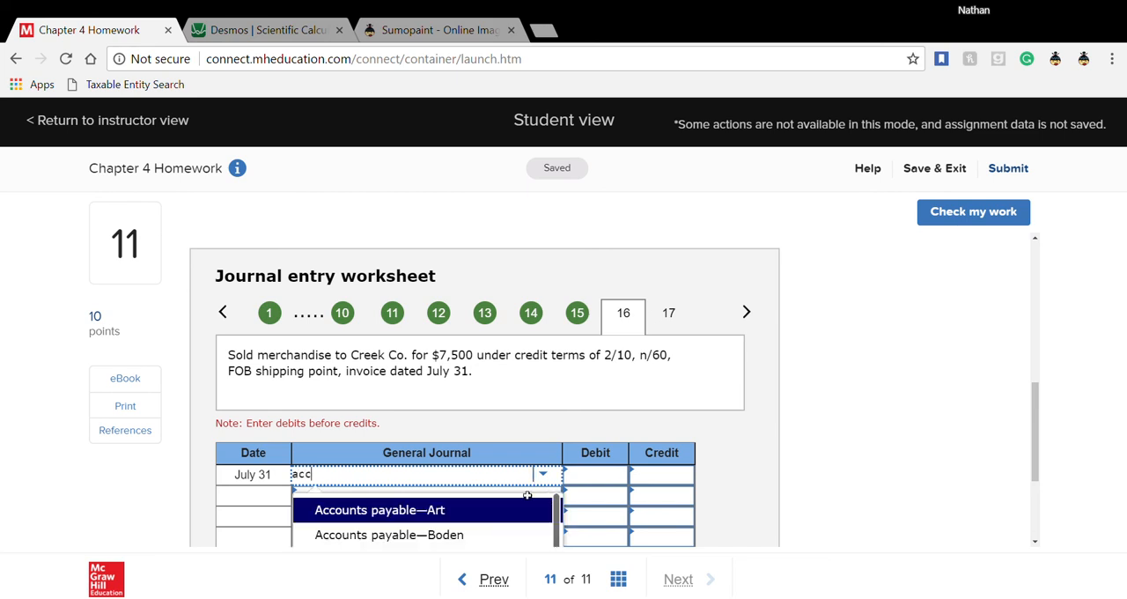
pyautogui.scroll(-3, 440, 525)
pyautogui.scroll(-1, 435, 526)
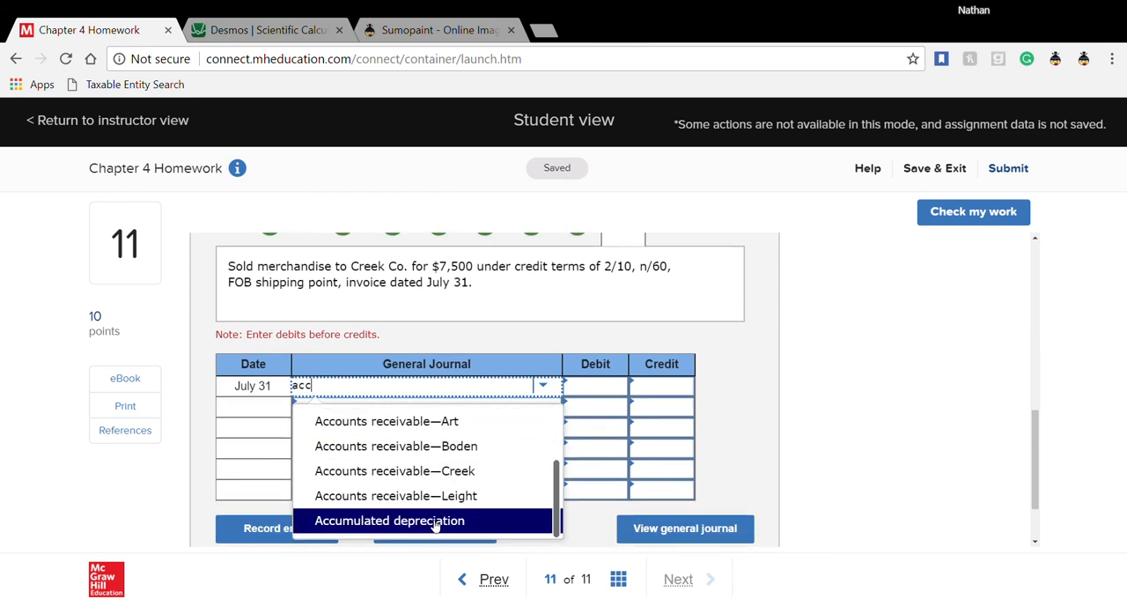
pyautogui.click(434, 471)
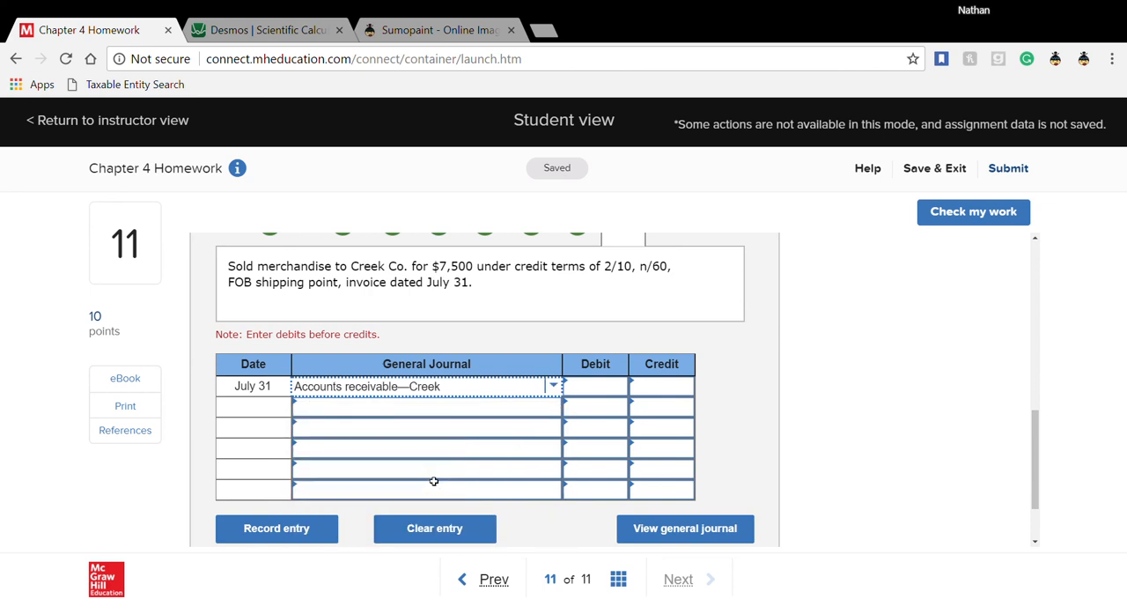
# - Complete the July 31 Creek Co. sale entry with a 7,500 debit to Accounts receivable—Creek and a 7,500 credit to Sales
pyautogui.click(599, 396)
pyautogui.write('7500')
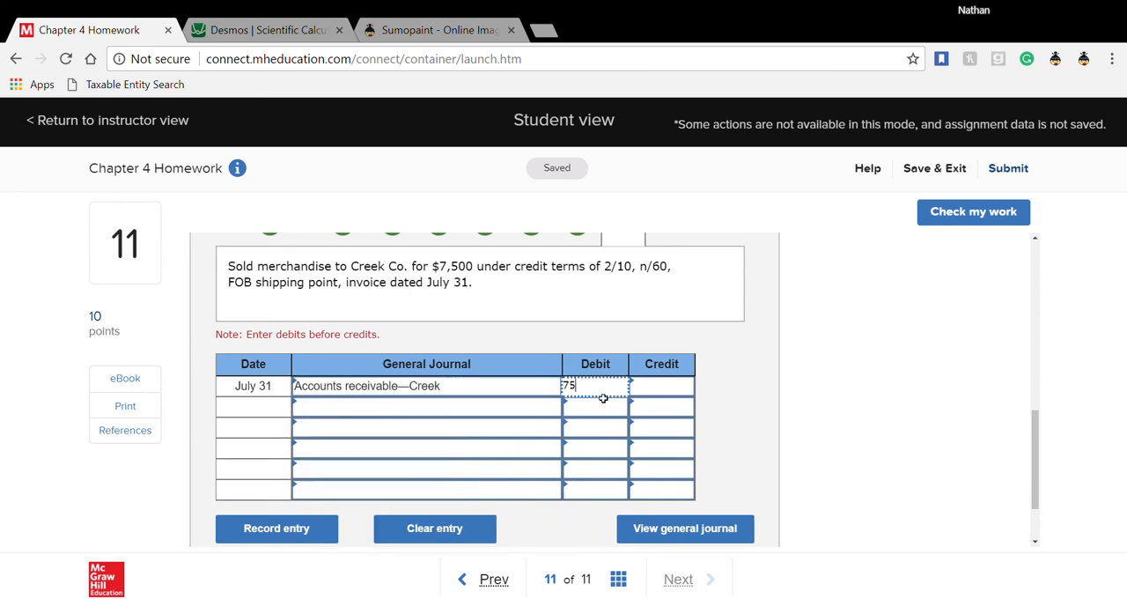
pyautogui.click(476, 413)
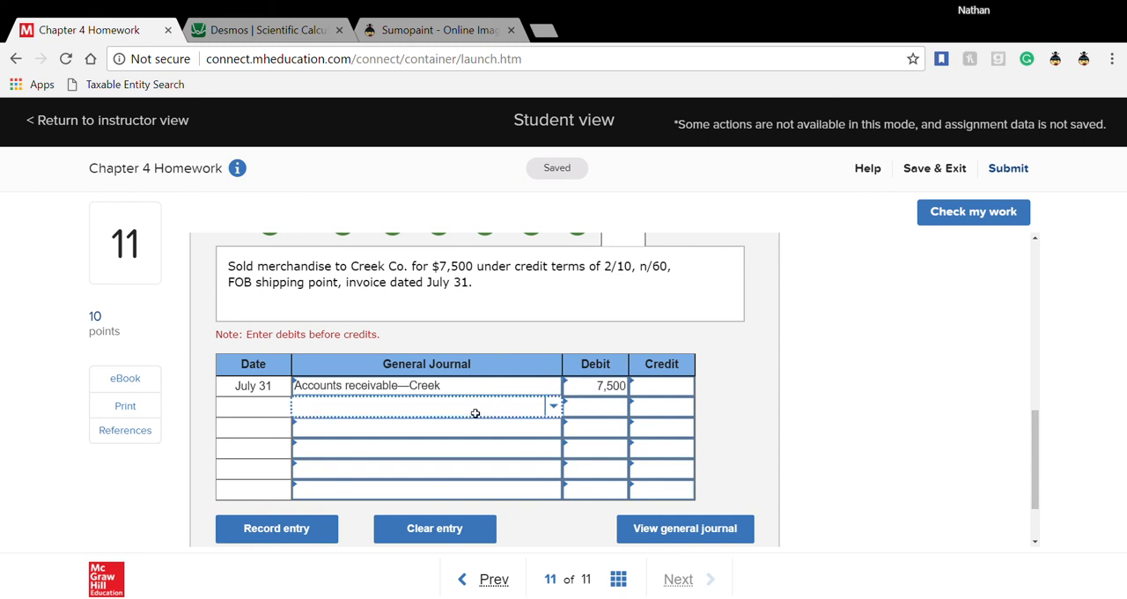
pyautogui.write('sa')
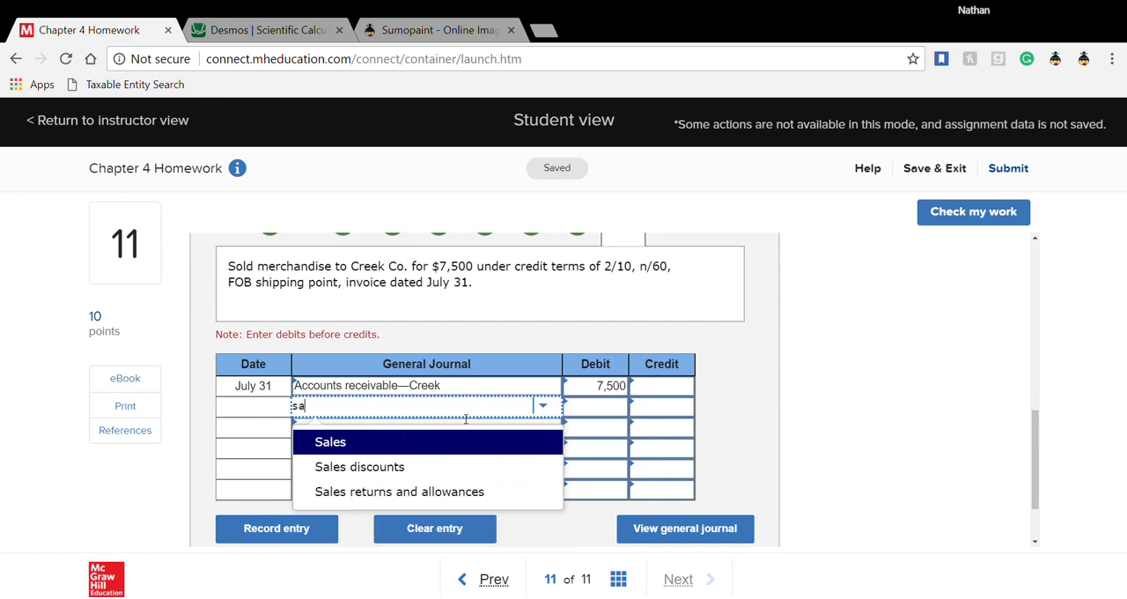
pyautogui.click(465, 452)
pyautogui.click(653, 415)
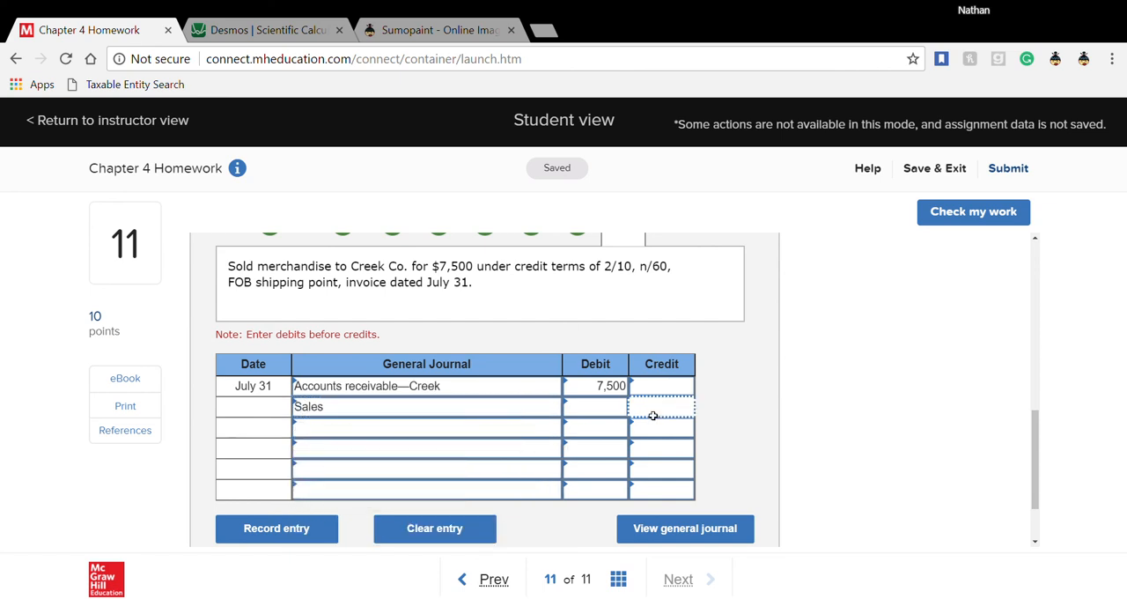
pyautogui.write('7500')
pyautogui.click(698, 428)
# - Open entry 17 for the cost of merchandise sold and set its accounts to Cost of goods sold and Merchandise inventory
pyautogui.scroll(2, 697, 428)
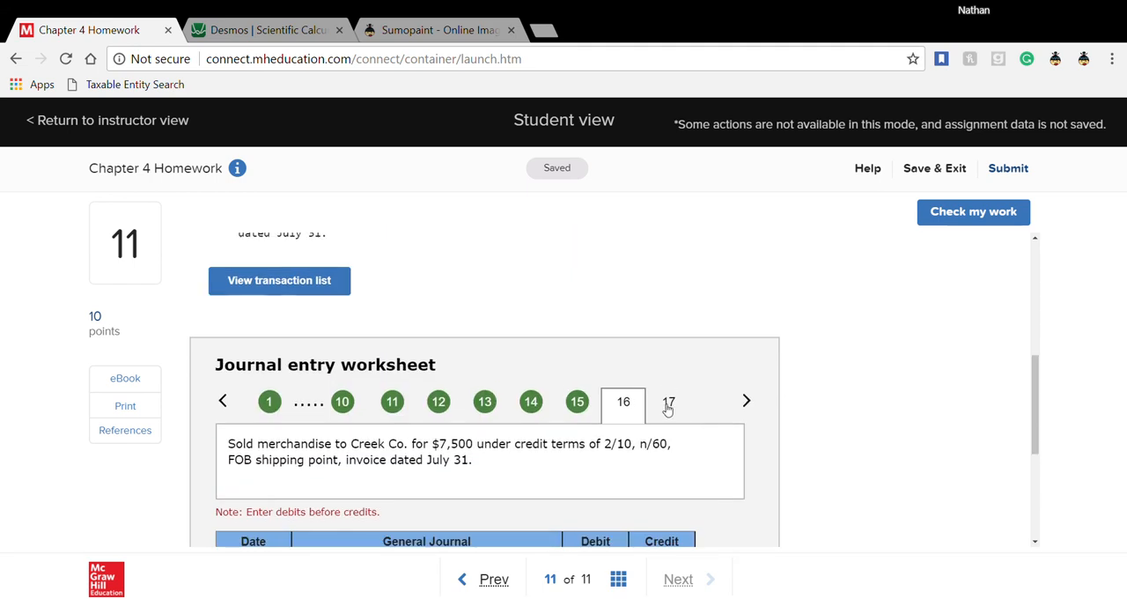
pyautogui.click(669, 407)
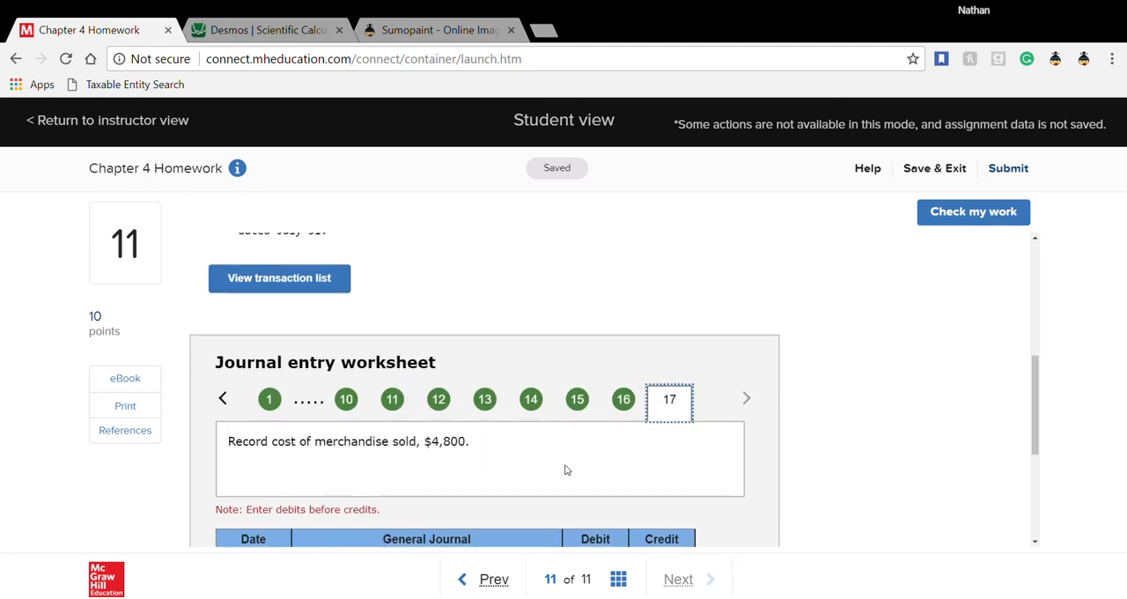
pyautogui.scroll(-2, 566, 470)
pyautogui.click(528, 394)
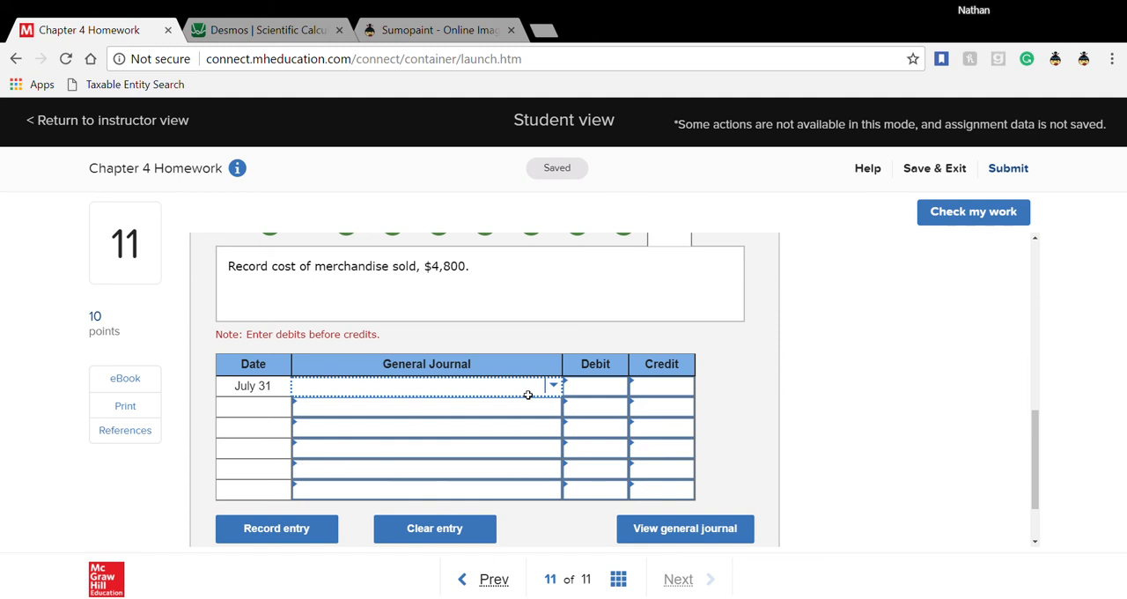
pyautogui.write('cost')
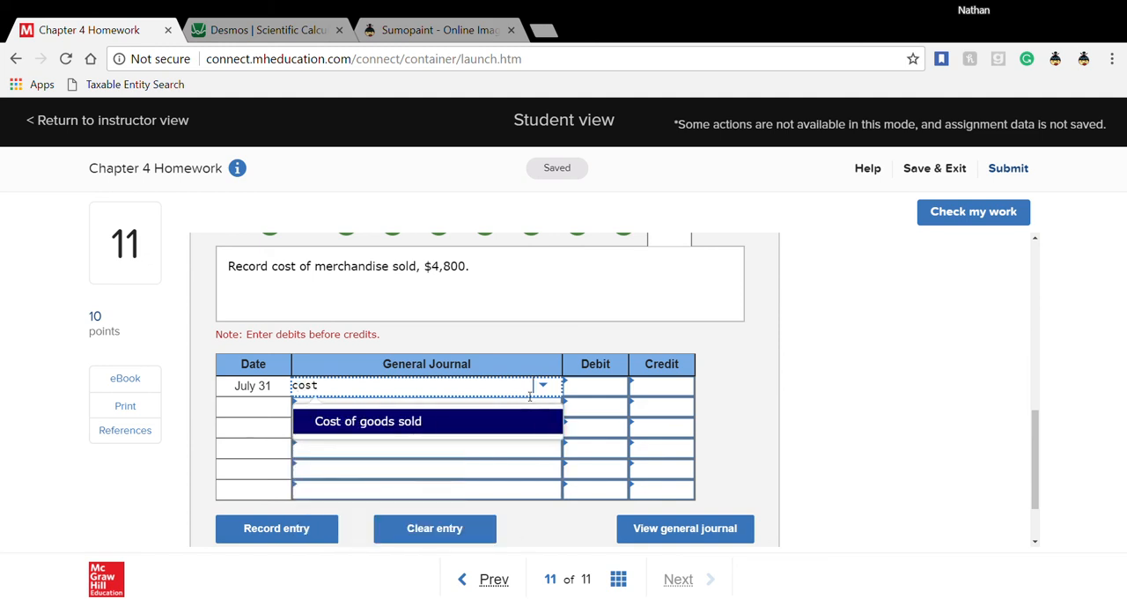
pyautogui.click(485, 427)
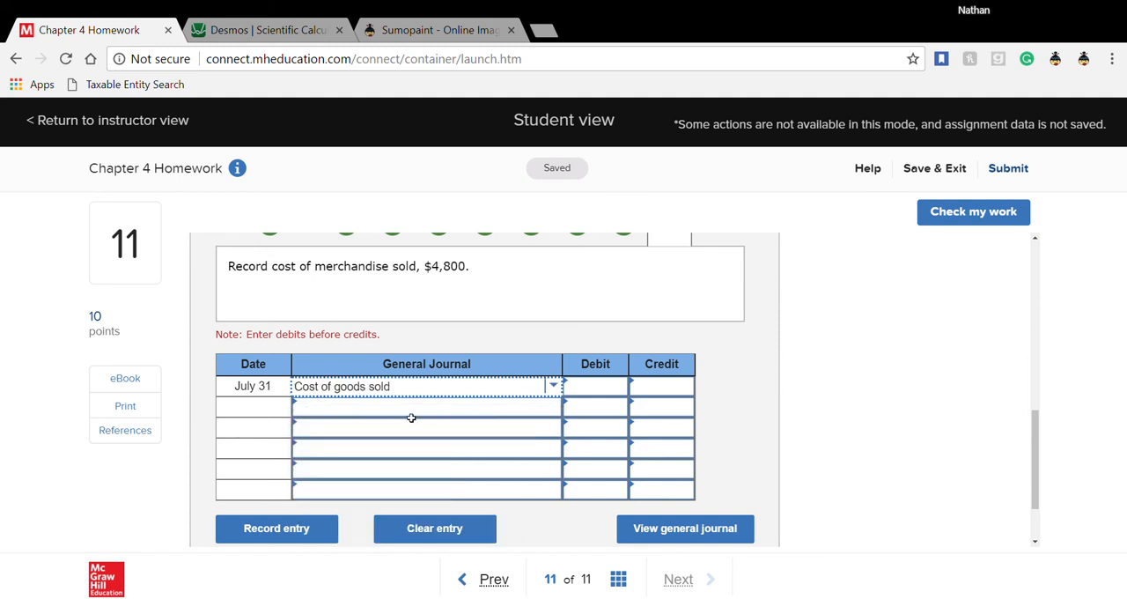
pyautogui.click(412, 417)
pyautogui.write('mer')
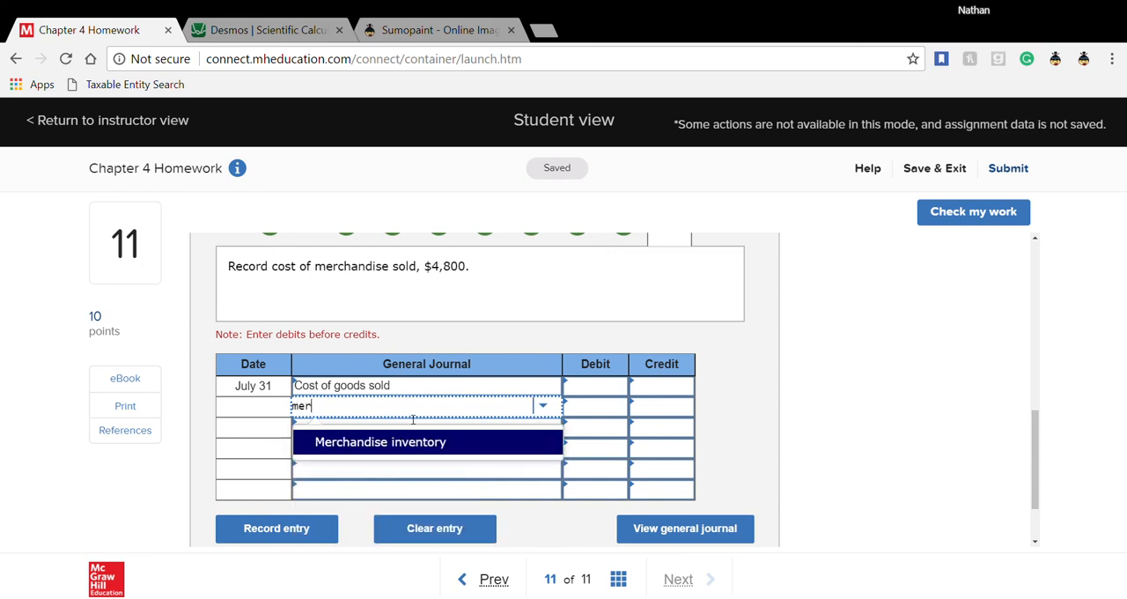
pyautogui.click(423, 441)
# - Enter a 4,800 debit for Cost of goods sold and a 4,800 credit for Merchandise inventory in entry 17
pyautogui.click(610, 395)
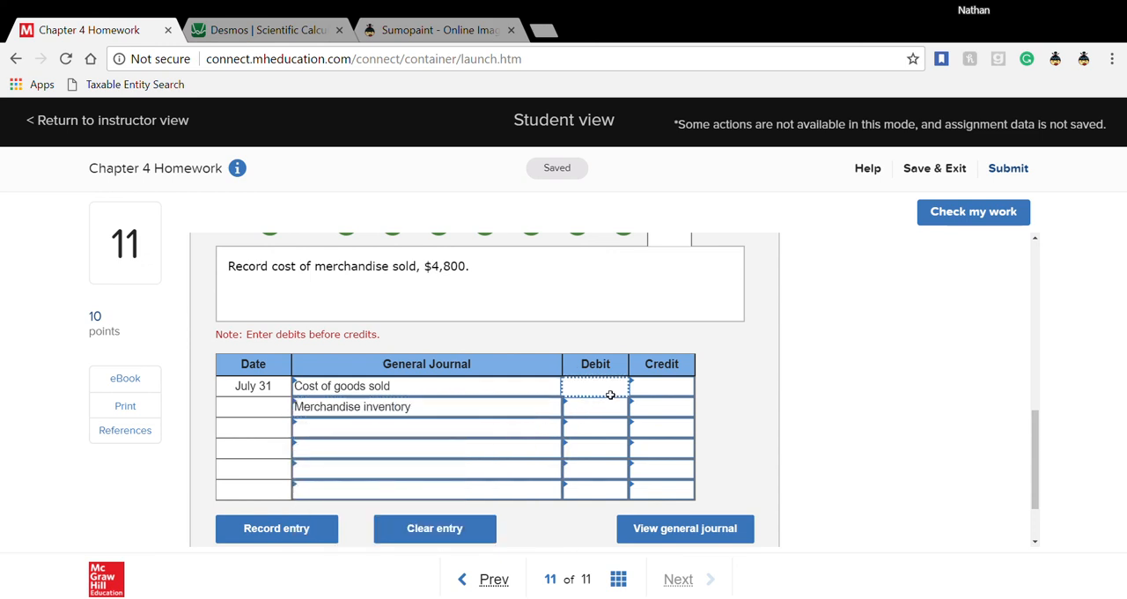
pyautogui.write('4800')
pyautogui.click(681, 414)
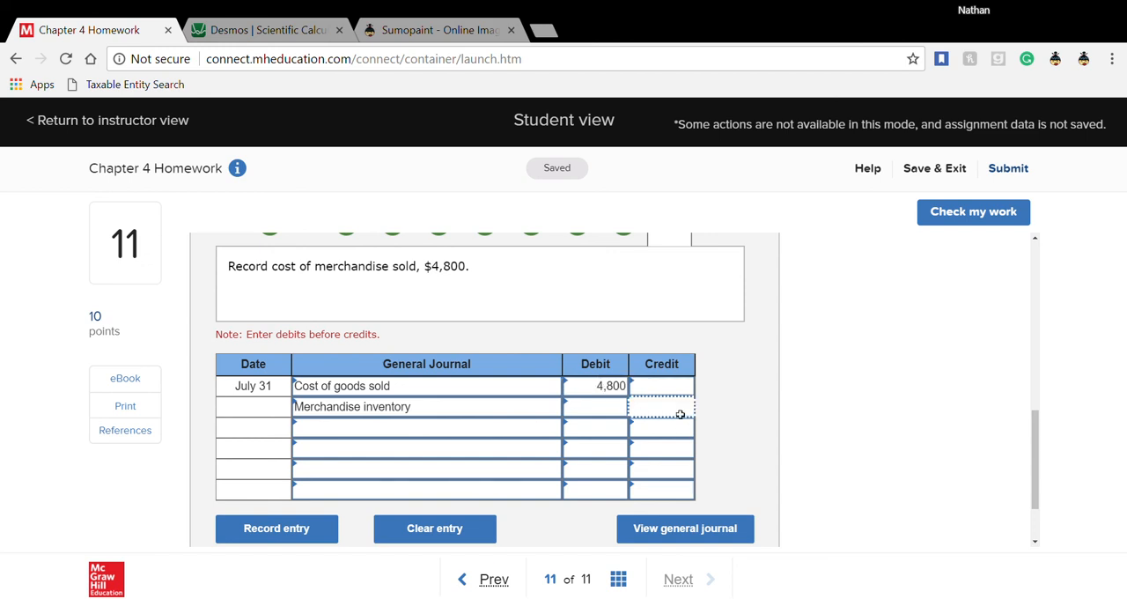
pyautogui.write('4800')
pyautogui.click(755, 437)
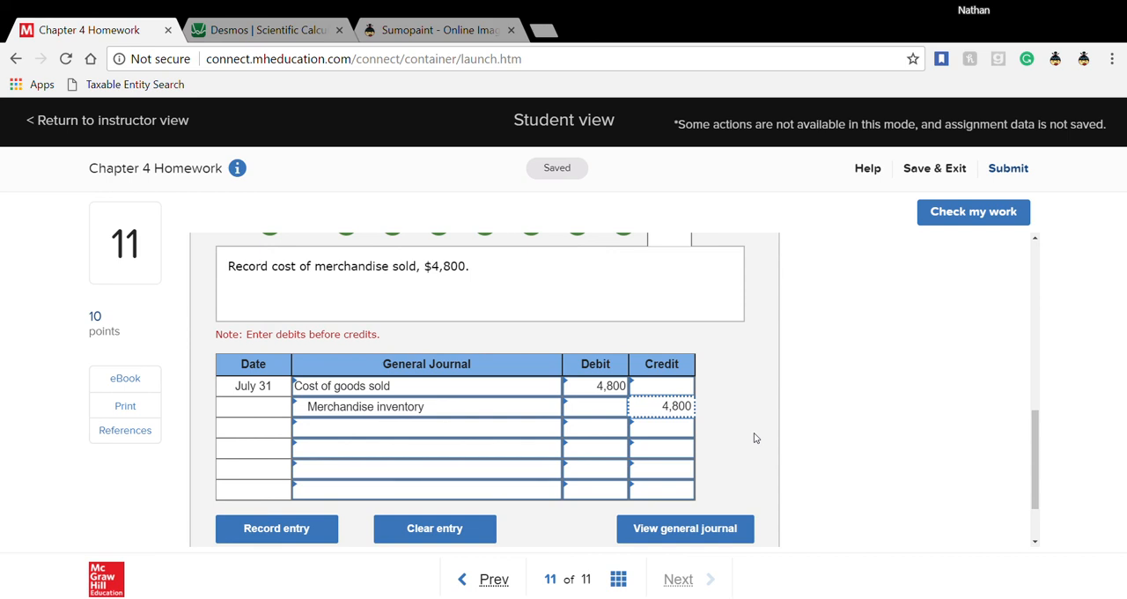
# - Check the work on question 11, dismiss the save error, and review the marking of all 17 journal entries
pyautogui.click(959, 224)
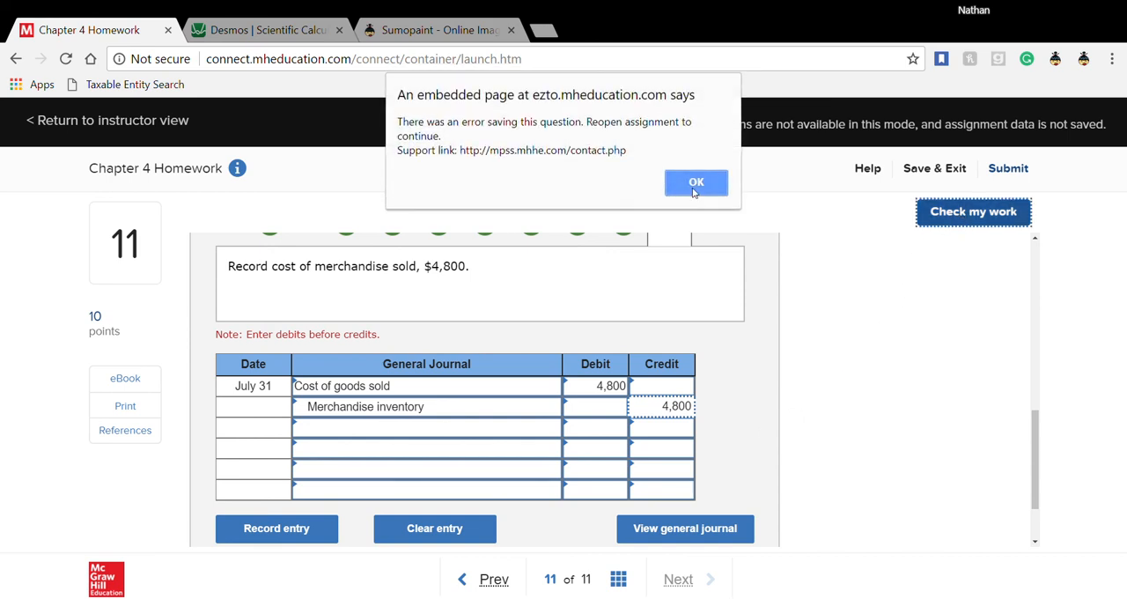
pyautogui.click(696, 183)
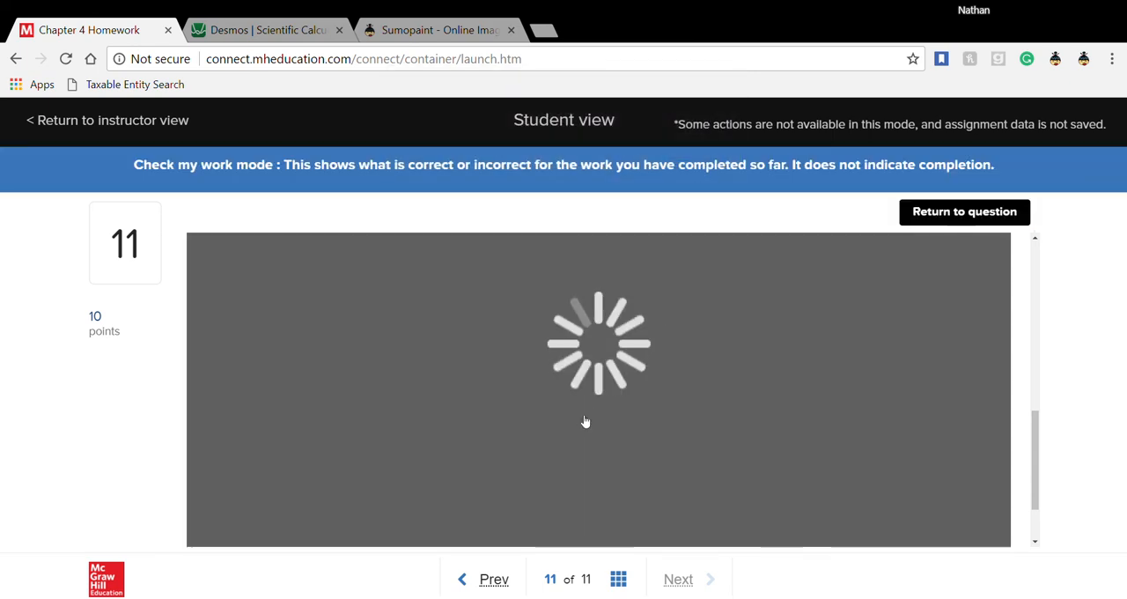
pyautogui.scroll(1, 585, 421)
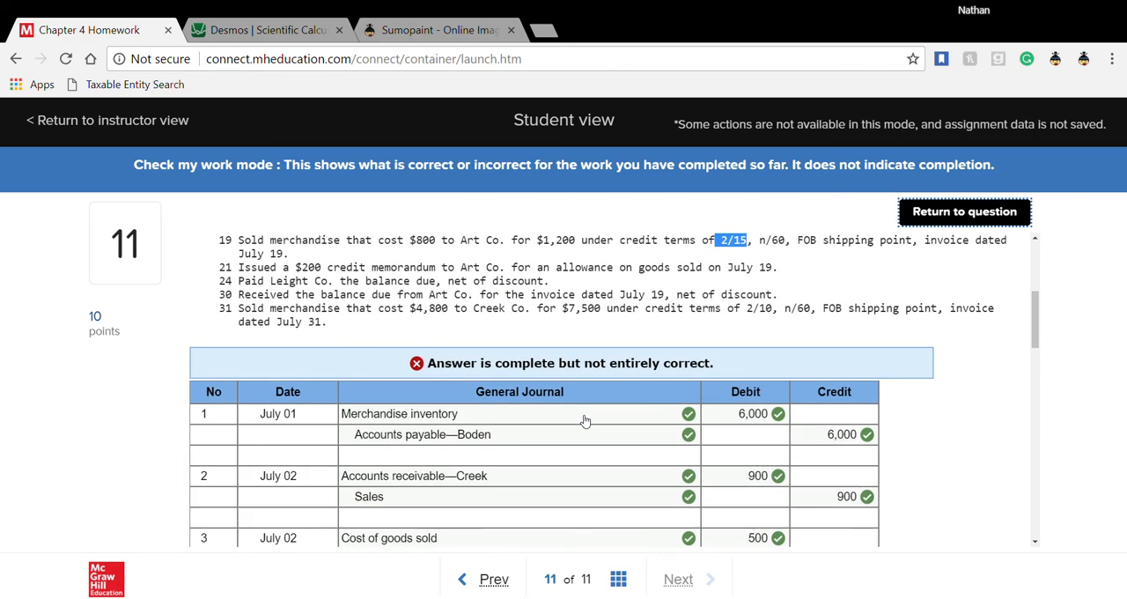
pyautogui.scroll(-5, 586, 421)
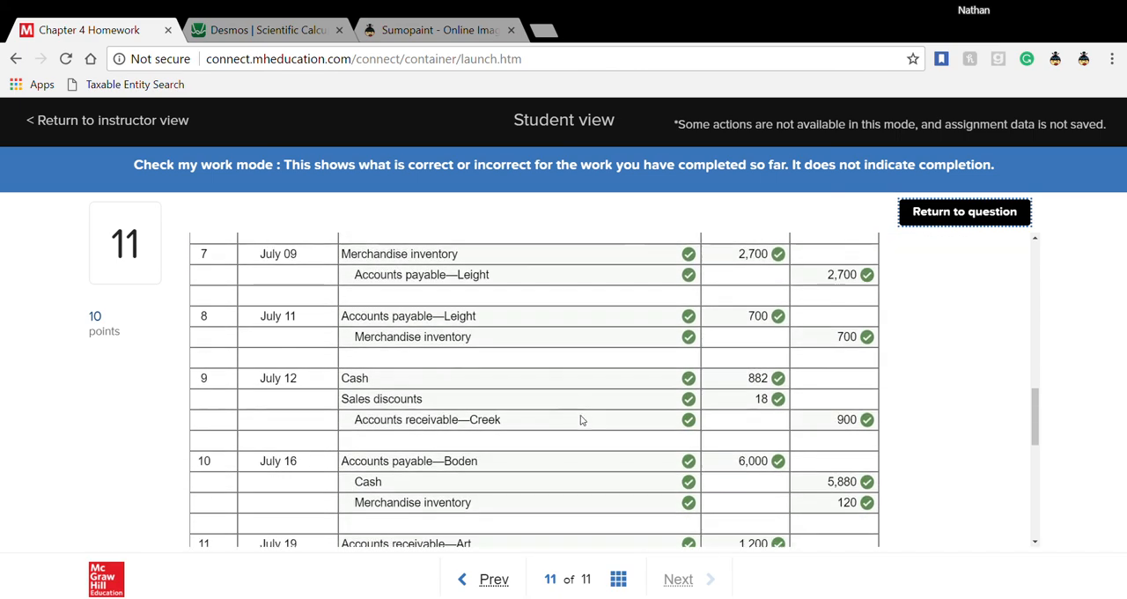
pyautogui.scroll(4, 586, 421)
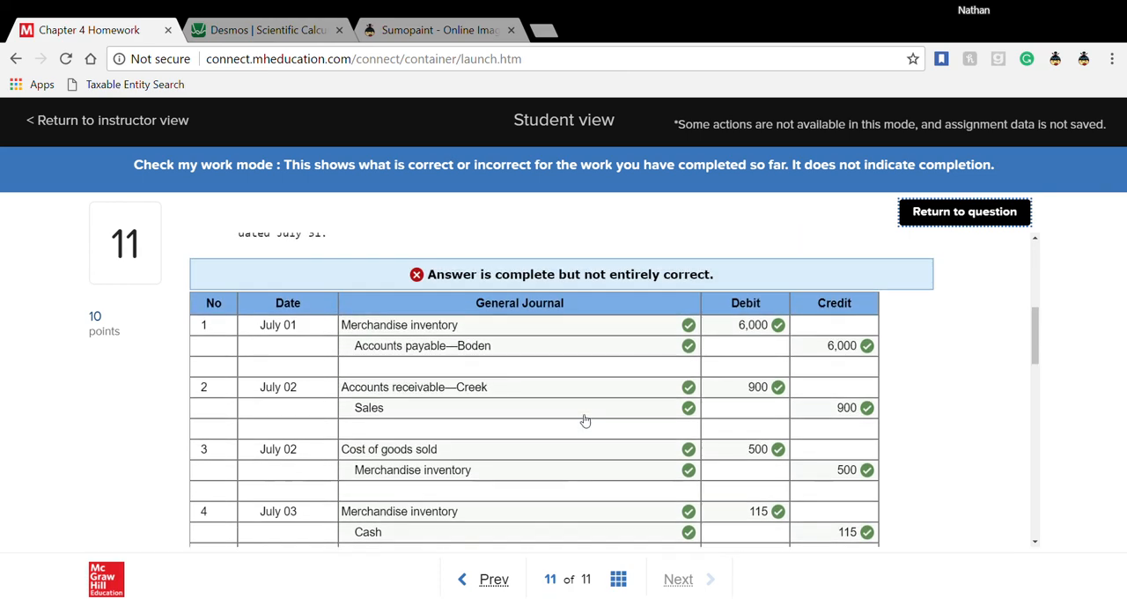
pyautogui.scroll(-5, 586, 421)
pyautogui.scroll(-6, 586, 421)
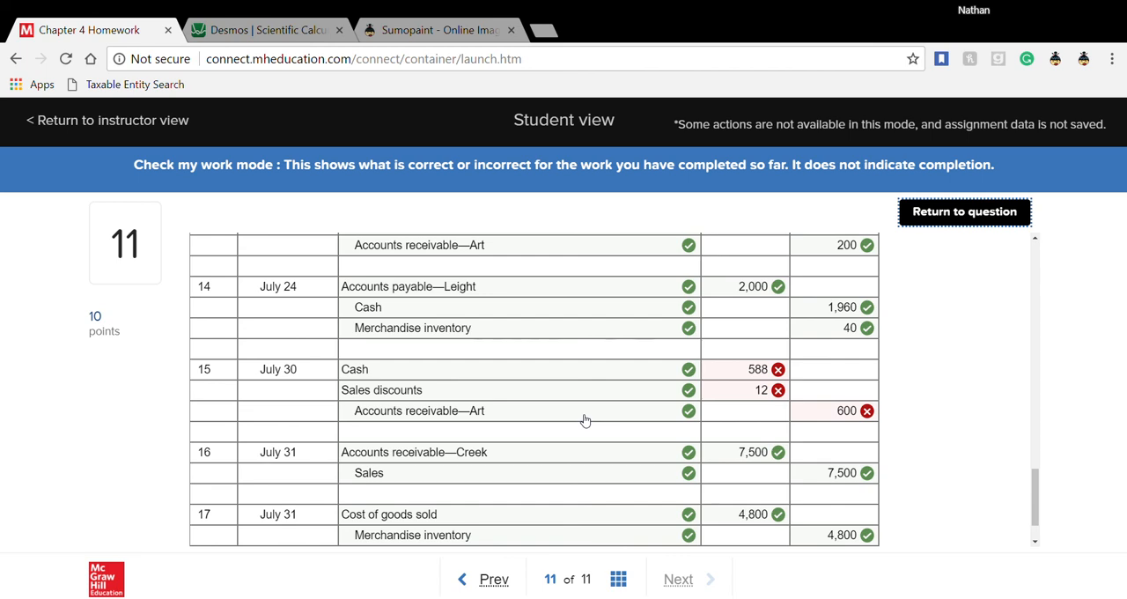
pyautogui.scroll(-1, 585, 420)
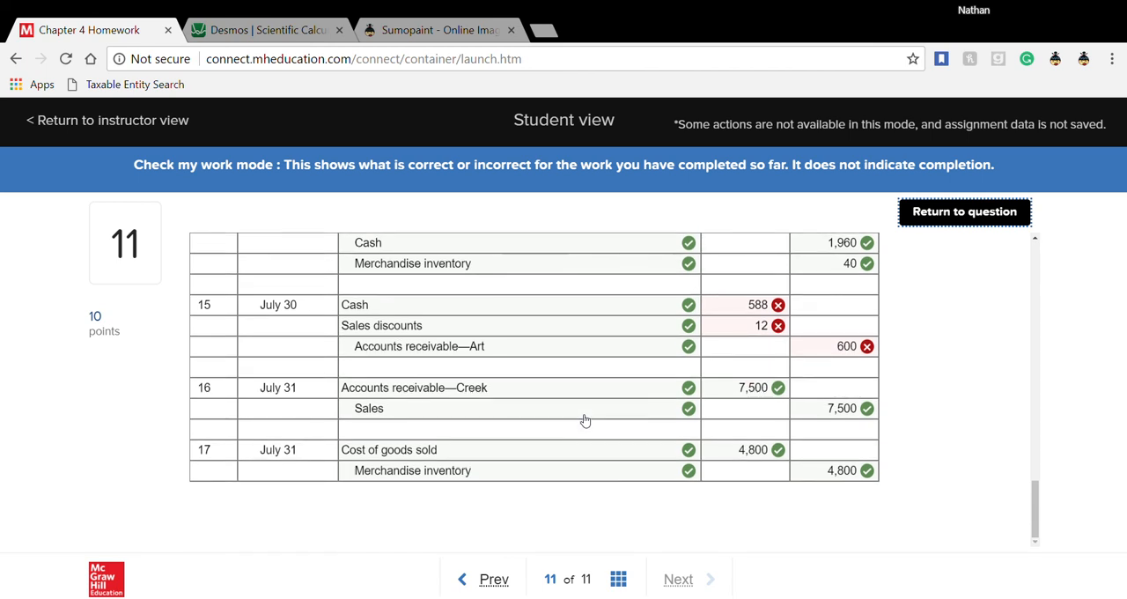
# - Return to question 11 and close the general journal view to get back to the journal entry worksheet
pyautogui.click(965, 211)
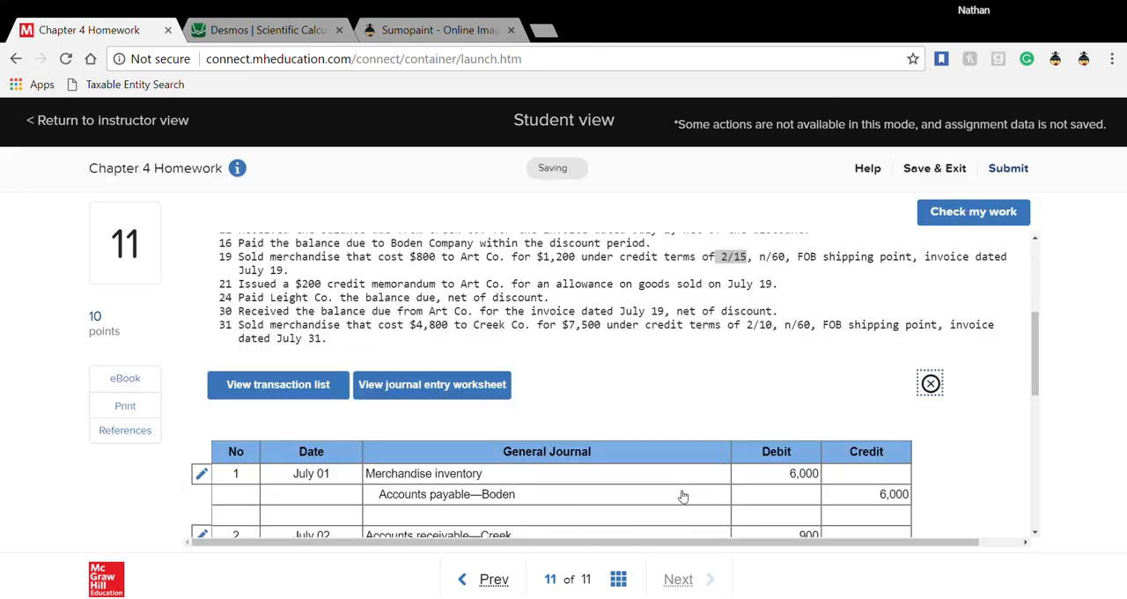
pyautogui.scroll(-2, 682, 496)
pyautogui.scroll(-3, 683, 496)
pyautogui.scroll(6, 683, 495)
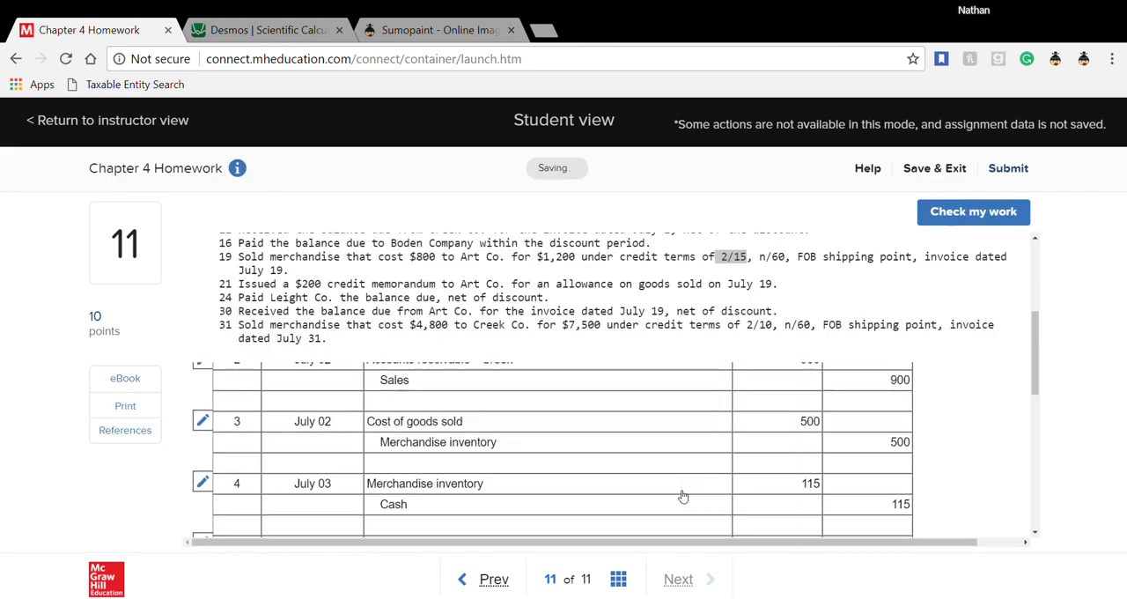
pyautogui.click(937, 385)
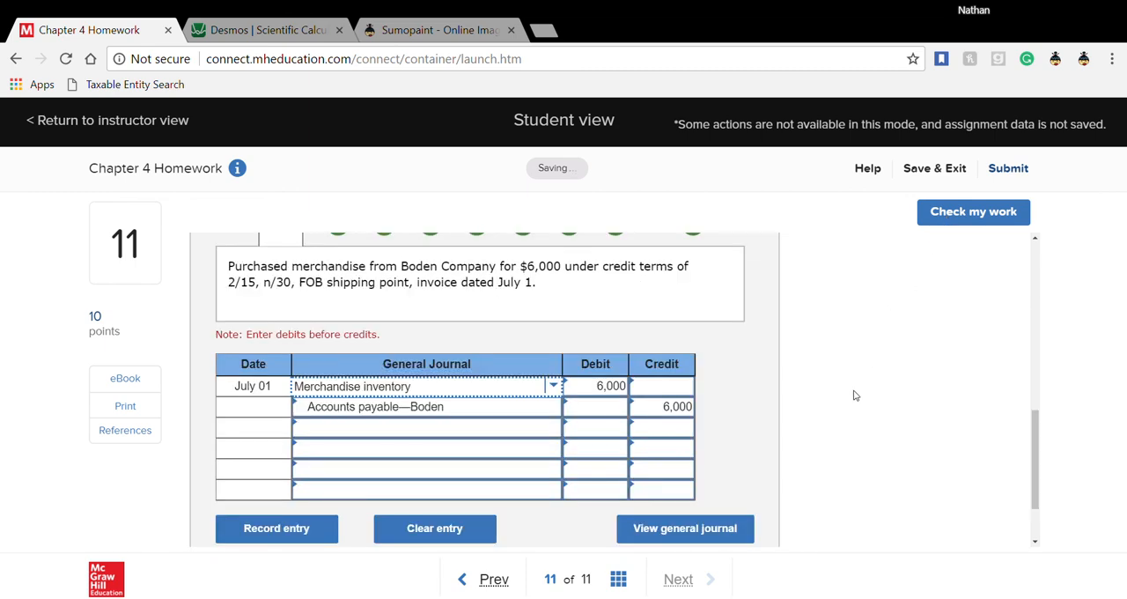
# - Go through the worksheet entries to entry 11, the July 19 sale to Art Co
pyautogui.scroll(2, 857, 396)
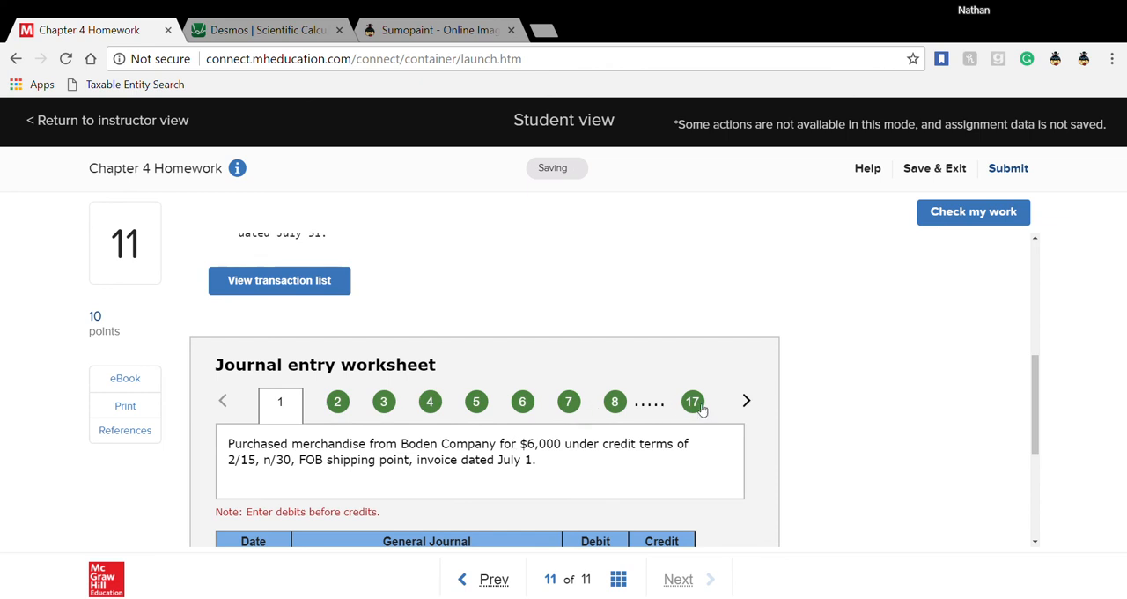
pyautogui.click(615, 403)
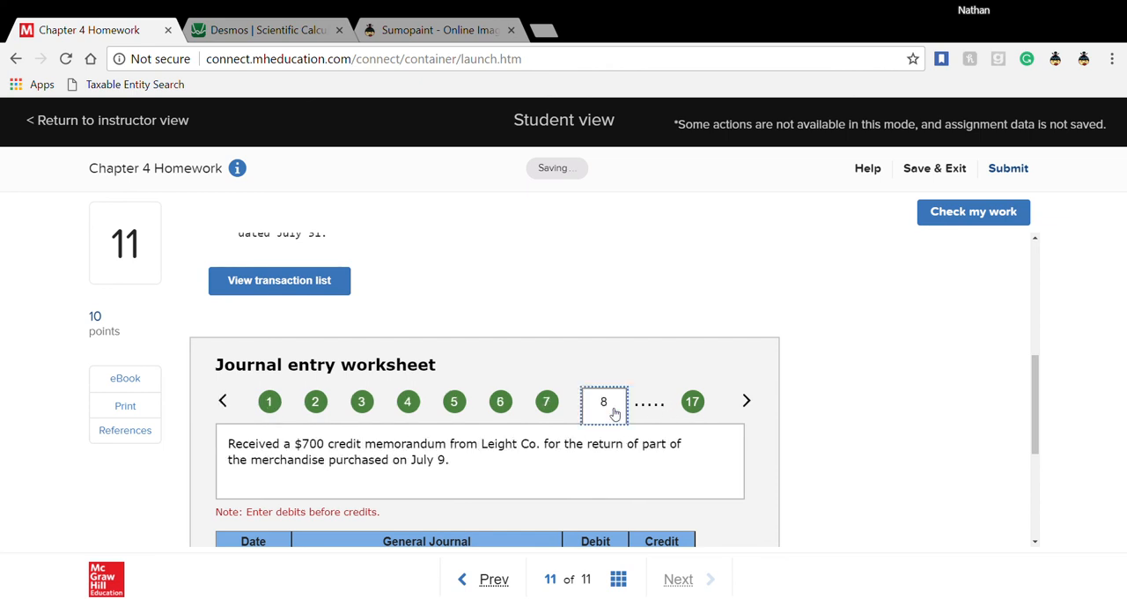
pyautogui.scroll(-1, 614, 455)
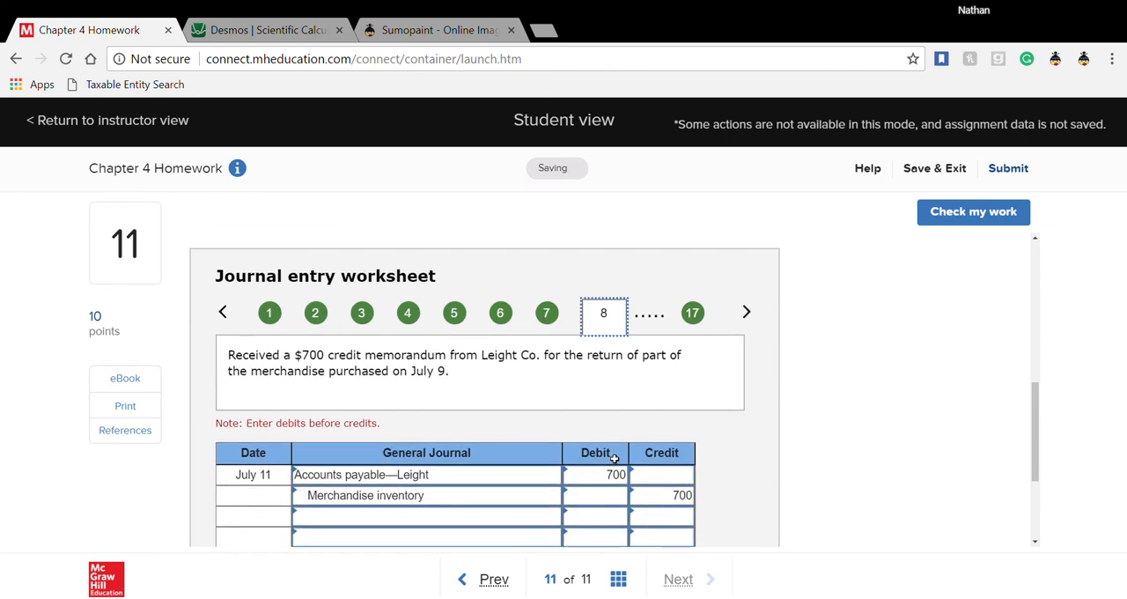
pyautogui.click(743, 313)
pyautogui.click(743, 312)
pyautogui.click(743, 313)
pyautogui.click(742, 312)
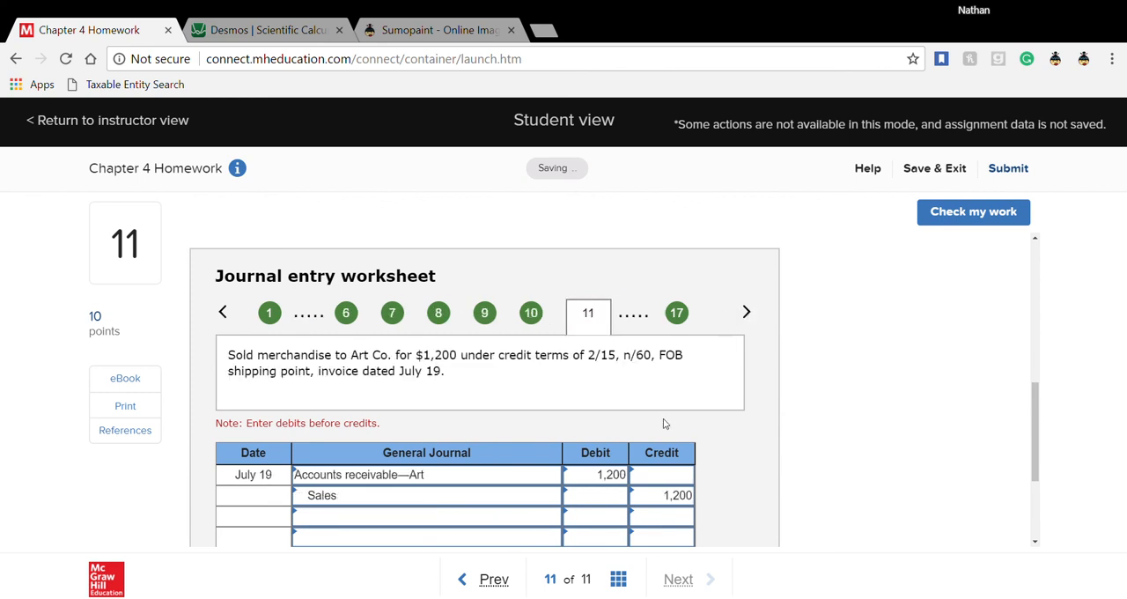
# - Highlight the $800 cost and the $1,200 selling price in the July 19 Art Co. transaction to compare them
pyautogui.scroll(4, 665, 424)
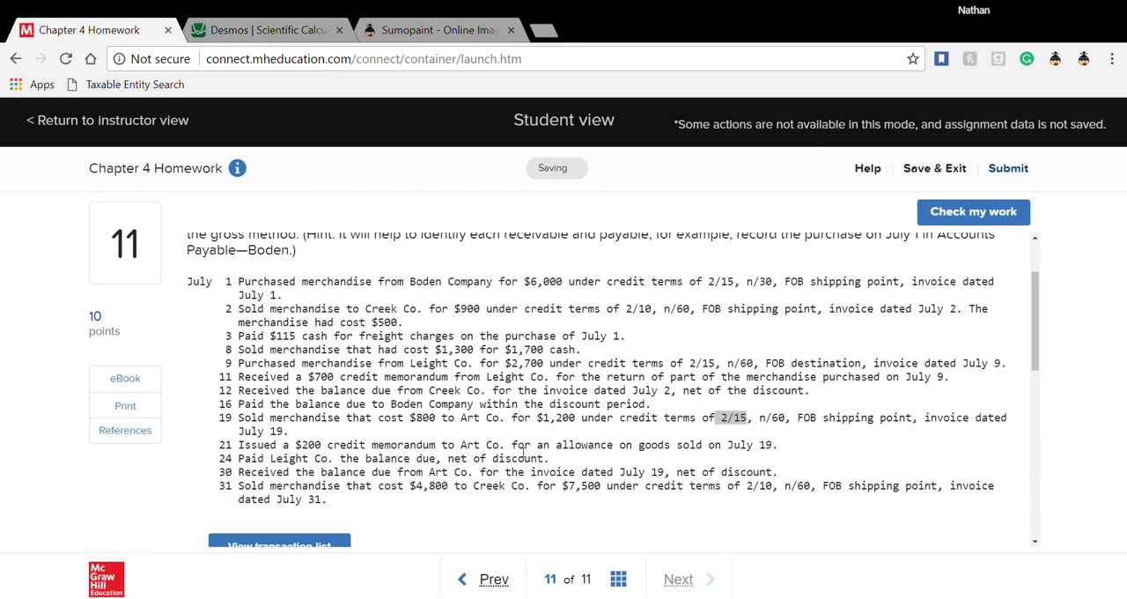
pyautogui.moveTo(410, 420); pyautogui.dragTo(437, 424)
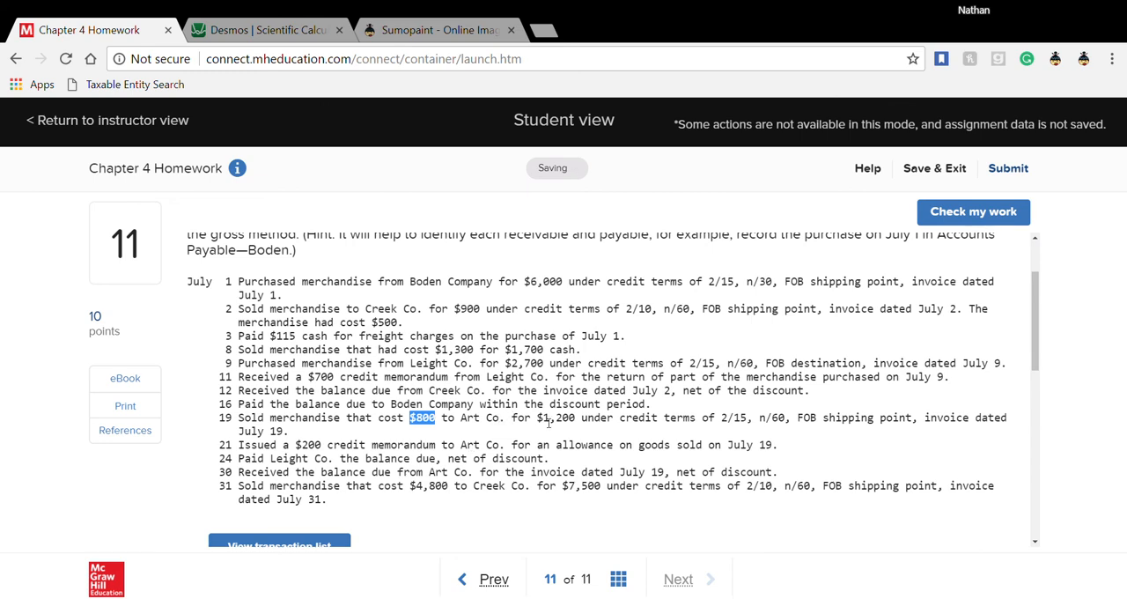
pyautogui.moveTo(539, 420); pyautogui.dragTo(576, 422)
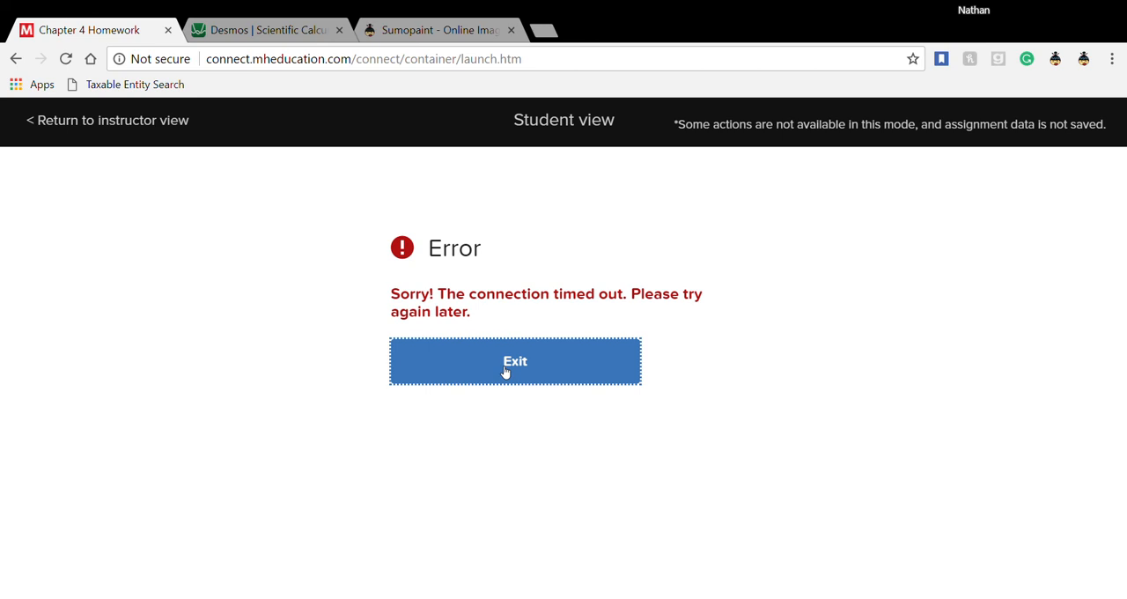
# - Exit the timed-out assignment and calculate 1200 − 200 in the Desmos calculator
pyautogui.click(506, 370)
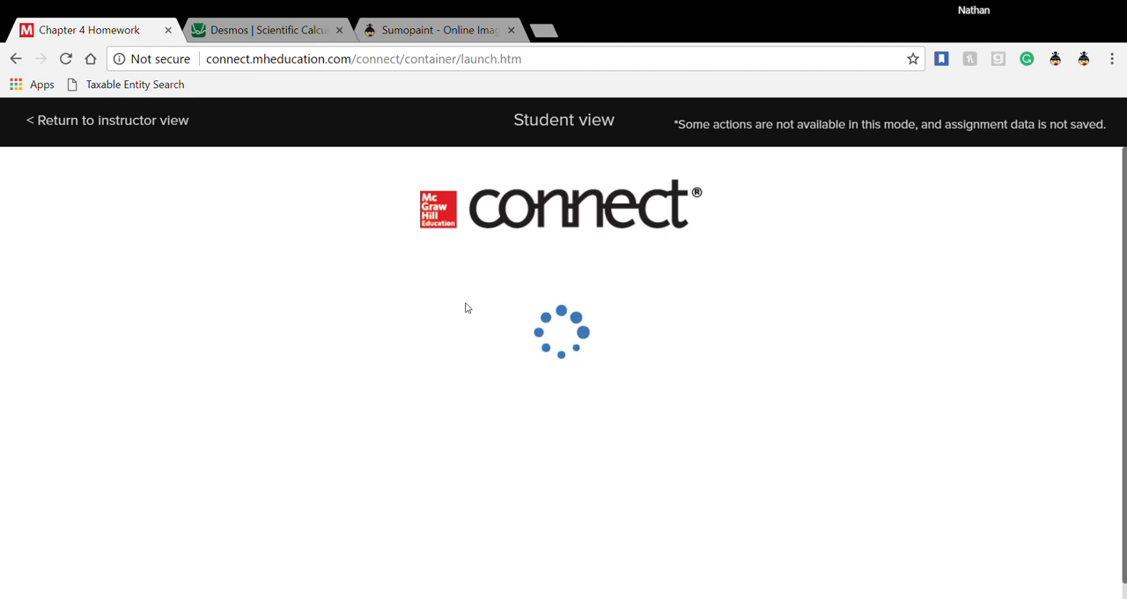
pyautogui.click(282, 31)
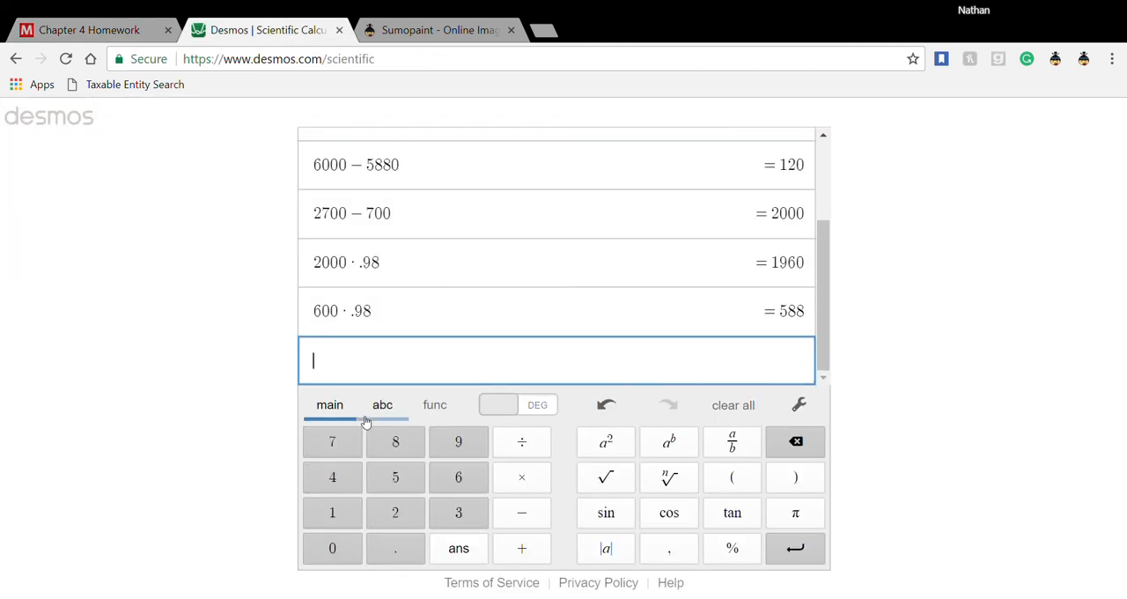
pyautogui.write('1200')
pyautogui.write('-200')
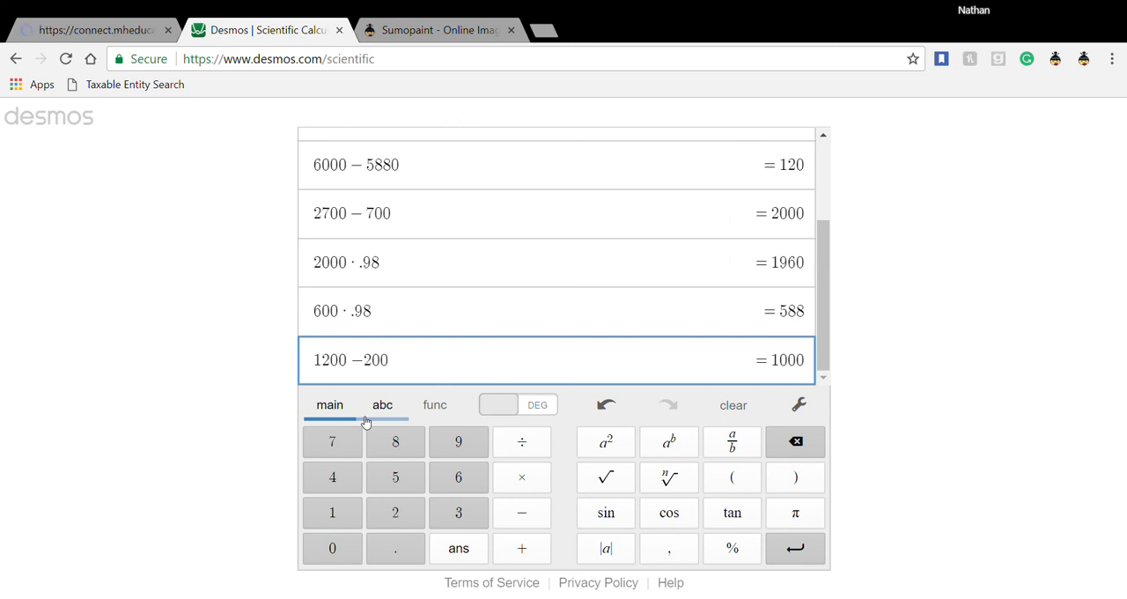
pyautogui.press('Return')
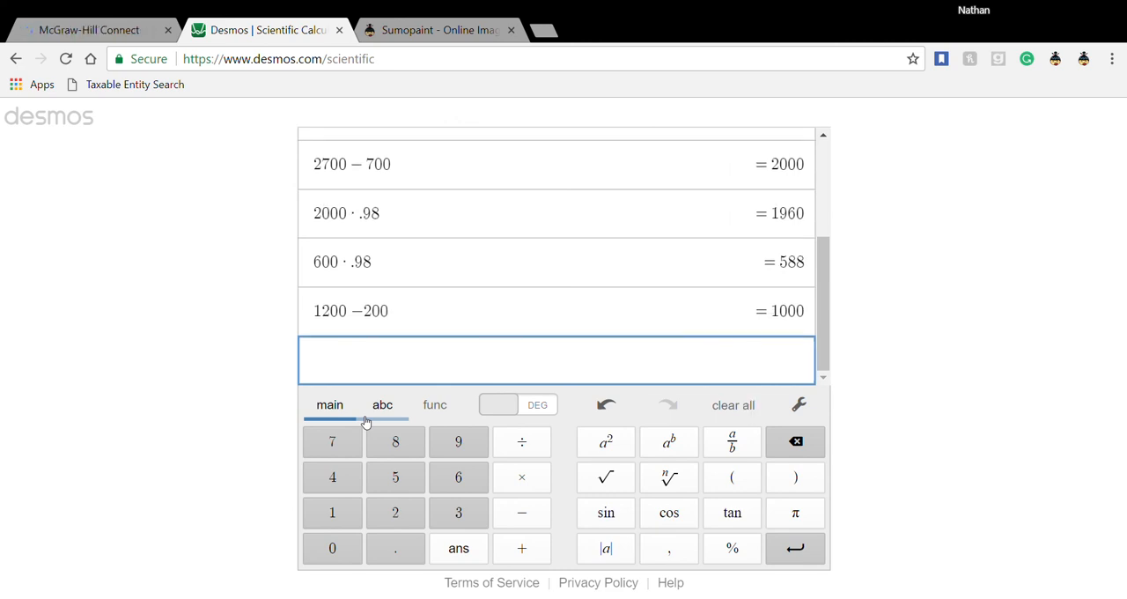
# - Calculate 1000 × .98 for the Art Co. balance net of the discount
pyautogui.write('1000')
pyautogui.write('*.9')
pyautogui.write('8')
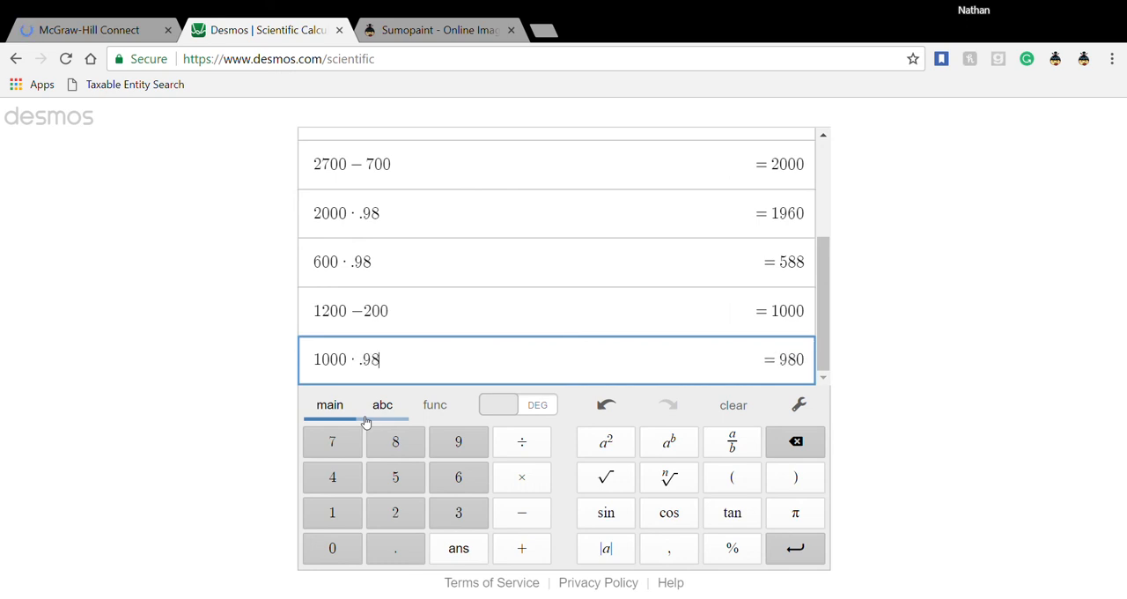
pyautogui.press('Return')
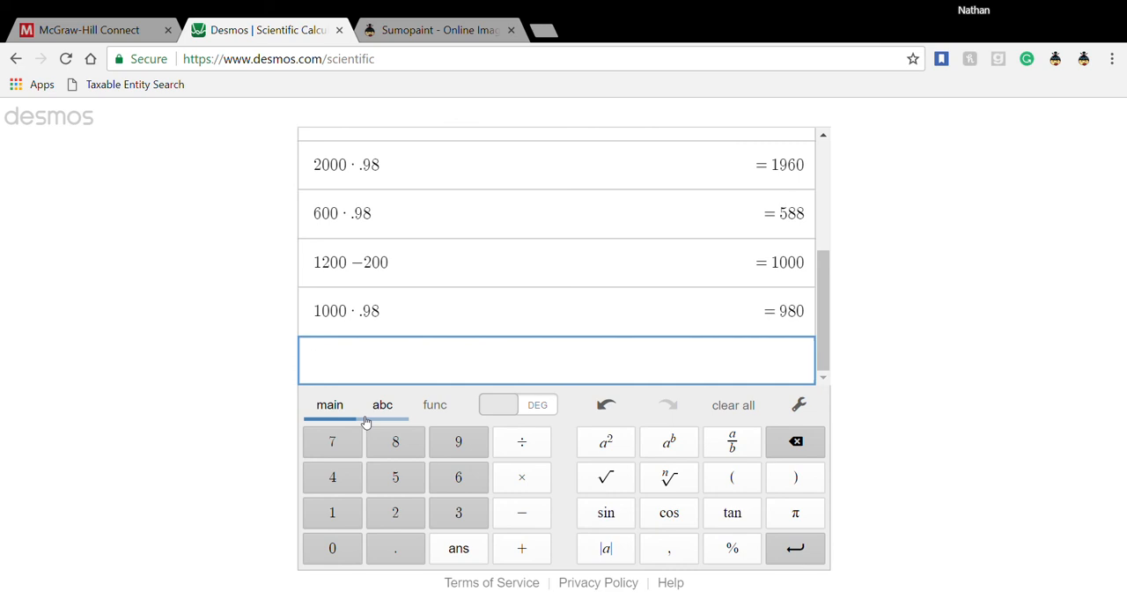
# - Calculate 1000 − 980 for the discount taken on the Art Co. receipt
pyautogui.write('1000')
pyautogui.write('-')
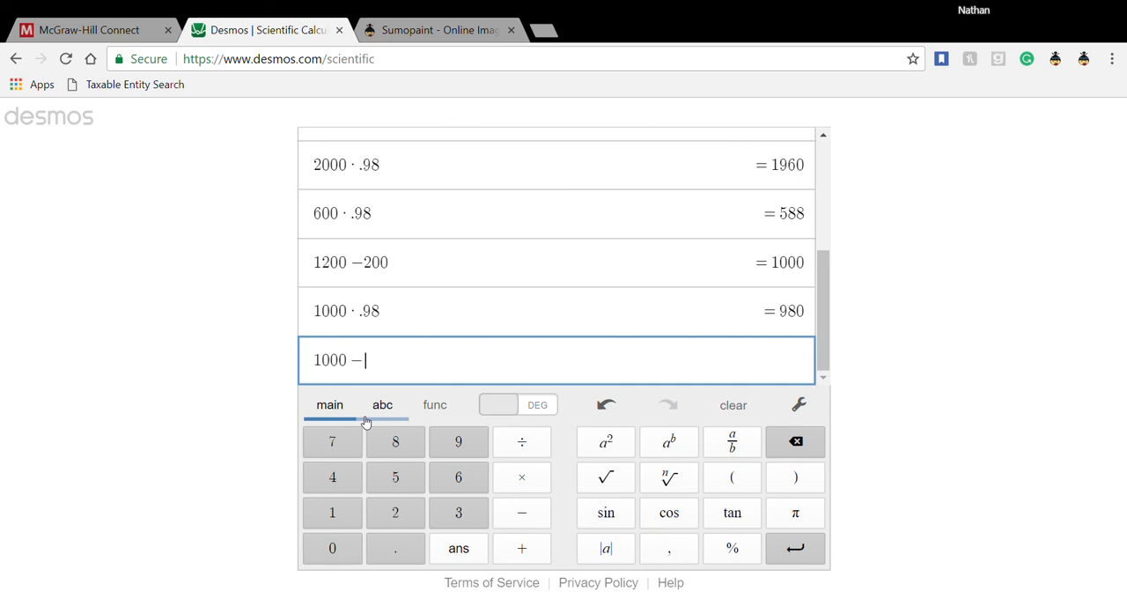
pyautogui.write('980')
pyautogui.press('Return')
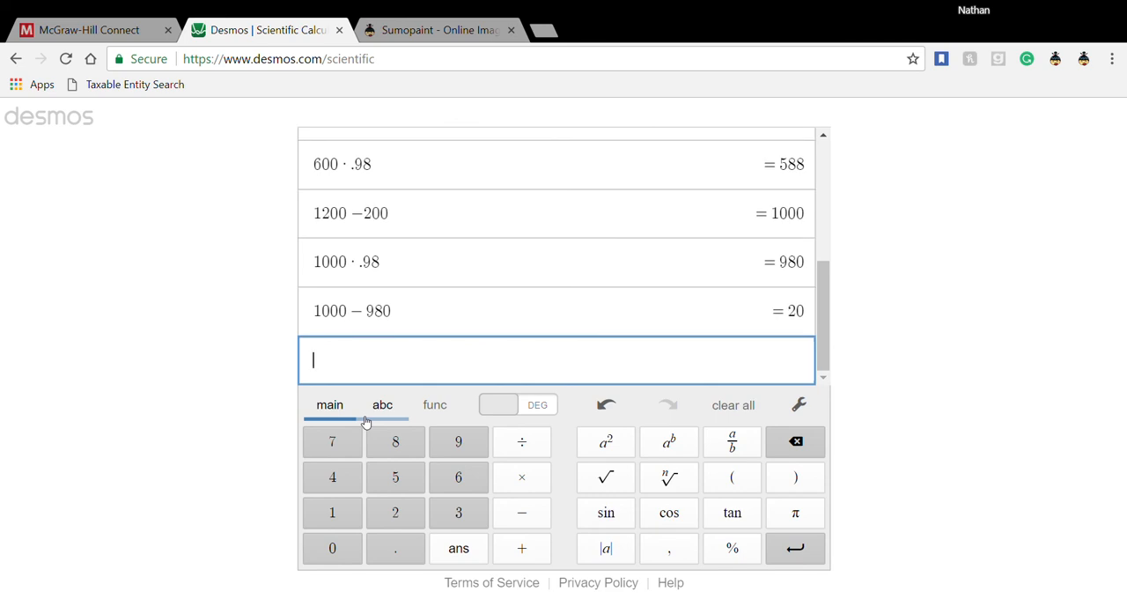
# - Switch to McGraw-Hill Connect and sign back in with the prefilled account credentials
pyautogui.click(124, 33)
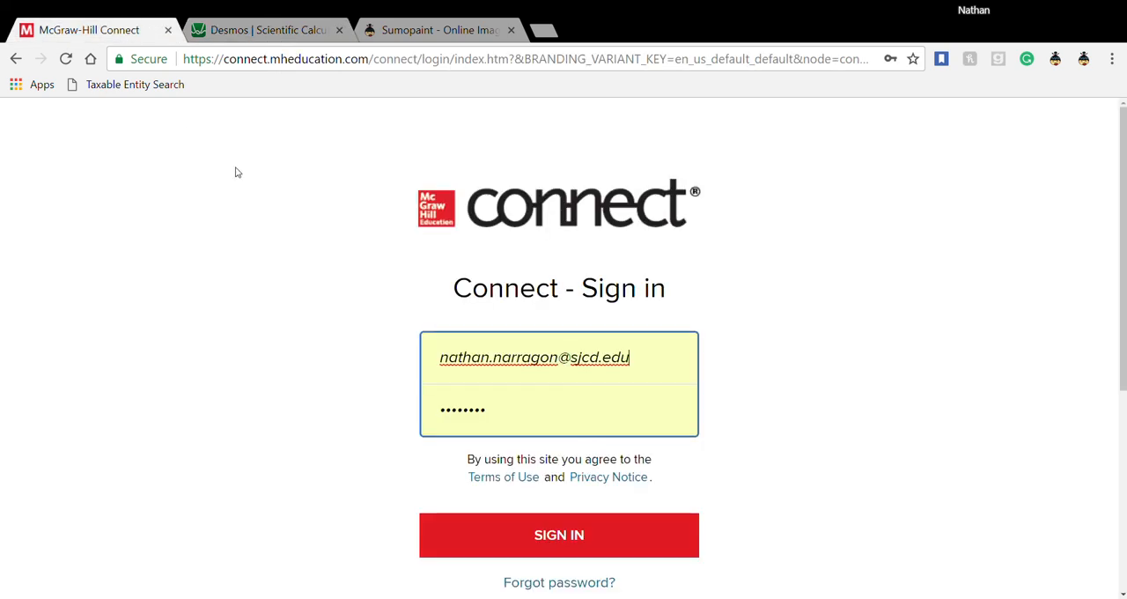
pyautogui.click(521, 535)
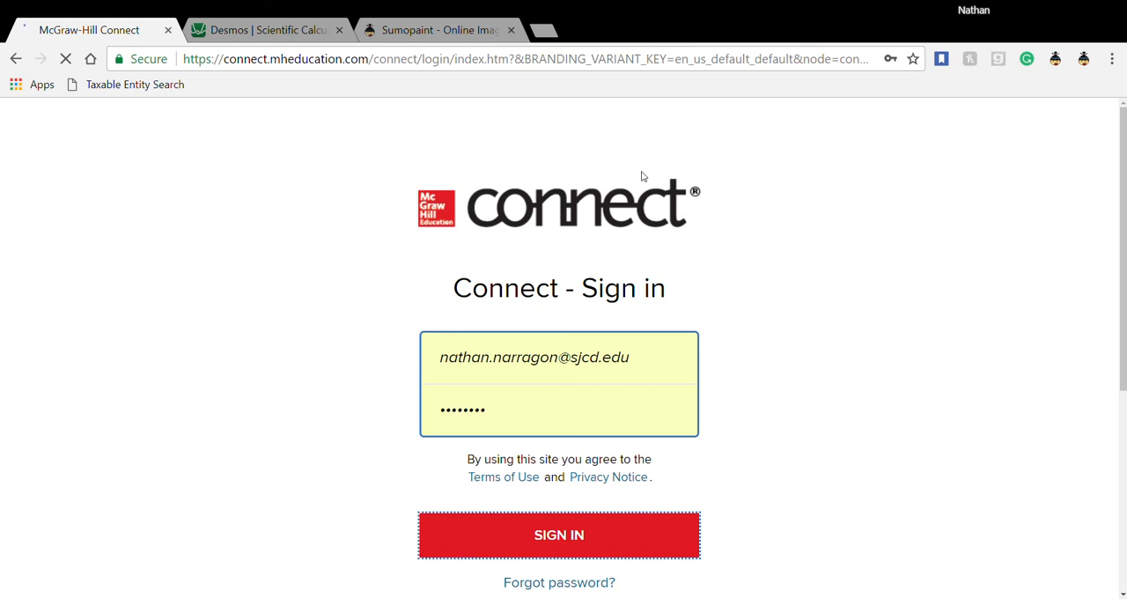
pyautogui.click(245, 31)
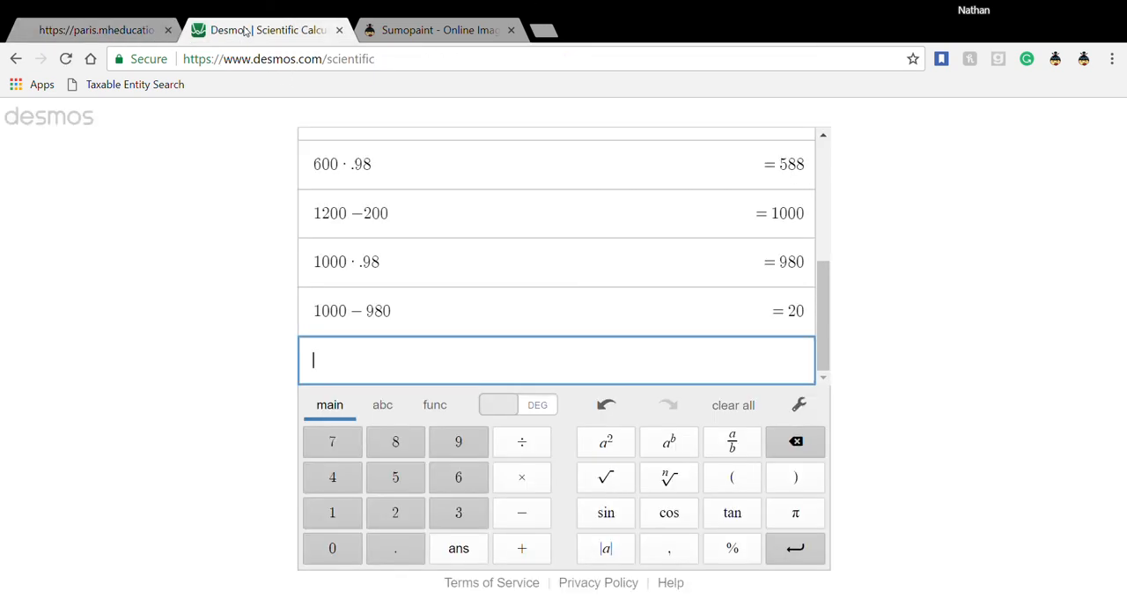
pyautogui.click(111, 31)
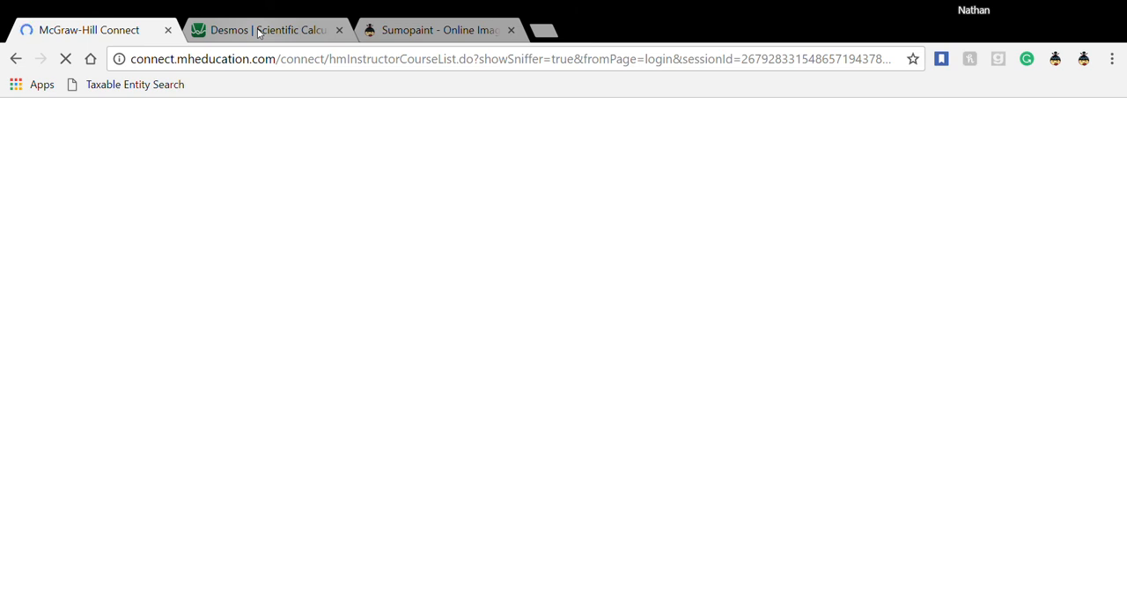
# - Review the Art Co. calculations in Desmos, checking the Connect course list in between
pyautogui.click(259, 31)
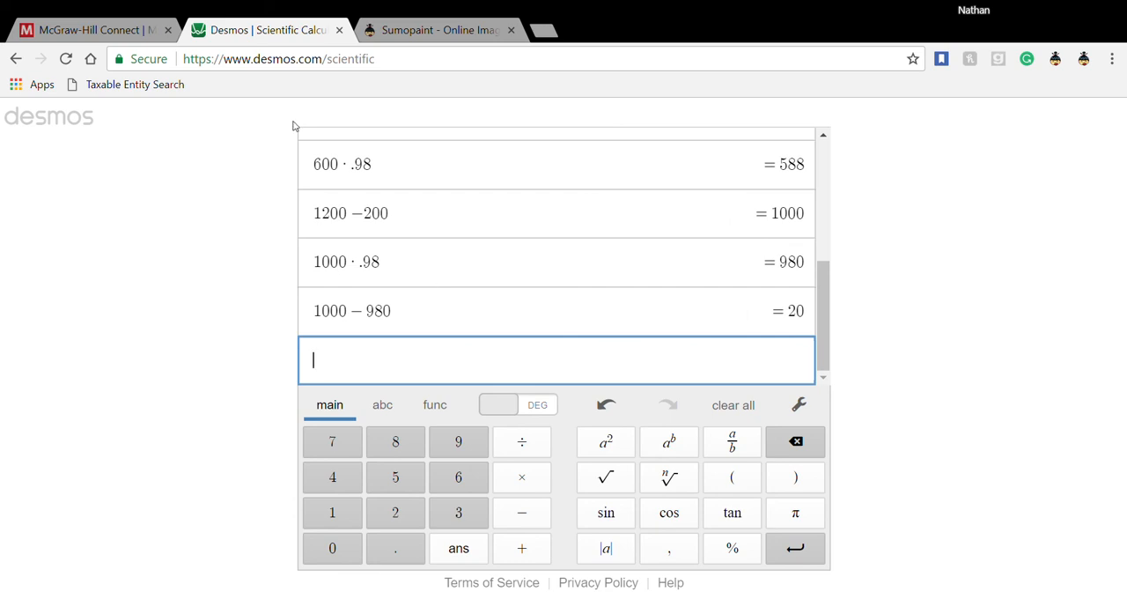
pyautogui.click(122, 30)
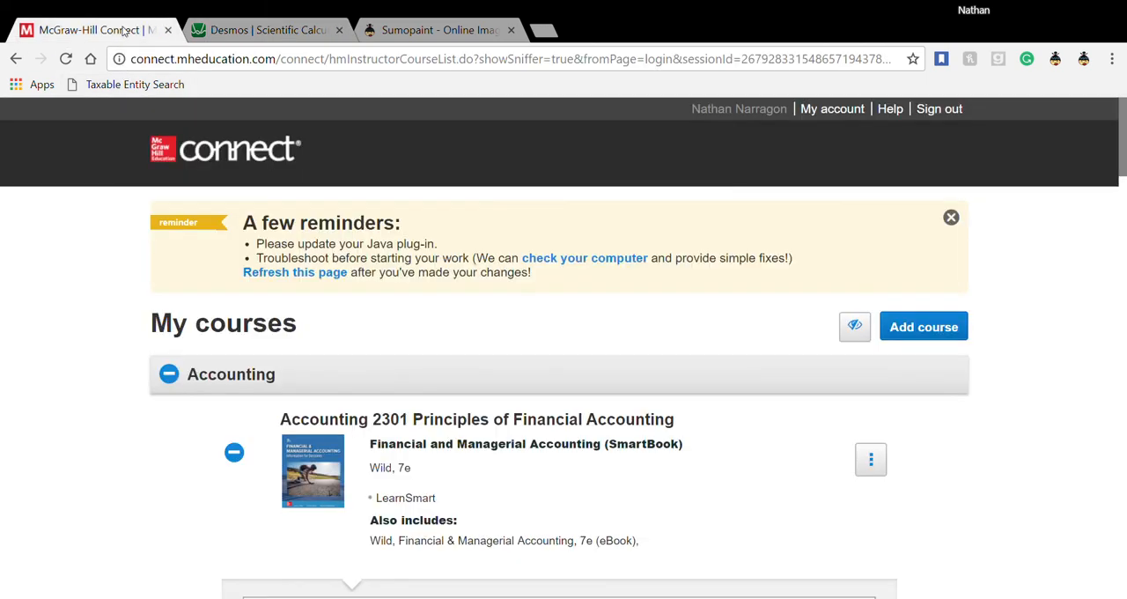
pyautogui.click(214, 33)
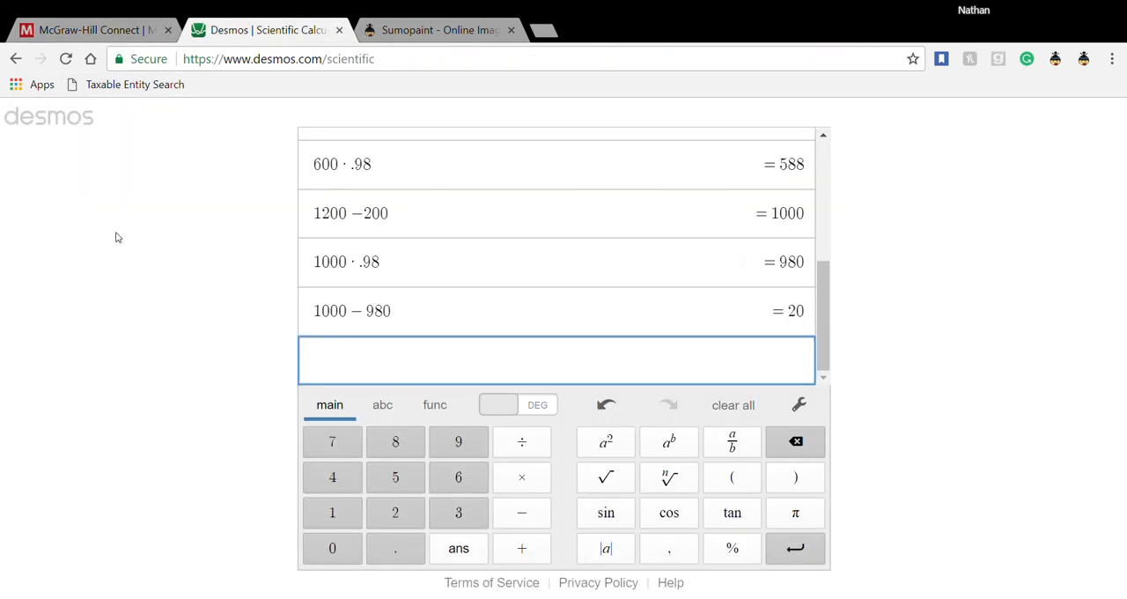